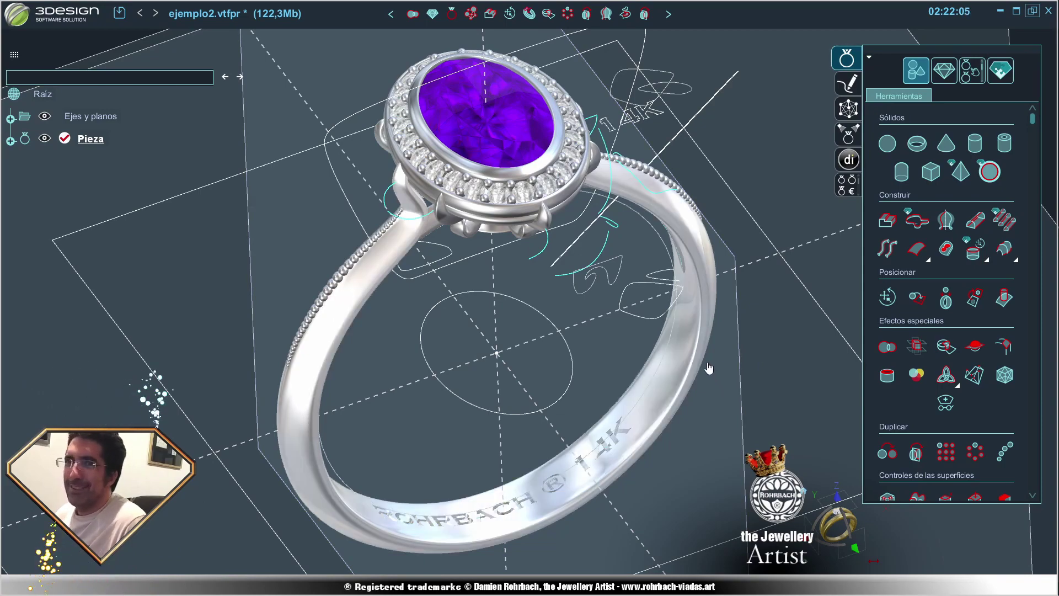
pyautogui.scroll(-5, 709, 370)
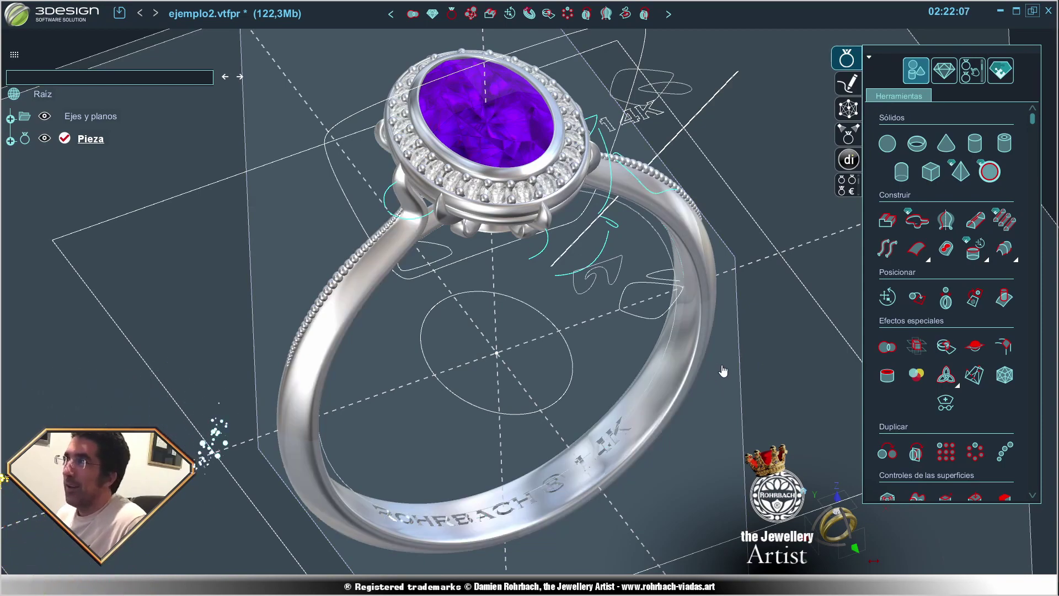
pyautogui.moveTo(723, 371); pyautogui.dragTo(530, 332, button='right')
pyautogui.scroll(5, 531, 332)
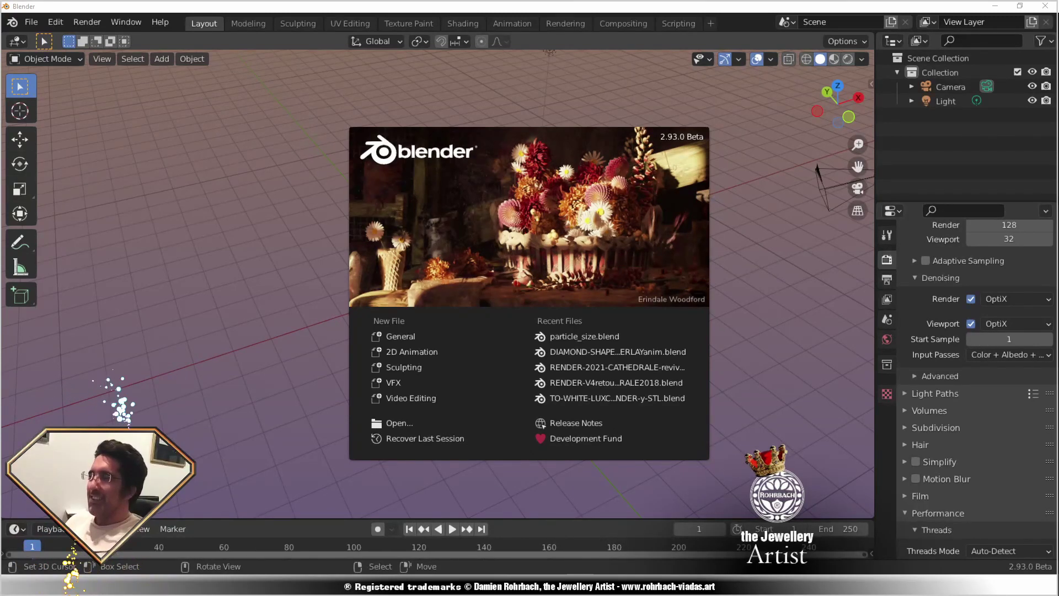
# In Blender, dismiss the splash screen and import the ring's Wavefront OBJ model from the D:\V10-stuff folder.
pyautogui.click(580, 213)
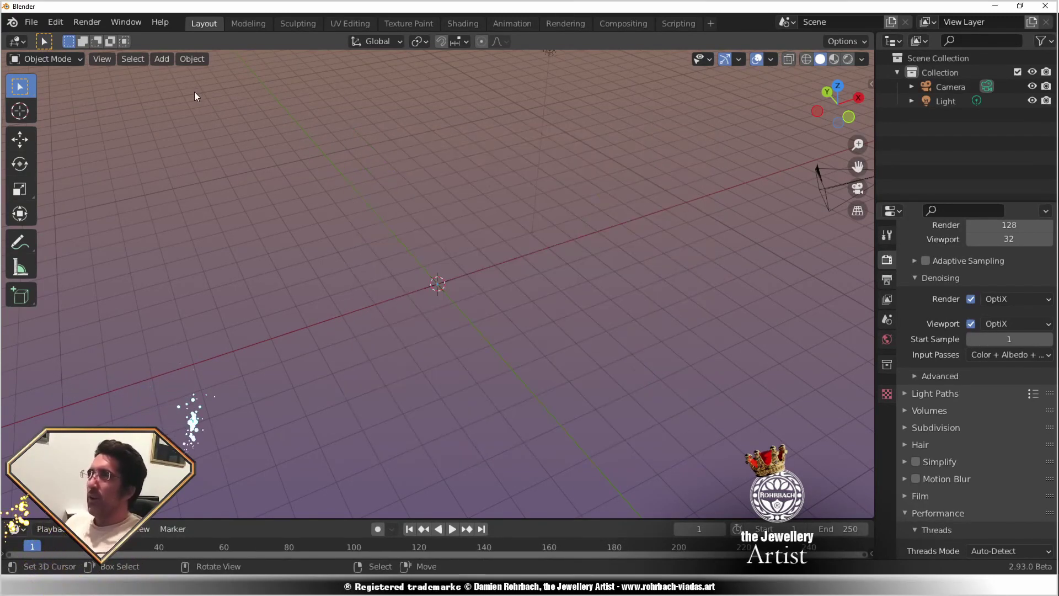
pyautogui.click(31, 22)
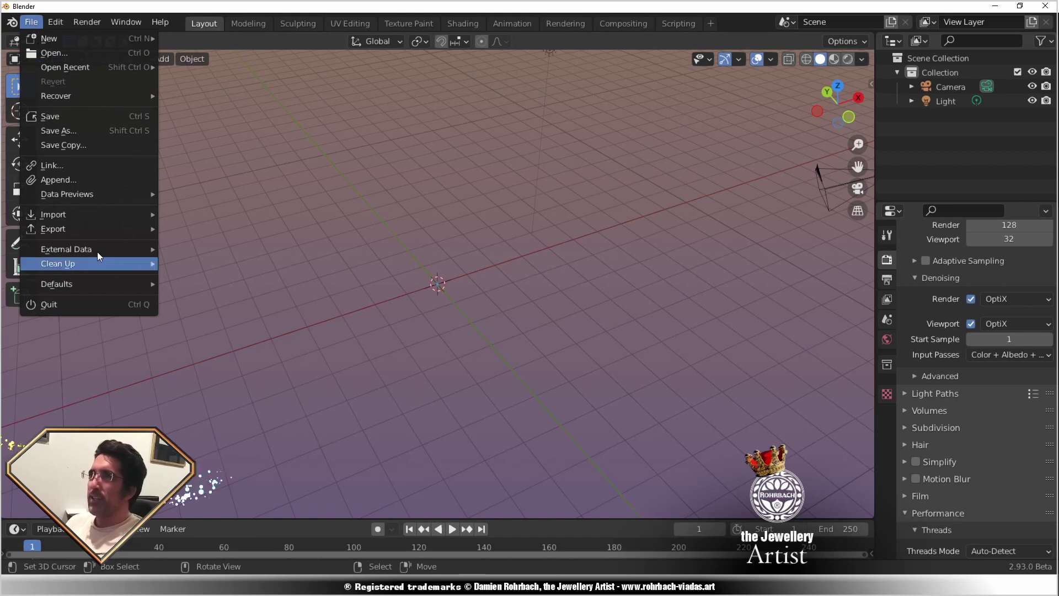
pyautogui.moveTo(117, 219)
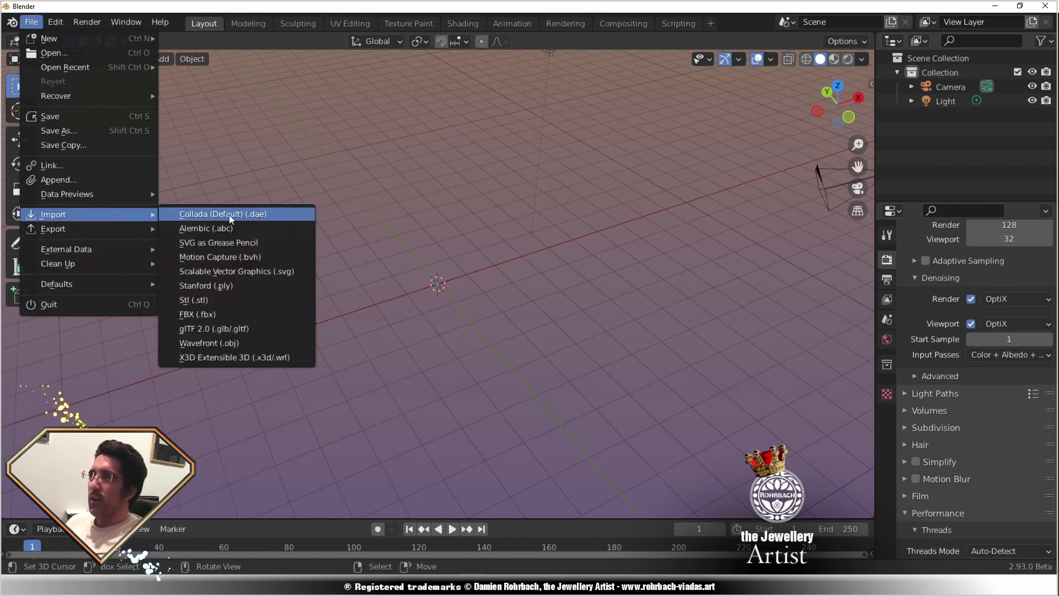
pyautogui.click(221, 343)
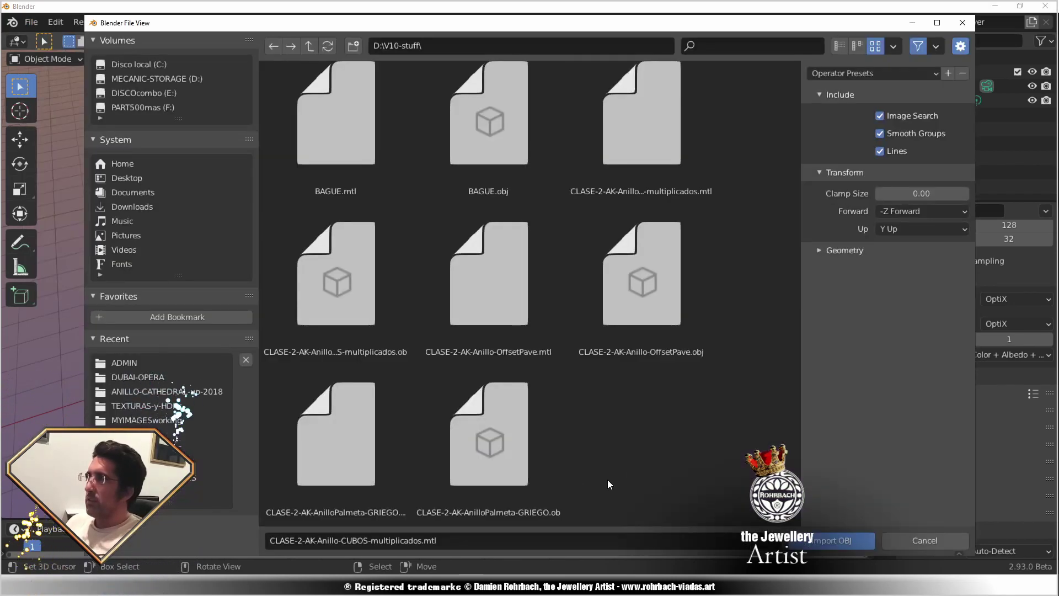
pyautogui.doubleClick(517, 418)
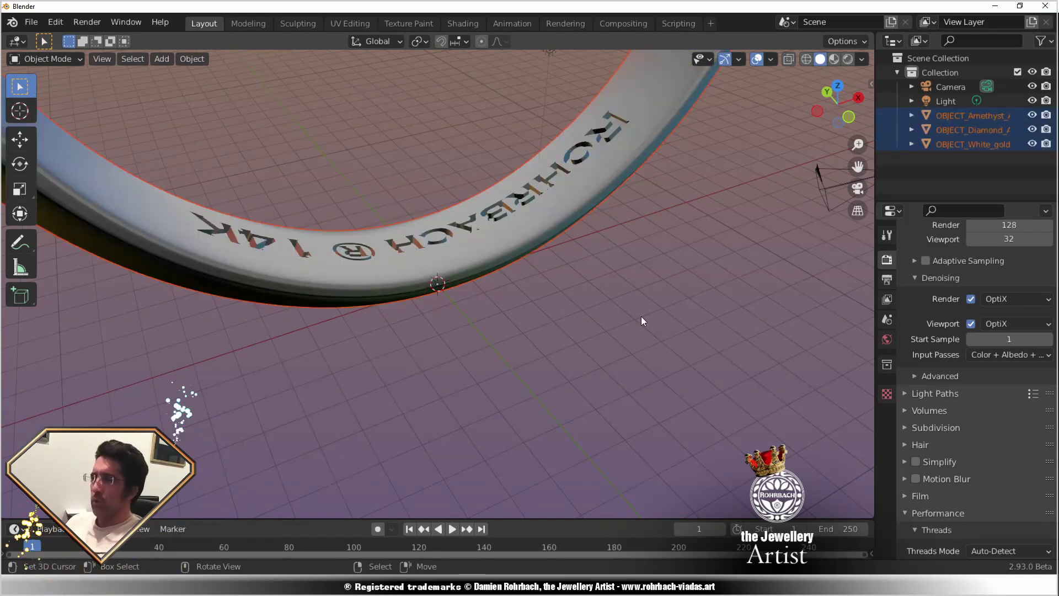
# Rotate the imported ring, including its amethyst and diamonds, 180° about the global Z axis.
pyautogui.press('KP_Decimal')
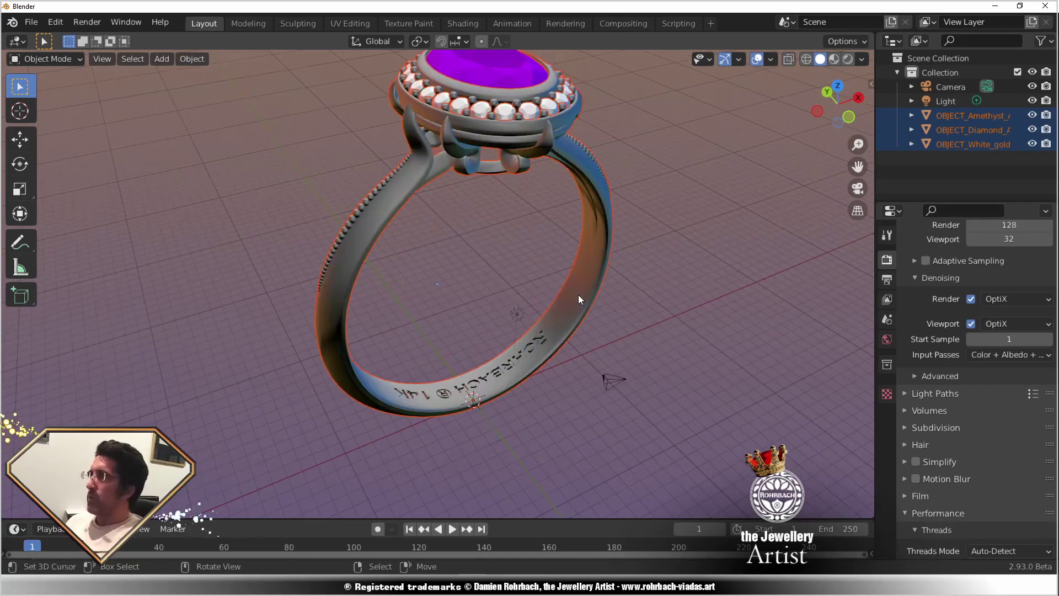
pyautogui.press('r')
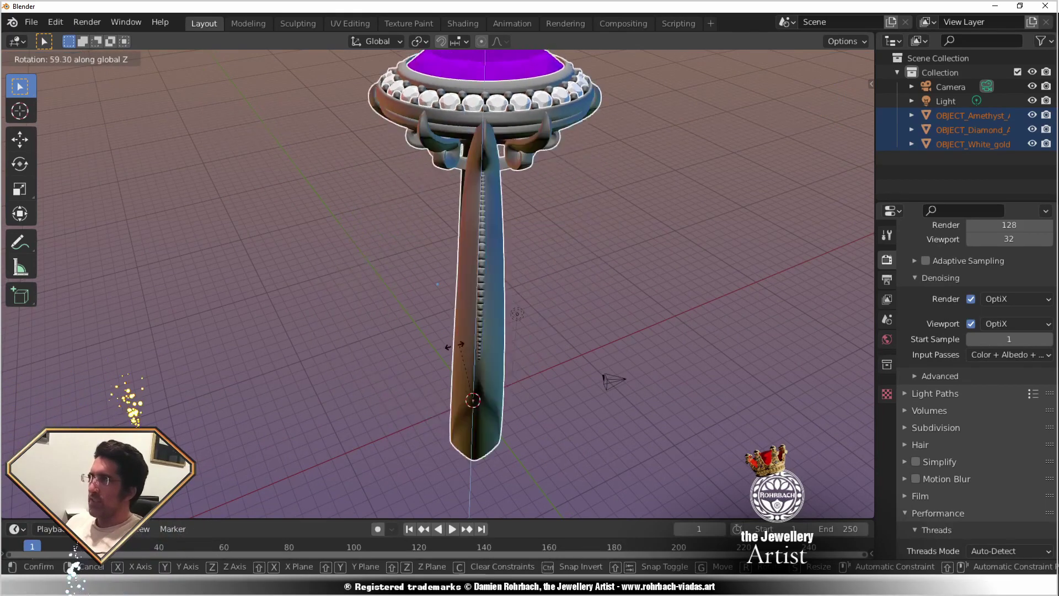
pyautogui.click(200, 478)
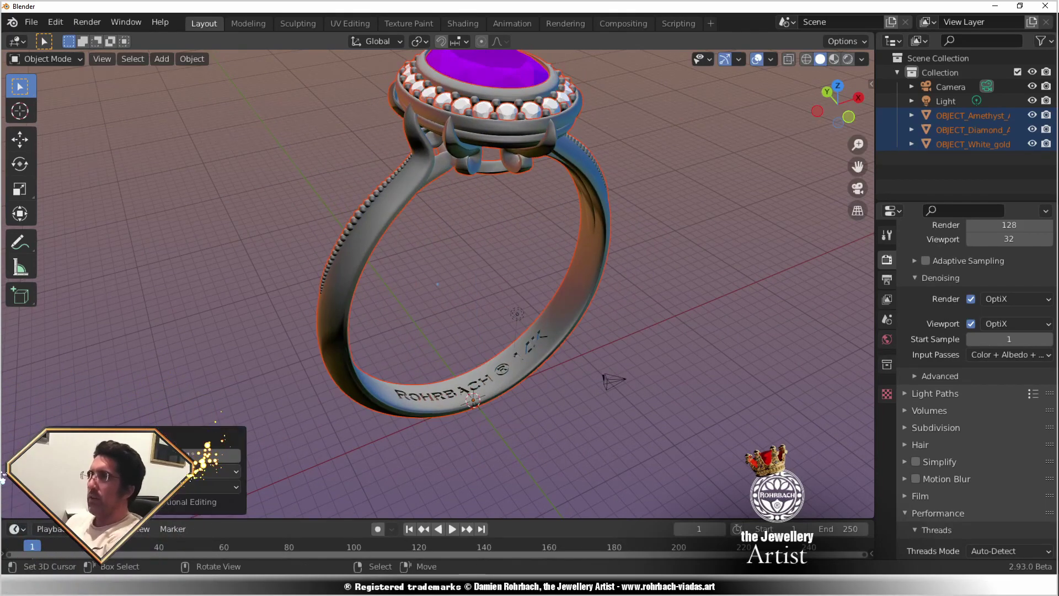
pyautogui.press('KP_Decimal')
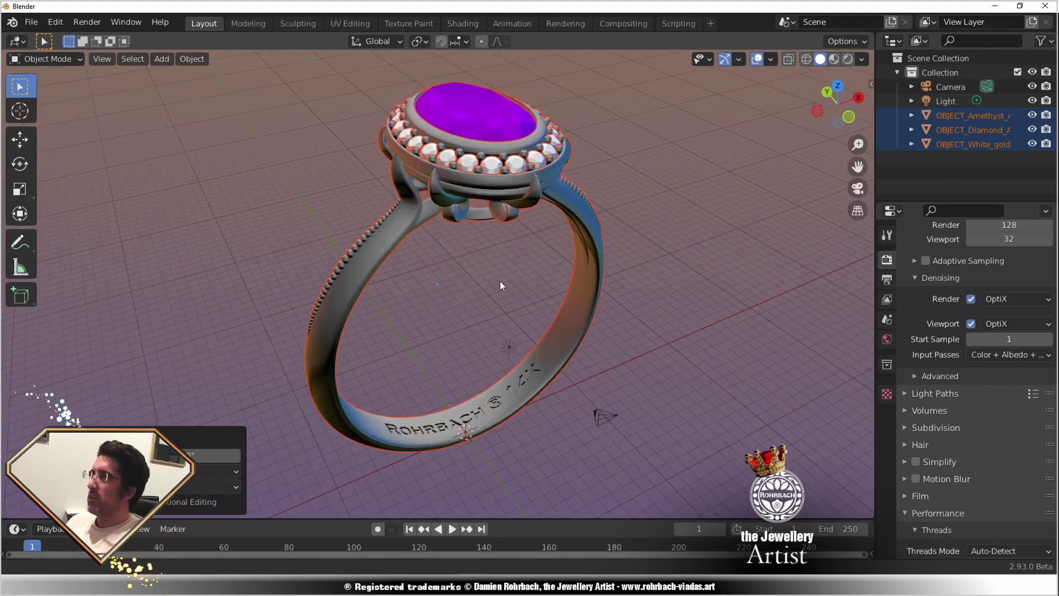
# Merge the vertices of the metal and gem meshes by distance, and save the scene as Cycles-settings-render-scene-jewellery.blend.
pyautogui.keyDown('shift'); pyautogui.click(380, 250); pyautogui.keyUp('shift')
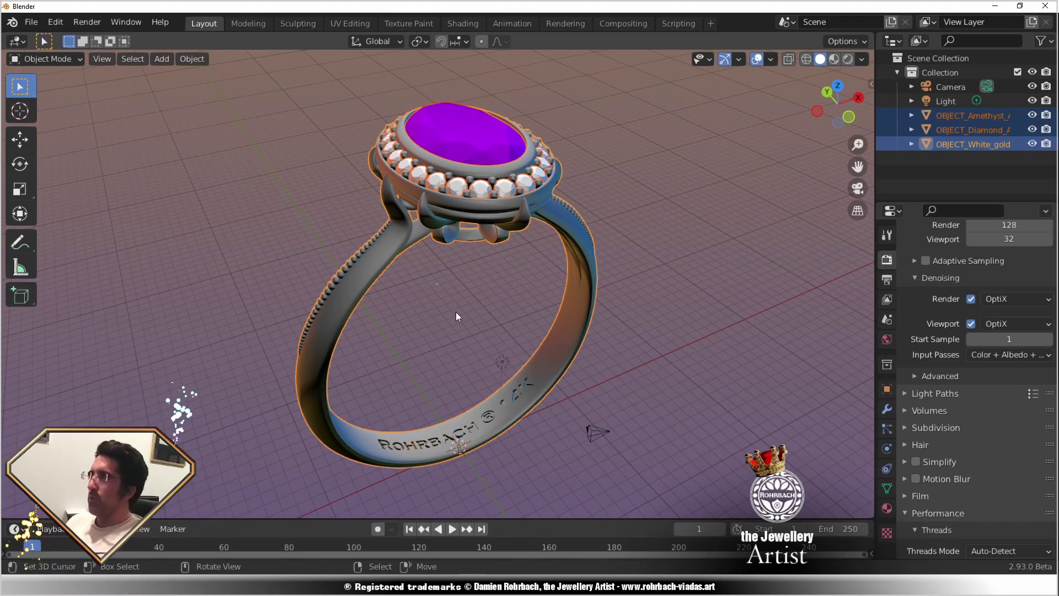
pyautogui.press('Tab')
pyautogui.click(232, 58)
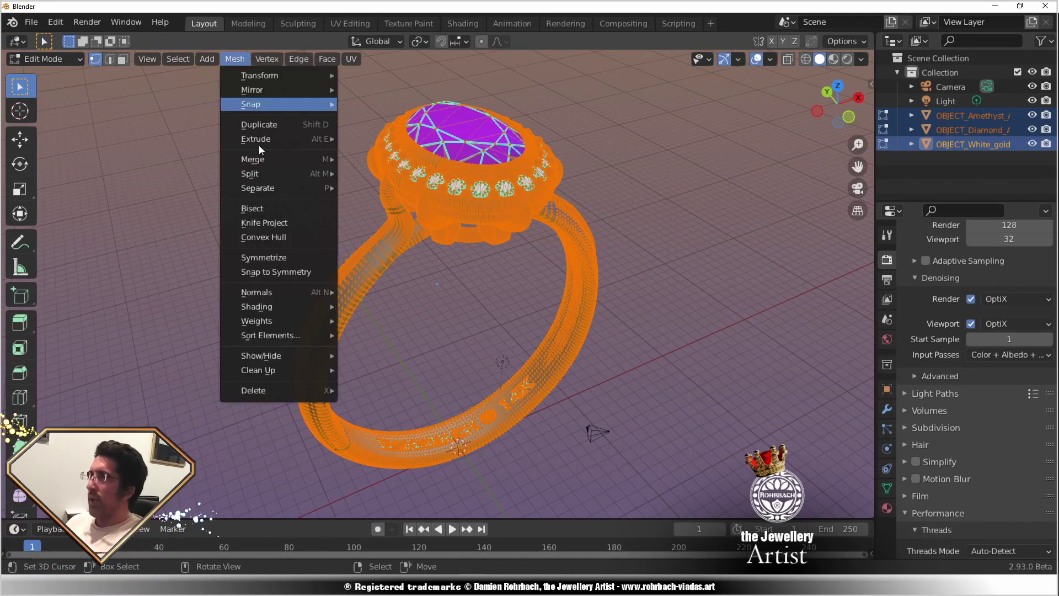
pyautogui.moveTo(260, 158)
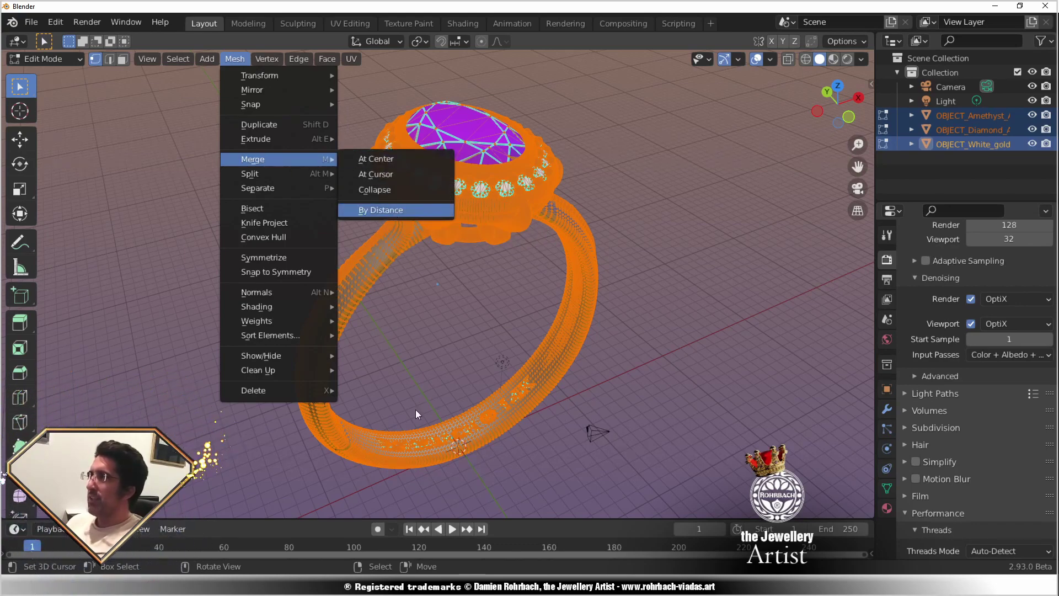
pyautogui.click(395, 211)
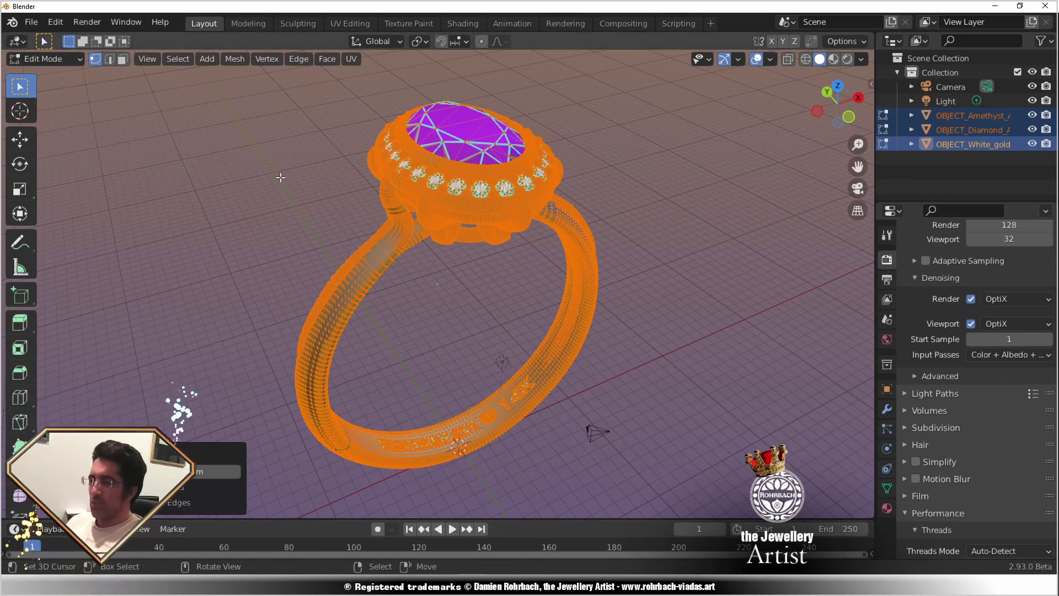
pyautogui.press('Tab')
pyautogui.hotkey('ctrl', 's')
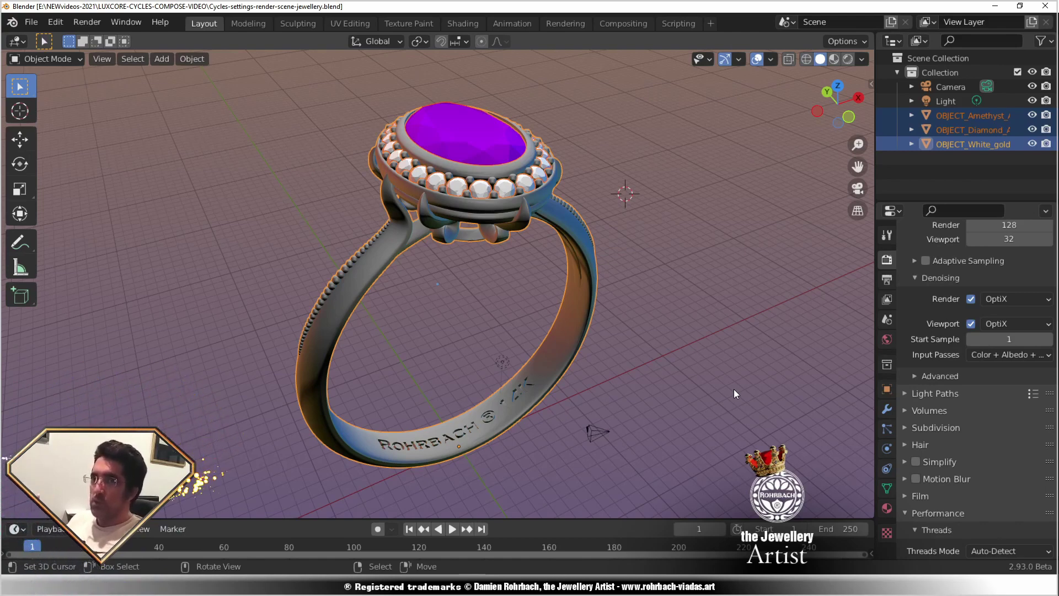
# Place the 3D cursor in the empty space beside the ring and add a mesh plane there.
pyautogui.keyDown('shift'); pyautogui.rightClick(689, 265); pyautogui.keyUp('shift')
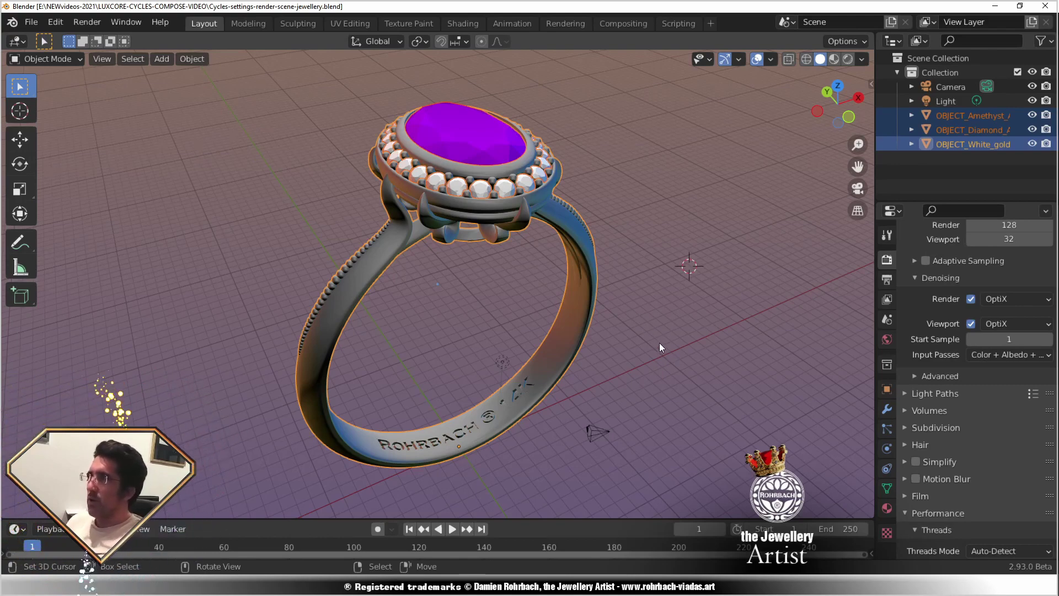
pyautogui.keyDown('shift'); pyautogui.rightClick(274, 274); pyautogui.keyUp('shift')
pyautogui.click(161, 58)
pyautogui.moveTo(177, 78)
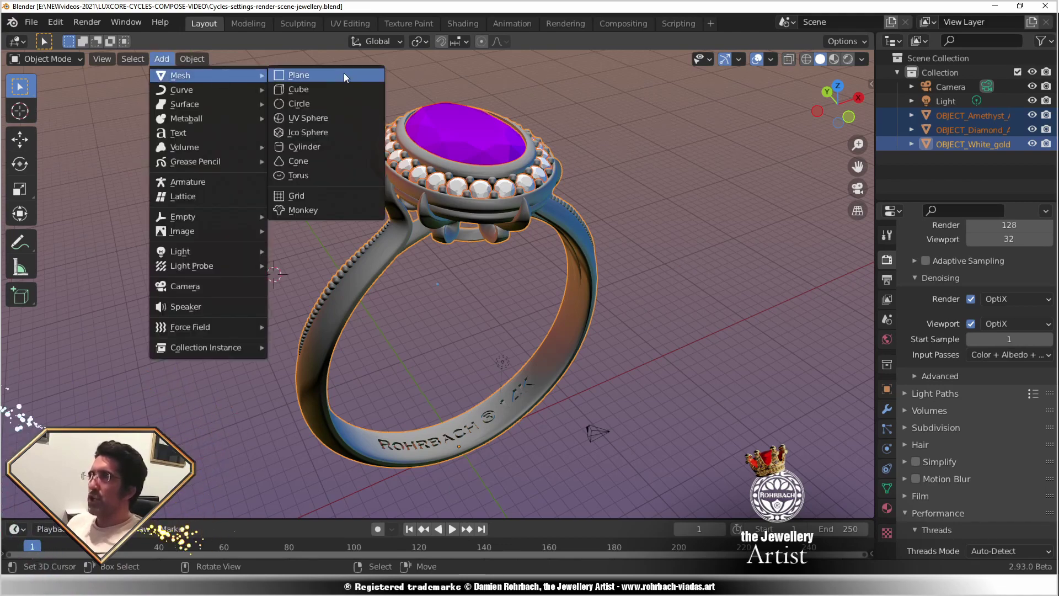
pyautogui.click(344, 77)
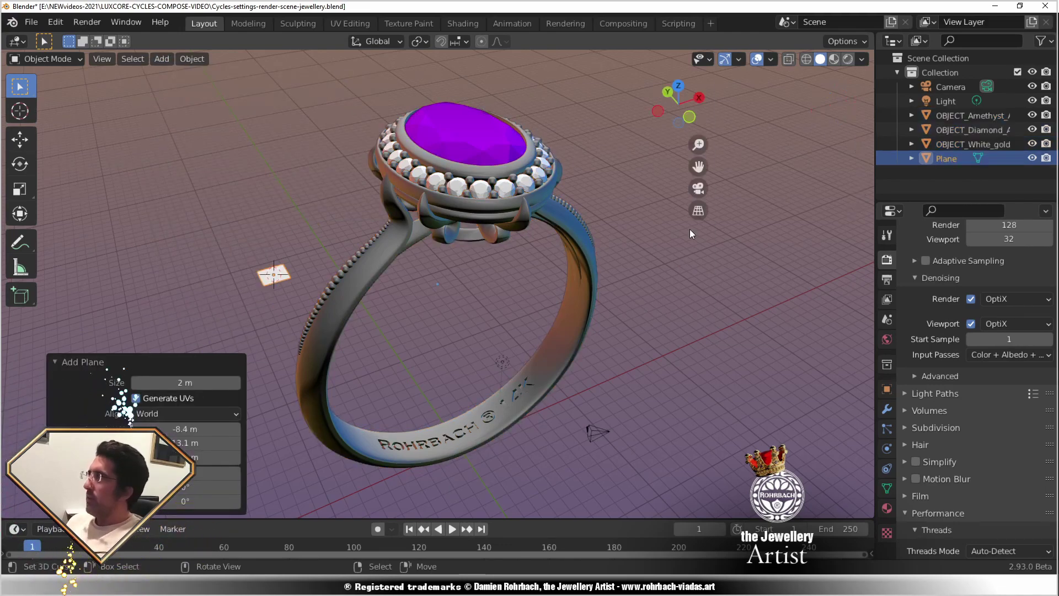
# Set the plane's X, Y and Z location to 0 m.
pyautogui.press('n')
pyautogui.click(790, 111)
pyautogui.write('0')
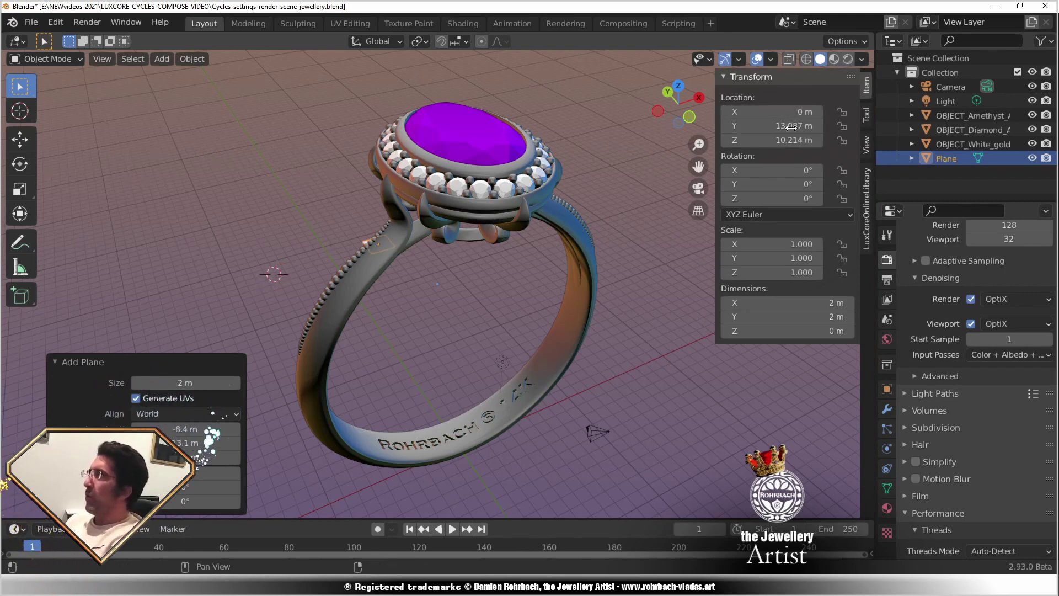
pyautogui.press('Tab')
pyautogui.write('0')
pyautogui.press('Tab')
pyautogui.write('0')
pyautogui.press('Return')
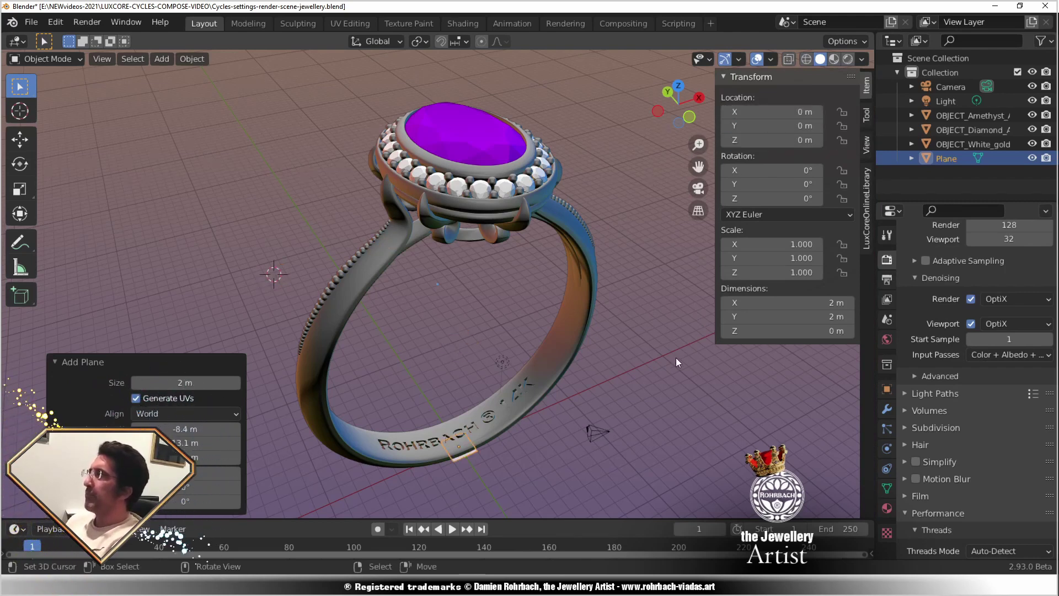
# Set the plane's X and Y dimensions to 850 m to make a large floor under the ring.
pyautogui.click(784, 305)
pyautogui.write('850')
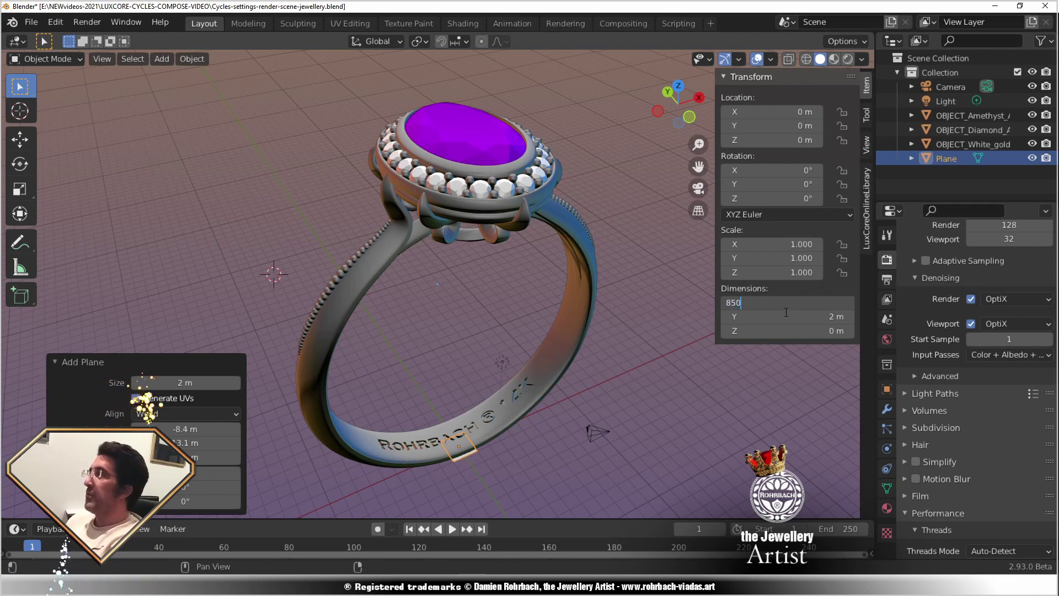
pyautogui.press('Tab')
pyautogui.write('850')
pyautogui.press('Return')
pyautogui.scroll(-8, 513, 323)
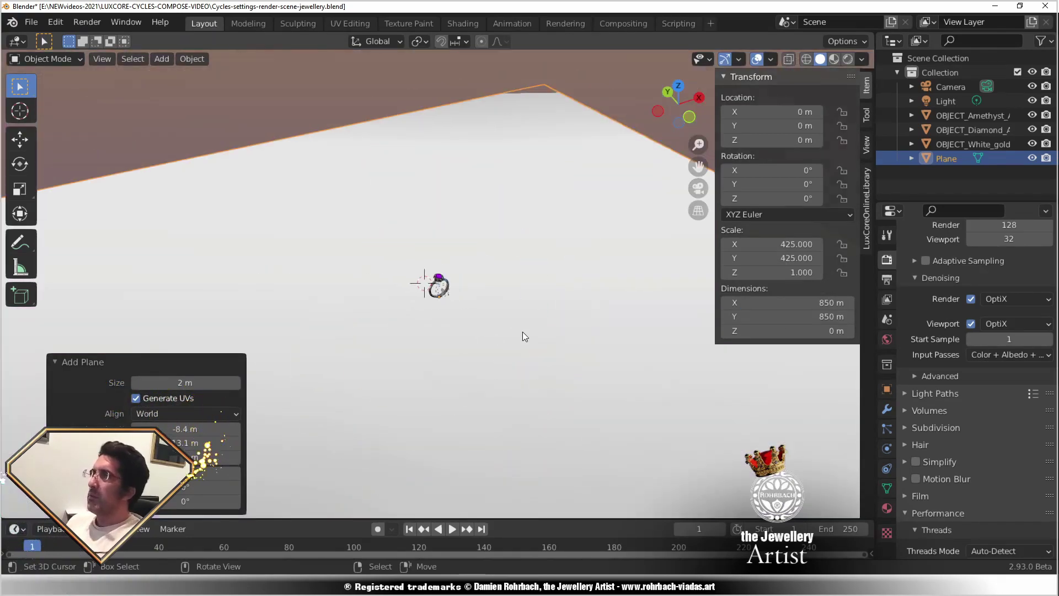
# Select the white gold, amethyst and diamond objects and tip the ring over in side view to an X rotation of about 11.4°.
pyautogui.scroll(8, 521, 332)
pyautogui.moveTo(528, 313); pyautogui.dragTo(447, 278, button='middle')
pyautogui.click(447, 278)
pyautogui.keyDown('shift'); pyautogui.click(971, 116); pyautogui.keyUp('shift')
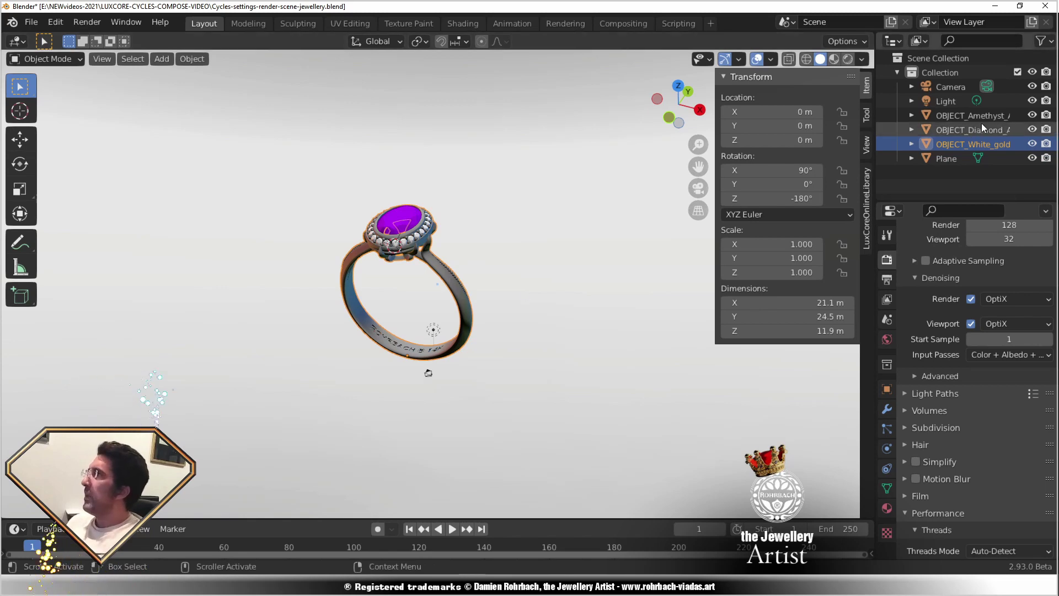
pyautogui.press('KP_1')
pyautogui.scroll(2, 403, 277)
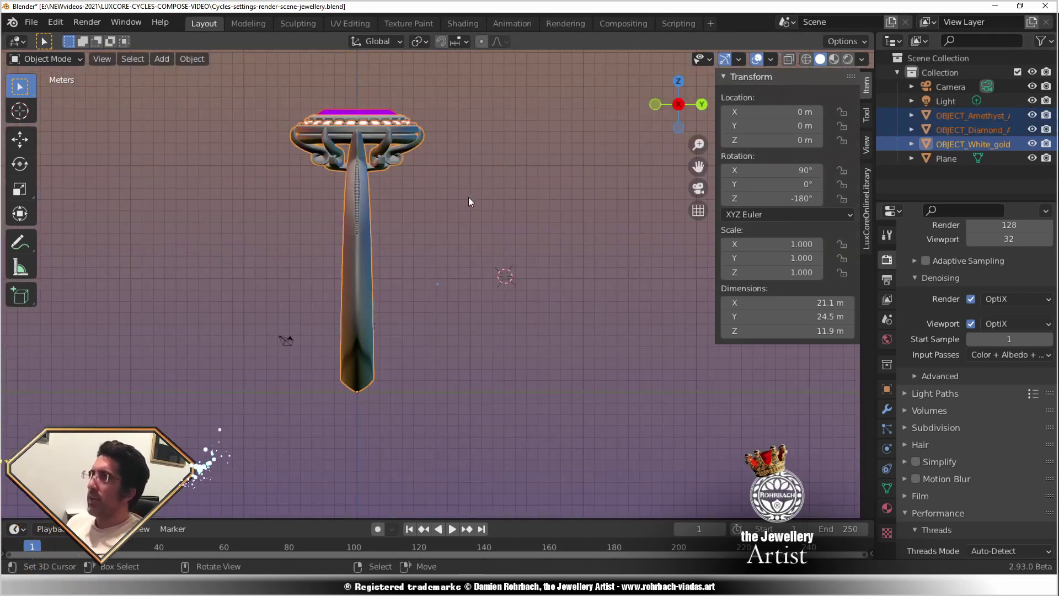
pyautogui.press('r')
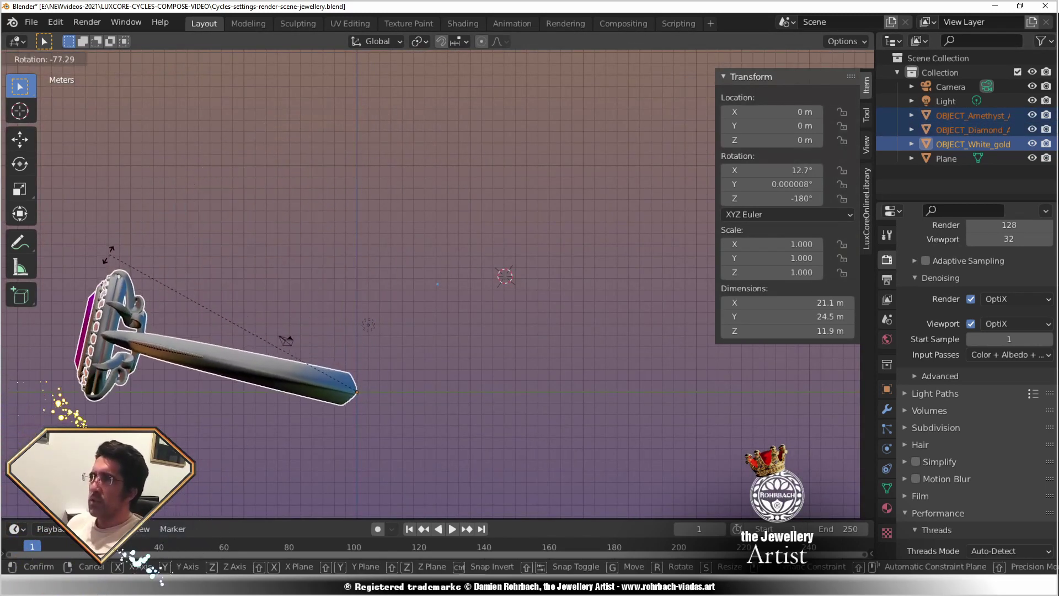
pyautogui.click(118, 265)
# Fine-tune the ring's tilt about global X to 11.7° and move it about 14.8 m along Y and 1.2 m up.
pyautogui.press('KP_Decimal')
pyautogui.press('r')
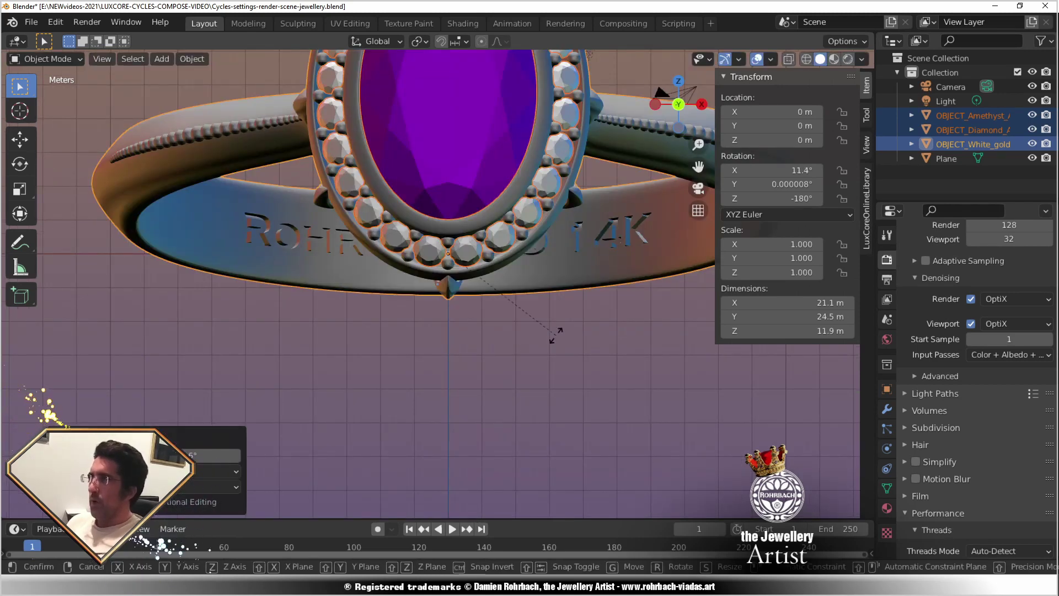
pyautogui.press('x')
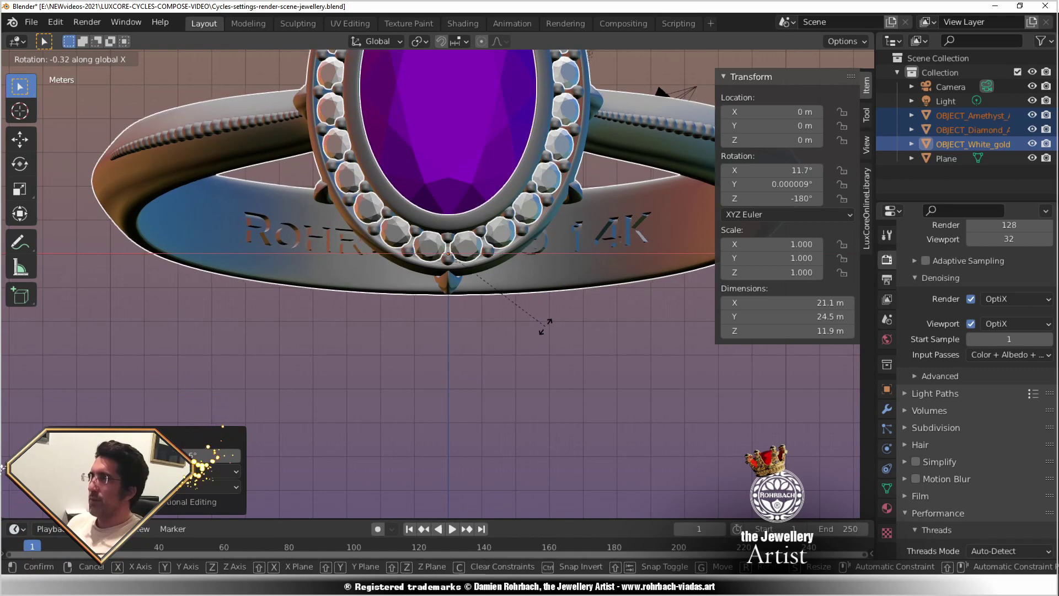
pyautogui.click(545, 327)
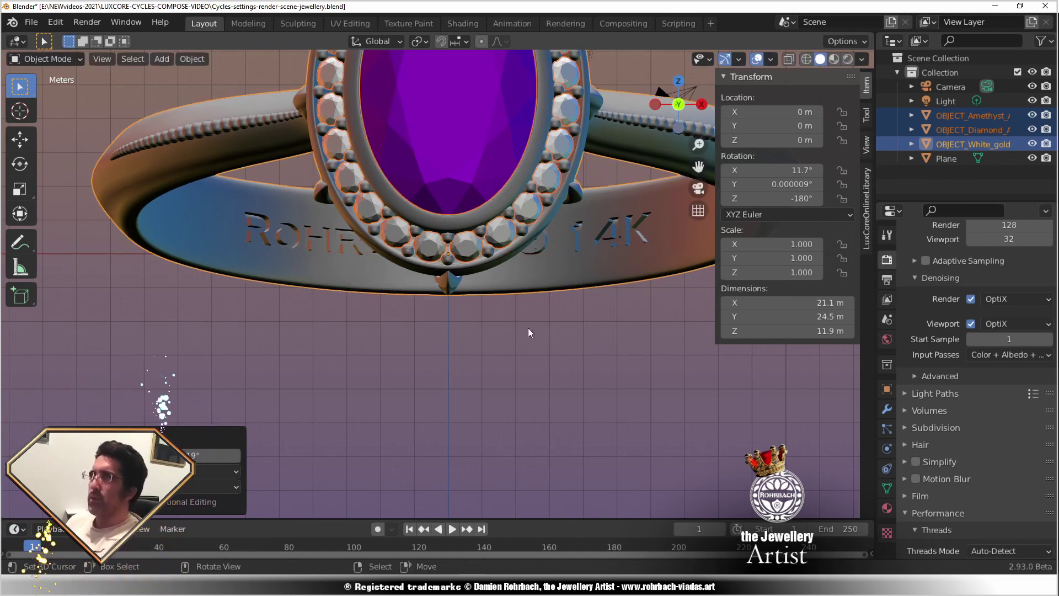
pyautogui.press('g')
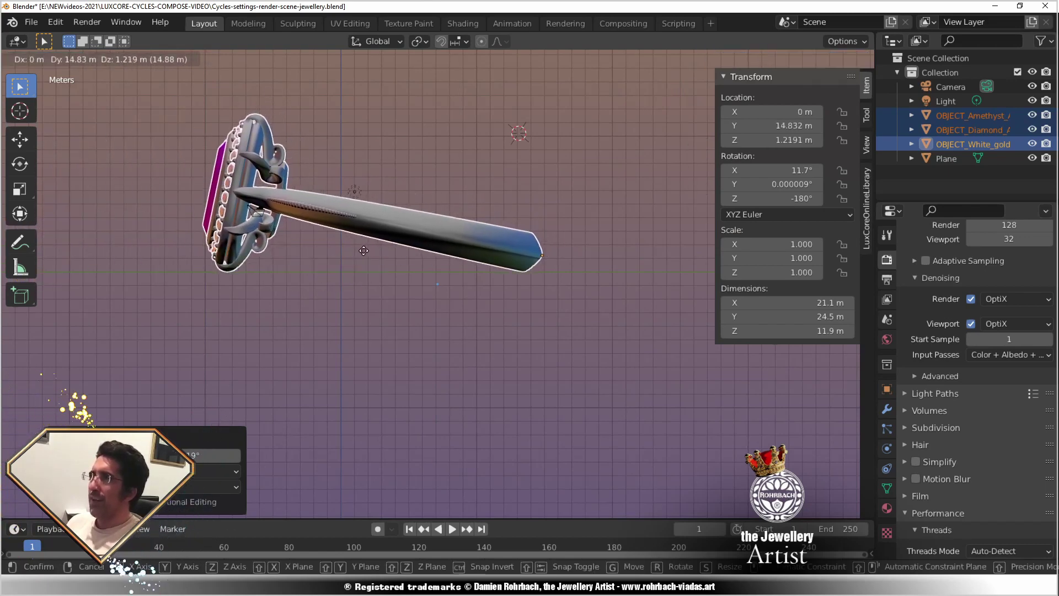
pyautogui.click(363, 251)
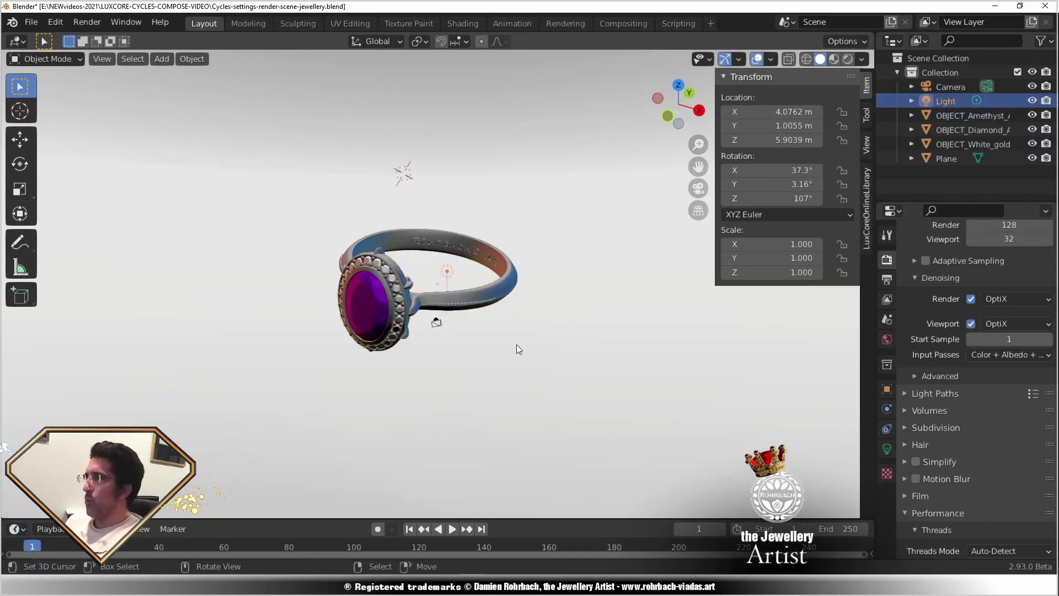
# Delete the scene's light and align the camera to a three-quarter view of the ring.
pyautogui.press('Delete')
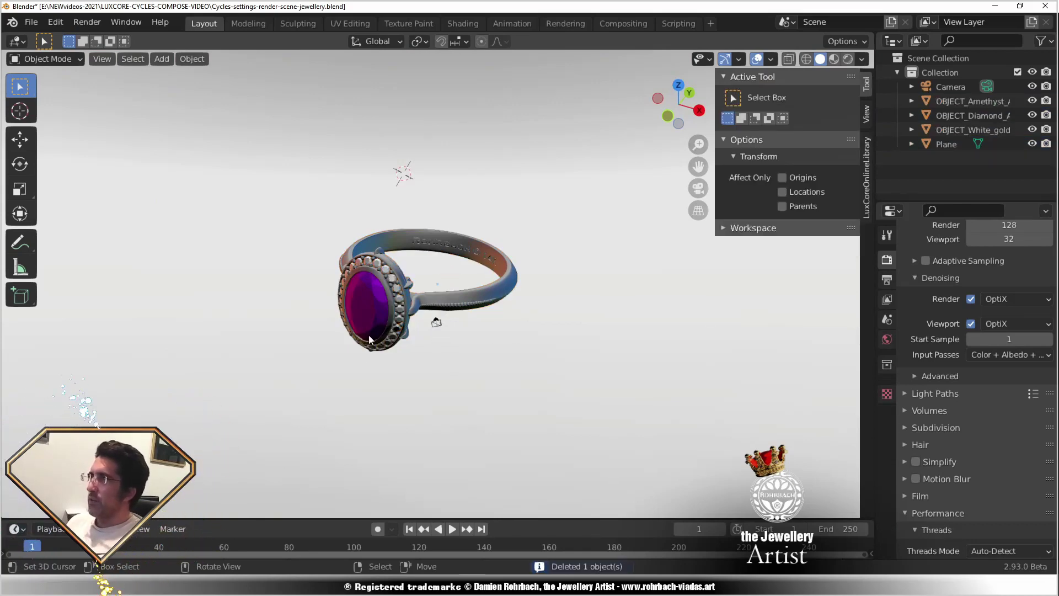
pyautogui.moveTo(369, 335); pyautogui.dragTo(468, 293, button='middle')
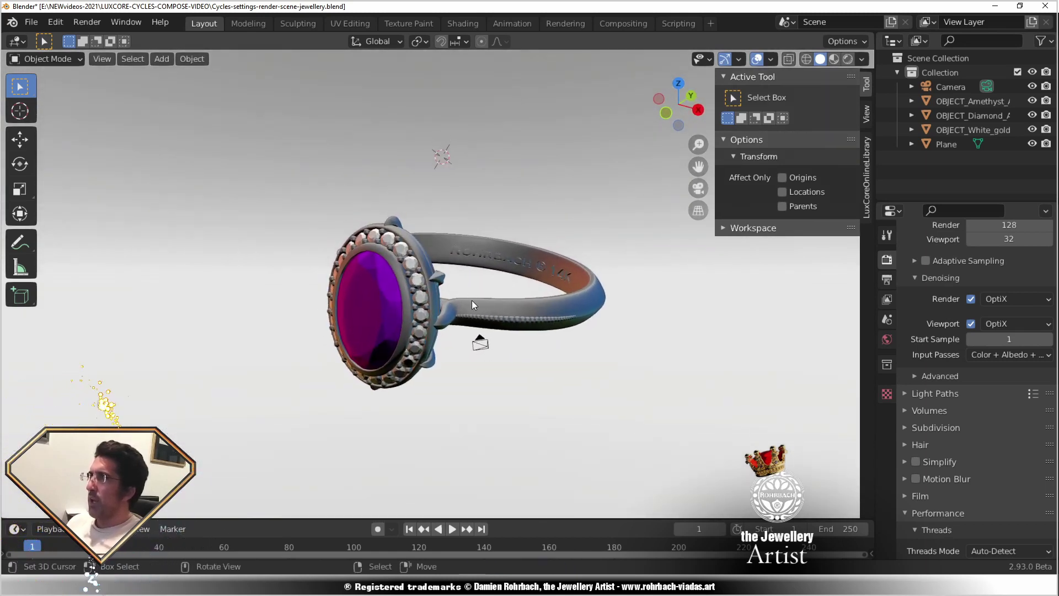
pyautogui.scroll(-1, 472, 300)
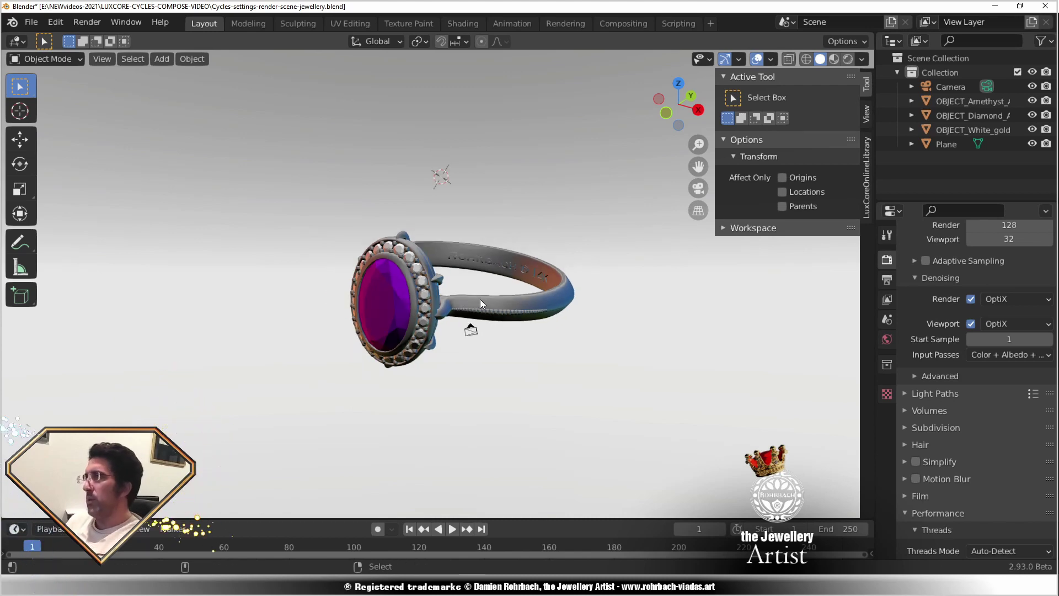
pyautogui.press('KP_0')
pyautogui.click(557, 161)
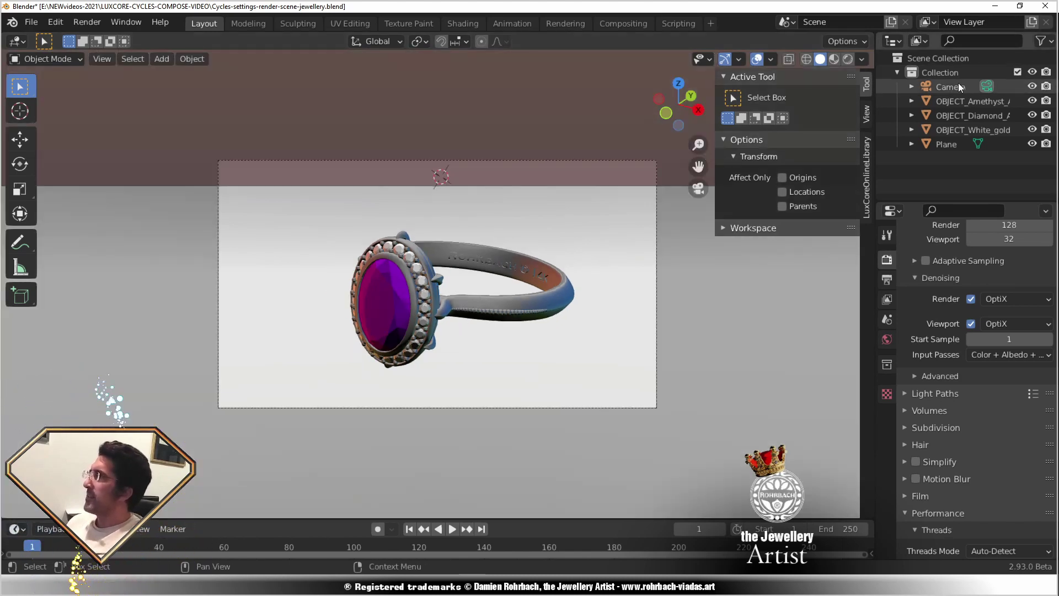
# Reframe the ring by moving the camera to about X 28.65 m, Y -42.78 m, Z 27.64 m, and save the file.
pyautogui.press('g')
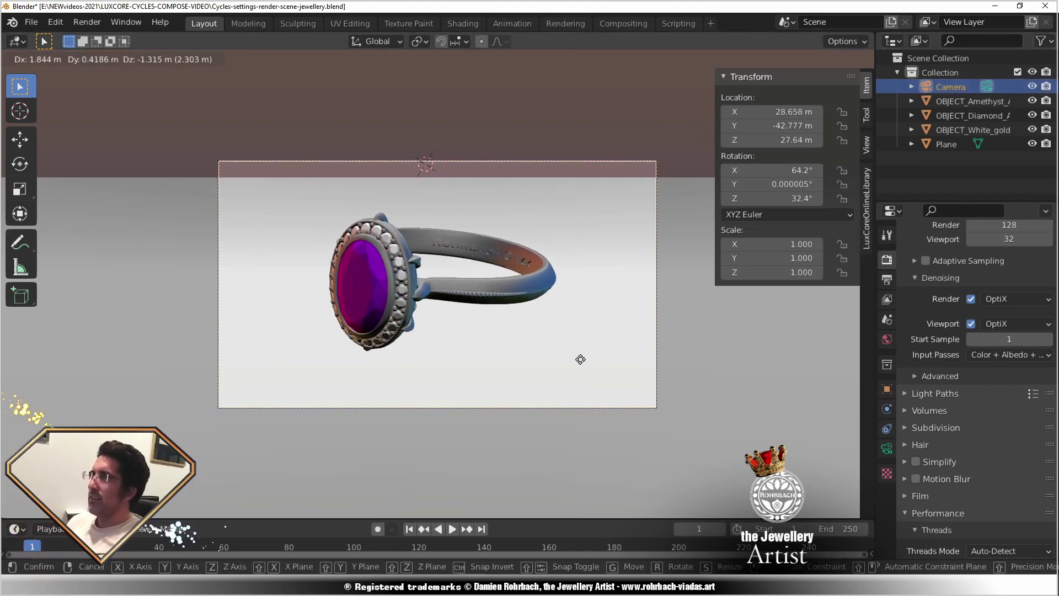
pyautogui.click(556, 207)
pyautogui.hotkey('ctrl', 's')
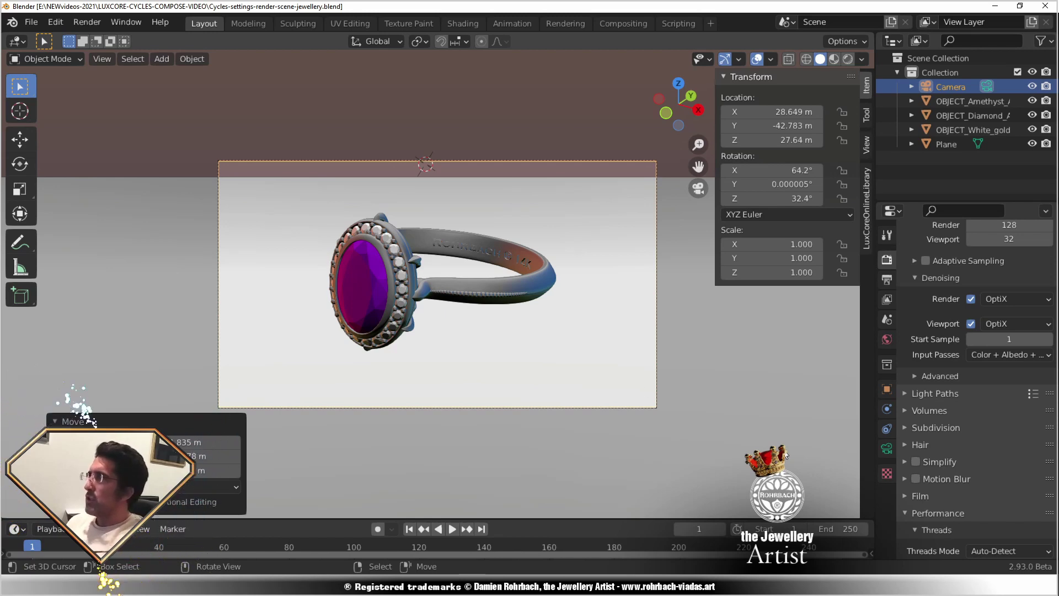
# Assign an Environment Texture to the world background color and load the canary_wharf HDR image.
pyautogui.click(887, 337)
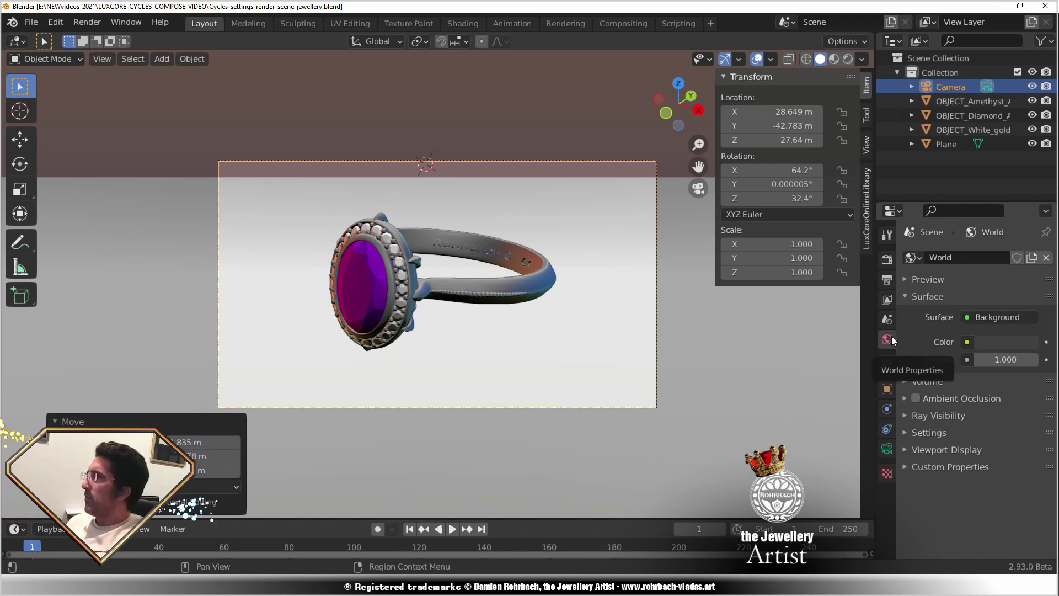
pyautogui.click(968, 341)
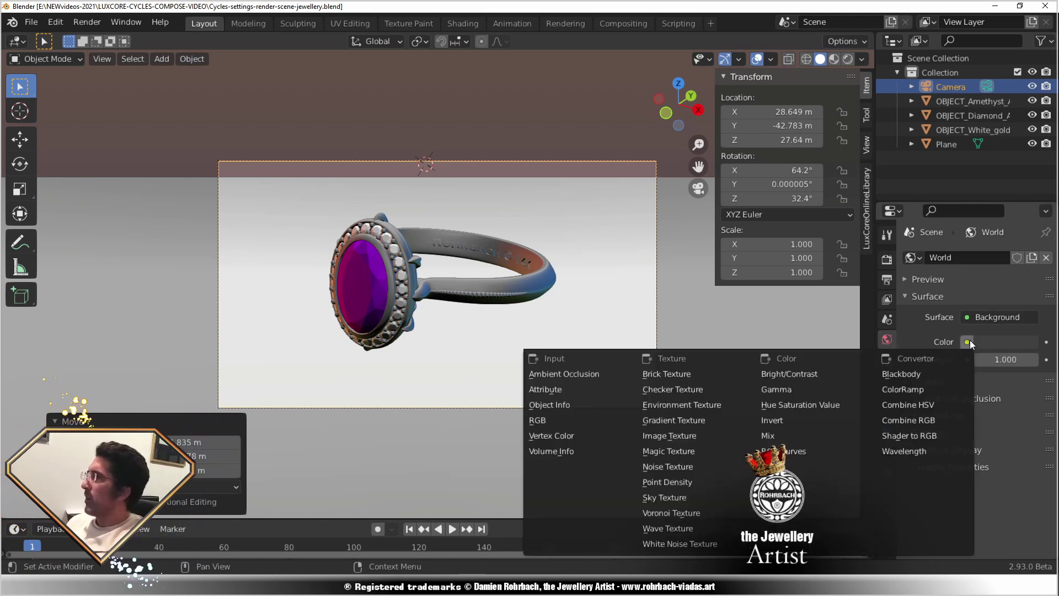
pyautogui.click(706, 404)
pyautogui.click(1042, 362)
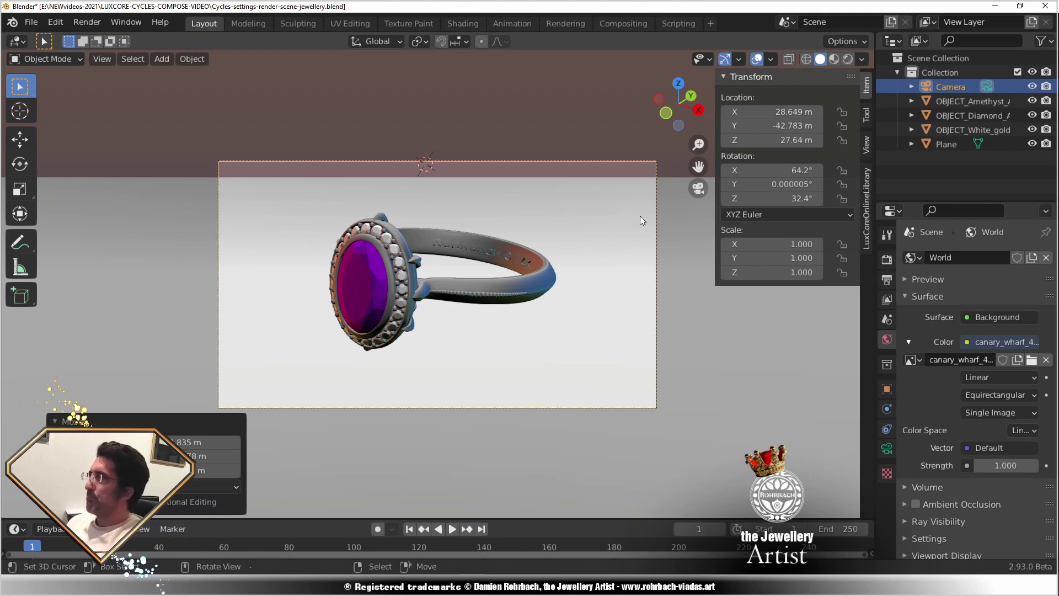
# Set both the render and viewport denoisers to OpenImageDenoise.
pyautogui.click(887, 260)
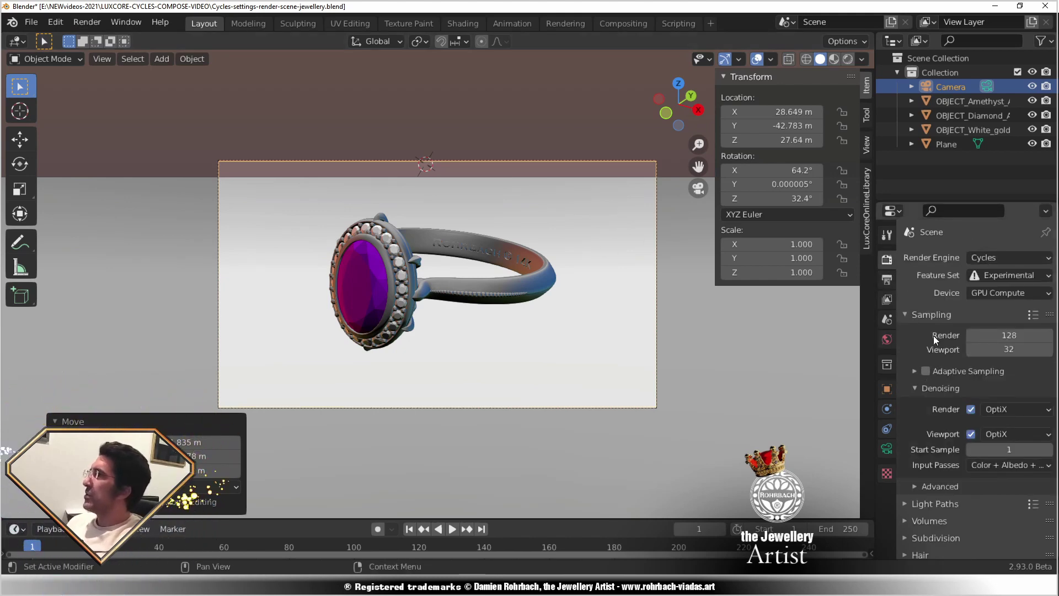
pyautogui.click(1011, 409)
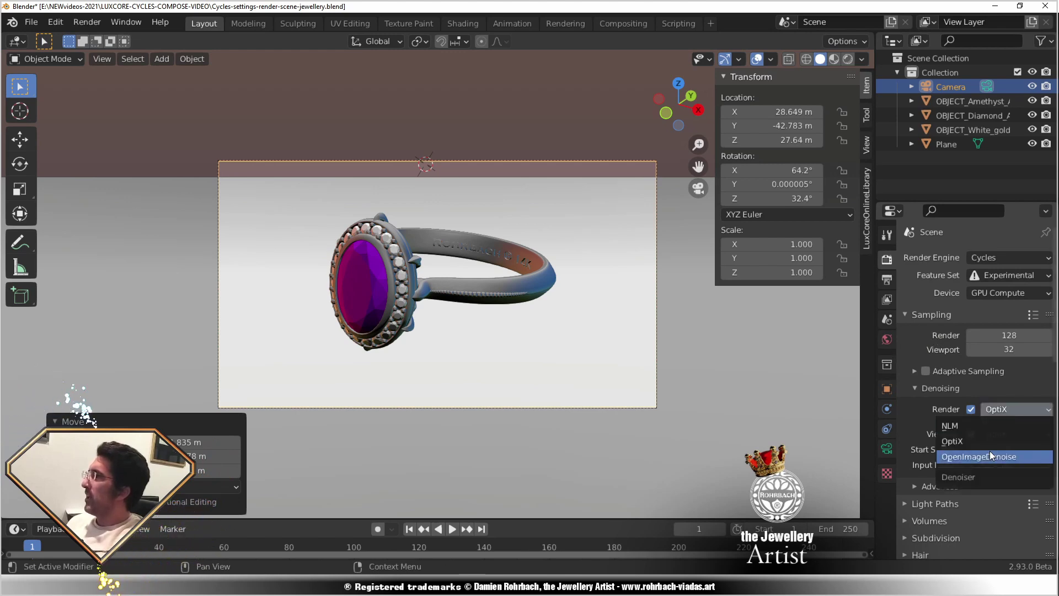
pyautogui.click(1003, 456)
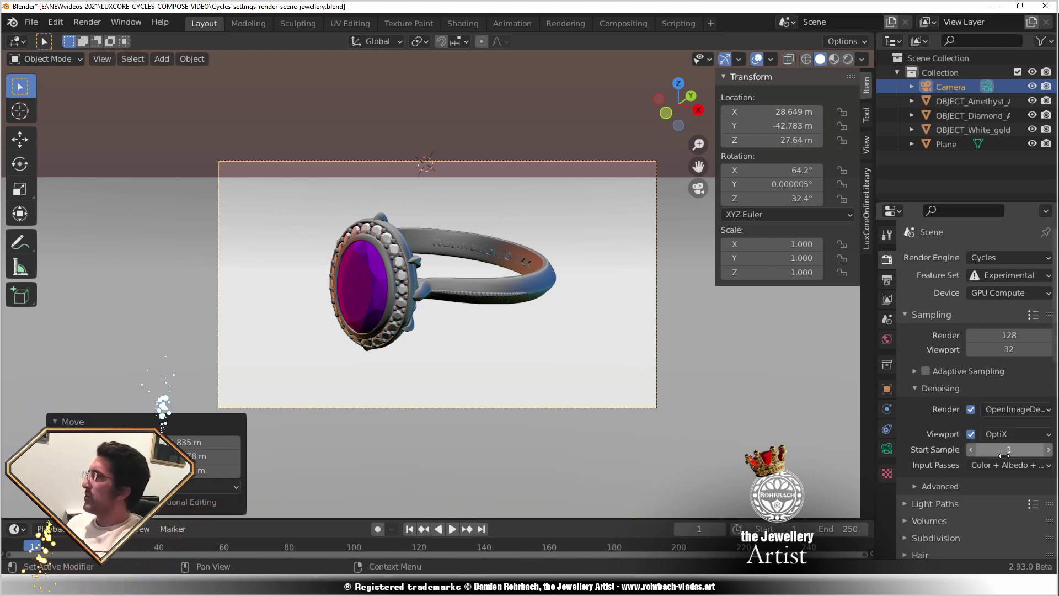
pyautogui.click(1024, 433)
pyautogui.click(978, 479)
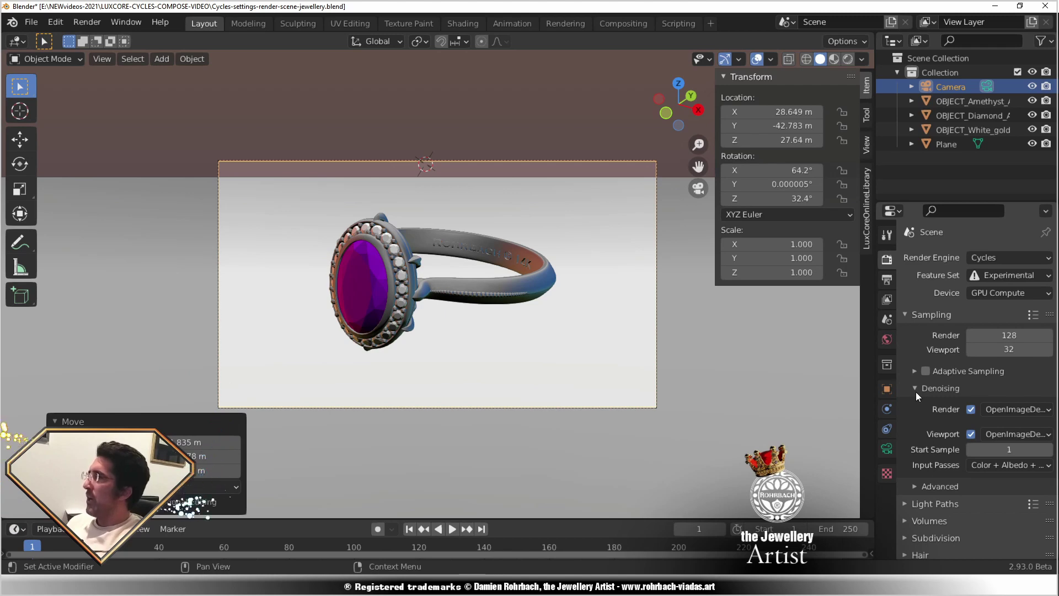
pyautogui.scroll(-3, 925, 431)
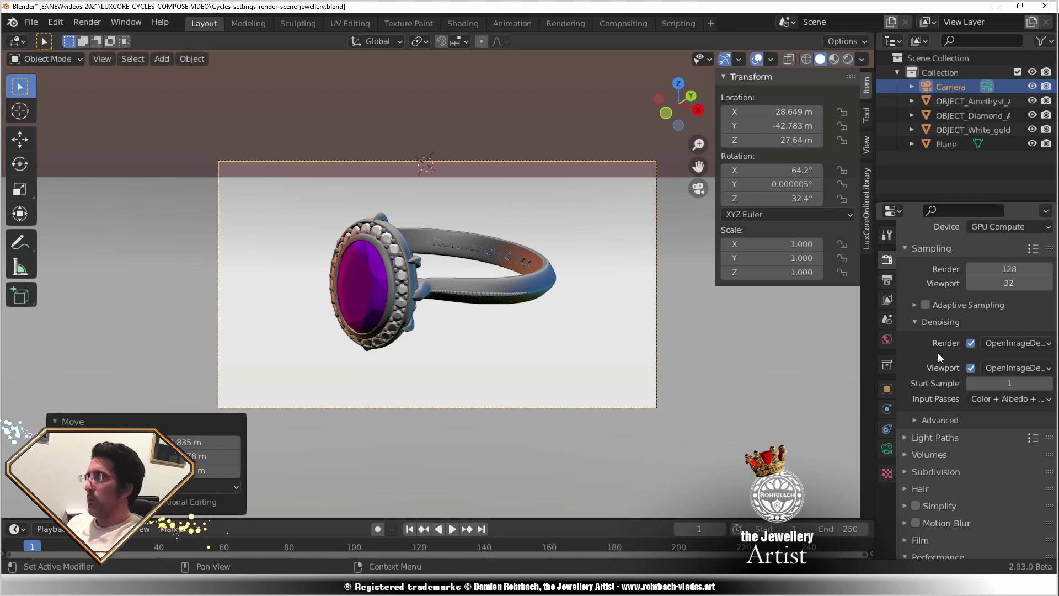
pyautogui.click(1006, 401)
pyautogui.click(1007, 401)
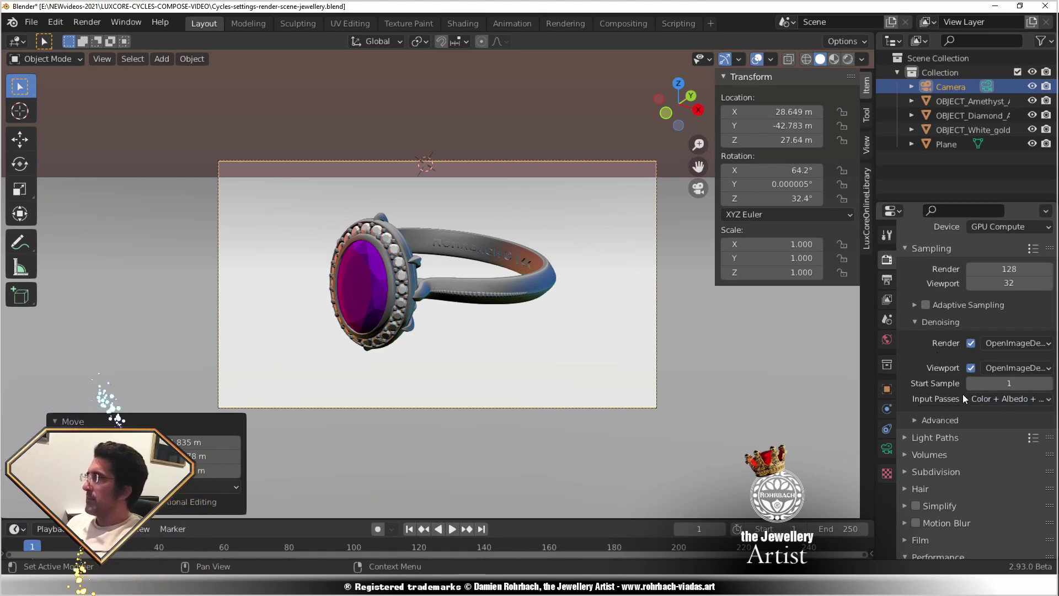
# Set the Total, Diffuse, Glossy, Transparency and Transmission max bounces in Light Paths to 48.
pyautogui.scroll(-5, 938, 372)
pyautogui.click(909, 325)
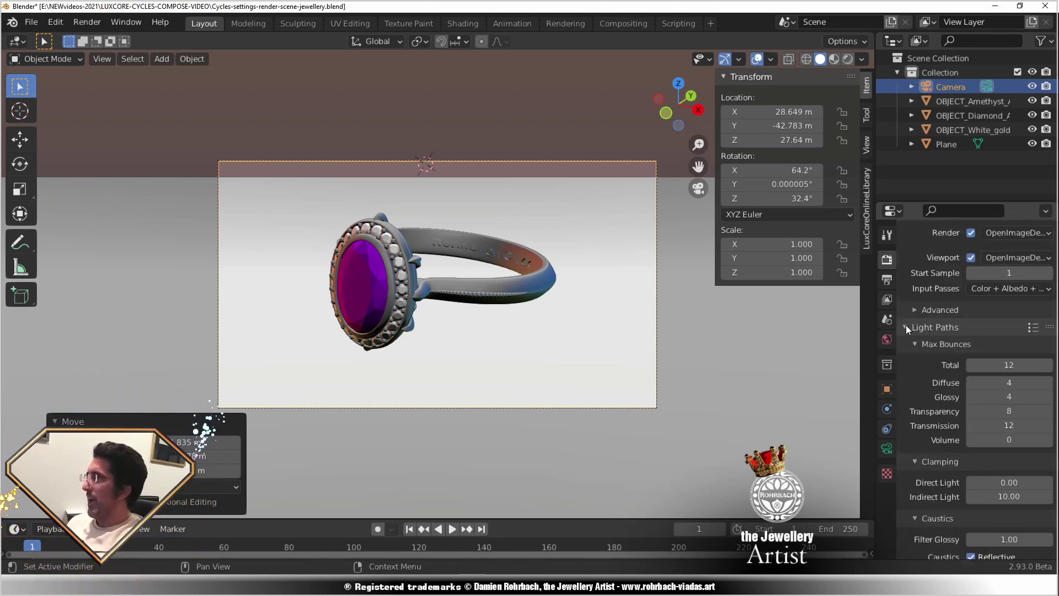
pyautogui.click(1015, 374)
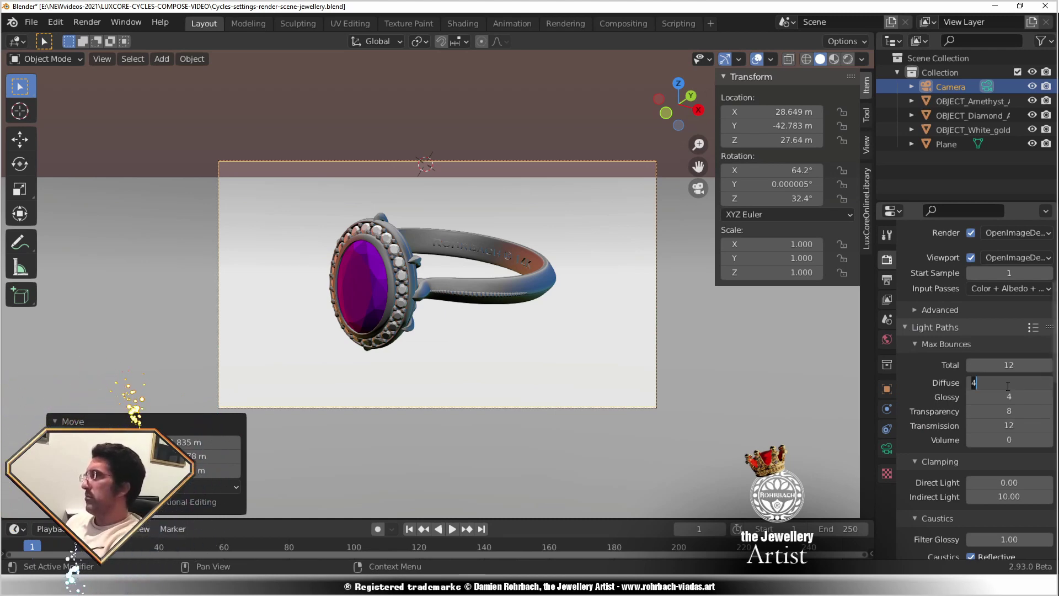
pyautogui.write('48')
pyautogui.press('Return')
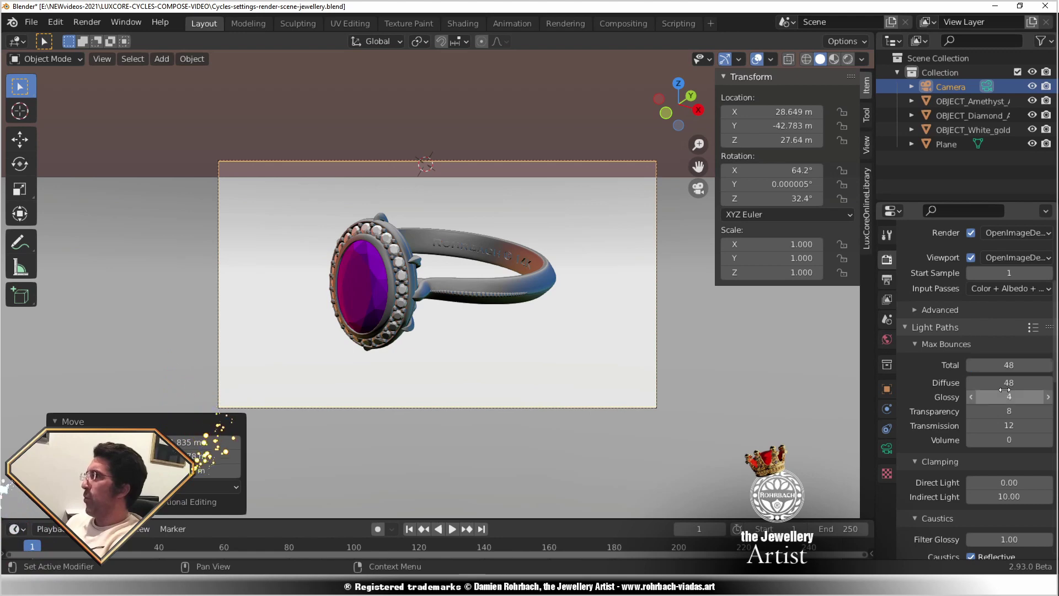
pyautogui.click(1009, 425)
pyautogui.write('48')
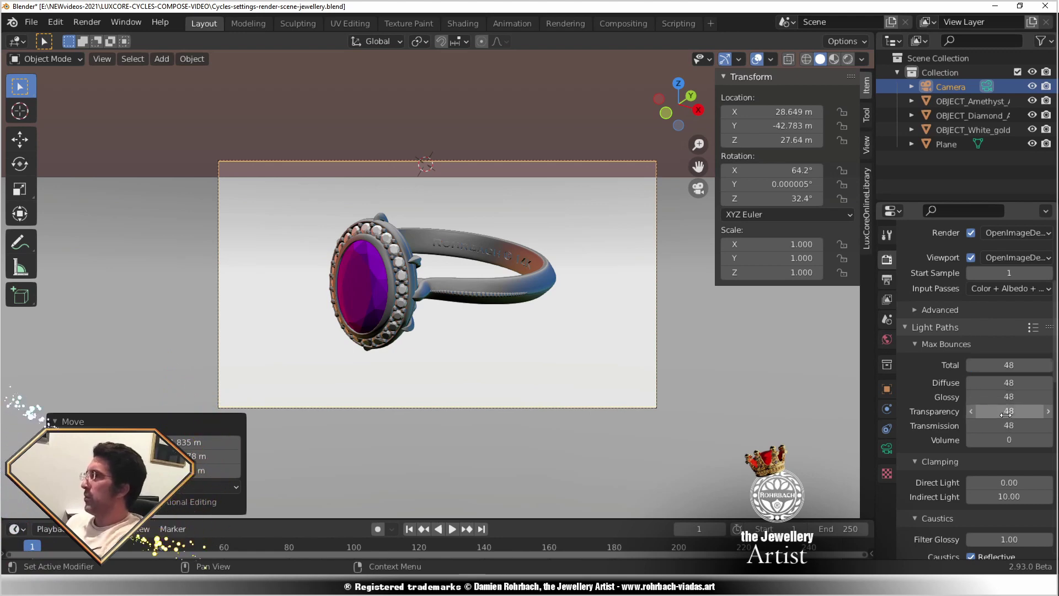
pyautogui.press('Return')
# Raise the Total and Diffuse max bounces to 1024.
pyautogui.click(1009, 364)
pyautogui.write('1024')
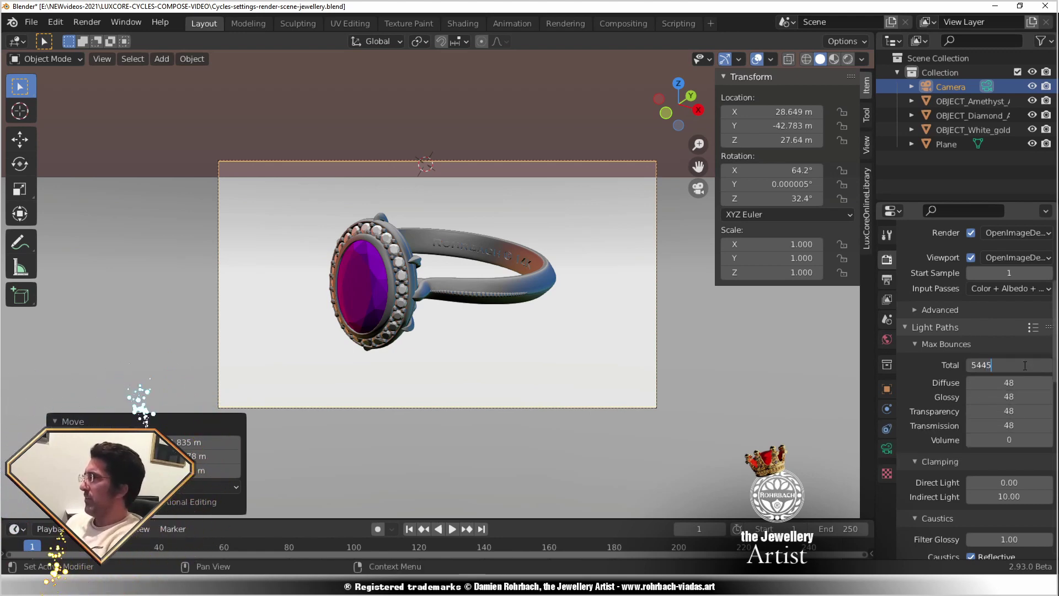
pyautogui.press('Return')
pyautogui.click(1008, 385)
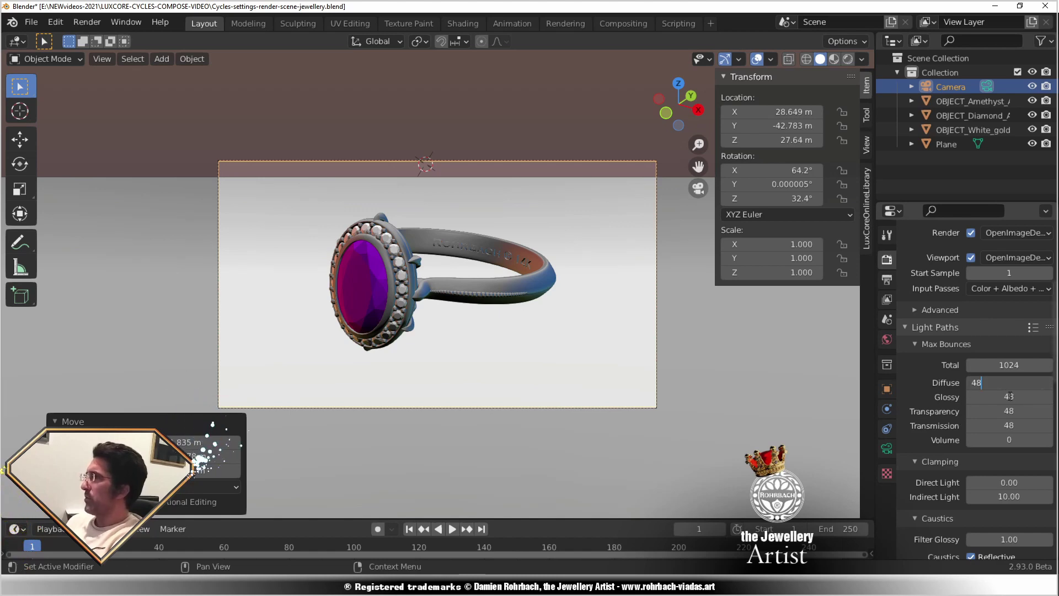
pyautogui.press('BackSpace')
pyautogui.press('BackSpace')
pyautogui.write('1024')
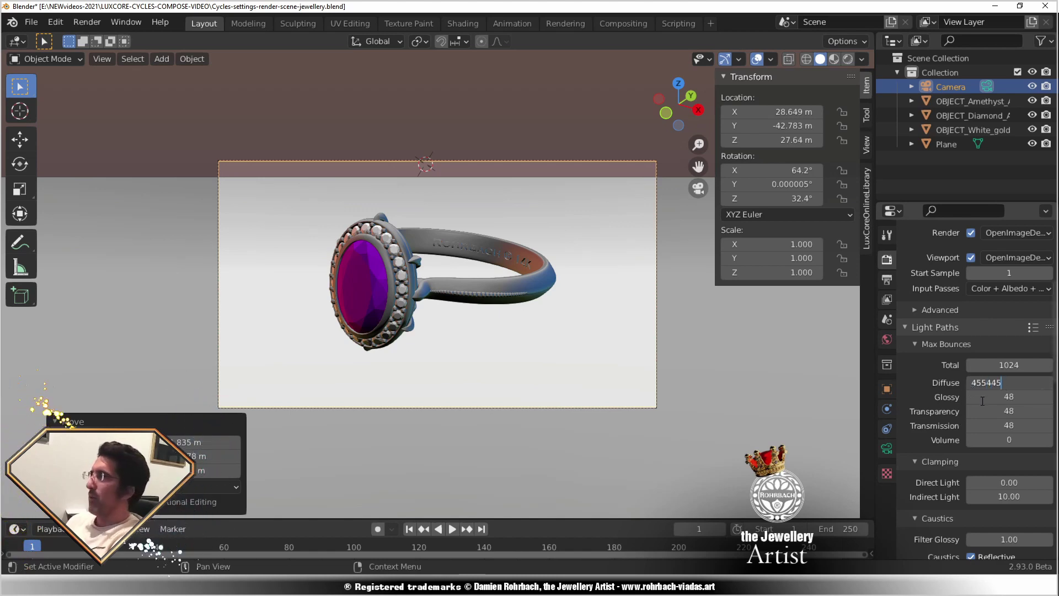
# Raise the Glossy, Transparency and Transmission max bounces to 1024 and save the file.
pyautogui.click(984, 397)
pyautogui.write('454545')
pyautogui.click(1010, 411)
pyautogui.write('4545')
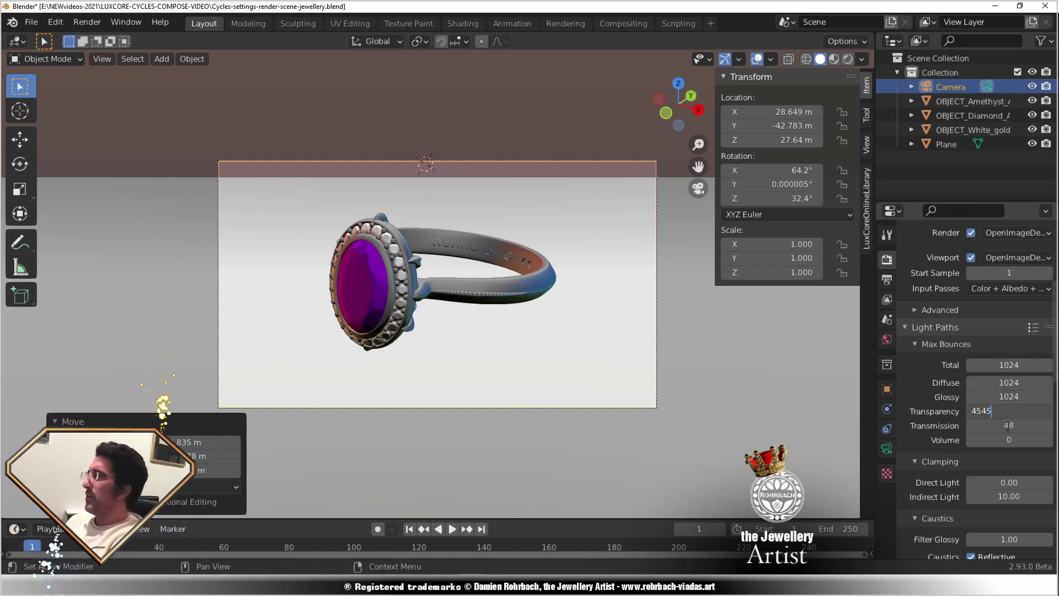
pyautogui.click(1007, 426)
pyautogui.write('454545')
pyautogui.press('Return')
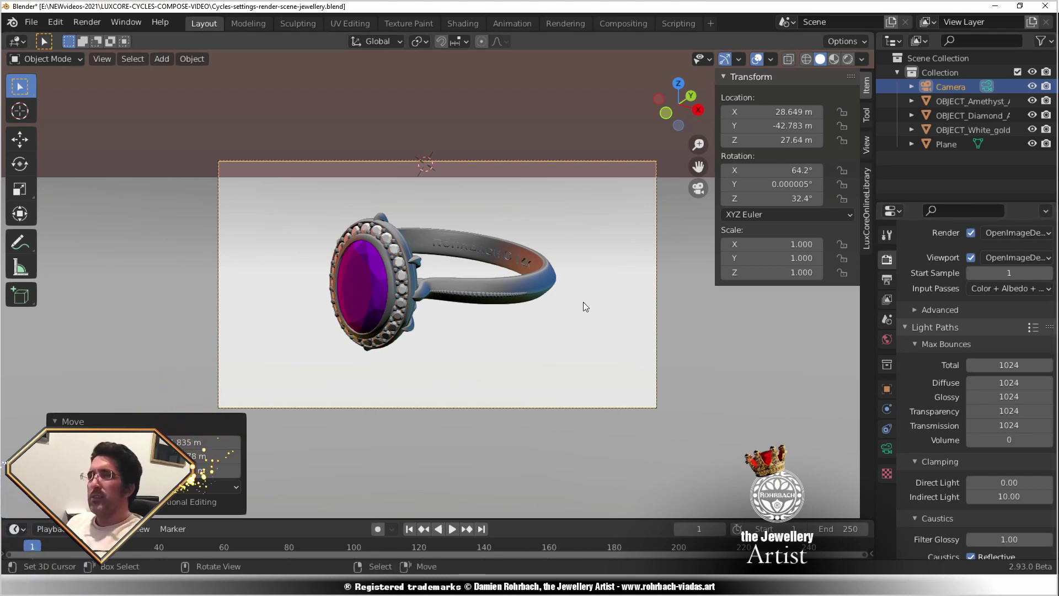
pyautogui.hotkey('ctrl', 's')
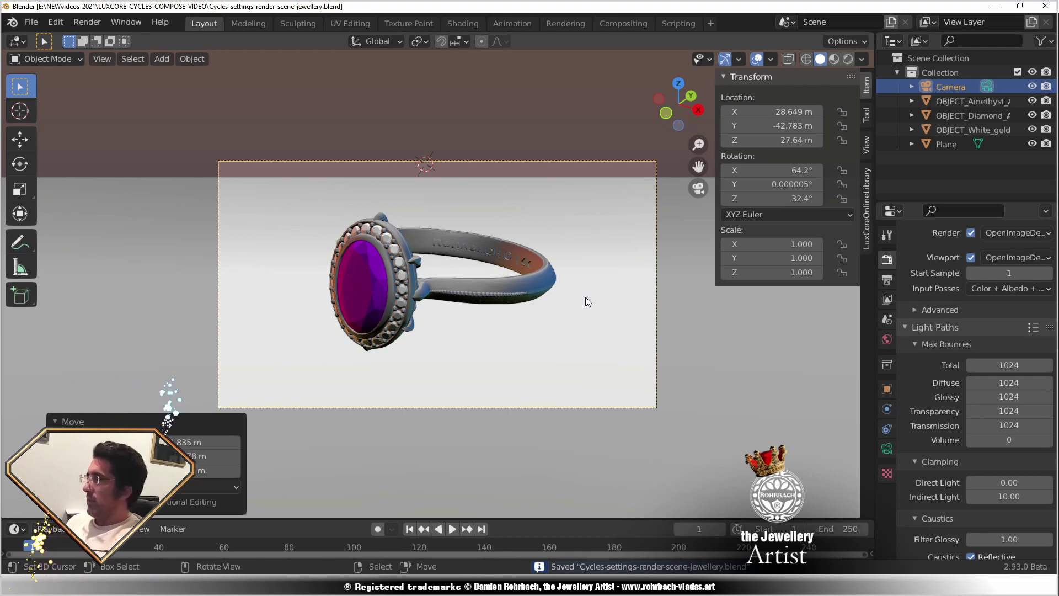
# Set the Indirect Light clamping to 1.00 and the caustics Filter Glossy to 10.00.
pyautogui.scroll(-2, 935, 385)
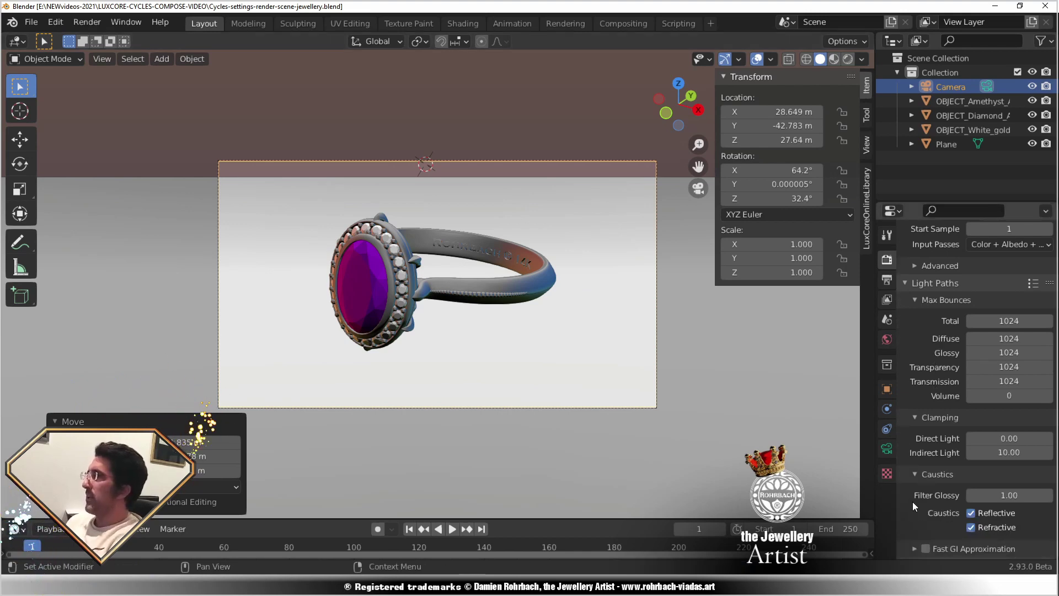
pyautogui.click(1008, 452)
pyautogui.write('1')
pyautogui.press('Return')
pyautogui.click(1008, 495)
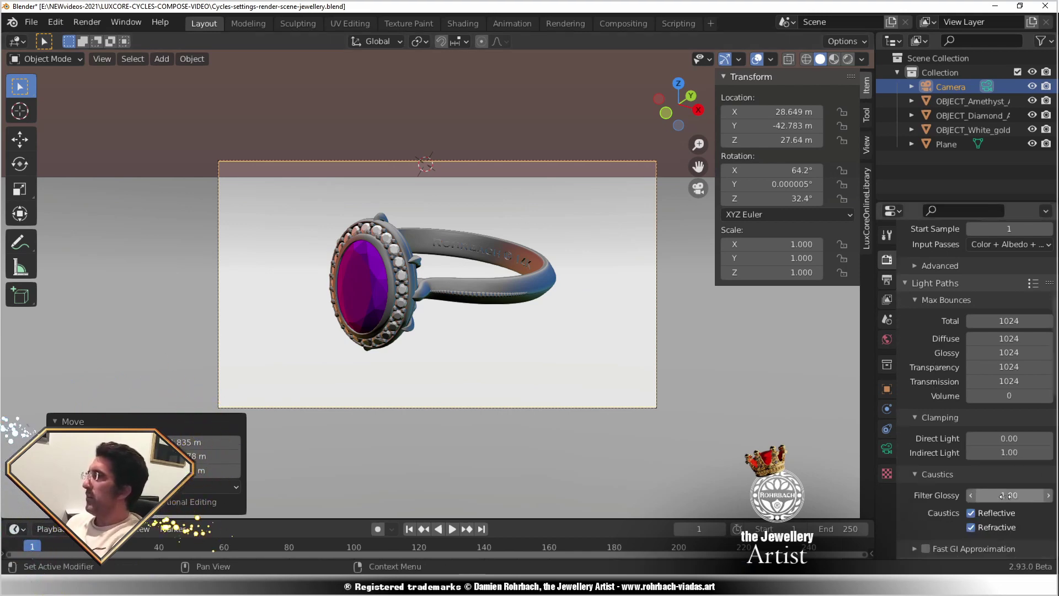
pyautogui.write('10')
pyautogui.press('Return')
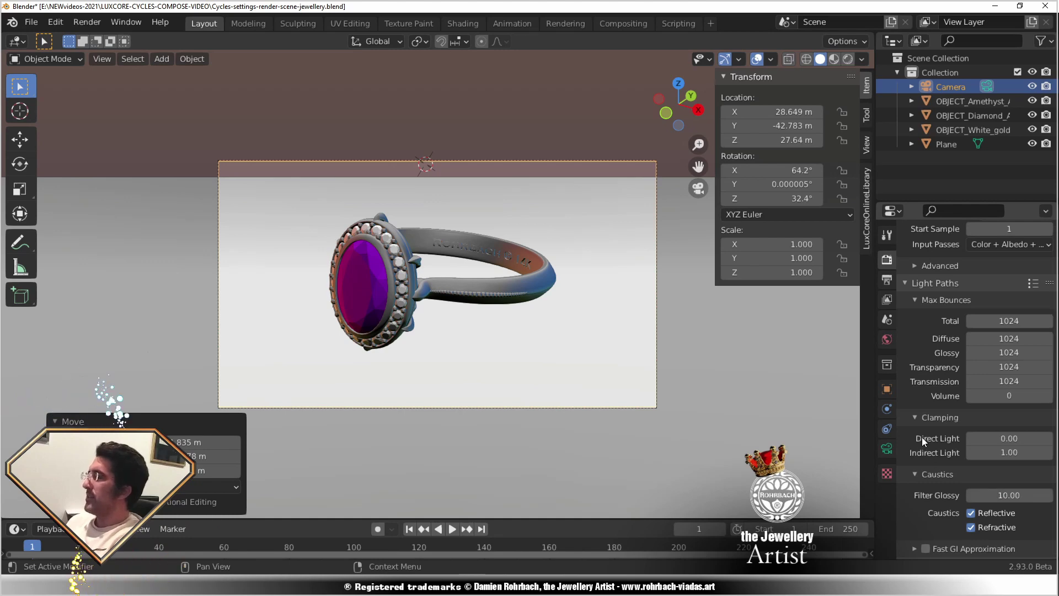
# Enable Fast GI Approximation in the light path settings.
pyautogui.scroll(-10, 921, 437)
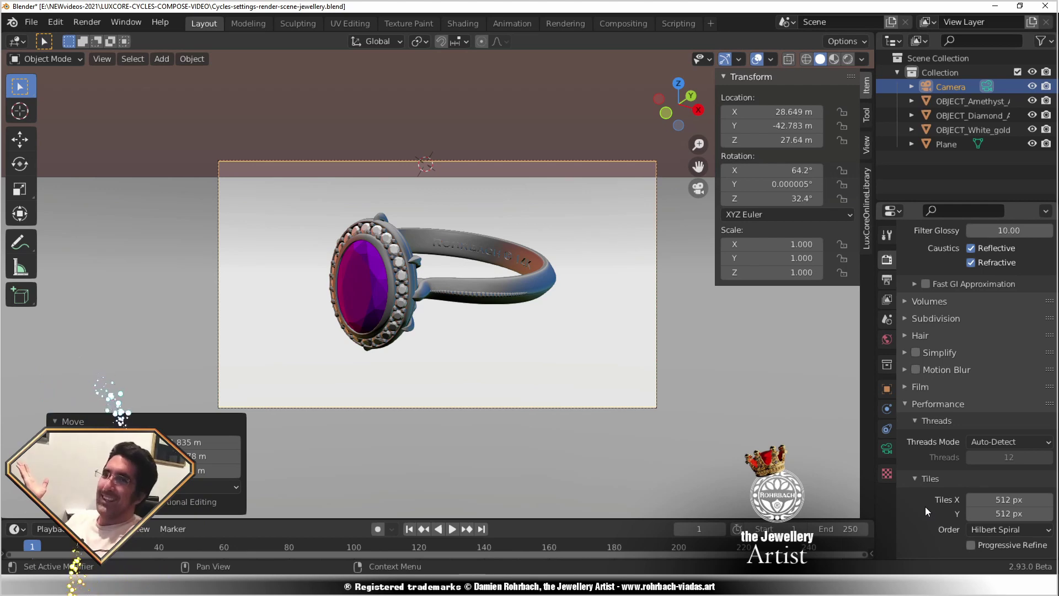
pyautogui.scroll(4, 928, 425)
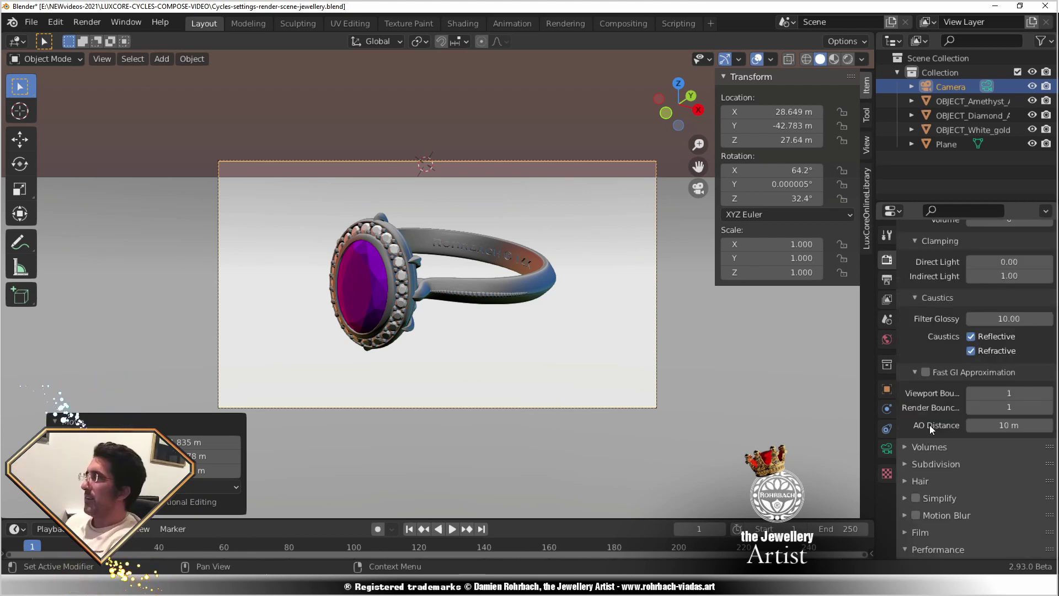
pyautogui.click(926, 372)
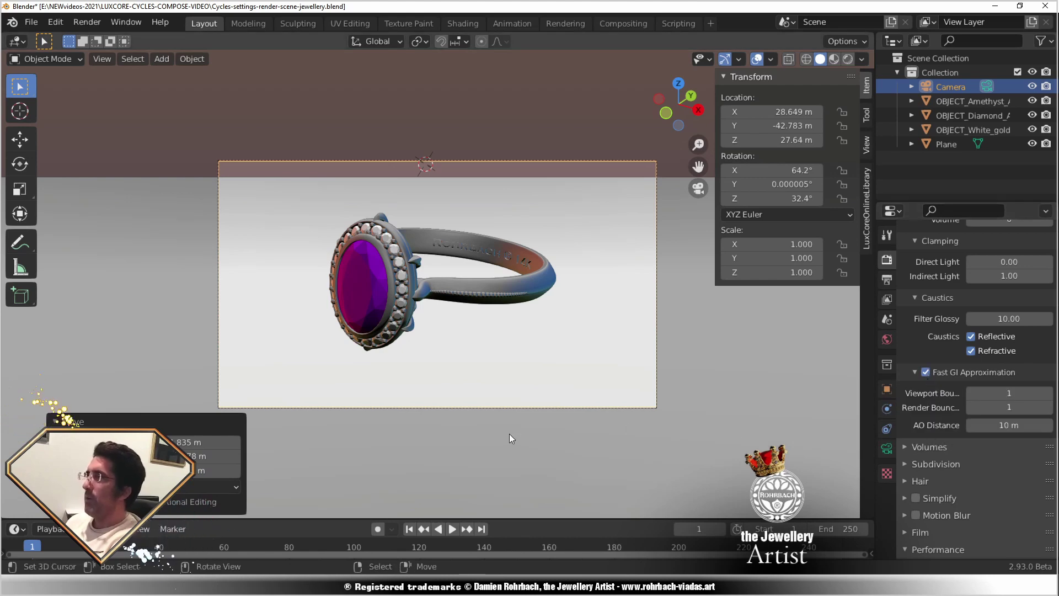
# Set the camera's Clip End to 12000 m.
pyautogui.click(886, 448)
pyautogui.scroll(4, 975, 429)
pyautogui.click(1004, 408)
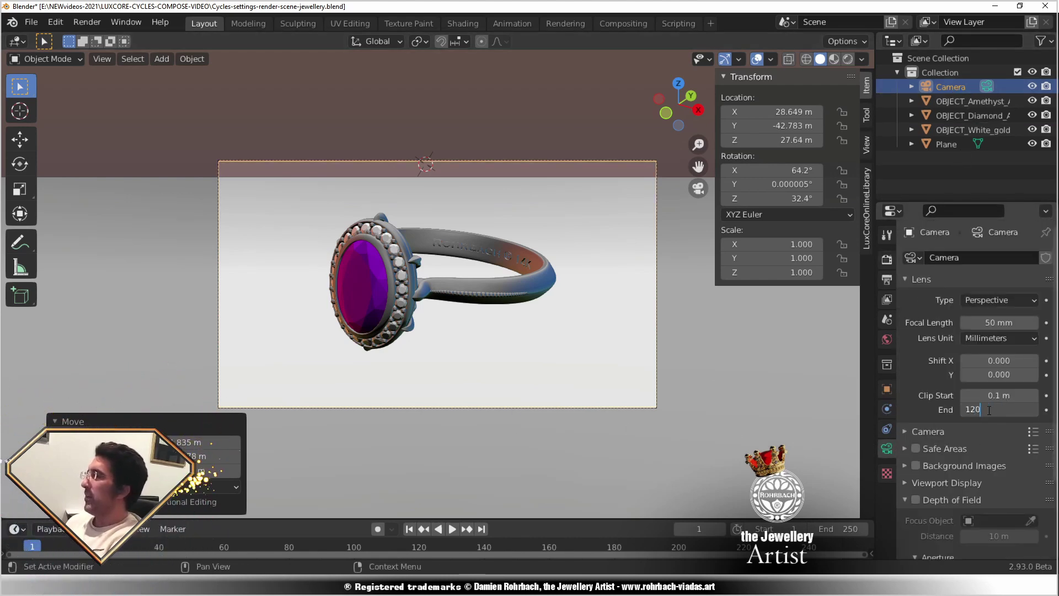
pyautogui.press('Return')
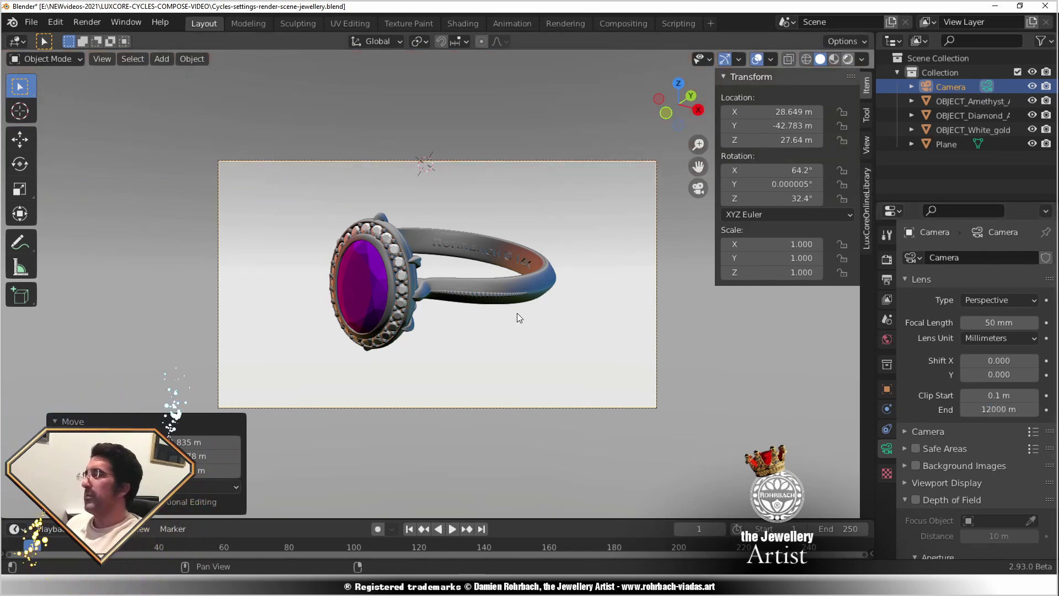
# Preview the scene in rendered shading and set up the Shading workspace with a rendered view through the camera.
pyautogui.press('z')
pyautogui.press('8')
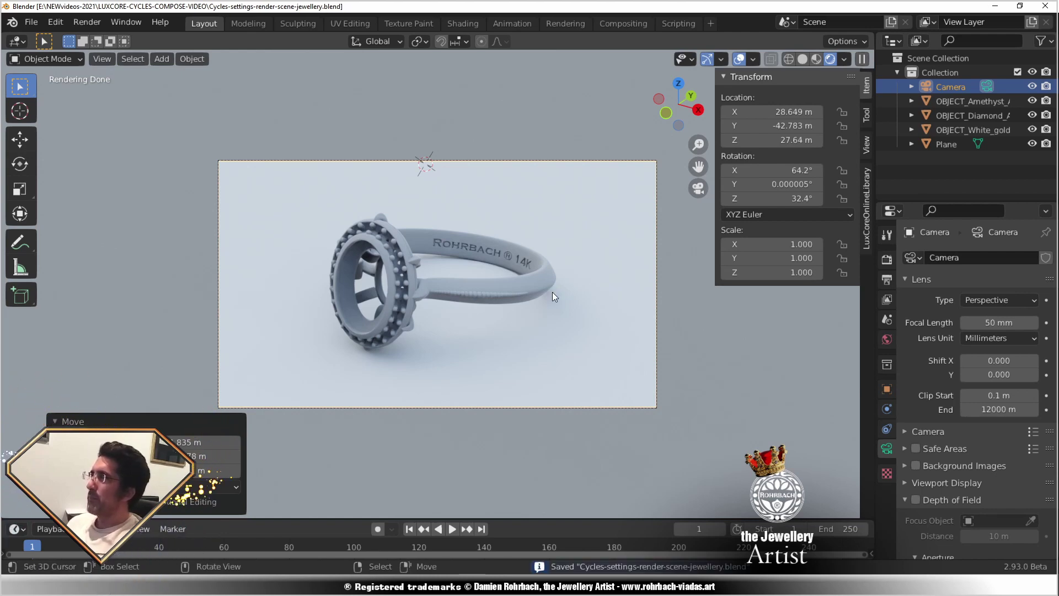
pyautogui.click(475, 24)
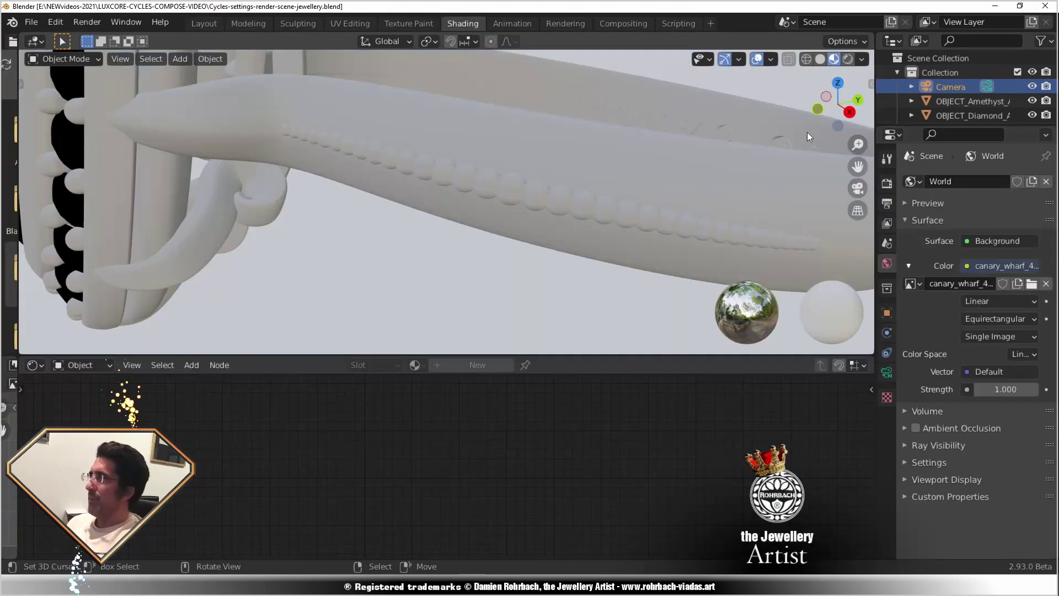
pyautogui.click(849, 59)
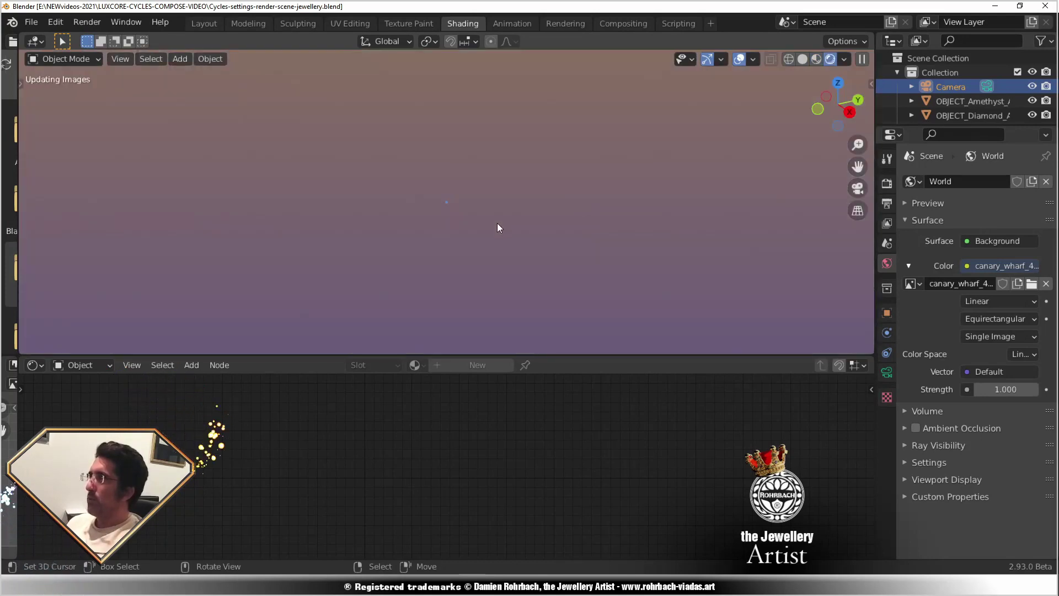
pyautogui.press('KP_0')
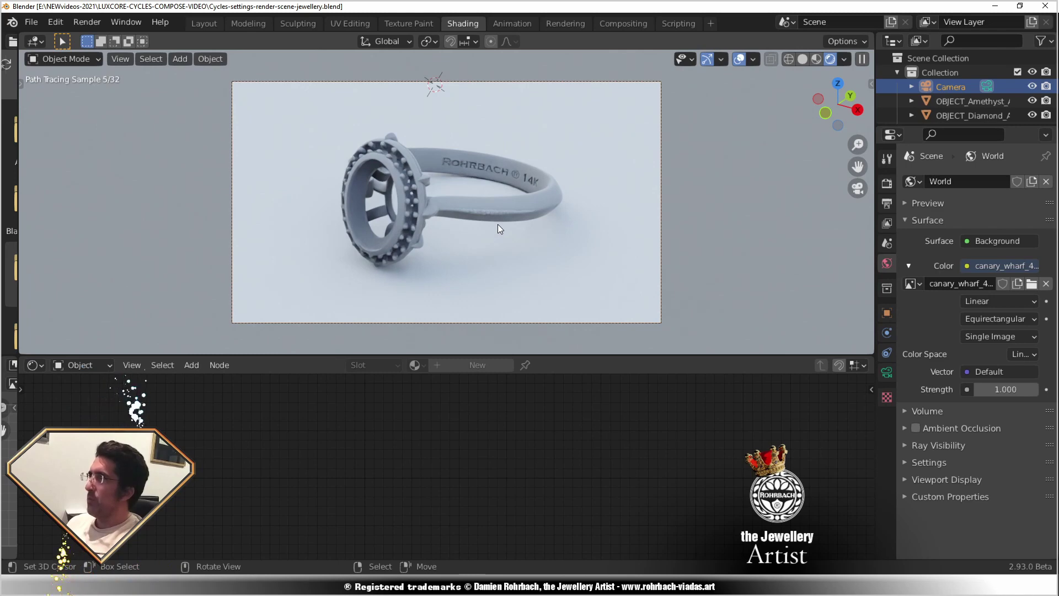
# Select the white gold ring body to bring its White_gold_14K material nodes into view and save the file.
pyautogui.click(524, 164)
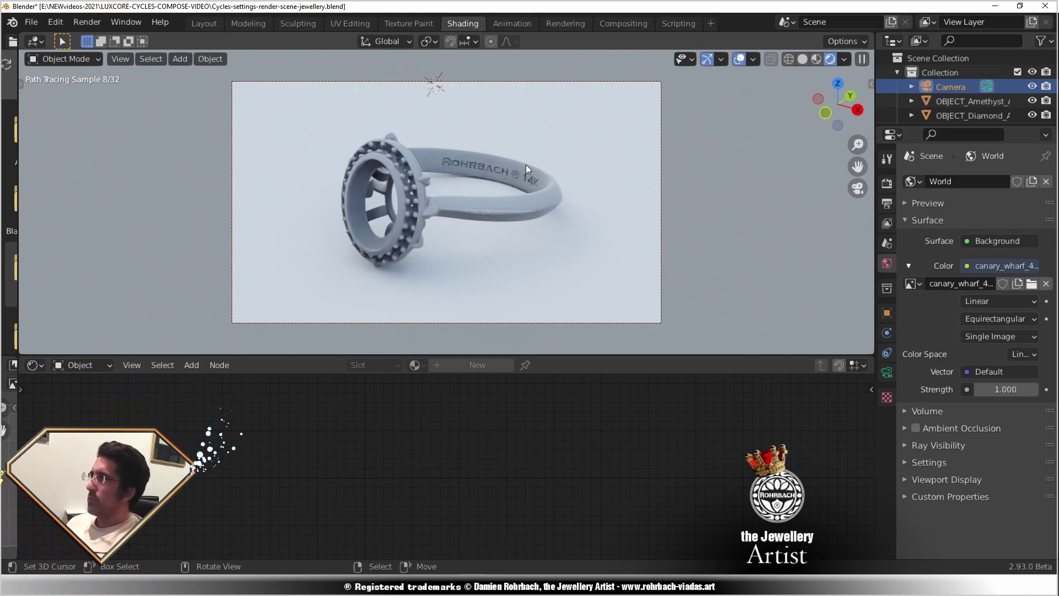
pyautogui.moveTo(529, 429); pyautogui.dragTo(557, 487, button='middle')
pyautogui.hotkey('ctrl', 's')
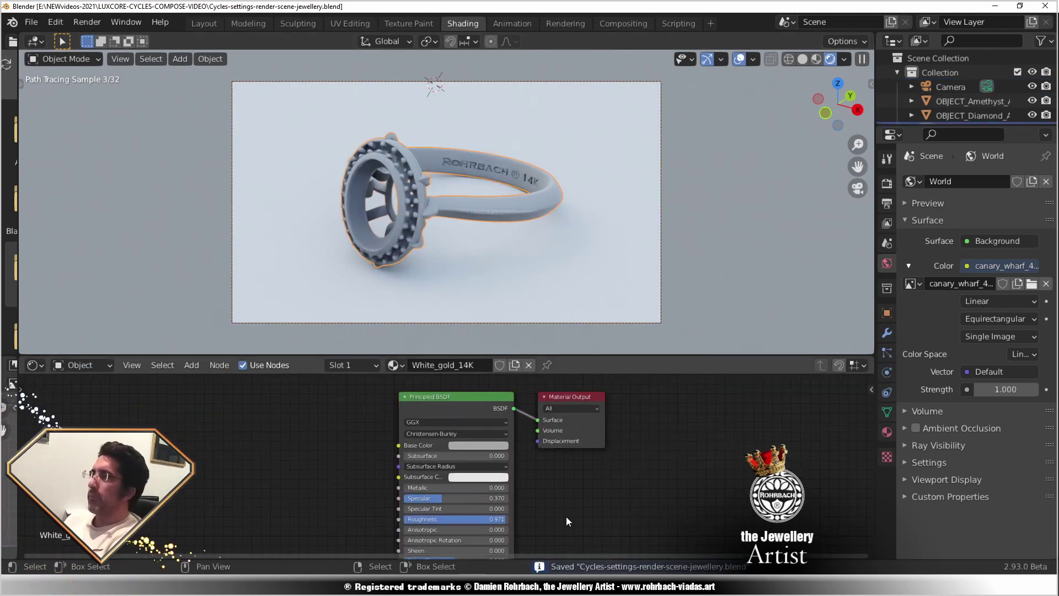
# Set the Principled BSDF base color of the white gold material to 0.85 for red, green and blue.
pyautogui.click(495, 444)
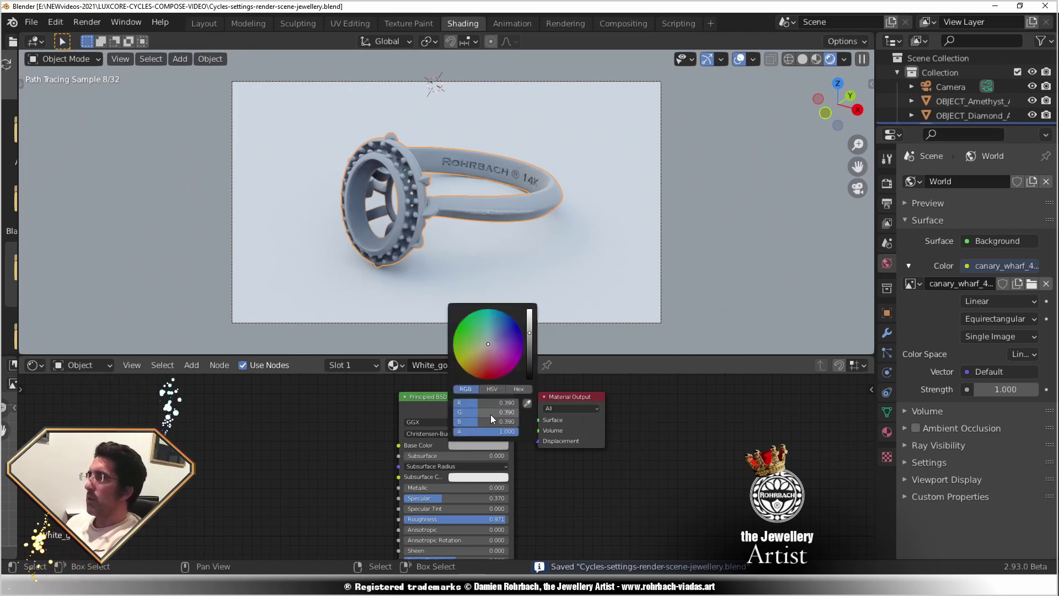
pyautogui.click(495, 403)
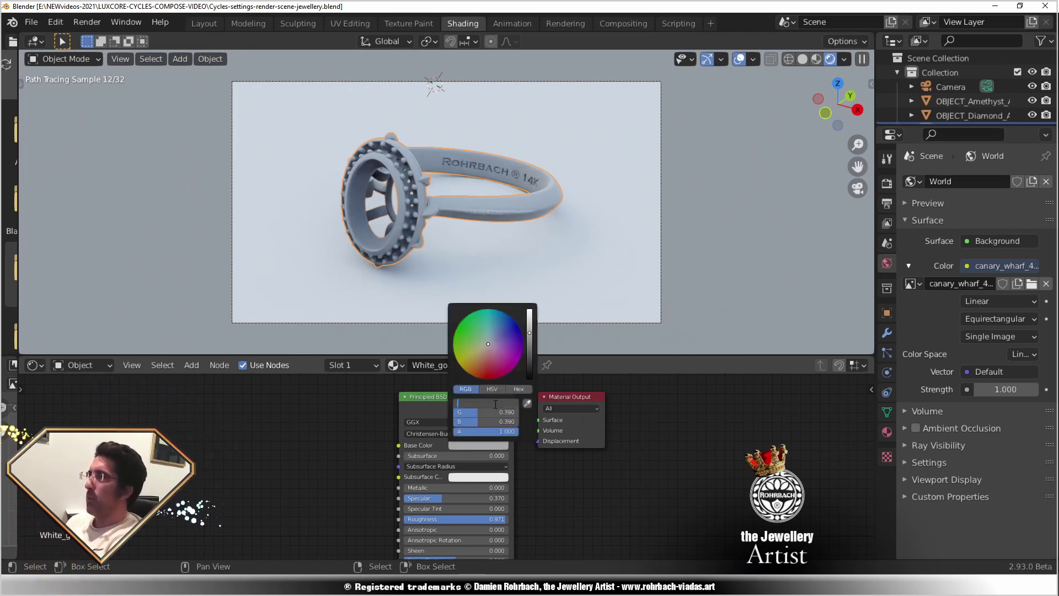
pyautogui.write('.85')
pyautogui.press('Return')
pyautogui.click(494, 413)
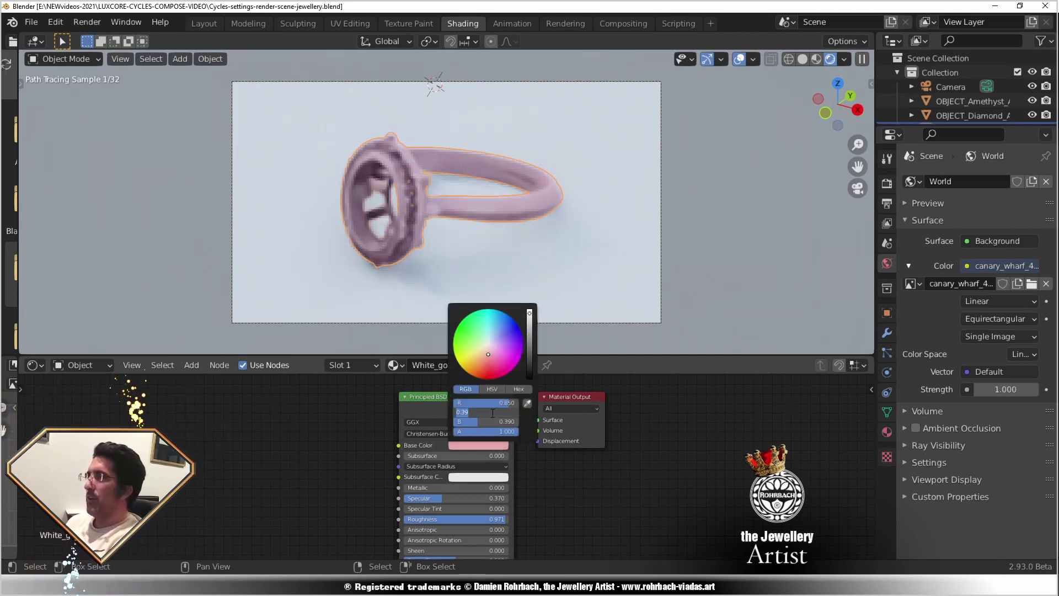
pyautogui.write('.85')
pyautogui.press('Return')
pyautogui.click(494, 422)
pyautogui.write('.85')
pyautogui.press('Return')
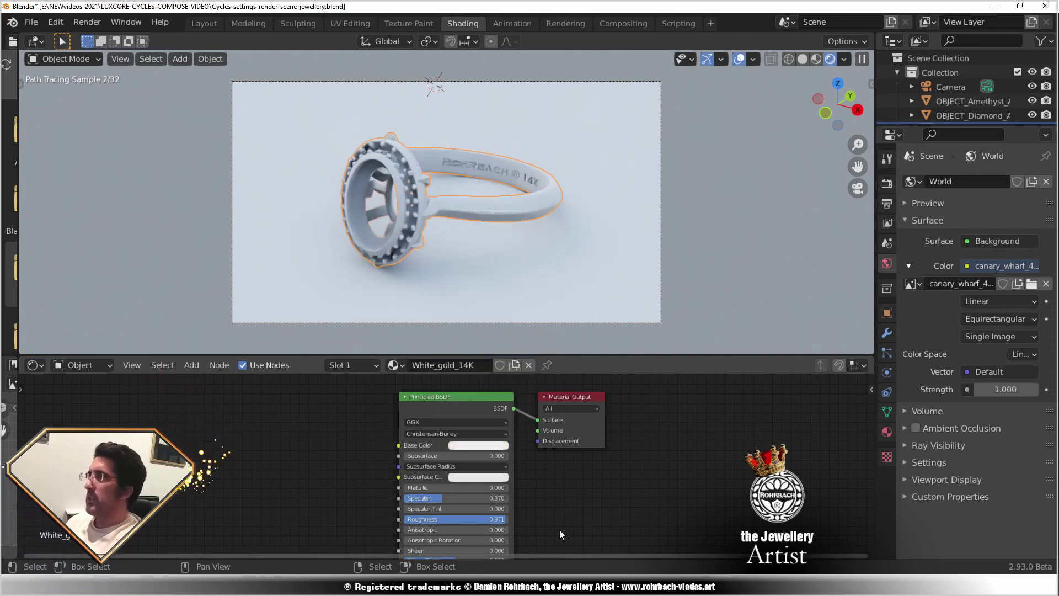
# Set the shader's Metallic and Specular to 1 and its Roughness, Sheen Tint and Clearcoat Roughness to 0, and save the file.
pyautogui.moveTo(472, 483); pyautogui.dragTo(514, 457, button='middle')
pyautogui.moveTo(514, 460); pyautogui.dragTo(448, 492)
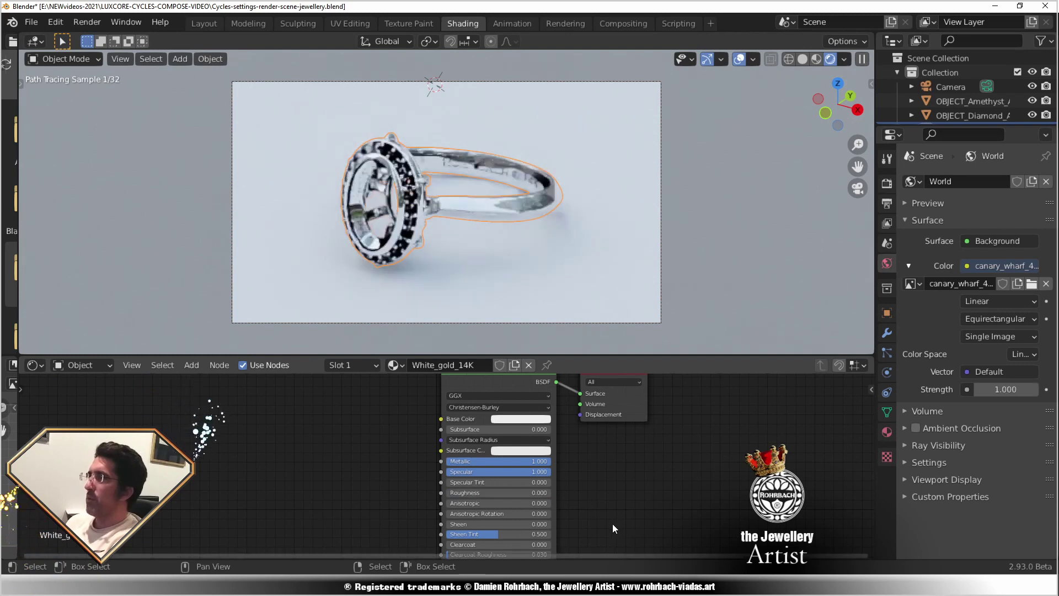
pyautogui.moveTo(612, 524); pyautogui.dragTo(648, 436, button='middle')
pyautogui.click(542, 446)
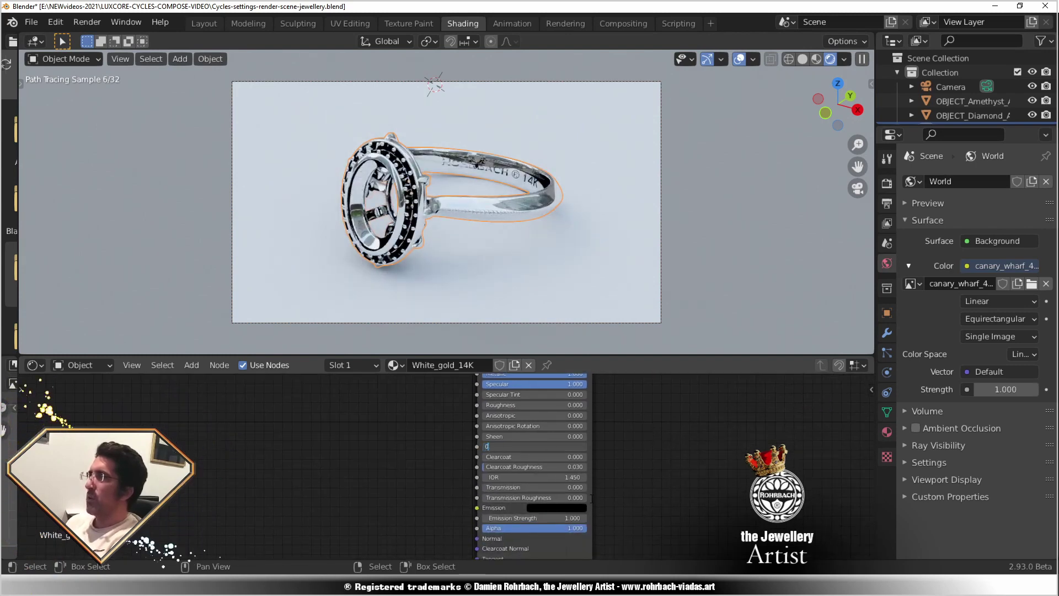
pyautogui.write('0')
pyautogui.press('Return')
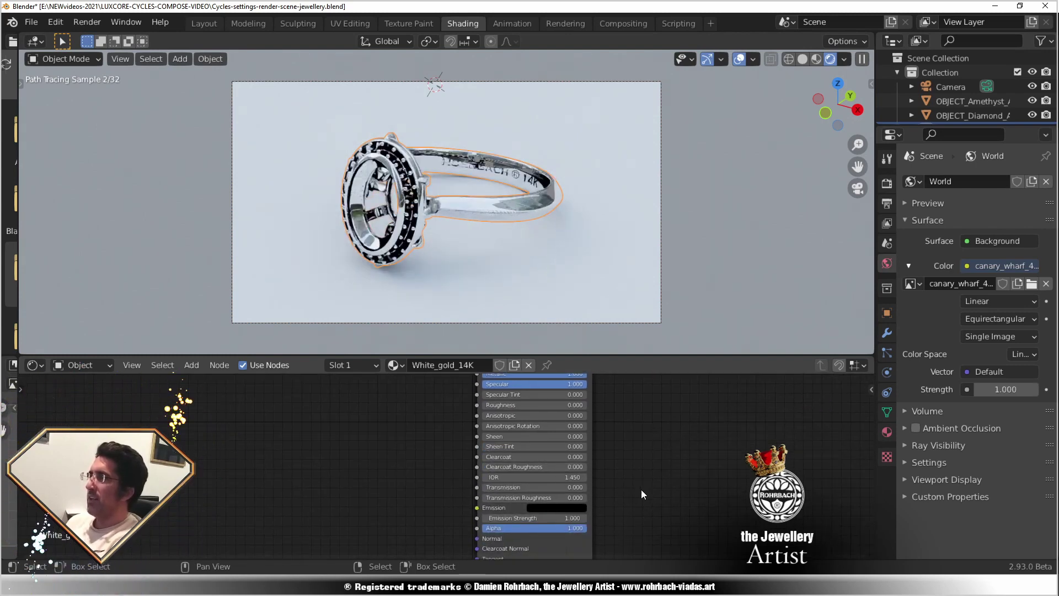
pyautogui.moveTo(641, 488); pyautogui.dragTo(611, 450, button='middle')
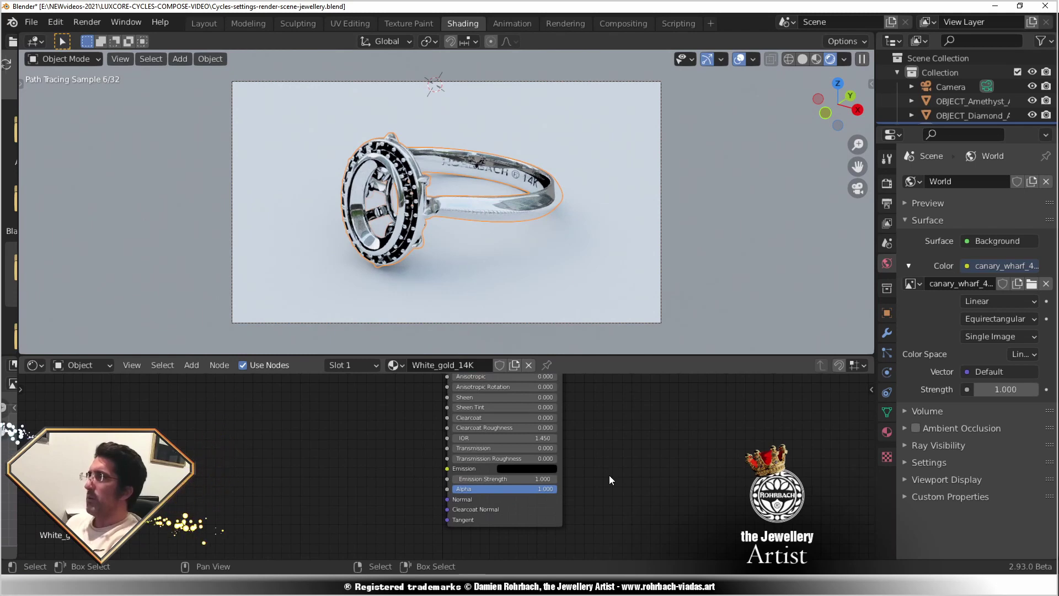
pyautogui.hotkey('ctrl', 's')
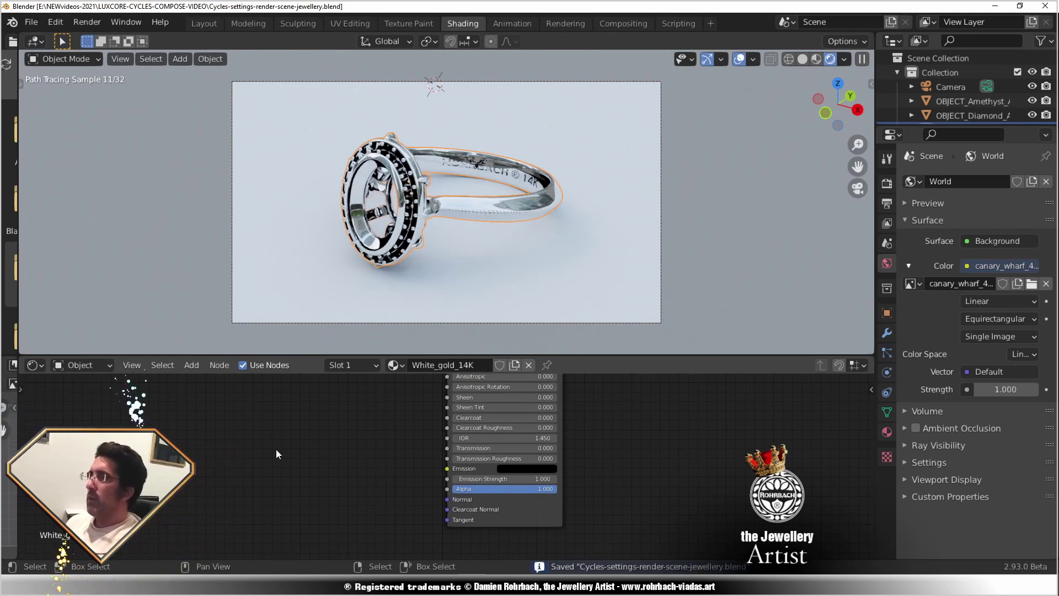
# Add a Musgrave Texture node and connect its Height output to the Principled BSDF's Normal input.
pyautogui.moveTo(276, 449); pyautogui.dragTo(318, 464, button='middle')
pyautogui.click(197, 370)
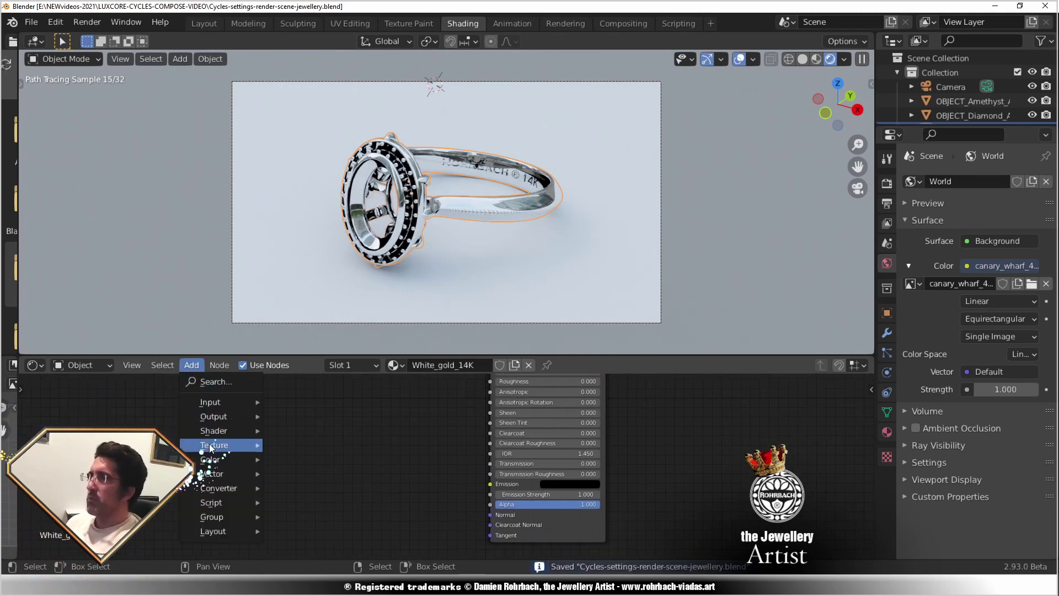
pyautogui.moveTo(209, 443)
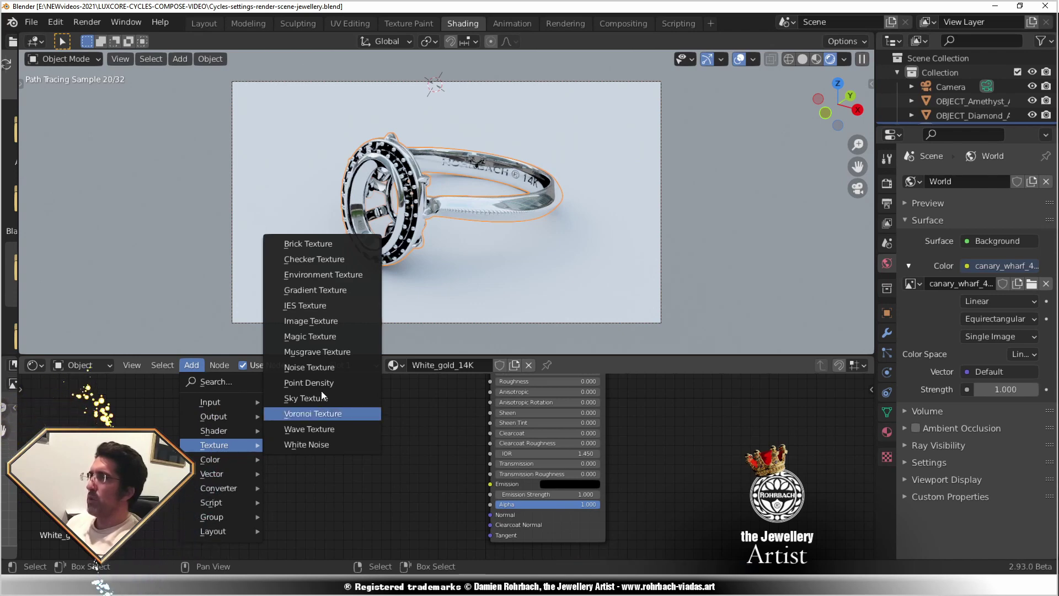
pyautogui.click(319, 351)
pyautogui.click(294, 409)
pyautogui.moveTo(332, 414); pyautogui.dragTo(492, 518)
# Insert a Bump node between the Musgrave Texture and the Principled BSDF, feeding the texture's Height into the Bump Height input.
pyautogui.click(190, 364)
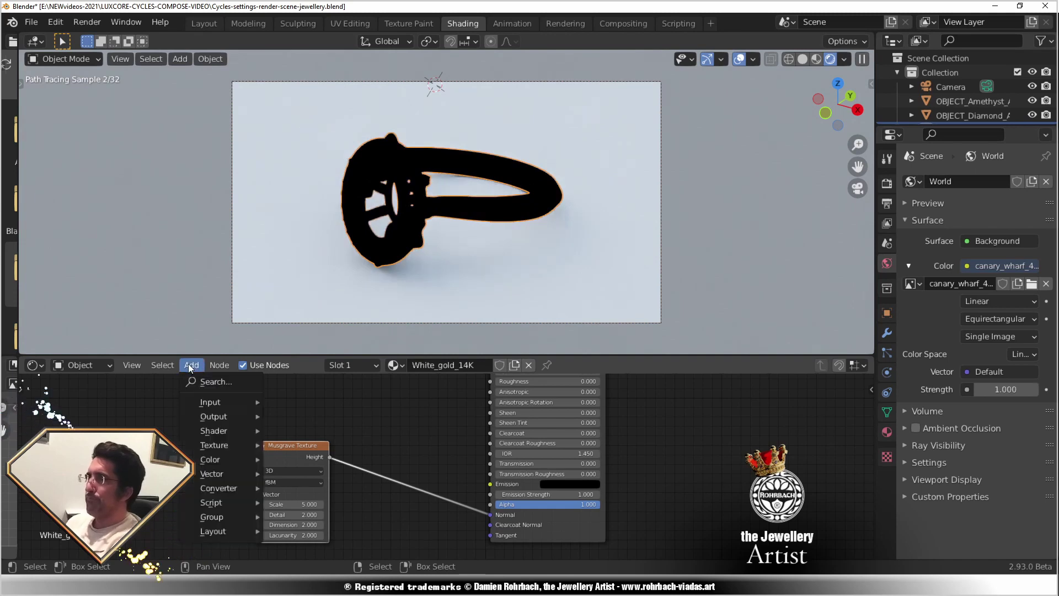
pyautogui.moveTo(215, 476)
pyautogui.click(295, 349)
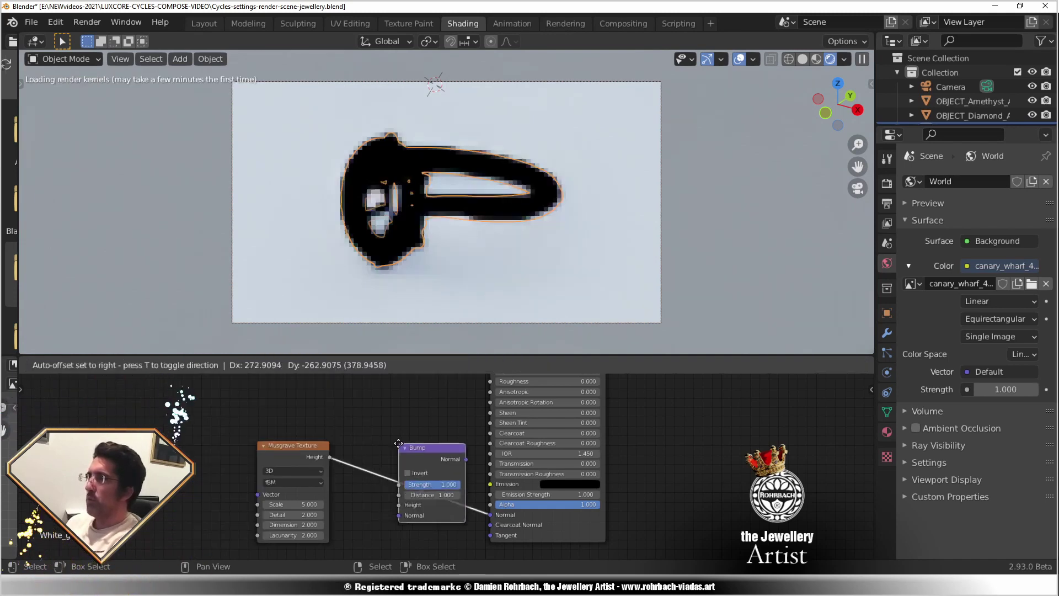
pyautogui.click(382, 518)
pyautogui.moveTo(386, 513); pyautogui.dragTo(385, 504)
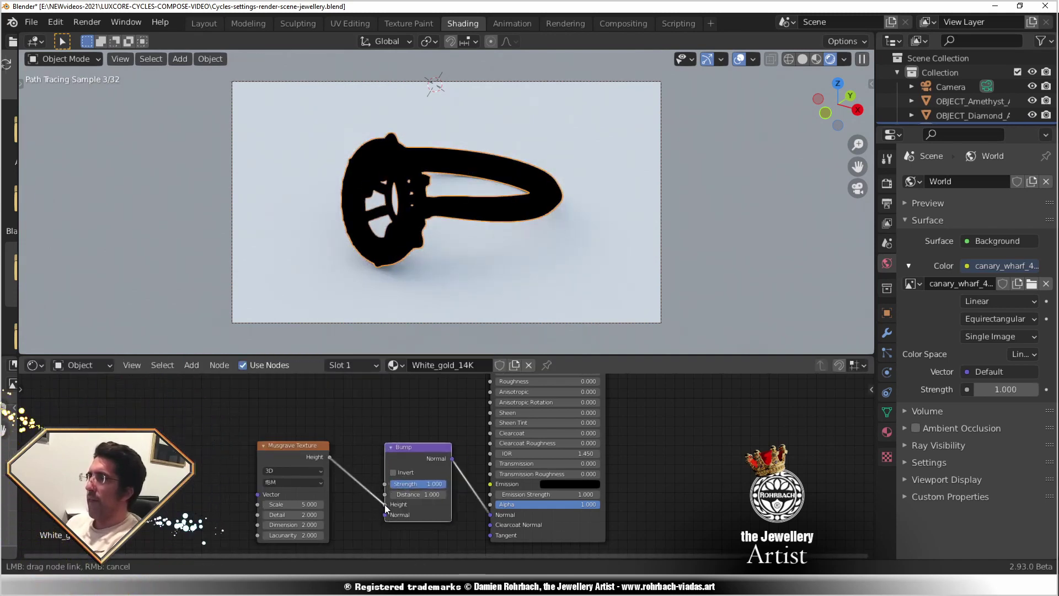
pyautogui.moveTo(296, 442); pyautogui.dragTo(255, 439)
pyautogui.moveTo(390, 459); pyautogui.dragTo(356, 448)
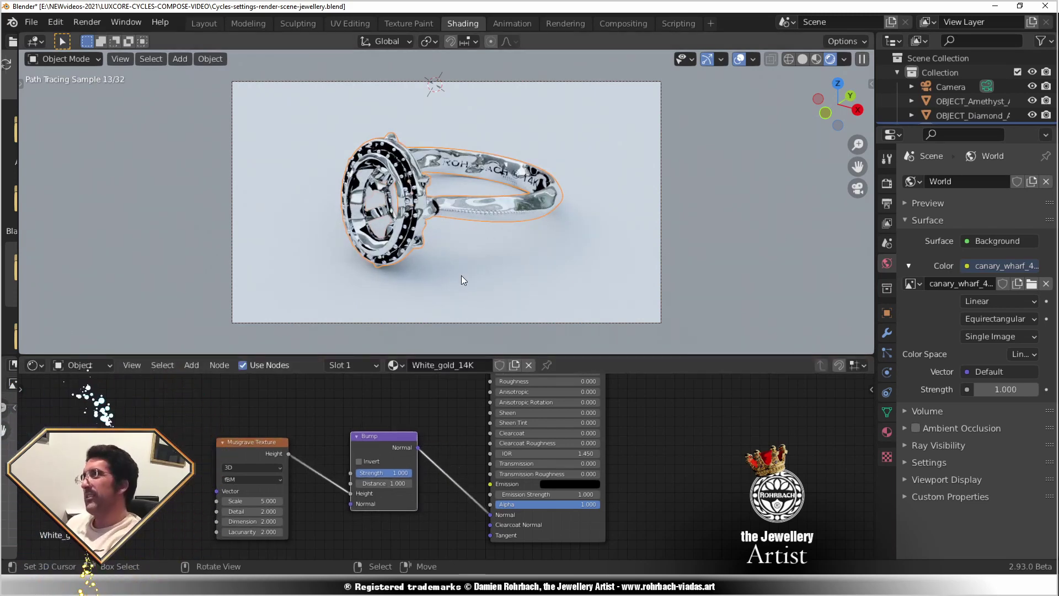
# Set the Musgrave Texture scale to 250 and the Bump strength to 0.03.
pyautogui.click(254, 501)
pyautogui.write('250')
pyautogui.press('Return')
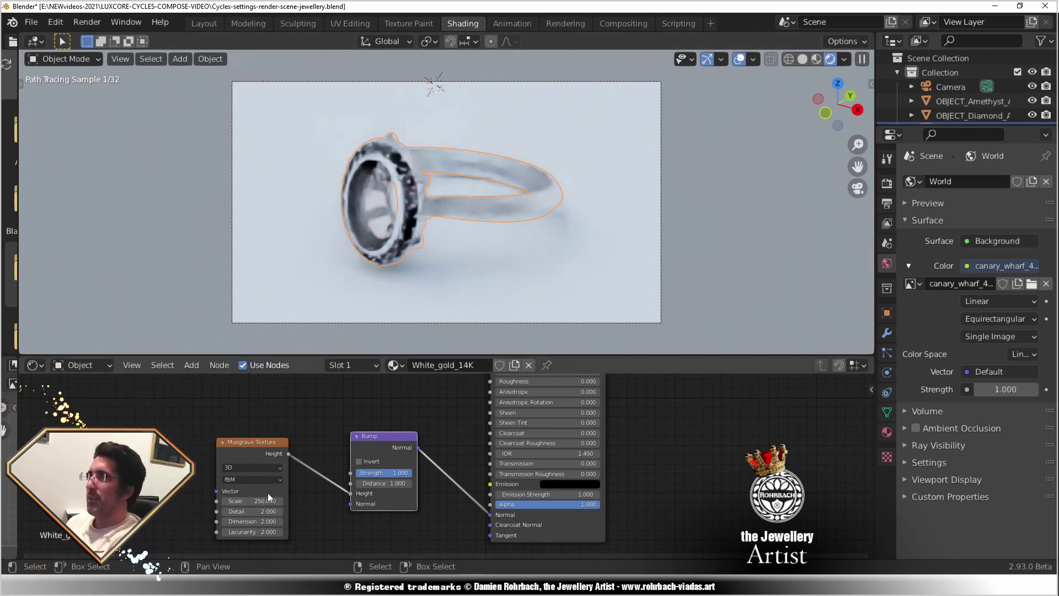
pyautogui.click(384, 474)
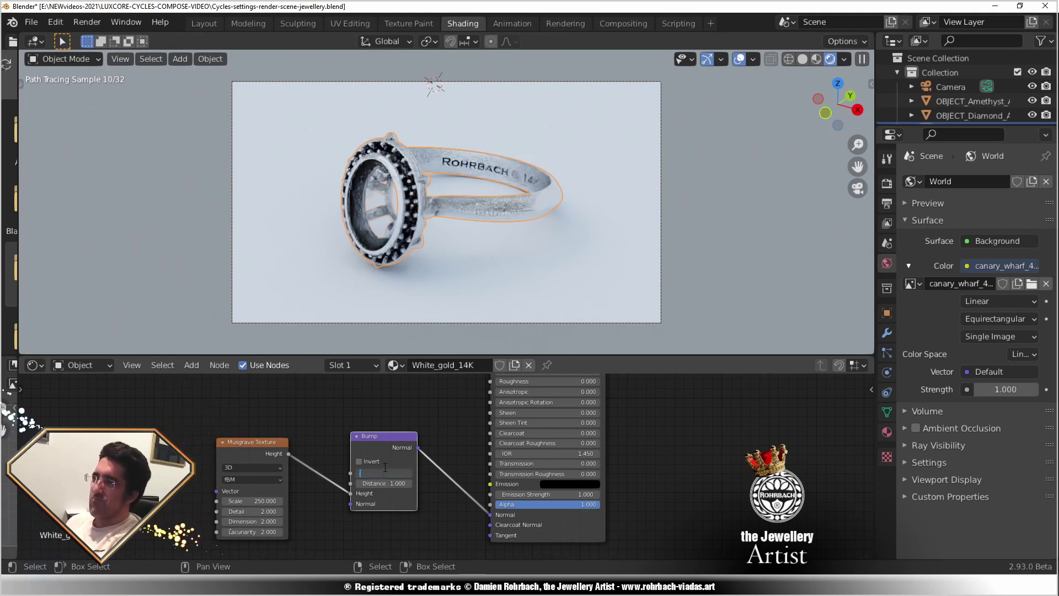
pyautogui.write('0.05')
pyautogui.press('Return')
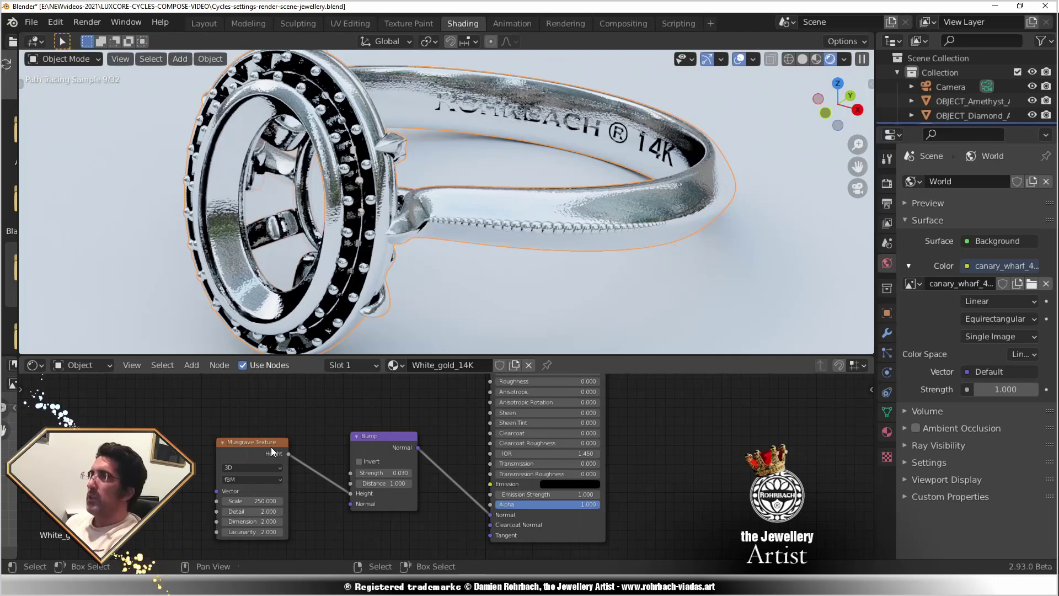
# Make room in the node chain and insert a Bevel node between the Bump node and the Principled BSDF's Normal input.
pyautogui.moveTo(271, 447); pyautogui.dragTo(146, 427)
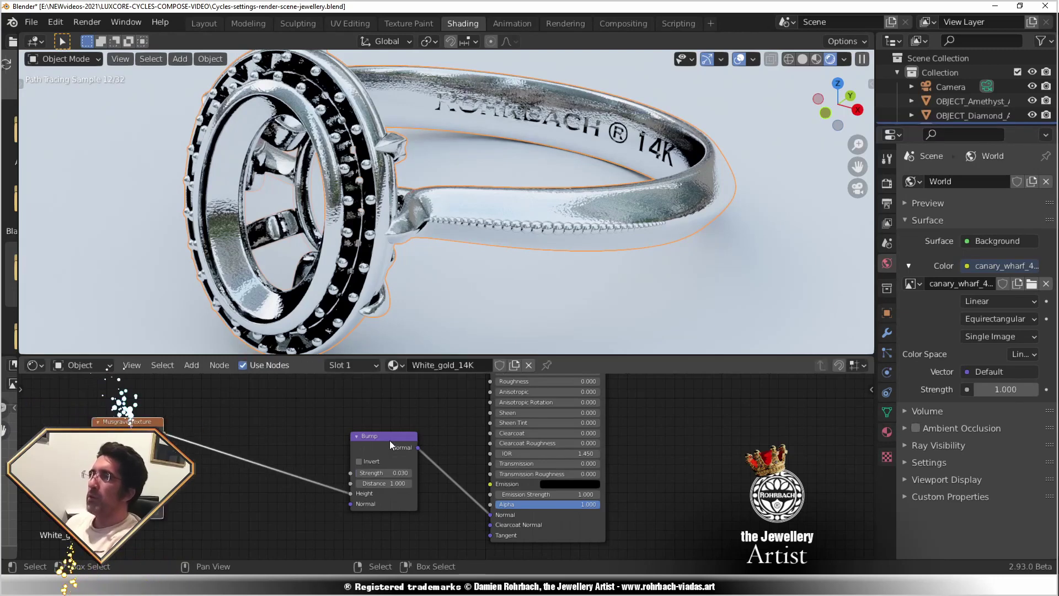
pyautogui.moveTo(390, 440); pyautogui.dragTo(285, 433)
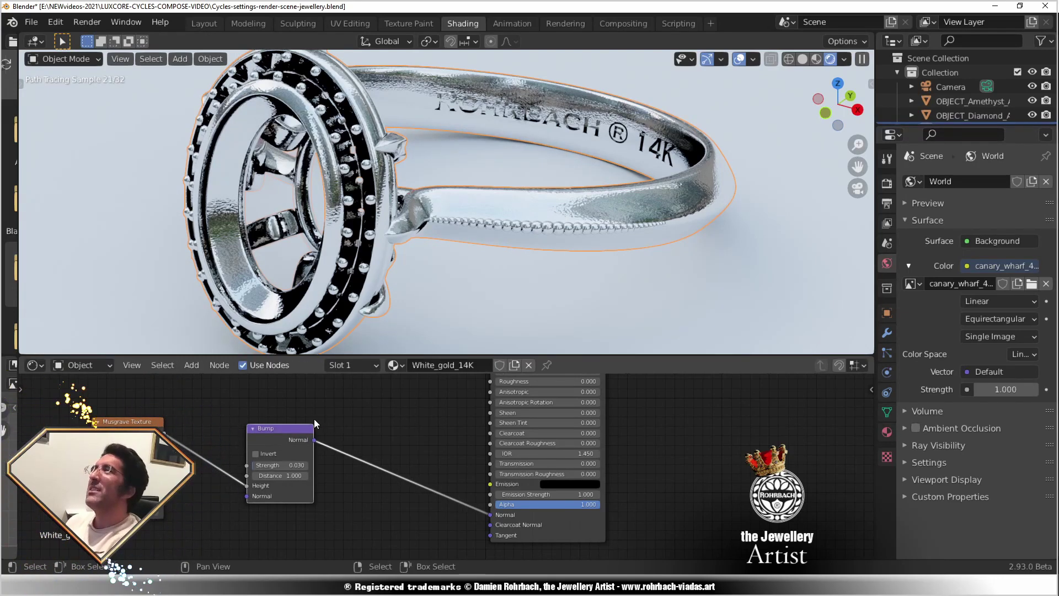
pyautogui.click(191, 364)
pyautogui.moveTo(213, 402)
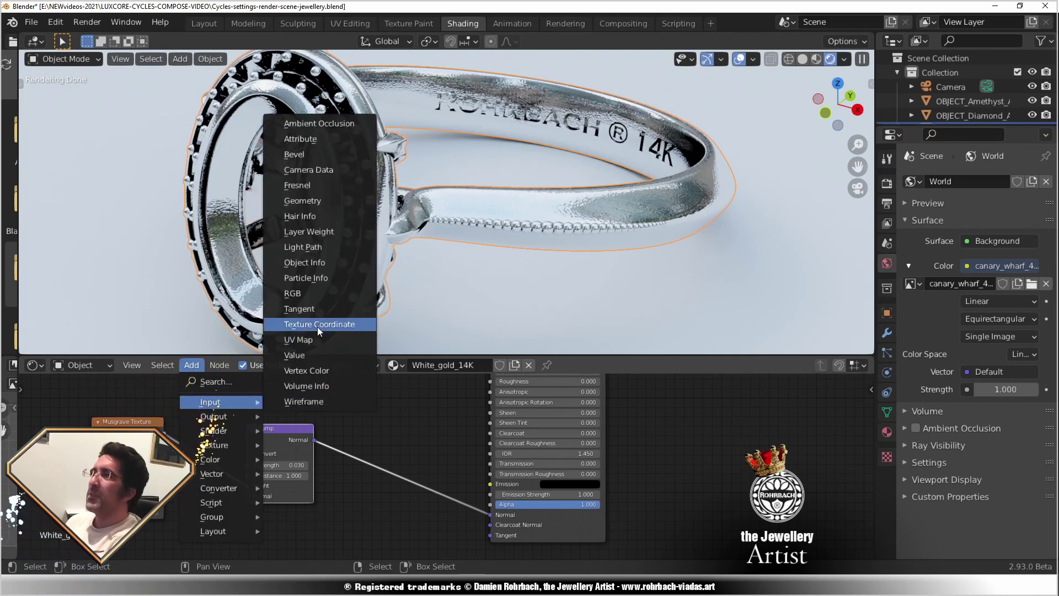
pyautogui.click(302, 155)
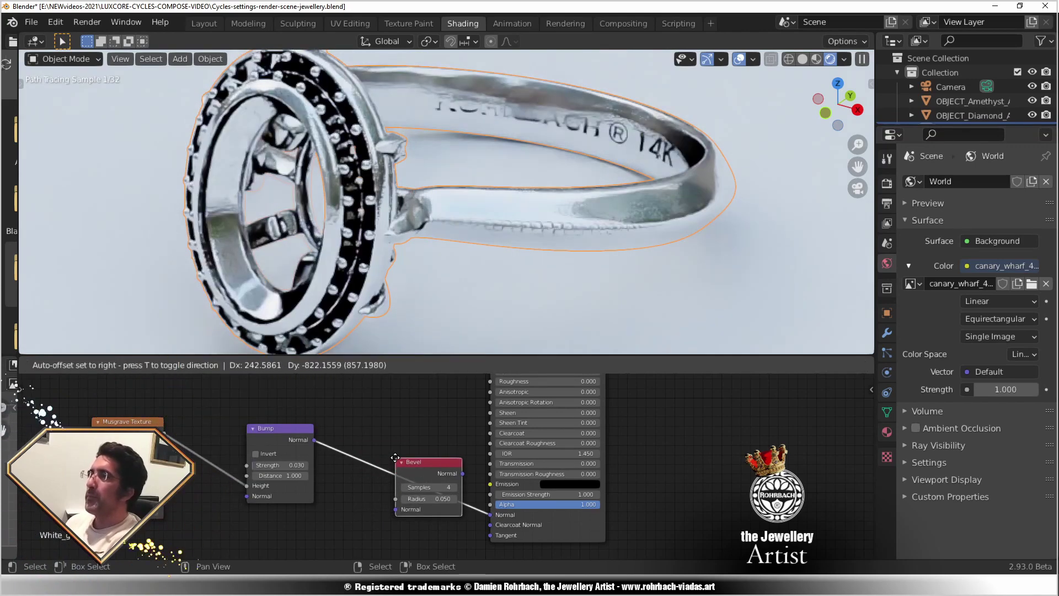
pyautogui.click(385, 457)
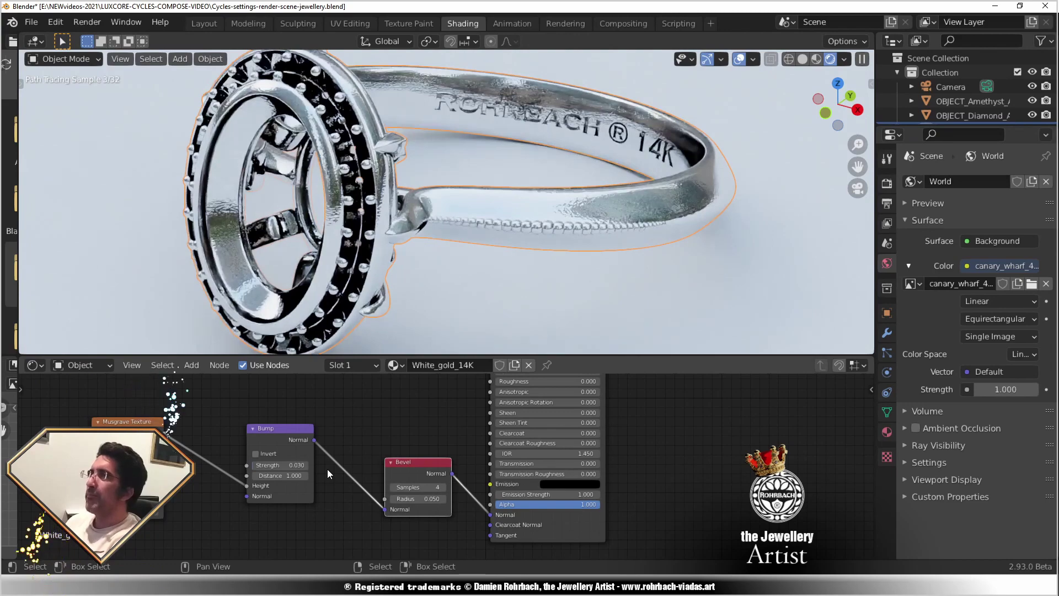
# Set the Bevel node's samples to 24 and save the file.
pyautogui.doubleClick(417, 487)
pyautogui.write('24')
pyautogui.press('Return')
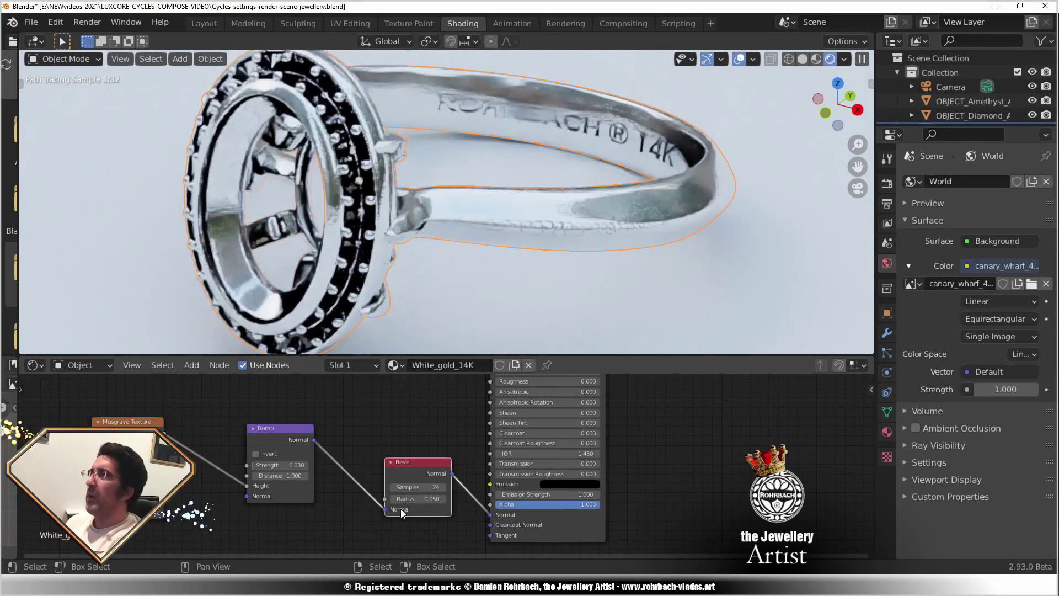
pyautogui.hotkey('ctrl', 's')
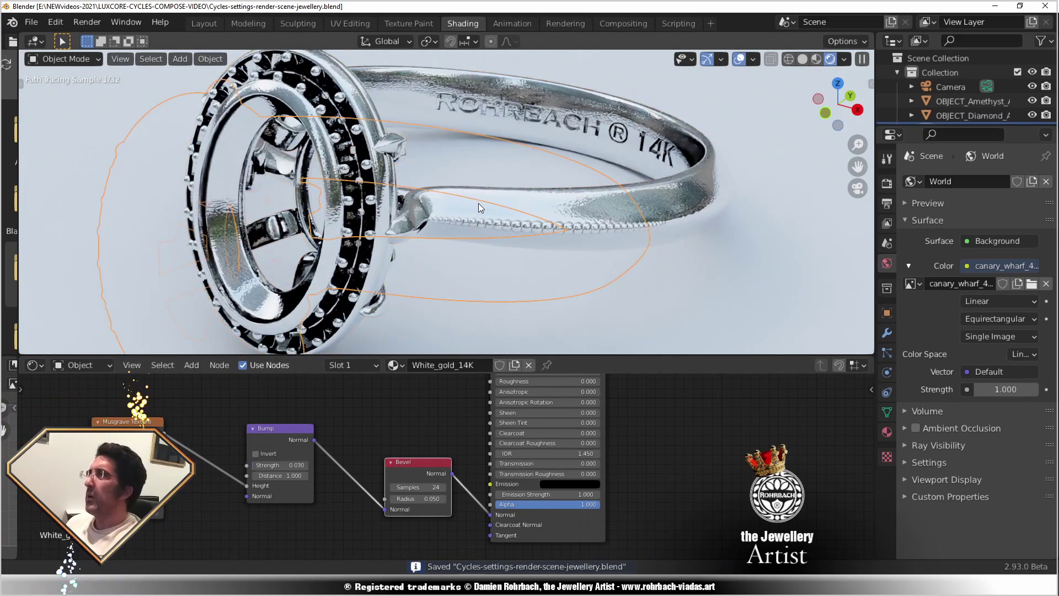
# Set the Bevel node's radius to 0.1, check the ring's engraving in the rendered view, and save the file.
pyautogui.scroll(10, 480, 206)
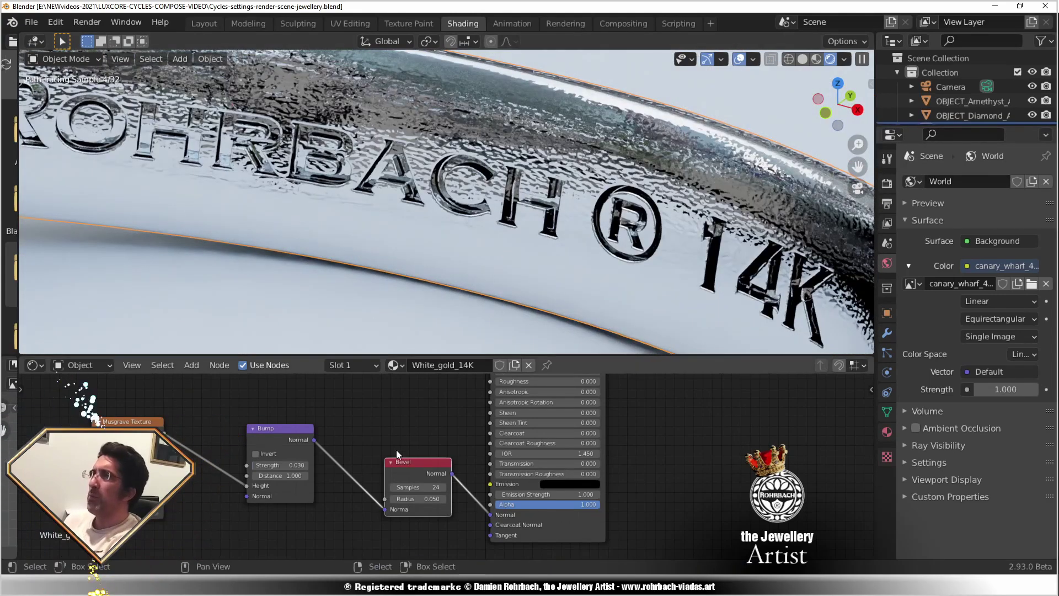
pyautogui.click(418, 499)
pyautogui.write('0.1')
pyautogui.press('Return')
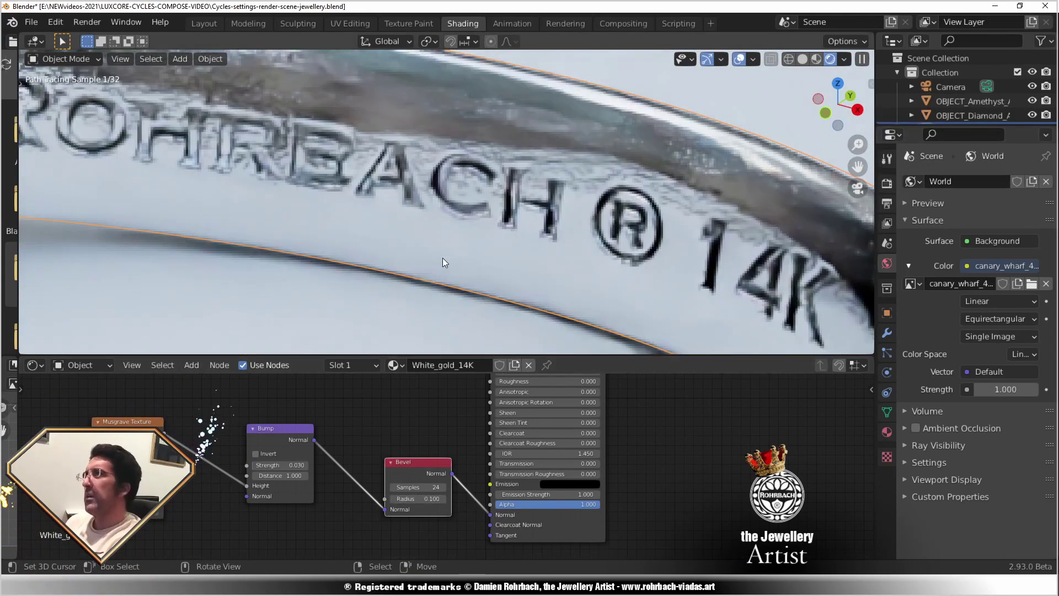
pyautogui.scroll(-6, 623, 221)
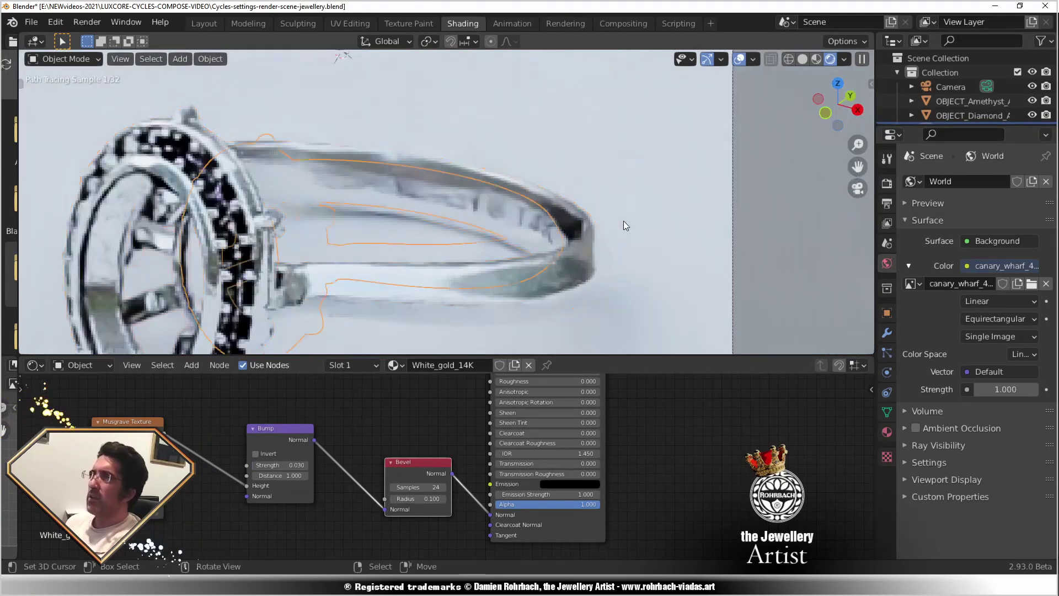
pyautogui.scroll(2, 480, 226)
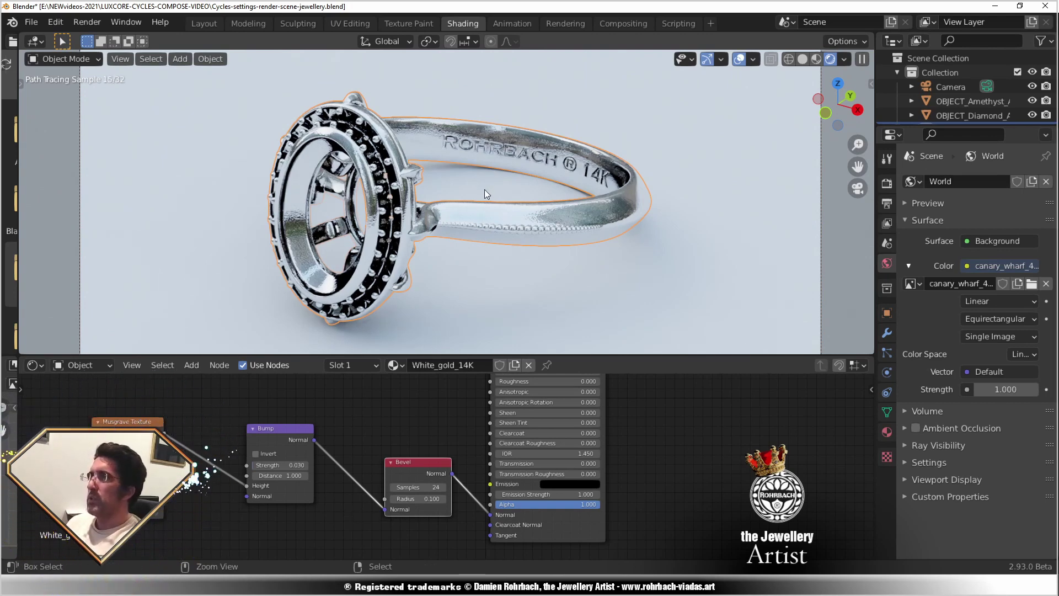
pyautogui.hotkey('ctrl', 's')
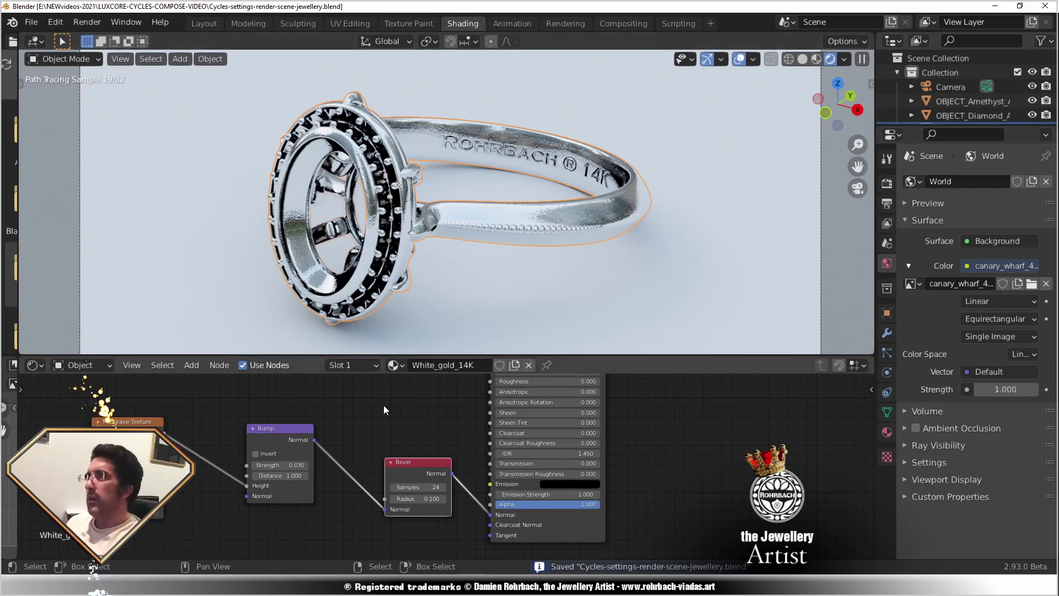
# Show the World shader nodes and insert a Bright/Contrast node between the canary_wharf HDR texture and the Background node.
pyautogui.click(88, 370)
pyautogui.click(94, 396)
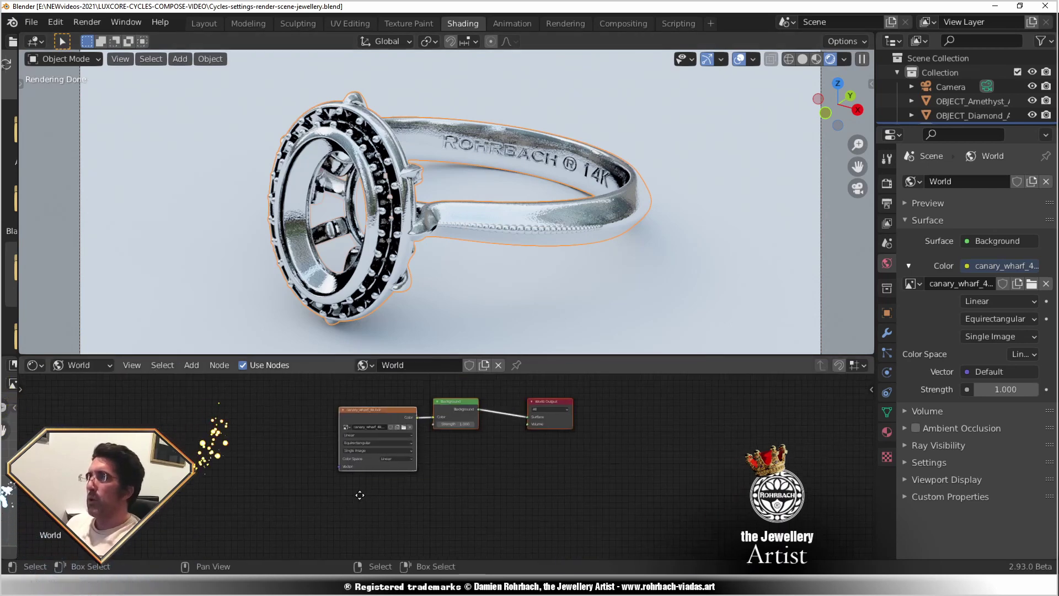
pyautogui.press('Home')
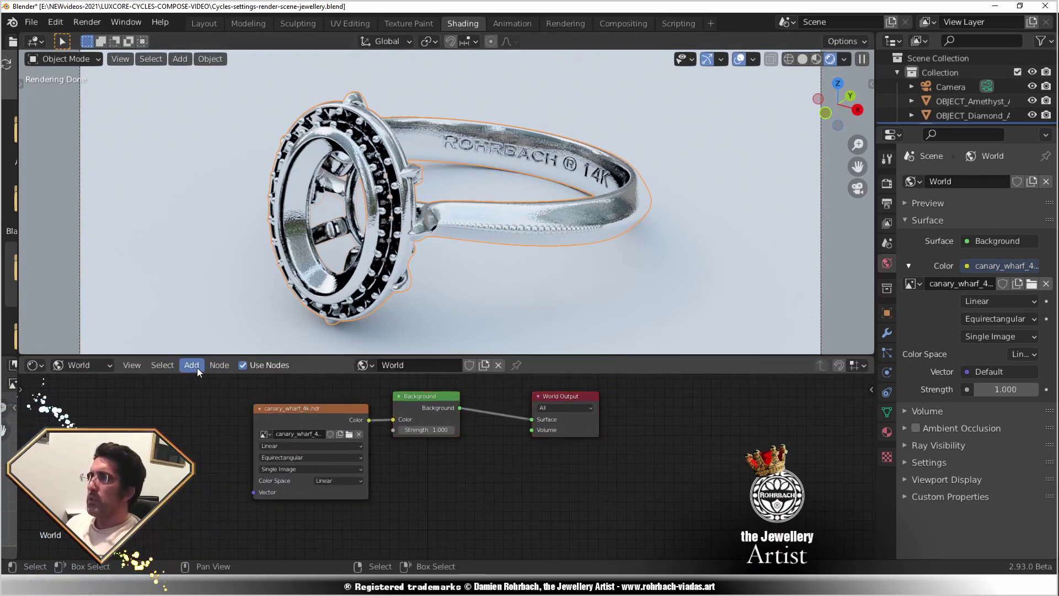
pyautogui.click(192, 365)
pyautogui.moveTo(217, 458)
pyautogui.click(301, 366)
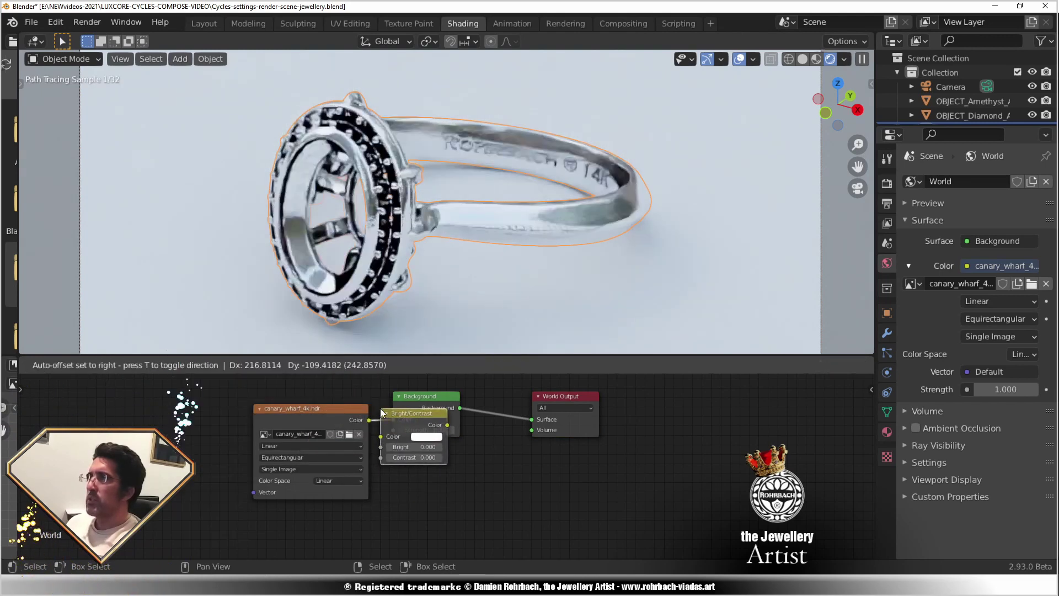
pyautogui.click(406, 448)
# Set the Bright/Contrast node's contrast to 1.
pyautogui.doubleClick(442, 457)
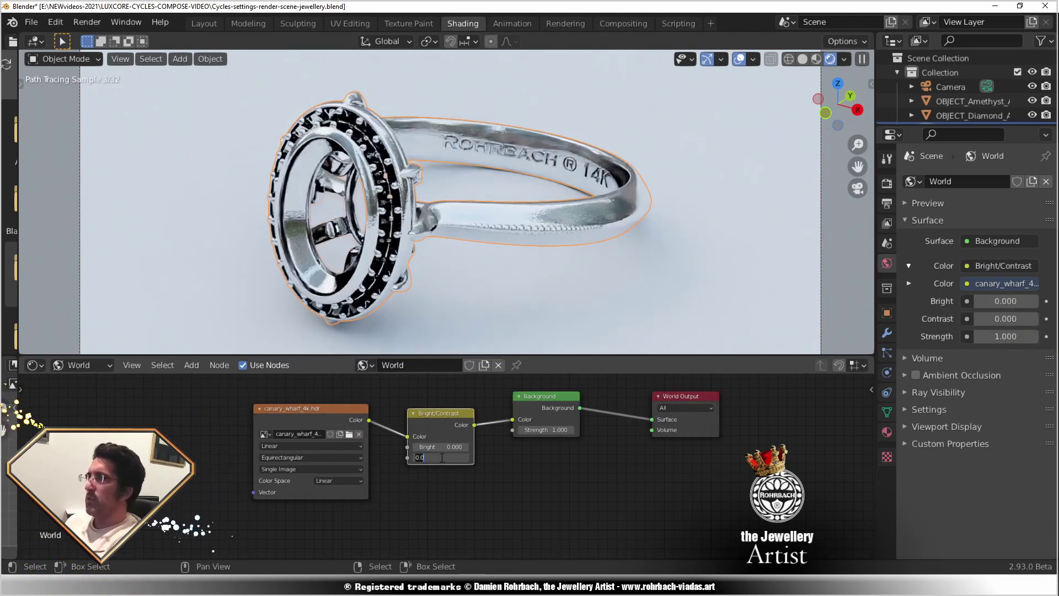
pyautogui.write('1')
pyautogui.press('Return')
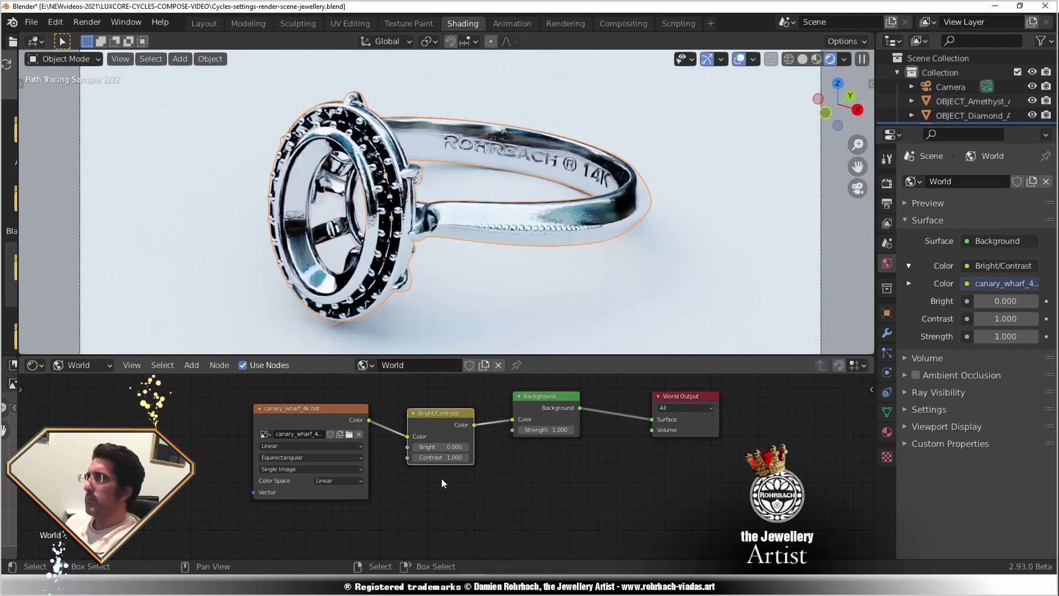
# Insert a Hue/Saturation node between the Bright/Contrast and Background nodes of the World shader.
pyautogui.click(191, 364)
pyautogui.moveTo(216, 459)
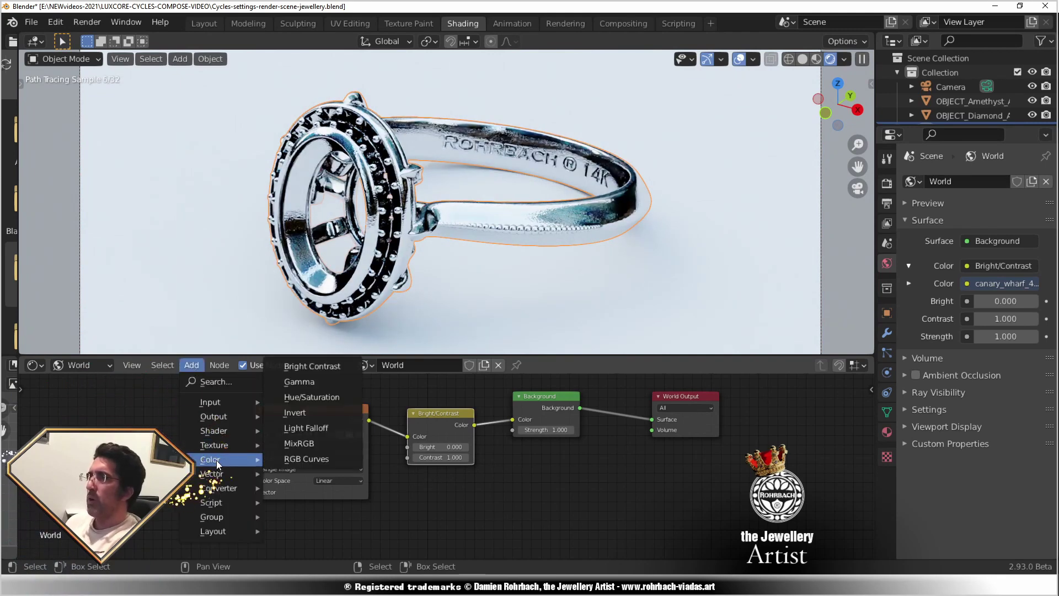
pyautogui.click(307, 397)
pyautogui.click(491, 419)
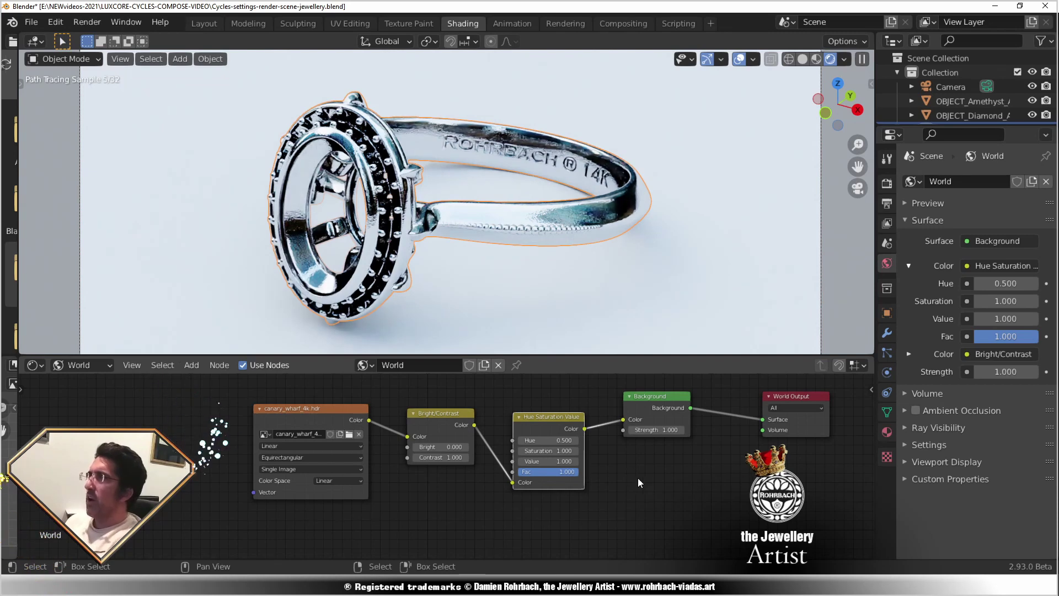
# Set the Hue/Saturation node's saturation to 0.3, fit the camera view, and save the file.
pyautogui.click(549, 450)
pyautogui.press('BackSpace')
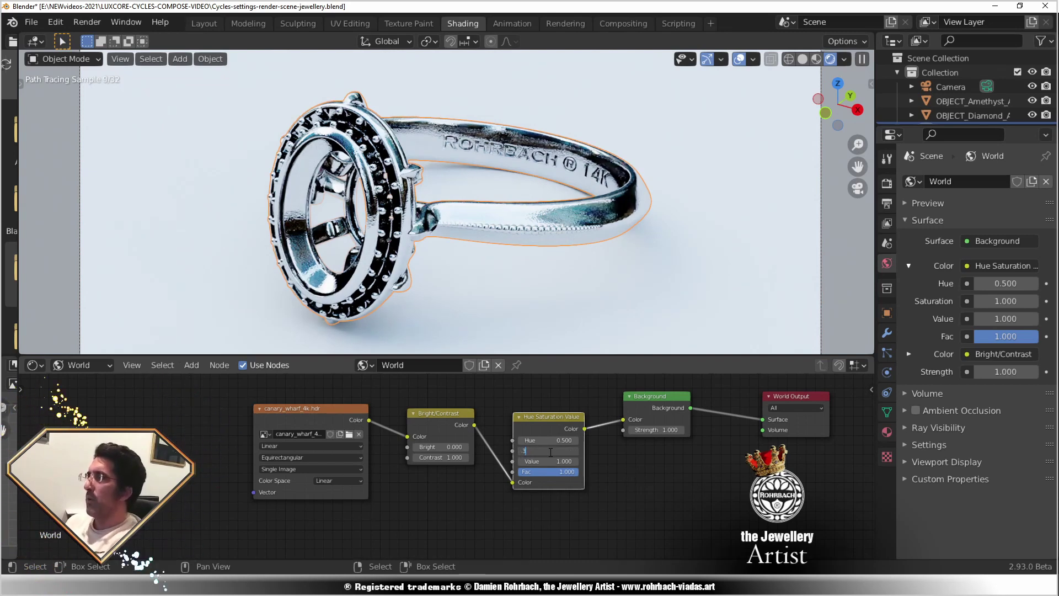
pyautogui.write('.3')
pyautogui.press('Return')
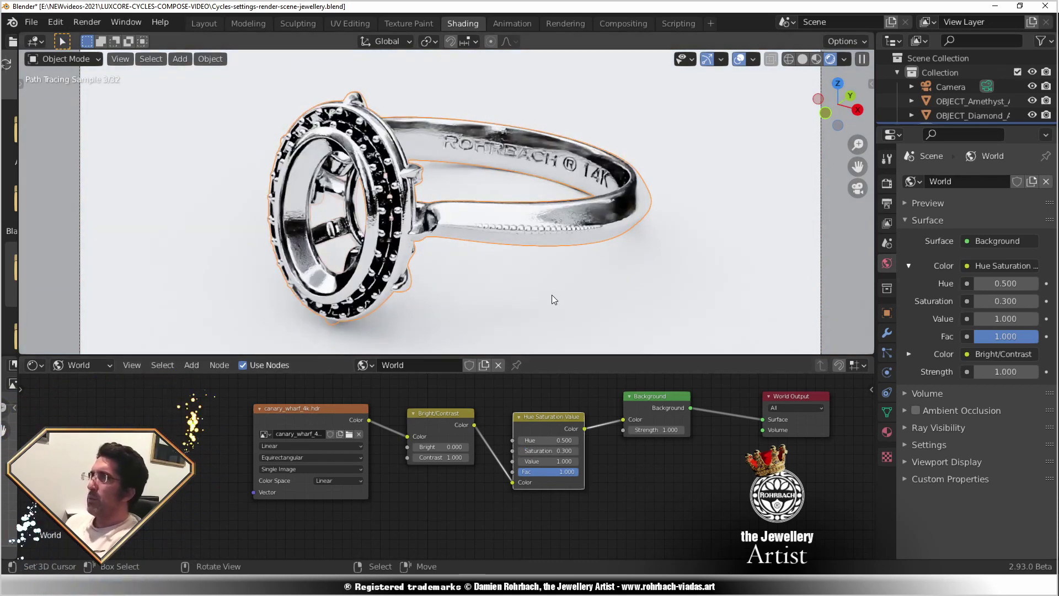
pyautogui.press('KP_0')
pyautogui.hotkey('ctrl', 's')
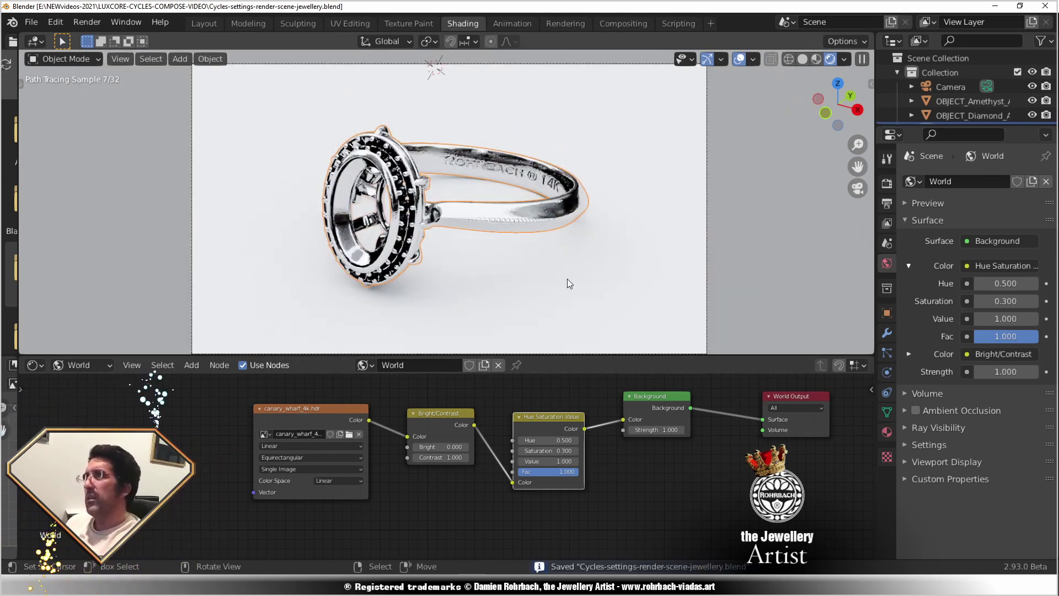
# Deselect the ring, select the floor plane, switch the shader nodes from World to Object, and save the file.
pyautogui.click(647, 191)
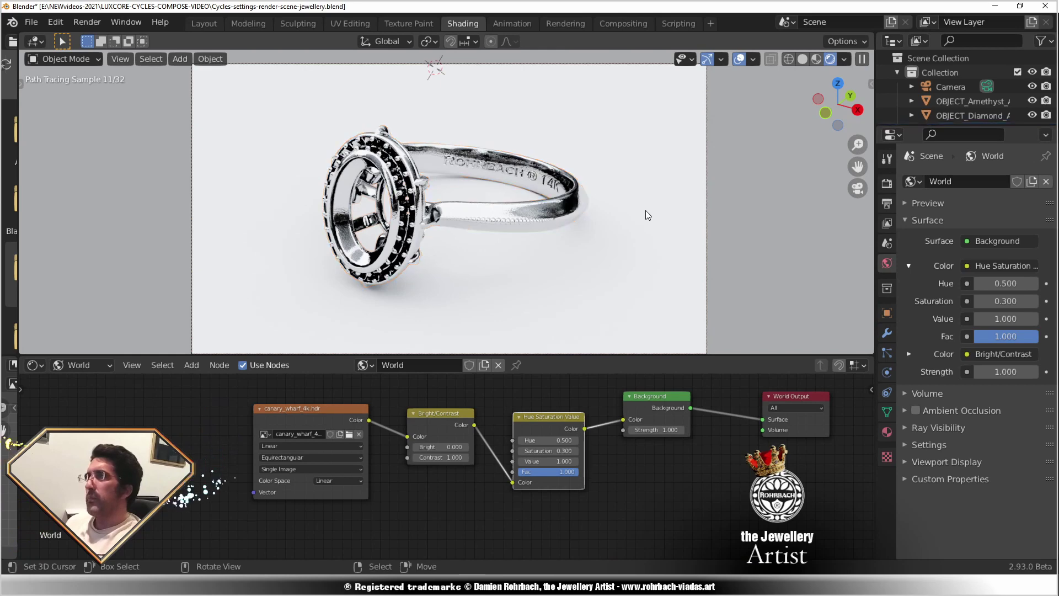
pyautogui.click(83, 364)
pyautogui.click(77, 378)
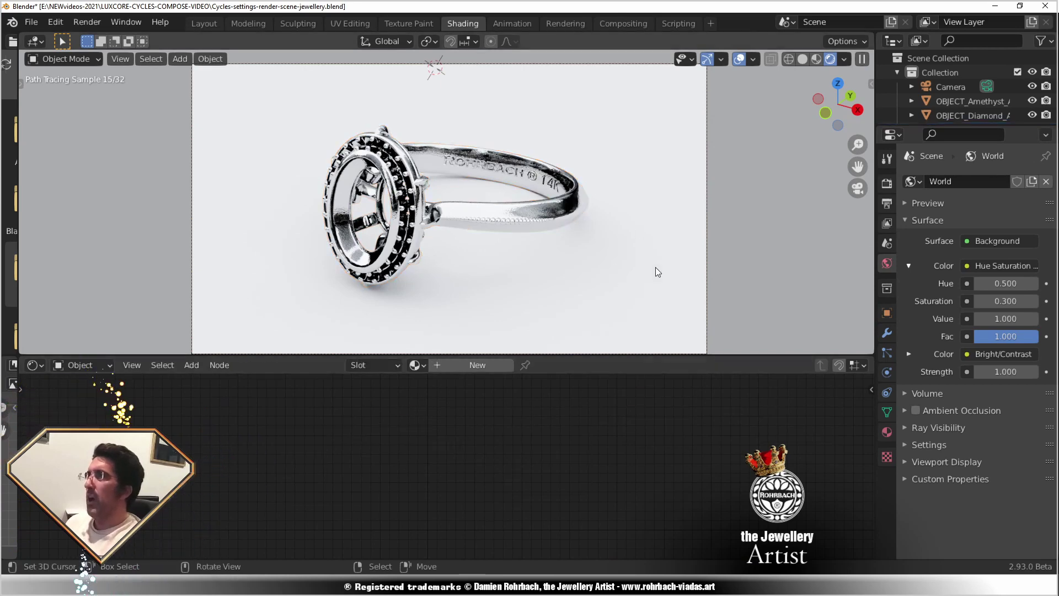
pyautogui.hotkey('ctrl', 's')
# Rename the Plane object as FLOOR and save the file.
pyautogui.moveTo(965, 126); pyautogui.dragTo(965, 232)
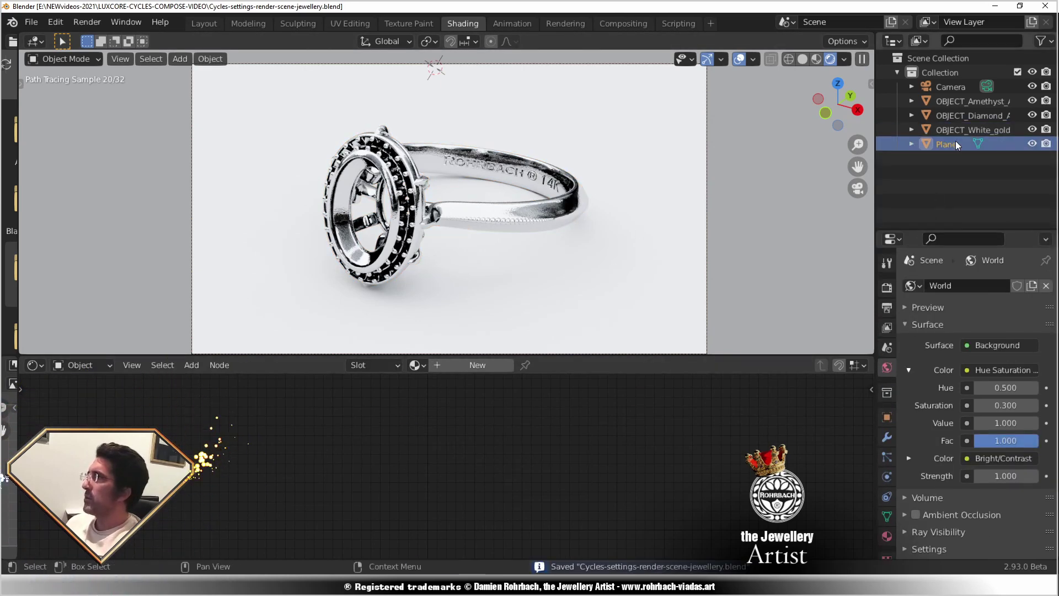
pyautogui.doubleClick(946, 143)
pyautogui.write('FLOOR')
pyautogui.press('Return')
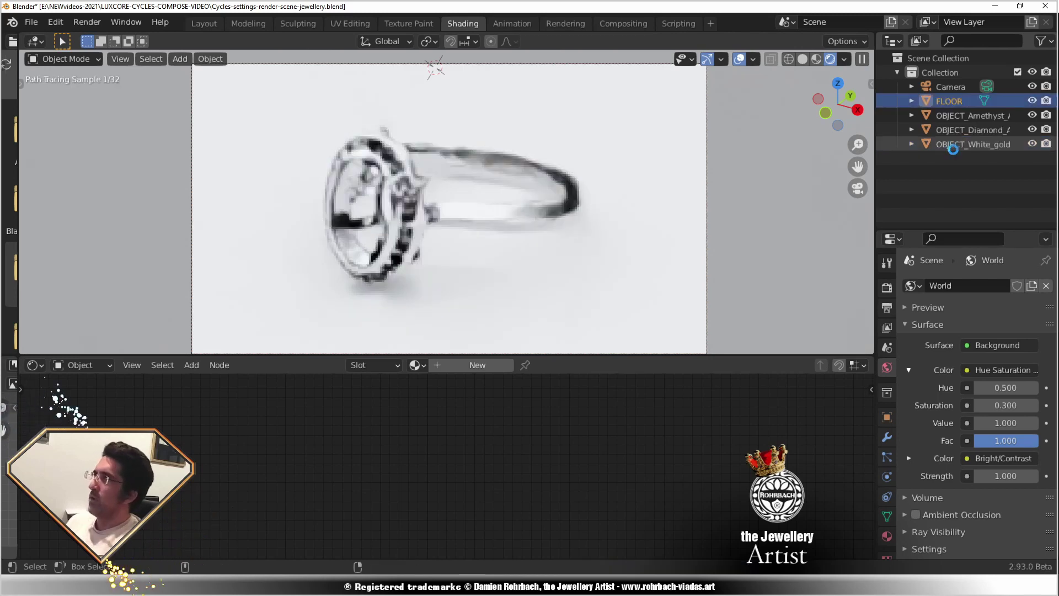
pyautogui.hotkey('ctrl', 's')
pyautogui.moveTo(895, 224); pyautogui.dragTo(895, 164)
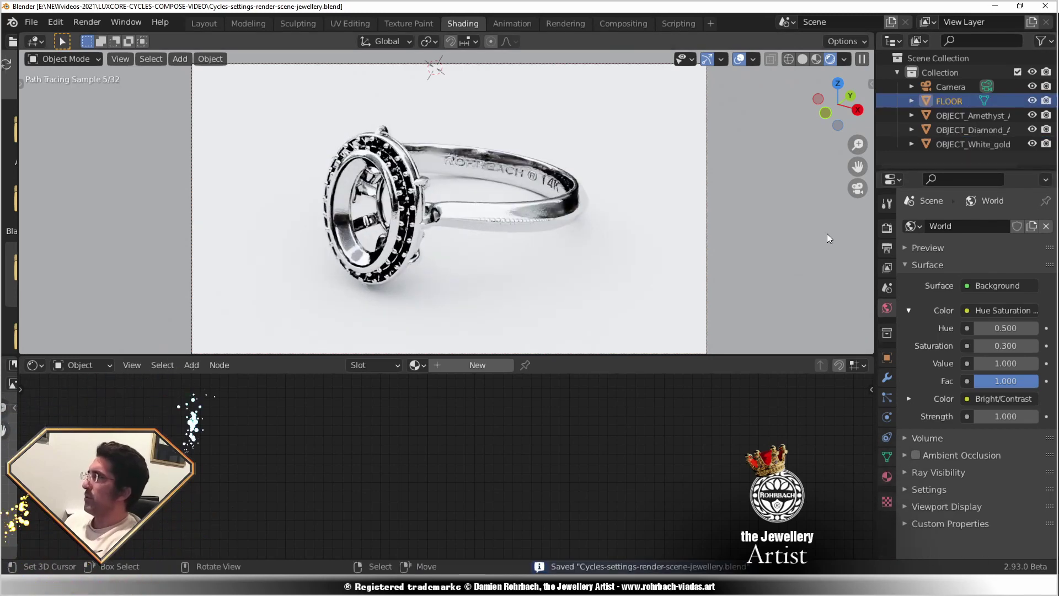
# Create a new material for the FLOOR object, save the file, and set the material's base color to black.
pyautogui.click(886, 477)
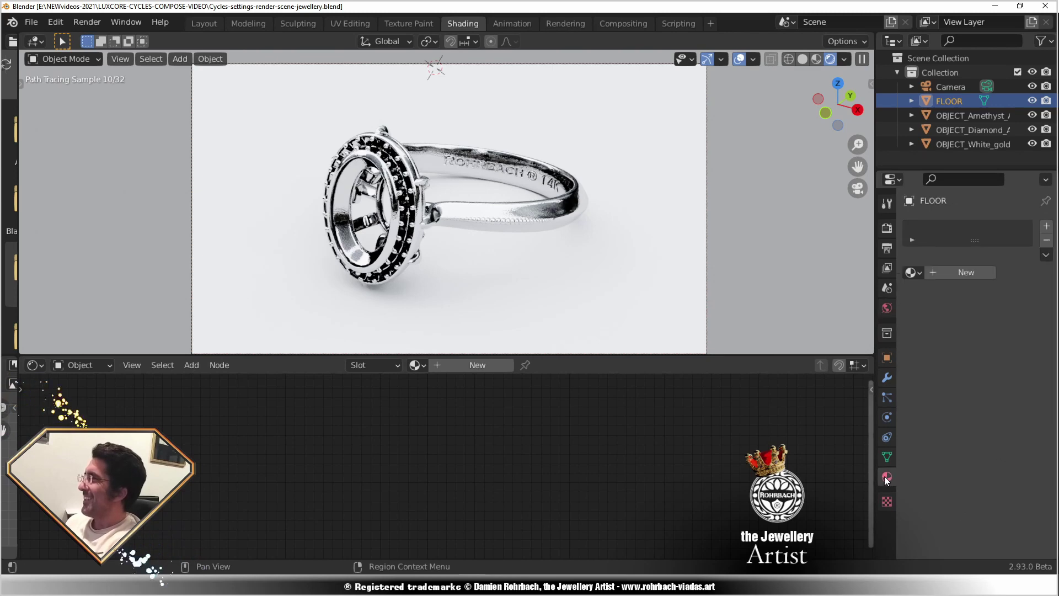
pyautogui.click(973, 274)
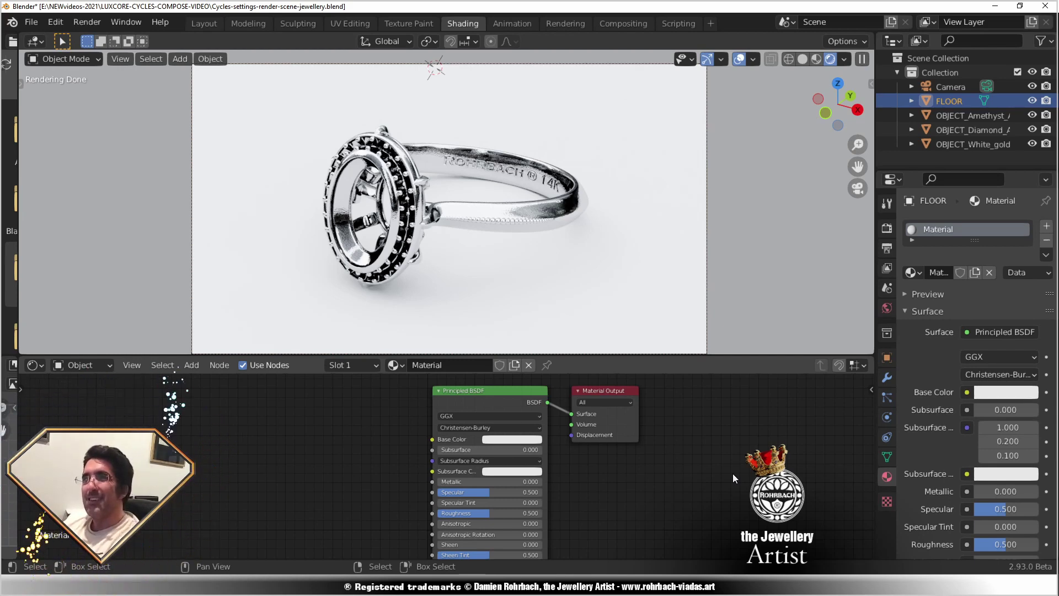
pyautogui.hotkey('ctrl', 's')
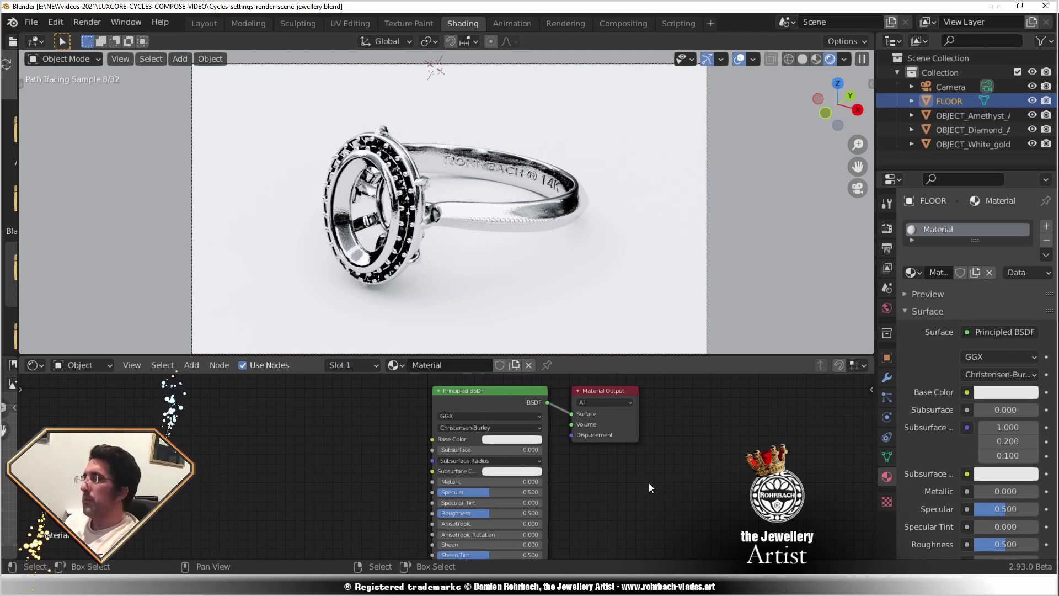
pyautogui.click(524, 438)
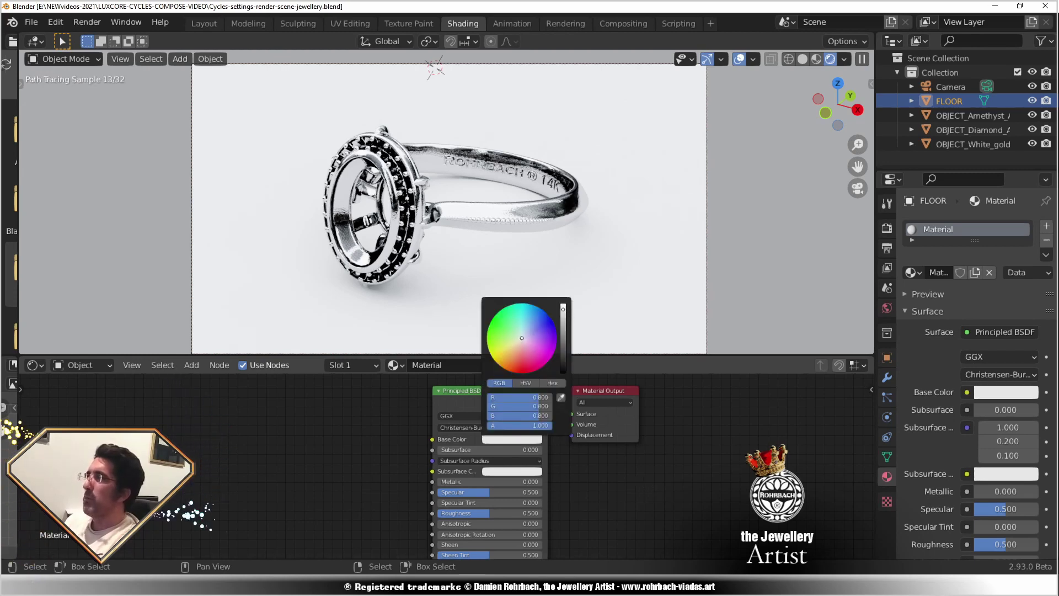
pyautogui.moveTo(567, 312); pyautogui.dragTo(566, 372)
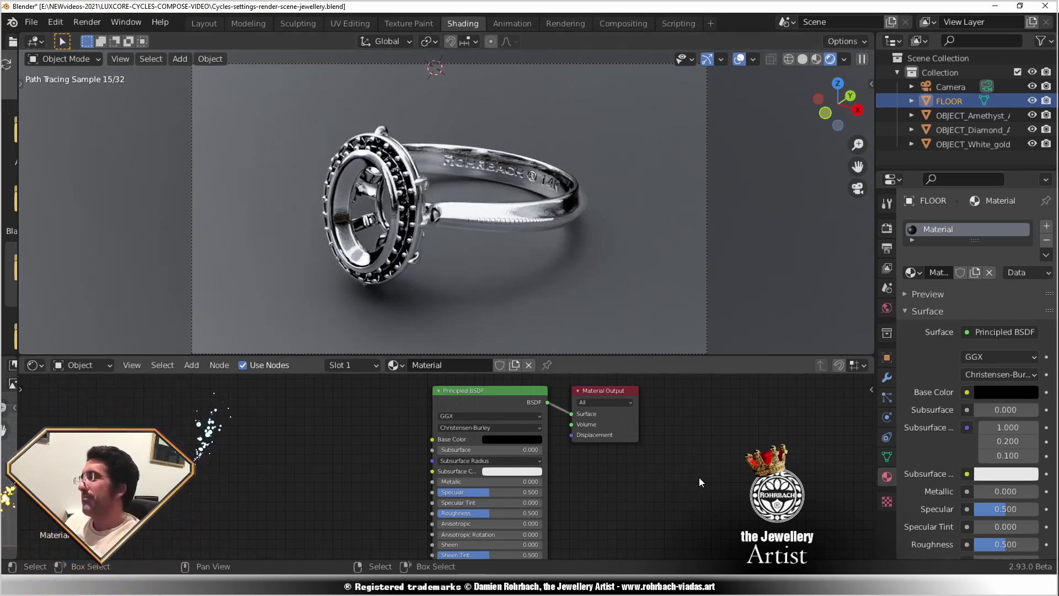
# Add an Image Texture node to the floor material and link its Color output to the Principled BSDF's Normal input.
pyautogui.moveTo(606, 513); pyautogui.dragTo(644, 389, button='middle')
pyautogui.click(191, 365)
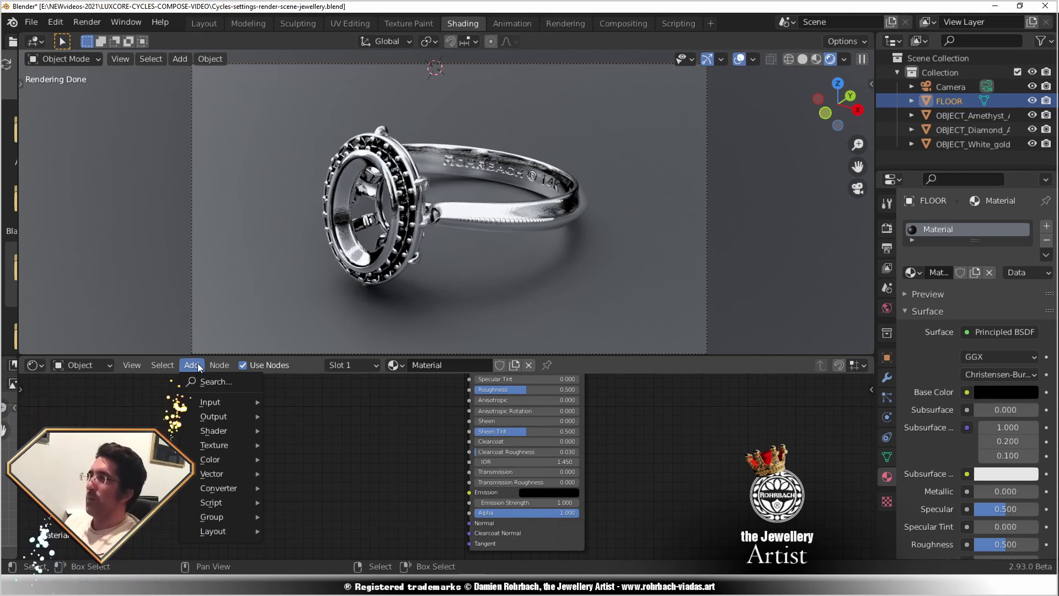
pyautogui.moveTo(214, 445)
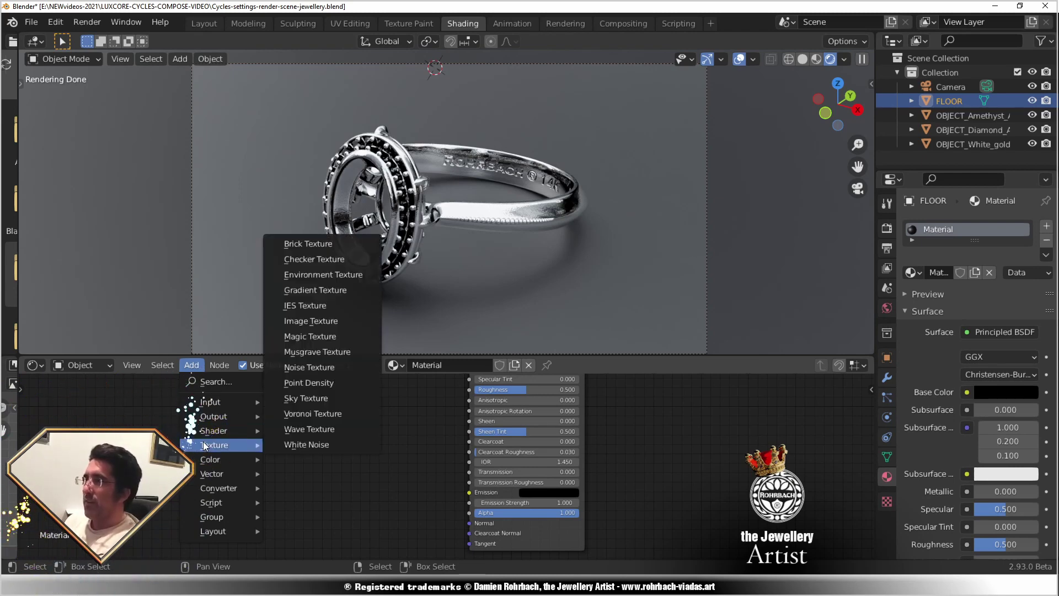
pyautogui.click(301, 328)
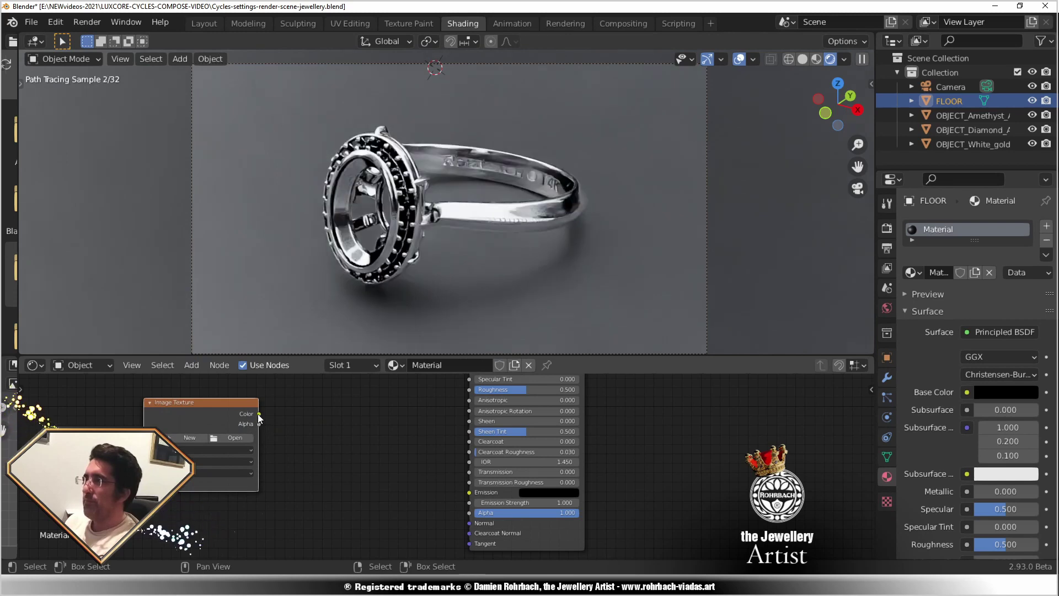
pyautogui.moveTo(257, 414); pyautogui.dragTo(468, 523)
# Insert a Bump node with the texture's Color linked to Height, and load the wood image IMG_20200903_165305910.jpg into the Image Texture node.
pyautogui.click(191, 364)
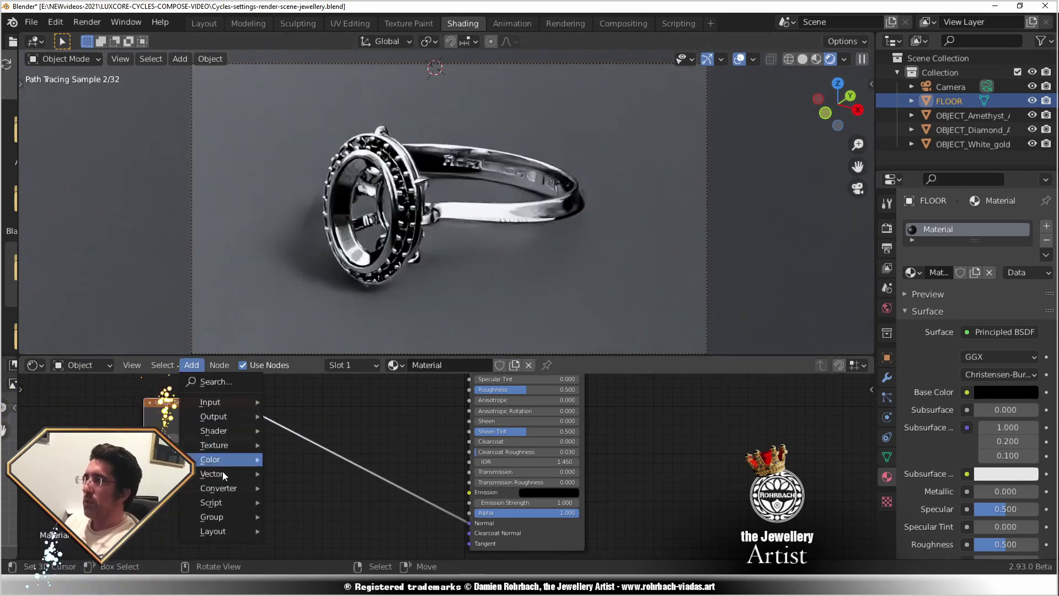
pyautogui.moveTo(223, 470)
pyautogui.click(290, 362)
pyautogui.click(325, 432)
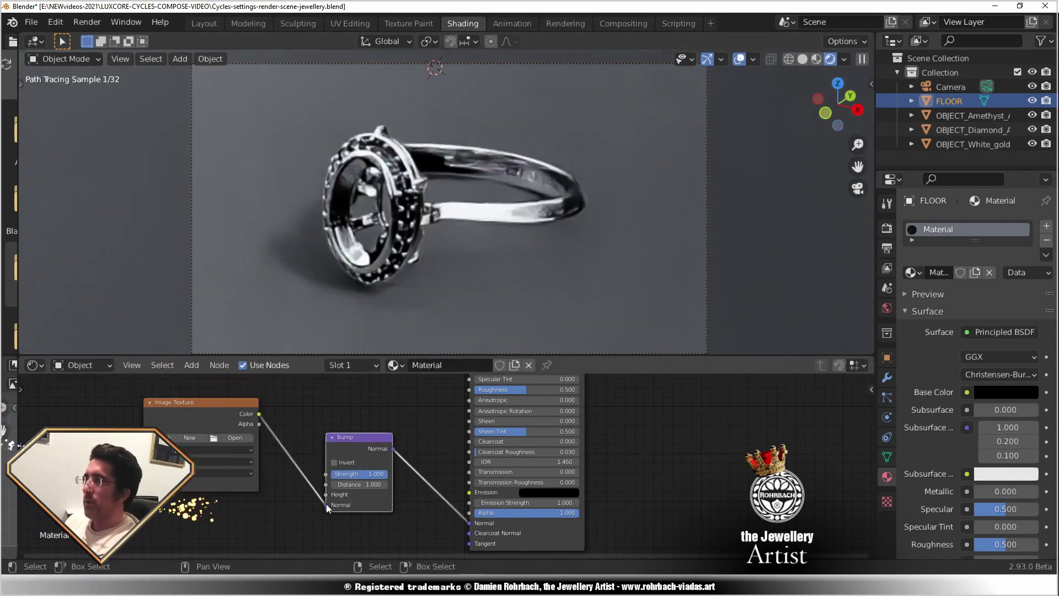
pyautogui.moveTo(326, 504); pyautogui.dragTo(326, 494)
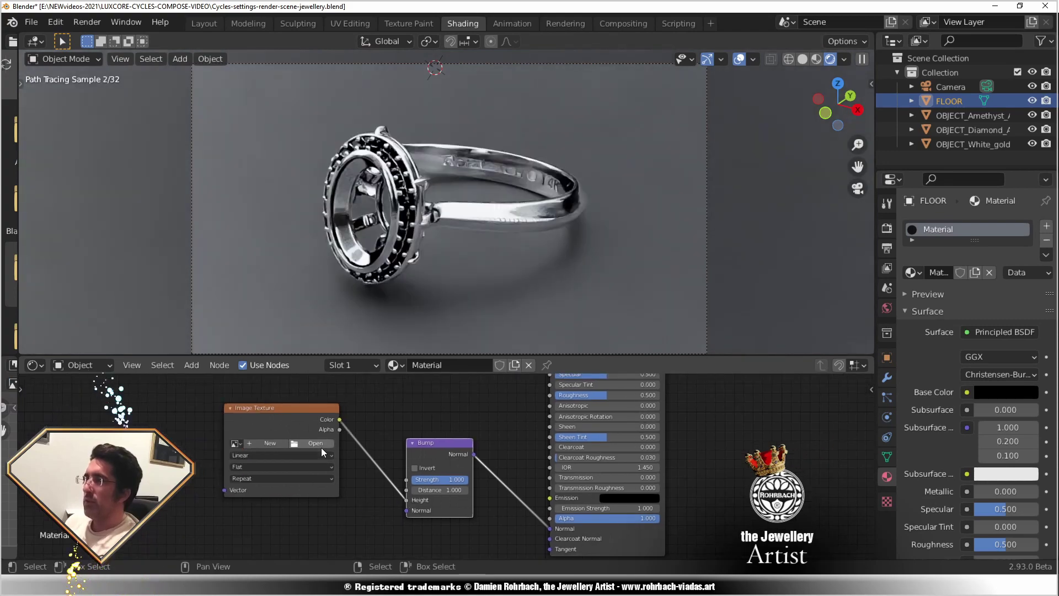
pyautogui.click(321, 448)
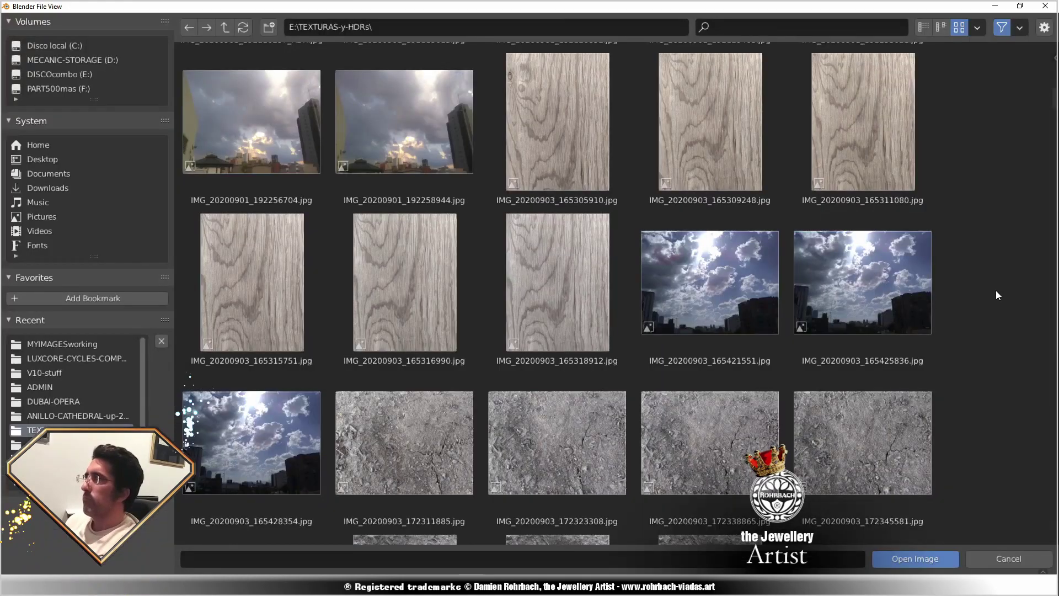
pyautogui.doubleClick(583, 157)
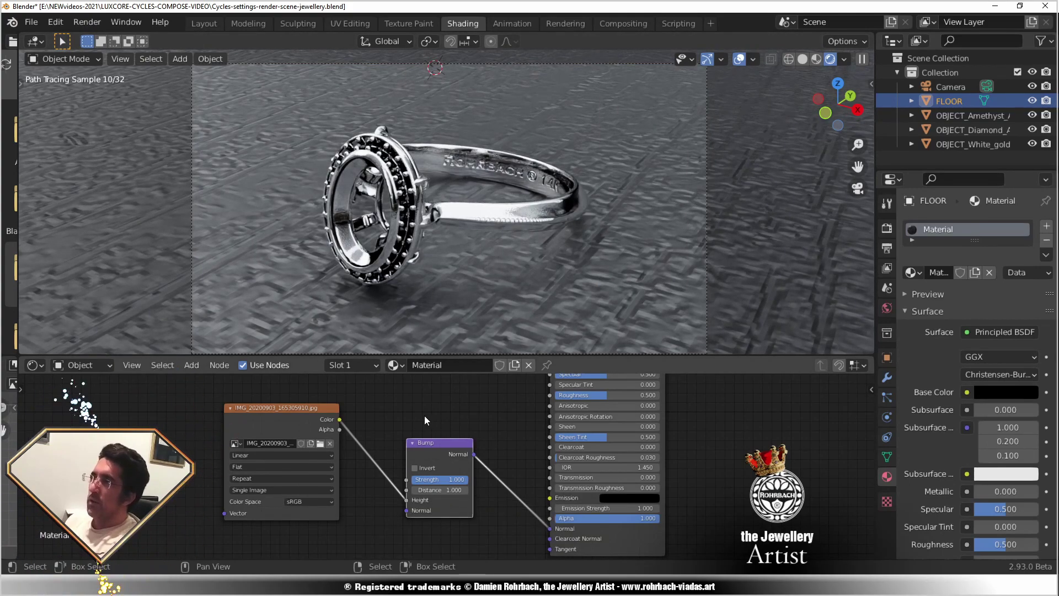
# Add a Mapping node, link its Vector output to the Image Texture's Vector input, and place it beside the texture node.
pyautogui.moveTo(424, 415); pyautogui.dragTo(530, 400, button='middle')
pyautogui.click(192, 365)
pyautogui.moveTo(209, 473)
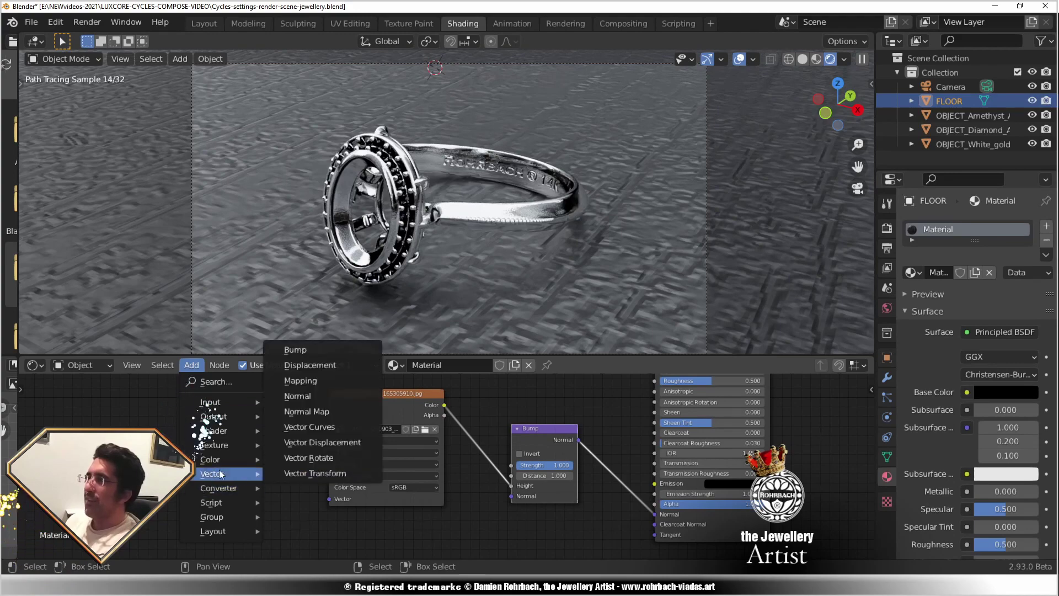
pyautogui.click(304, 385)
pyautogui.click(200, 433)
pyautogui.moveTo(207, 421); pyautogui.dragTo(327, 499)
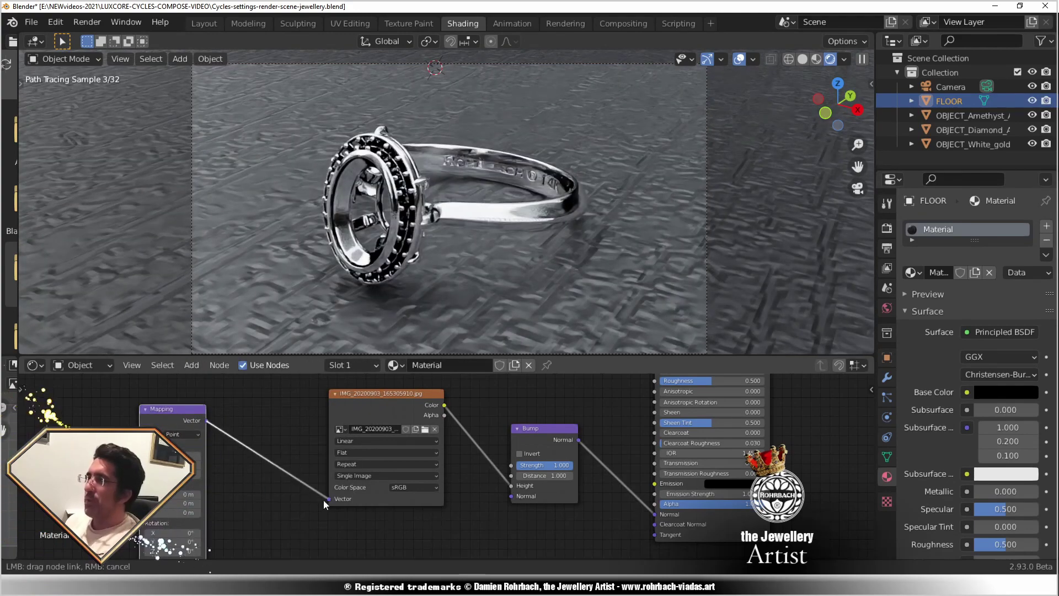
pyautogui.moveTo(191, 412); pyautogui.dragTo(269, 420)
# Add a Texture Coordinate node and link its Generated output to the Mapping node's Vector input.
pyautogui.click(191, 364)
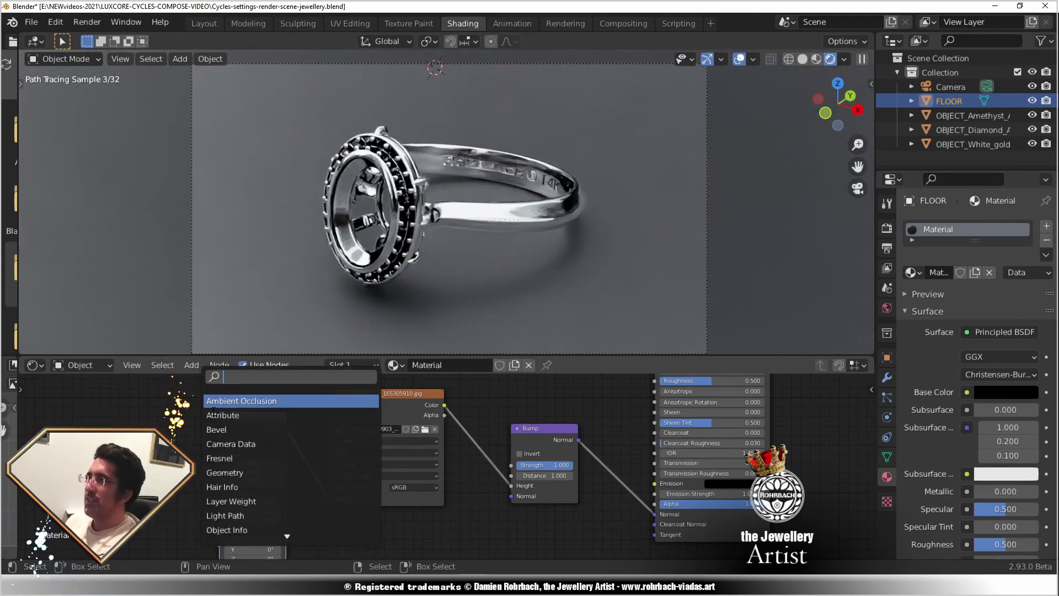
pyautogui.moveTo(223, 397)
pyautogui.click(309, 325)
pyautogui.click(104, 413)
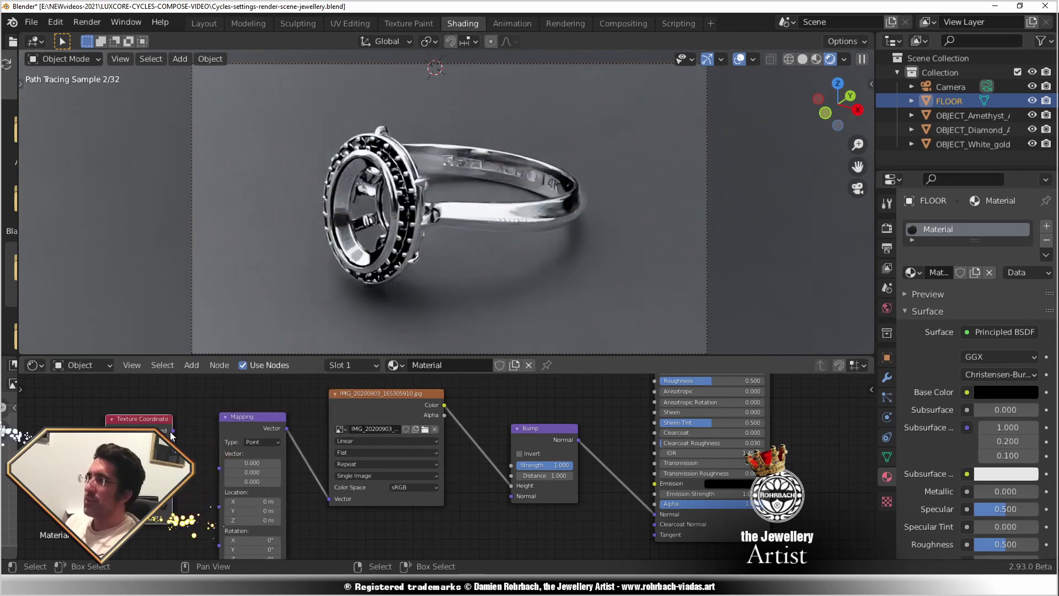
pyautogui.moveTo(172, 430); pyautogui.dragTo(219, 454)
# Set the Mapping node's X, Y and Z scale to 7 and save the file.
pyautogui.moveTo(423, 522); pyautogui.dragTo(442, 419, button='middle')
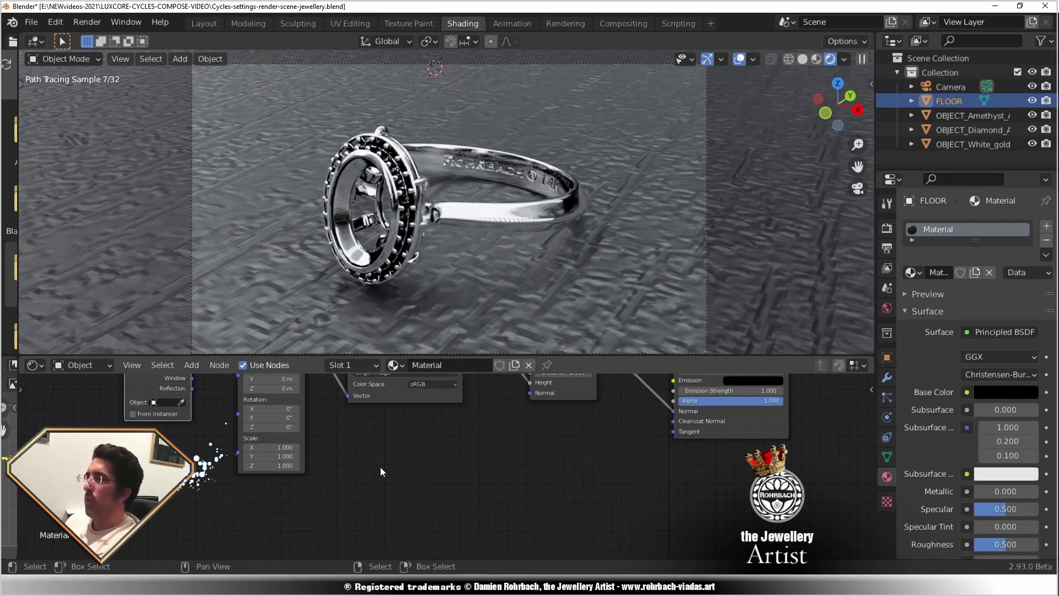
pyautogui.moveTo(270, 446); pyautogui.dragTo(270, 456)
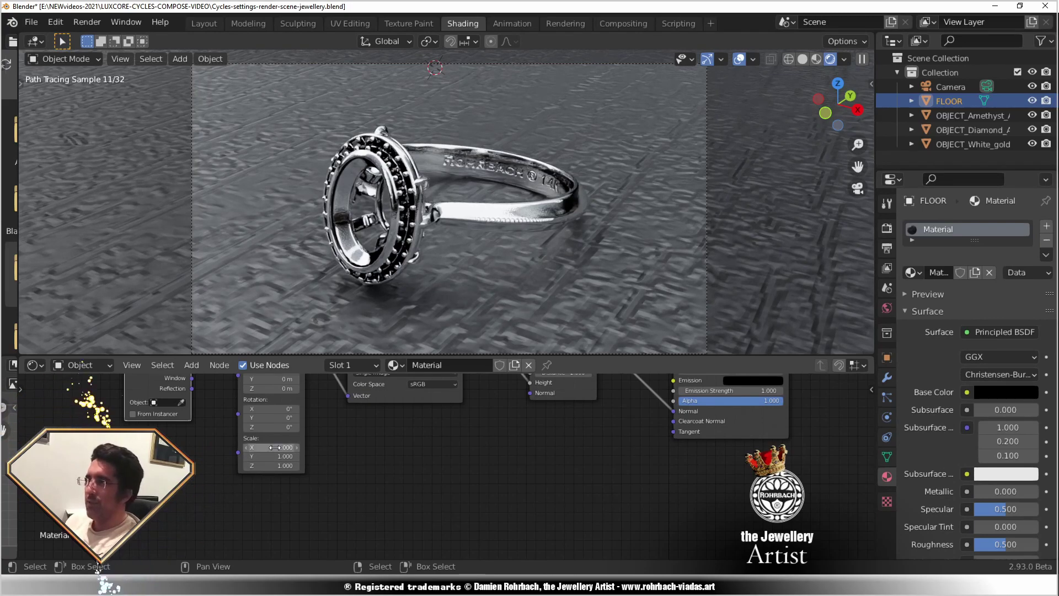
pyautogui.write('7')
pyautogui.press('Return')
pyautogui.click(272, 465)
pyautogui.write('7')
pyautogui.press('Return')
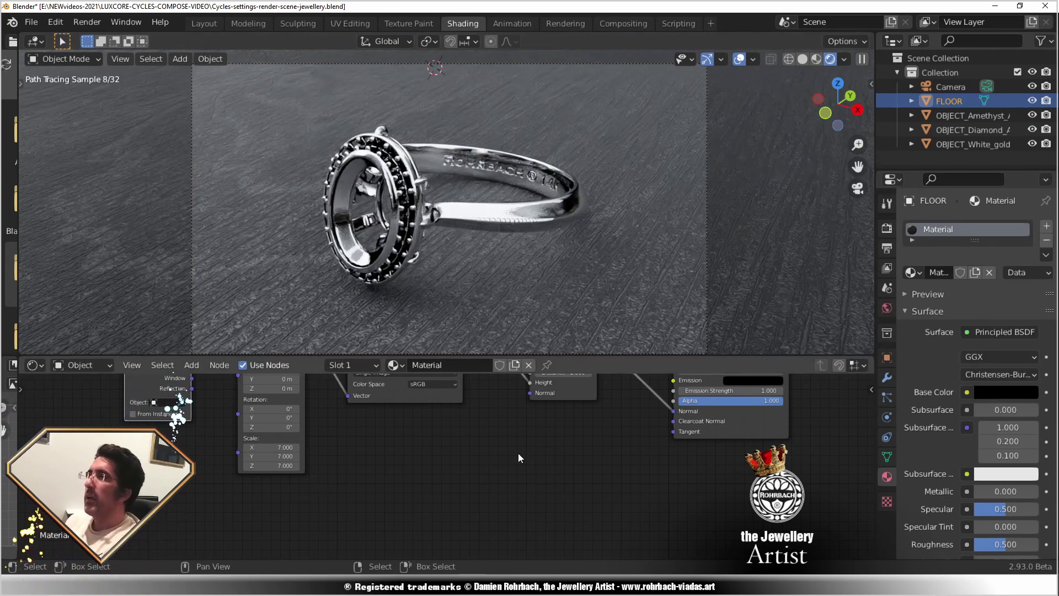
pyautogui.moveTo(551, 435); pyautogui.dragTo(514, 540, button='middle')
pyautogui.hotkey('ctrl', 's')
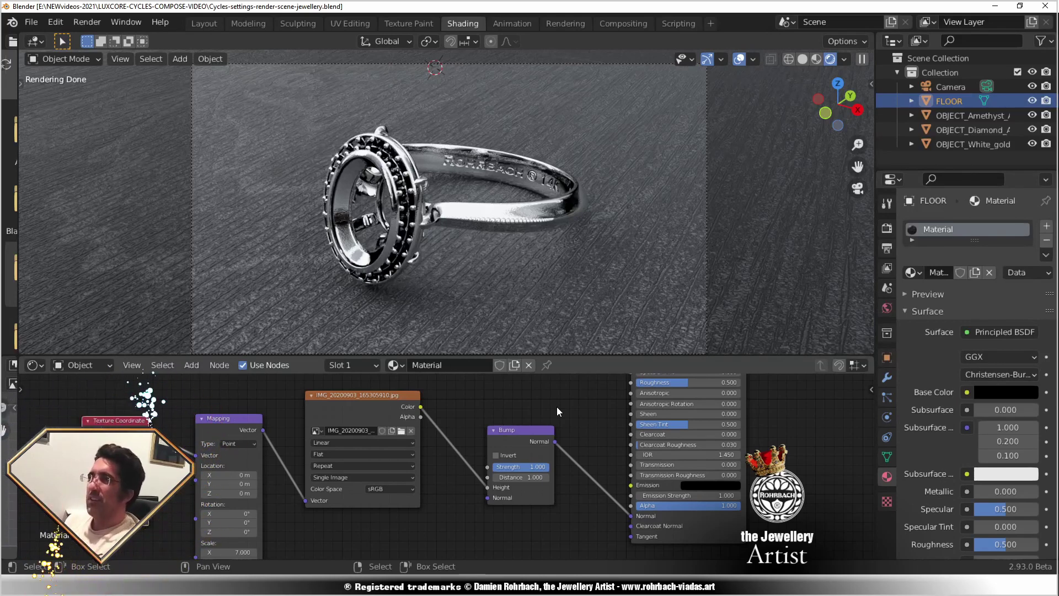
# Set the Mapping node's X, Y and Z scale to 9.
pyautogui.moveTo(392, 520); pyautogui.dragTo(468, 443, button='middle')
pyautogui.moveTo(329, 496); pyautogui.dragTo(305, 476)
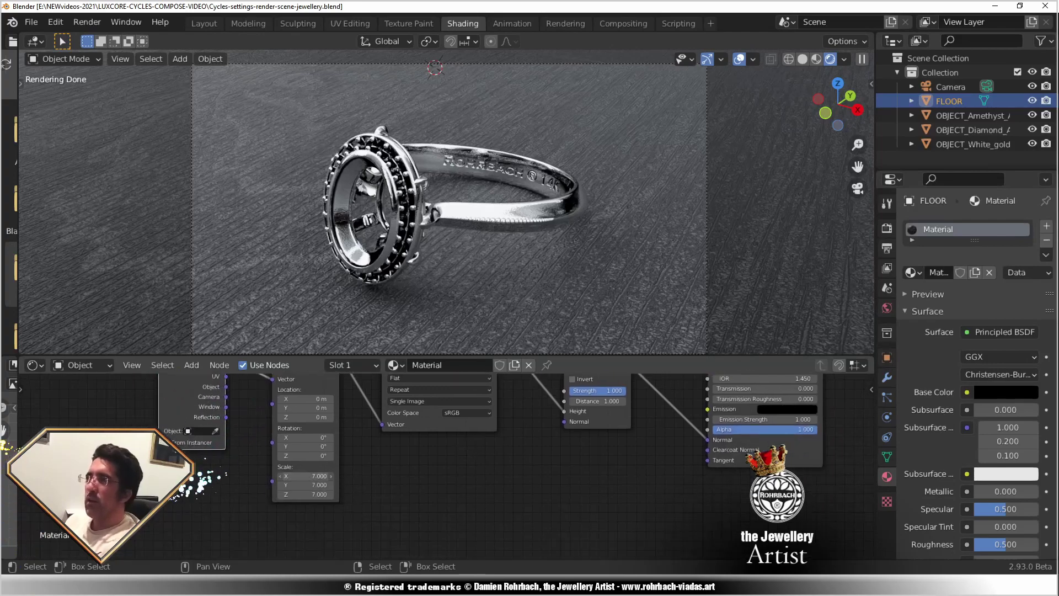
pyautogui.write('9')
pyautogui.press('Return')
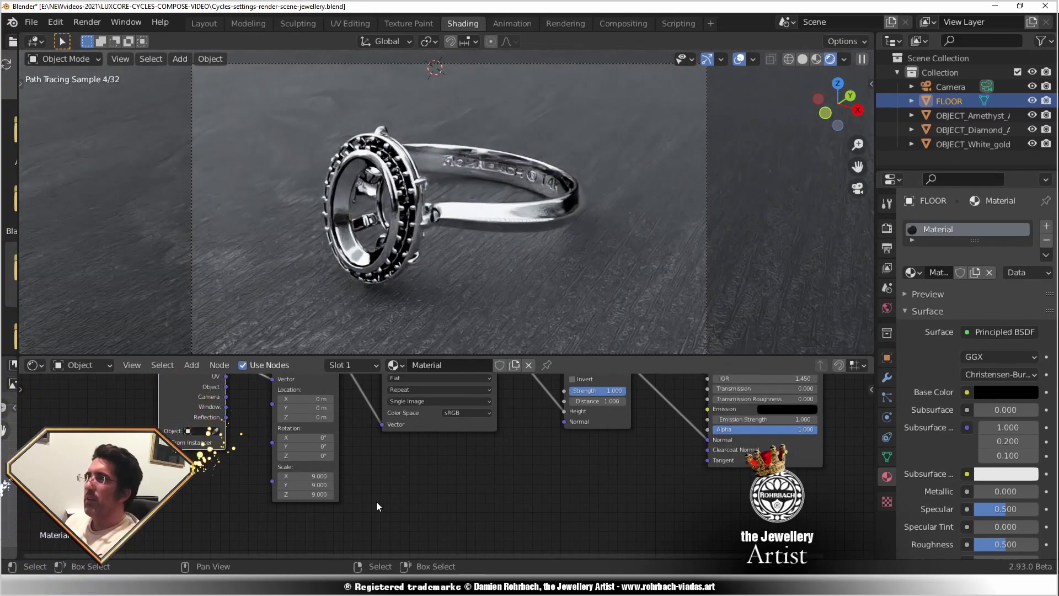
# Try strengths of 0.75 and 0.1 on the floor material's Bump node.
pyautogui.scroll(5, 458, 496)
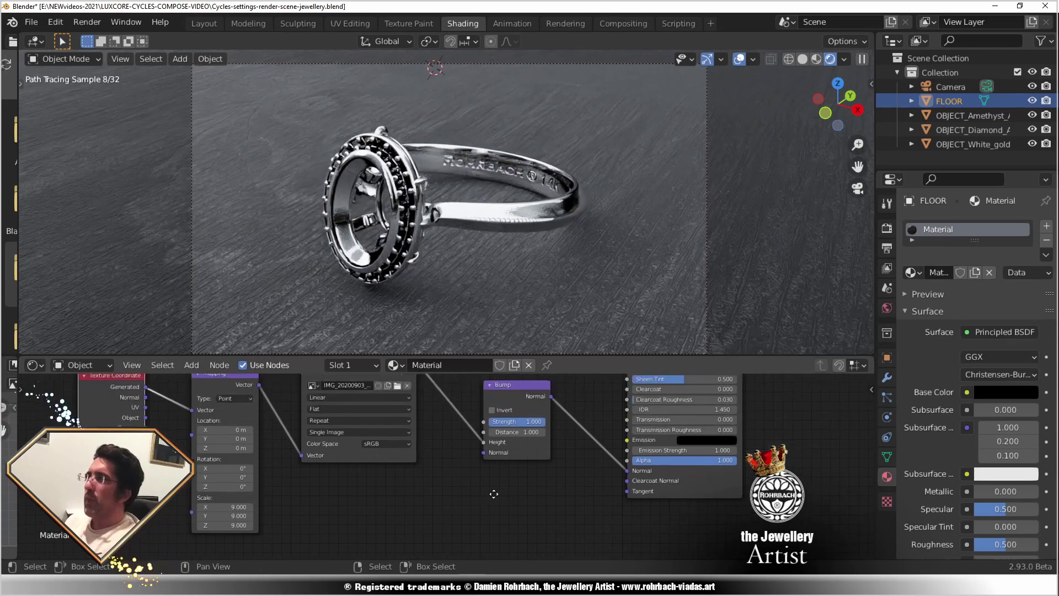
pyautogui.doubleClick(487, 433)
pyautogui.write('.75')
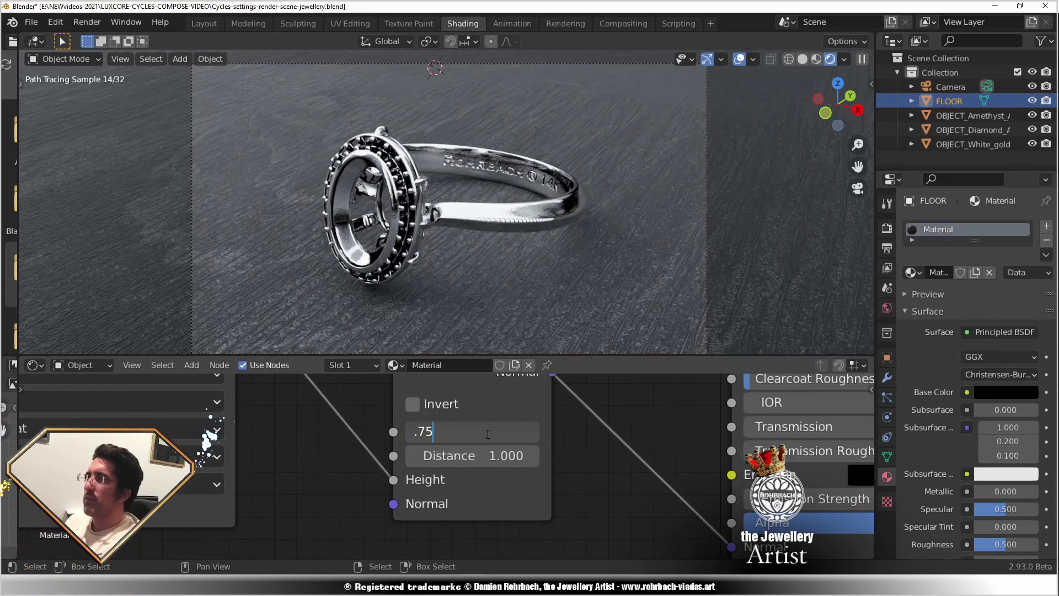
pyautogui.press('Return')
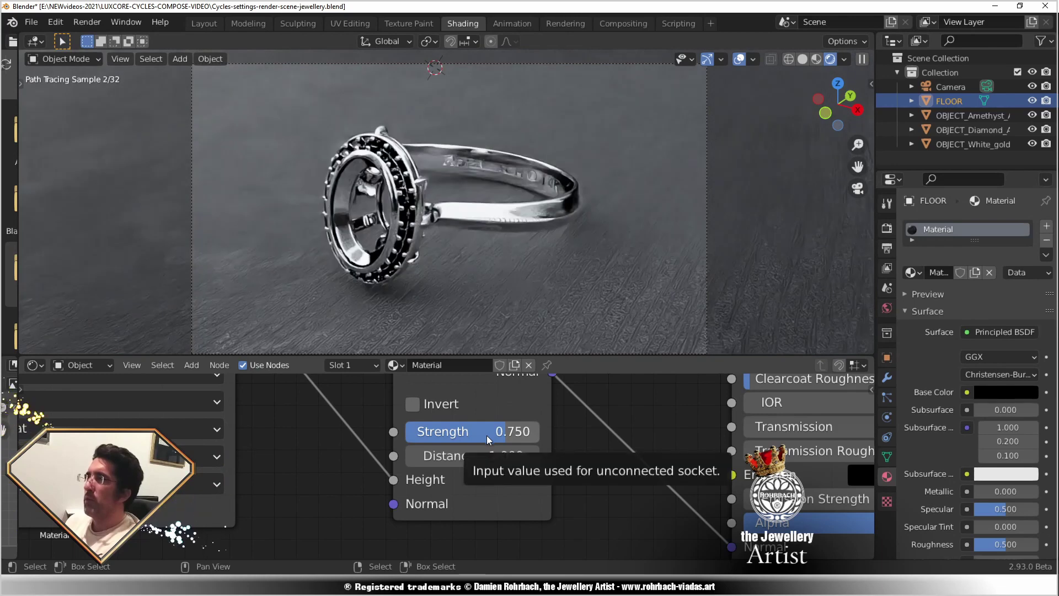
pyautogui.doubleClick(486, 434)
pyautogui.write('.1')
pyautogui.press('Return')
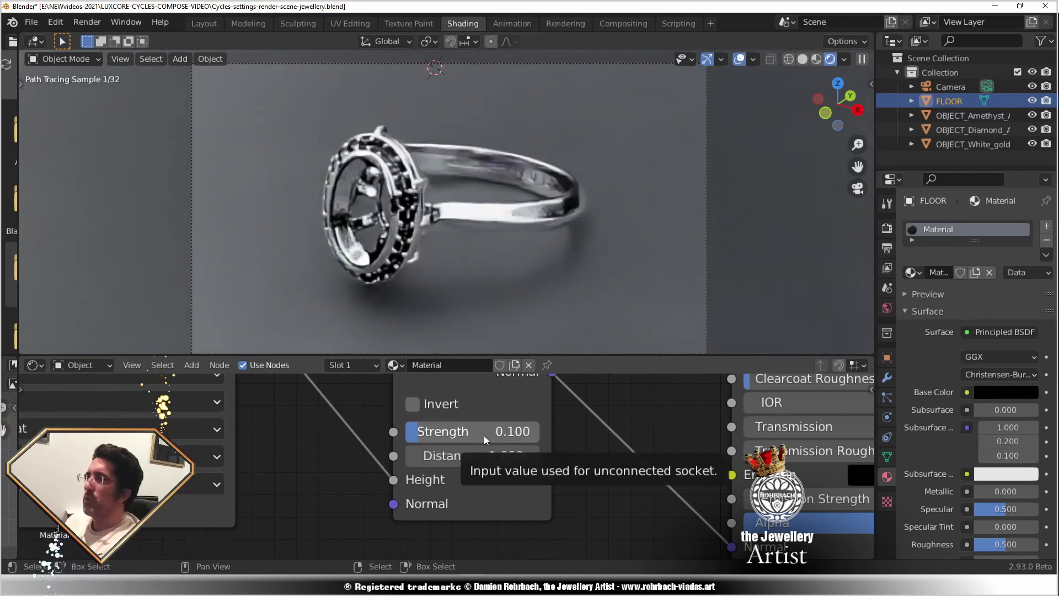
# Try strengths of 0.3 and 0.55 on the floor material's Bump node.
pyautogui.doubleClick(484, 435)
pyautogui.write('.3')
pyautogui.press('Return')
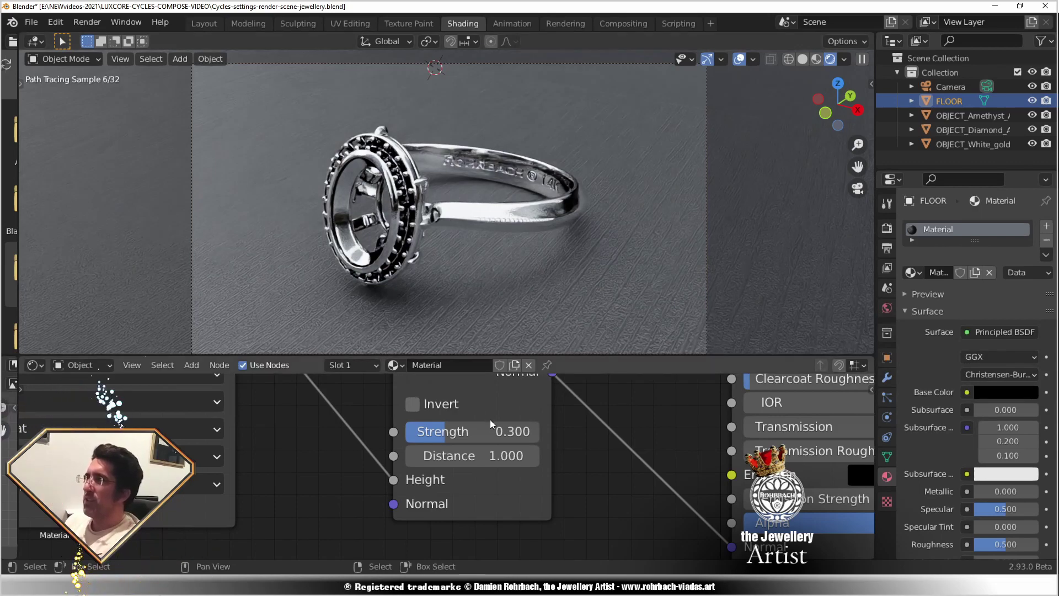
pyautogui.doubleClick(486, 432)
pyautogui.write('.55')
pyautogui.press('Return')
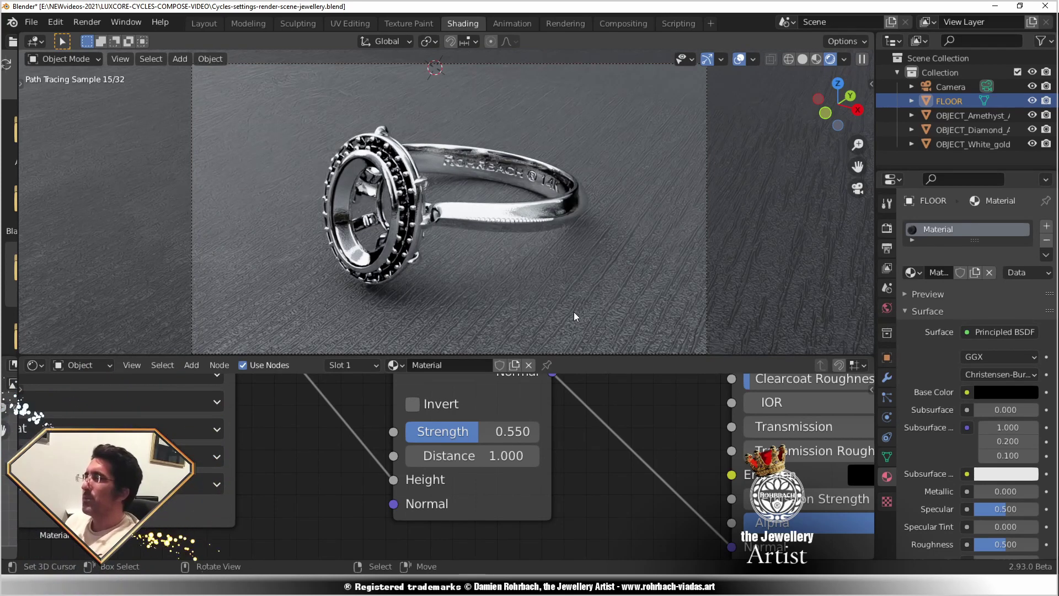
# Set the Bump node's strength to 0.65 in the floor material.
pyautogui.doubleClick(499, 430)
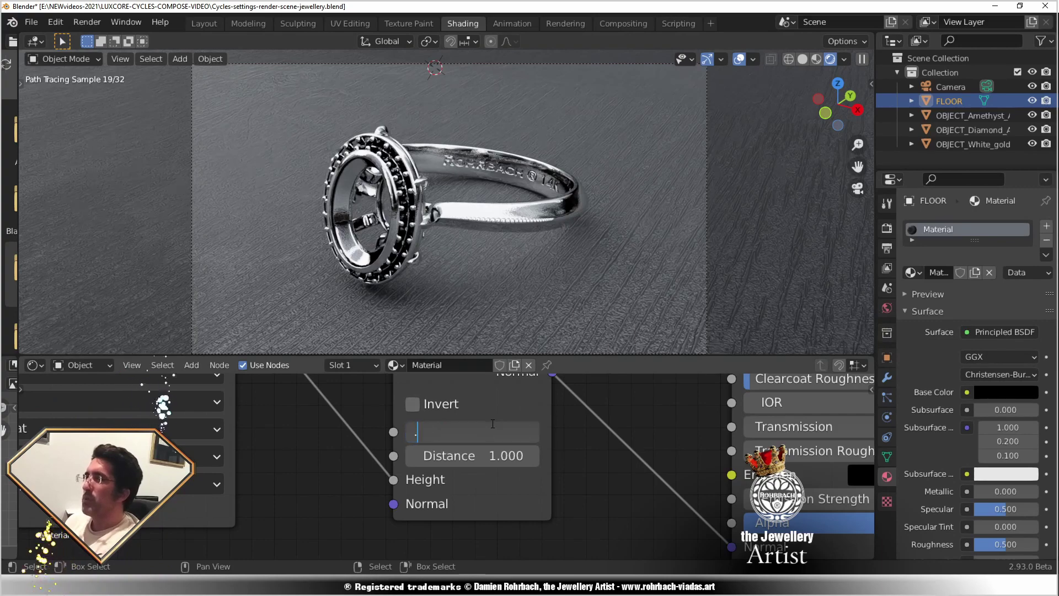
pyautogui.write('.65')
pyautogui.press('Return')
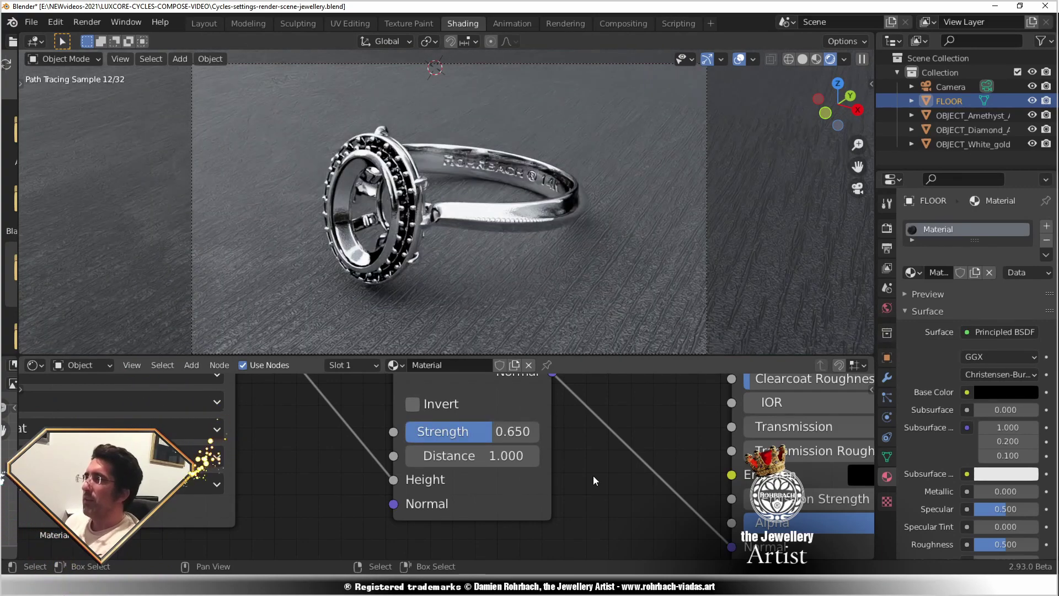
# Set Metallic to 0.5 in the floor material's Principled BSDF and save the file.
pyautogui.moveTo(594, 476); pyautogui.dragTo(309, 509, button='middle')
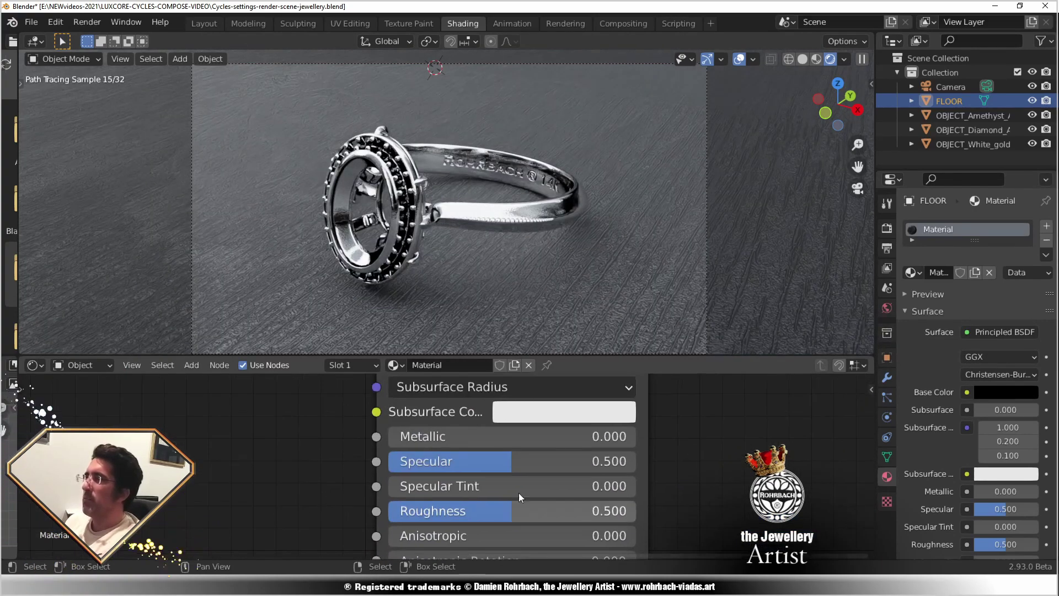
pyautogui.doubleClick(525, 445)
pyautogui.write('.5')
pyautogui.press('Return')
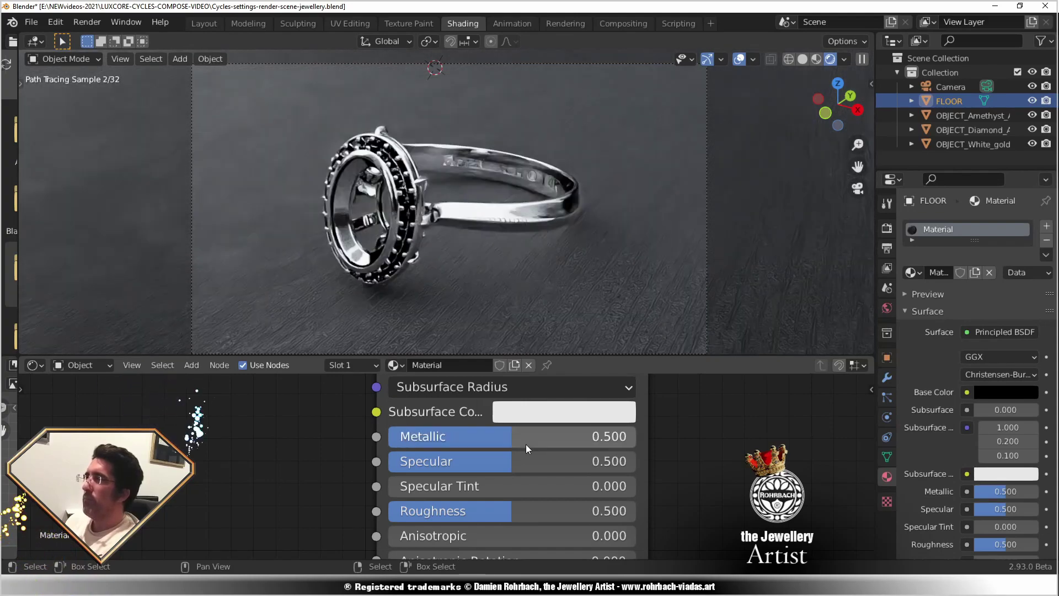
pyautogui.hotkey('ctrl', 's')
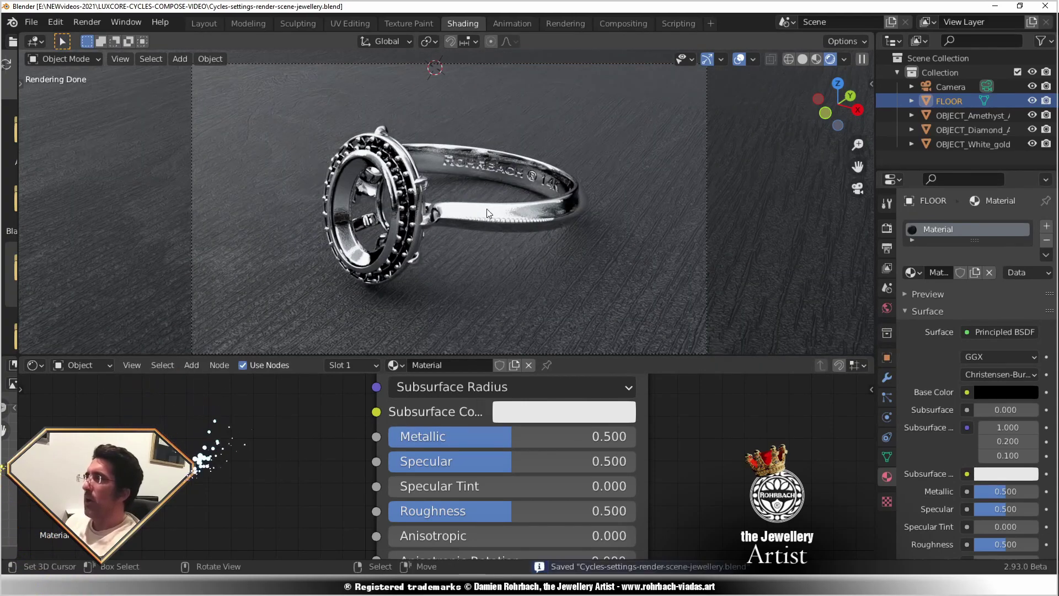
# Add a Musgrave Texture node to the ring's White_gold_14K material and link its Height output to the Principled BSDF's Roughness input.
pyautogui.click(487, 209)
pyautogui.scroll(-11, 330, 490)
pyautogui.moveTo(330, 488); pyautogui.dragTo(413, 482, button='middle')
pyautogui.scroll(6, 413, 482)
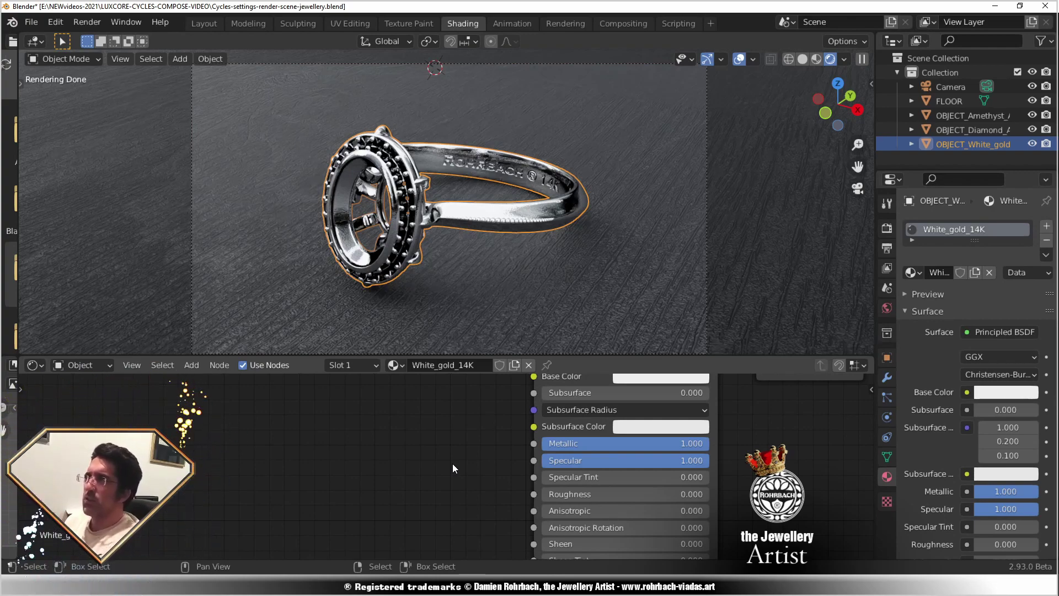
pyautogui.click(192, 365)
pyautogui.moveTo(226, 446)
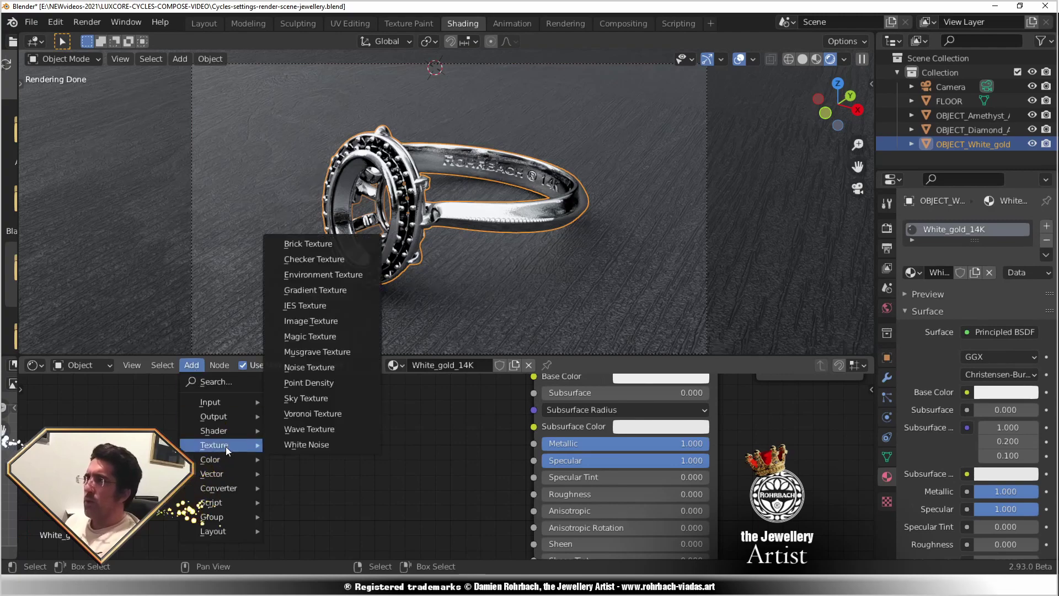
pyautogui.click(322, 351)
pyautogui.click(309, 429)
pyautogui.moveTo(367, 440); pyautogui.dragTo(536, 492)
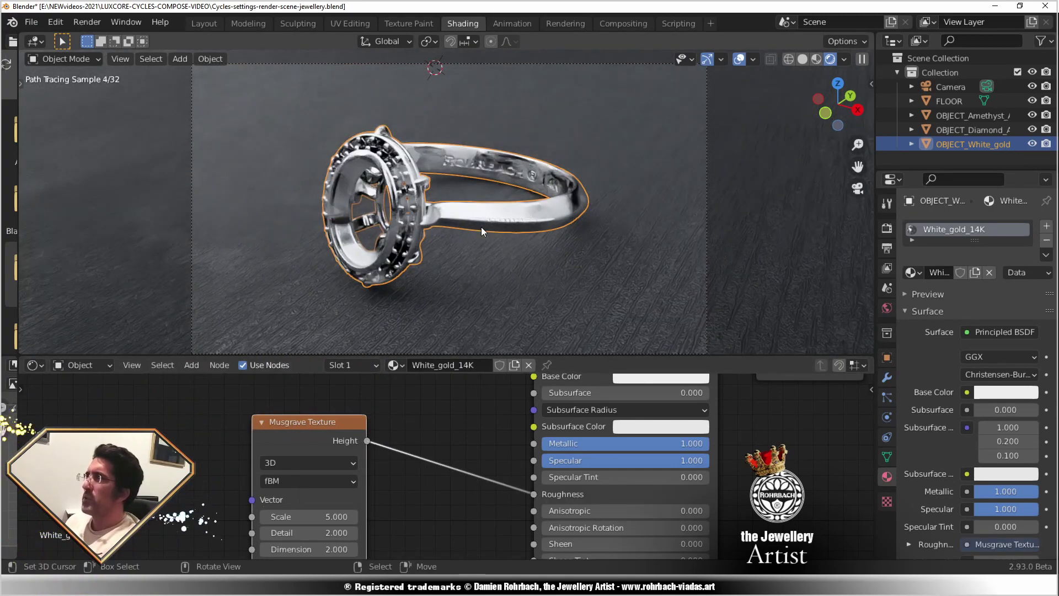
pyautogui.moveTo(315, 434); pyautogui.dragTo(245, 425)
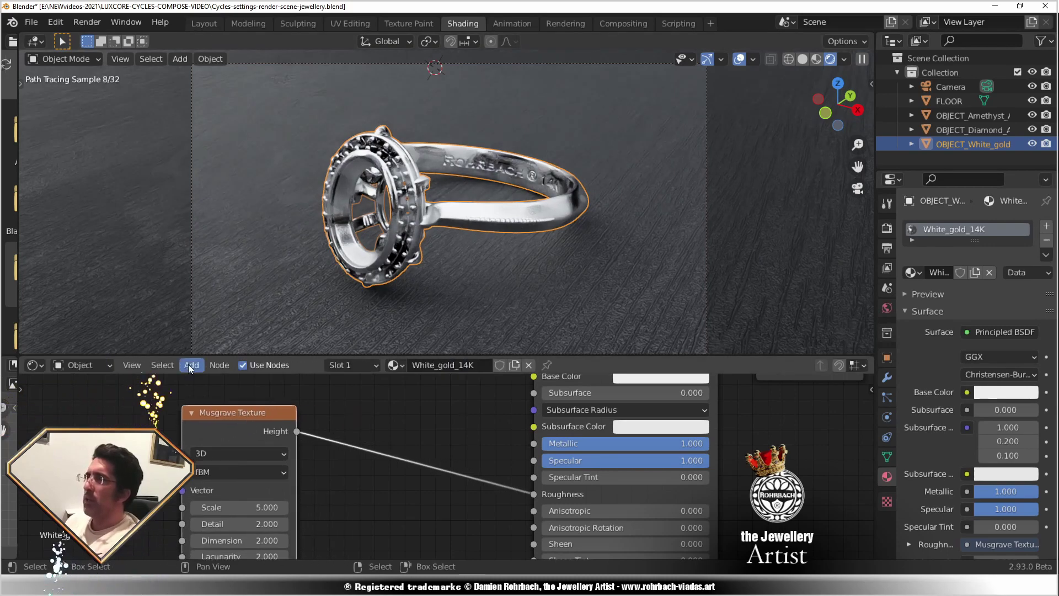
# Insert a Math node on the link between the Musgrave Texture and Roughness, and set its operation to Multiply.
pyautogui.click(190, 365)
pyautogui.moveTo(218, 488)
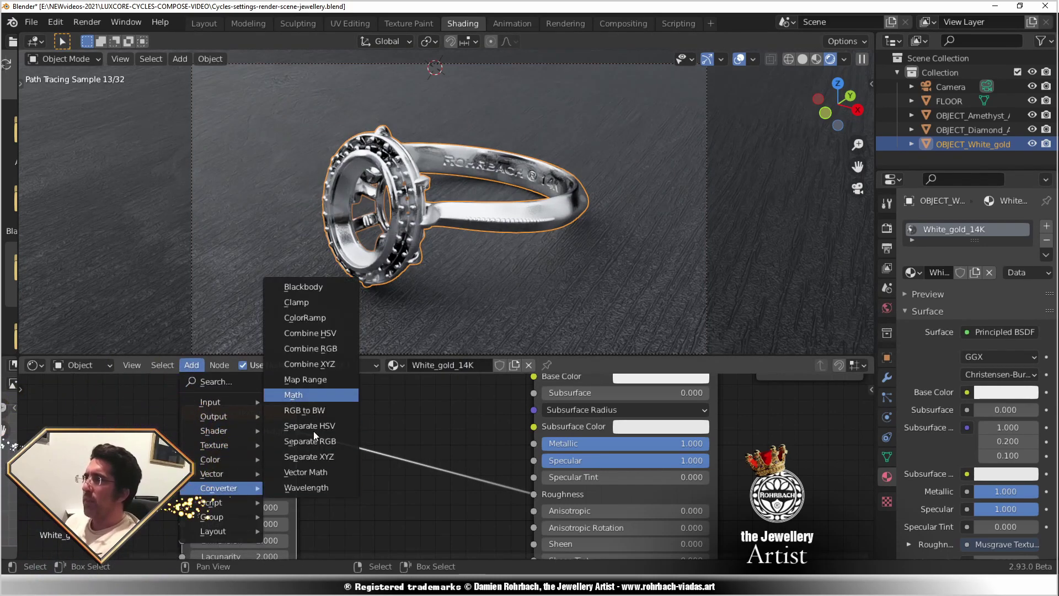
pyautogui.click(309, 397)
pyautogui.click(388, 481)
pyautogui.click(418, 466)
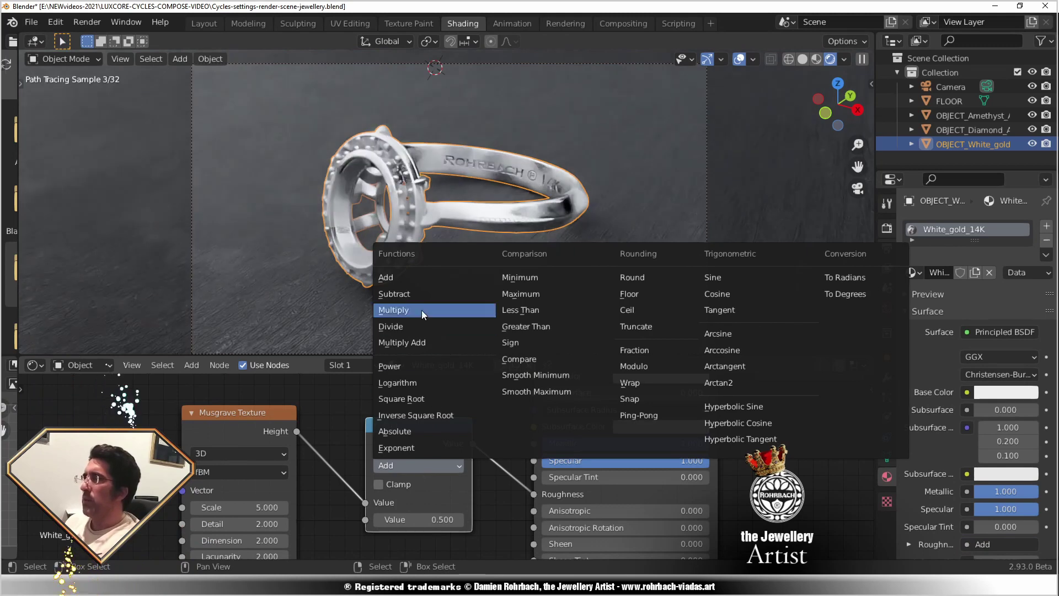
pyautogui.click(421, 310)
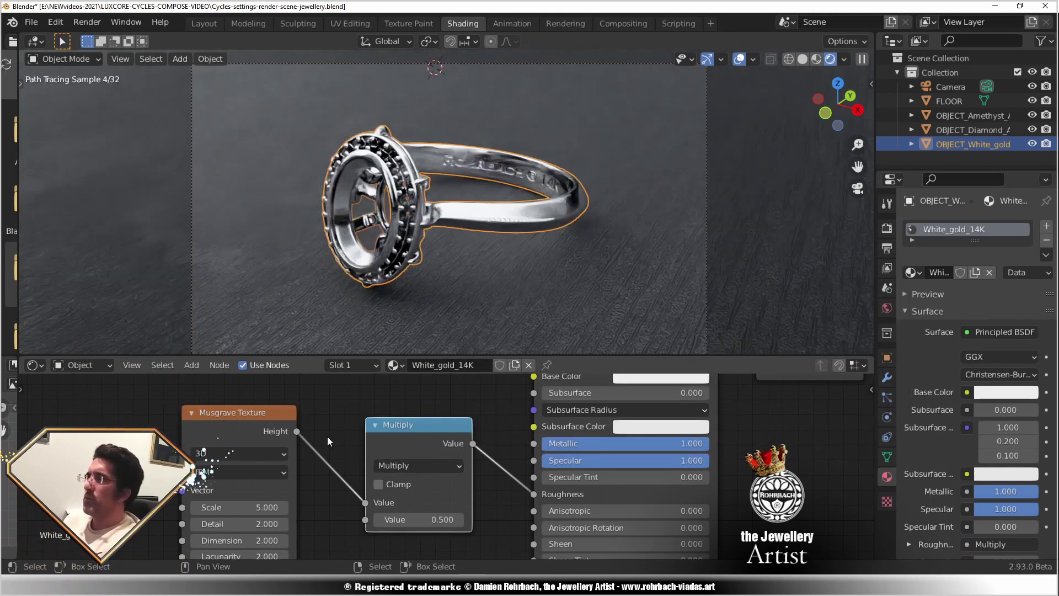
# Set the Multiply node's second value to 50.
pyautogui.doubleClick(418, 520)
pyautogui.write('50')
pyautogui.press('Return')
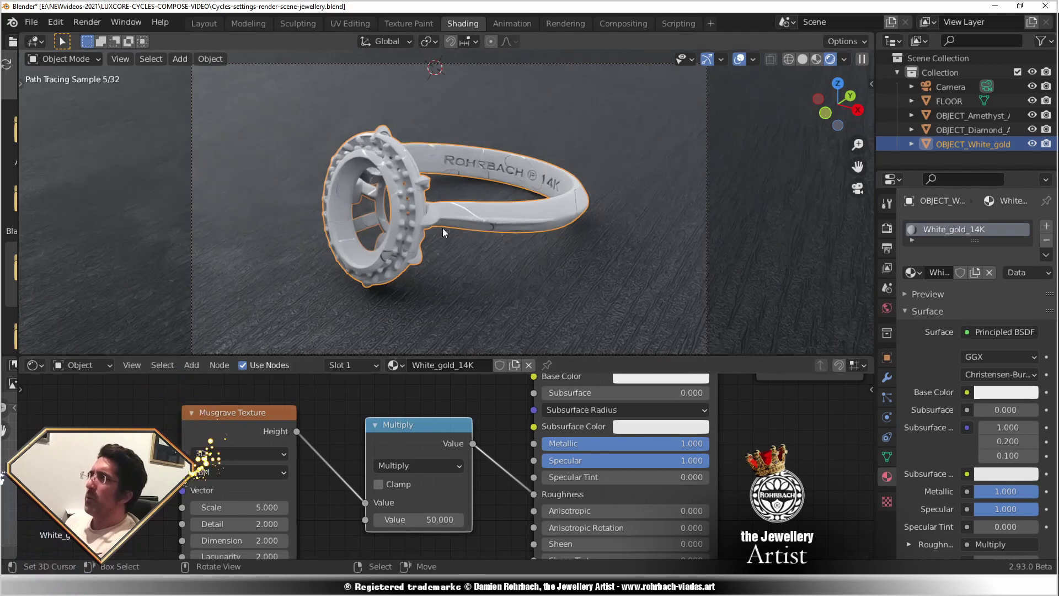
# Set the Musgrave Texture's scale to 20 and move the node clear of the Bump node.
pyautogui.moveTo(347, 435); pyautogui.dragTo(393, 435, button='middle')
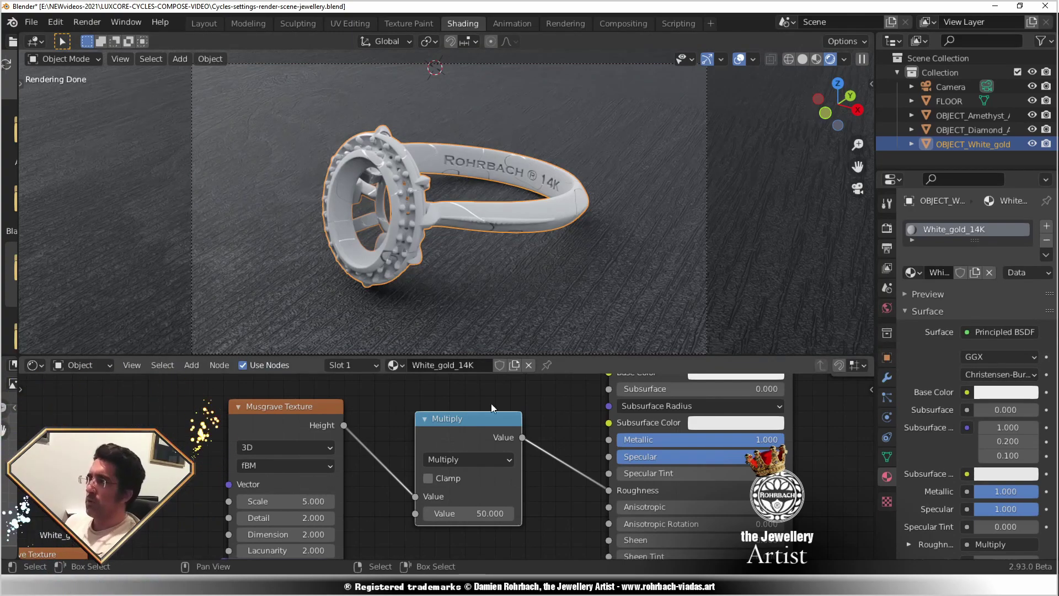
pyautogui.moveTo(385, 498); pyautogui.dragTo(411, 484, button='middle')
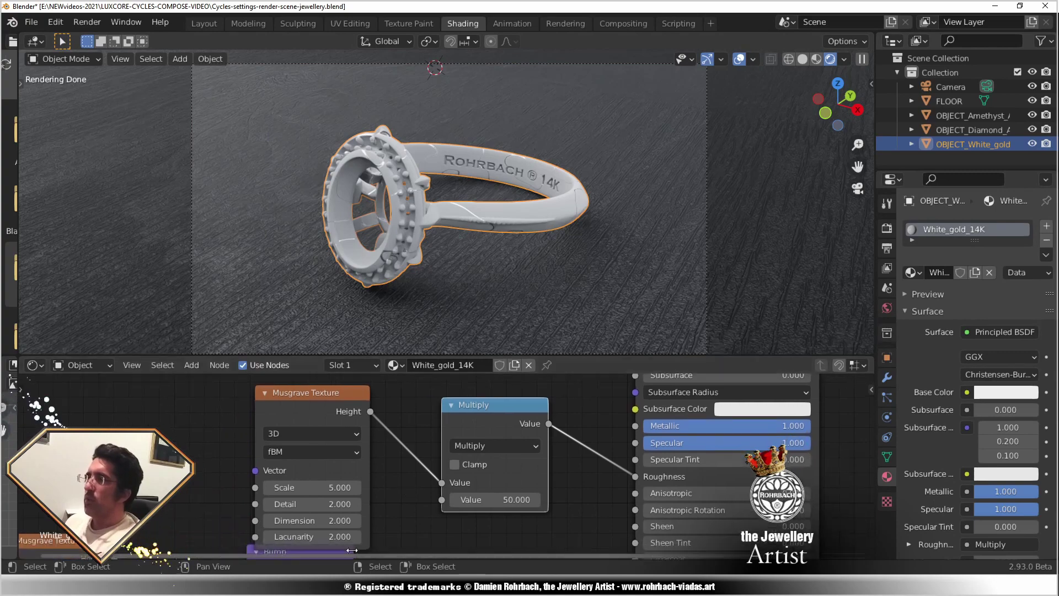
pyautogui.click(347, 488)
pyautogui.write('20')
pyautogui.press('Return')
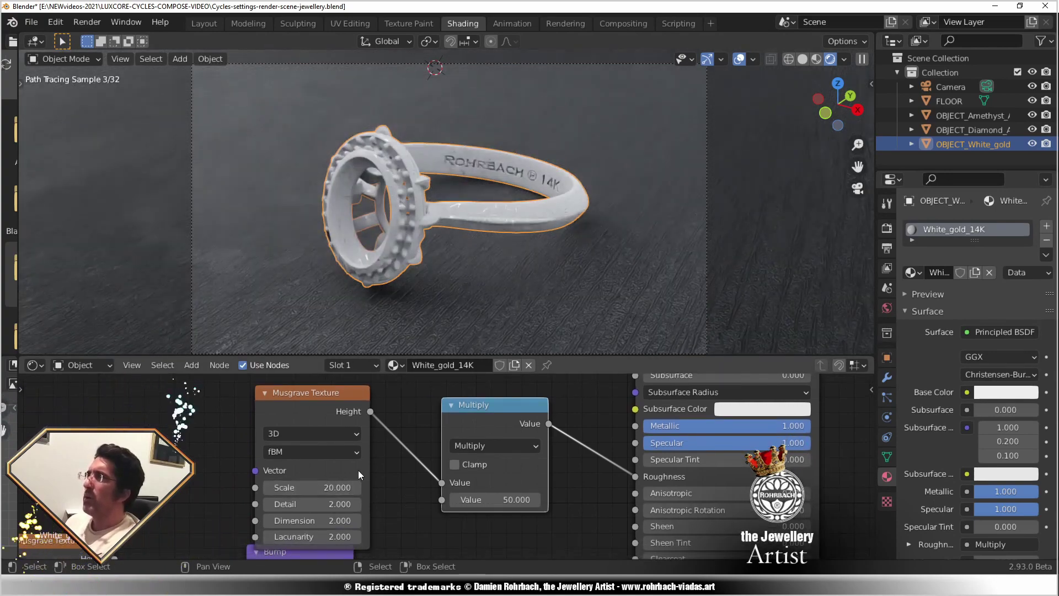
pyautogui.scroll(3, 543, 237)
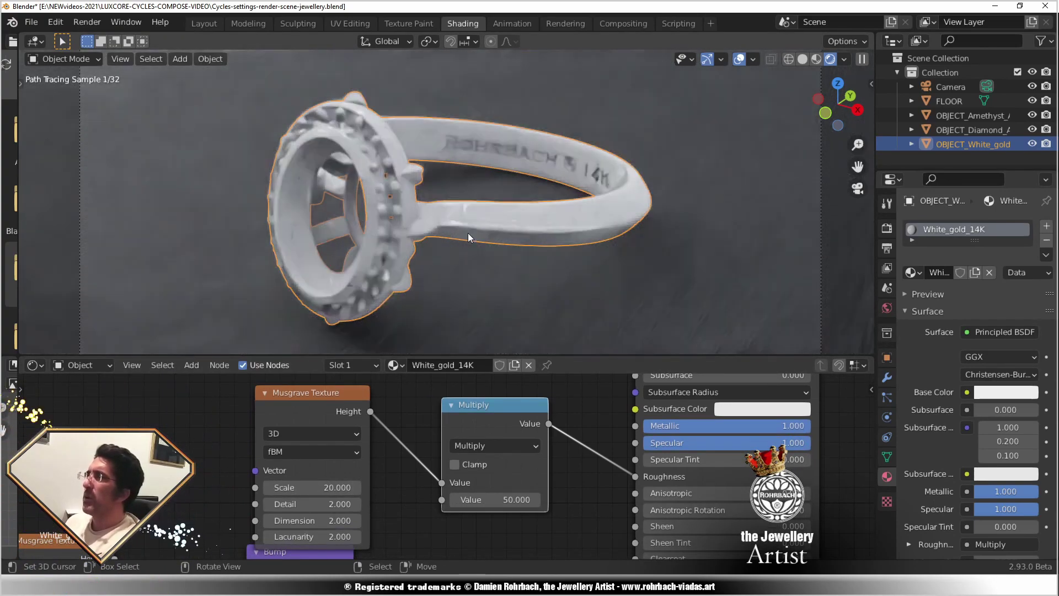
pyautogui.moveTo(319, 391); pyautogui.dragTo(272, 363)
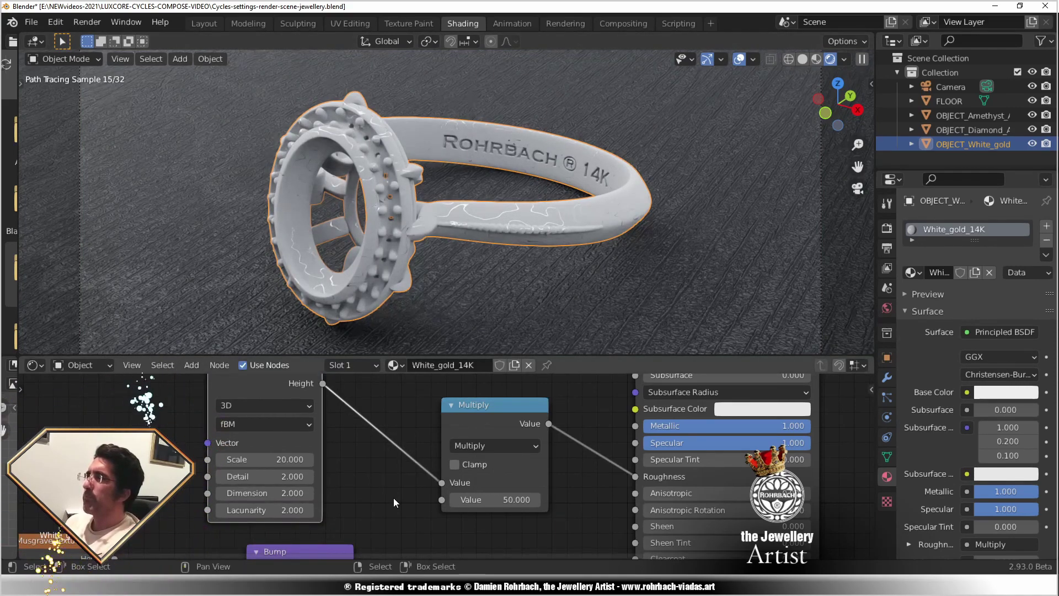
# Try values of 3 and 0.5 in the Multiply node for the white gold roughness.
pyautogui.click(500, 502)
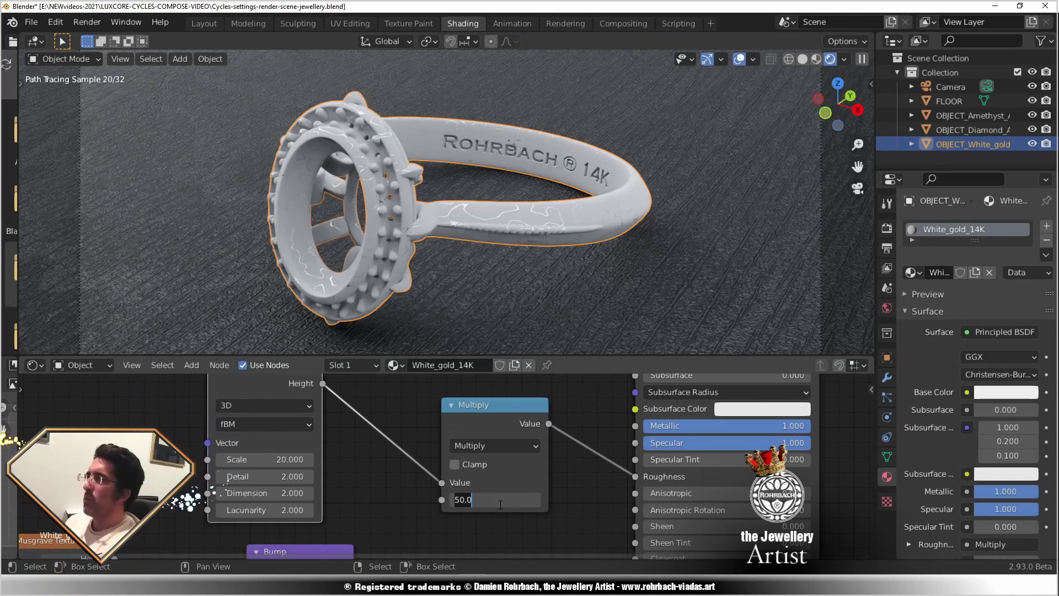
pyautogui.write('3')
pyautogui.press('Return')
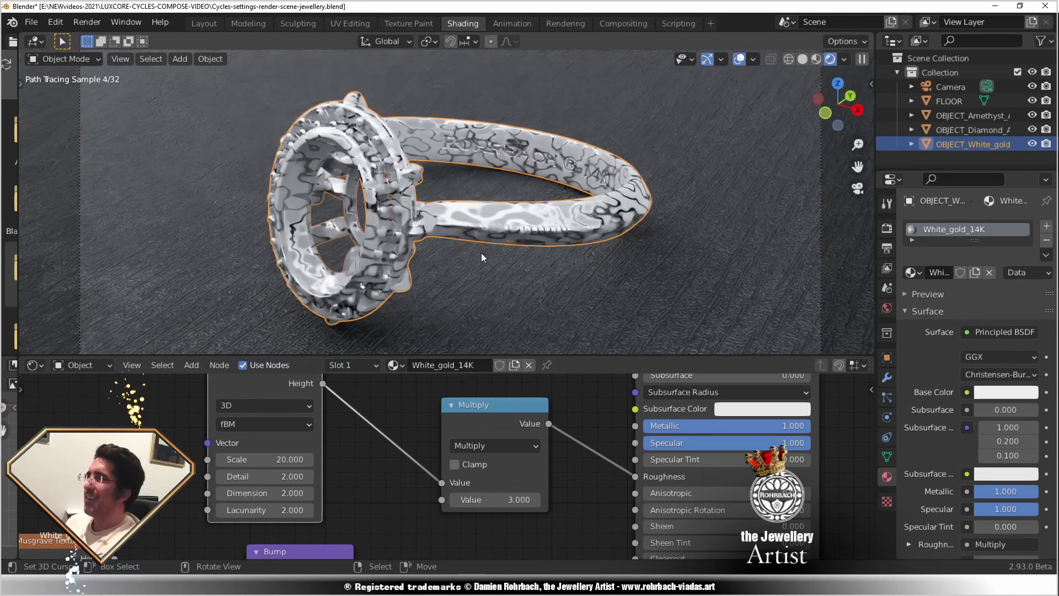
pyautogui.click(494, 499)
pyautogui.write('0.5')
pyautogui.press('Return')
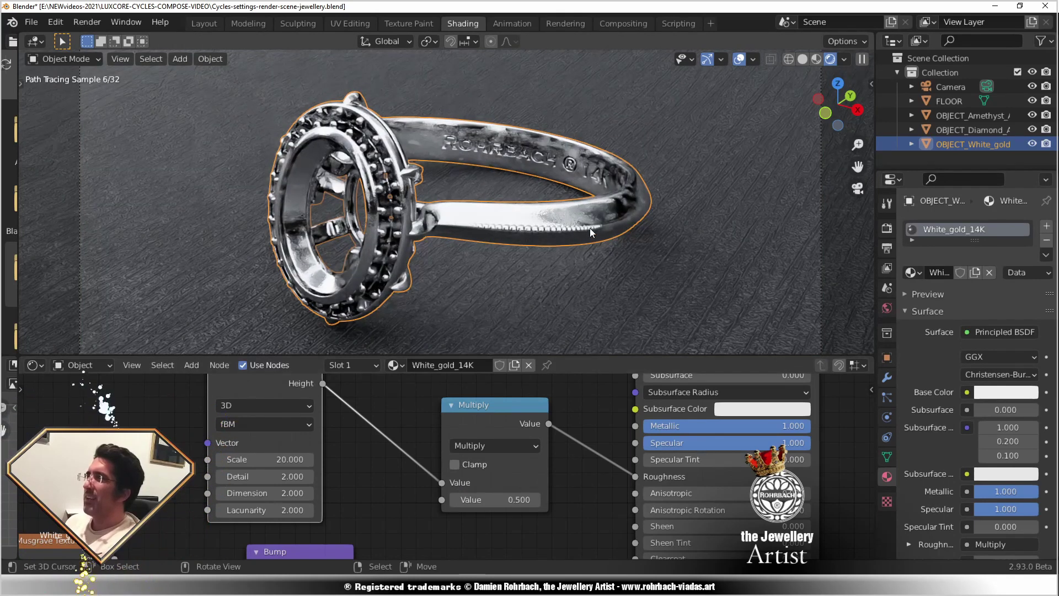
# Set the Musgrave Texture's scale to 10 in the white gold material.
pyautogui.click(274, 459)
pyautogui.write('10')
pyautogui.press('Return')
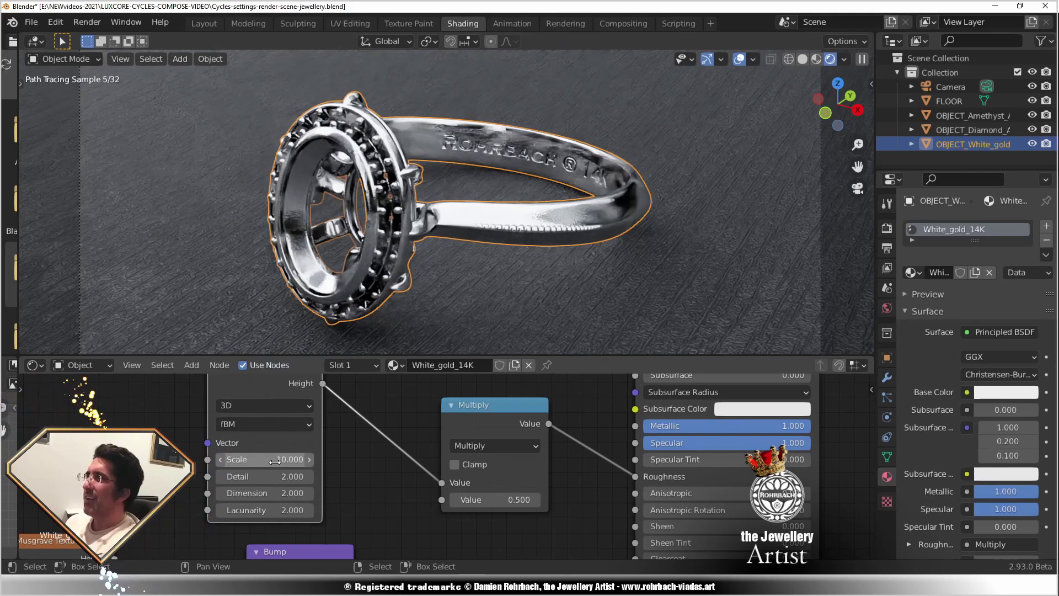
# Set the Multiply node's value to 0.2 in the white gold material and save the file.
pyautogui.click(477, 495)
pyautogui.write('0.2')
pyautogui.press('Return')
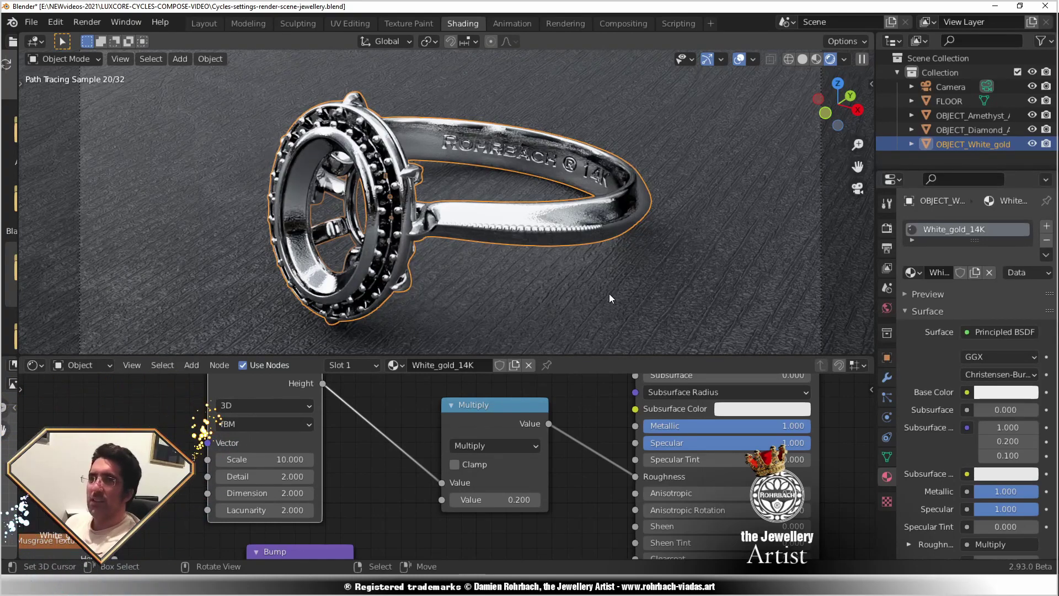
pyautogui.hotkey('ctrl', 's')
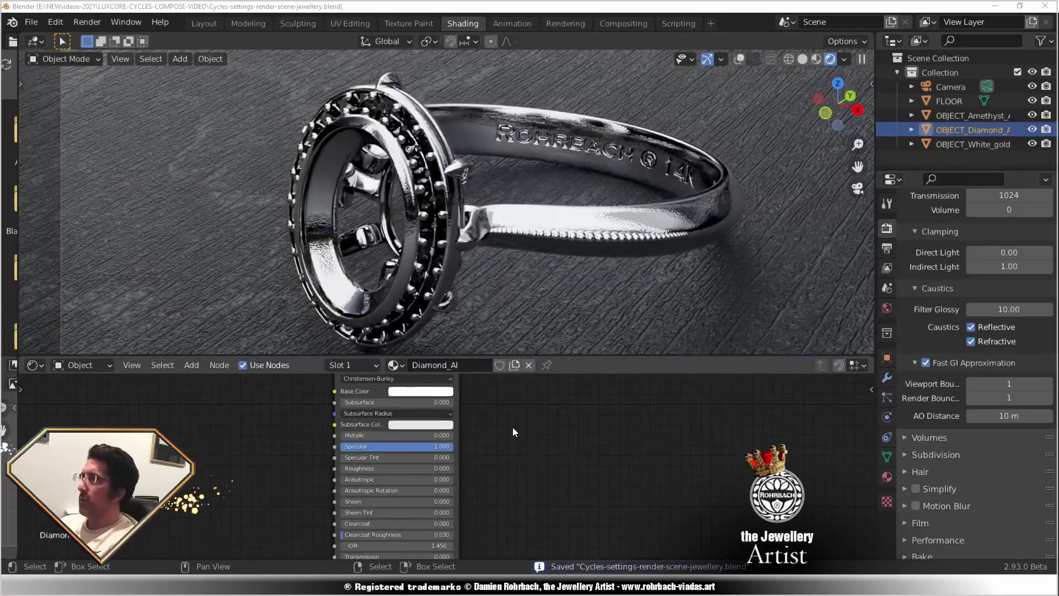
# Raise Alpha to 1.0 in the Principled BSDF of the Diamond_AI material.
pyautogui.moveTo(518, 418); pyautogui.dragTo(524, 482, button='middle')
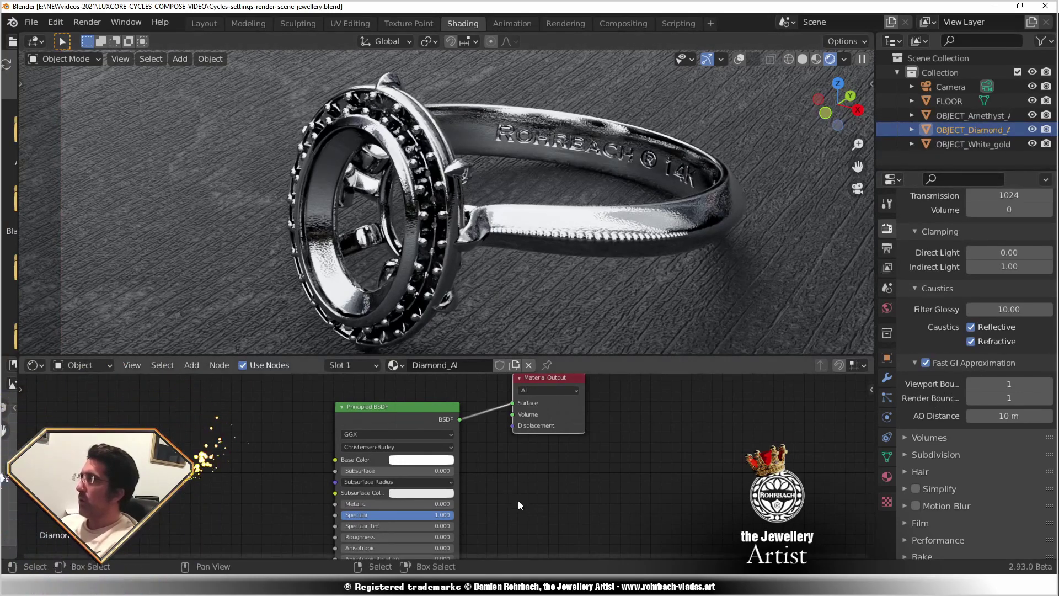
pyautogui.keyDown('shift'); pyautogui.scroll(-5, 520, 507); pyautogui.keyUp('shift')
pyautogui.scroll(2, 561, 504)
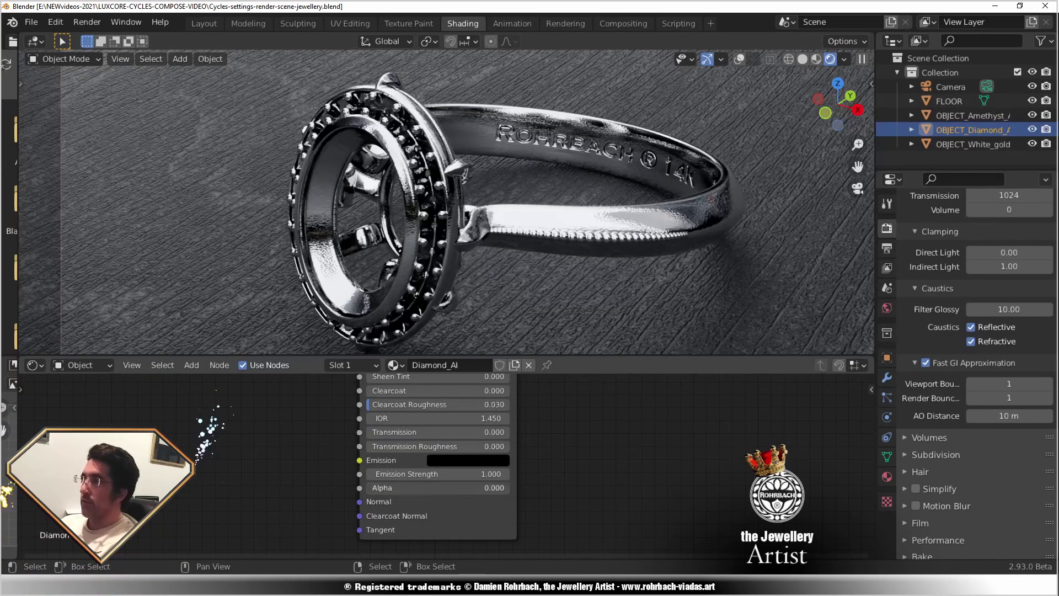
pyautogui.moveTo(491, 488); pyautogui.dragTo(544, 485)
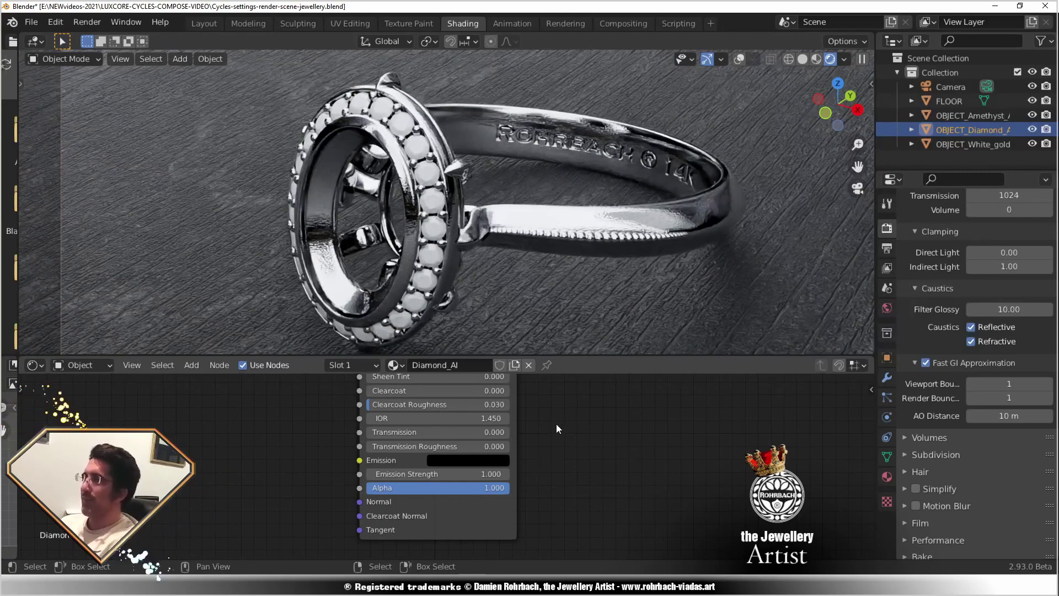
# Check the Base Color of the Diamond_AI material's Principled BSDF.
pyautogui.keyDown('shift'); pyautogui.scroll(5, 556, 424); pyautogui.keyUp('shift')
pyautogui.click(504, 430)
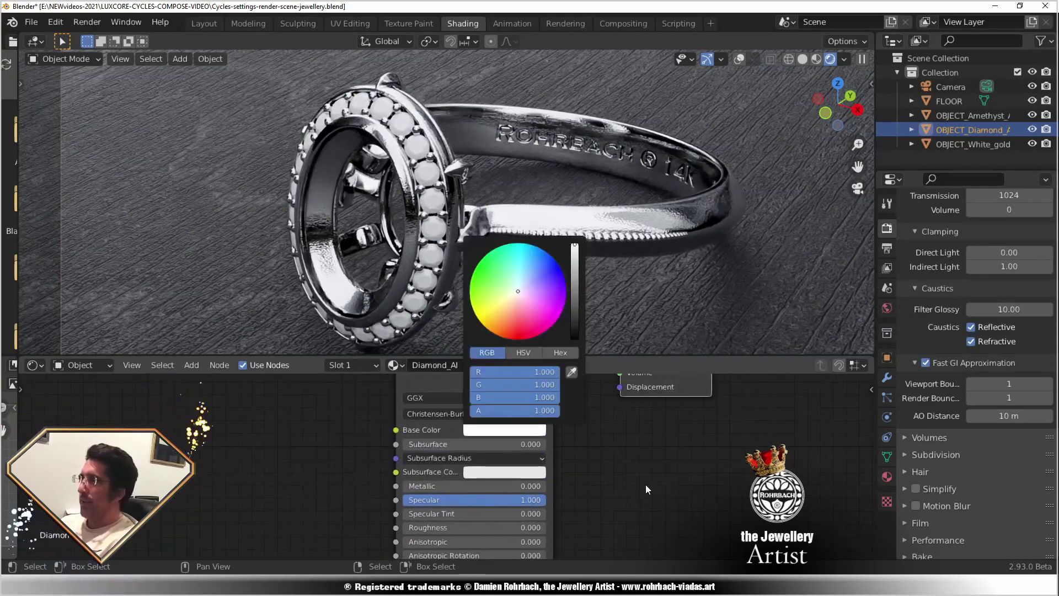
pyautogui.keyDown('shift'); pyautogui.scroll(-5, 637, 476); pyautogui.keyUp('shift')
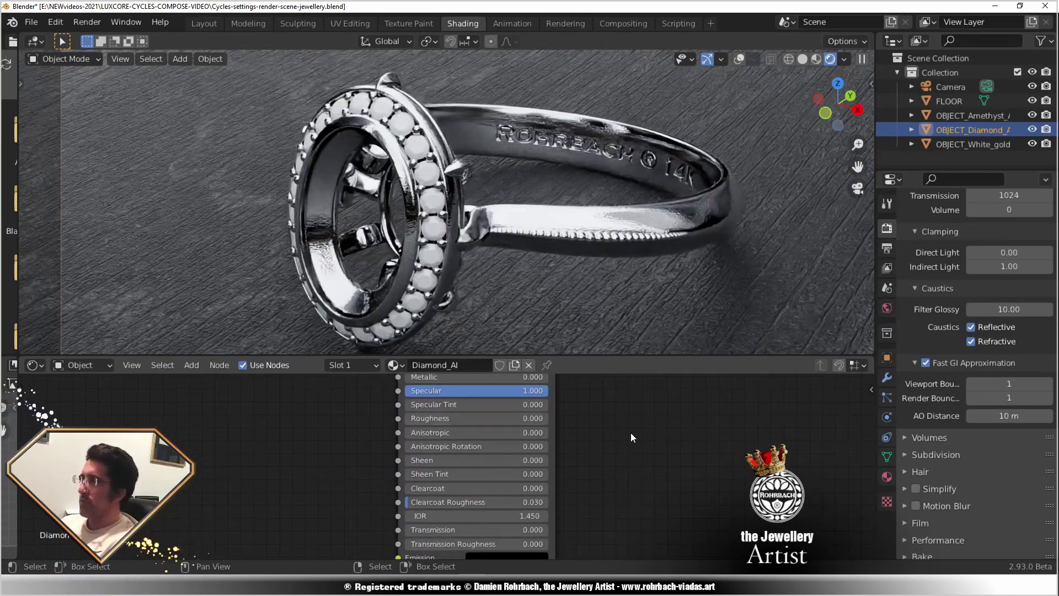
# Set IOR to 2.418 and Transmission to 1.0 in the Principled BSDF of the Diamond_AI material.
pyautogui.keyDown('shift'); pyautogui.scroll(-4, 579, 447); pyautogui.keyUp('shift')
pyautogui.click(530, 457)
pyautogui.write('2.418')
pyautogui.press('Return')
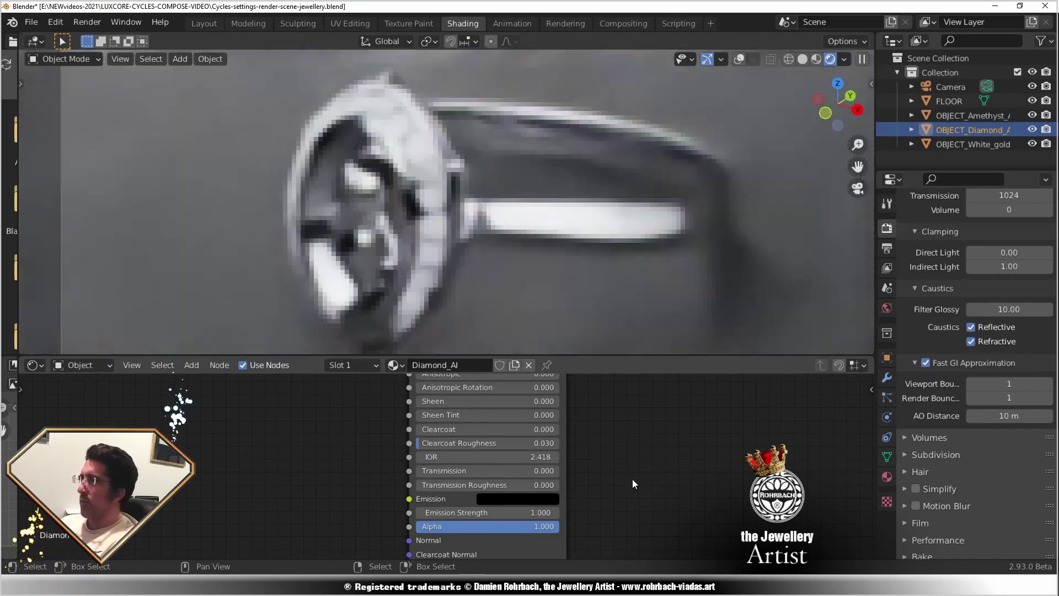
pyautogui.moveTo(485, 472); pyautogui.dragTo(639, 458)
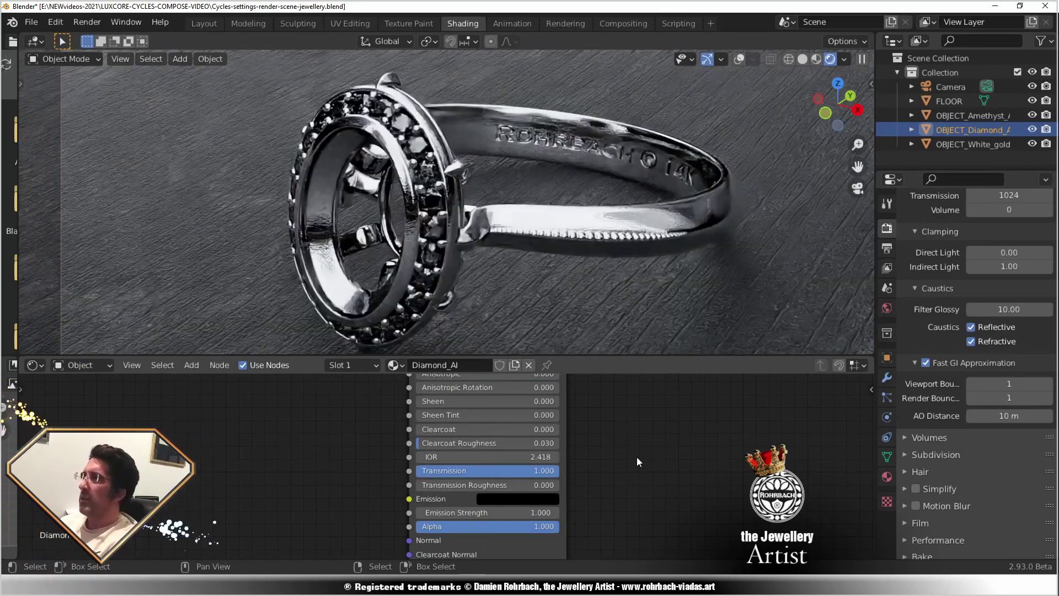
# Compare the render with Fast GI Approximation off and on, keep it on, and set its AO Distance to 0.1 m.
pyautogui.click(926, 364)
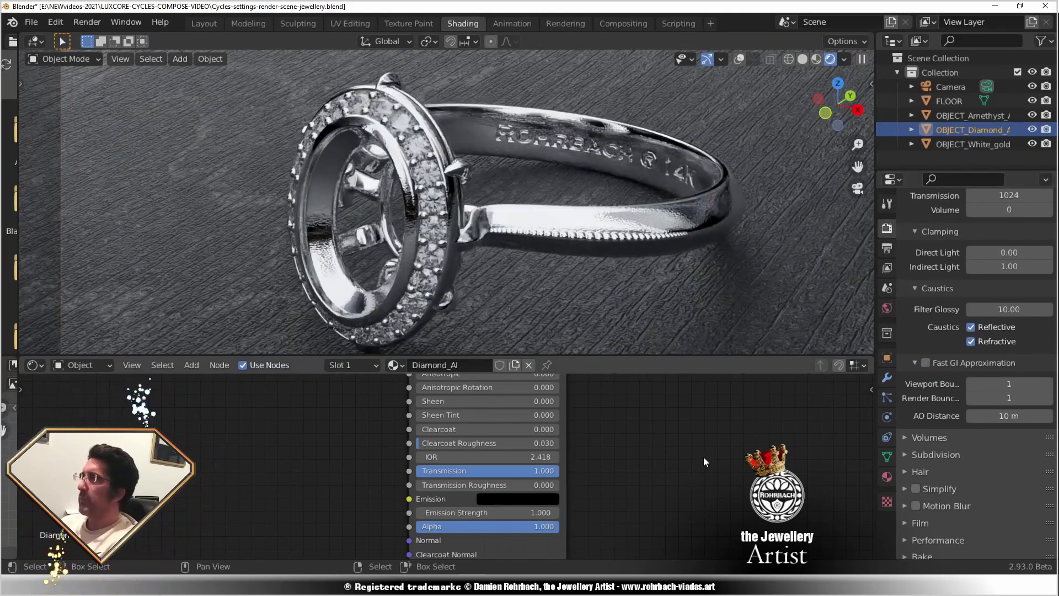
pyautogui.click(925, 364)
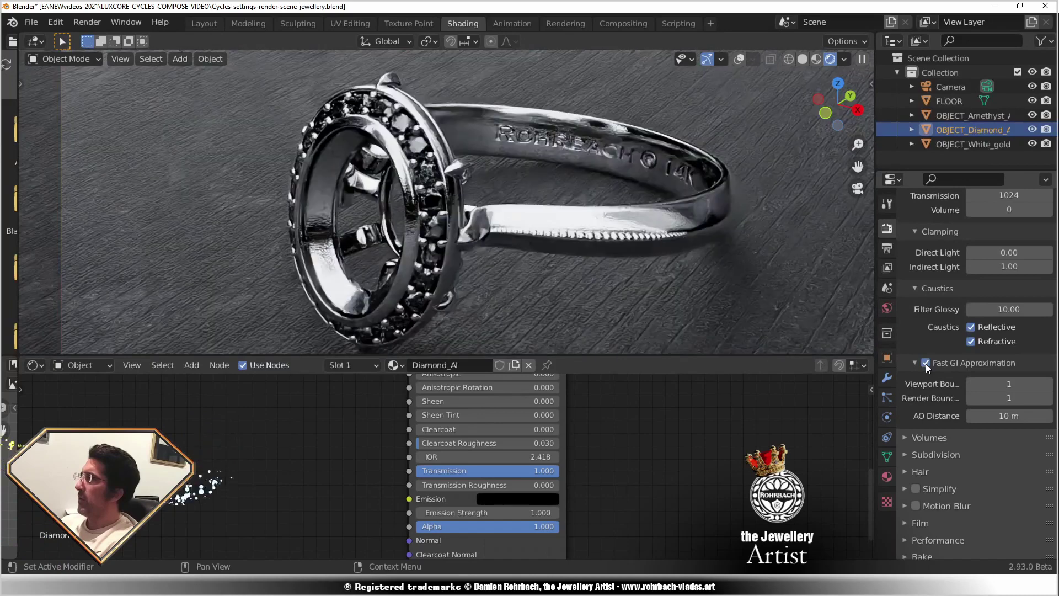
pyautogui.click(1009, 415)
pyautogui.press('BackSpace')
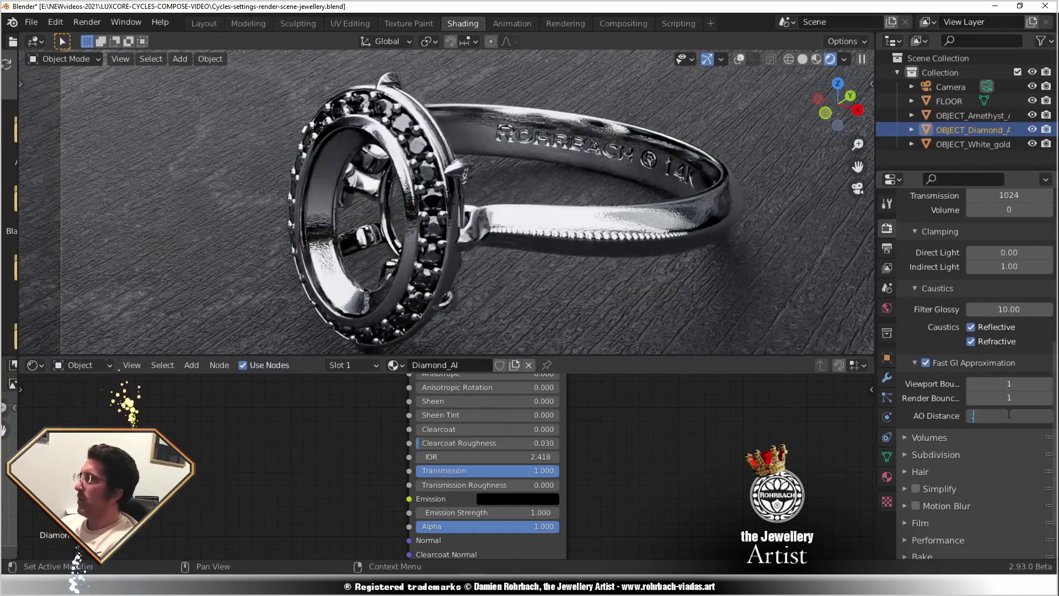
pyautogui.write('0.1')
pyautogui.press('Return')
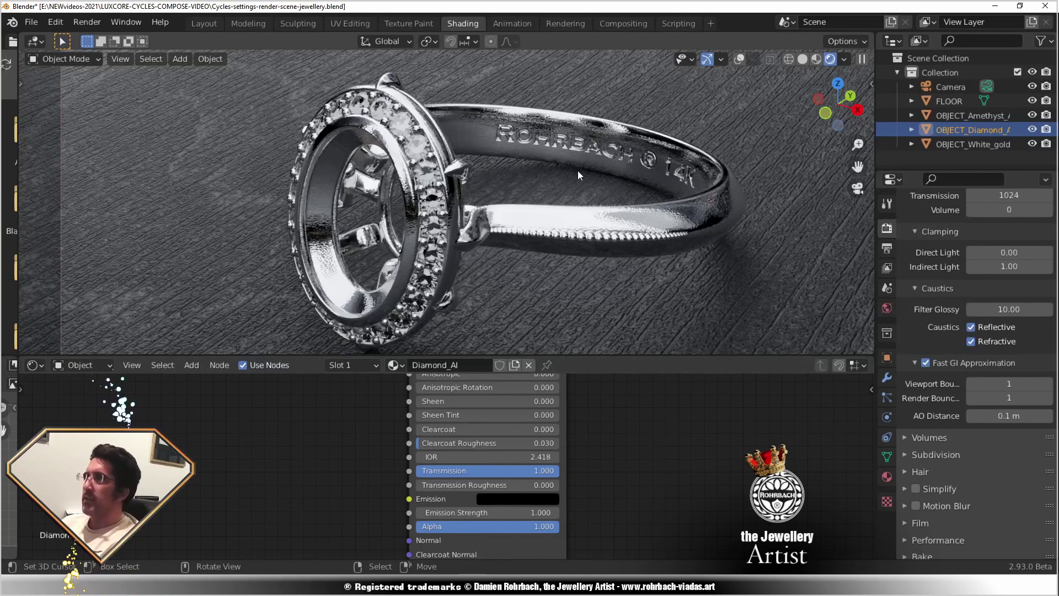
# Spread out the Principled BSDF and Material Output nodes and add an Image Texture node to the Diamond_AI material.
pyautogui.moveTo(667, 483); pyautogui.dragTo(615, 519, button='middle')
pyautogui.moveTo(620, 404); pyautogui.dragTo(710, 407)
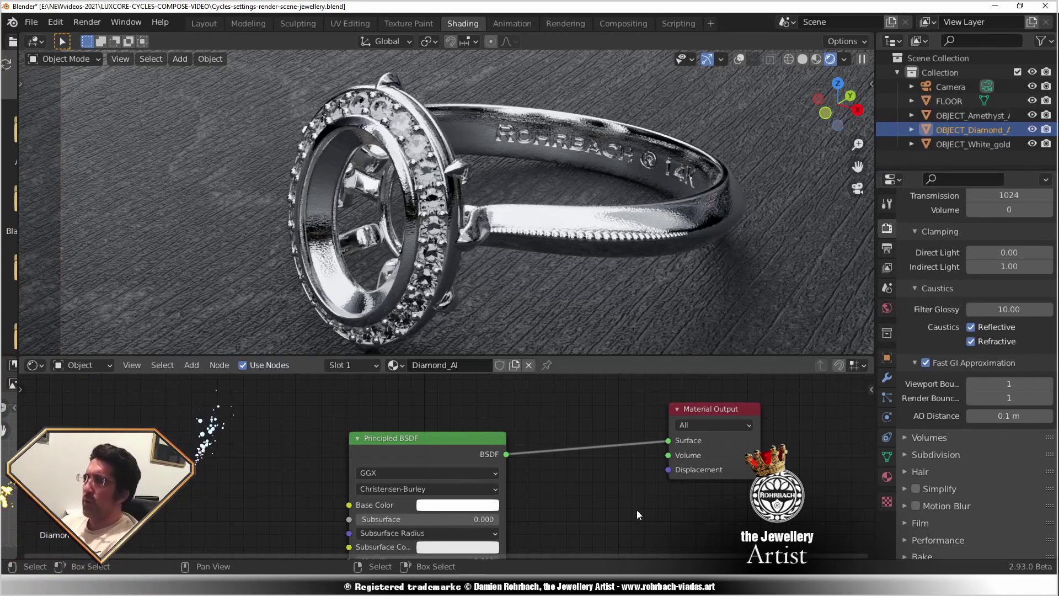
pyautogui.moveTo(452, 449); pyautogui.dragTo(387, 519)
pyautogui.moveTo(387, 474); pyautogui.dragTo(439, 495, button='middle')
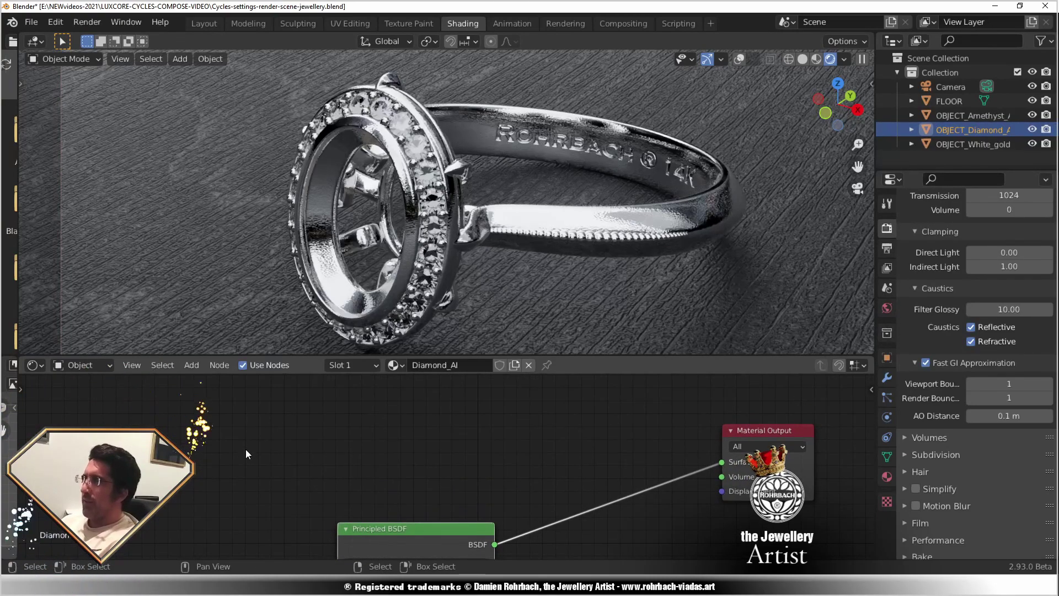
pyautogui.click(192, 365)
pyautogui.moveTo(213, 445)
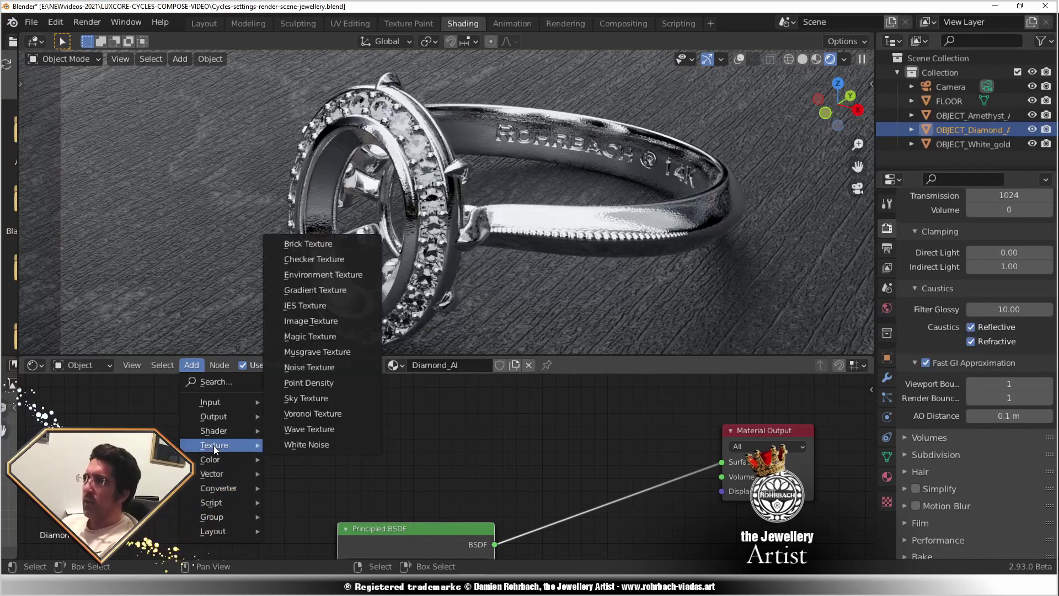
pyautogui.click(310, 321)
pyautogui.click(190, 377)
# Add a Glass BSDF node with Sharp distribution and an IOR of 2.418.
pyautogui.click(191, 365)
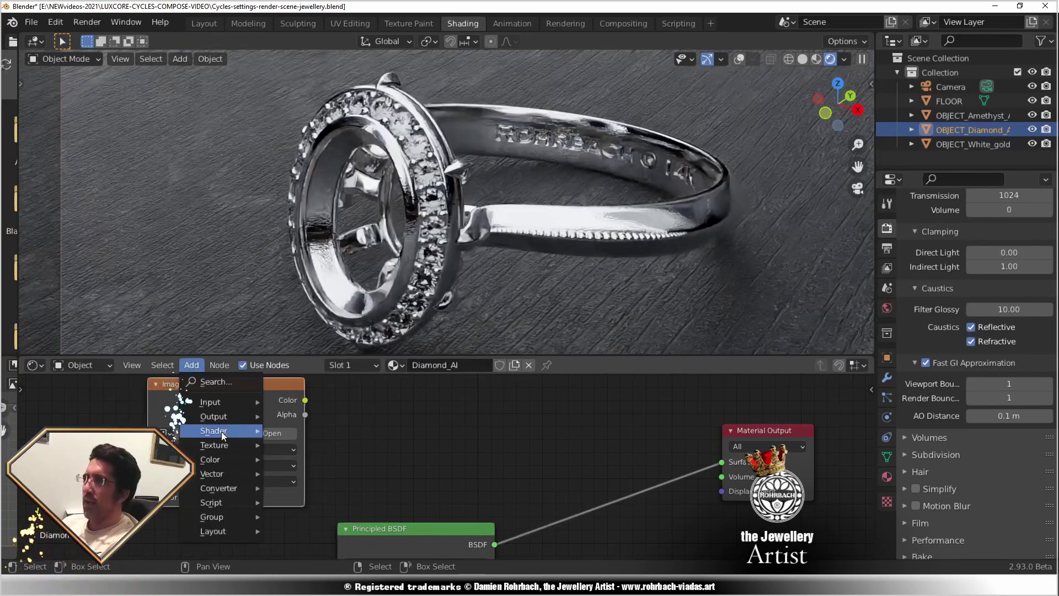
pyautogui.click(332, 198)
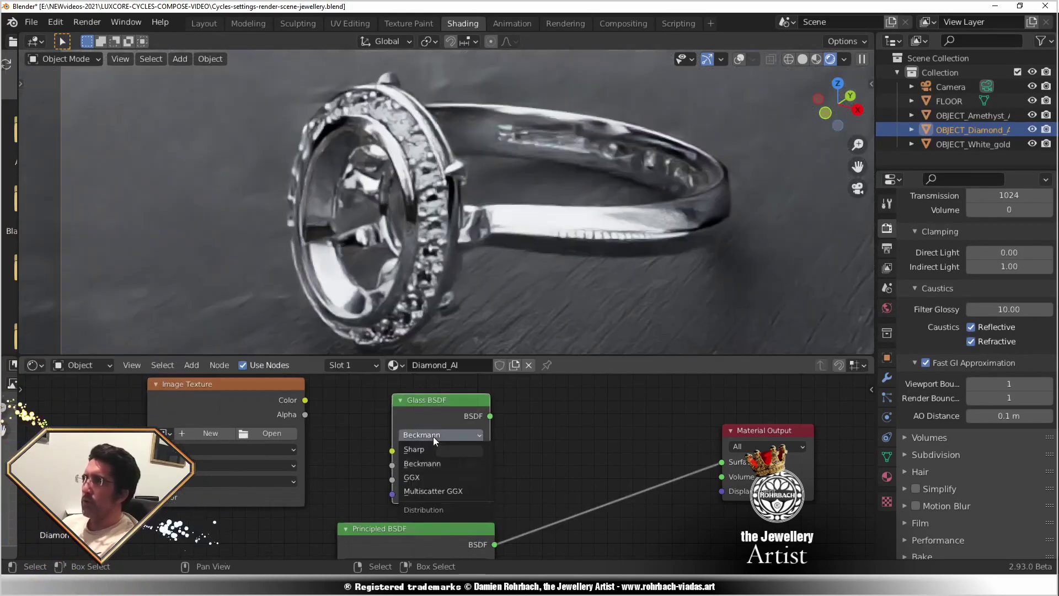
pyautogui.click(432, 446)
pyautogui.doubleClick(441, 480)
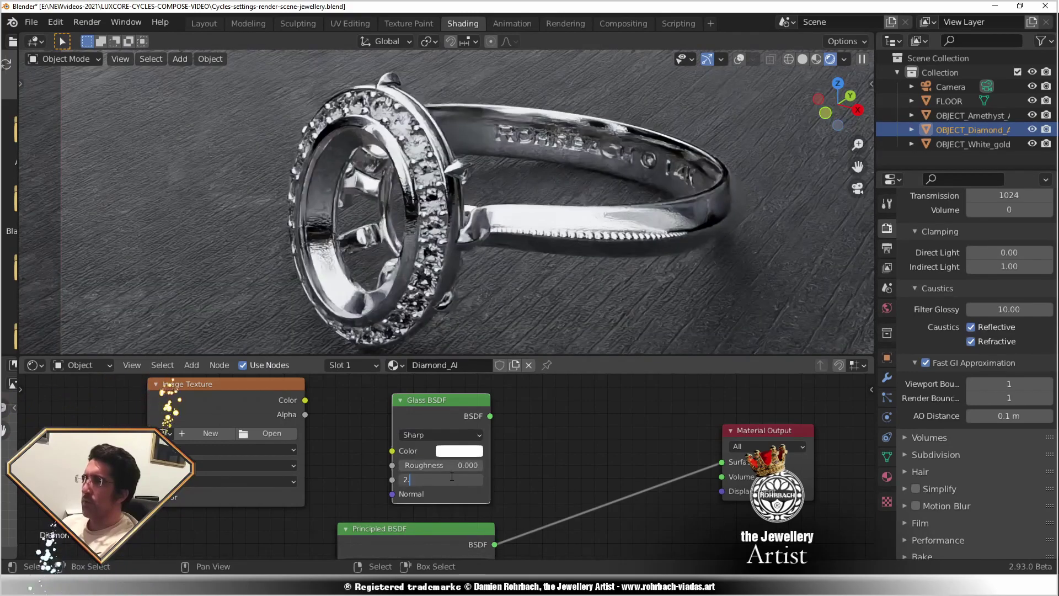
pyautogui.write('2.418')
pyautogui.press('Return')
pyautogui.click(191, 364)
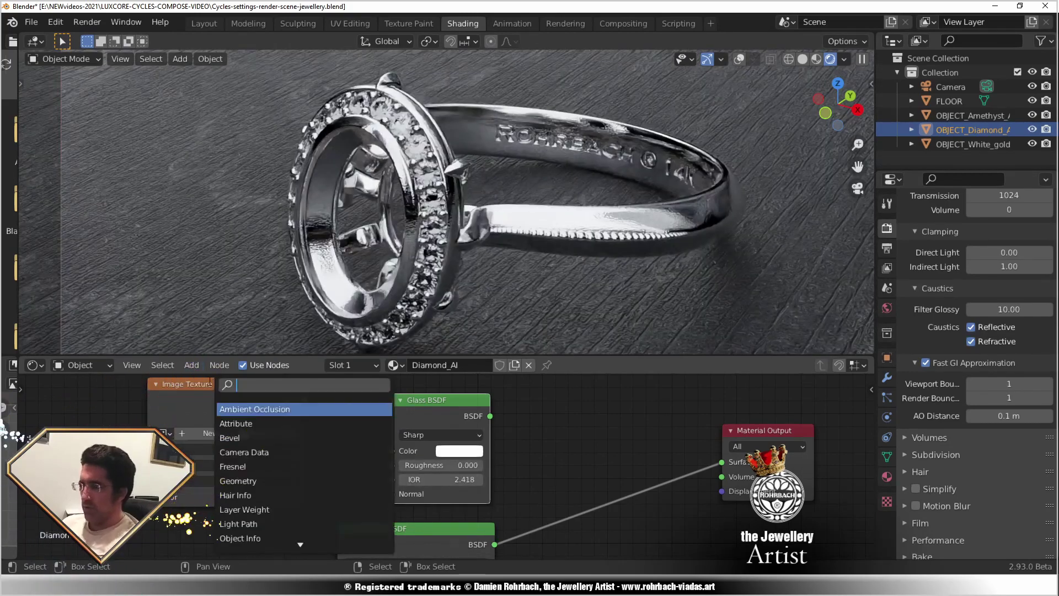
pyautogui.moveTo(204, 460)
pyautogui.click(286, 532)
pyautogui.click(656, 457)
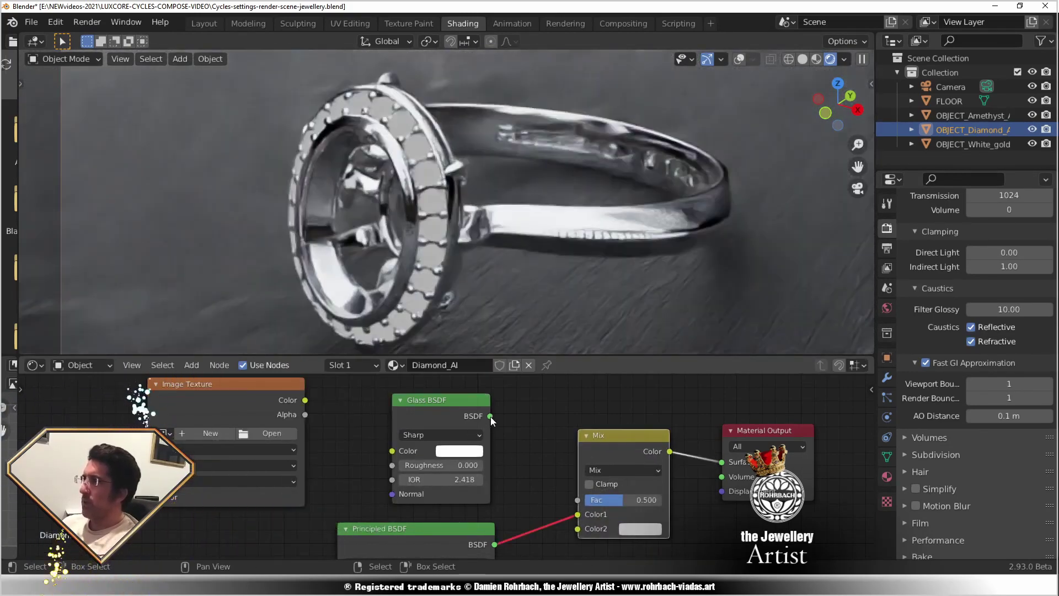
pyautogui.press('x')
# Add a Mix Shader before the Material Output, combining the Glass BSDF as first and the Principled BSDF as second shader.
pyautogui.hotkey('shift', 'a')
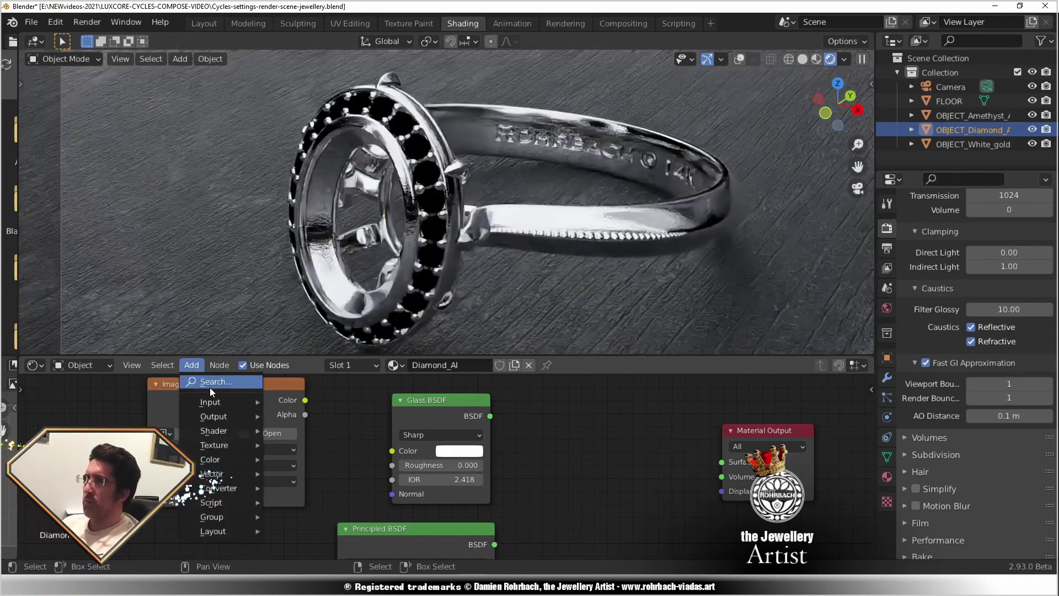
pyautogui.click(210, 388)
pyautogui.write('mi')
pyautogui.click(255, 426)
pyautogui.click(606, 436)
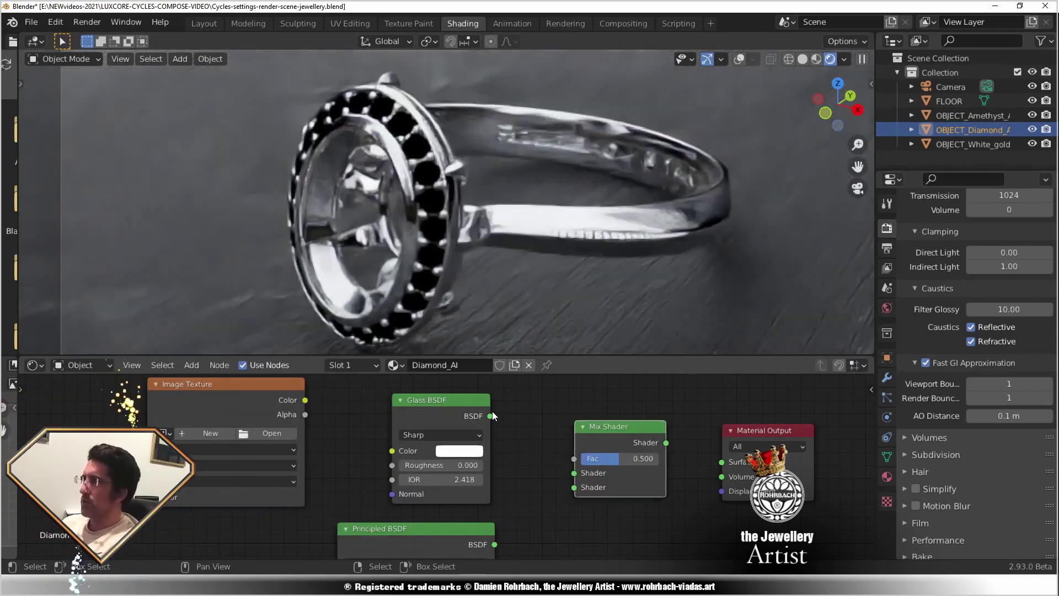
pyautogui.moveTo(489, 415); pyautogui.dragTo(574, 473)
pyautogui.moveTo(494, 544); pyautogui.dragTo(574, 487)
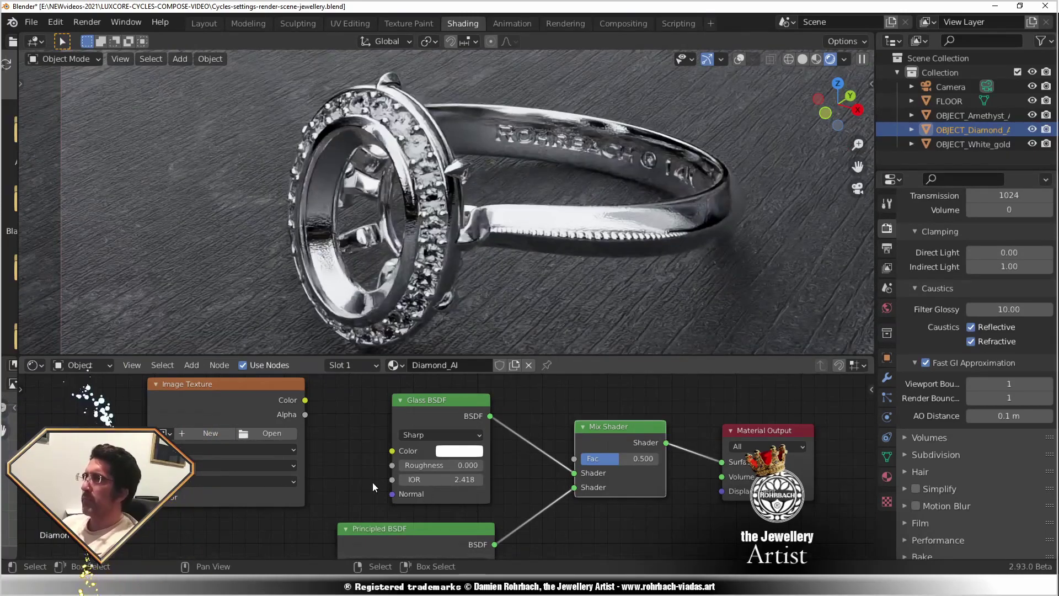
# Load DIFRAX-DR.png into the Image Texture node and connect its Color output to the Glass BSDF's Color.
pyautogui.moveTo(233, 422); pyautogui.dragTo(286, 427, button='middle')
pyautogui.click(215, 439)
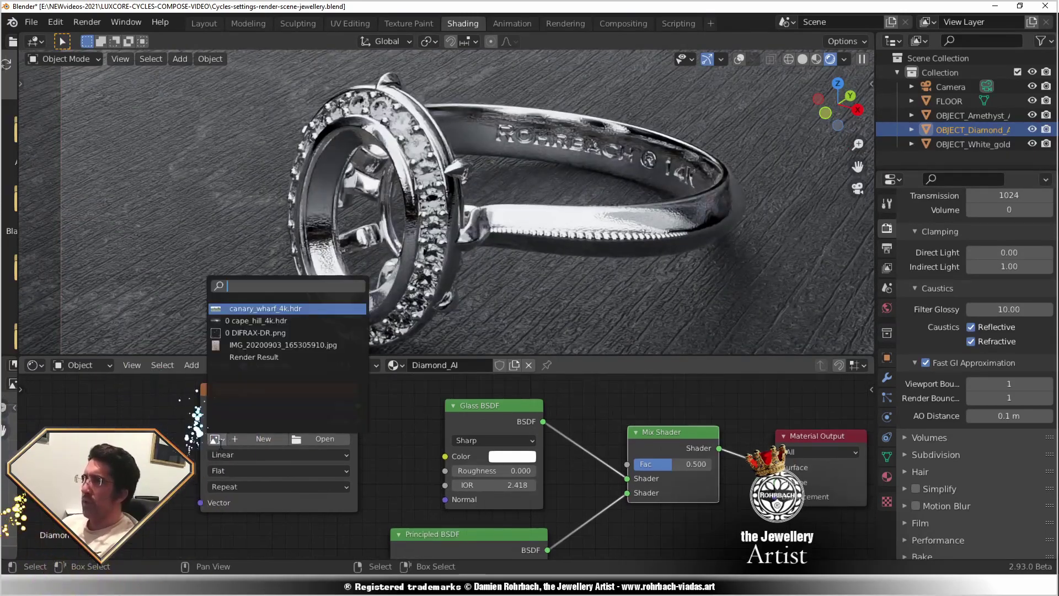
pyautogui.click(265, 334)
pyautogui.moveTo(343, 408); pyautogui.dragTo(445, 460)
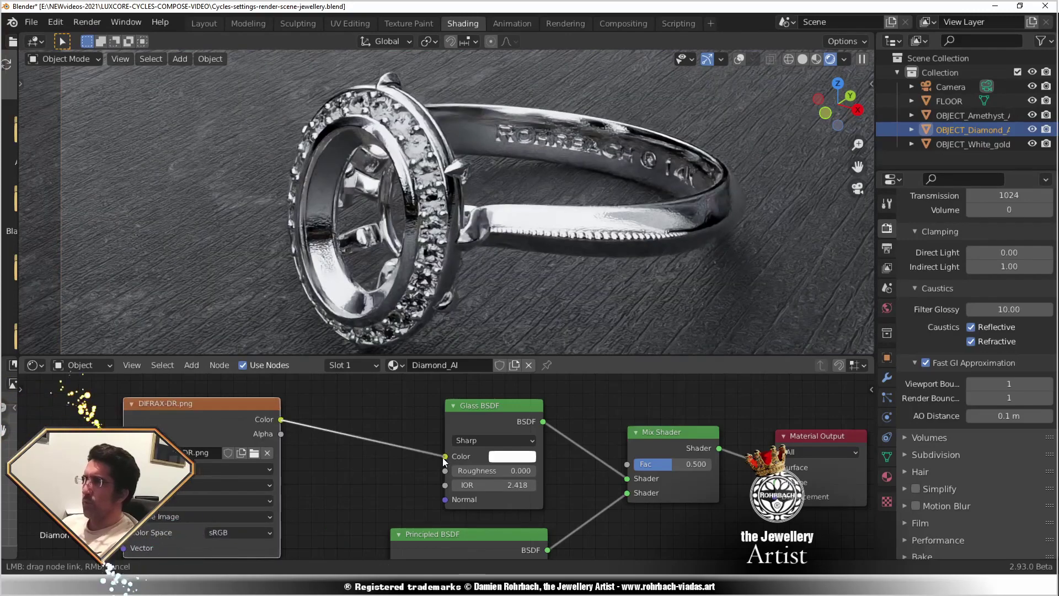
# Add a Texture Coordinate node and connect its Generated output to the DIFRAX-DR.png node's Vector input.
pyautogui.moveTo(359, 484); pyautogui.dragTo(570, 437, button='middle')
pyautogui.click(190, 365)
pyautogui.moveTo(219, 402)
pyautogui.click(309, 324)
pyautogui.click(247, 415)
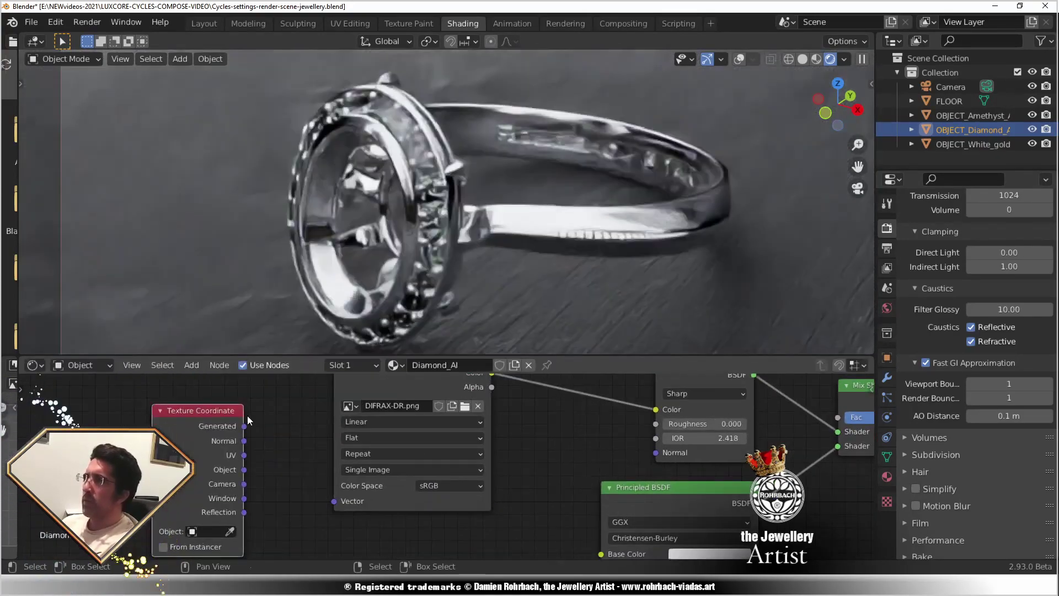
pyautogui.moveTo(244, 425); pyautogui.dragTo(333, 501)
# Set the DIFRAX-DR.png texture's projection to Box with a Blend of 1.0.
pyautogui.click(408, 437)
pyautogui.click(363, 466)
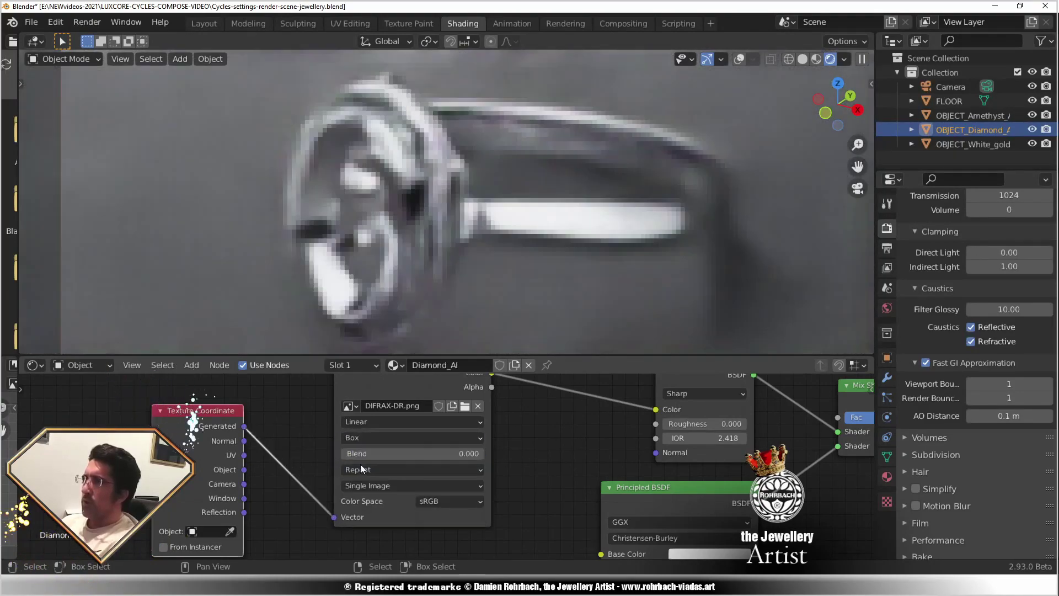
pyautogui.moveTo(386, 453); pyautogui.dragTo(485, 453)
# Insert a Mapping node between the Texture Coordinate and DIFRAX-DR.png nodes.
pyautogui.click(191, 365)
pyautogui.moveTo(261, 478)
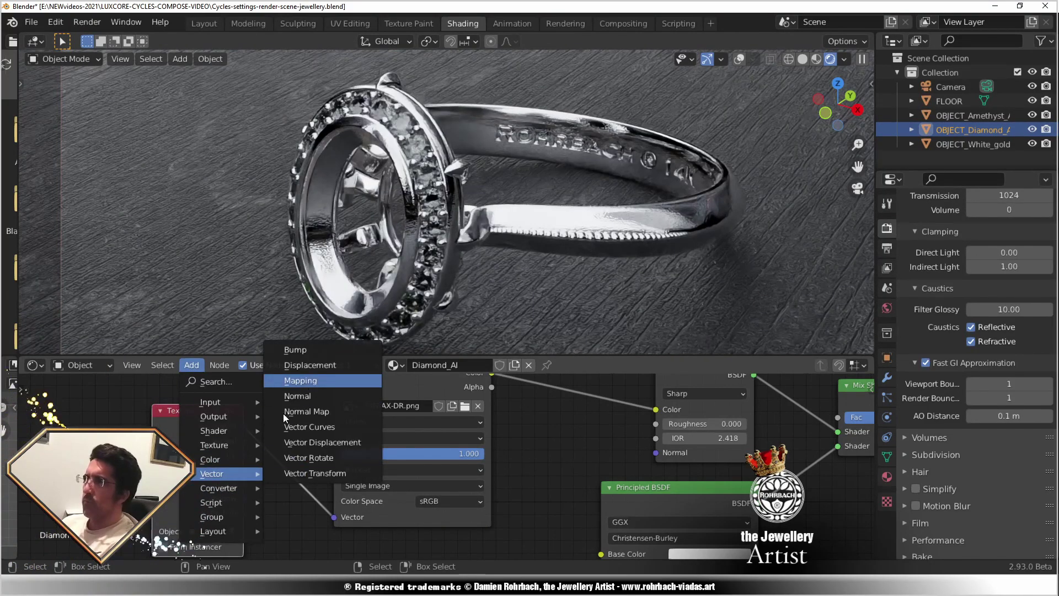
pyautogui.click(295, 381)
pyautogui.click(287, 419)
# Set the Mapping node's Scale to 3 on the X, Y and Z axes.
pyautogui.click(318, 516)
pyautogui.write('3')
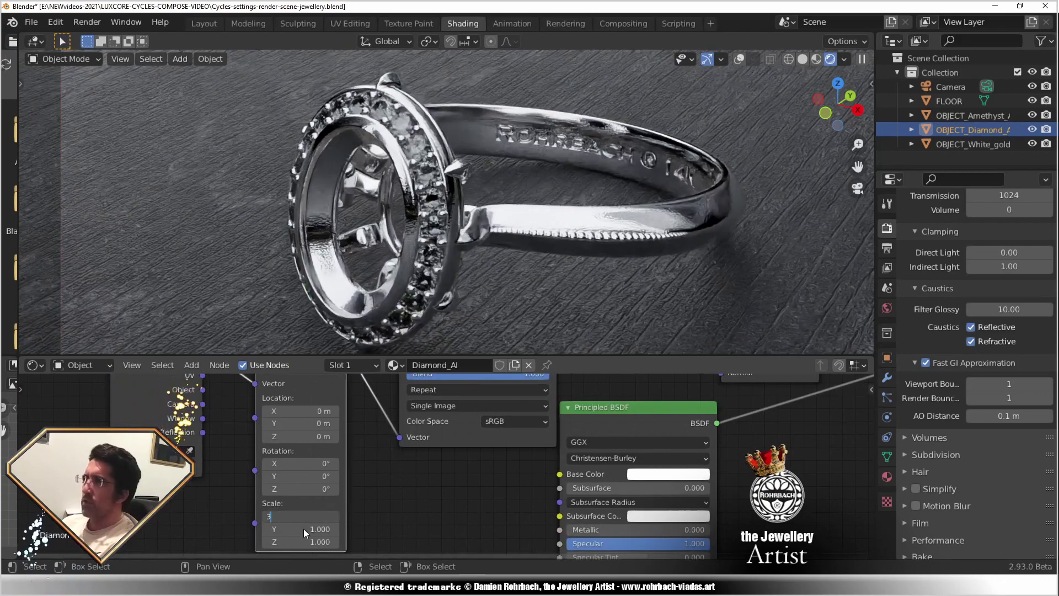
pyautogui.press('Tab')
pyautogui.write('3')
pyautogui.press('Tab')
pyautogui.write('3')
pyautogui.press('Return')
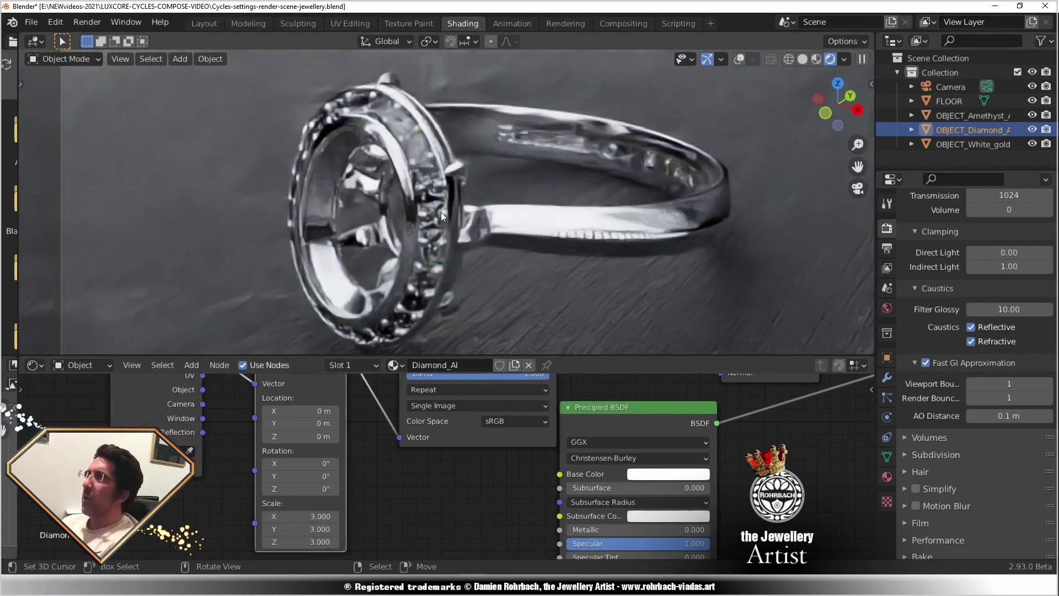
# Inspect the diamonds up close and move the Texture Coordinate, Mapping and Principled BSDF nodes apart to make room.
pyautogui.scroll(6, 437, 274)
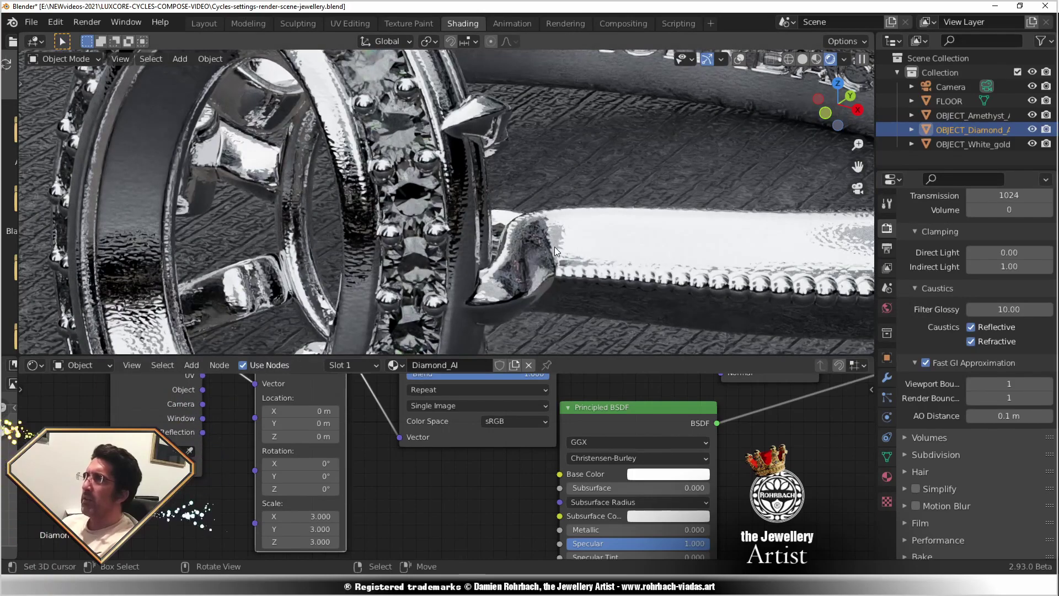
pyautogui.scroll(-2, 554, 246)
pyautogui.moveTo(152, 398); pyautogui.dragTo(67, 438)
pyautogui.moveTo(320, 391); pyautogui.dragTo(191, 431)
pyautogui.moveTo(579, 417); pyautogui.dragTo(614, 477)
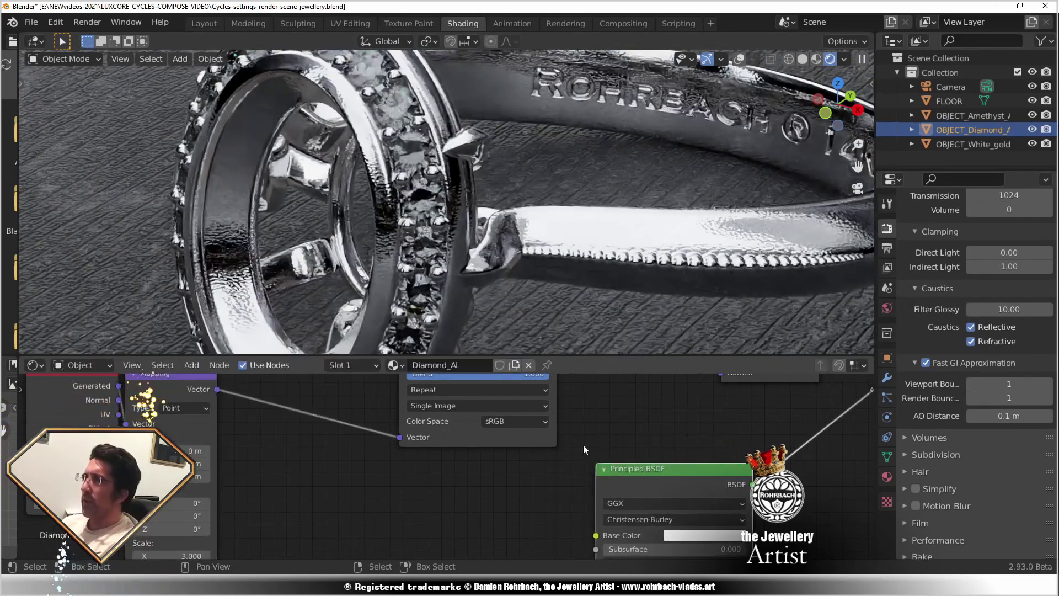
# Insert a Bright/Contrast node followed by a Hue Saturation Value node between DIFRAX-DR.png and the Glass BSDF.
pyautogui.moveTo(584, 444); pyautogui.dragTo(436, 590, button='middle')
pyautogui.click(191, 365)
pyautogui.moveTo(223, 461)
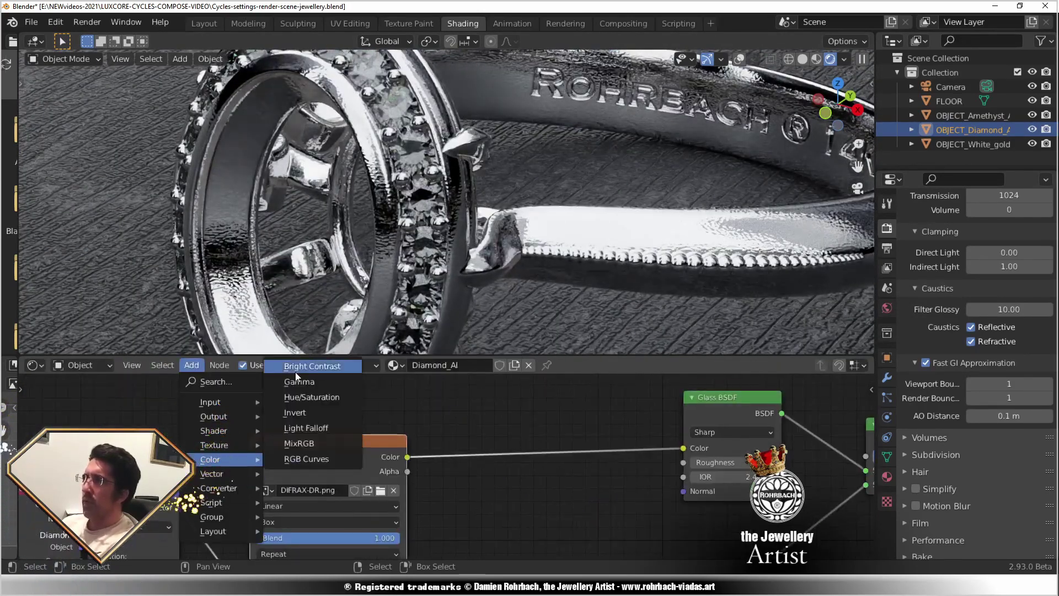
pyautogui.click(295, 370)
pyautogui.click(499, 436)
pyautogui.click(191, 364)
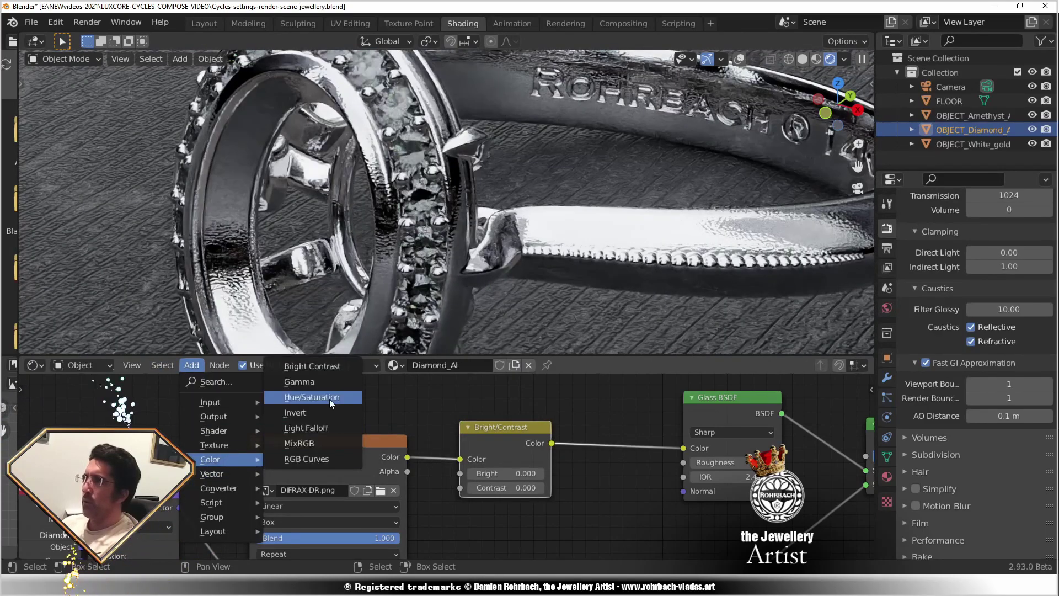
pyautogui.click(311, 396)
pyautogui.click(653, 436)
# Set Bright to 0.5 and the Hue Saturation Value node's Saturation to 3, and save the file.
pyautogui.moveTo(504, 473); pyautogui.dragTo(513, 474)
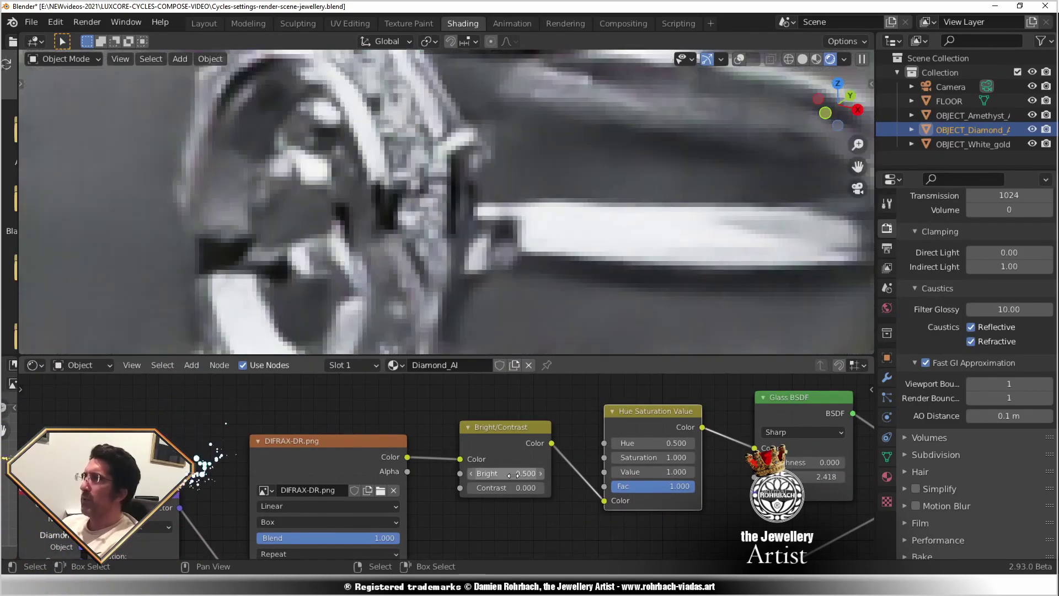
pyautogui.doubleClick(656, 457)
pyautogui.write('3')
pyautogui.press('Return')
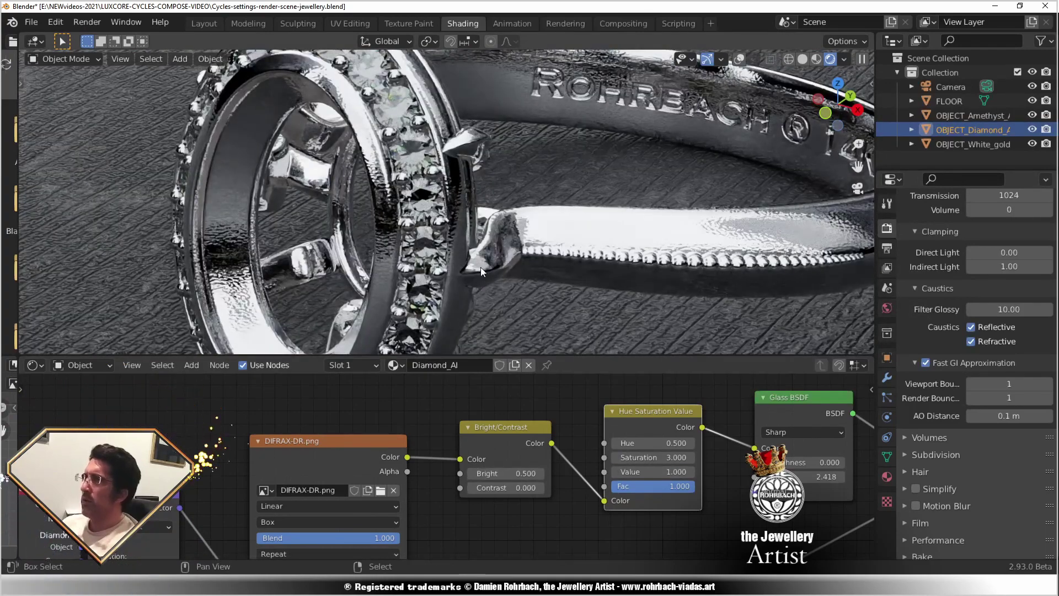
pyautogui.moveTo(481, 267); pyautogui.dragTo(552, 226, button='middle')
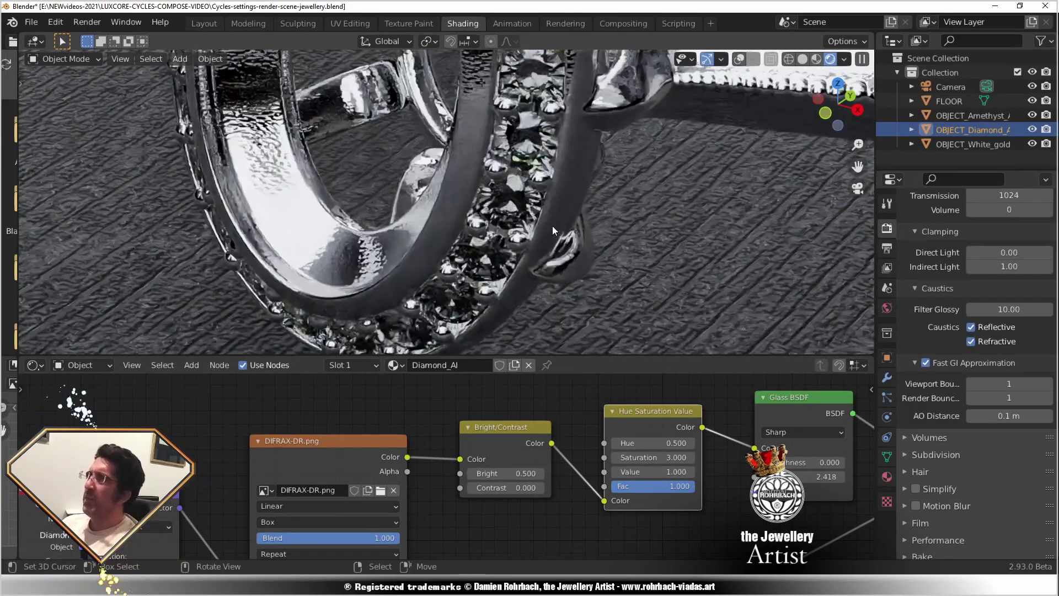
pyautogui.hotkey('ctrl', 's')
# Set Saturation to 5 and Value to 3 in the Hue Saturation Value node and save the file.
pyautogui.doubleClick(634, 457)
pyautogui.write('5')
pyautogui.press('Return')
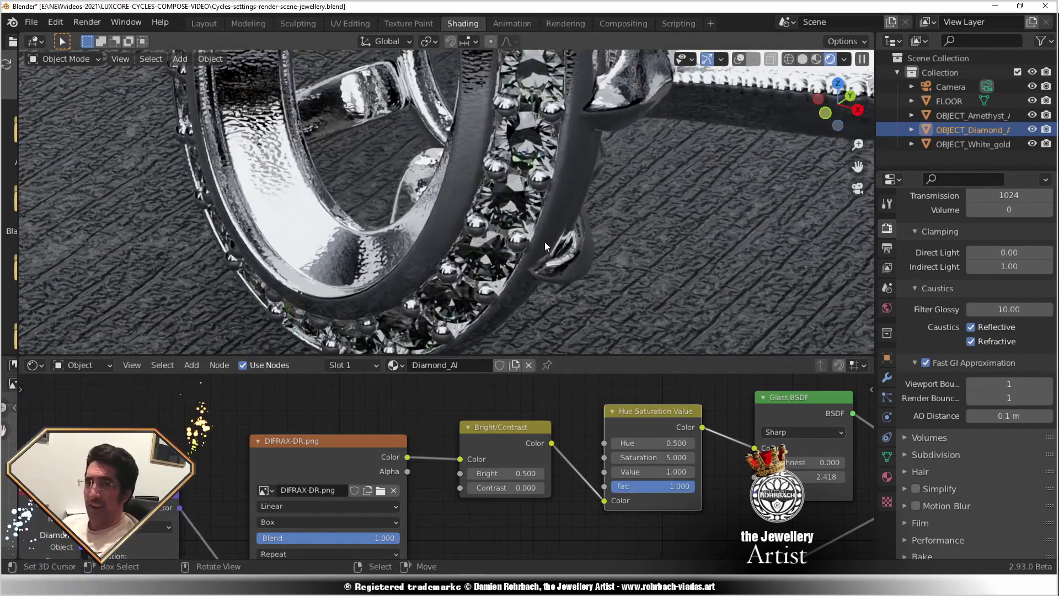
pyautogui.moveTo(666, 473); pyautogui.dragTo(696, 473)
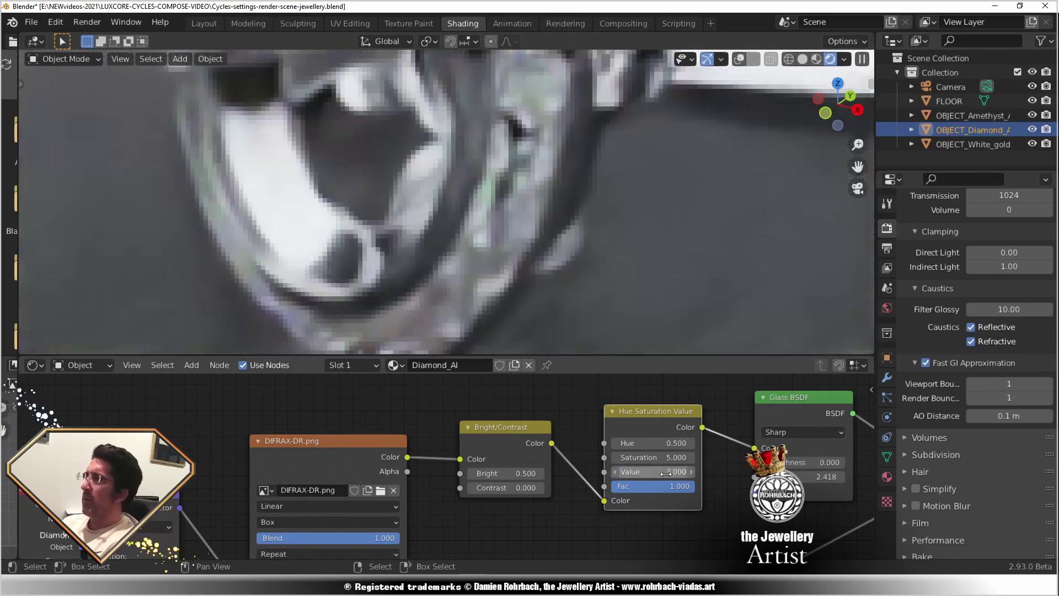
pyautogui.scroll(-4, 517, 243)
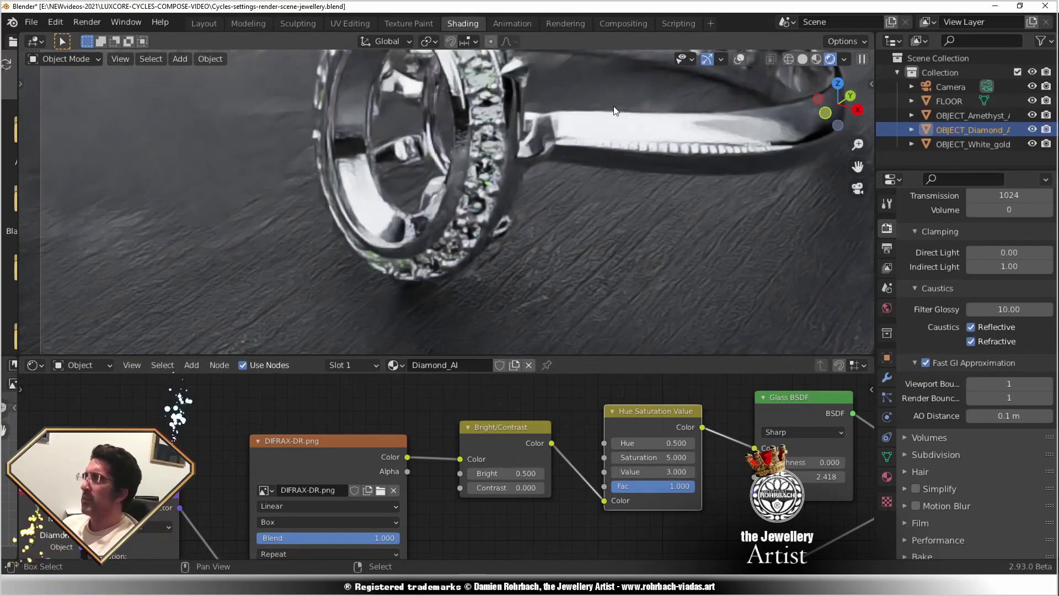
pyautogui.keyDown('shift'); pyautogui.moveTo(614, 106); pyautogui.dragTo(558, 159, button='middle'); pyautogui.keyUp('shift')
pyautogui.hotkey('ctrl', 's')
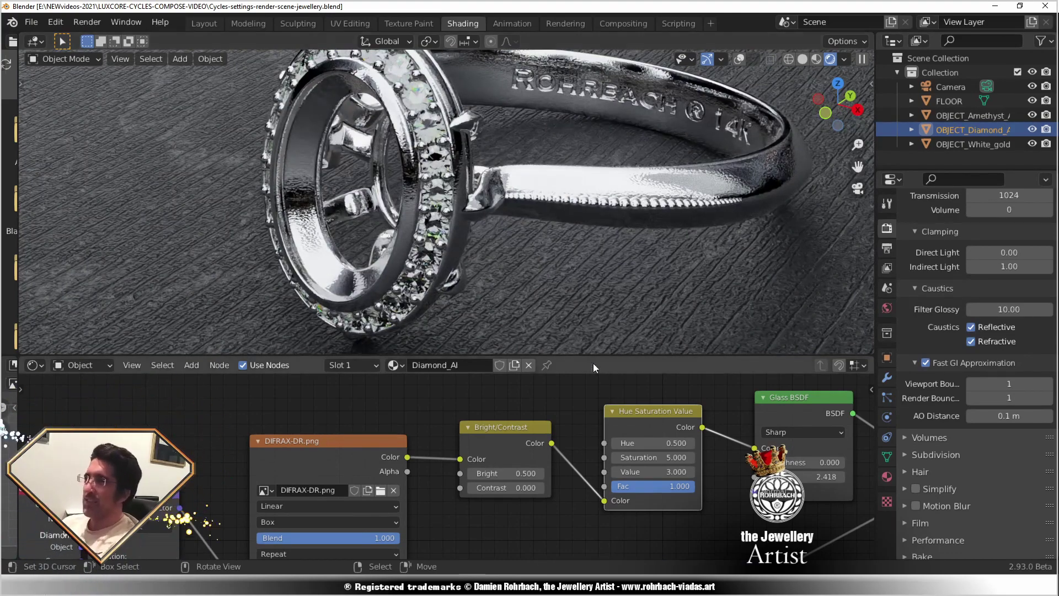
# Set Bright to 0.25 in the diamond material's Bright/Contrast node and save the file.
pyautogui.moveTo(854, 541); pyautogui.dragTo(616, 514, button='middle')
pyautogui.moveTo(568, 390); pyautogui.dragTo(546, 403)
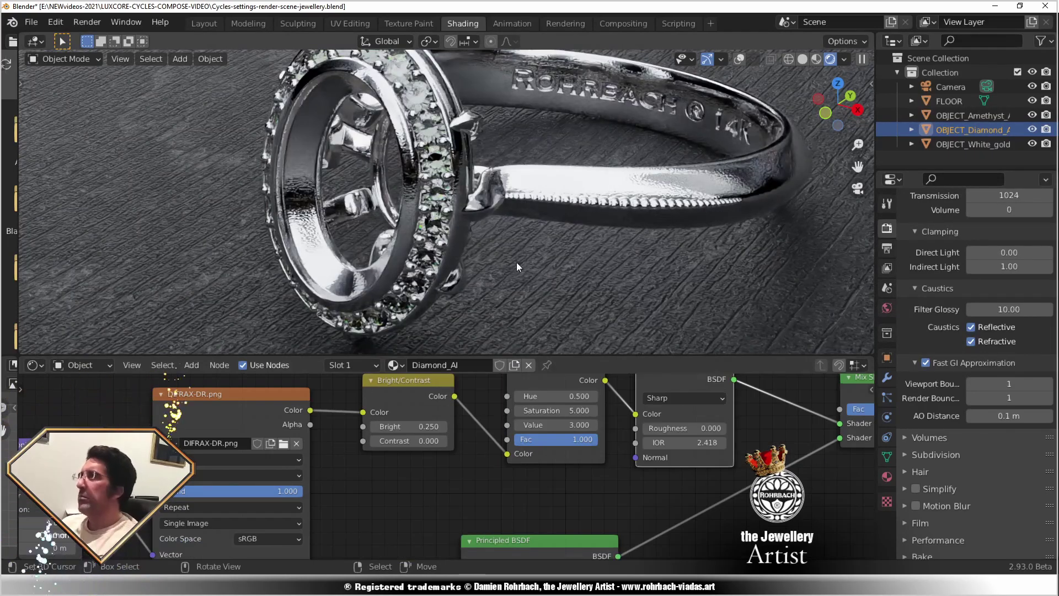
pyautogui.hotkey('ctrl', 's')
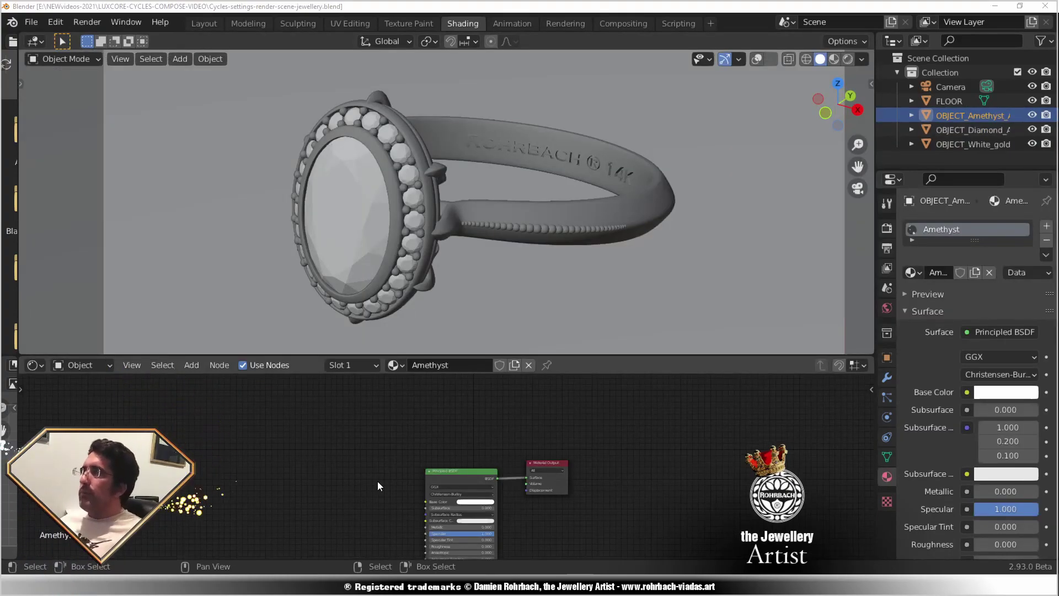
# Show the rendered view and set the Amethyst material's Principled BSDF Base Color to a pale violet.
pyautogui.click(847, 59)
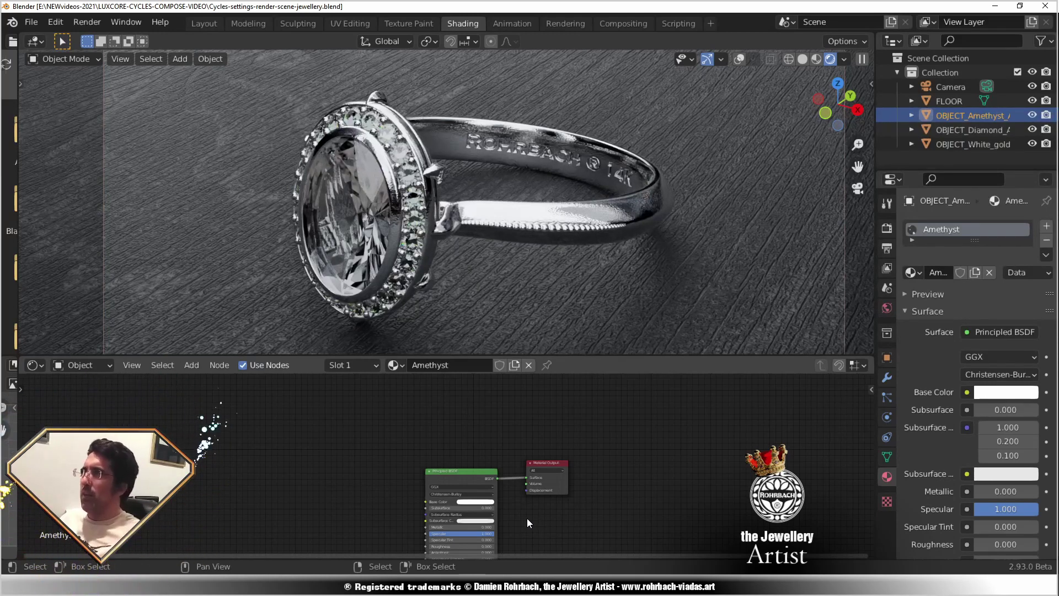
pyautogui.moveTo(538, 497); pyautogui.dragTo(504, 439, button='middle')
pyautogui.scroll(4, 505, 439)
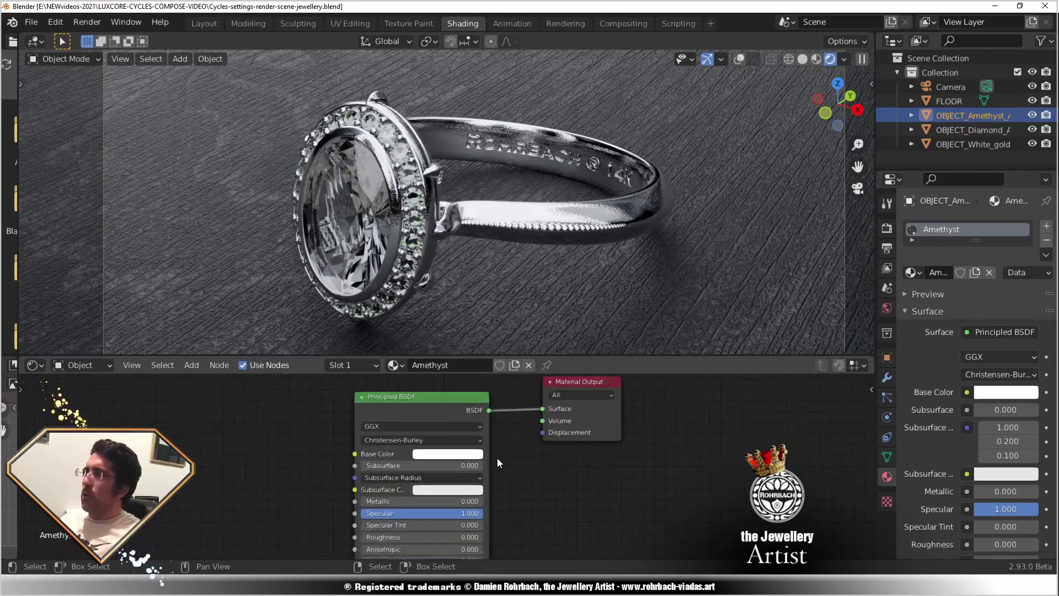
pyautogui.click(457, 453)
pyautogui.click(477, 299)
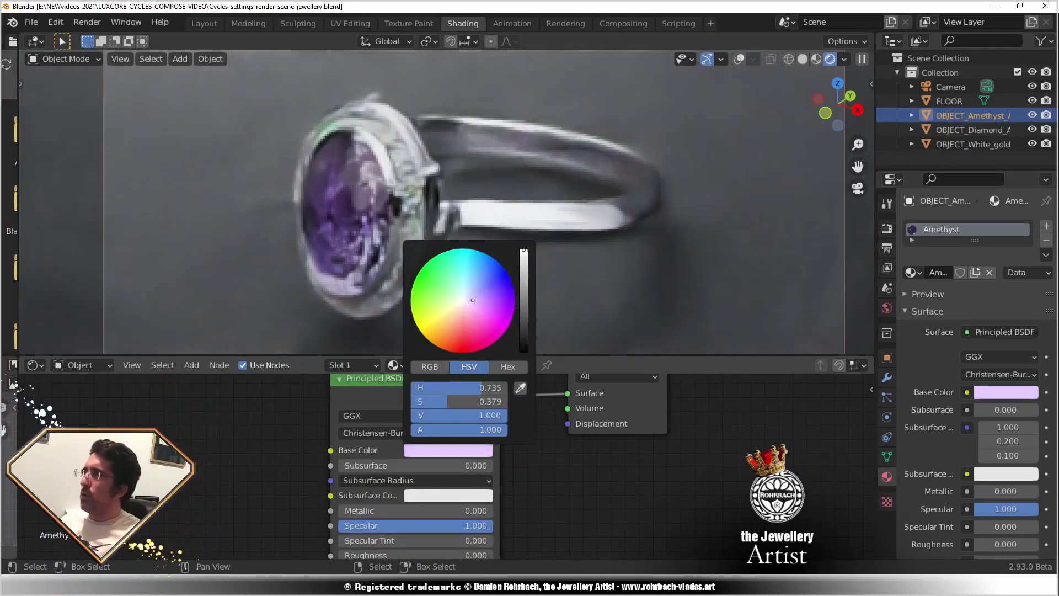
pyautogui.click(471, 301)
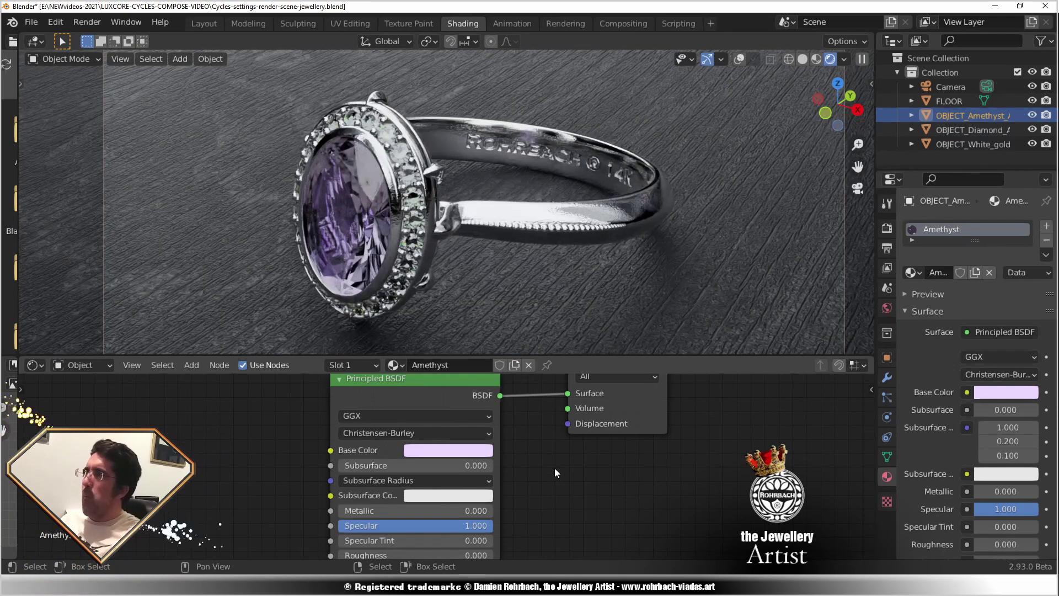
# Add a ColorRamp node before the Principled BSDF and sample the violet Base Color into its first stop.
pyautogui.moveTo(161, 457); pyautogui.dragTo(384, 454, button='middle')
pyautogui.click(216, 381)
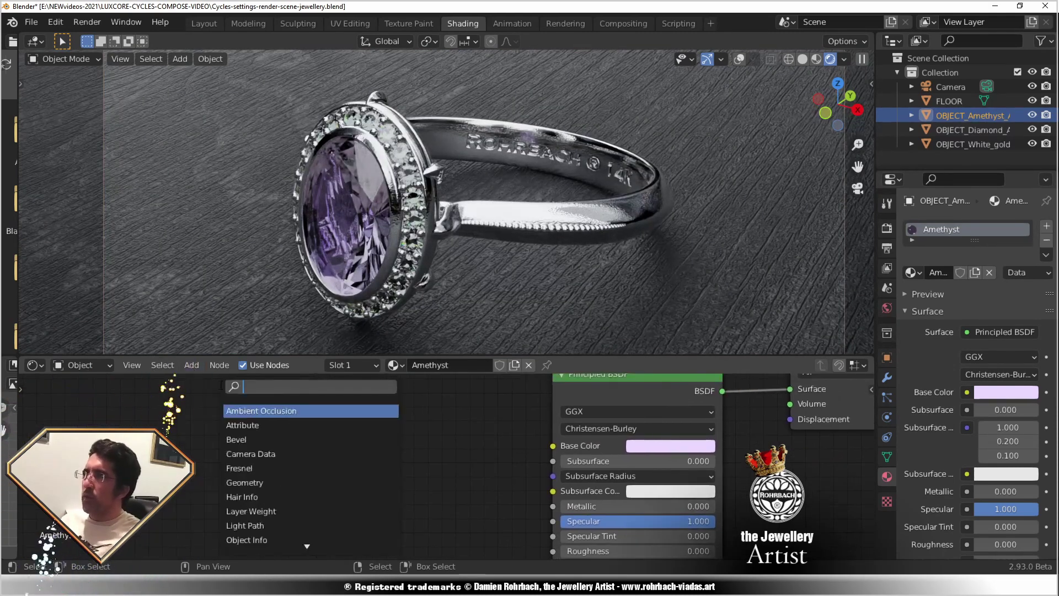
pyautogui.write('color')
pyautogui.click(281, 410)
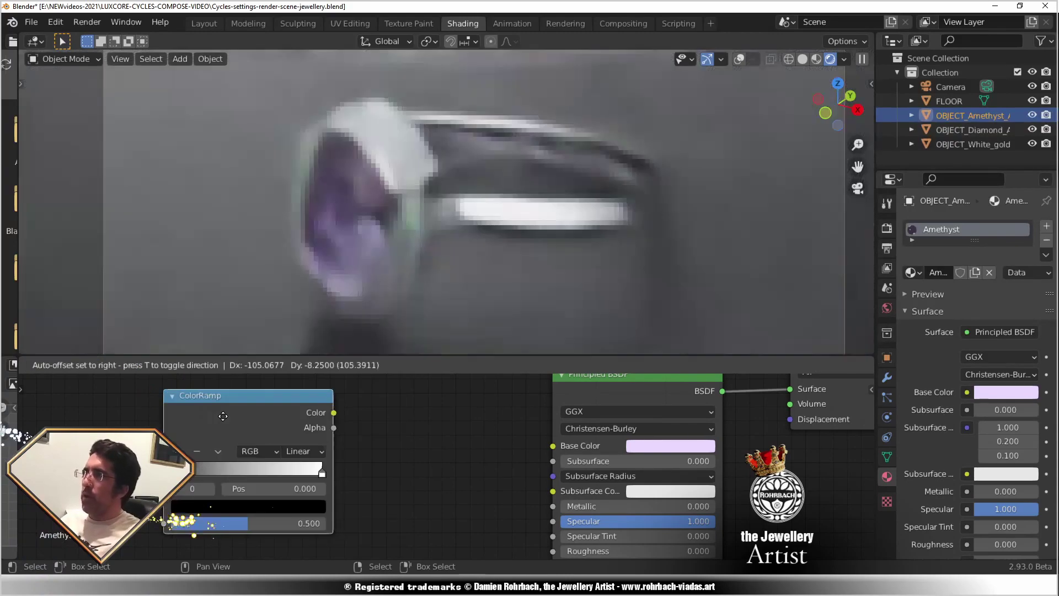
pyautogui.click(292, 504)
pyautogui.click(290, 443)
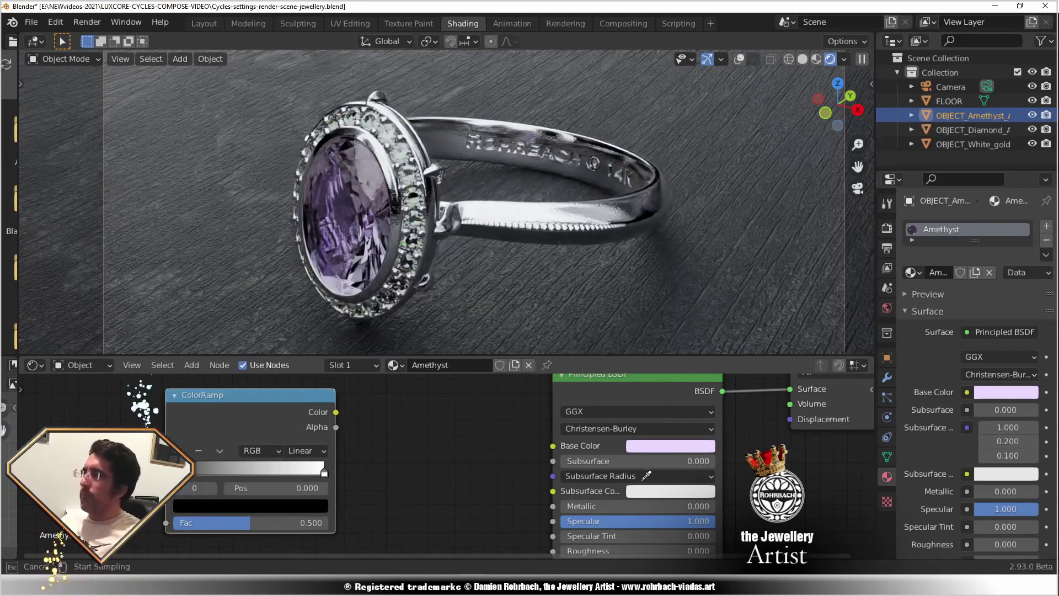
pyautogui.click(705, 445)
# Move the ColorRamp's end stop to 0.816, add a middle stop, and give the end stop a darker lavender colour.
pyautogui.moveTo(325, 473); pyautogui.dragTo(303, 472)
pyautogui.click(184, 451)
pyautogui.click(251, 505)
pyautogui.click(240, 356)
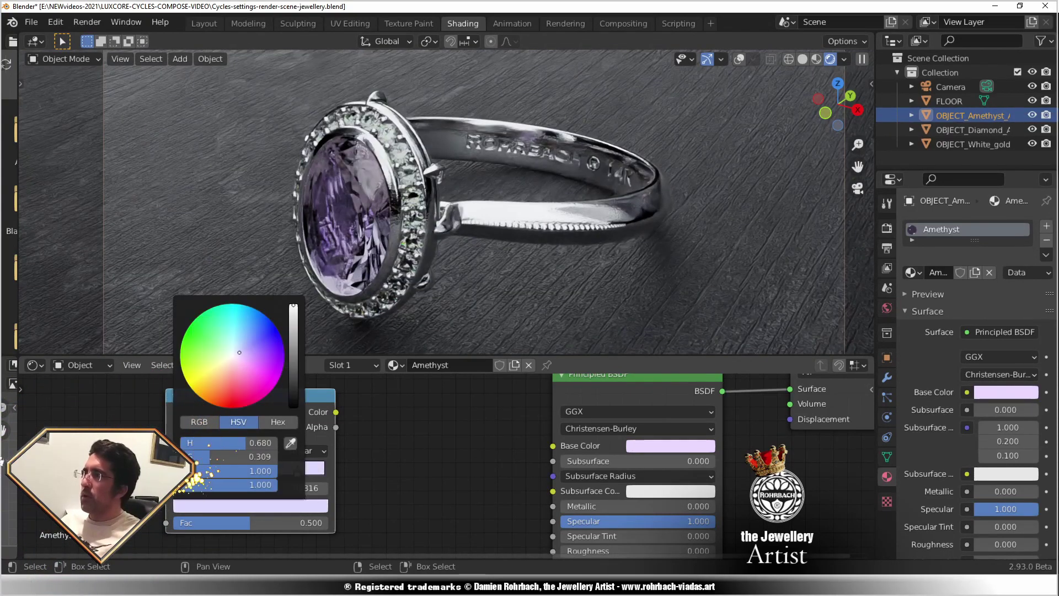
pyautogui.moveTo(291, 323); pyautogui.dragTo(294, 331)
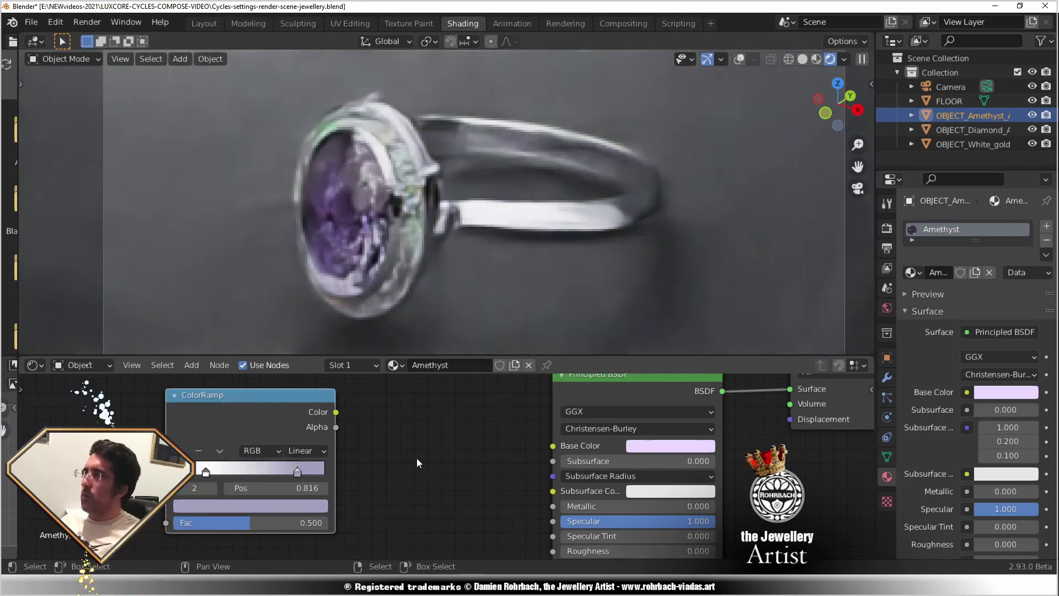
# Connect the ColorRamp to Base Color and feed its Fac from the Color output of a new Gradient Texture.
pyautogui.moveTo(336, 412); pyautogui.dragTo(554, 446)
pyautogui.moveTo(63, 370); pyautogui.dragTo(212, 372, button='middle')
pyautogui.hotkey('shift', 'a')
pyautogui.click(237, 381)
pyautogui.write('gra')
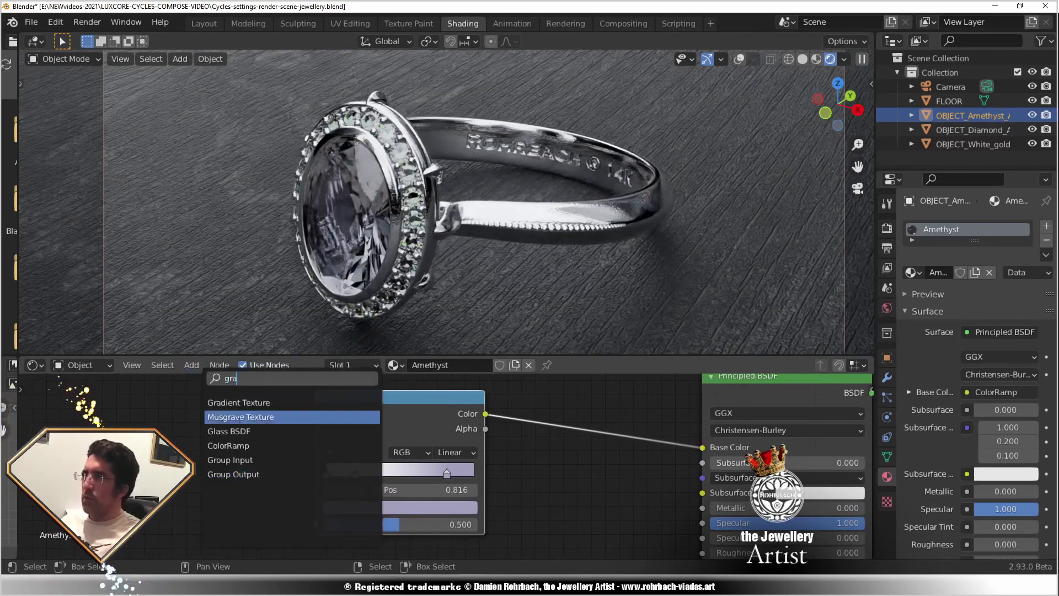
pyautogui.press('Return')
pyautogui.click(182, 457)
pyautogui.moveTo(202, 477); pyautogui.dragTo(315, 525)
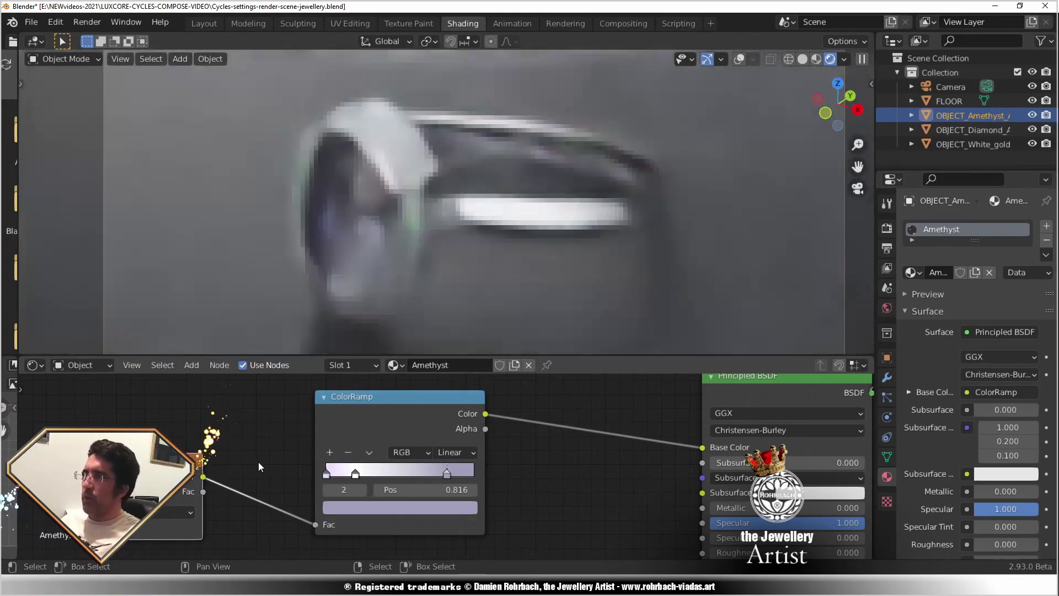
# Add a Texture Coordinate node and link its Generated output through a new Mapping node to the Gradient Texture.
pyautogui.moveTo(258, 462); pyautogui.dragTo(370, 458, button='middle')
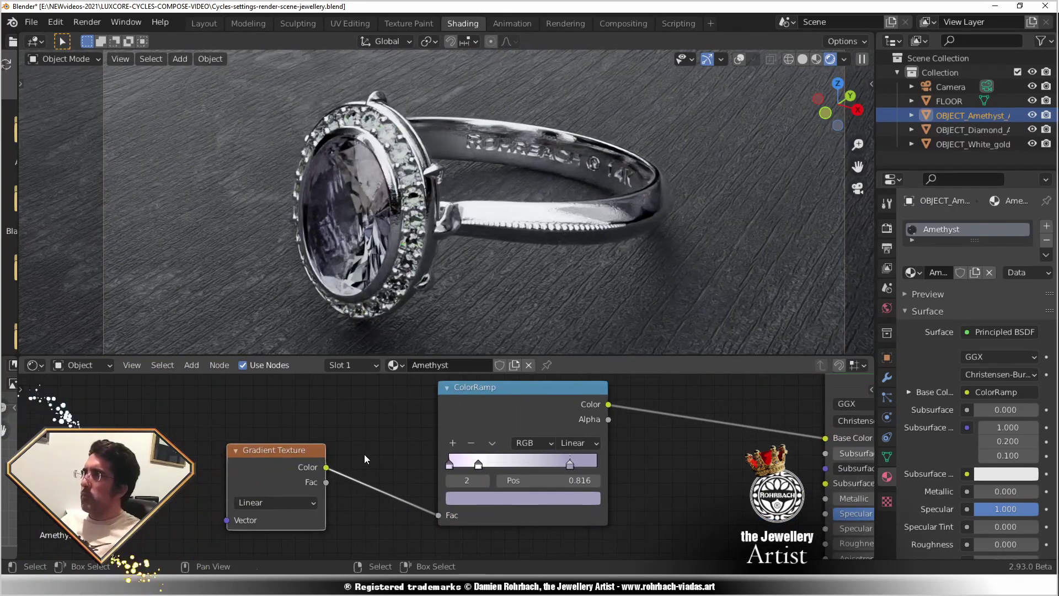
pyautogui.click(192, 365)
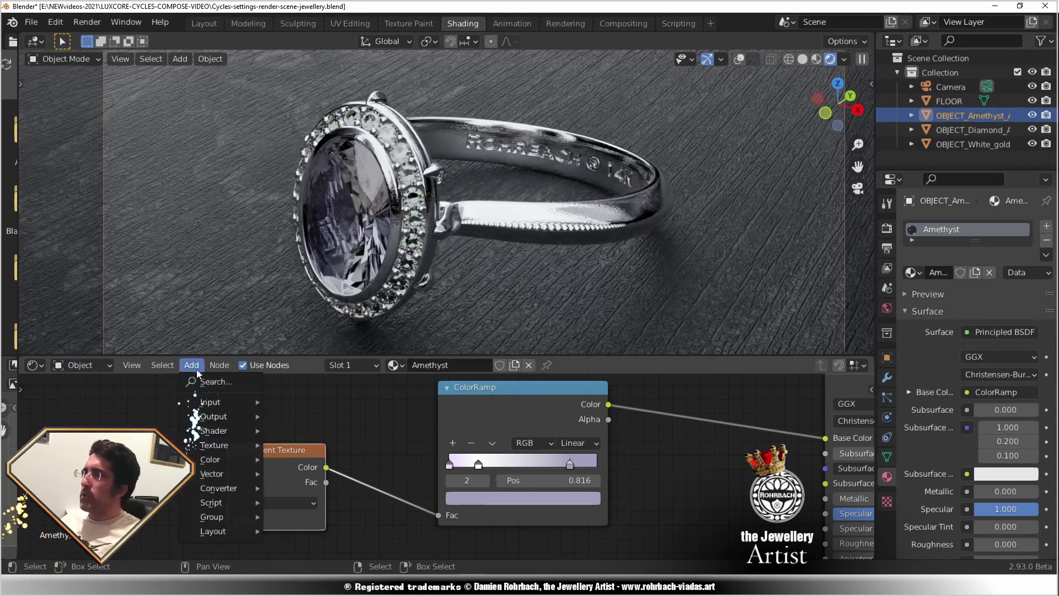
pyautogui.moveTo(210, 401)
pyautogui.click(318, 325)
pyautogui.click(247, 442)
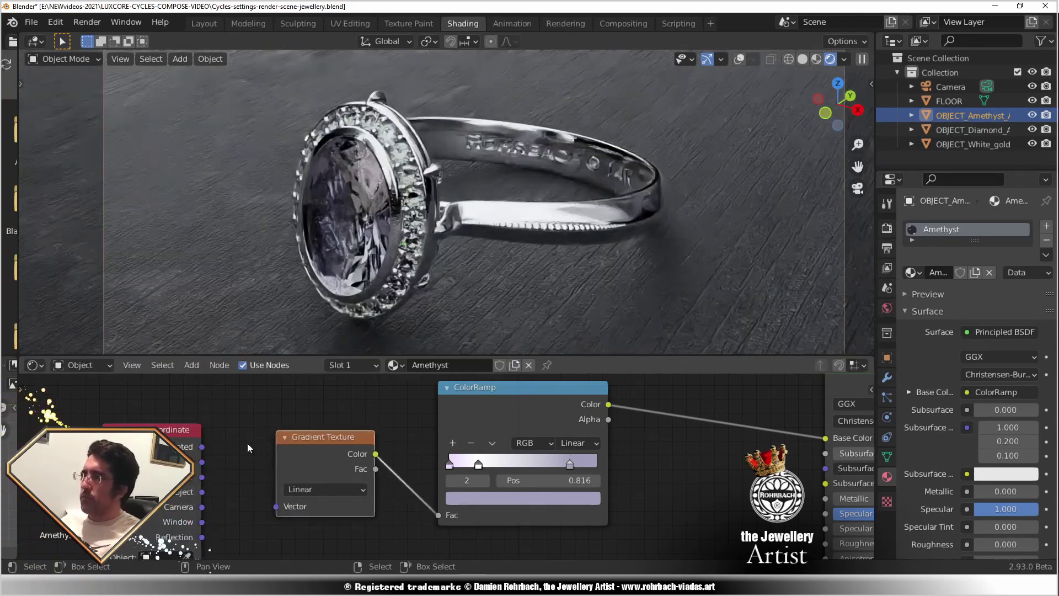
pyautogui.moveTo(201, 446); pyautogui.dragTo(276, 506)
pyautogui.click(192, 365)
pyautogui.moveTo(228, 470)
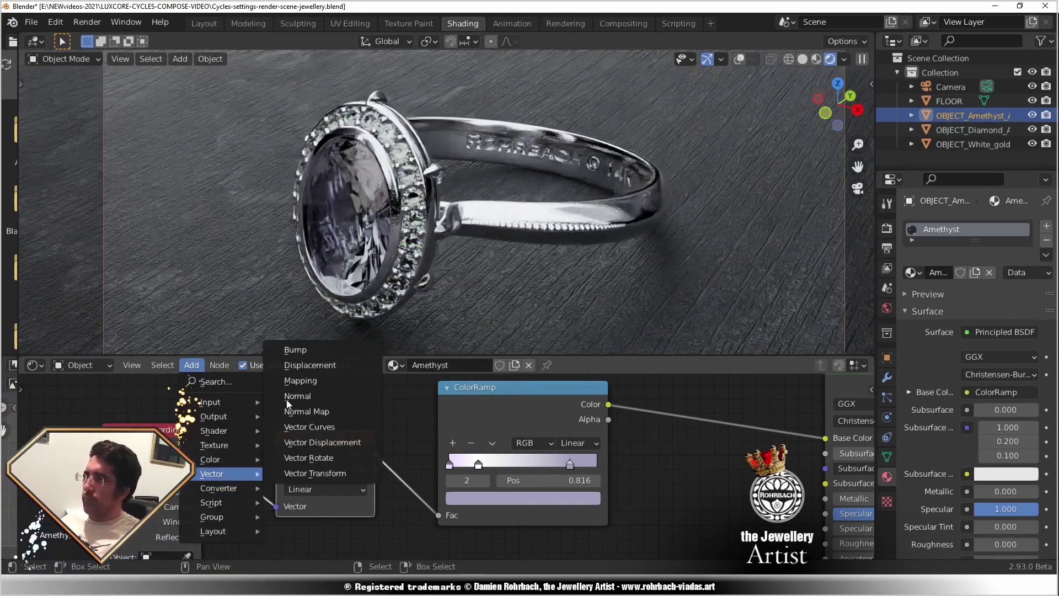
pyautogui.click(298, 319)
pyautogui.click(260, 421)
# Insert a Math node set to Modulo between the Mapping and Gradient Texture nodes.
pyautogui.click(195, 367)
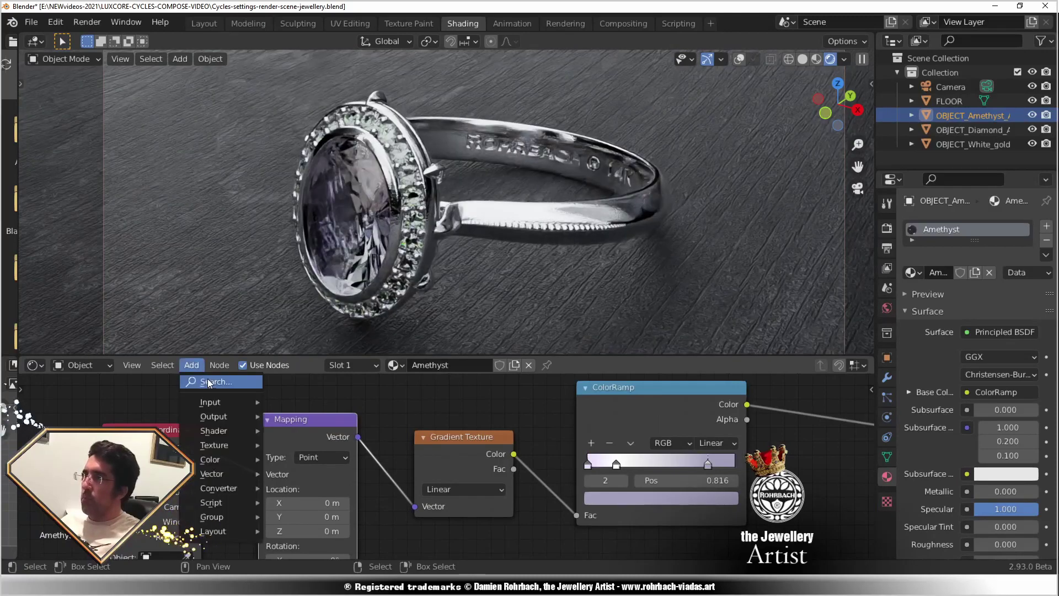
pyautogui.moveTo(218, 488)
pyautogui.click(294, 410)
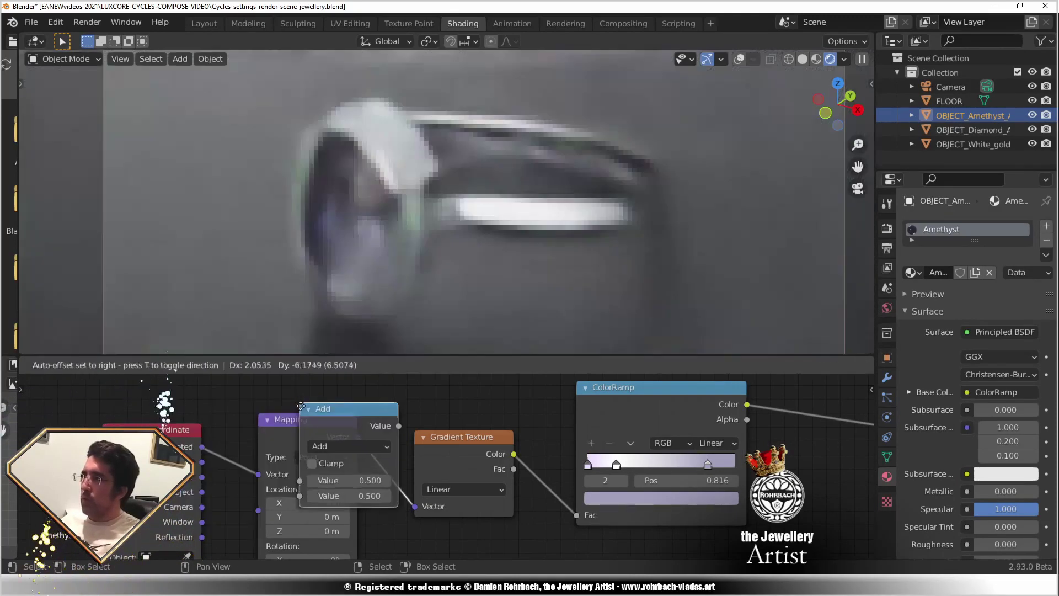
pyautogui.click(392, 455)
pyautogui.click(461, 475)
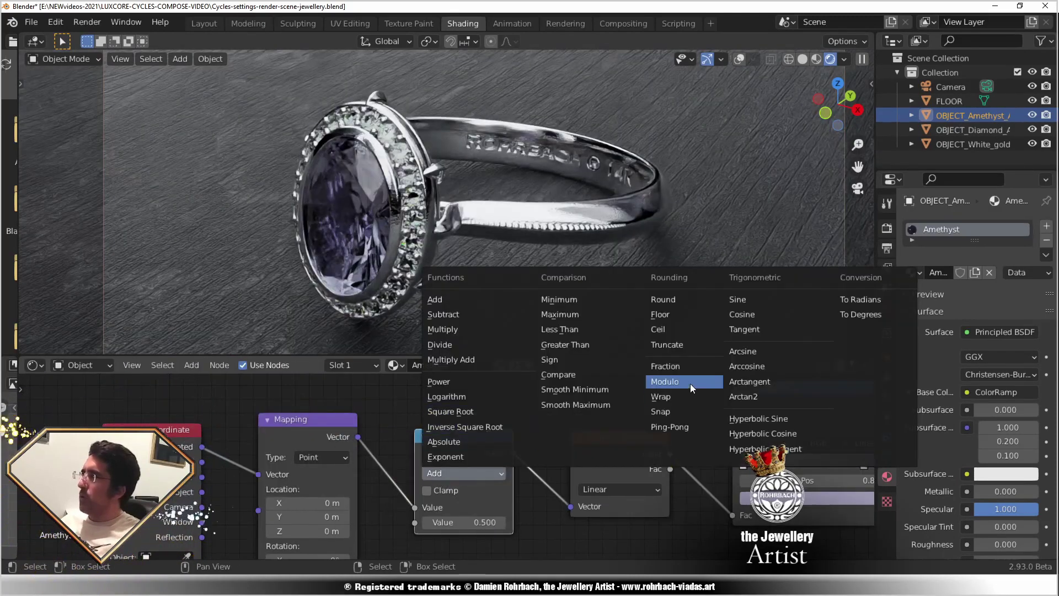
pyautogui.click(690, 383)
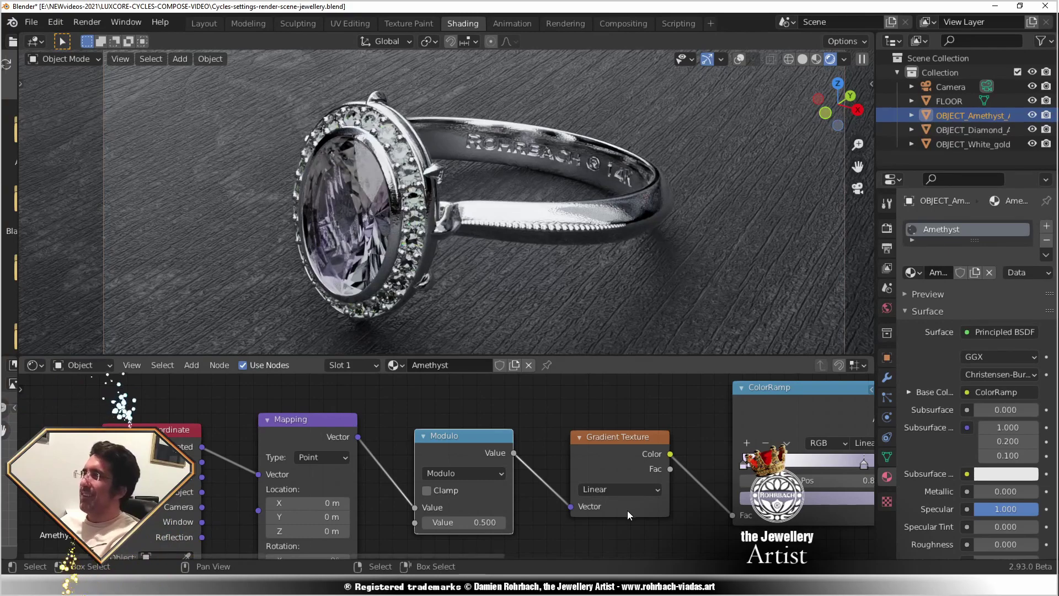
# Insert a Hue Saturation Value node between the ColorRamp and Principled BSDF and set its Saturation to 1.5.
pyautogui.moveTo(627, 511); pyautogui.dragTo(394, 503, button='middle')
pyautogui.click(191, 364)
pyautogui.moveTo(217, 463)
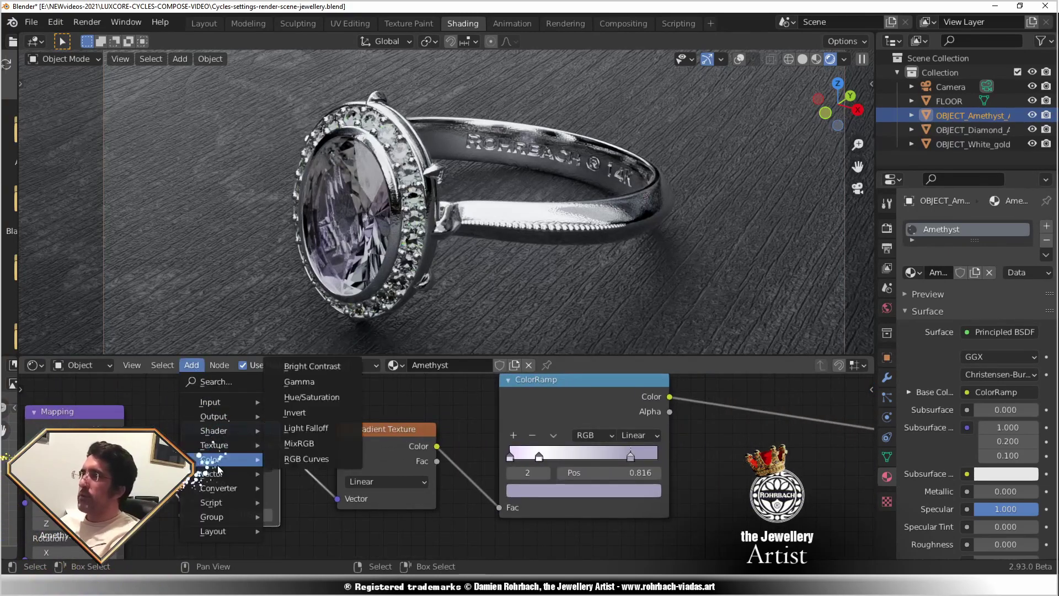
pyautogui.click(312, 397)
pyautogui.click(734, 419)
pyautogui.moveTo(778, 498); pyautogui.dragTo(465, 510, button='middle')
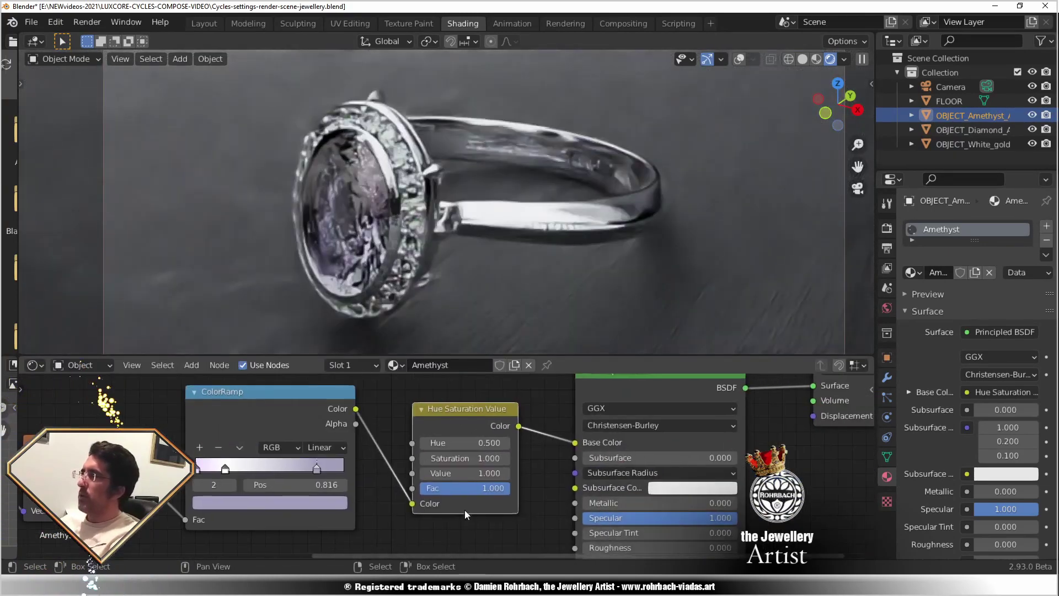
pyautogui.doubleClick(462, 458)
pyautogui.write('1.5')
pyautogui.press('Return')
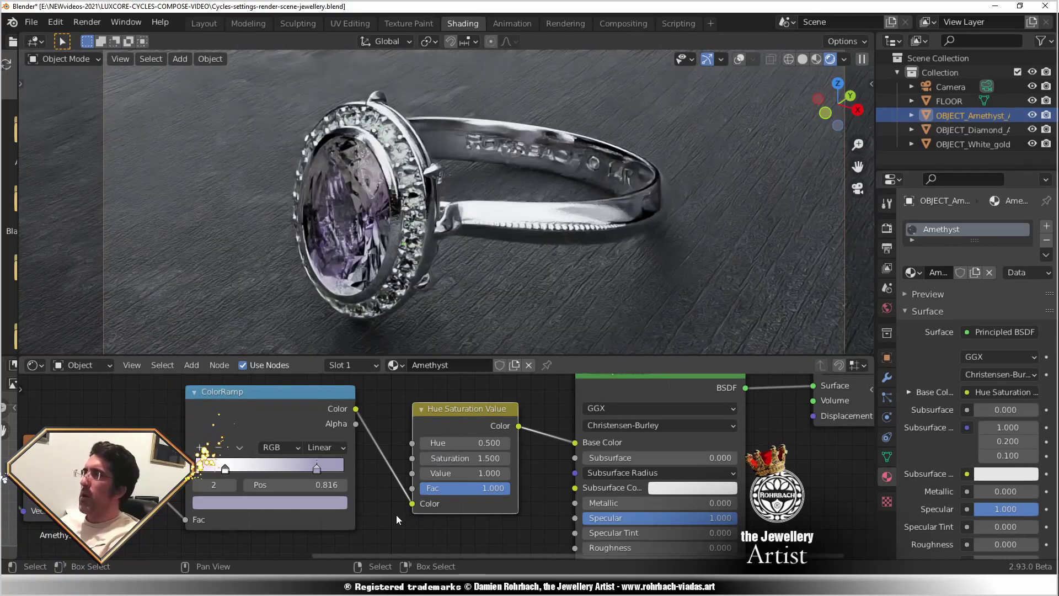
# Try a Saturation of 5 in the Hue Saturation Value node and inspect the amethyst up close.
pyautogui.doubleClick(467, 455)
pyautogui.write('5')
pyautogui.press('Return')
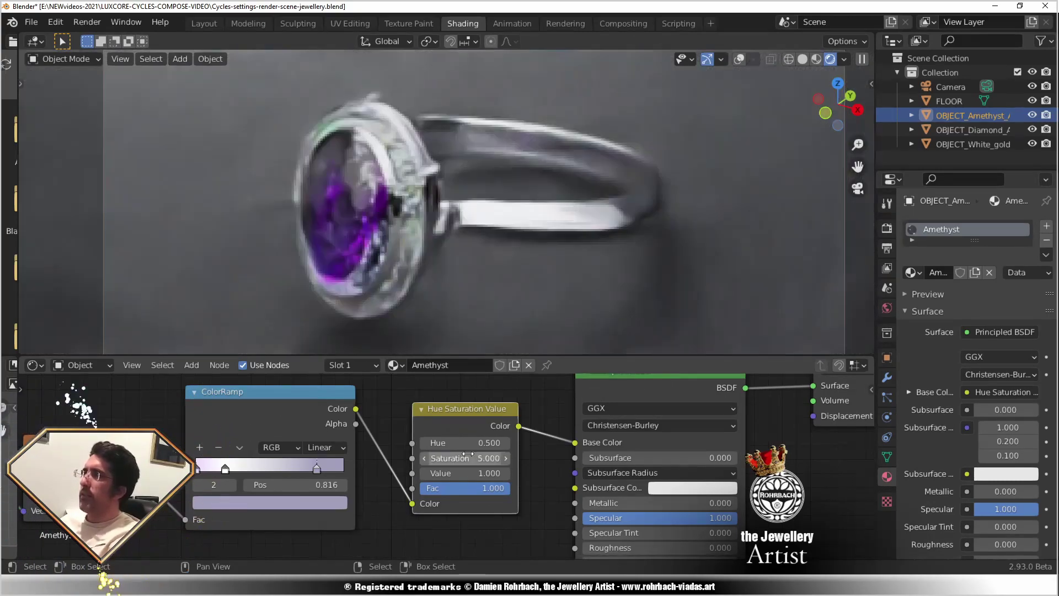
pyautogui.scroll(2, 314, 259)
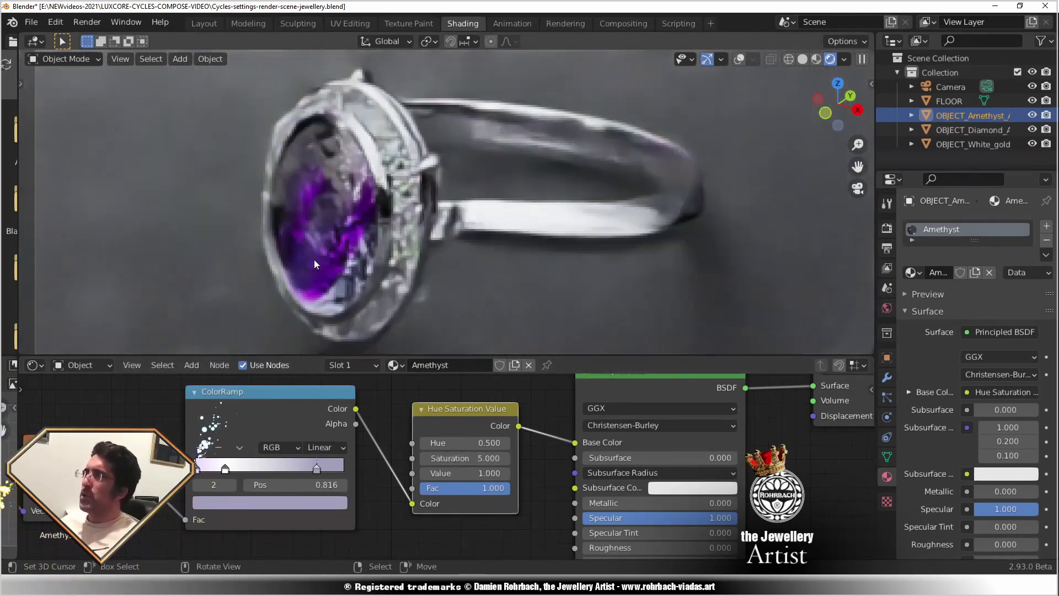
pyautogui.scroll(5, 455, 260)
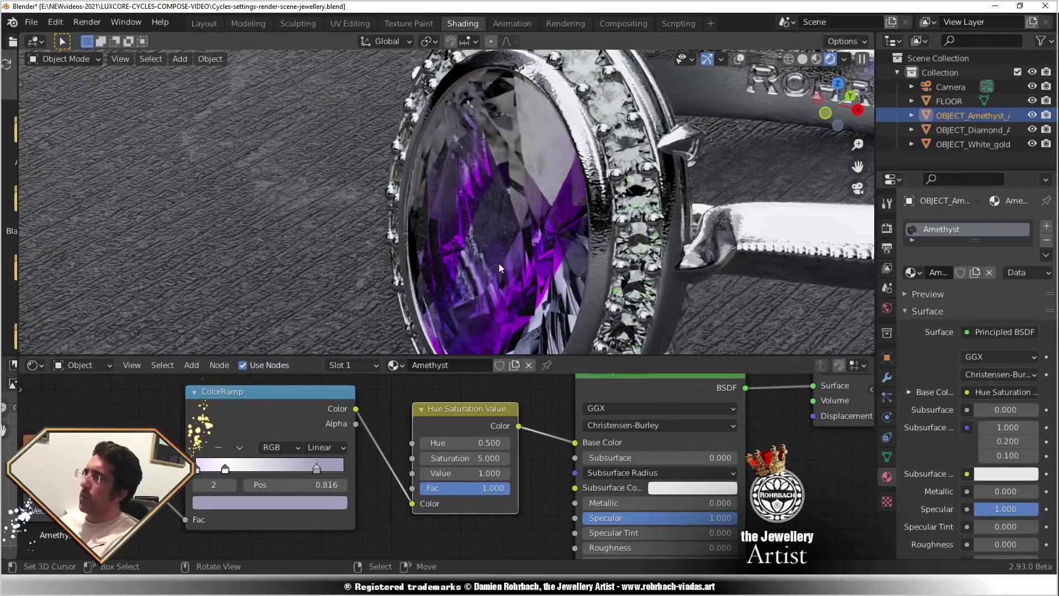
# Move the Modulo and Gradient Texture nodes aside and feed the ColorRamp's Fac from a new Musgrave Texture's Height.
pyautogui.moveTo(64, 457); pyautogui.dragTo(360, 422, button='middle')
pyautogui.moveTo(359, 421); pyautogui.dragTo(337, 541)
pyautogui.moveTo(221, 422); pyautogui.dragTo(176, 543)
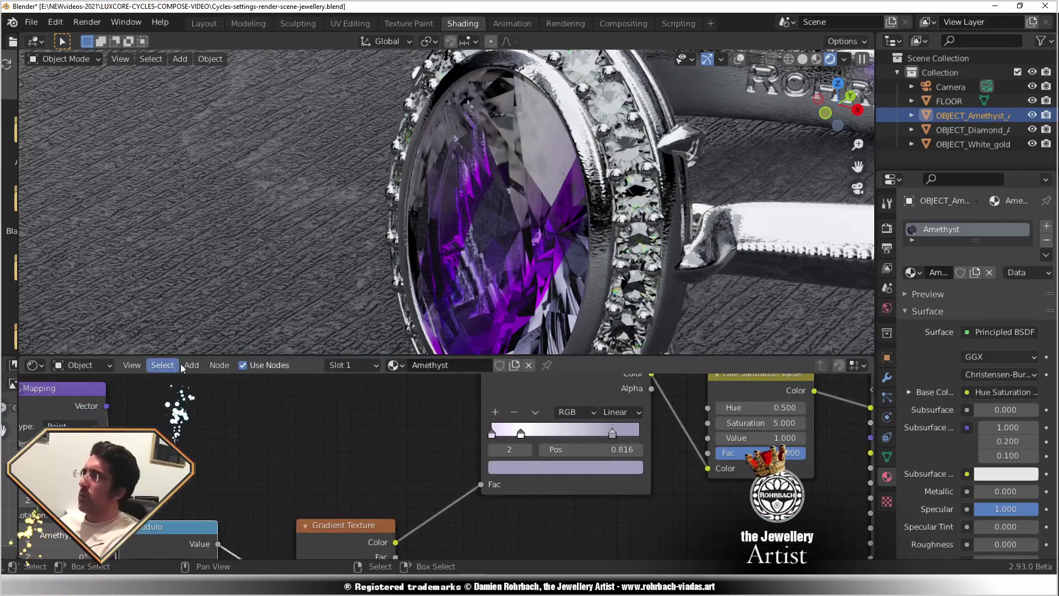
pyautogui.click(191, 364)
pyautogui.moveTo(223, 446)
pyautogui.click(284, 353)
pyautogui.click(358, 388)
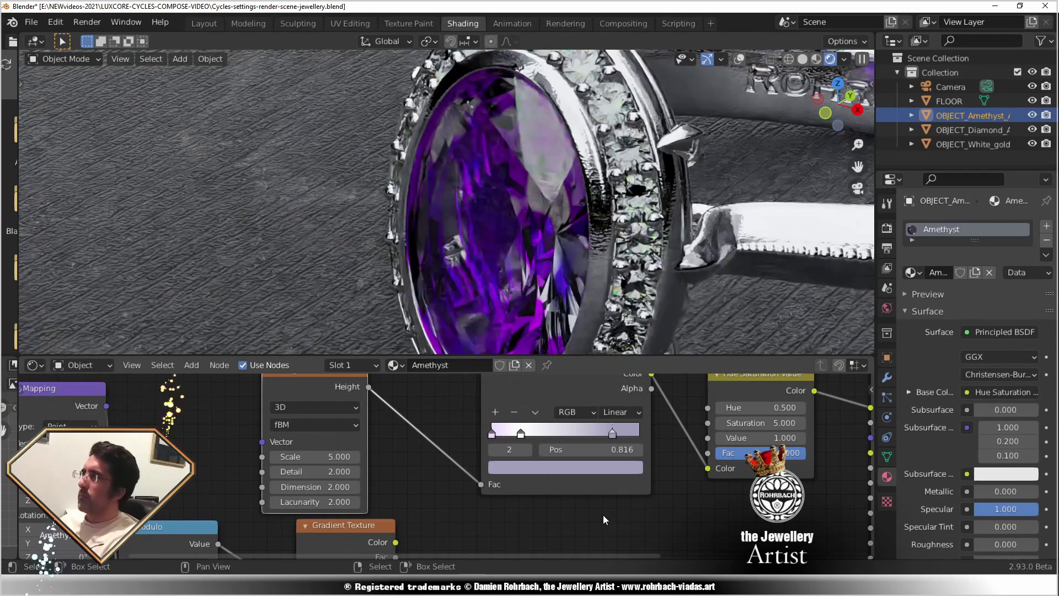
# Try a Scale of 3 on the Musgrave Texture and change it to 4.
pyautogui.click(313, 461)
pyautogui.write('3')
pyautogui.press('Return')
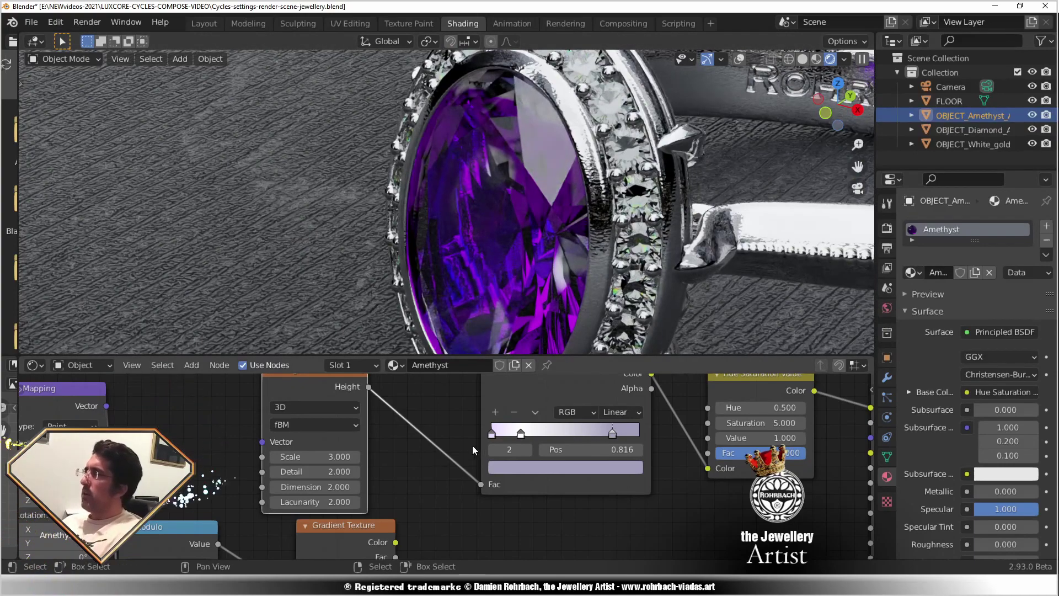
pyautogui.click(325, 454)
pyautogui.write('4')
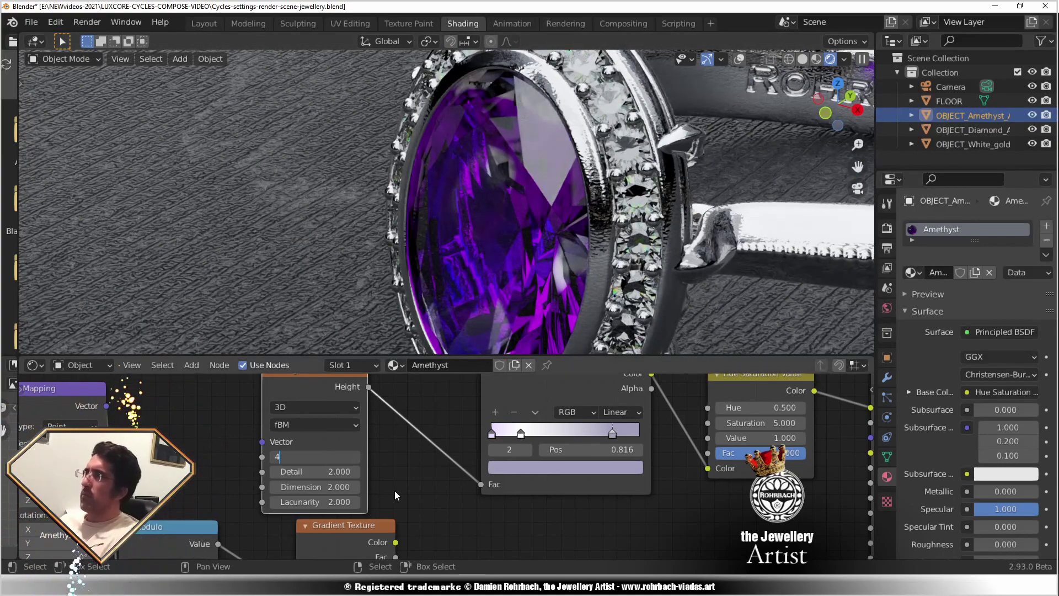
pyautogui.press('Return')
# Set Saturation to 1.5 and Value to 0.7 in the amethyst's Hue Saturation Value node.
pyautogui.moveTo(591, 494); pyautogui.dragTo(286, 526, button='middle')
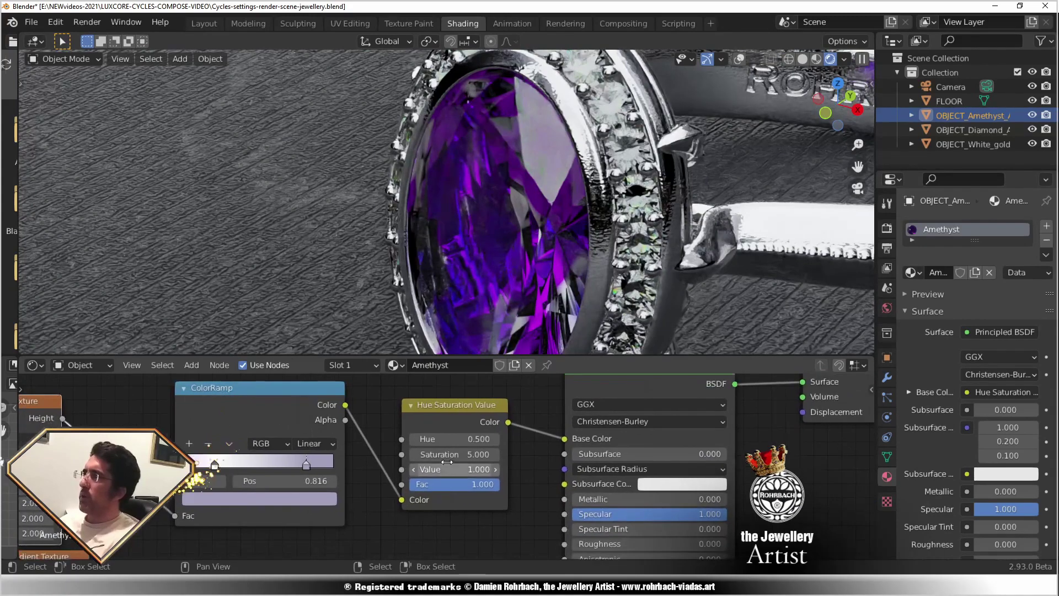
pyautogui.click(457, 459)
pyautogui.write('1.5')
pyautogui.press('Return')
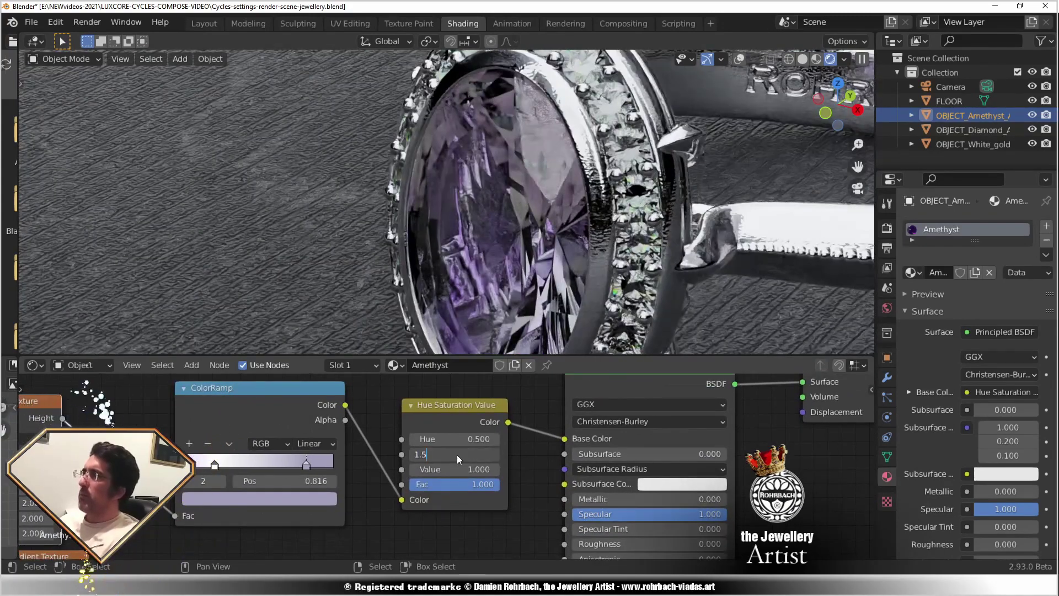
pyautogui.moveTo(464, 470); pyautogui.dragTo(442, 470)
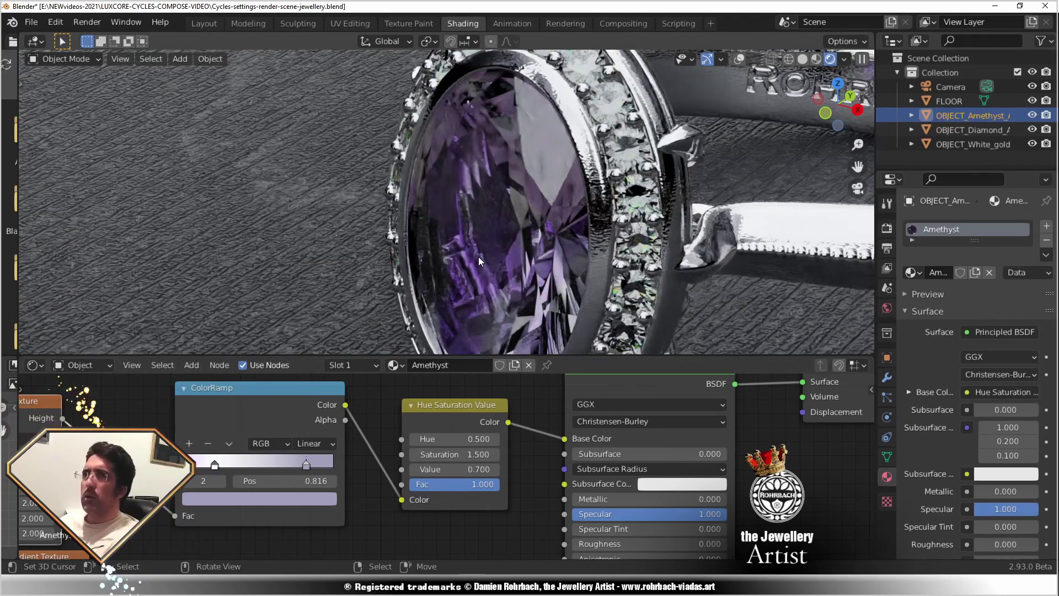
# Tint the amethyst ColorRamp's stop at 0.200 pale pink and darken its stop at 0.816 to a dark grey-violet.
pyautogui.click(251, 499)
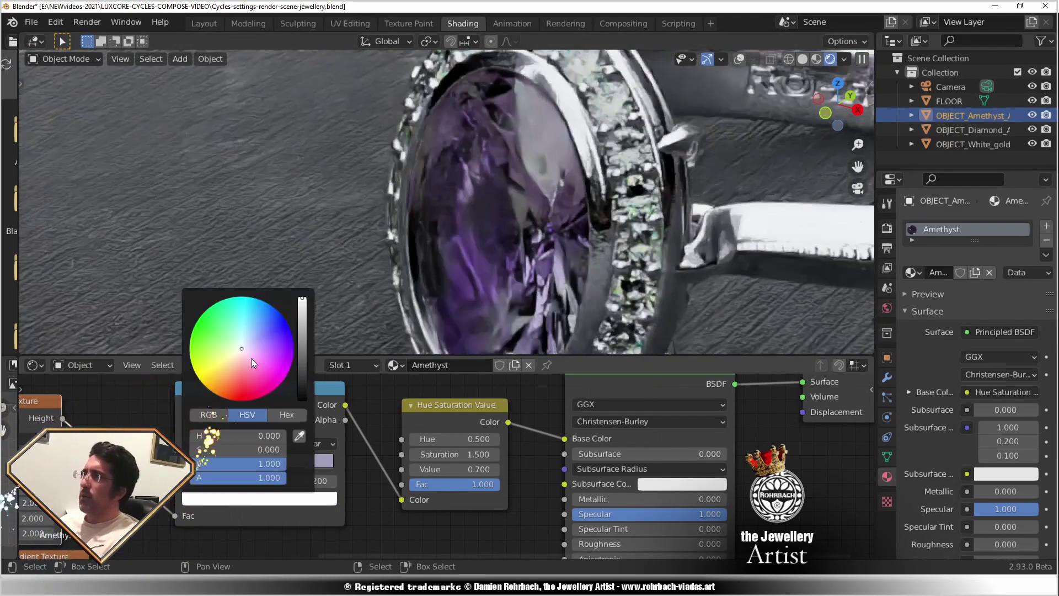
pyautogui.click(246, 354)
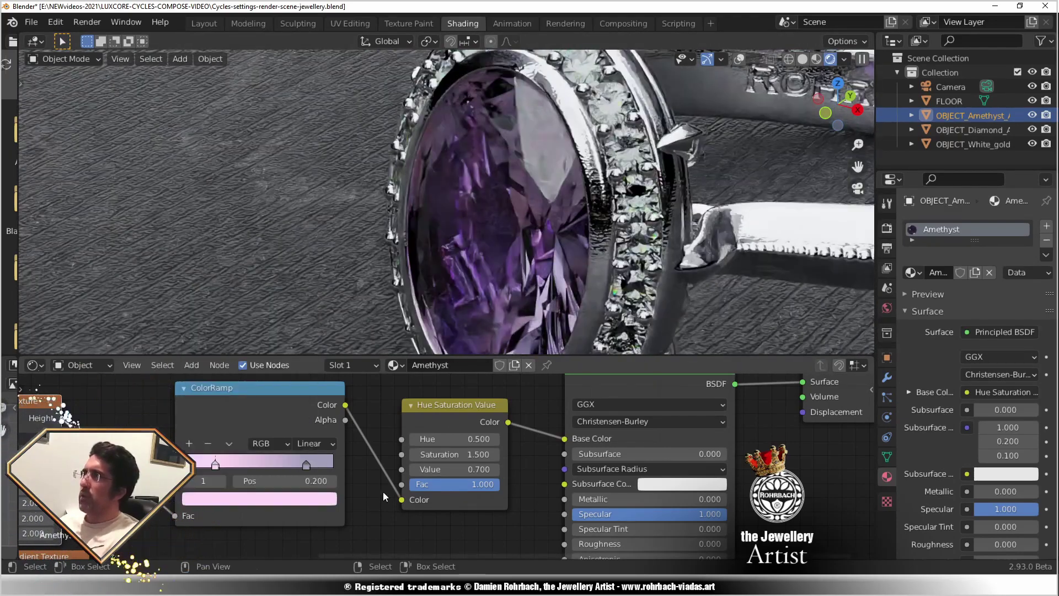
pyautogui.click(251, 499)
pyautogui.moveTo(302, 300); pyautogui.dragTo(275, 355)
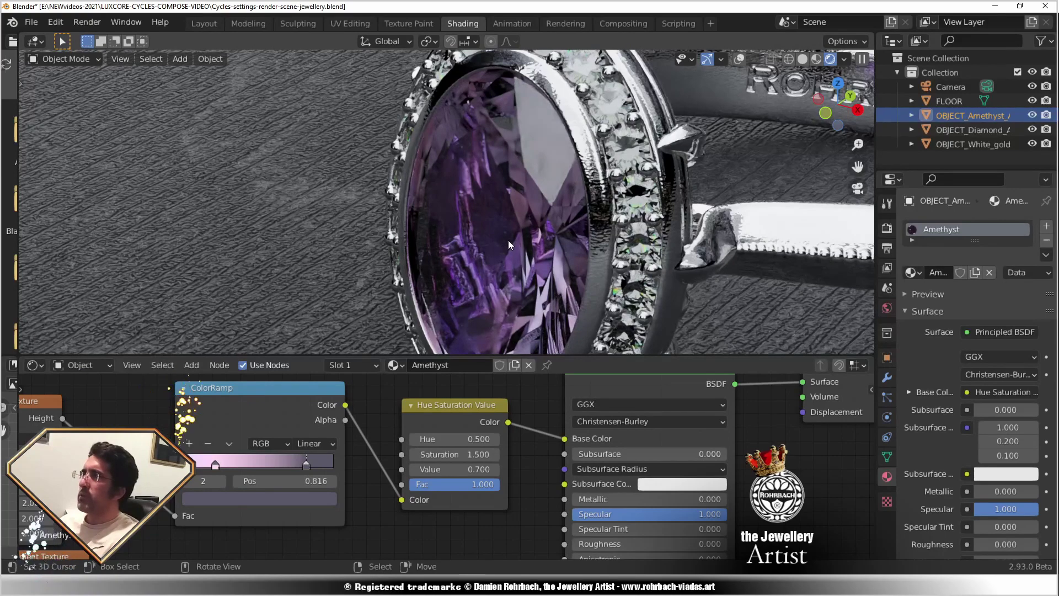
# Save the file and view the whole ring through the camera.
pyautogui.scroll(-2, 508, 240)
pyautogui.scroll(-3, 508, 240)
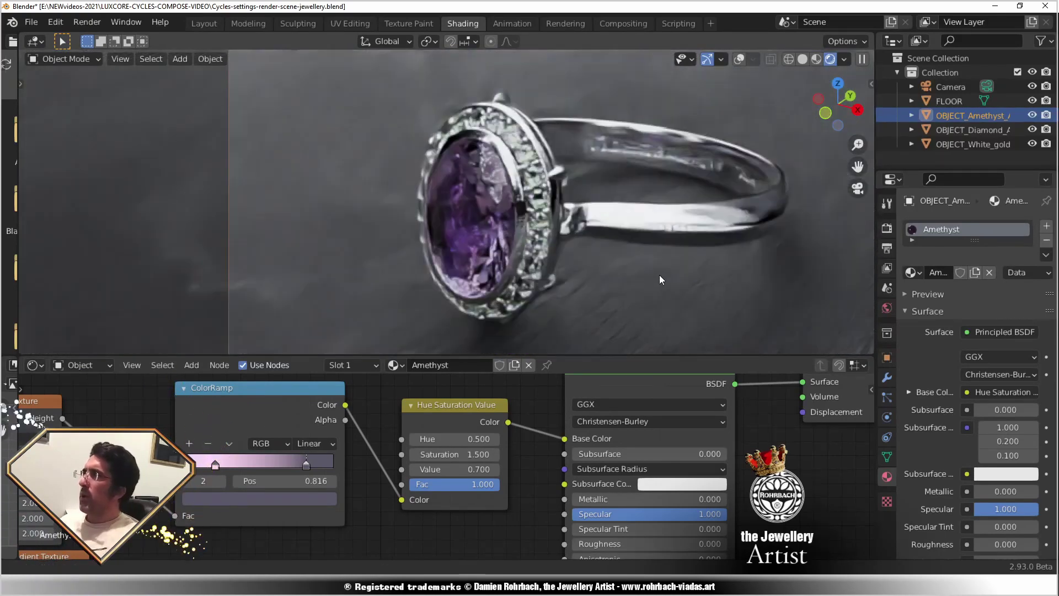
pyautogui.hotkey('ctrl', 's')
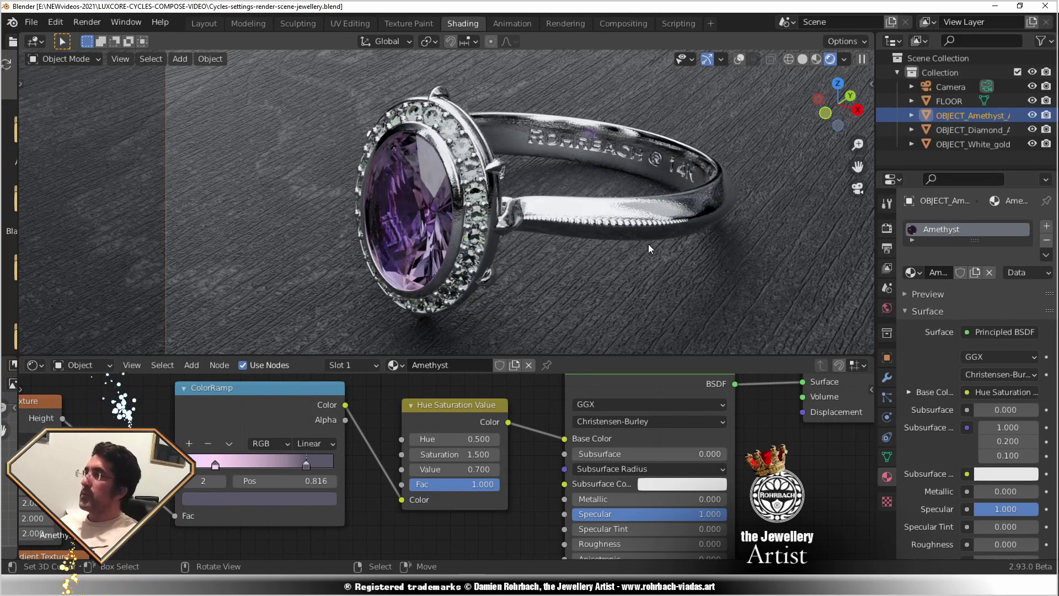
pyautogui.press('KP_0')
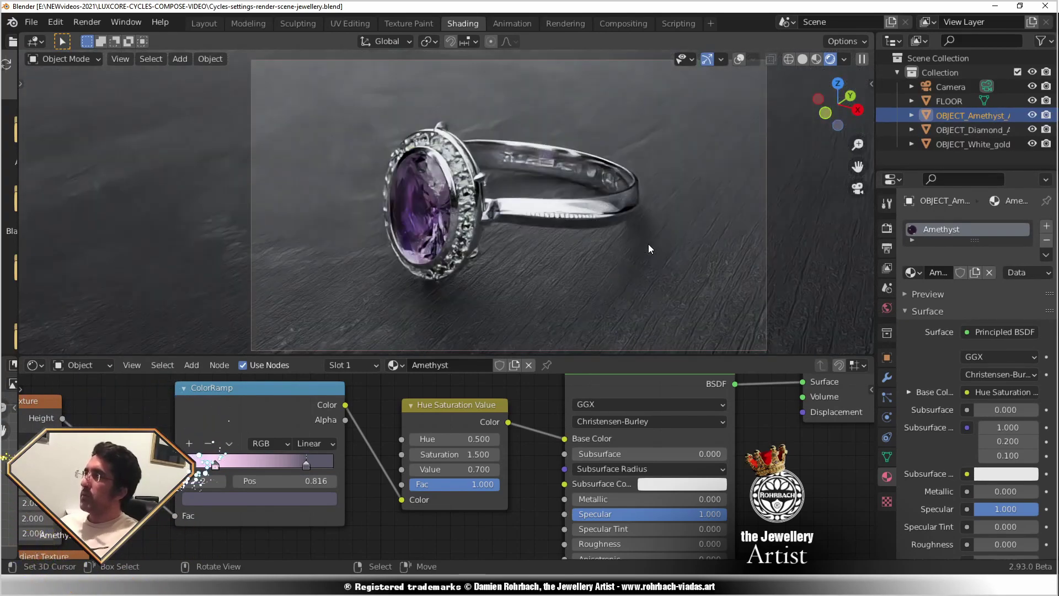
pyautogui.hotkey('ctrl', 's')
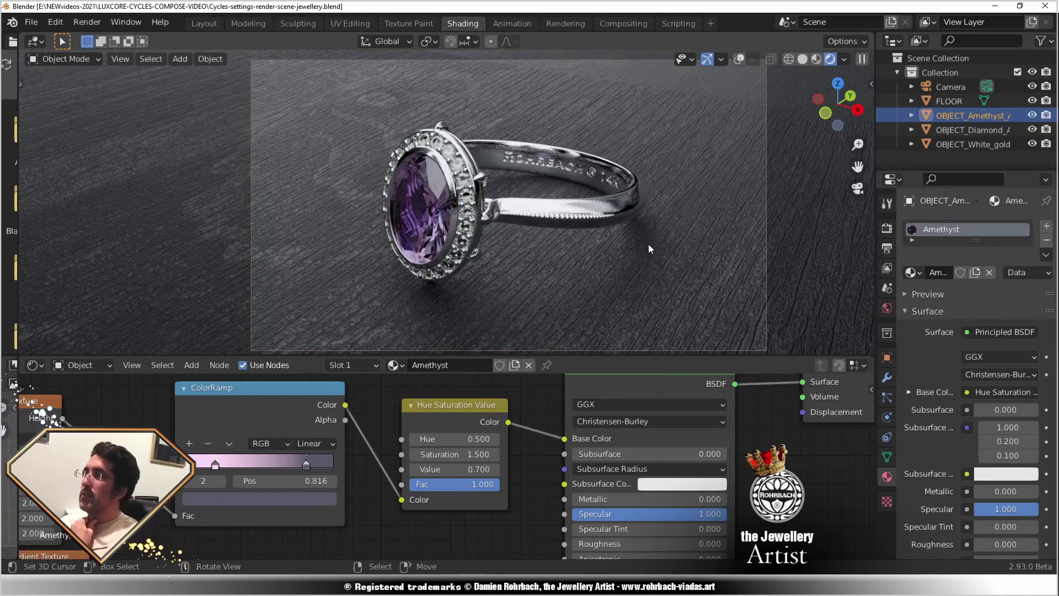
# Search the add-on preferences for luxcore and examine the LuxCore add-on's version and GPU settings.
pyautogui.scroll(-4, 408, 380)
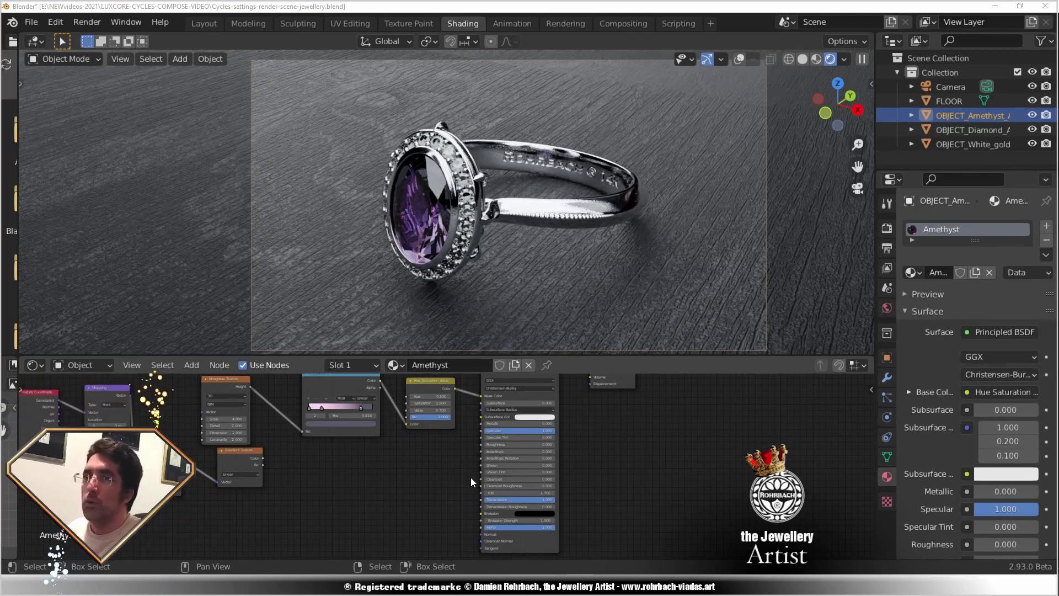
pyautogui.click(55, 22)
pyautogui.click(101, 221)
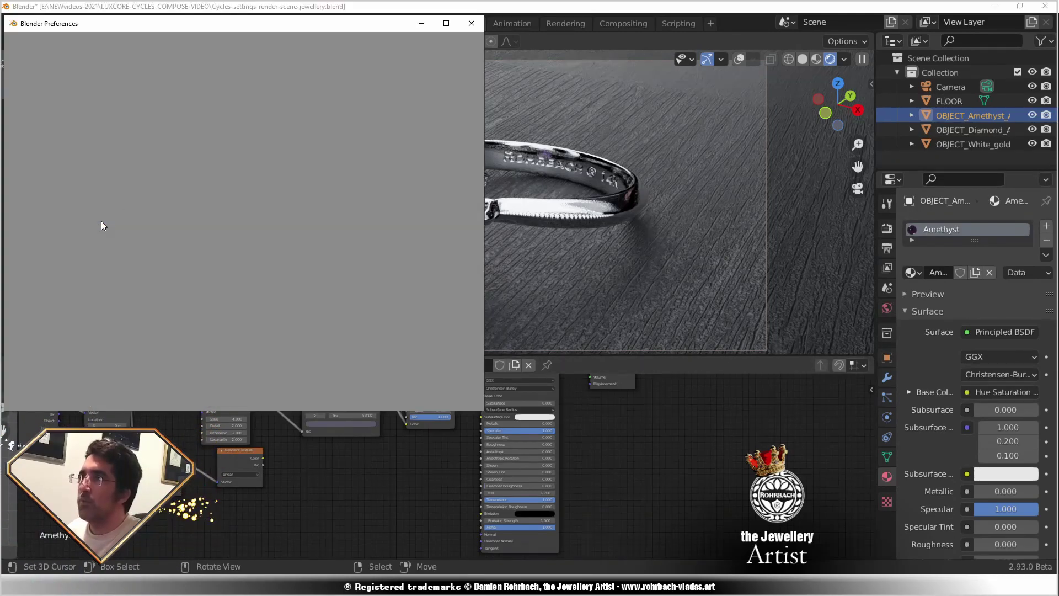
pyautogui.click(413, 62)
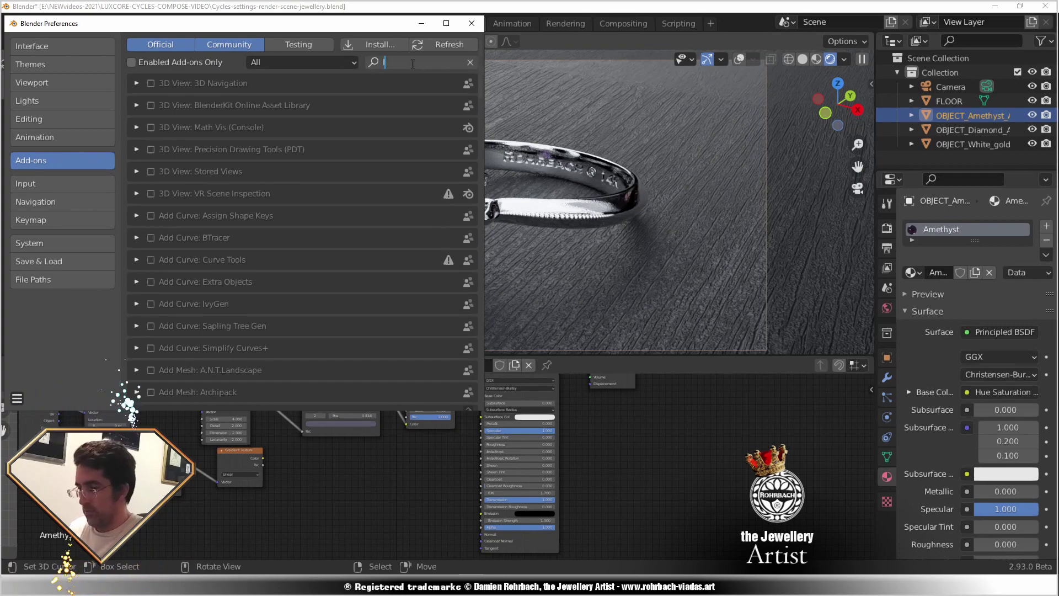
pyautogui.write('luxcore')
pyautogui.press('Return')
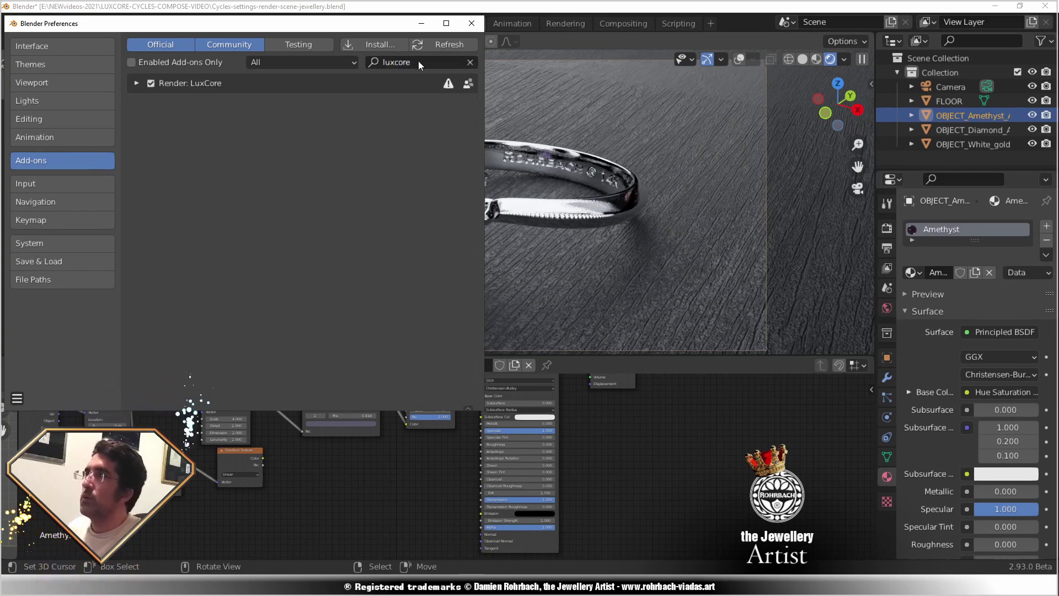
pyautogui.click(136, 84)
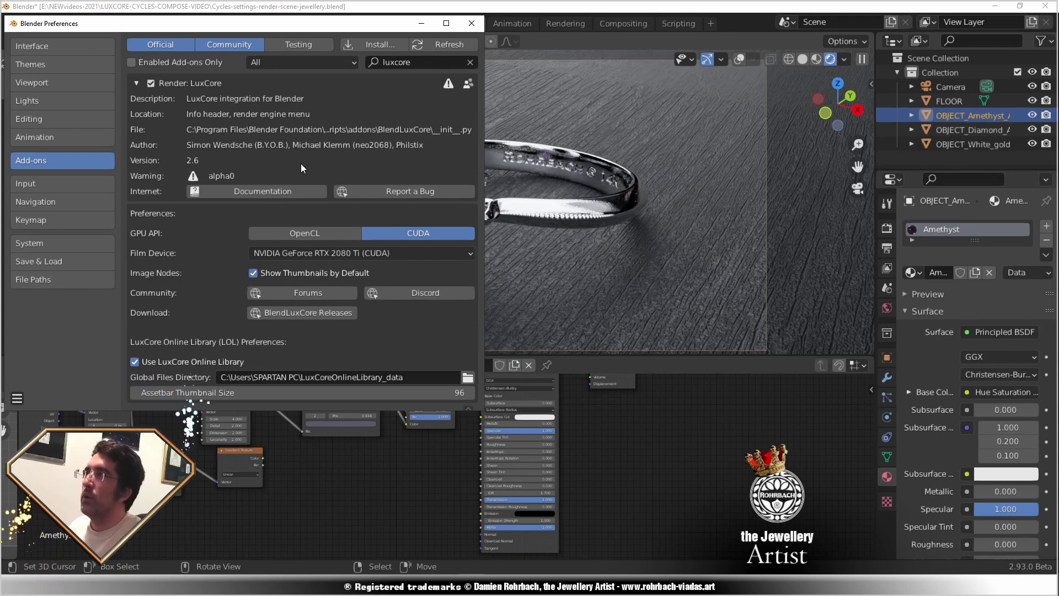
pyautogui.click(567, 298)
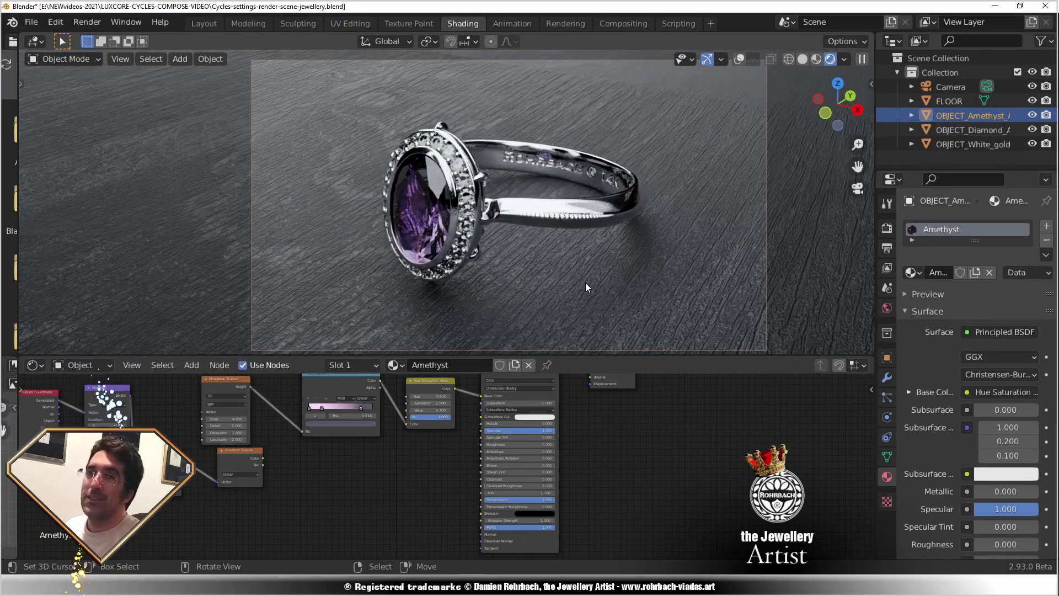
# Save the Cycles file and save the scene under the new name LUXCORE-settings-render-scene-jewellery.blend.
pyautogui.press('Home')
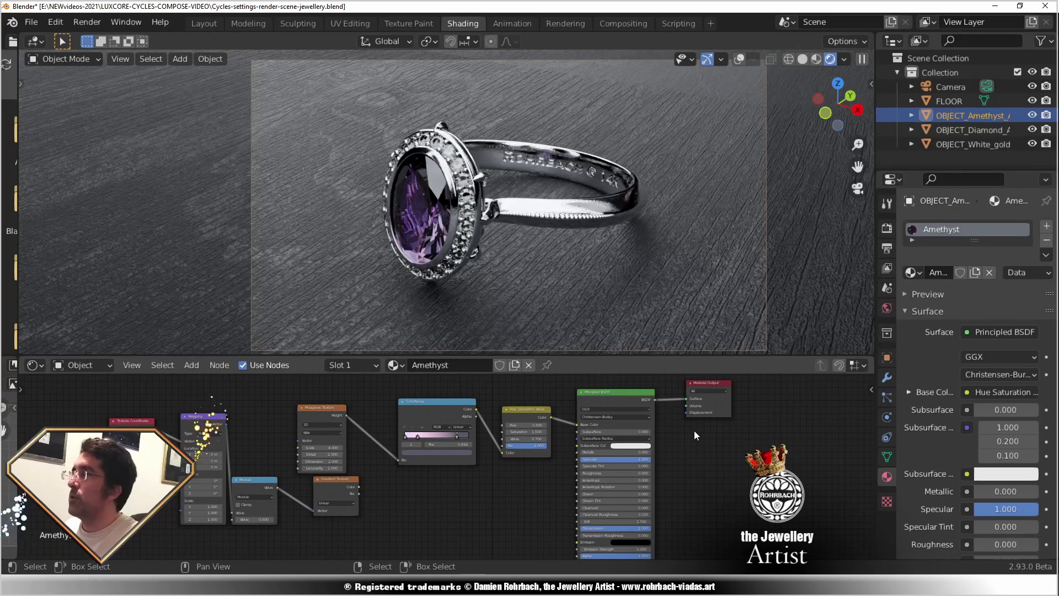
pyautogui.click(31, 22)
pyautogui.click(49, 116)
pyautogui.click(34, 23)
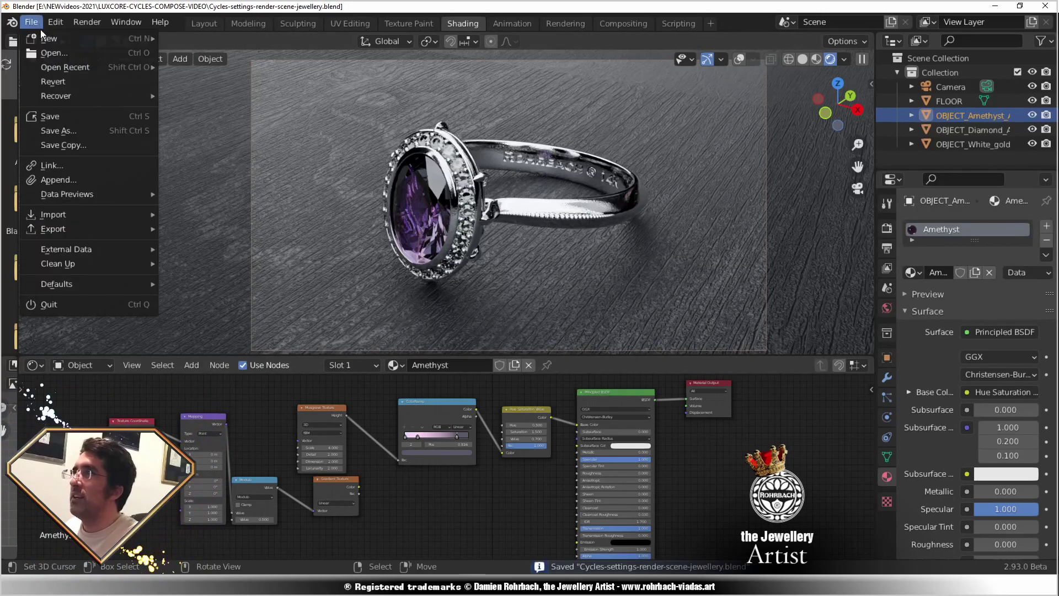
pyautogui.click(55, 131)
pyautogui.doubleClick(281, 540)
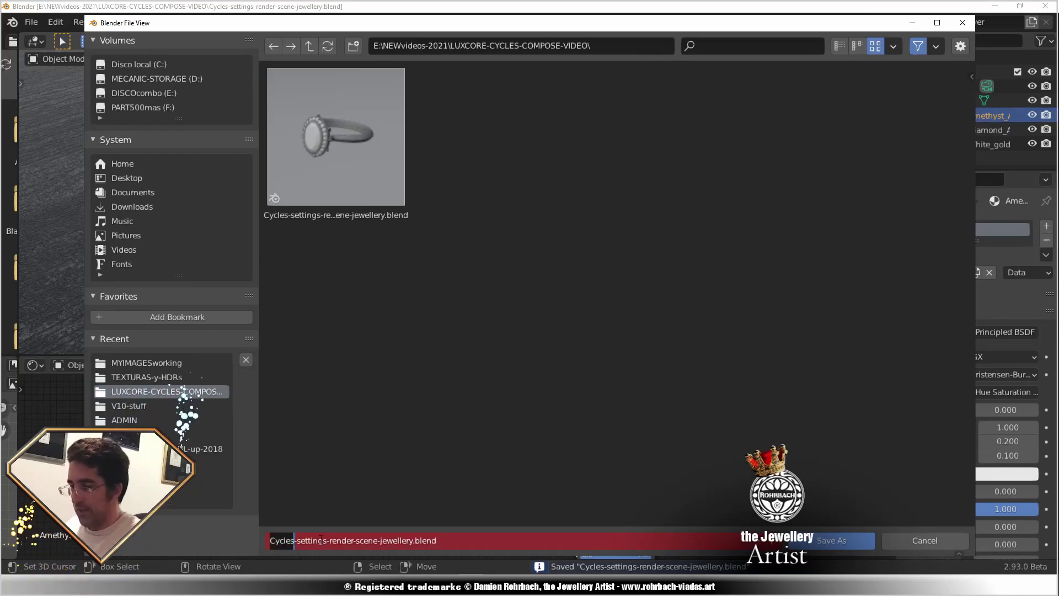
pyautogui.write('LUXCORE')
pyautogui.press('Return')
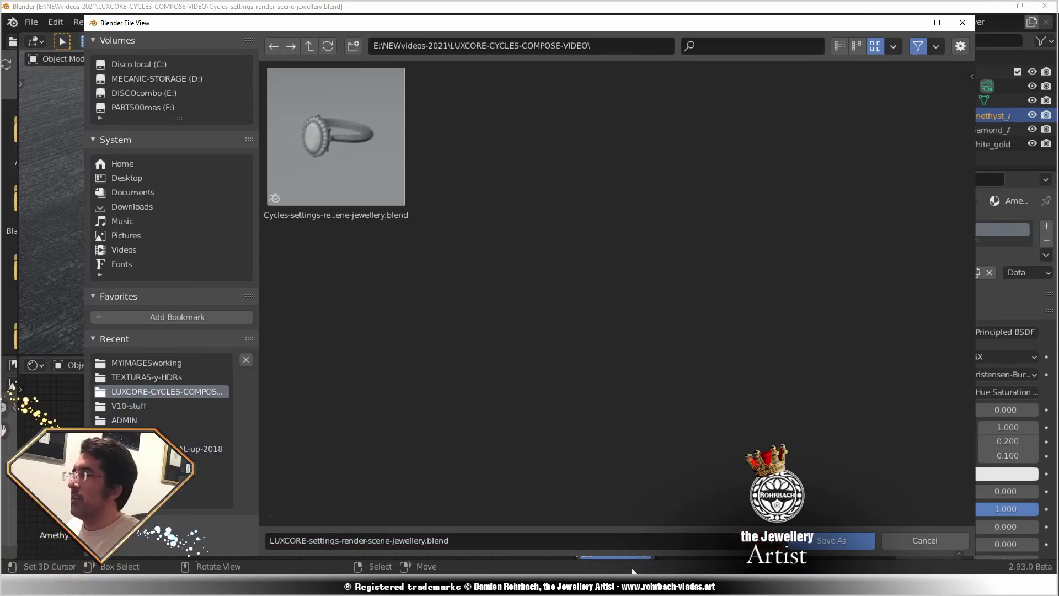
pyautogui.click(836, 540)
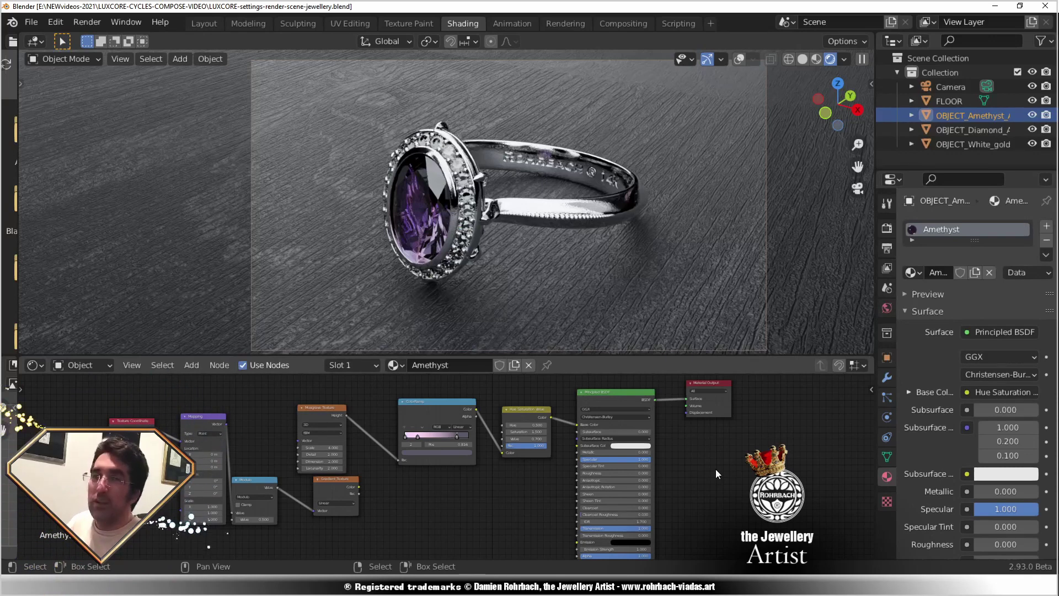
# Set the viewport to solid shading and change the render engine to LuxCore with GPU as the device.
pyautogui.click(803, 59)
pyautogui.click(887, 229)
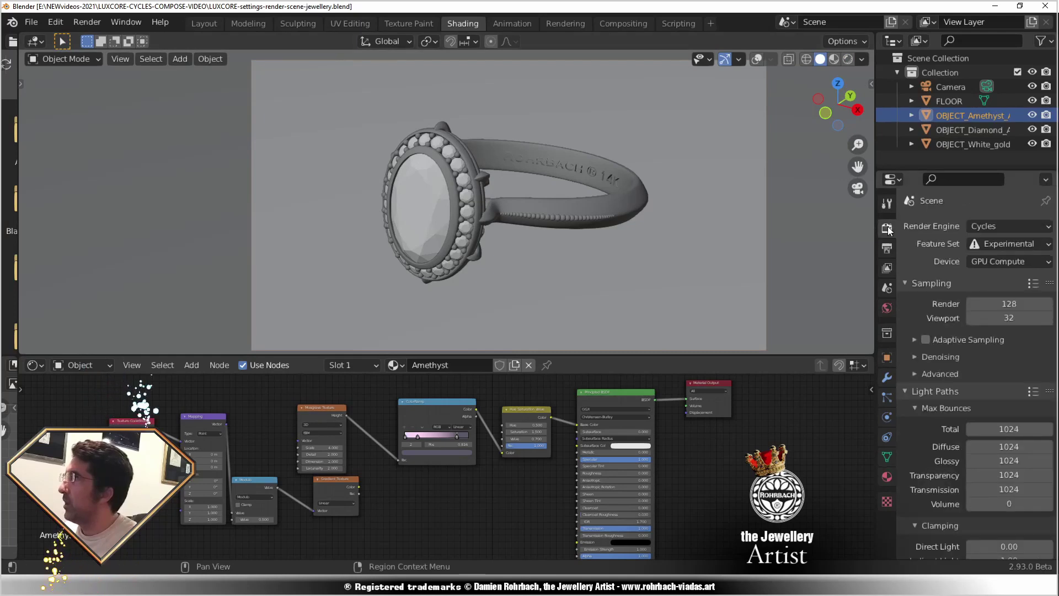
pyautogui.click(1008, 225)
pyautogui.click(997, 287)
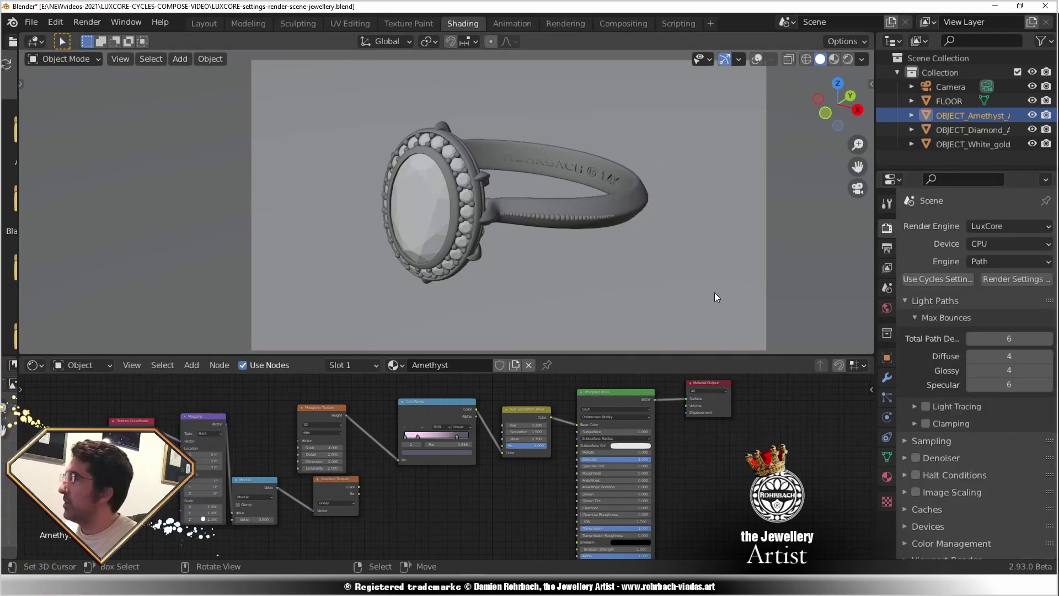
pyautogui.click(1011, 244)
pyautogui.click(994, 276)
# Set the Total Path Depth, Diffuse, Glossy and Specular maximum bounces to 32 each.
pyautogui.click(1008, 338)
pyautogui.write('32')
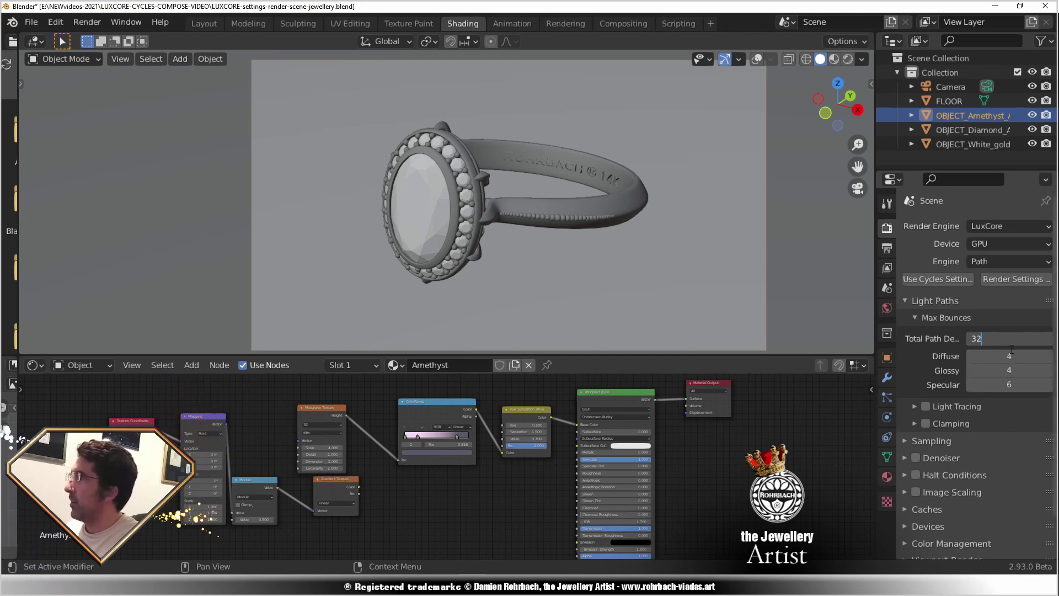
pyautogui.press('Tab')
pyautogui.write('32')
pyautogui.press('Tab')
pyautogui.write('32')
pyautogui.press('Tab')
pyautogui.write('32')
pyautogui.press('Return')
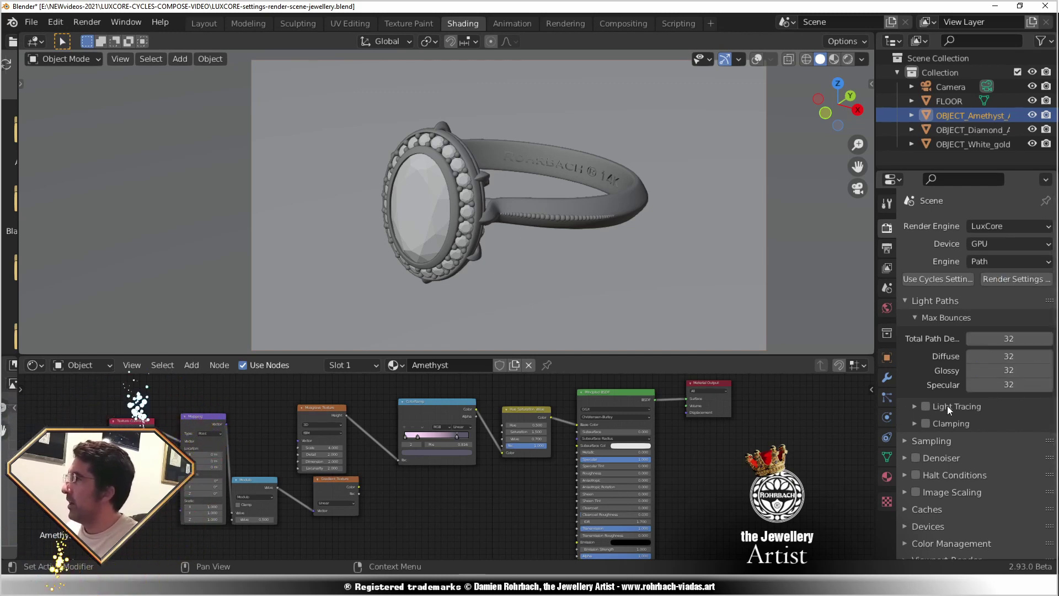
# Enable the OIDN denoiser and set its maximum memory to 12000.
pyautogui.click(916, 458)
pyautogui.click(922, 457)
pyautogui.doubleClick(1004, 492)
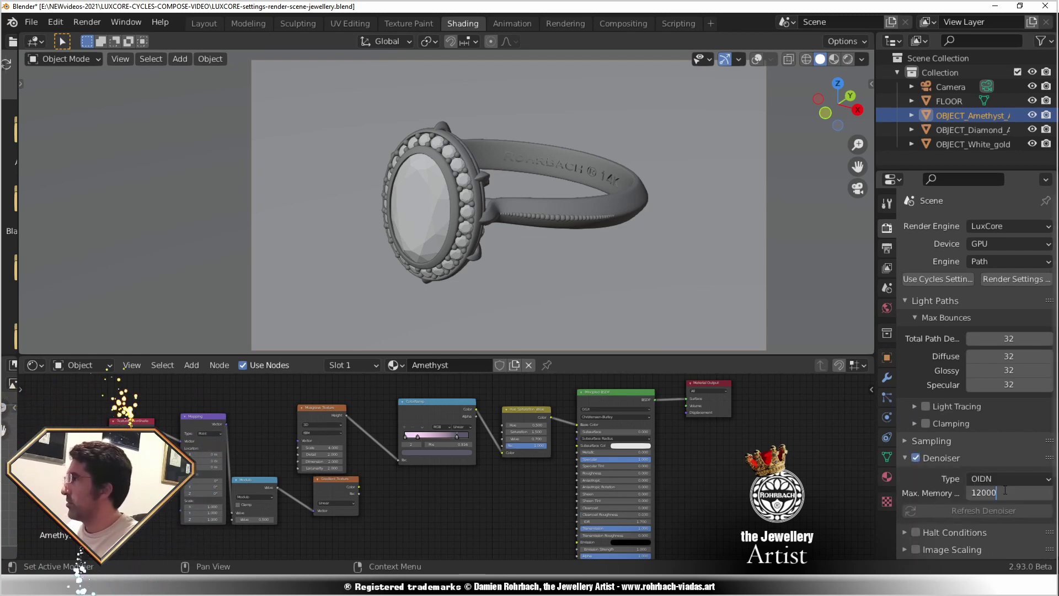
pyautogui.press('Return')
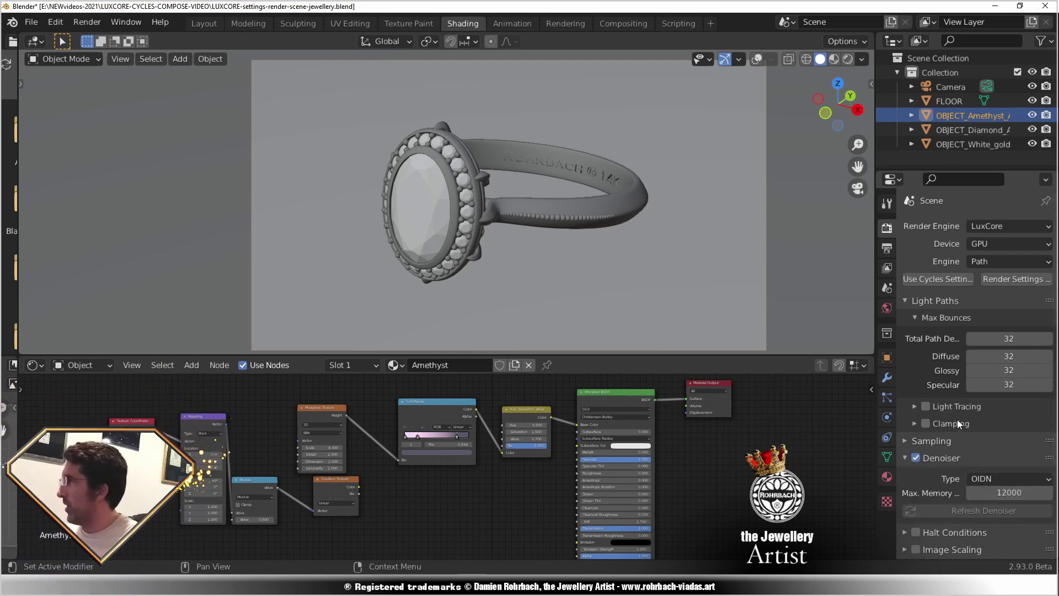
pyautogui.scroll(-4, 932, 366)
pyautogui.click(934, 482)
pyautogui.click(933, 482)
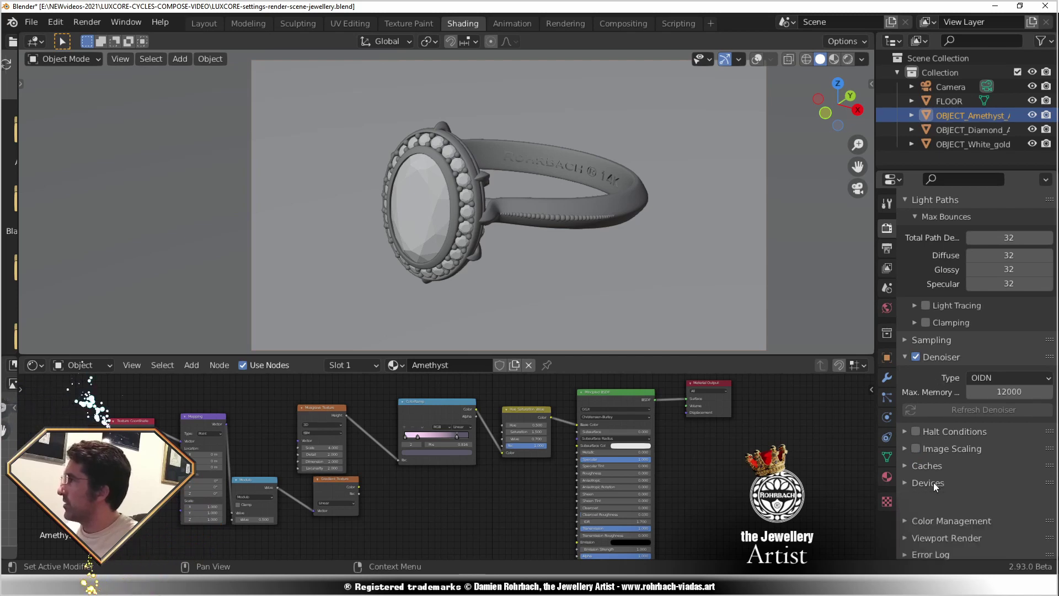
pyautogui.scroll(4, 1002, 375)
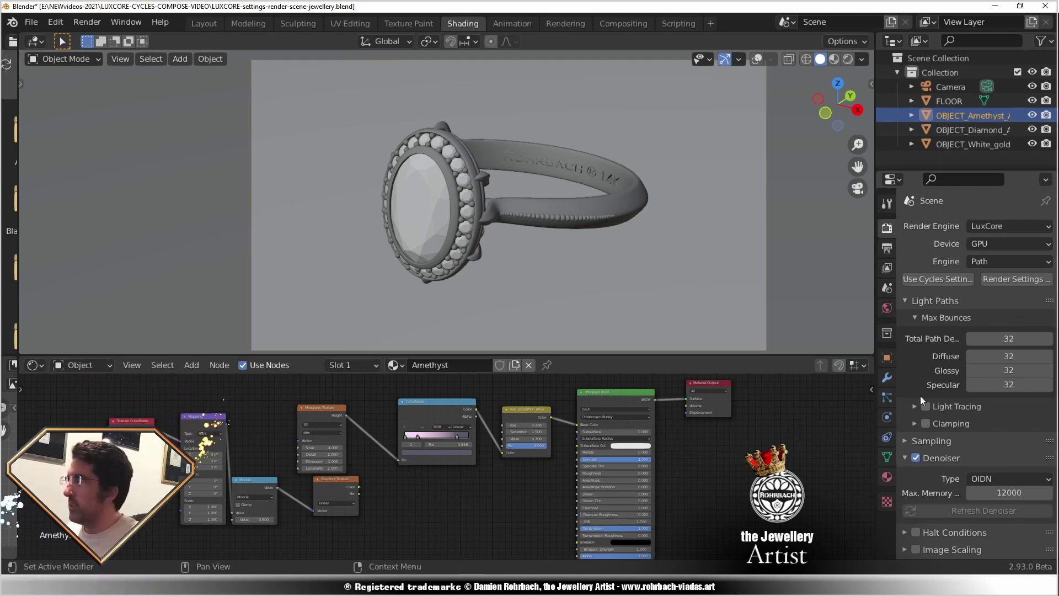
# Save the file and preview the whole ring in the Layout workspace with rendered viewport shading.
pyautogui.click(212, 22)
pyautogui.hotkey('ctrl', 's')
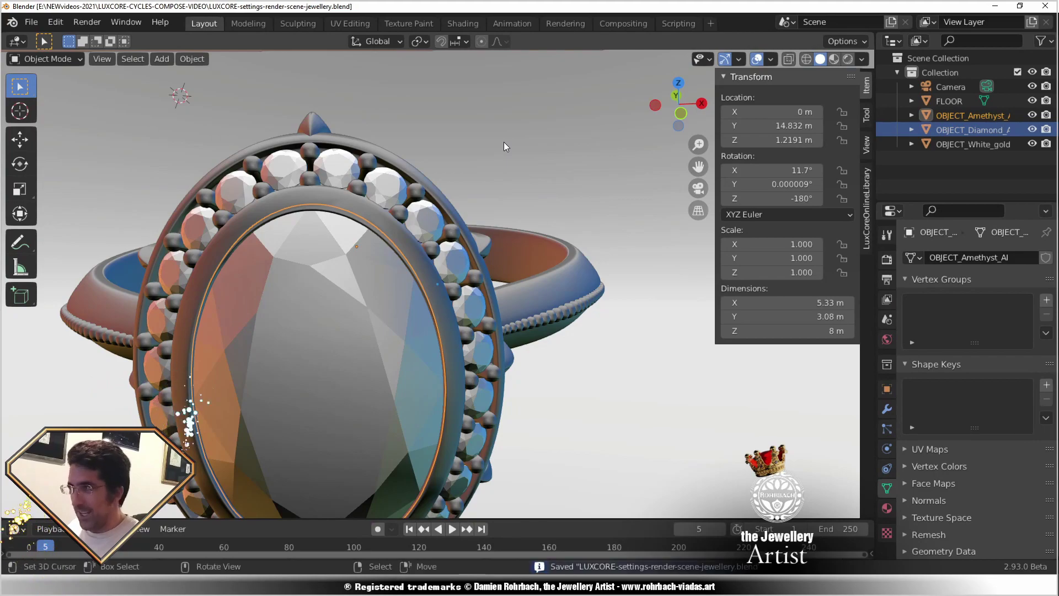
pyautogui.click(848, 59)
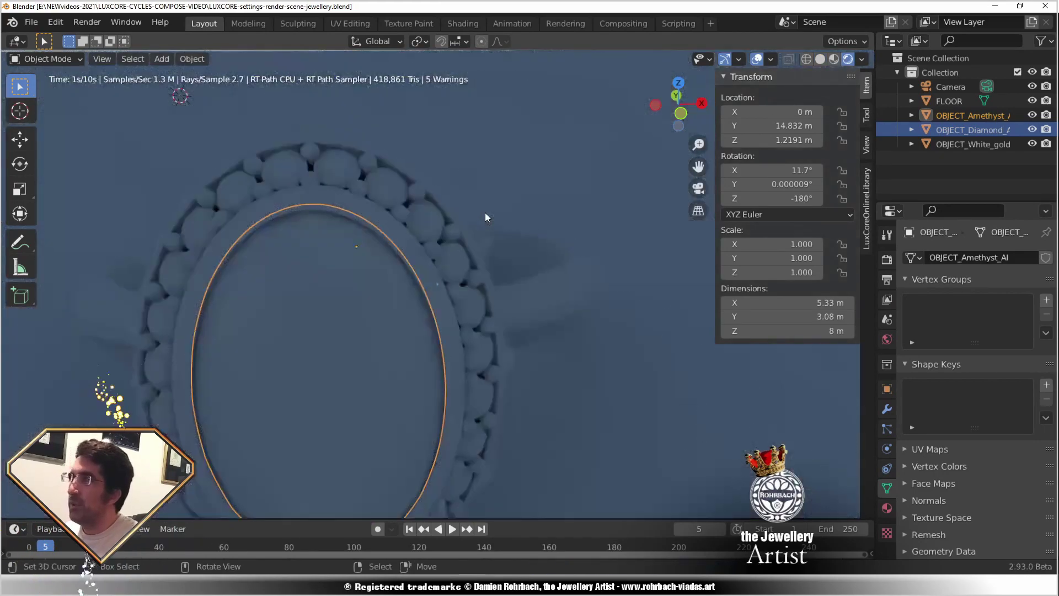
pyautogui.moveTo(475, 283); pyautogui.dragTo(484, 262, button='middle')
pyautogui.scroll(-4, 484, 262)
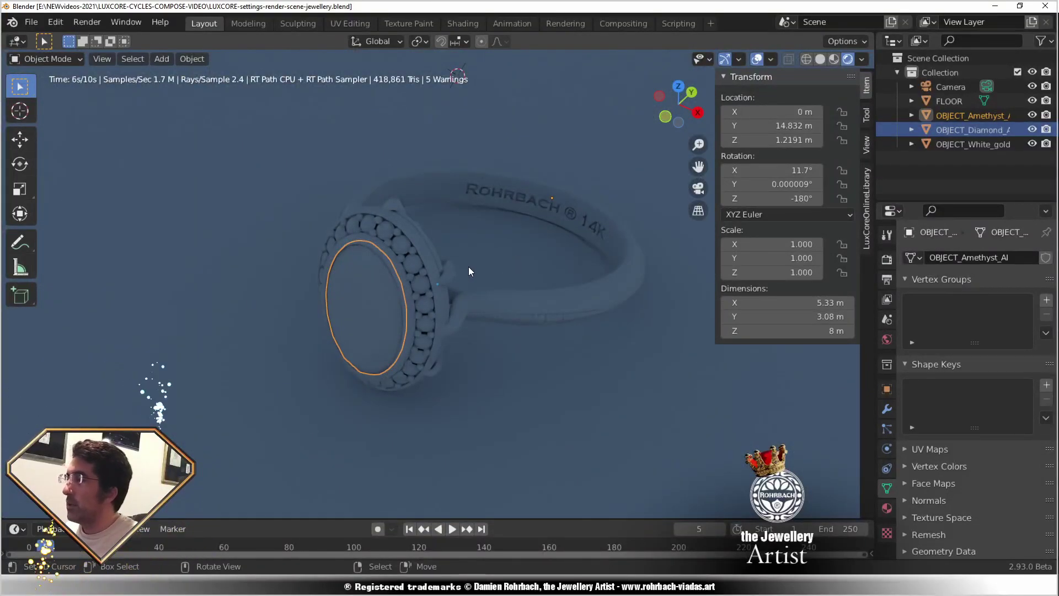
# Open the recent Cycles-settings-render-scene-jewellery file in a second Blender window.
pyautogui.rightClick(472, 585)
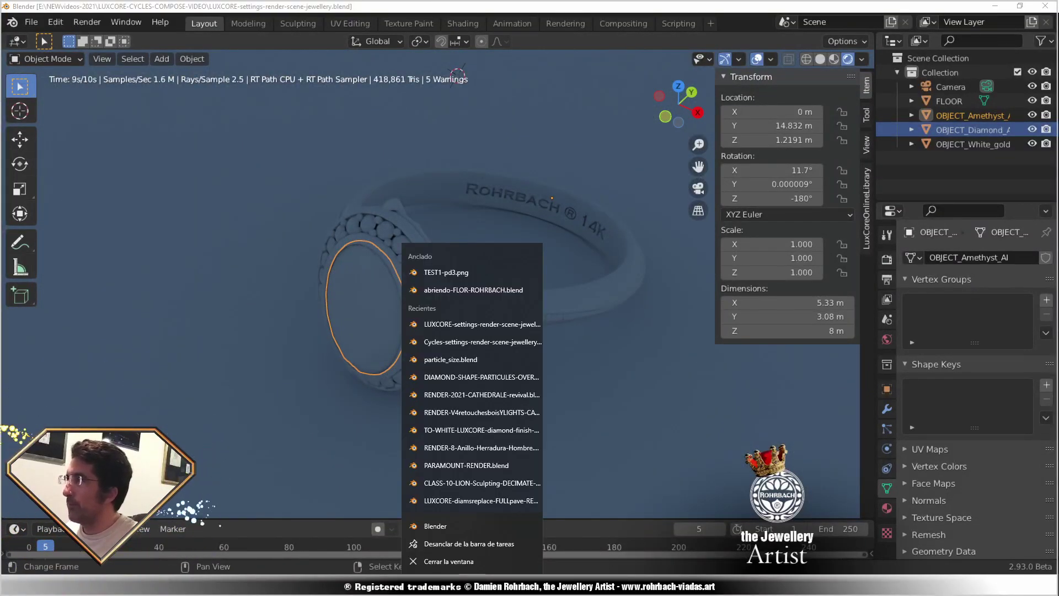
pyautogui.click(518, 342)
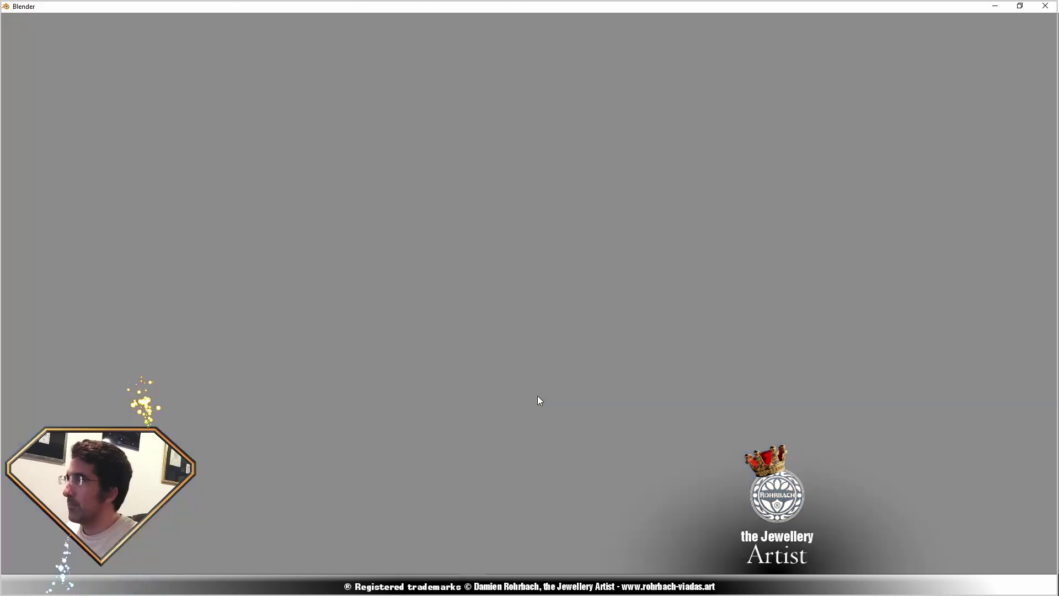
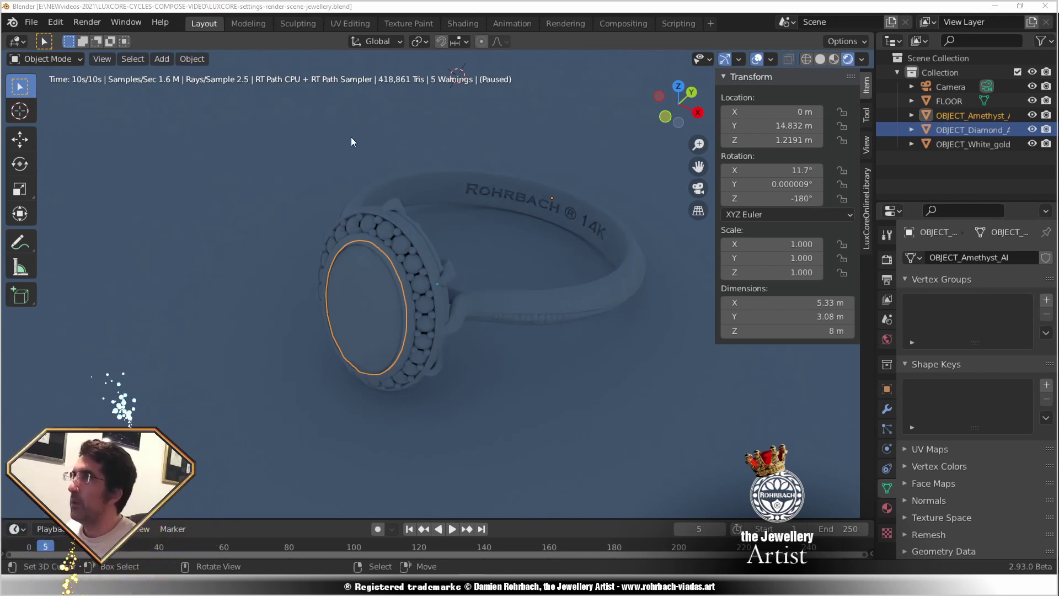
# In the LuxCore file's Shading workspace, turn the shader editor into the LuxCore material node editor and show the Amethyst's material properties.
pyautogui.click(470, 23)
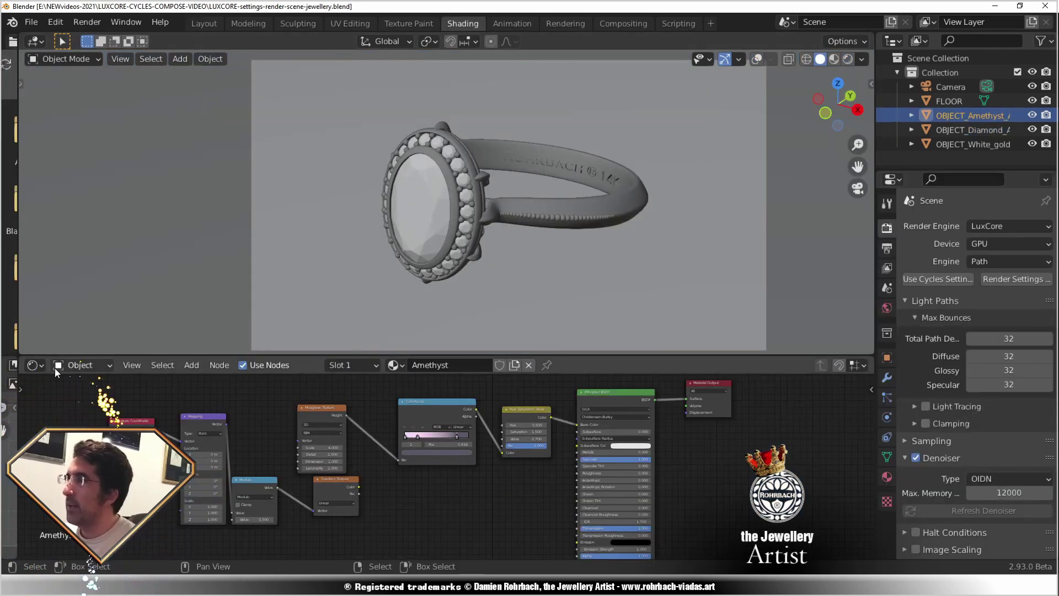
pyautogui.click(39, 366)
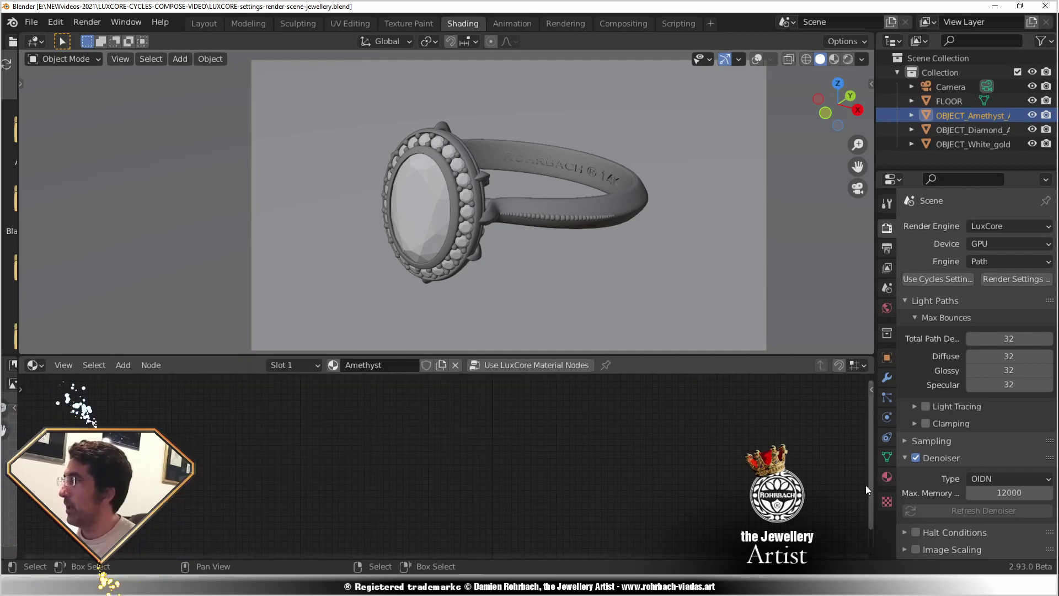
pyautogui.click(887, 476)
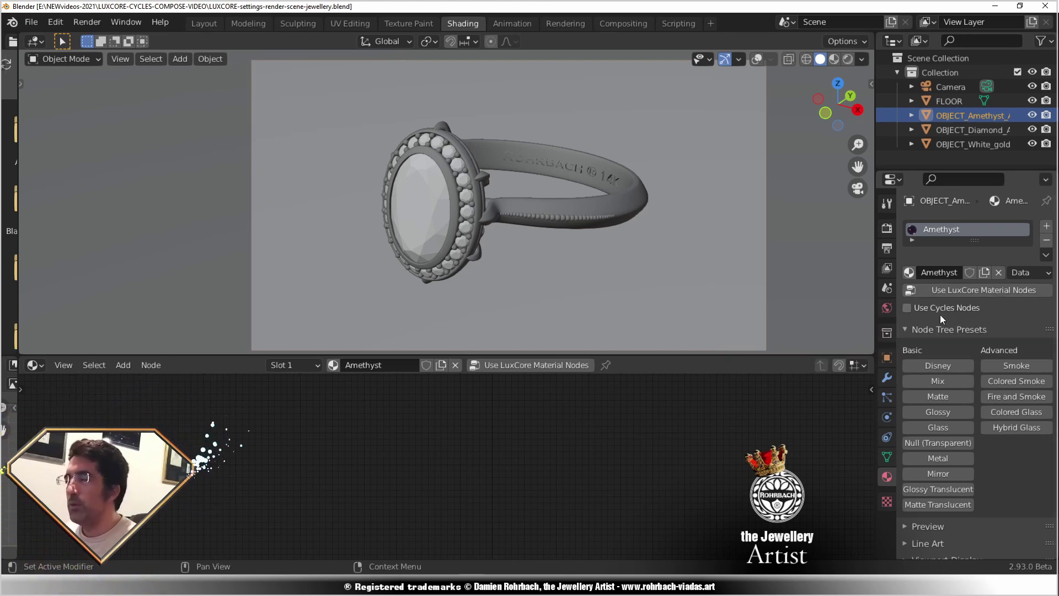
# Enable LuxCore material nodes for the Amethyst material and delete its default Matte Material node.
pyautogui.click(1005, 292)
pyautogui.scroll(4, 549, 459)
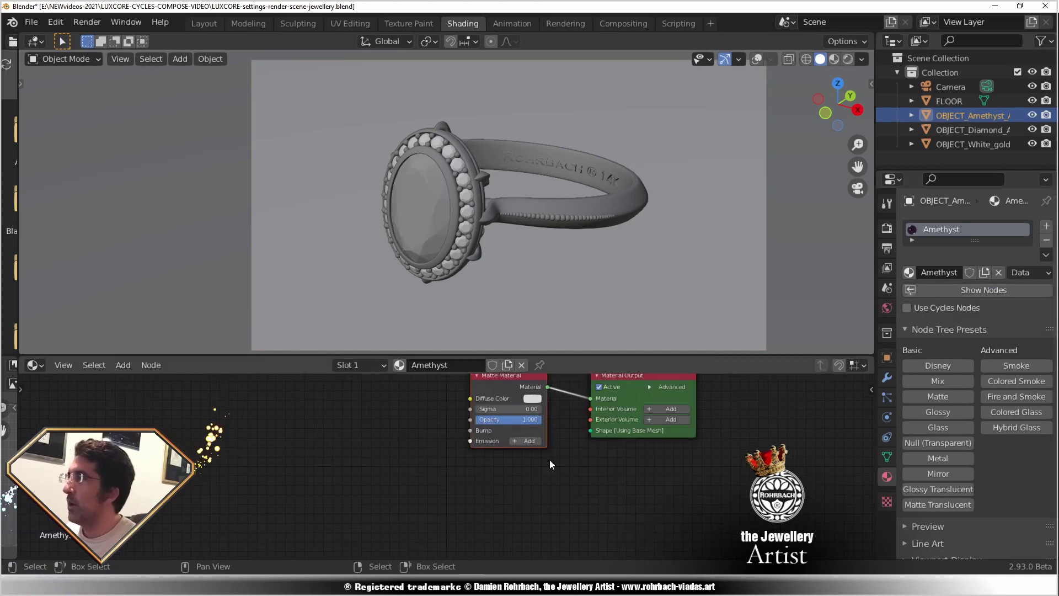
pyautogui.moveTo(723, 415); pyautogui.dragTo(690, 468, button='middle')
pyautogui.click(447, 422)
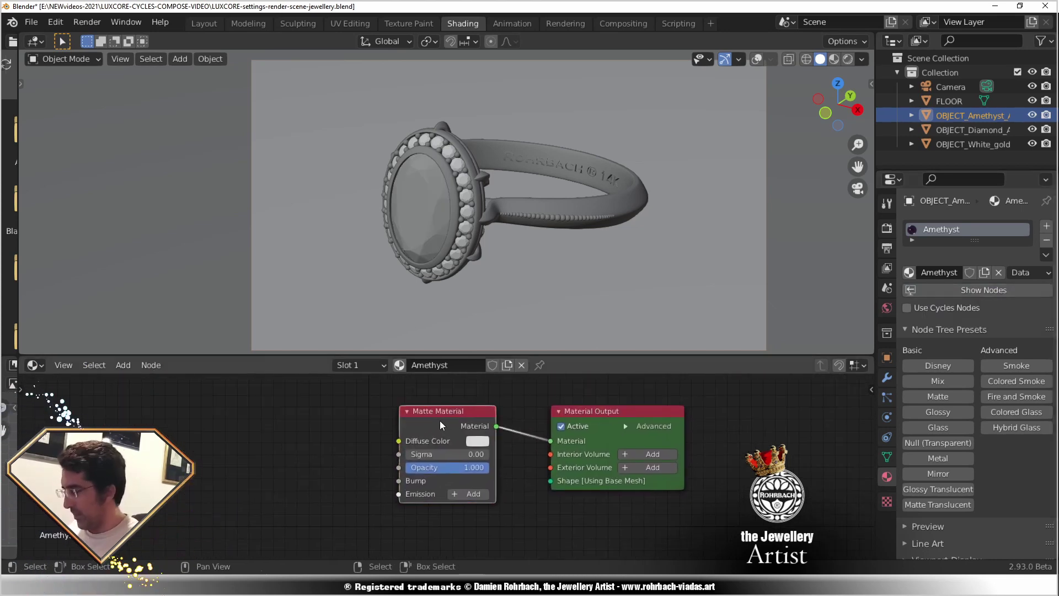
pyautogui.press('x')
# Add a Glass Material node connected to the Material Output and set its IOR to 1.7.
pyautogui.click(122, 364)
pyautogui.moveTo(142, 407)
pyautogui.click(259, 309)
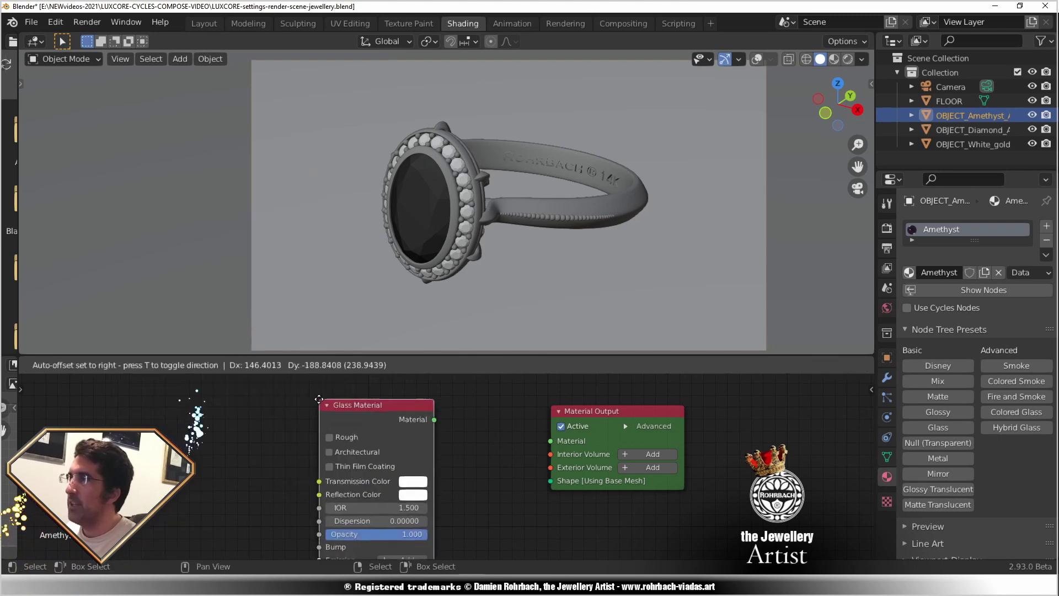
pyautogui.moveTo(458, 414); pyautogui.dragTo(550, 440)
pyautogui.press('Home')
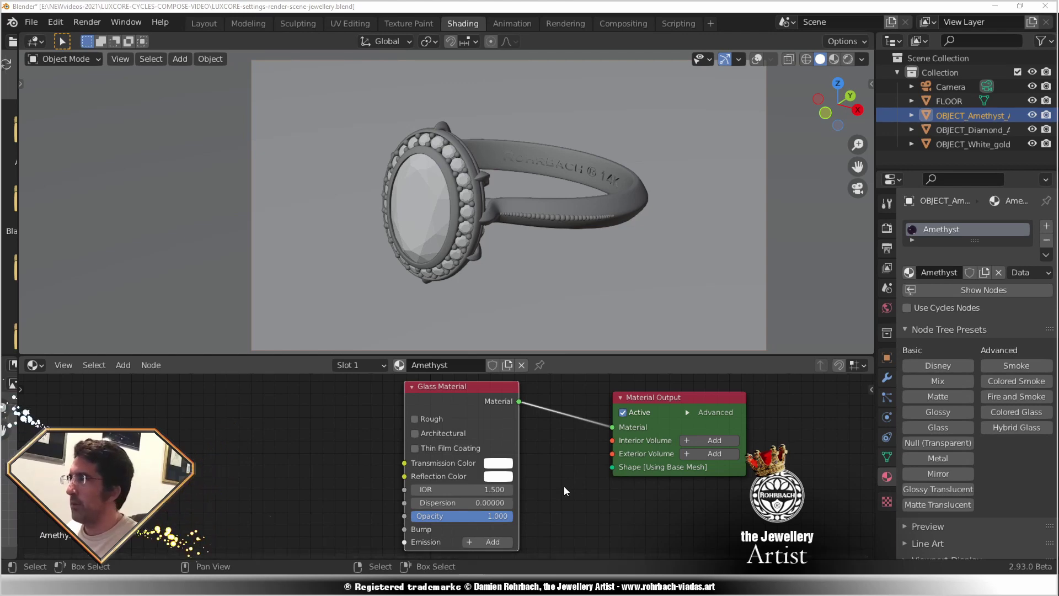
pyautogui.click(478, 489)
pyautogui.write('1.')
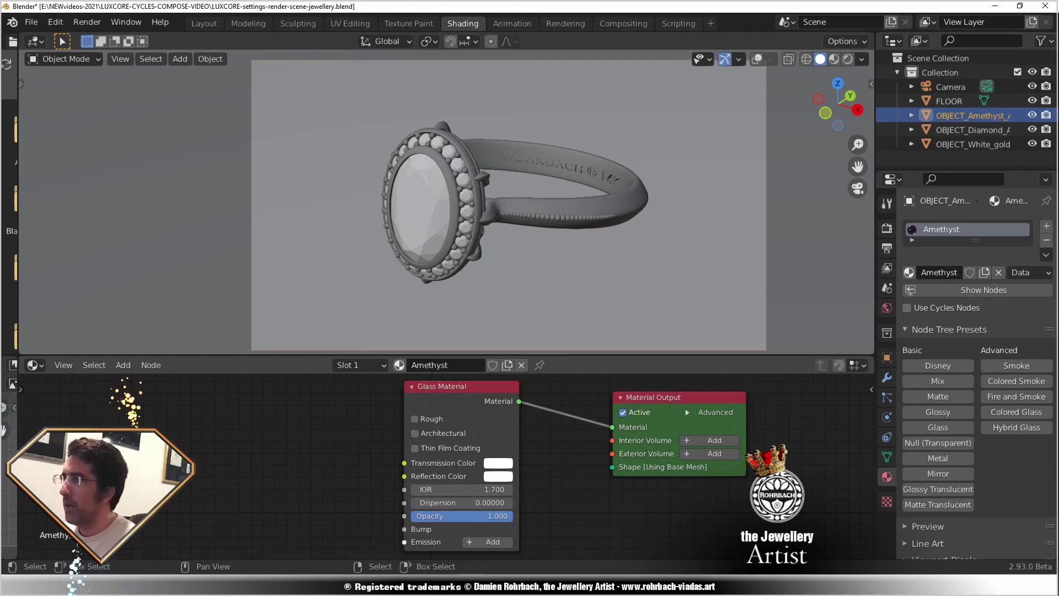
# Add a ColorRamp node beside the Glass Material node and give it a third colour stop.
pyautogui.click(126, 370)
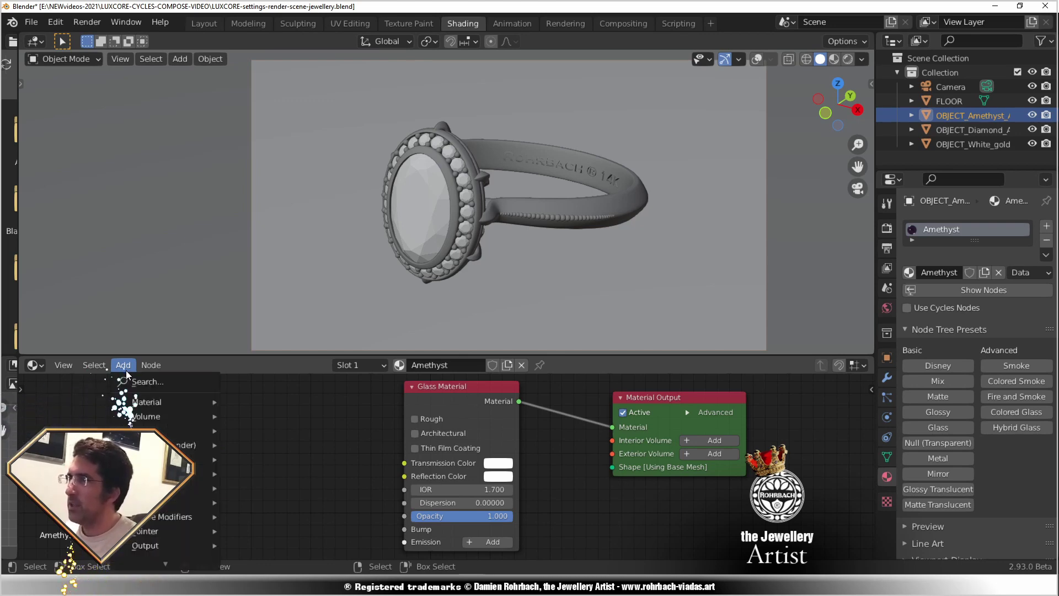
pyautogui.write('ramp')
pyautogui.press('Return')
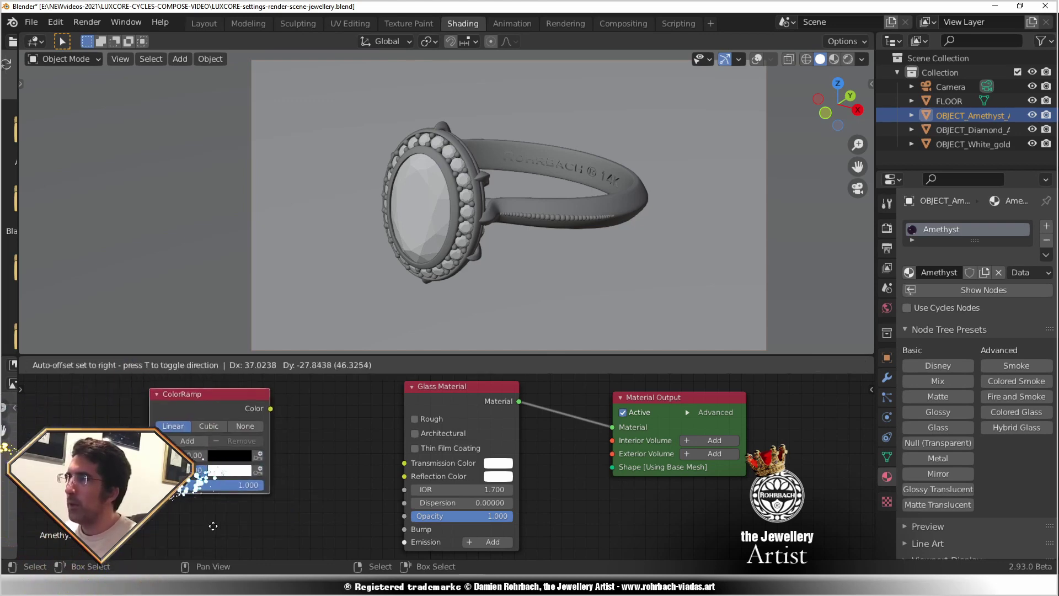
pyautogui.click(160, 411)
pyautogui.click(189, 441)
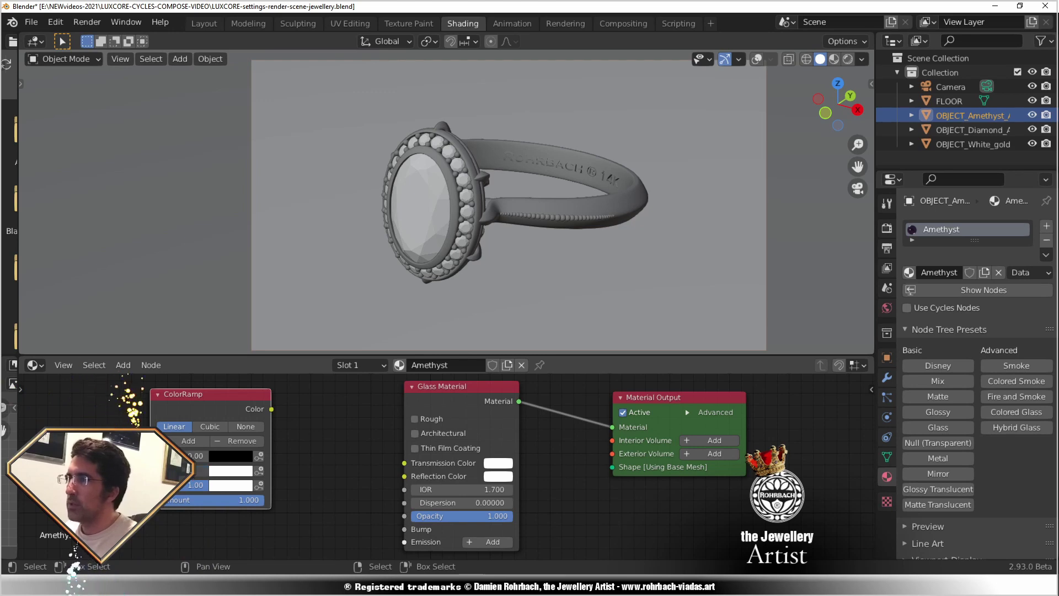
# Colour the ramp's first stop pale lilac and last stop light purple, feeding the glass's Transmission Color, and save the file.
pyautogui.click(231, 457)
pyautogui.moveTo(269, 346); pyautogui.dragTo(268, 339)
pyautogui.click(231, 485)
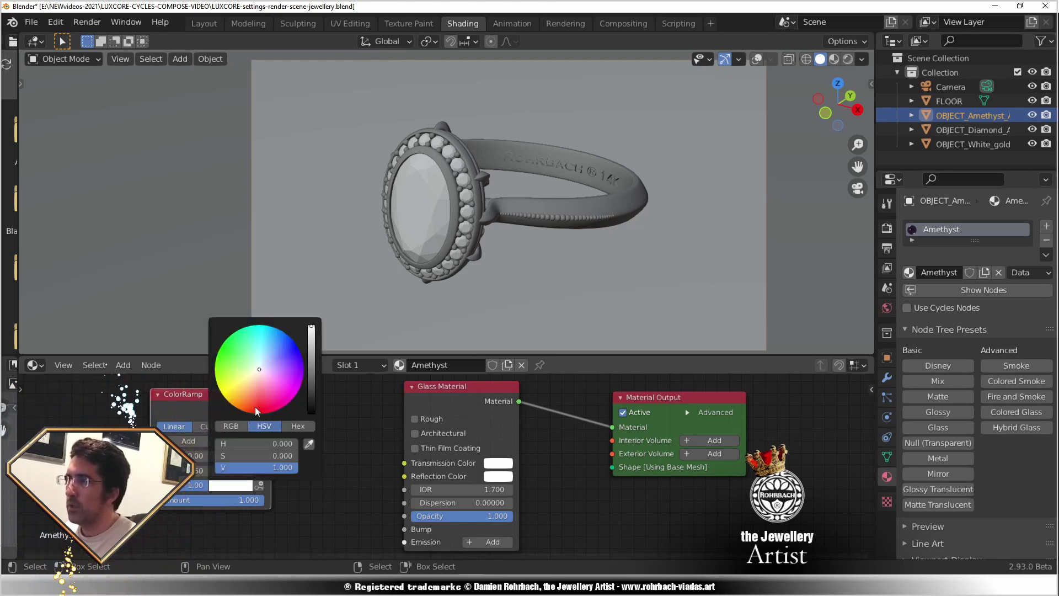
pyautogui.click(272, 366)
pyautogui.scroll(-6, 260, 383)
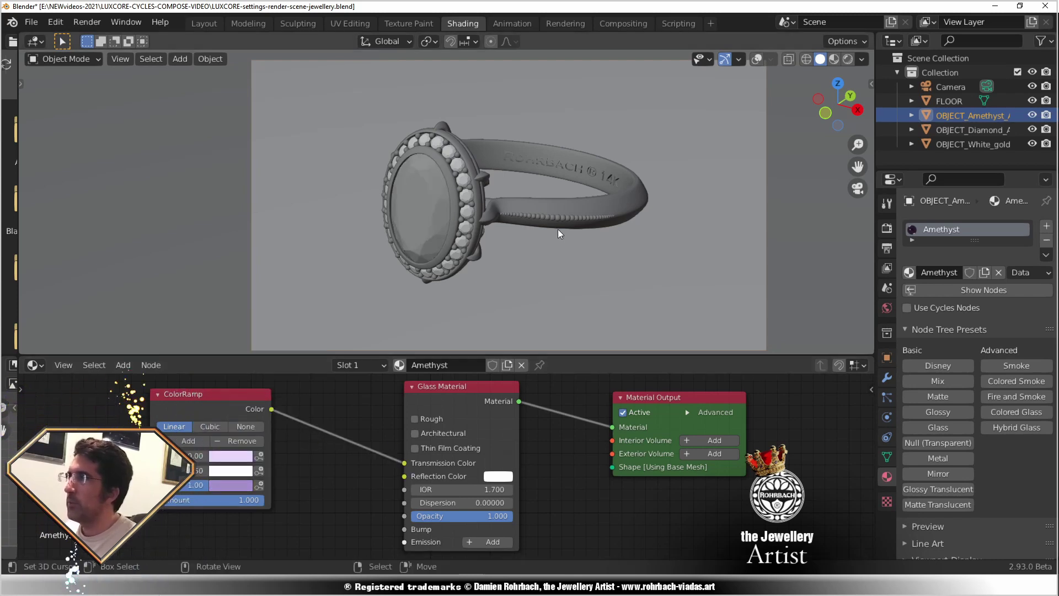
pyautogui.hotkey('ctrl', 's')
# Turn on rendered viewport shading and set the world light to HDRI using the canary_wharf_4k.hdr image.
pyautogui.click(847, 59)
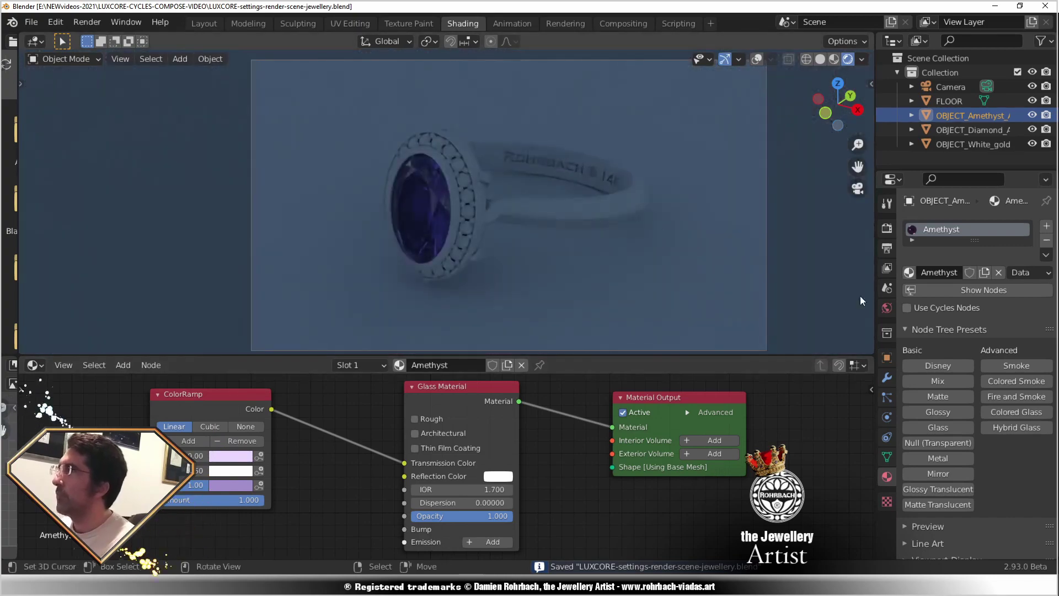
pyautogui.click(887, 307)
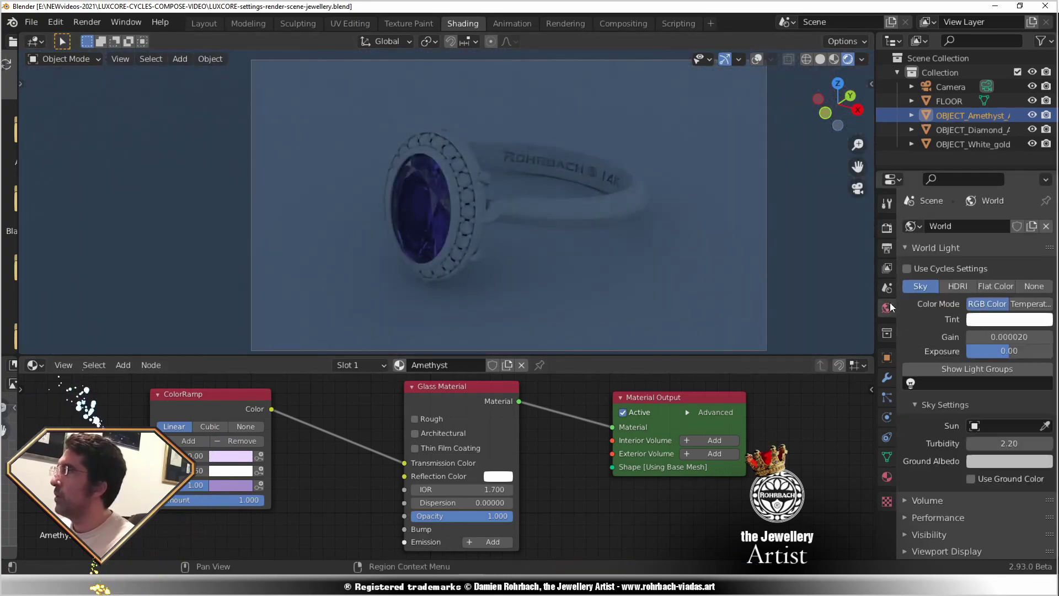
pyautogui.click(965, 286)
pyautogui.click(913, 426)
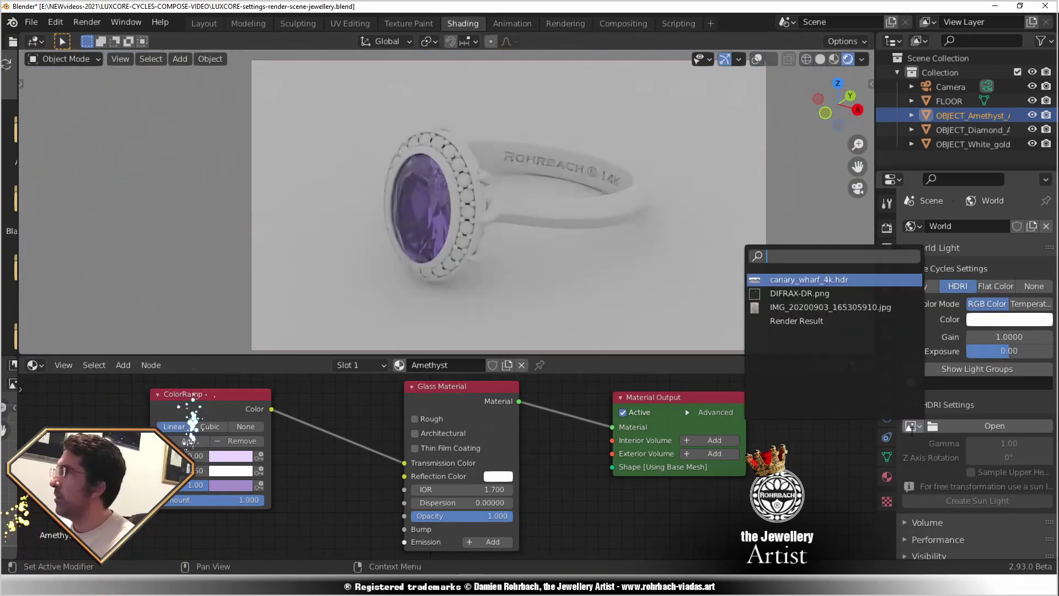
pyautogui.click(808, 281)
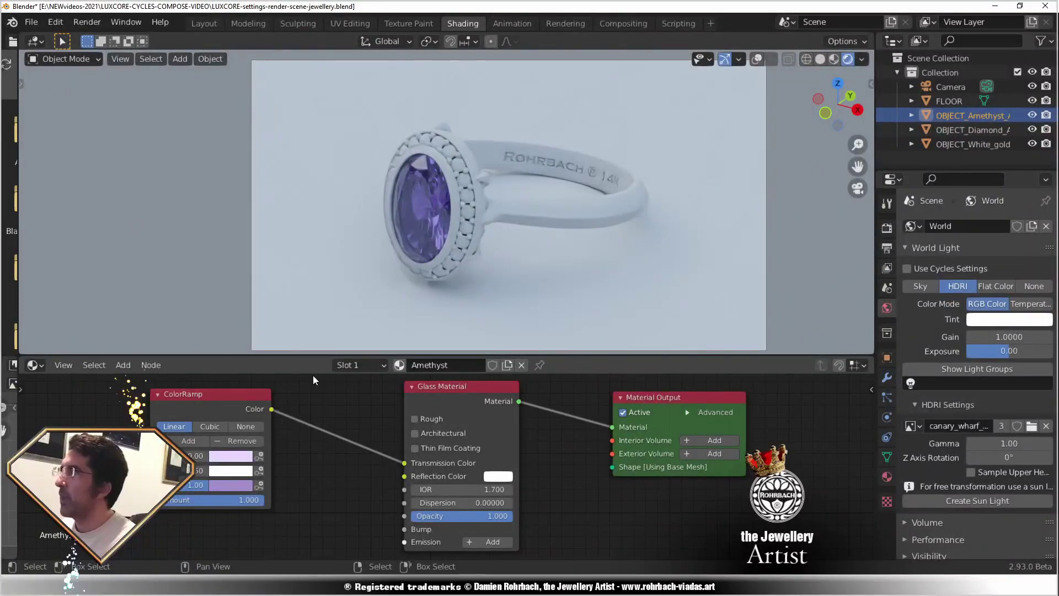
# Set the world HDRI's gamma to 2 and the world light gain to 0.5.
pyautogui.click(1018, 444)
pyautogui.write('2')
pyautogui.press('Return')
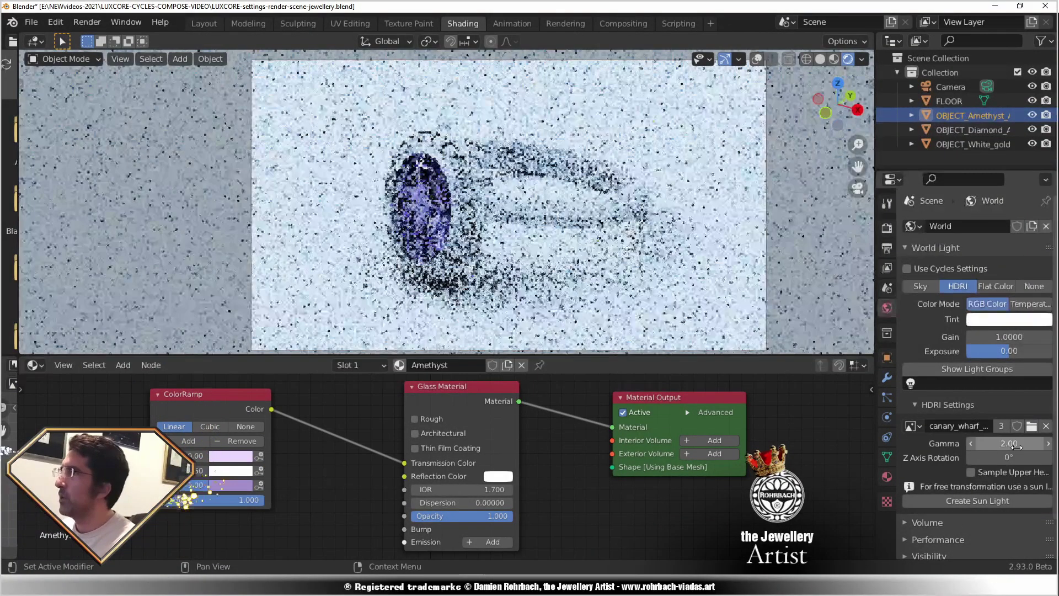
pyautogui.moveTo(1009, 337); pyautogui.dragTo(990, 337)
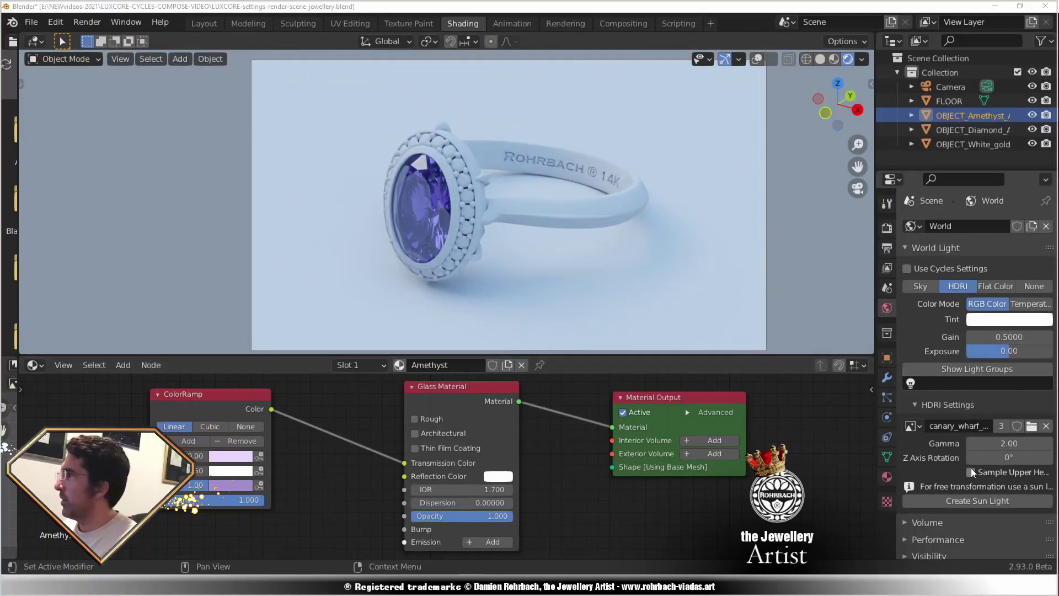
# Rotate the world HDRI 45° about the Z axis and save the file.
pyautogui.click(1015, 457)
pyautogui.write('45')
pyautogui.press('Return')
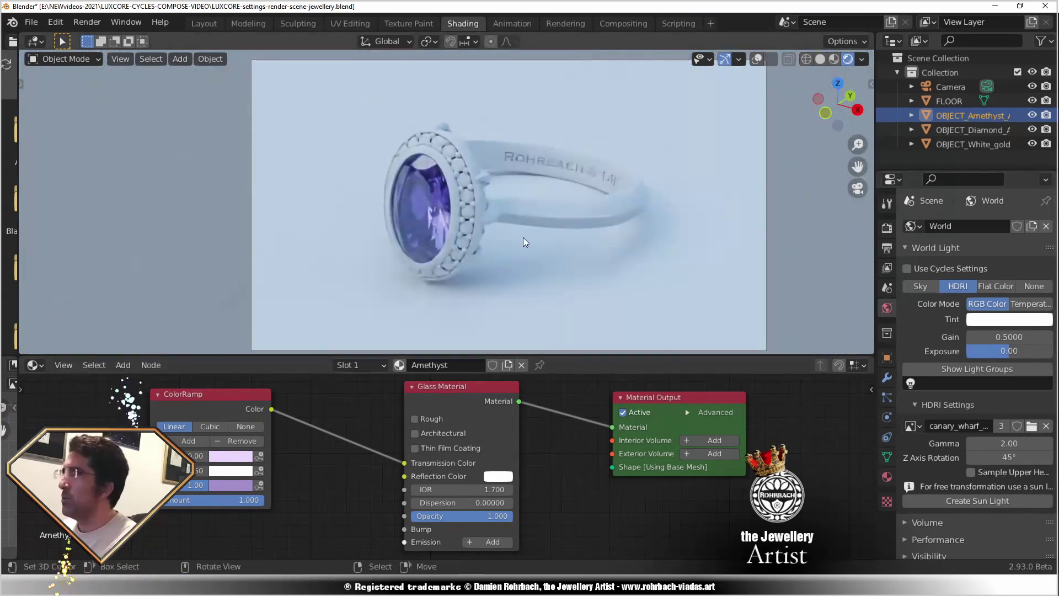
pyautogui.hotkey('ctrl', 's')
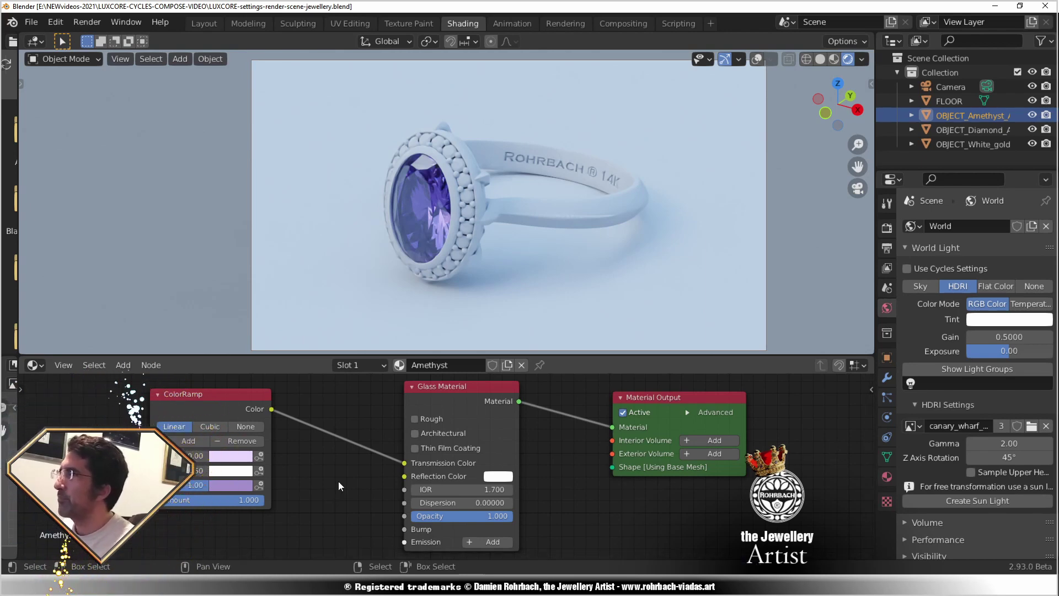
# Enable LuxCore material nodes on the small halo diamonds and delete the default Matte Material node.
pyautogui.click(470, 193)
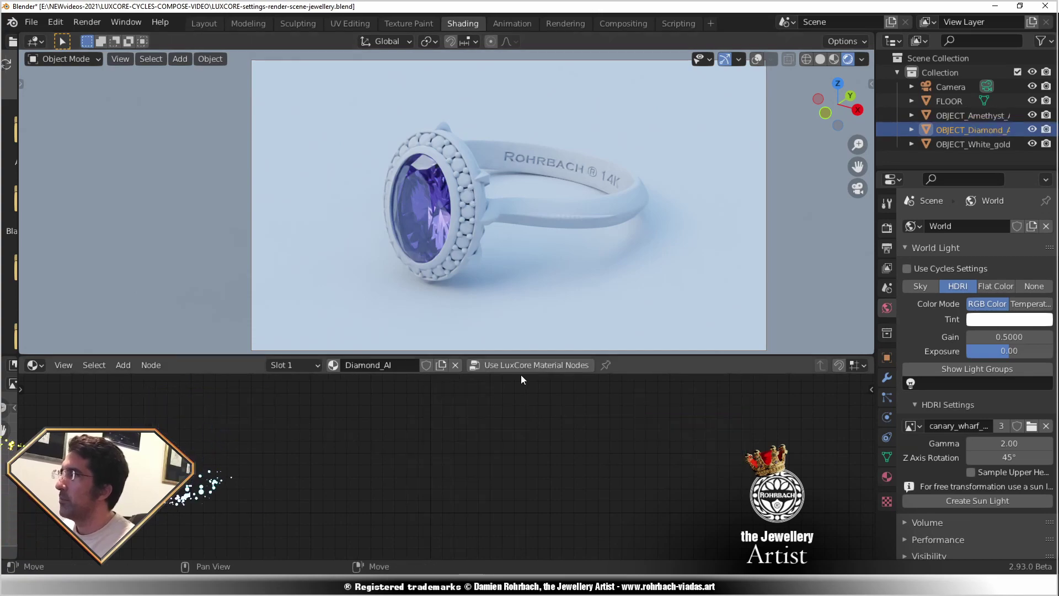
pyautogui.click(540, 369)
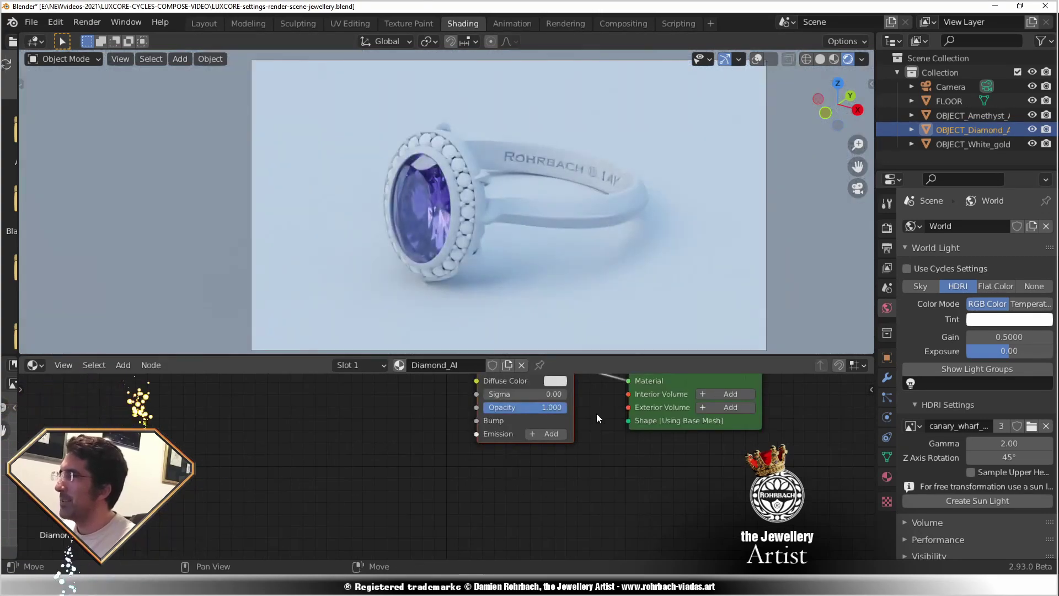
pyautogui.moveTo(596, 413); pyautogui.dragTo(516, 458, button='middle')
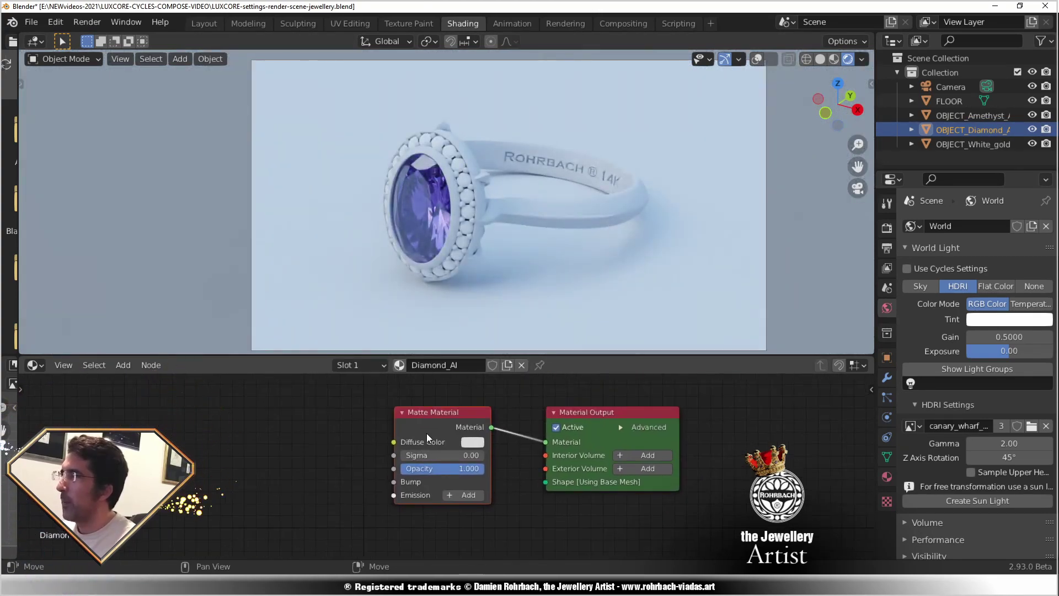
pyautogui.press('x')
# Add a Glass material node to the diamond material and connect it to the Material Output.
pyautogui.click(123, 364)
pyautogui.moveTo(165, 402)
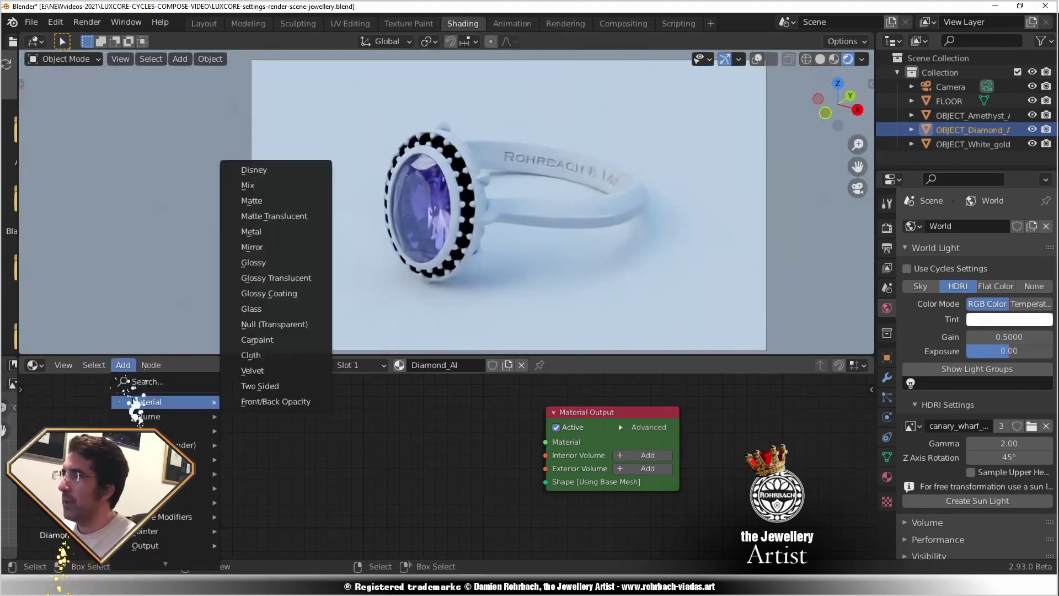
pyautogui.click(251, 308)
pyautogui.click(465, 421)
pyautogui.moveTo(461, 418); pyautogui.dragTo(545, 442)
pyautogui.moveTo(493, 495); pyautogui.dragTo(497, 454, button='middle')
# Set the diamond Glass node's IOR to 2.418 and its dispersion to 0.01342.
pyautogui.doubleClick(402, 464)
pyautogui.write('2.418')
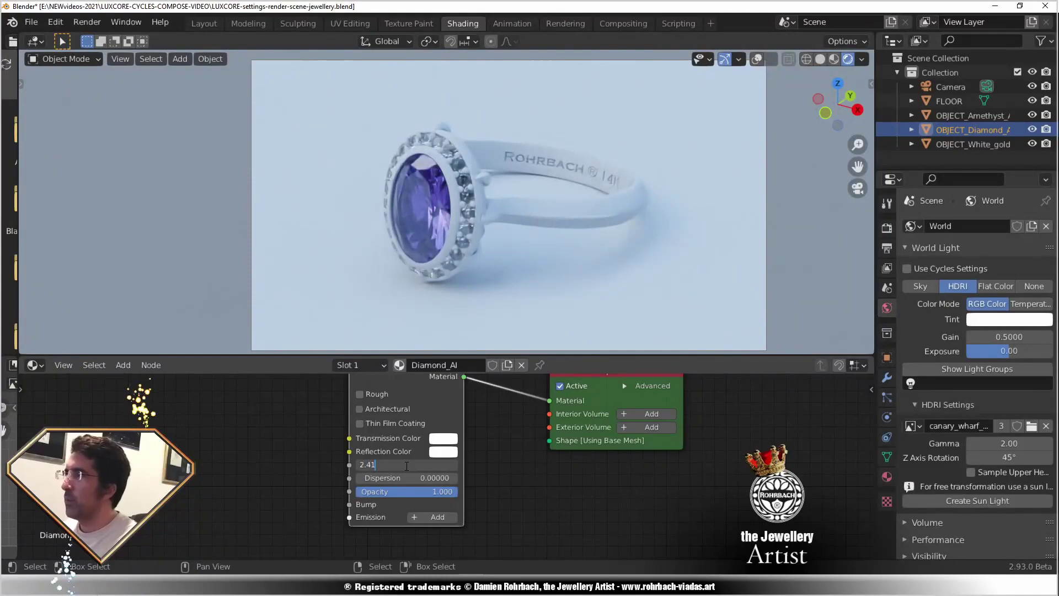
pyautogui.press('Return')
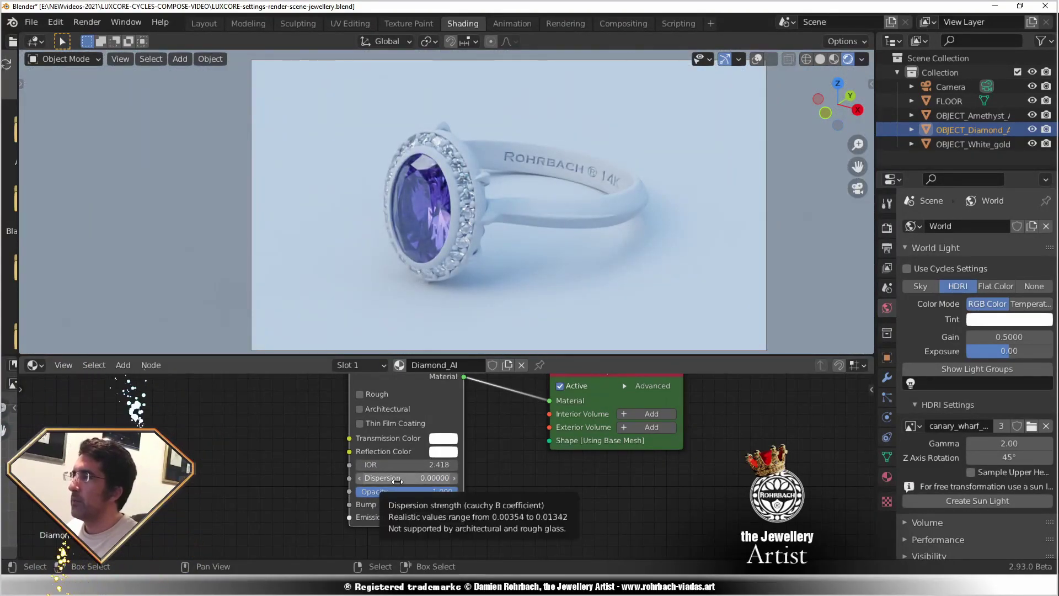
pyautogui.doubleClick(397, 478)
pyautogui.write('0.01342')
pyautogui.press('Return')
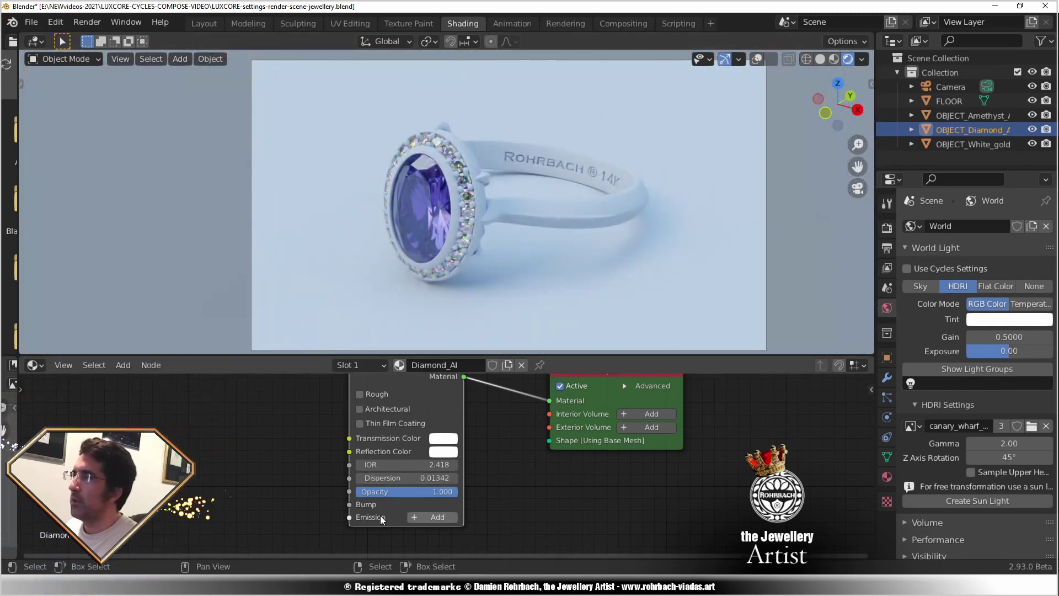
# Try dispersion values of 0.044 and 0 on the diamond Glass node to compare the fire in the stones.
pyautogui.doubleClick(397, 477)
pyautogui.write('0.044')
pyautogui.press('Return')
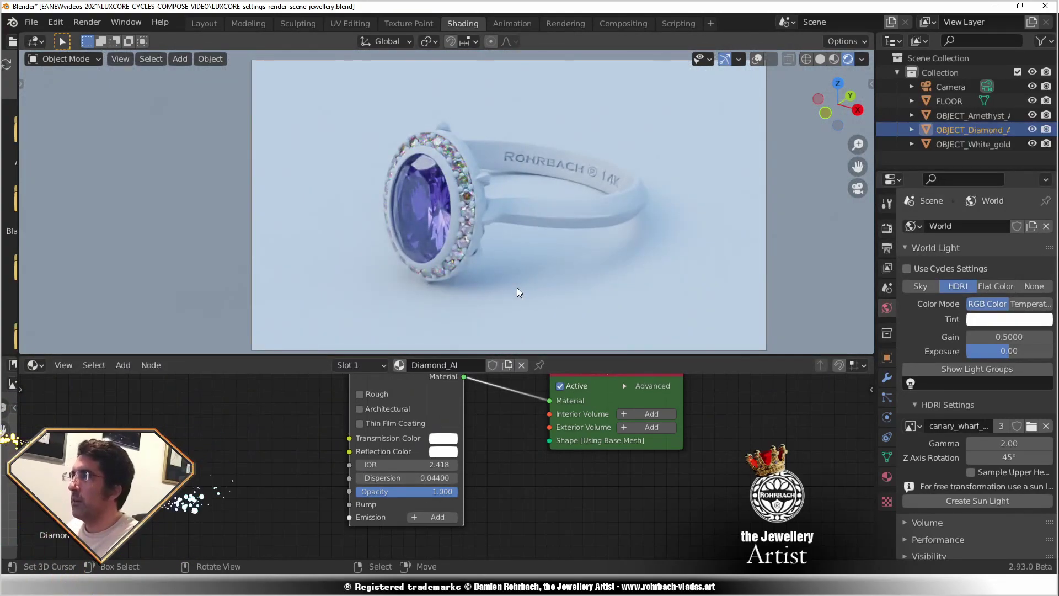
pyautogui.doubleClick(392, 478)
pyautogui.write('0')
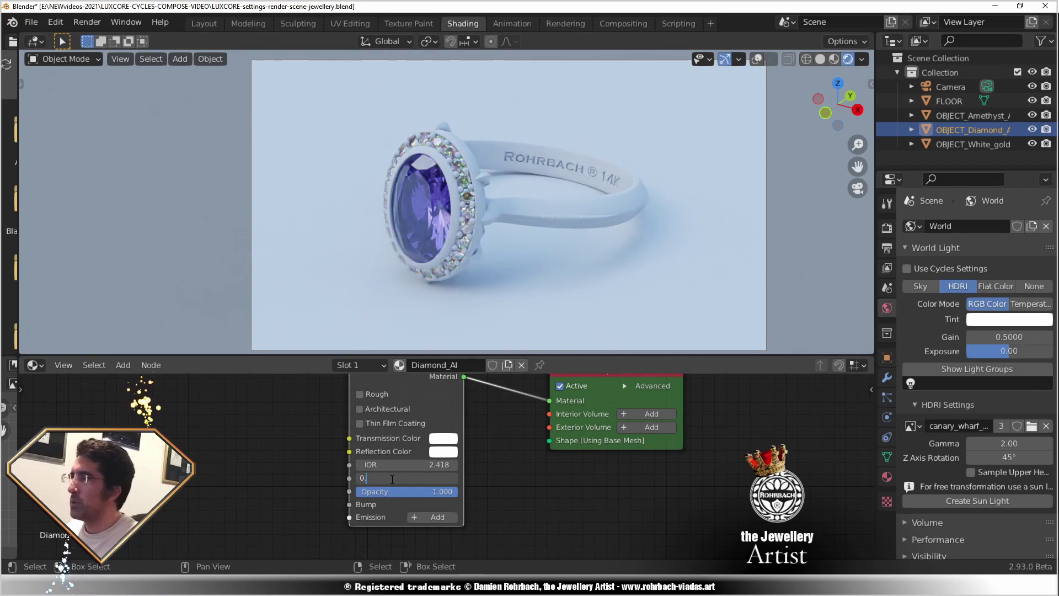
pyautogui.write('.0')
pyautogui.press('Return')
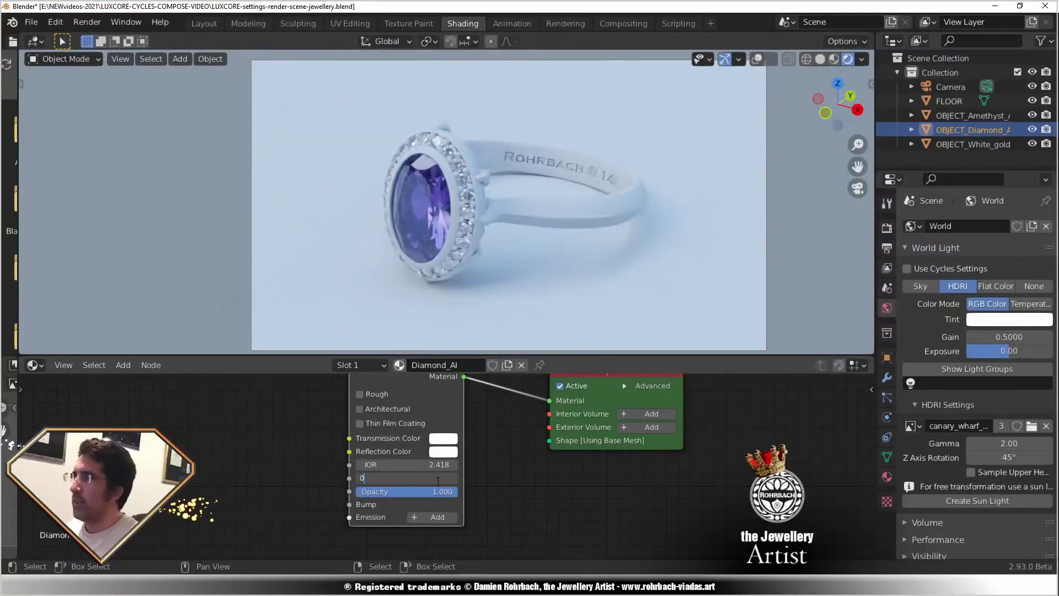
# Set the diamond Glass node's dispersion back to 0.01342.
pyautogui.doubleClick(416, 477)
pyautogui.write('0.01')
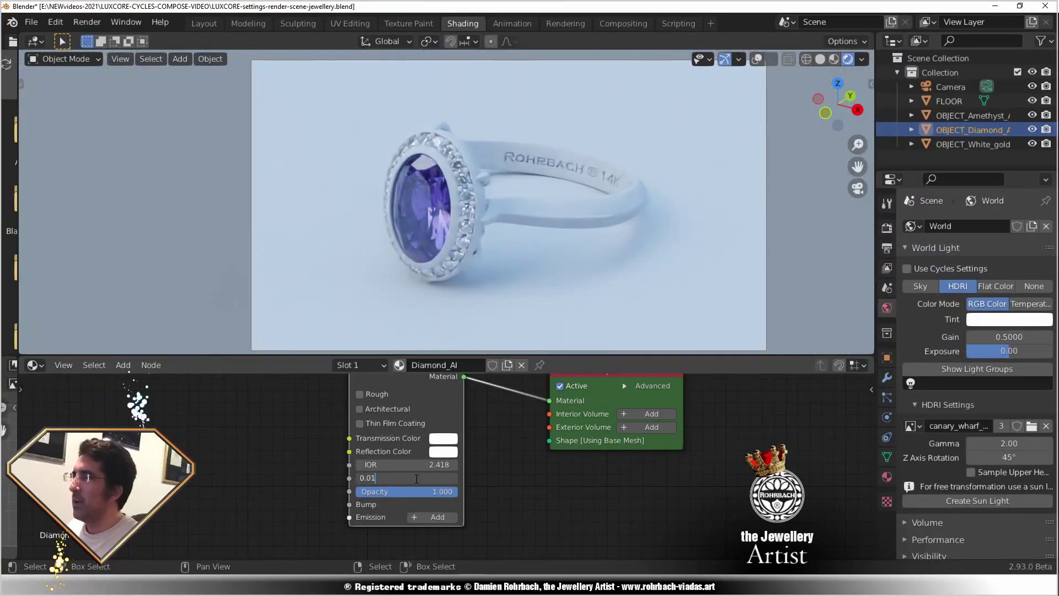
pyautogui.write('342')
pyautogui.press('Return')
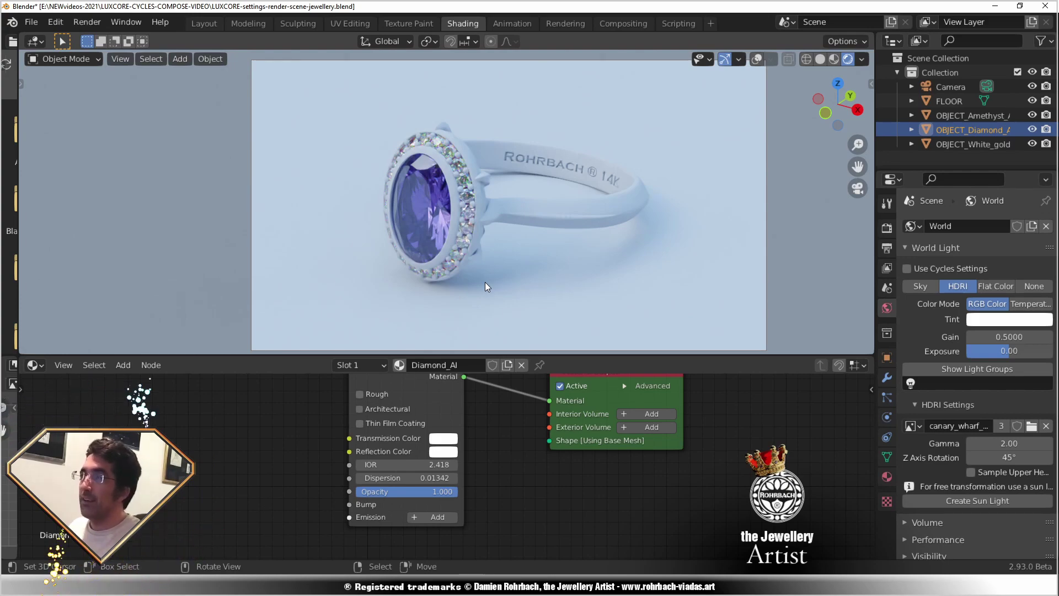
# Replace the Matte node in the ring's White_gold_14K LuxCore material with a Metal node connected to the Material Output.
pyautogui.click(554, 210)
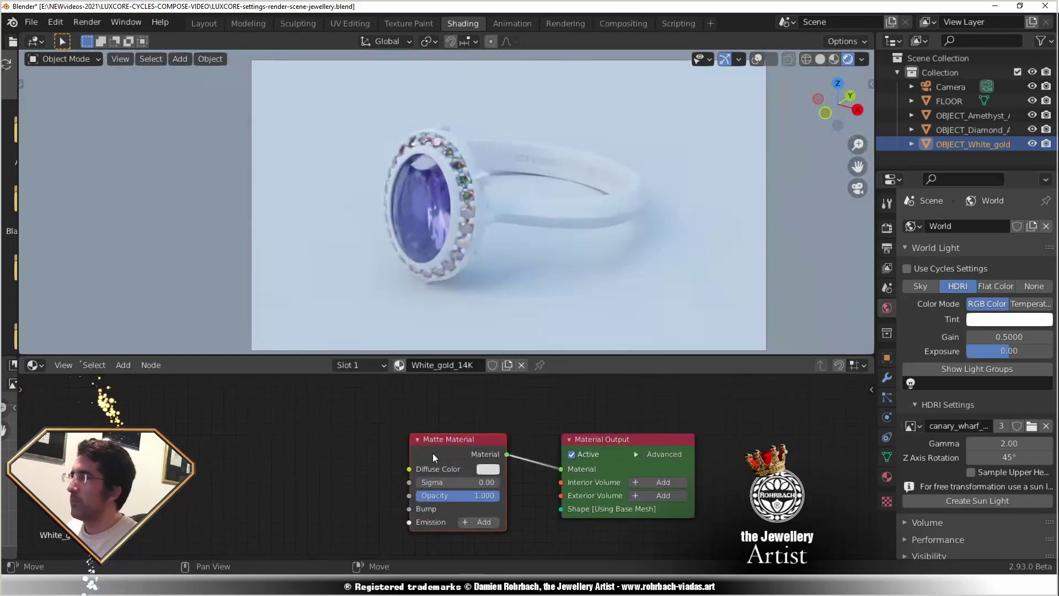
pyautogui.press('x')
pyautogui.click(123, 364)
pyautogui.moveTo(139, 399)
pyautogui.click(253, 244)
pyautogui.click(327, 413)
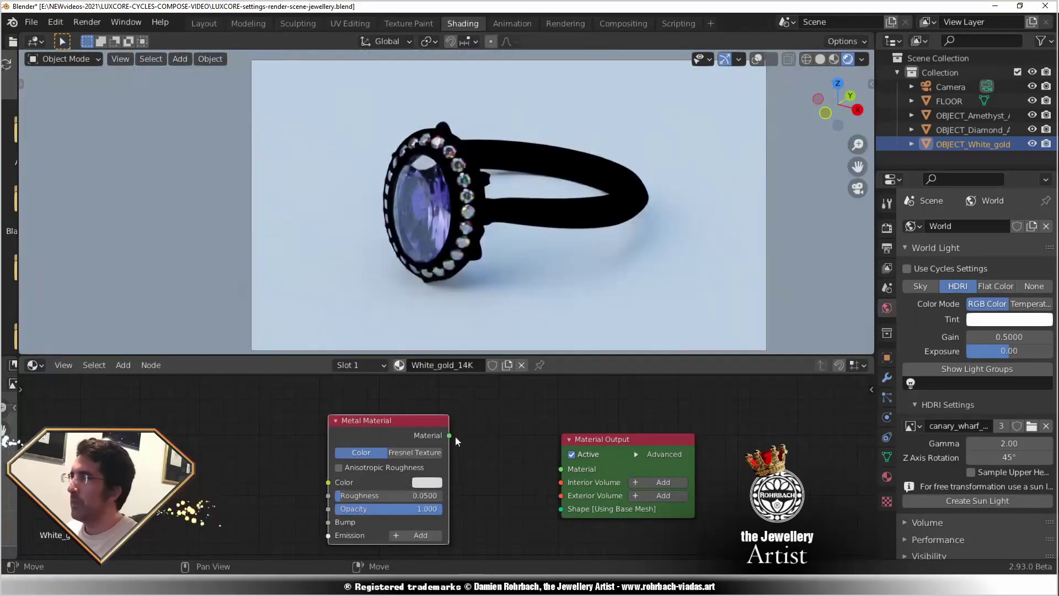
pyautogui.moveTo(449, 436); pyautogui.dragTo(560, 468)
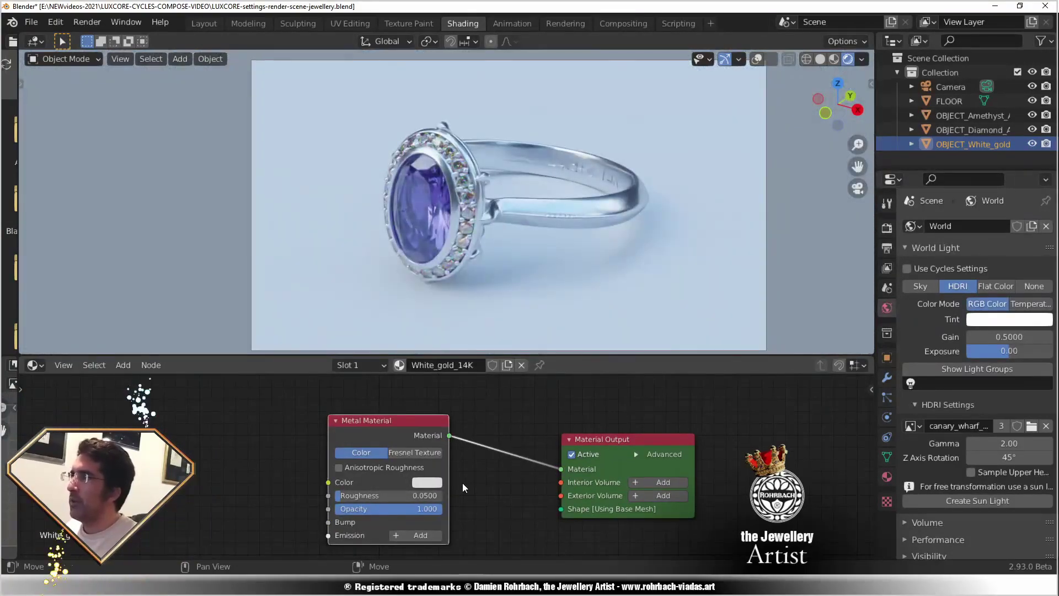
# Set the white gold Metal node's roughness to 0.001 and save the file.
pyautogui.doubleClick(394, 495)
pyautogui.write('0.001')
pyautogui.press('Return')
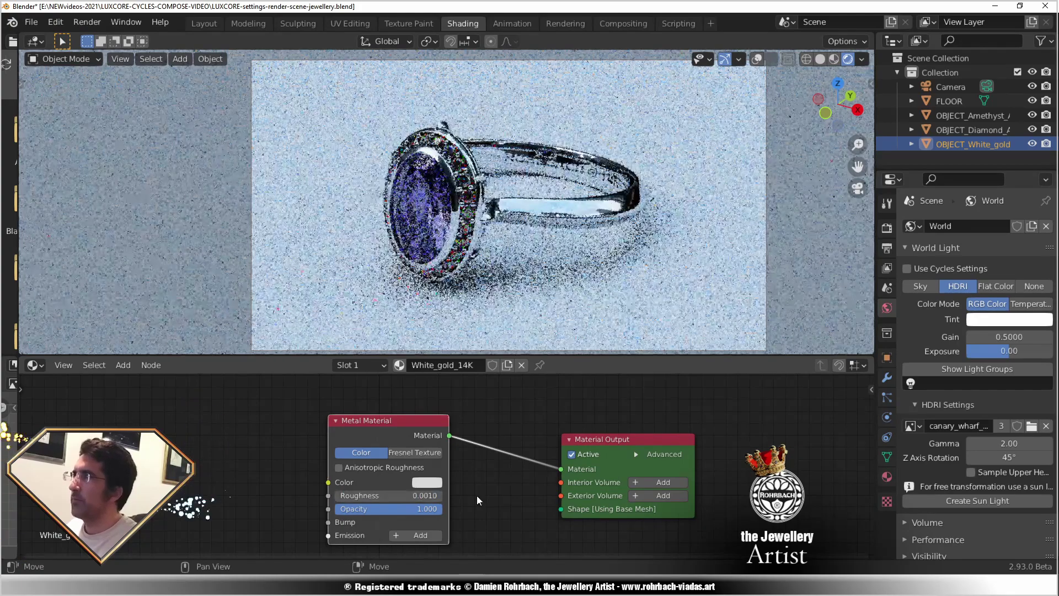
pyautogui.hotkey('ctrl', 's')
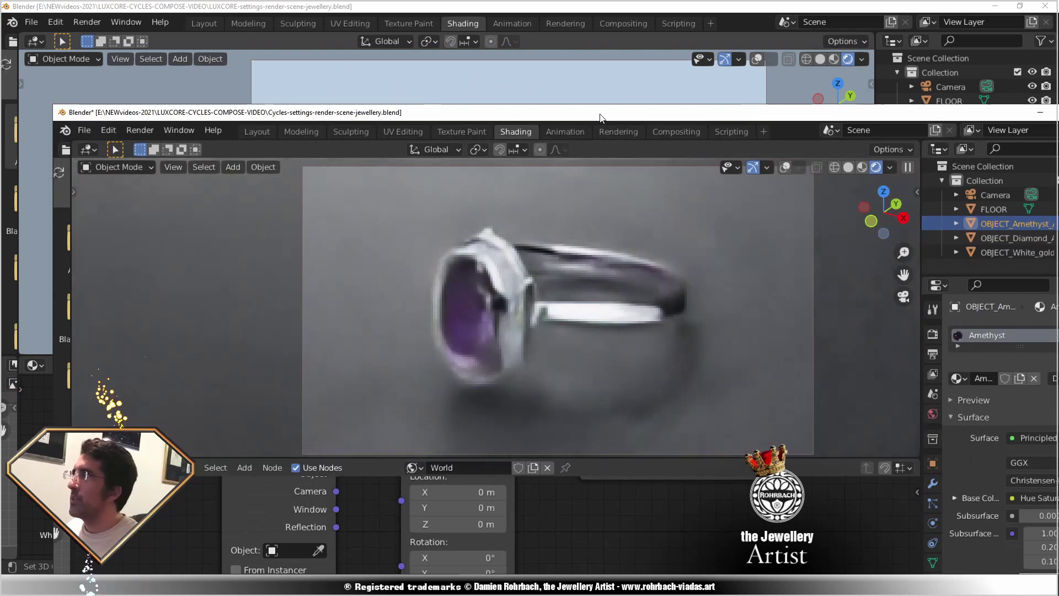
# Compare the ring render with the Cycles scene in the other Blender window and minimize that window.
pyautogui.moveTo(601, 117); pyautogui.dragTo(726, 295)
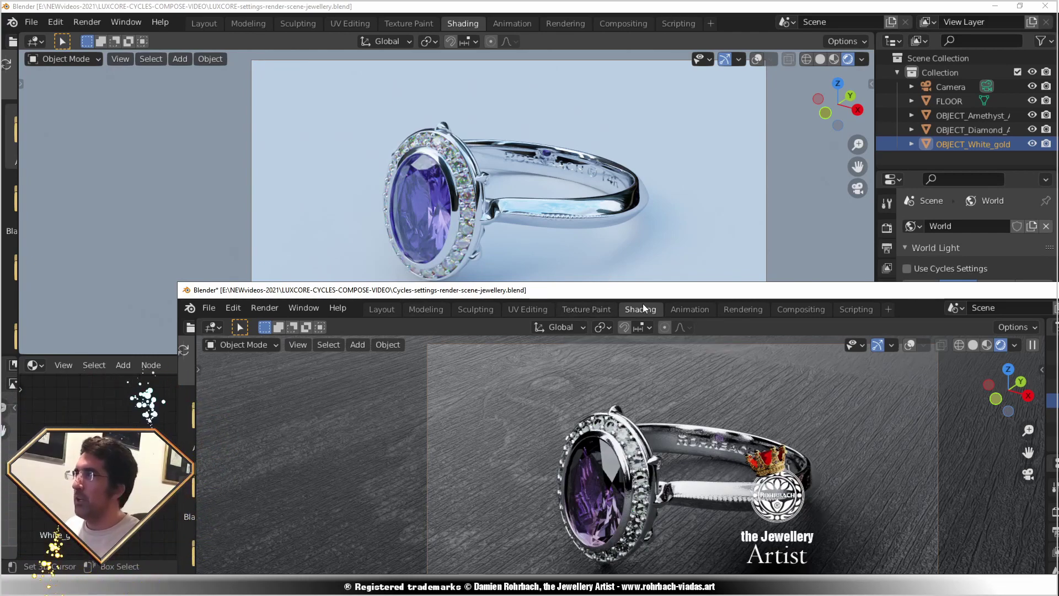
pyautogui.moveTo(673, 292); pyautogui.dragTo(0, 78)
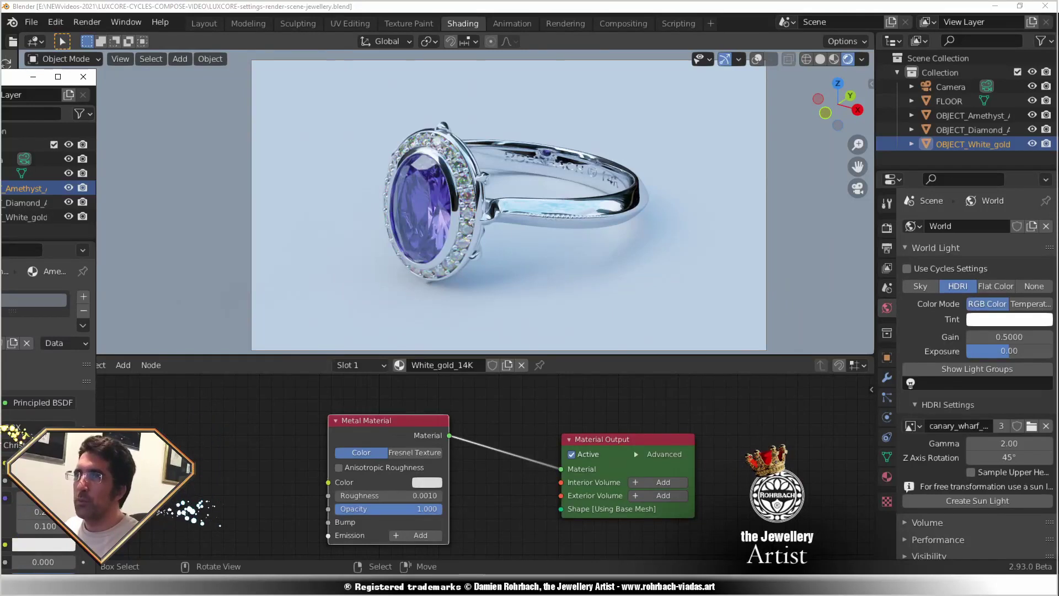
pyautogui.click(34, 76)
# Switch the viewport to solid shading and select the floor object.
pyautogui.press('z')
pyautogui.click(630, 268)
pyautogui.click(630, 264)
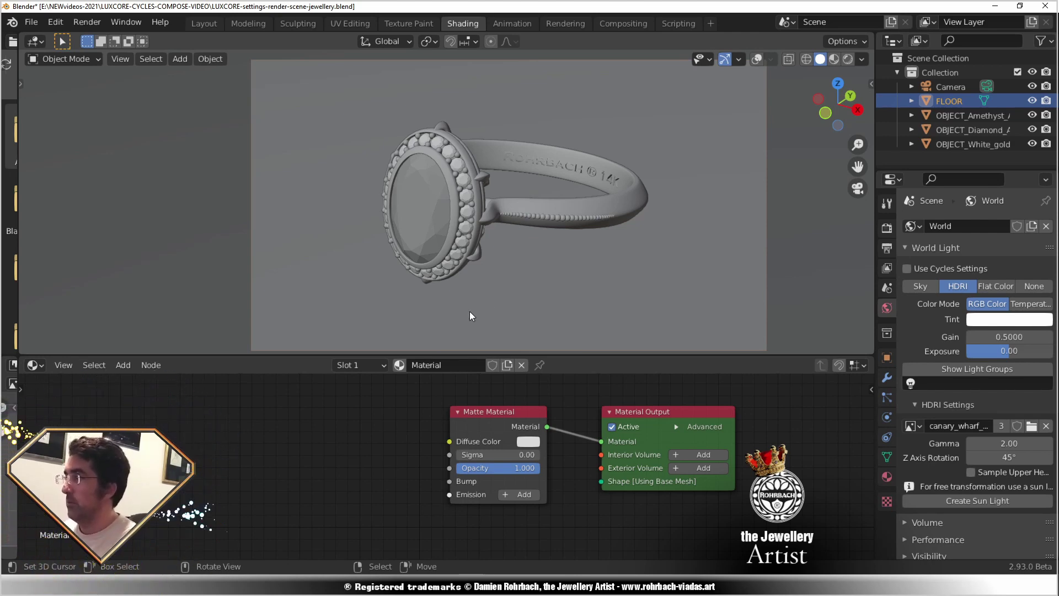
# Replace the floor material's Matte node with a Glossy material node connected to the Material Output.
pyautogui.click(479, 419)
pyautogui.press('Delete')
pyautogui.click(123, 364)
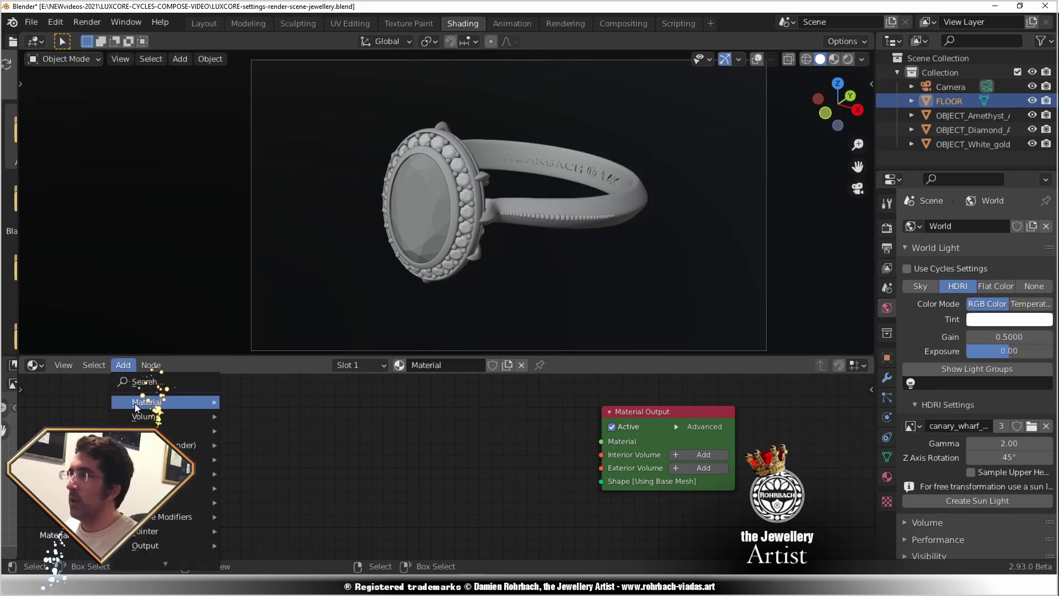
pyautogui.moveTo(135, 407)
pyautogui.click(260, 256)
pyautogui.click(430, 408)
pyautogui.moveTo(477, 408); pyautogui.dragTo(600, 441)
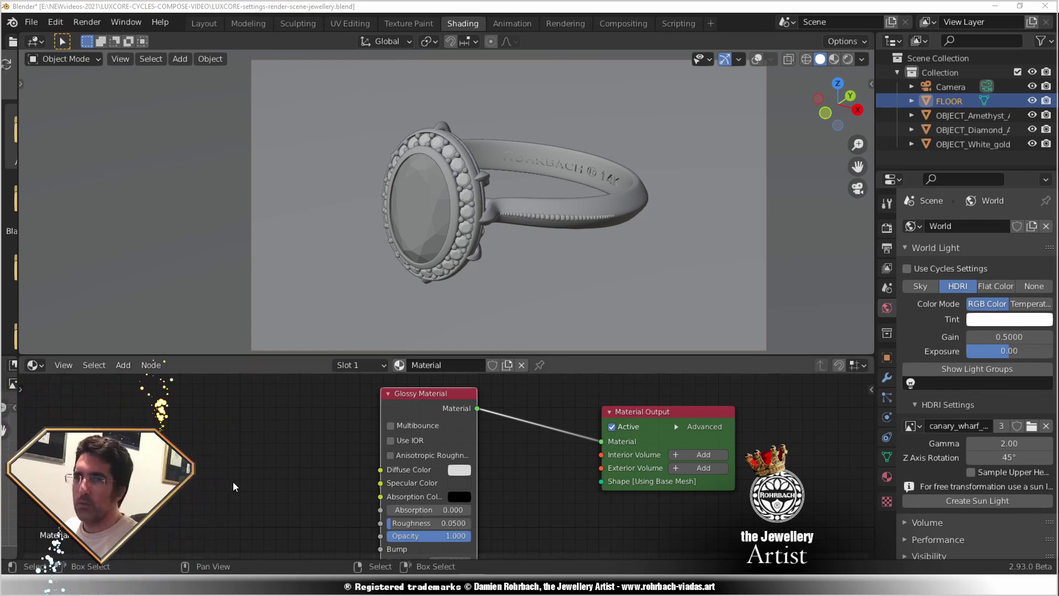
# Add an image texture using IMG_20200903_165305910 and connect its Color output to the Glossy node's Bump input.
pyautogui.moveTo(88, 402); pyautogui.dragTo(124, 370, button='middle')
pyautogui.click(123, 364)
pyautogui.moveTo(166, 430)
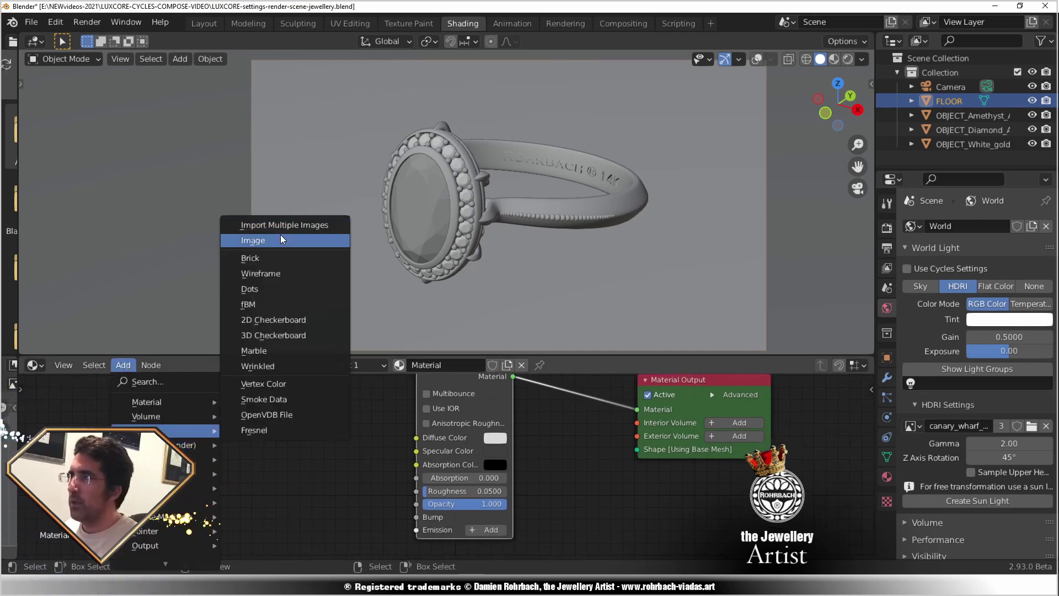
pyautogui.click(253, 241)
pyautogui.click(259, 420)
pyautogui.click(212, 422)
pyautogui.click(259, 343)
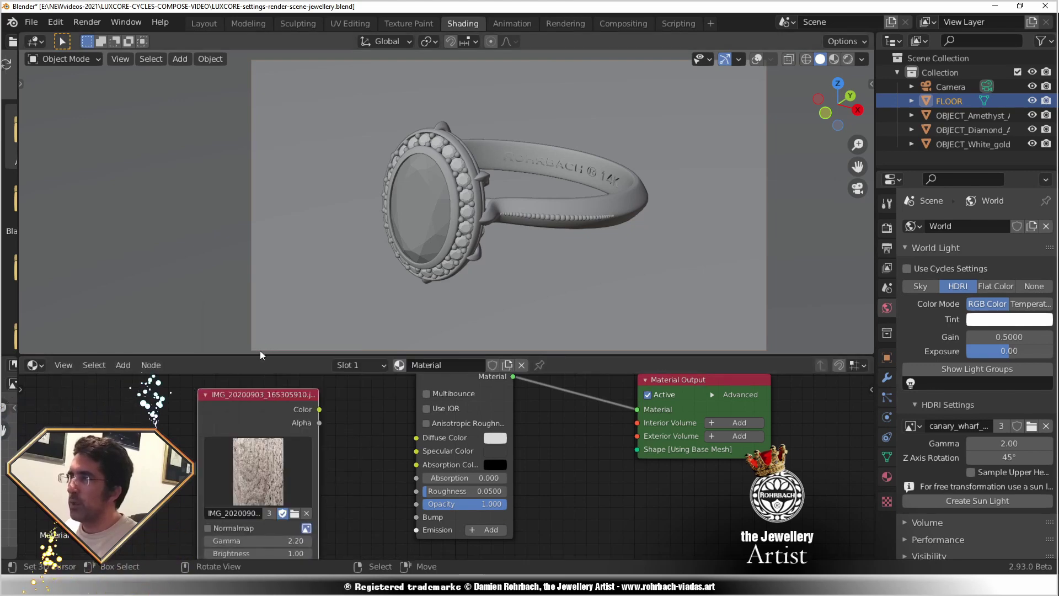
pyautogui.moveTo(248, 377); pyautogui.dragTo(192, 383)
pyautogui.moveTo(264, 397); pyautogui.dragTo(416, 516)
# Insert a Bump node on the link between the image texture and the Glossy material.
pyautogui.click(123, 365)
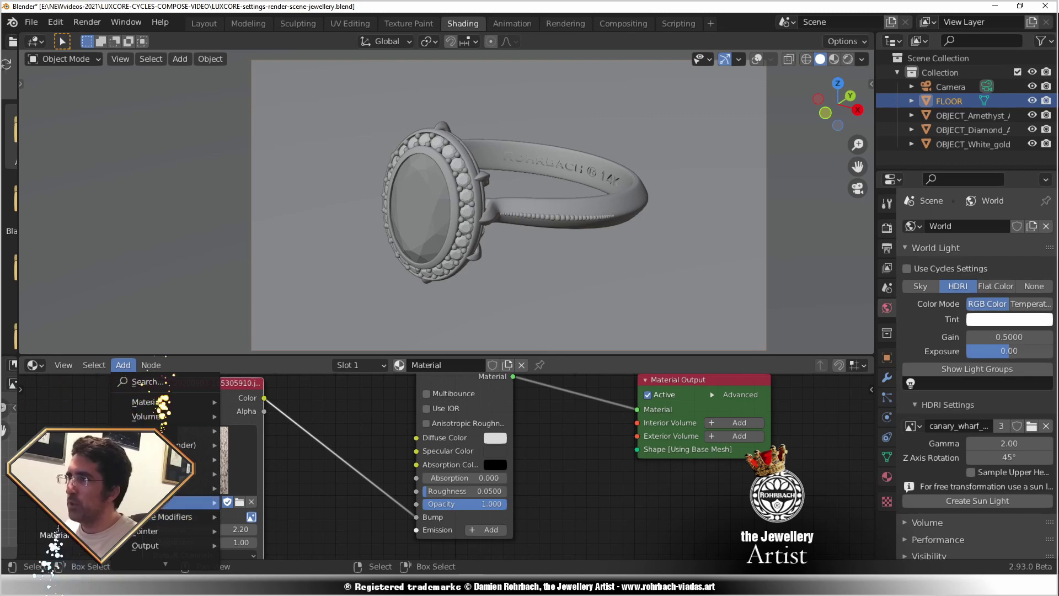
pyautogui.moveTo(166, 473)
pyautogui.click(267, 226)
pyautogui.click(303, 455)
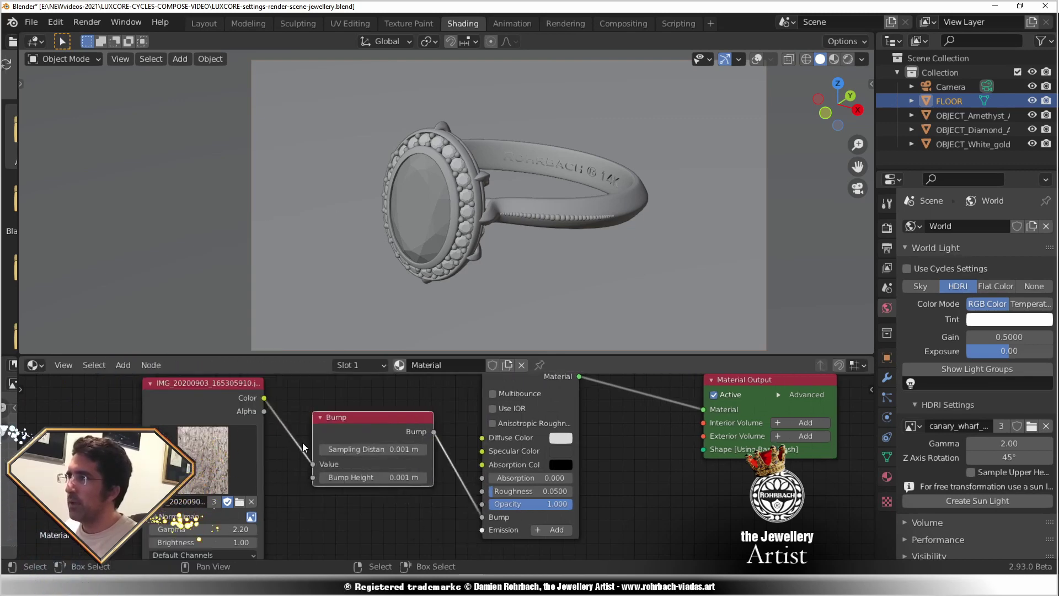
# Set the floor Bump node's bump height to 0.2 m.
pyautogui.click(359, 478)
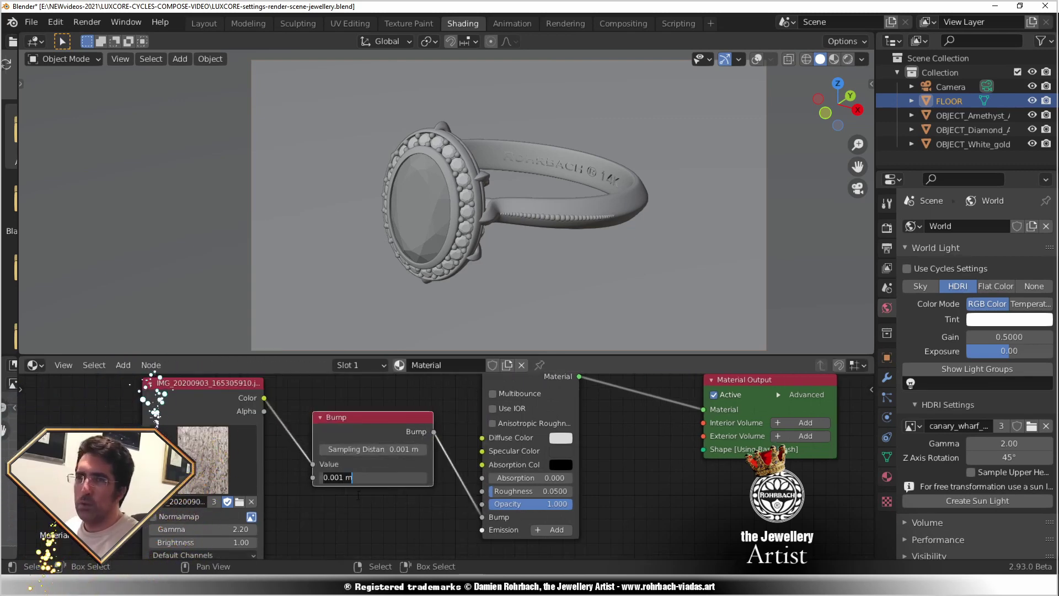
pyautogui.press('BackSpace')
pyautogui.press('BackSpace')
pyautogui.press('BackSpace')
pyautogui.press('BackSpace')
pyautogui.press('BackSpace')
pyautogui.press('BackSpace')
pyautogui.press('BackSpace')
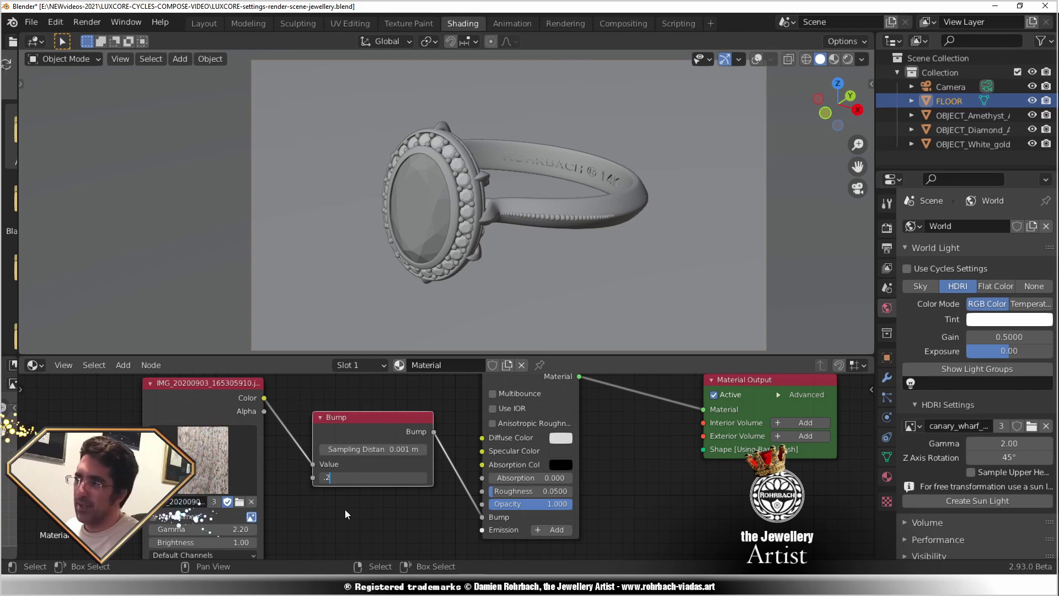
pyautogui.write('.2')
pyautogui.press('Return')
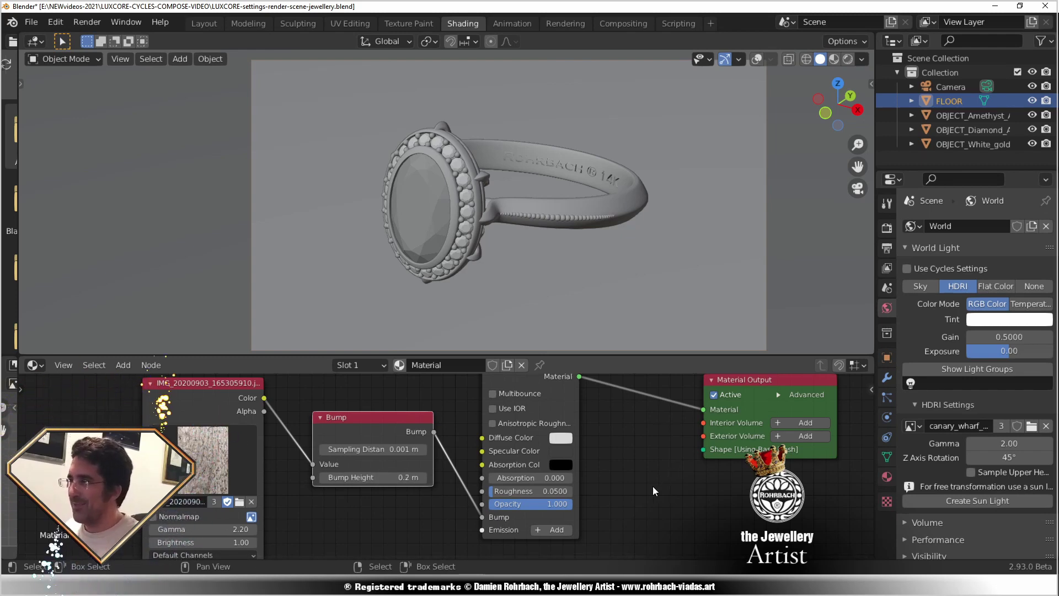
# Save the file and switch the viewport to rendered shading.
pyautogui.hotkey('ctrl', 's')
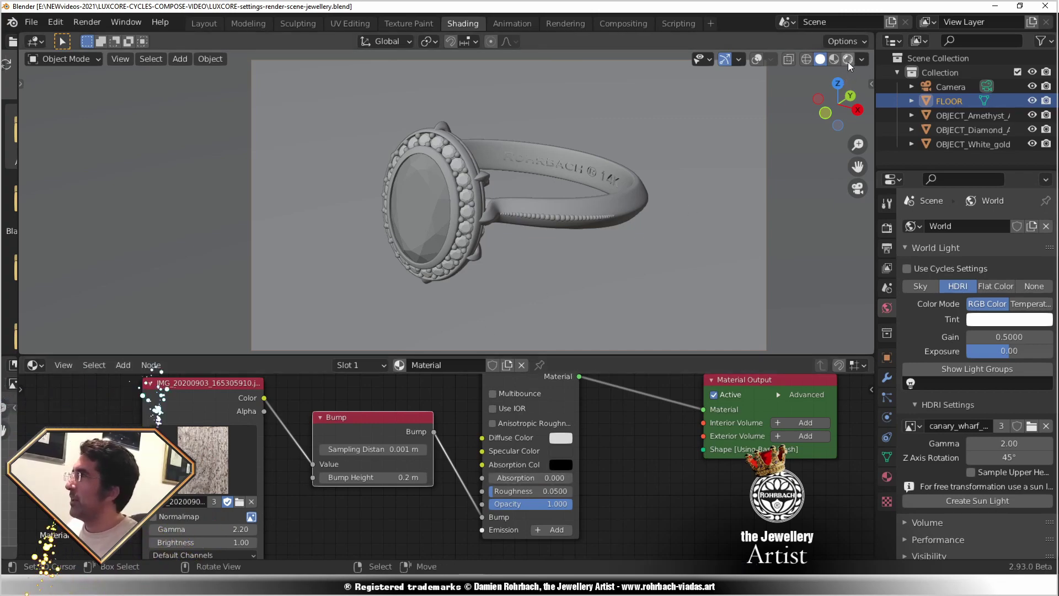
pyautogui.press('z')
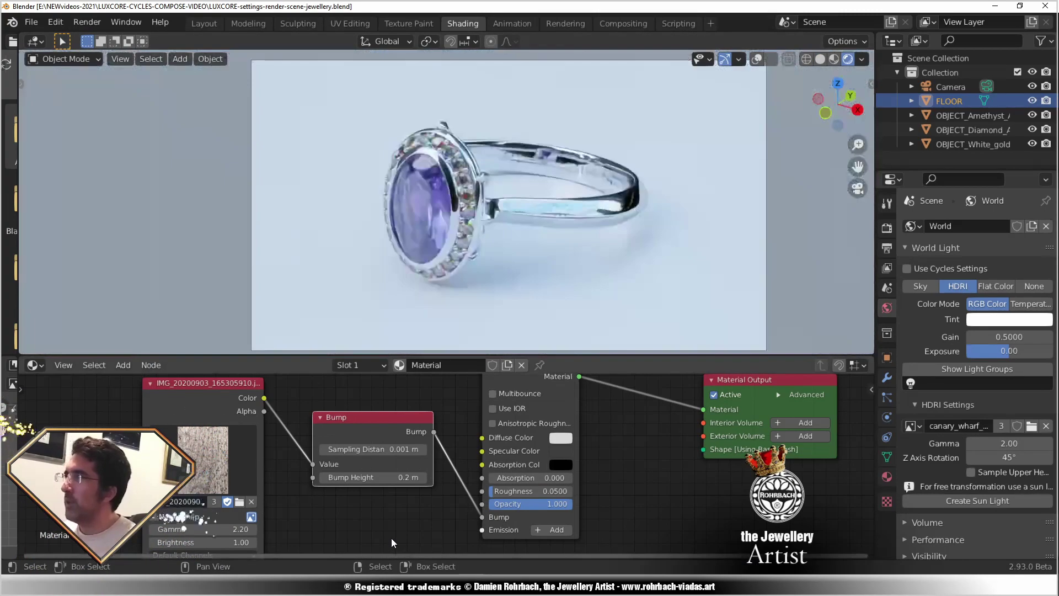
# Add a 2D Mapping node to the floor image texture's 2D Mapping input and save the file.
pyautogui.moveTo(318, 514); pyautogui.dragTo(492, 411, button='middle')
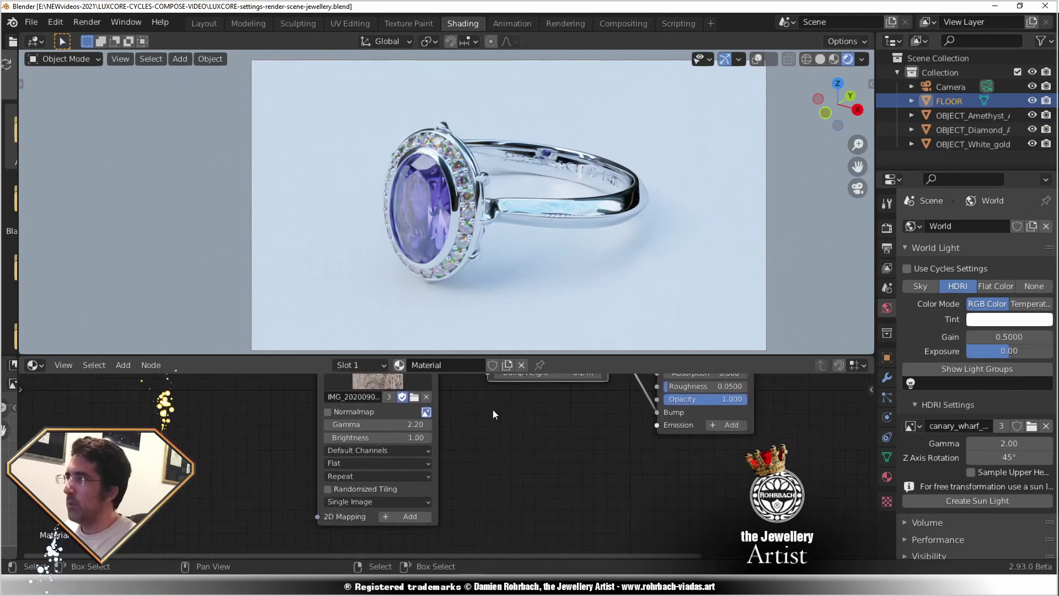
pyautogui.moveTo(208, 389); pyautogui.dragTo(198, 410)
pyautogui.moveTo(515, 445); pyautogui.dragTo(522, 502, button='middle')
pyautogui.hotkey('ctrl', 's')
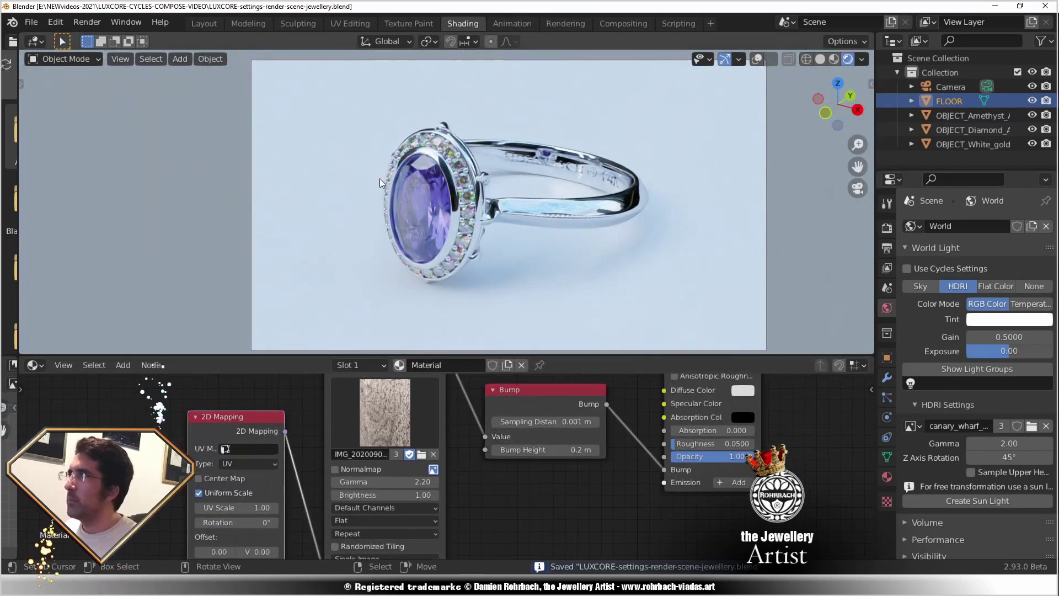
# Unwrap the floor plane in the UV Editing workspace from the top view with Project from View (Bounds).
pyautogui.click(349, 23)
pyautogui.press('KP_7')
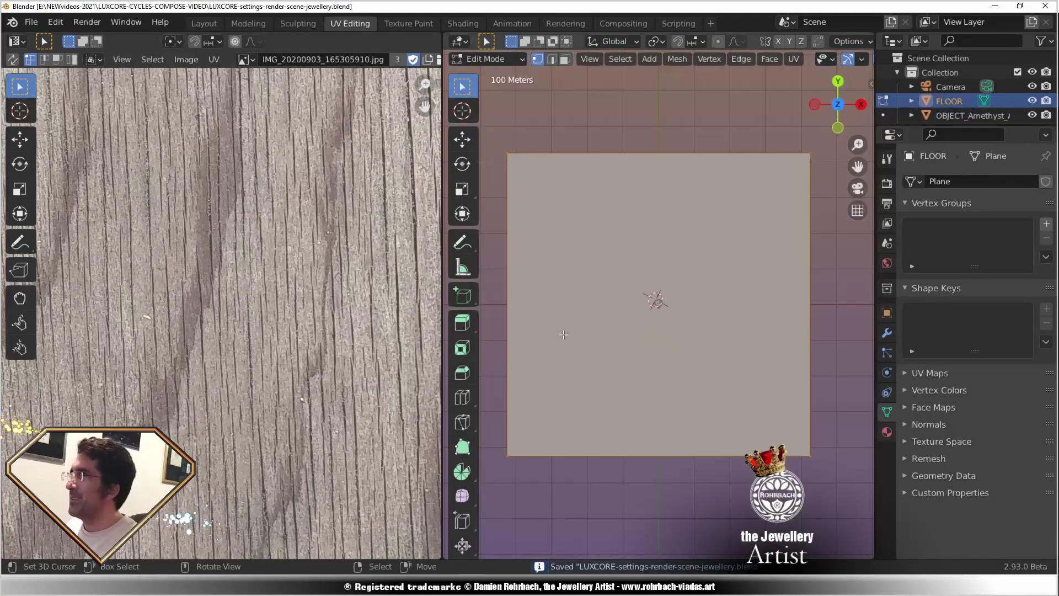
pyautogui.press('Home')
pyautogui.click(794, 58)
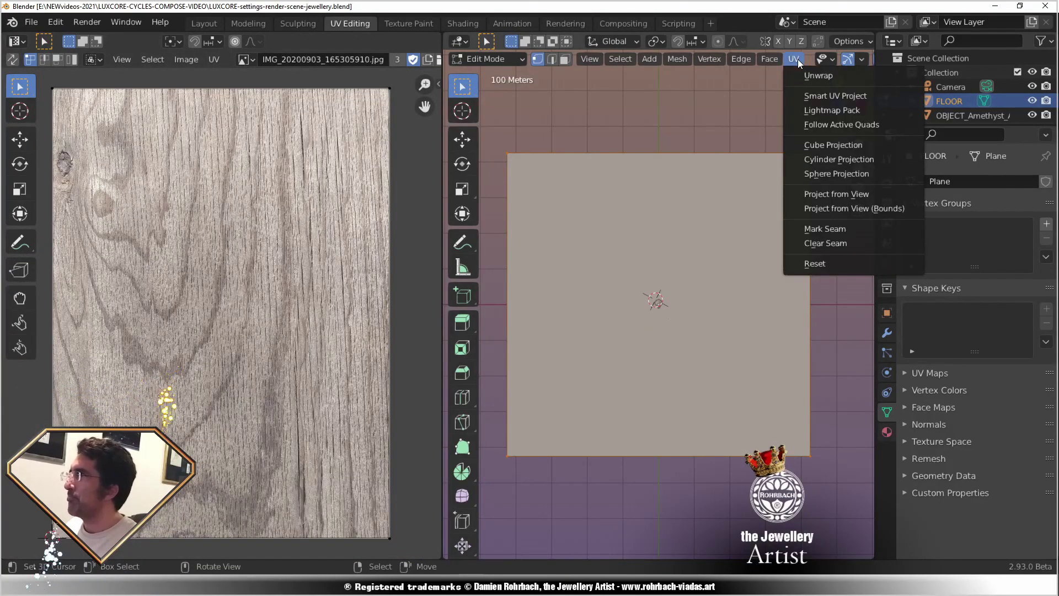
pyautogui.click(818, 208)
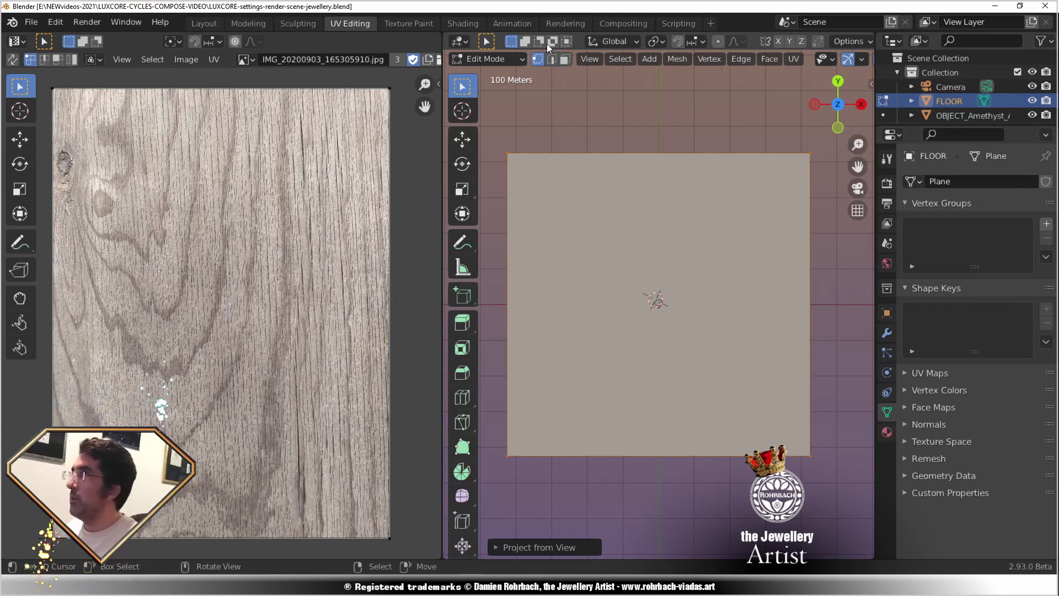
# Return to the Shading workspace and assign UVMap to the floor's 2D Mapping node.
pyautogui.click(463, 23)
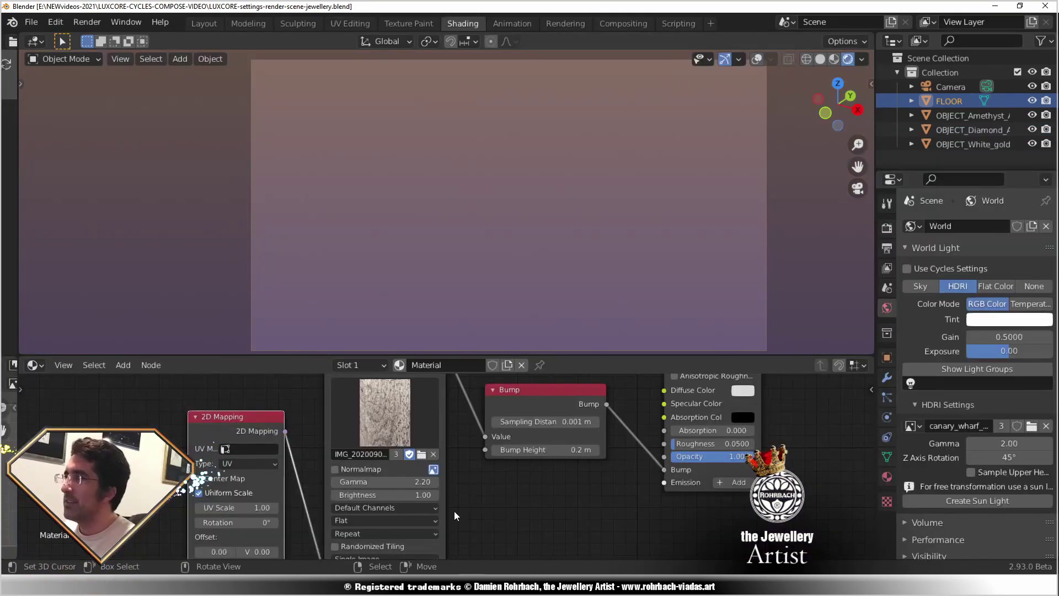
pyautogui.click(246, 448)
pyautogui.click(260, 321)
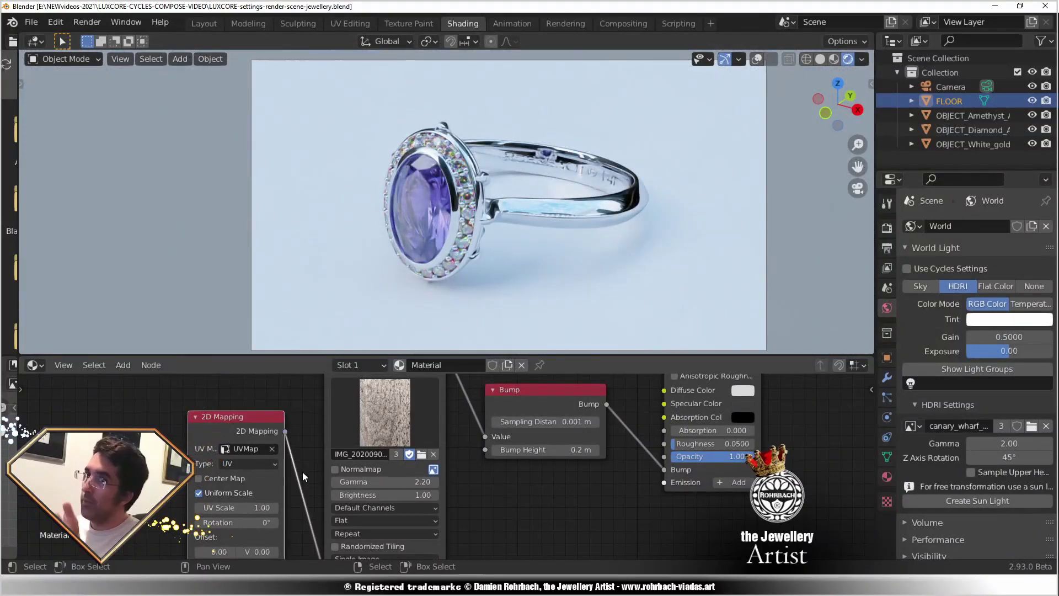
# Set the floor Bump node's bump height to 2 m.
pyautogui.scroll(2, 495, 500)
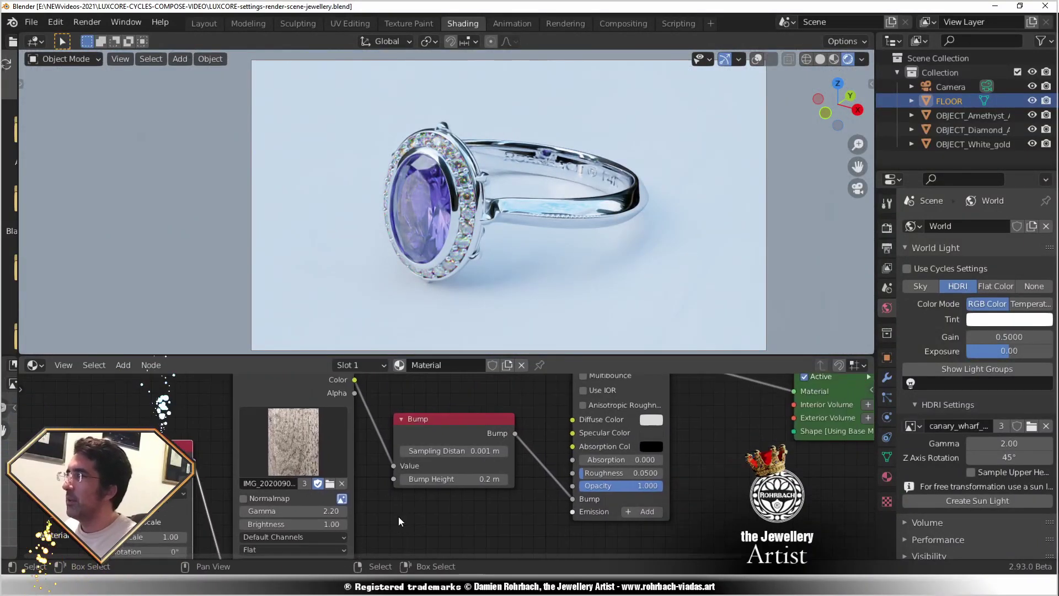
pyautogui.click(438, 471)
pyautogui.write('2')
pyautogui.press('Return')
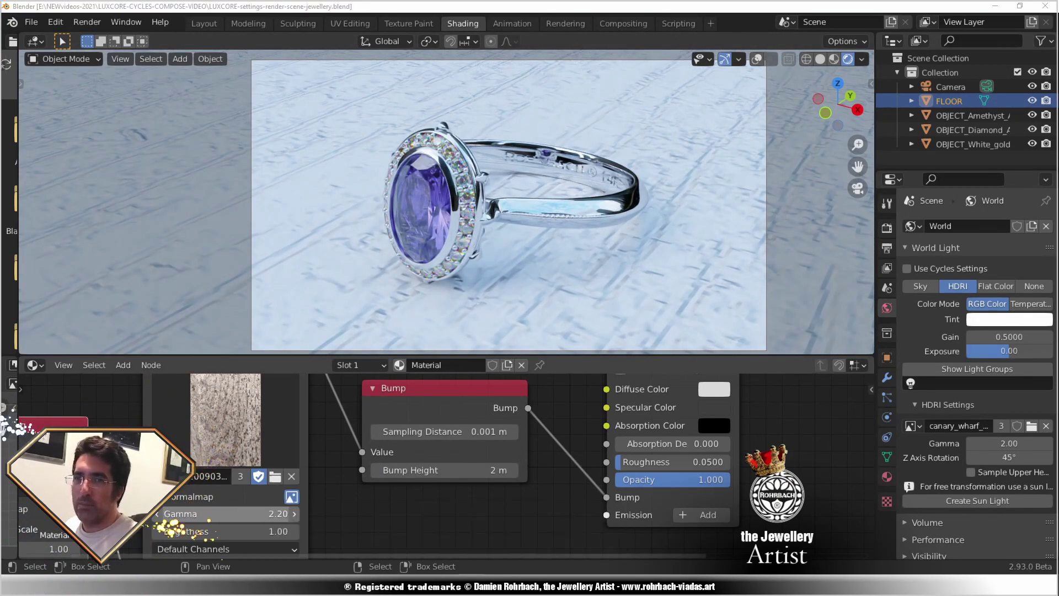
# Set the 2D Mapping node's UV scale to 9 and the Bump node's bump height to 5 m.
pyautogui.moveTo(181, 515); pyautogui.dragTo(342, 458, button='middle')
pyautogui.click(280, 422)
pyautogui.write('9')
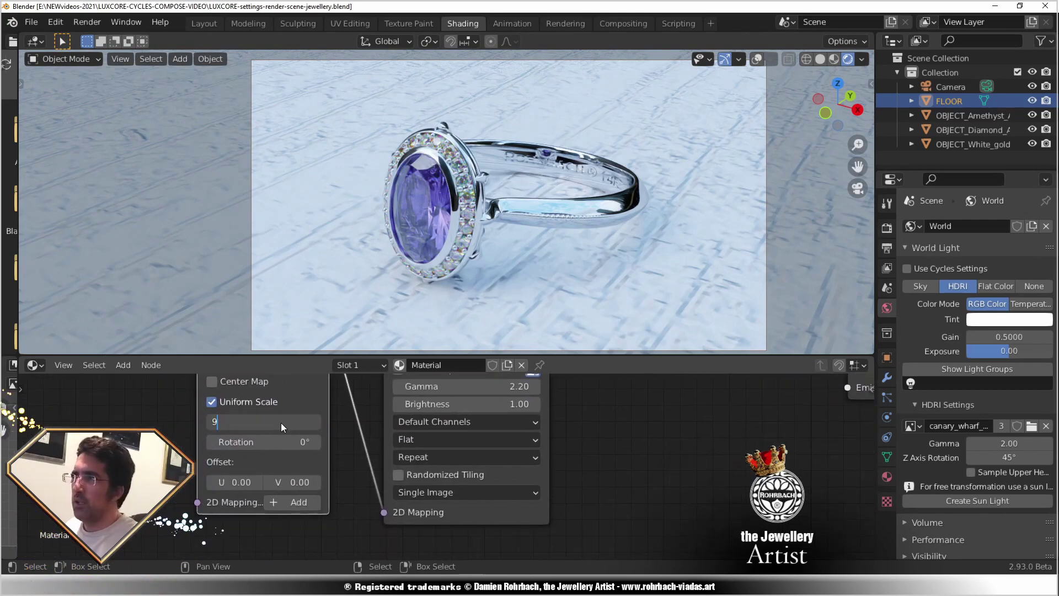
pyautogui.press('Return')
pyautogui.moveTo(673, 458); pyautogui.dragTo(540, 543, button='middle')
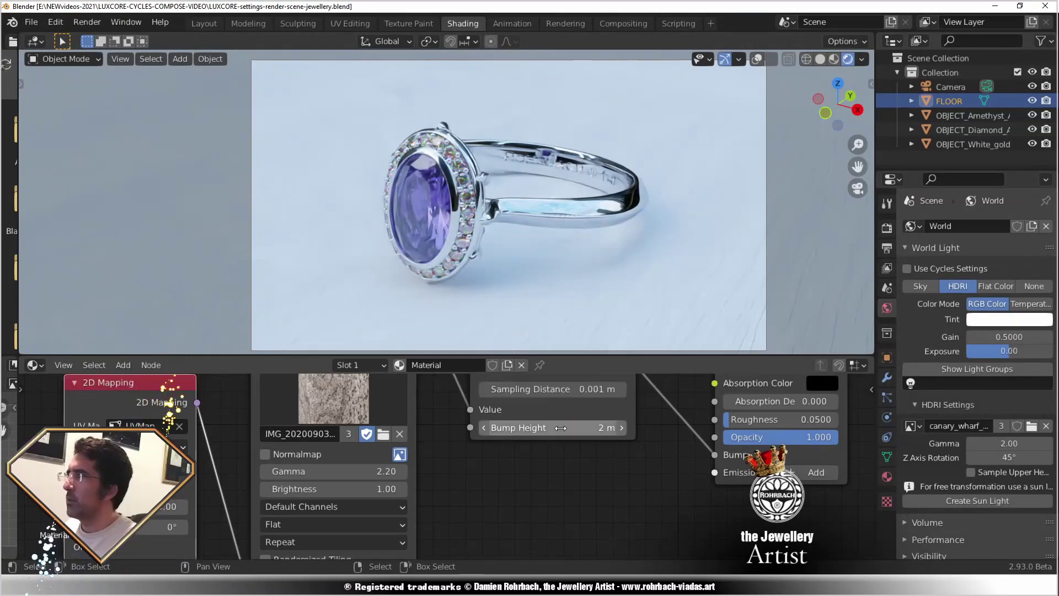
pyautogui.moveTo(552, 428); pyautogui.dragTo(560, 428)
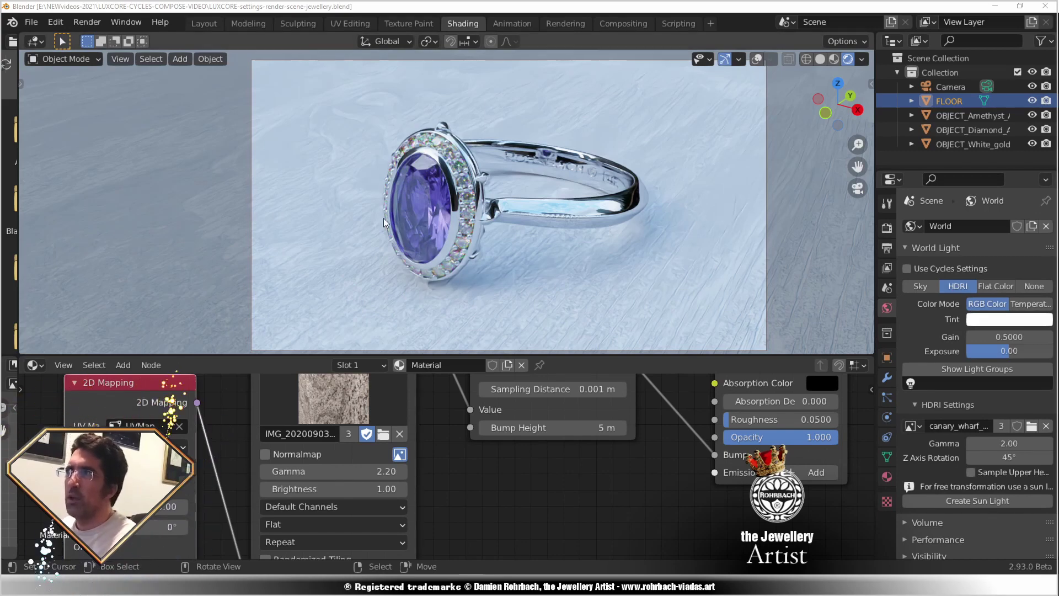
# Switch to the Cycles version of the scene, compare its floor side by side, and return to the LuxCore file.
pyautogui.hotkey('alt', 'Tab')
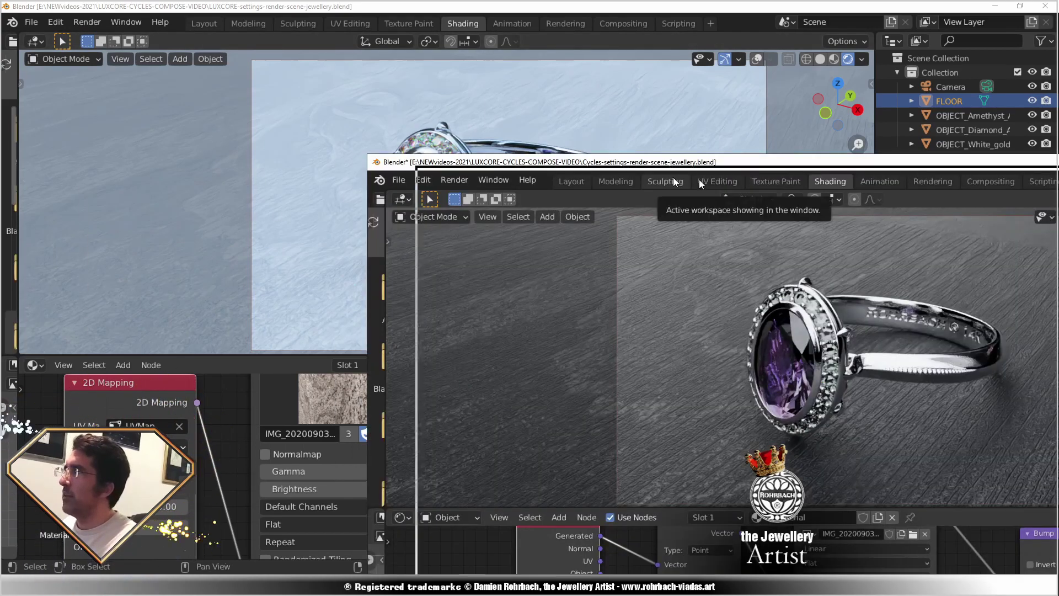
pyautogui.moveTo(699, 161); pyautogui.dragTo(860, 183)
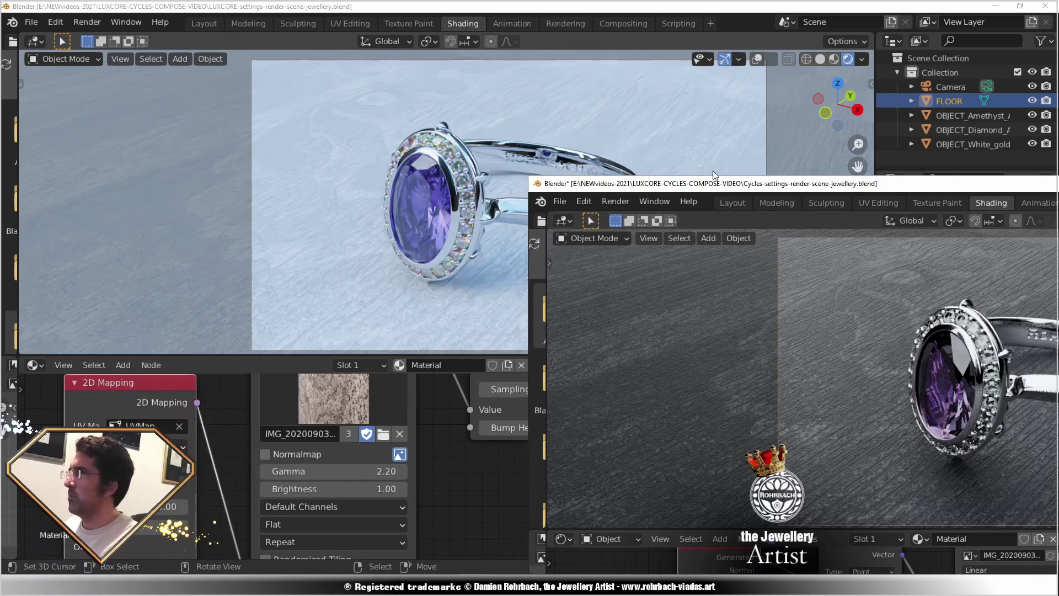
pyautogui.hotkey('alt', 'Tab')
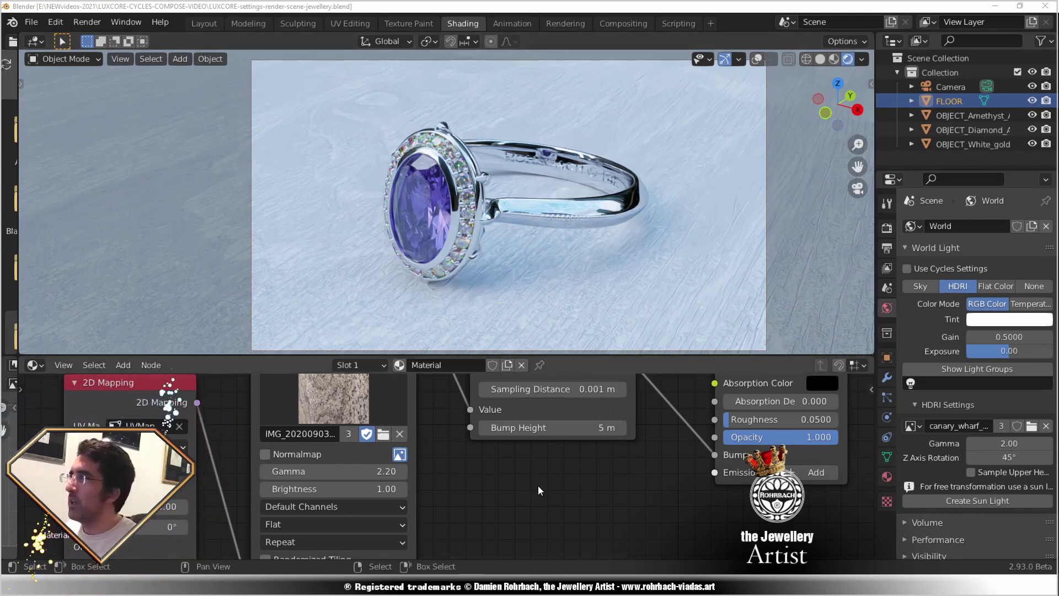
# Connect the floor image texture's Color output to the Glossy material's Diffuse Color input.
pyautogui.moveTo(554, 478); pyautogui.dragTo(510, 539, button='middle')
pyautogui.moveTo(497, 329); pyautogui.dragTo(524, 467, button='middle')
pyautogui.moveTo(399, 416); pyautogui.dragTo(695, 470)
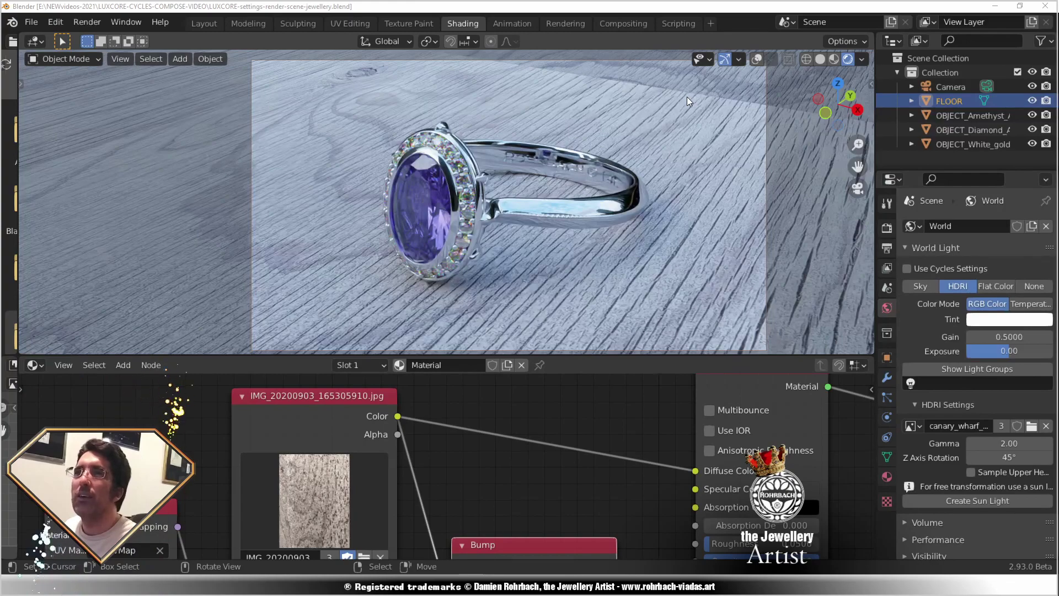
# Set the 2D Mapping node's V offset to 0.22 and its U offset to 0.1.
pyautogui.moveTo(498, 422); pyautogui.dragTo(624, 488, button='middle')
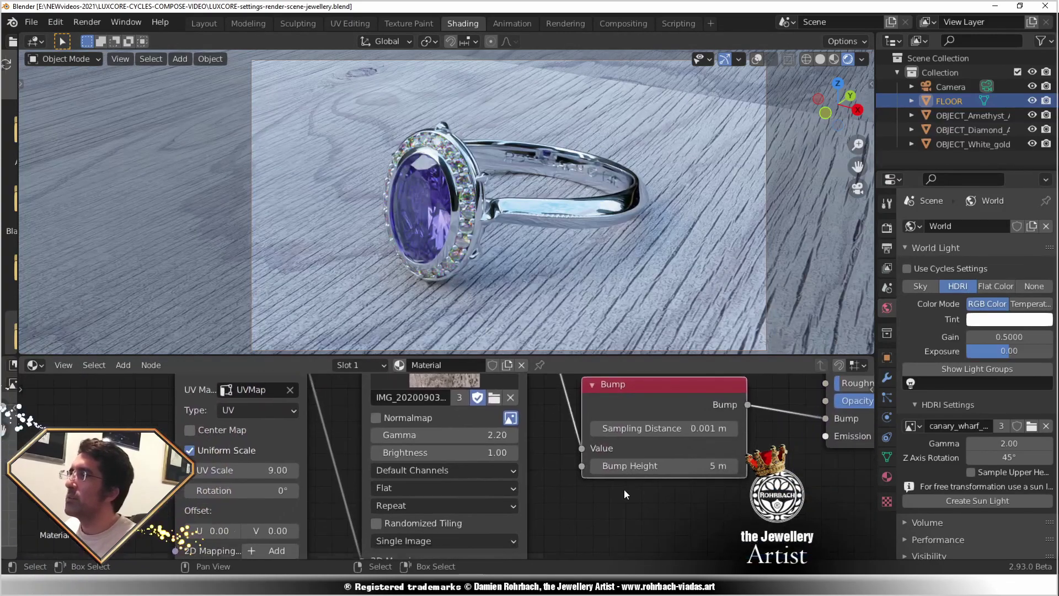
pyautogui.click(273, 531)
pyautogui.write('.2')
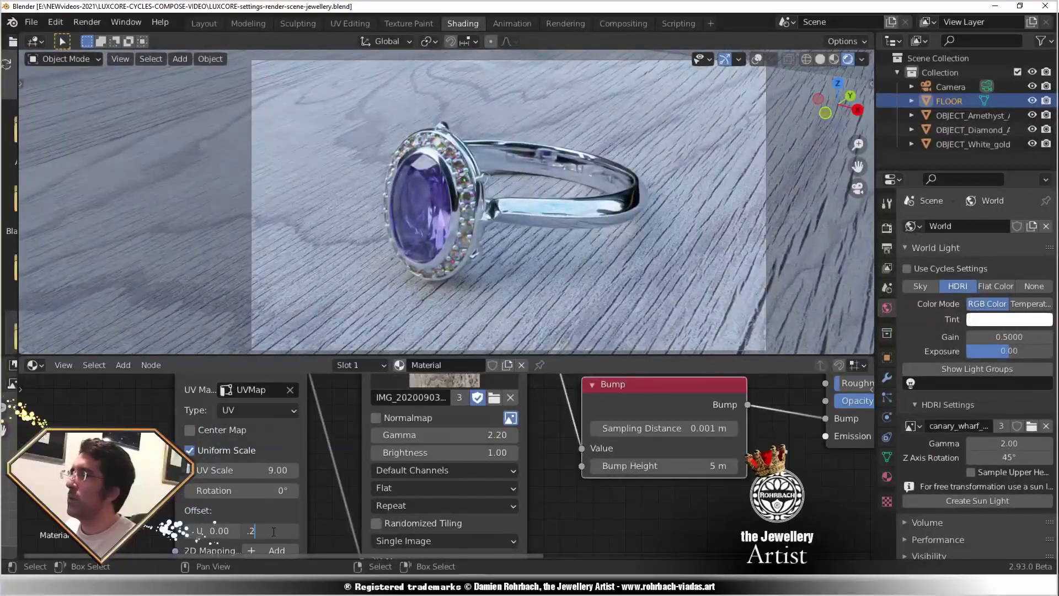
pyautogui.write('2')
pyautogui.press('Return')
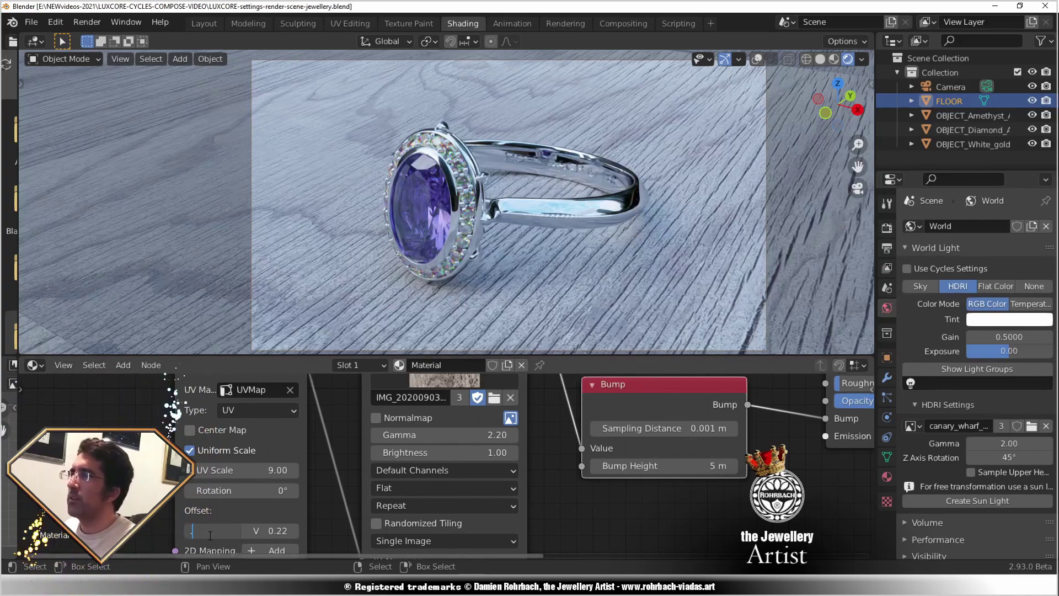
pyautogui.moveTo(210, 531); pyautogui.dragTo(210, 532)
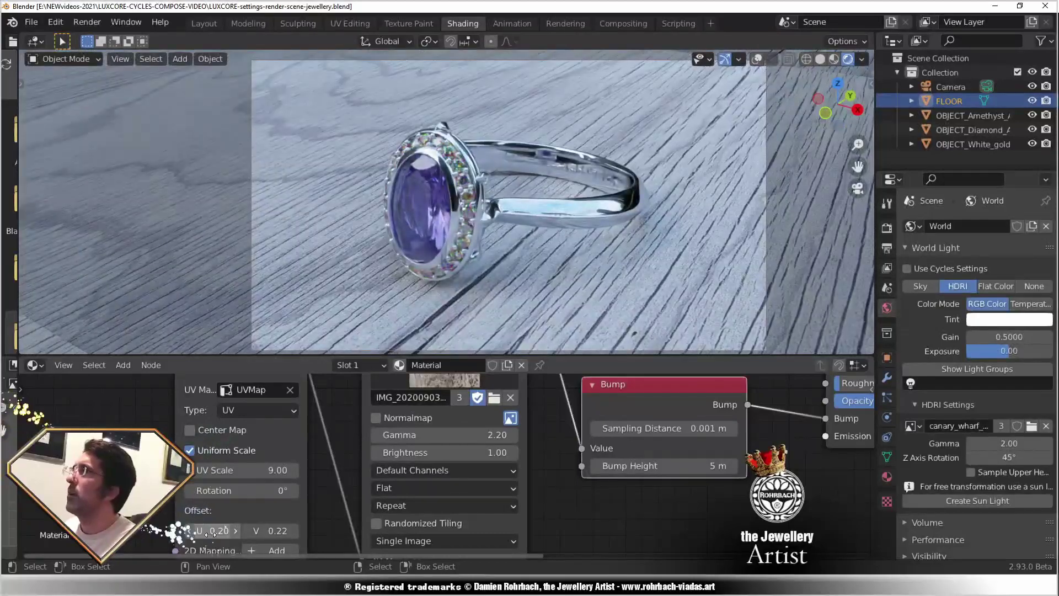
pyautogui.click(217, 530)
pyautogui.write('0.1')
pyautogui.press('Return')
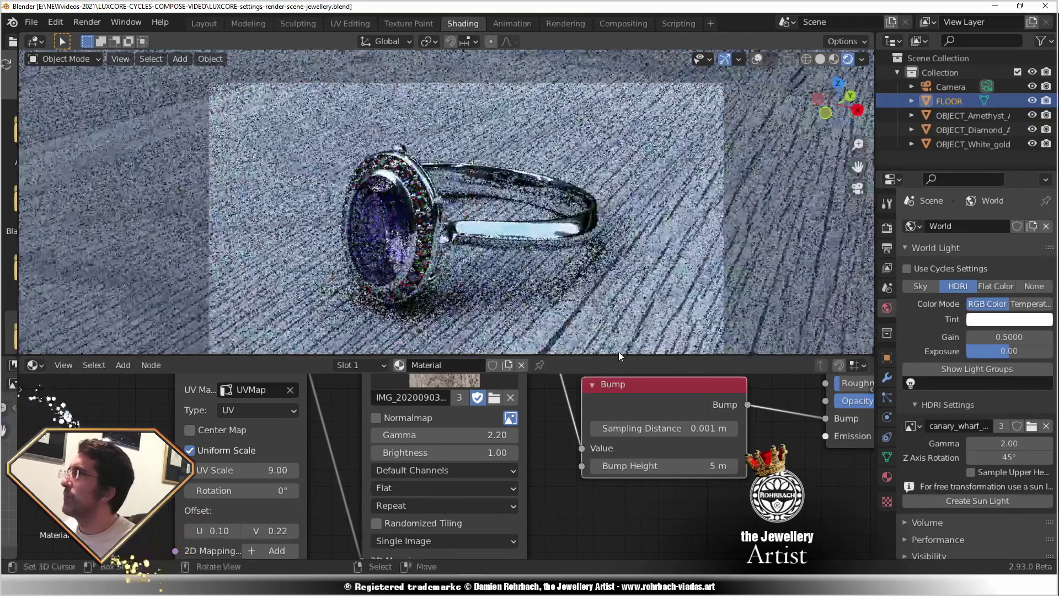
# Enlarge the rendered viewport area and set the 2D Mapping node's V offset to 0.23.
pyautogui.moveTo(618, 357); pyautogui.dragTo(628, 409)
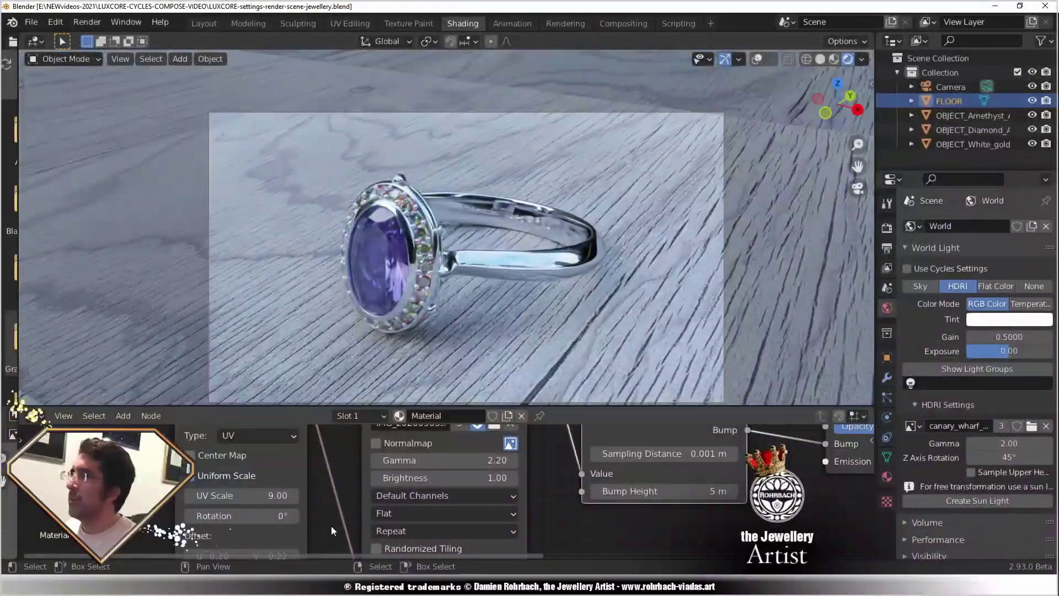
pyautogui.keyDown('shift'); pyautogui.scroll(-2, 332, 531); pyautogui.keyUp('shift')
pyautogui.click(281, 517)
pyautogui.write('.23')
pyautogui.press('Return')
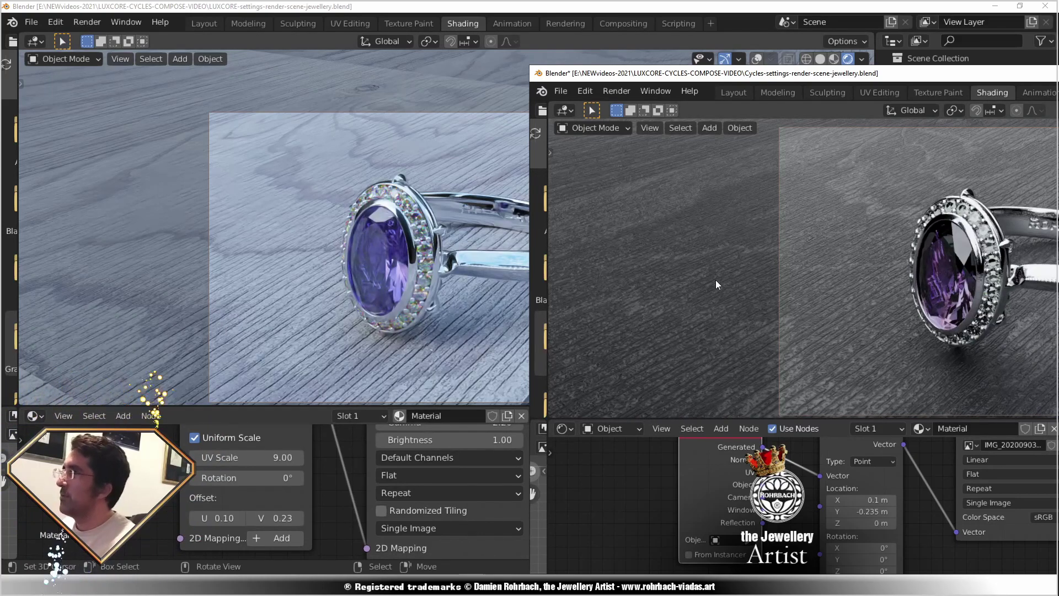
# Compare the floor texture with the Cycles version and move that window out of the way.
pyautogui.moveTo(711, 73); pyautogui.dragTo(633, 66)
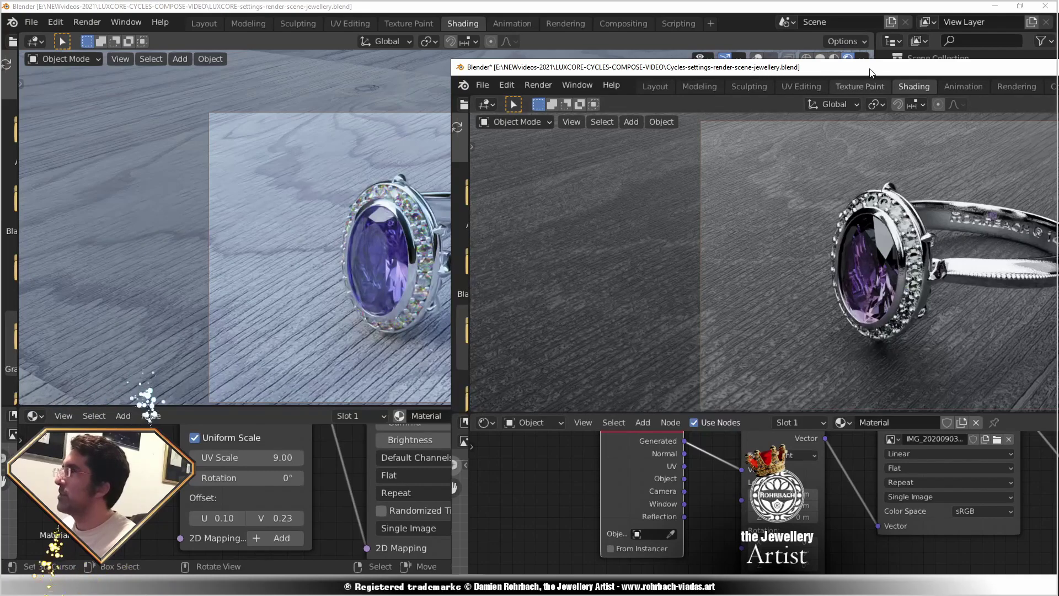
pyautogui.moveTo(867, 68); pyautogui.dragTo(214, 255)
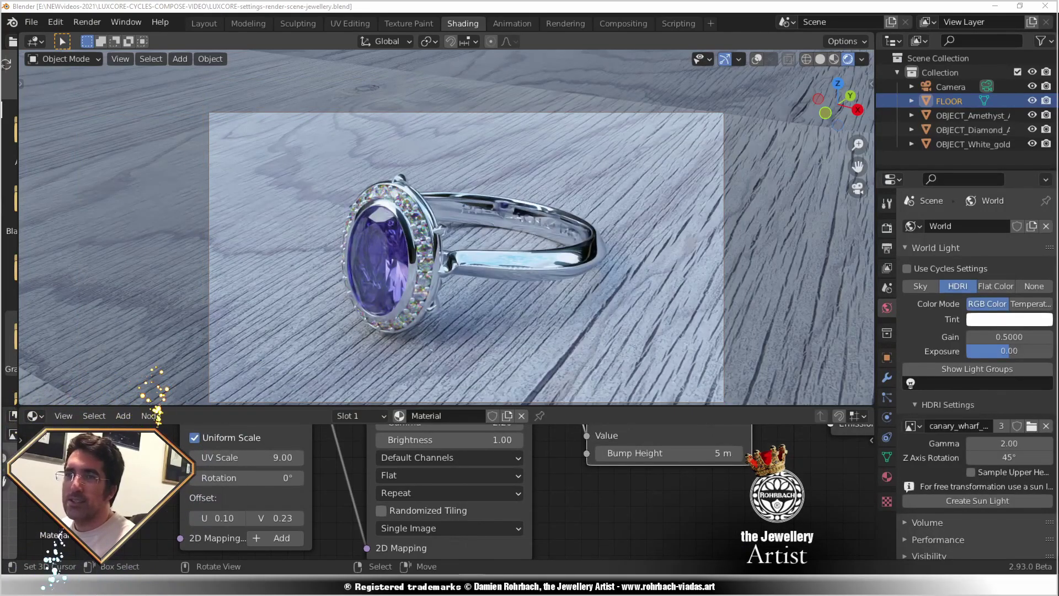
# Insert a Brightness/Contrast node on the link between the image texture and the Glossy material's Diffuse Color.
pyautogui.moveTo(193, 515); pyautogui.dragTo(409, 489, button='middle')
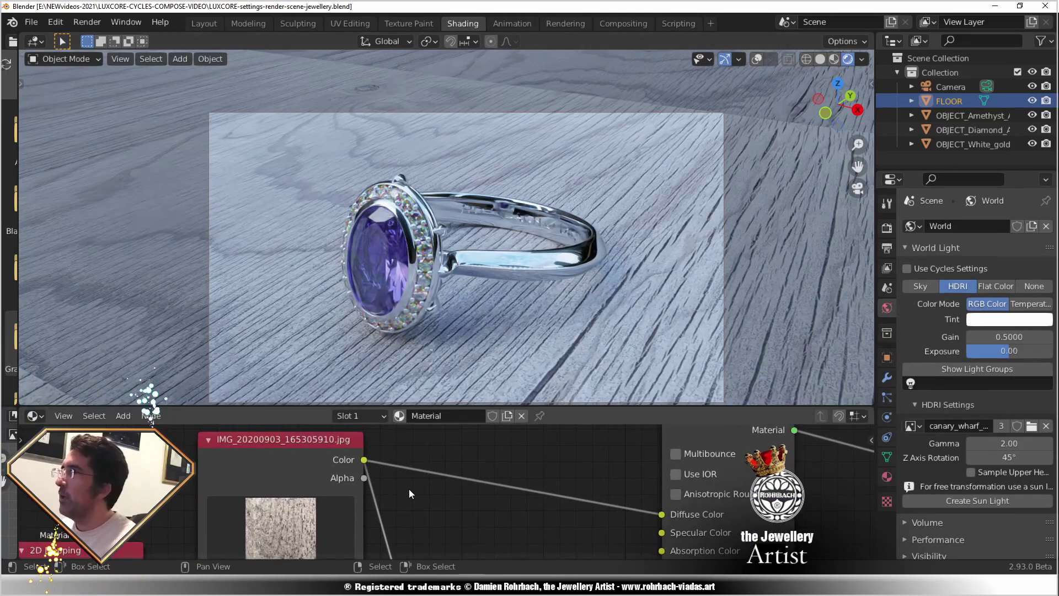
pyautogui.moveTo(313, 444); pyautogui.dragTo(304, 477)
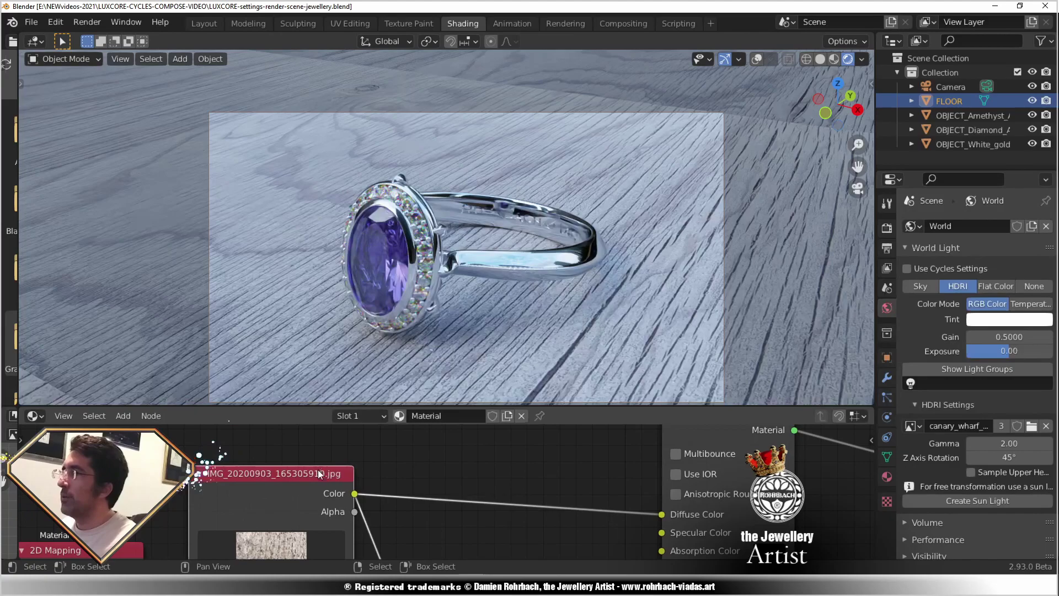
pyautogui.click(122, 415)
pyautogui.moveTo(146, 307)
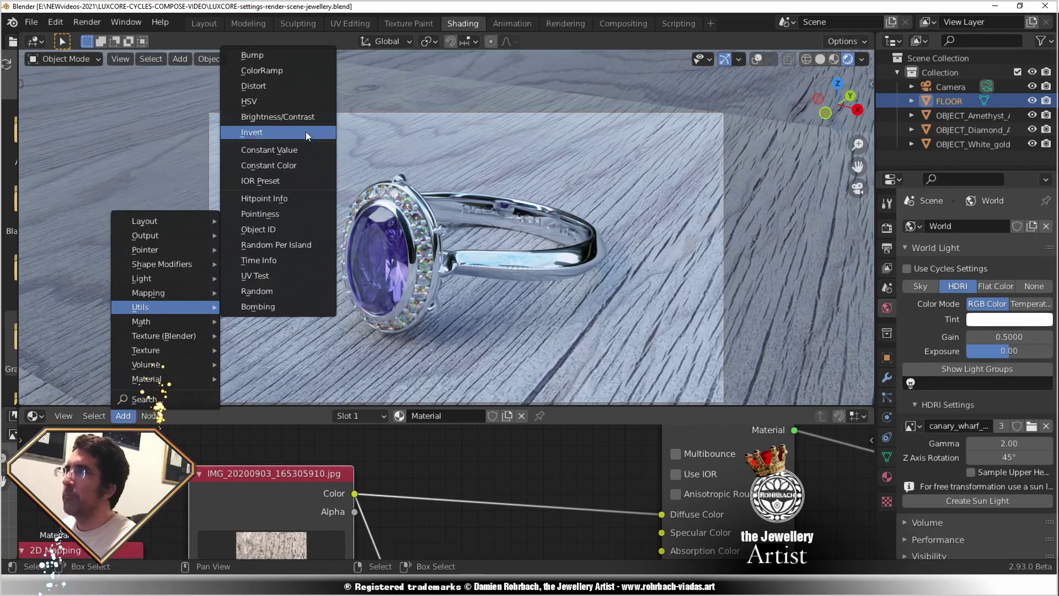
pyautogui.click(277, 116)
pyautogui.click(470, 517)
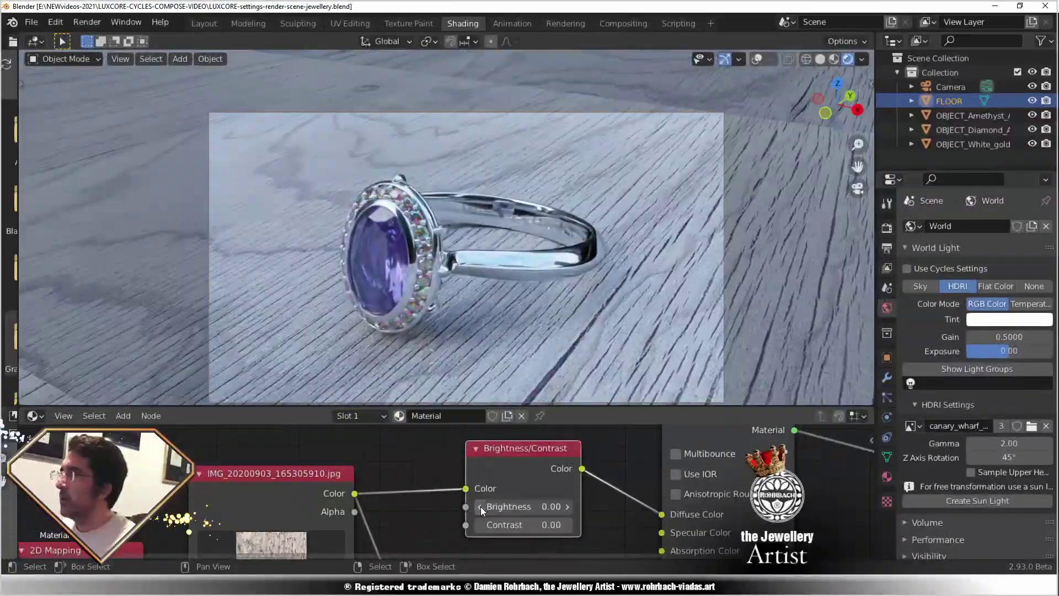
# Set the Brightness/Contrast node's brightness to -0.18 and contrast to -0.21.
pyautogui.moveTo(481, 506); pyautogui.dragTo(475, 506)
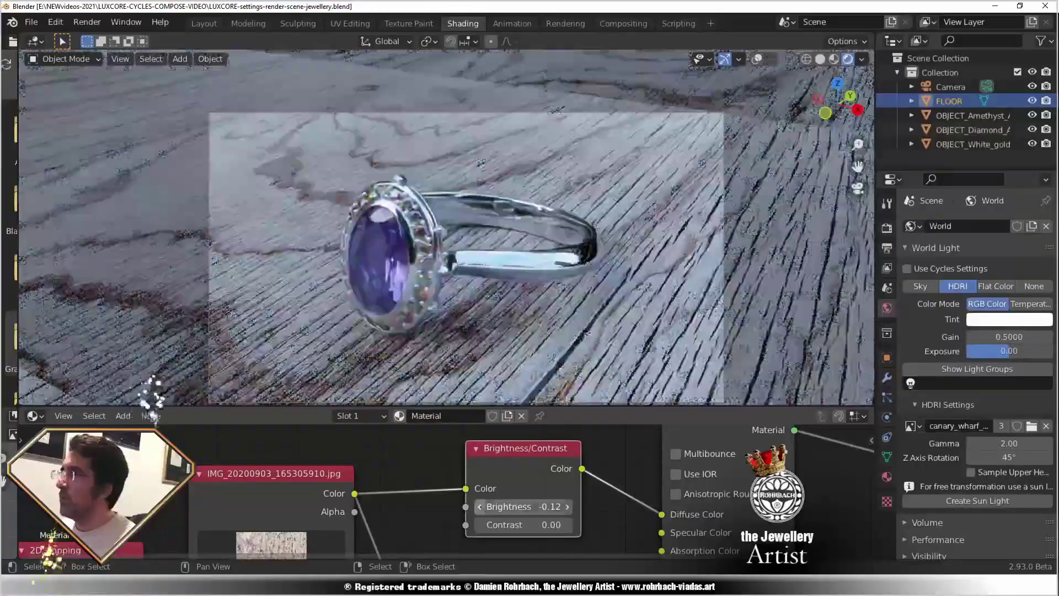
pyautogui.click(479, 506)
pyautogui.click(479, 507)
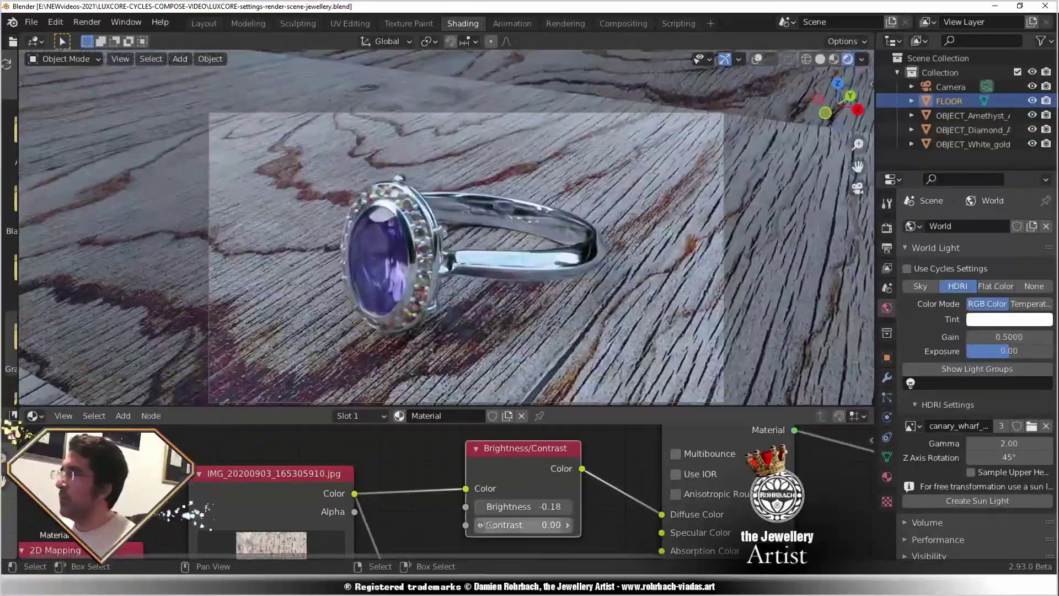
pyautogui.moveTo(481, 524); pyautogui.dragTo(478, 527)
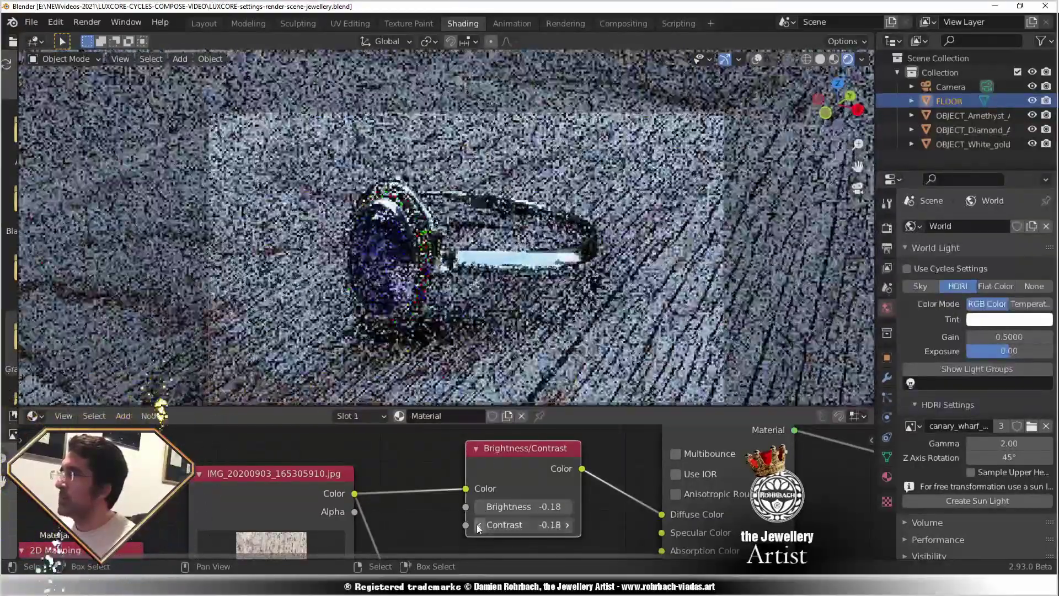
pyautogui.click(478, 525)
# Insert an HSV node on the link between the Brightness/Contrast node and the Glossy material's Diffuse Color.
pyautogui.click(123, 415)
pyautogui.click(123, 417)
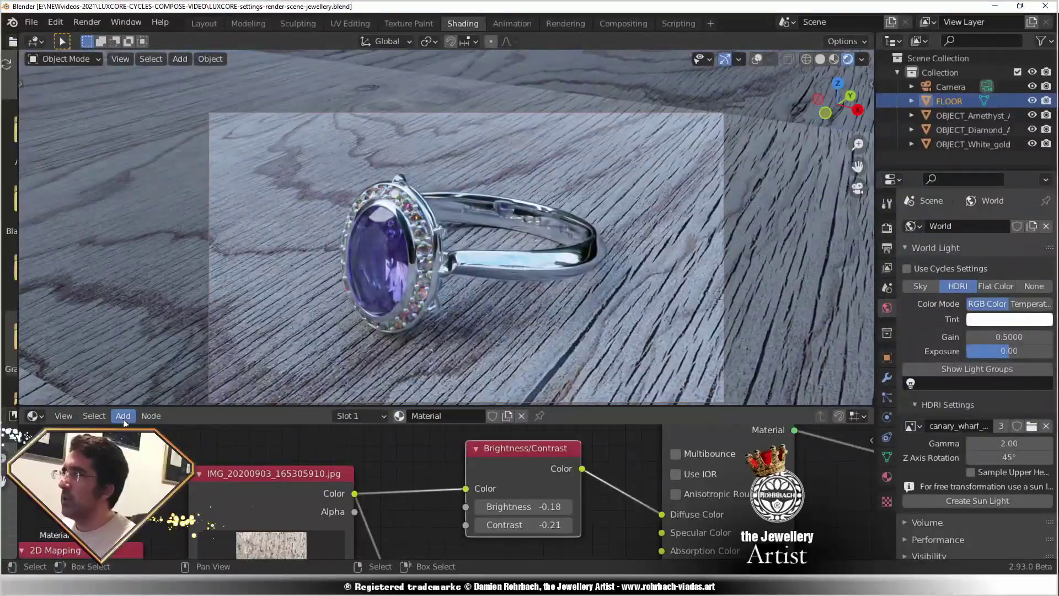
pyautogui.click(123, 416)
pyautogui.moveTo(145, 305)
pyautogui.click(266, 75)
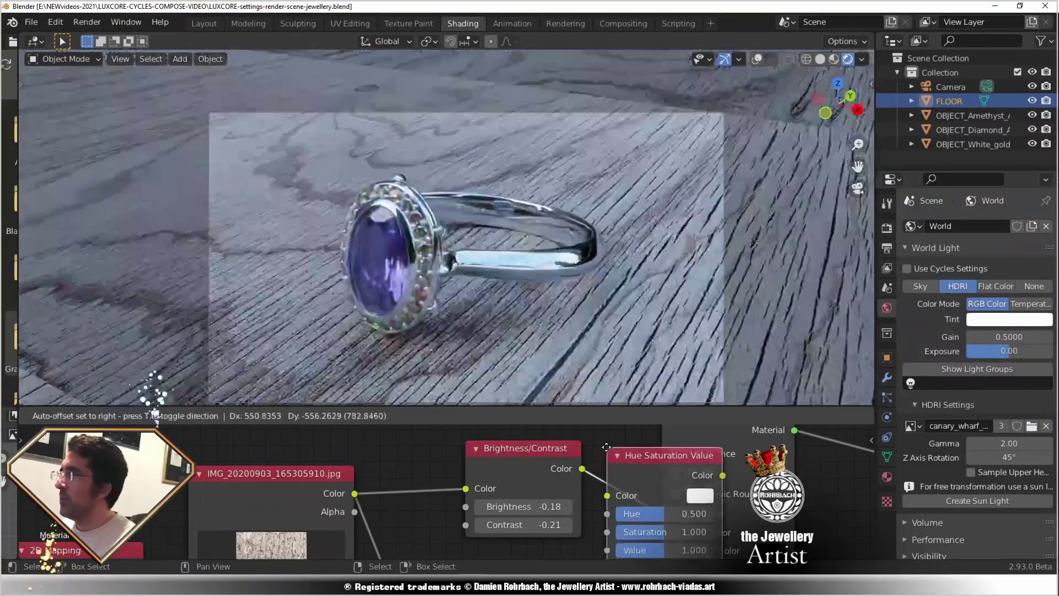
pyautogui.click(647, 442)
# Set the Hue Saturation Value node's saturation to 0.5.
pyautogui.click(684, 525)
pyautogui.write('0.5')
pyautogui.press('Return')
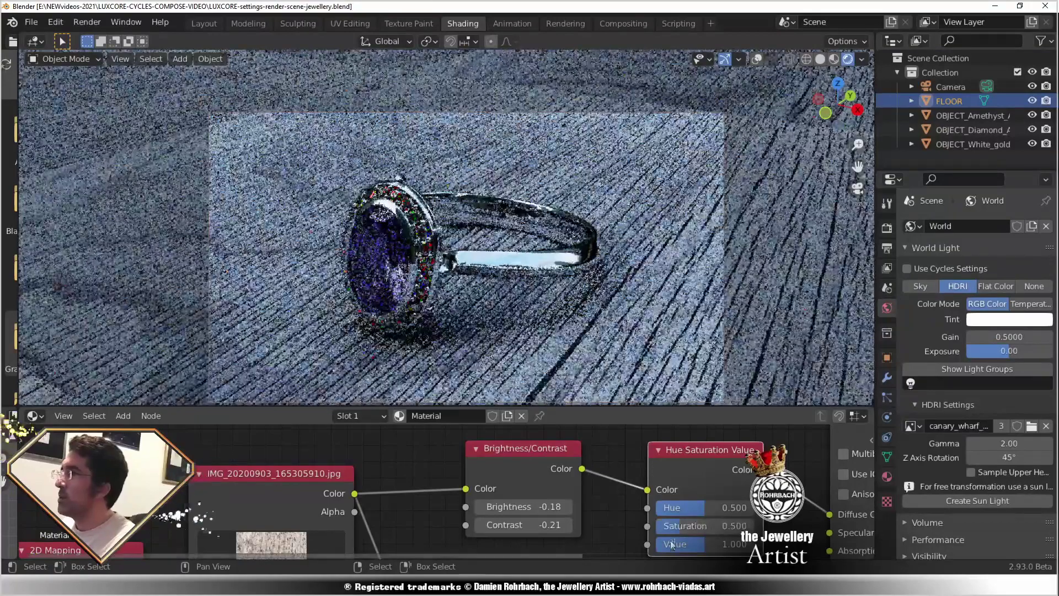
# Set the value of the floor material's Hue Saturation Value node to 0.5.
pyautogui.click(672, 543)
pyautogui.write('0.5')
pyautogui.press('Return')
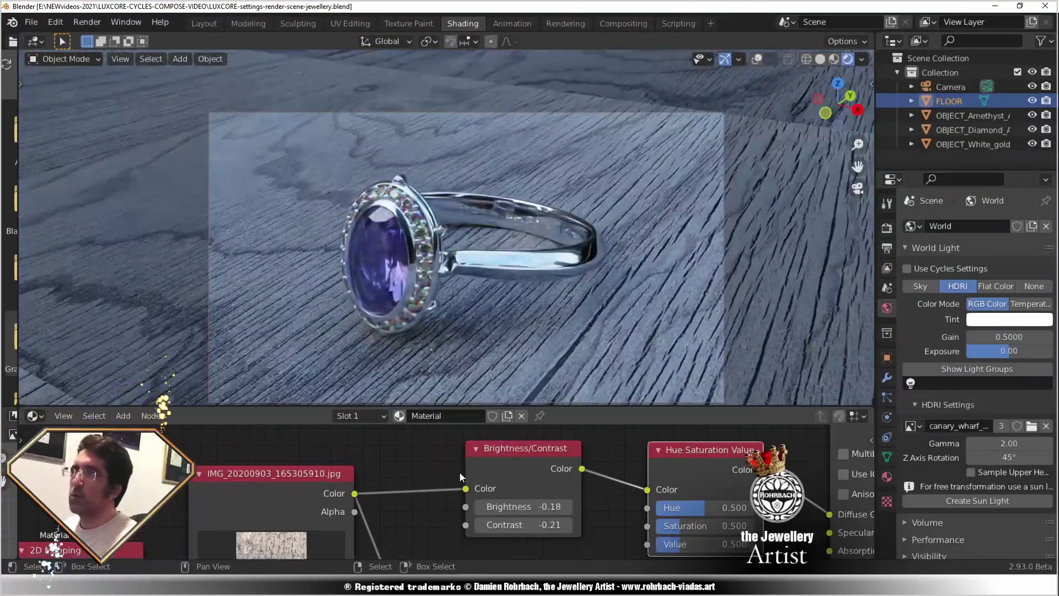
# Set the bump height of the floor material's Bump node to 10 m.
pyautogui.moveTo(461, 477); pyautogui.dragTo(386, 339, button='middle')
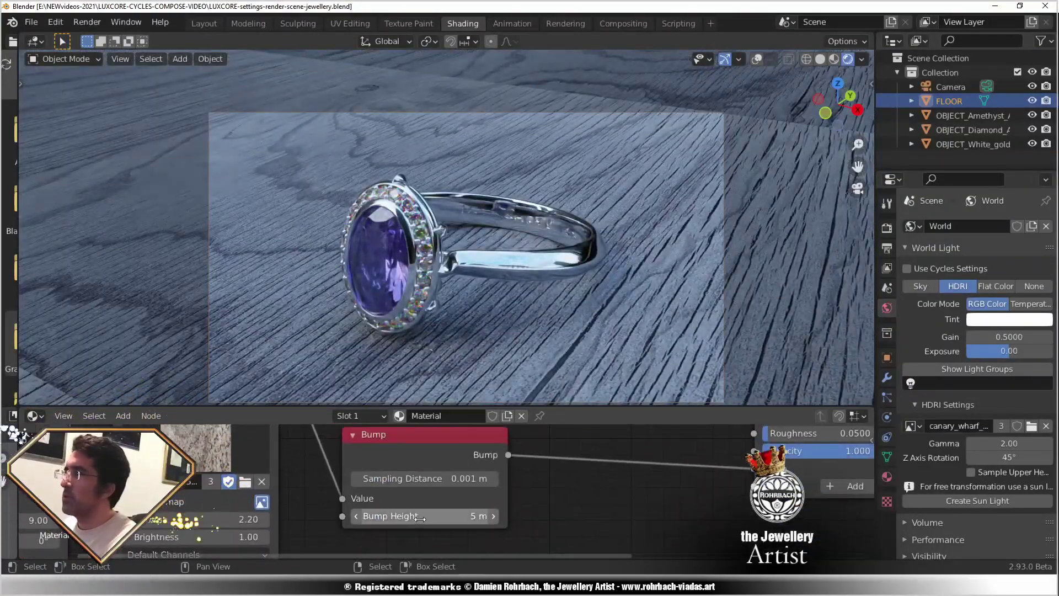
pyautogui.click(419, 515)
pyautogui.write('10')
pyautogui.press('Return')
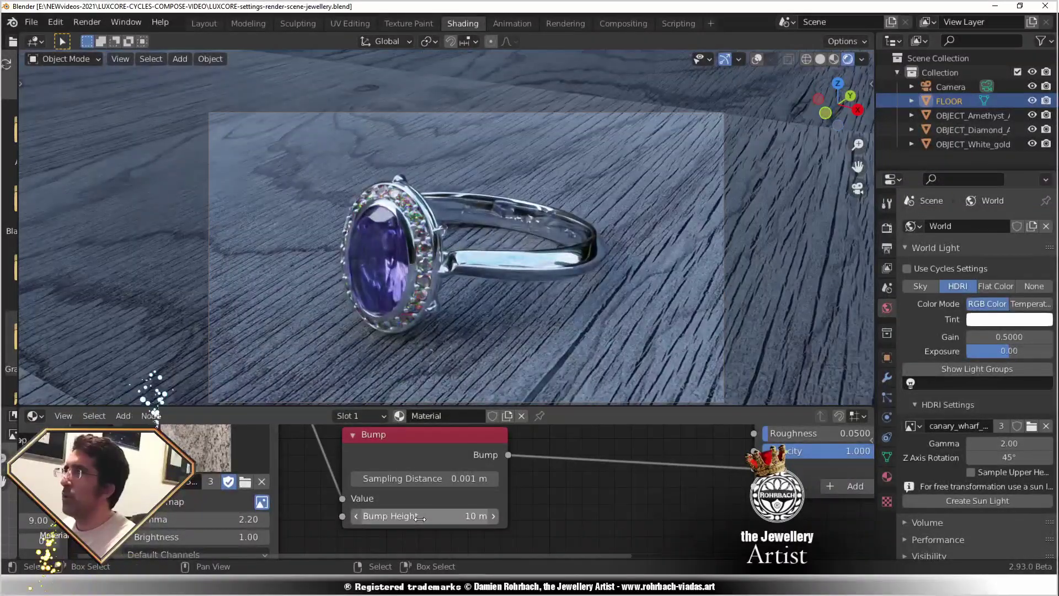
# Compare the render with the Cycles version of the scene in its own window and save the LuxCore file.
pyautogui.hotkey('alt', 'Tab')
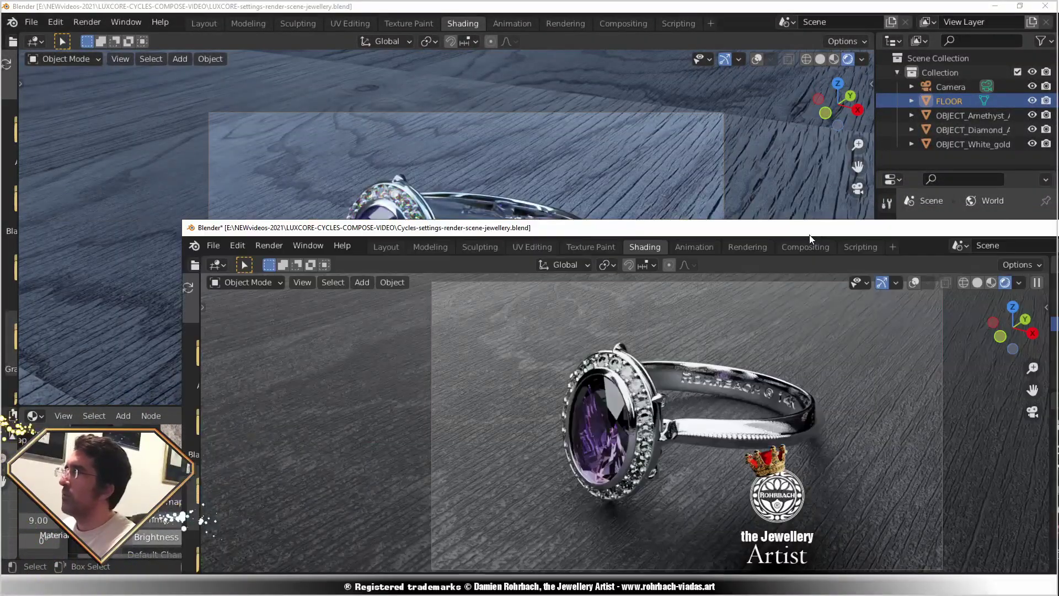
pyautogui.moveTo(810, 238); pyautogui.dragTo(674, 316)
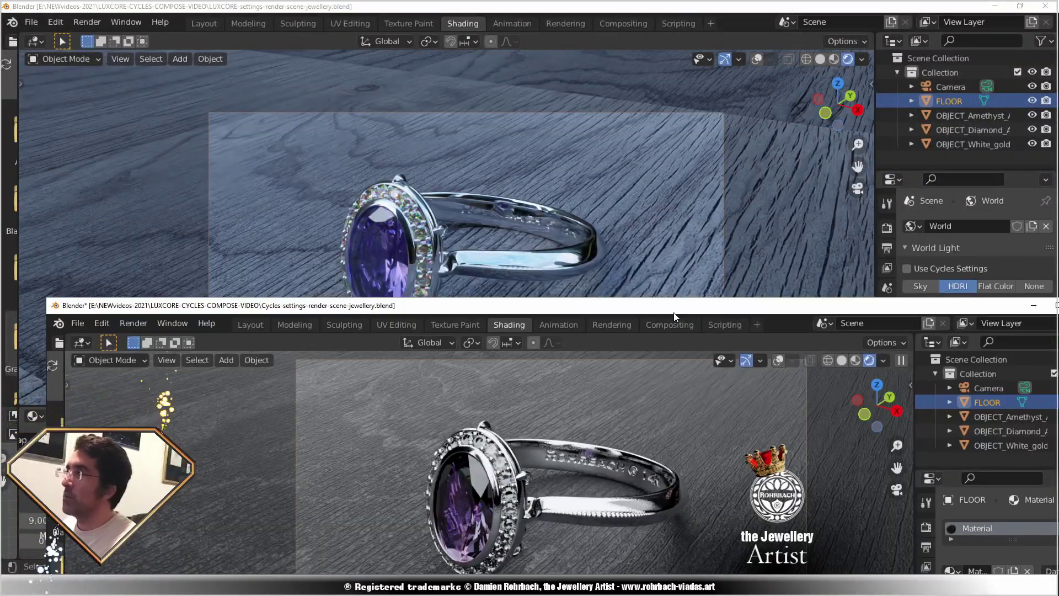
pyautogui.hotkey('alt', 'Tab')
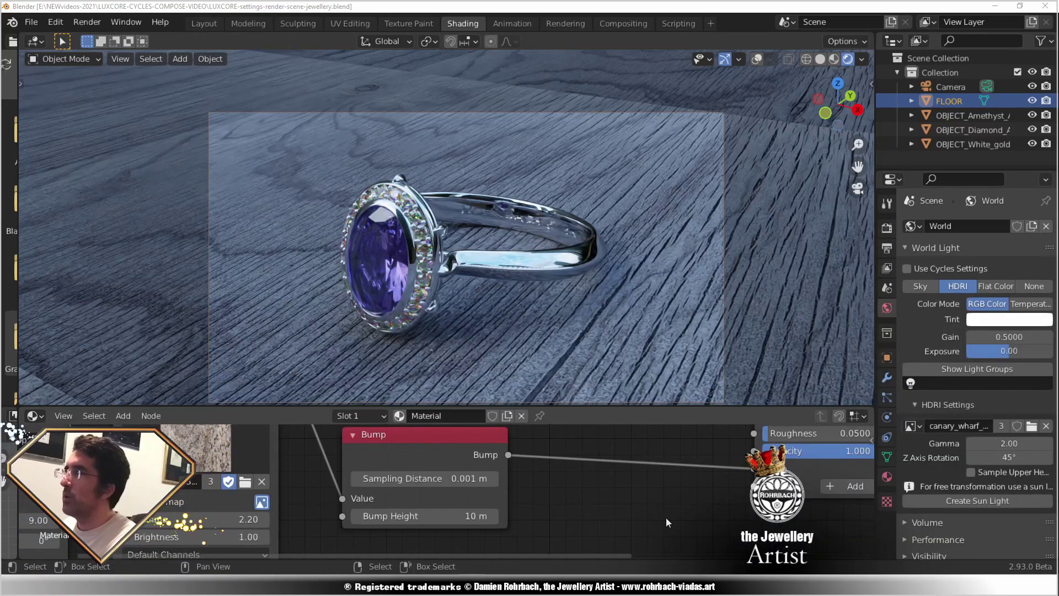
pyautogui.hotkey('ctrl', 's')
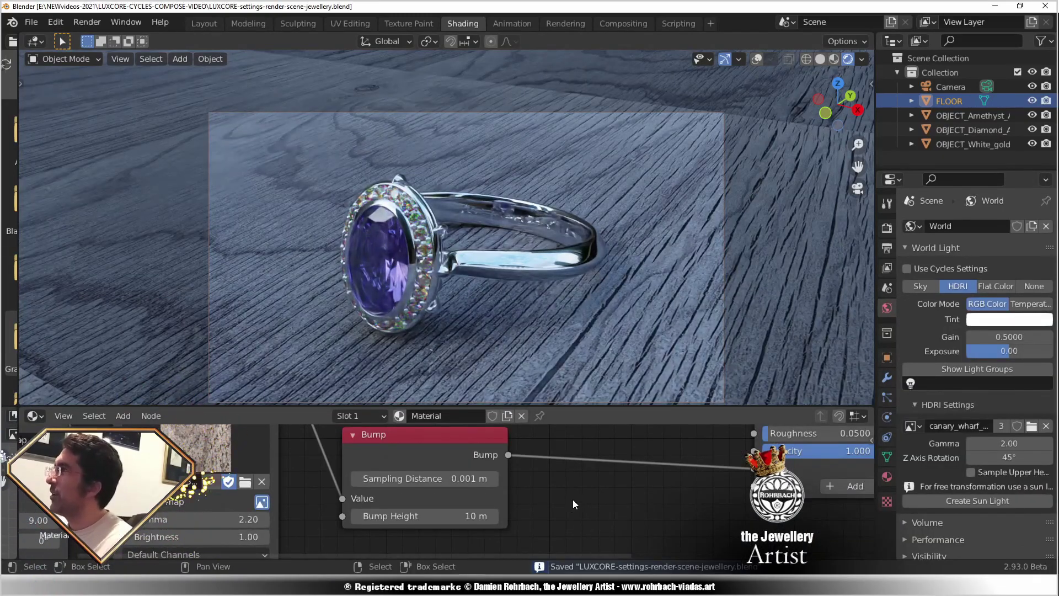
# Change the HDRI world light's color mode to Temperature and set the temperature to 5000.
pyautogui.click(1029, 304)
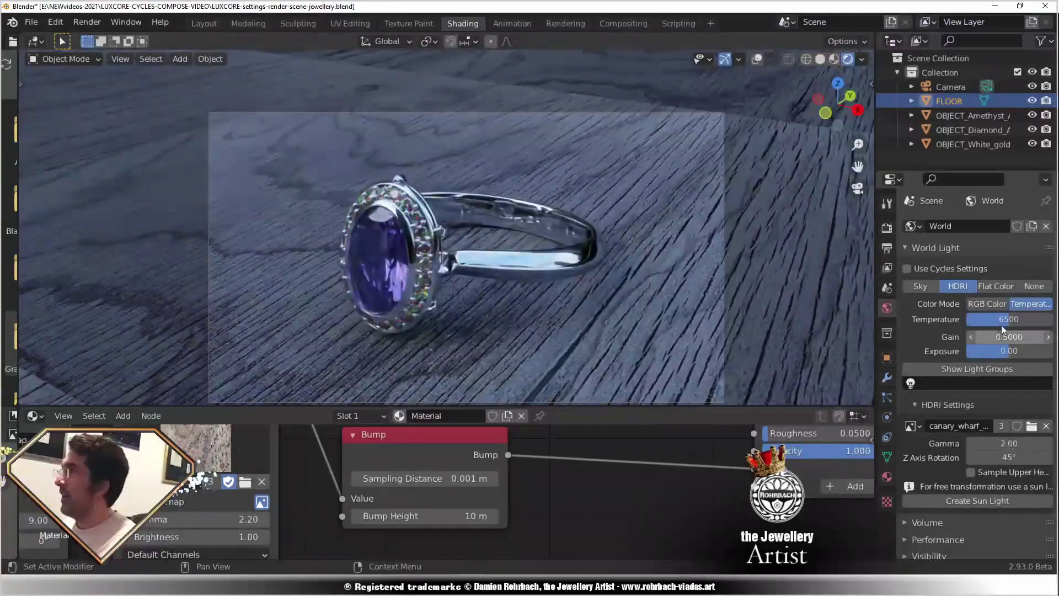
pyautogui.click(1004, 319)
pyautogui.press('Return')
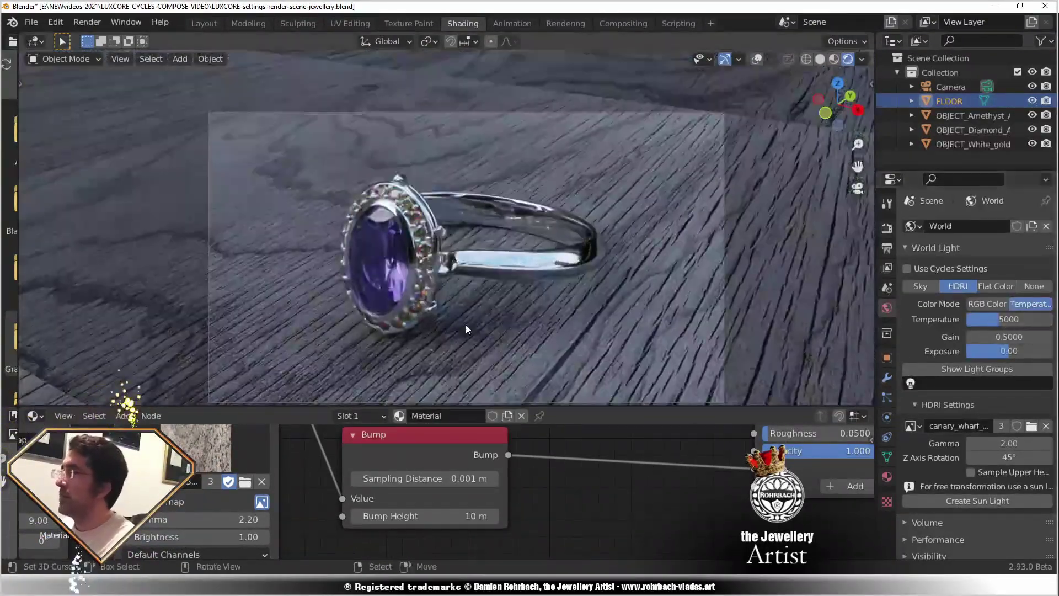
# Compare the lighting of the LuxCore render with the Cycles version in the other window.
pyautogui.hotkey('alt', 'Tab')
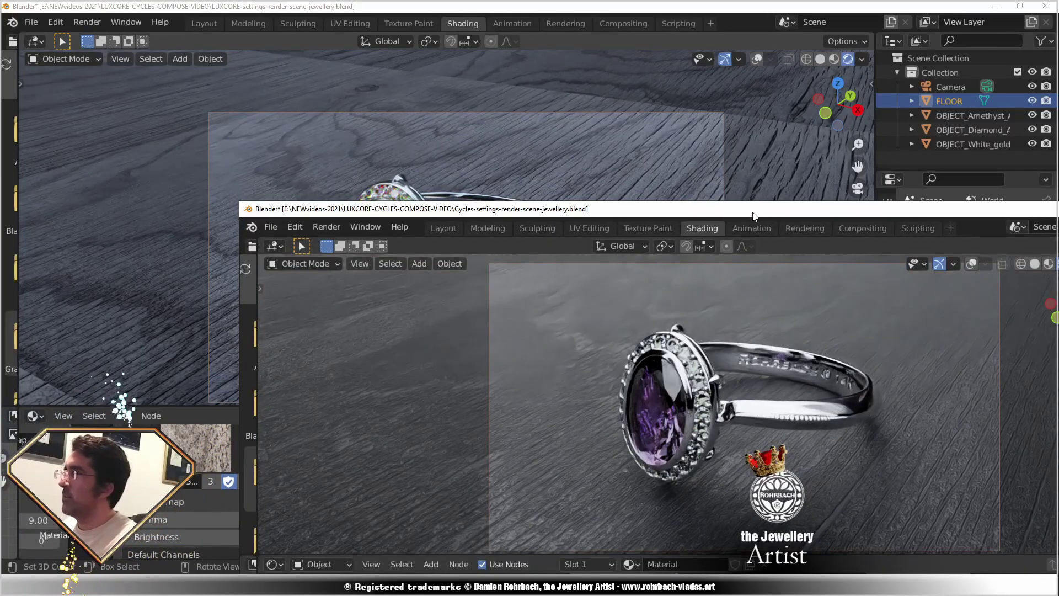
pyautogui.hotkey('alt', 'Tab')
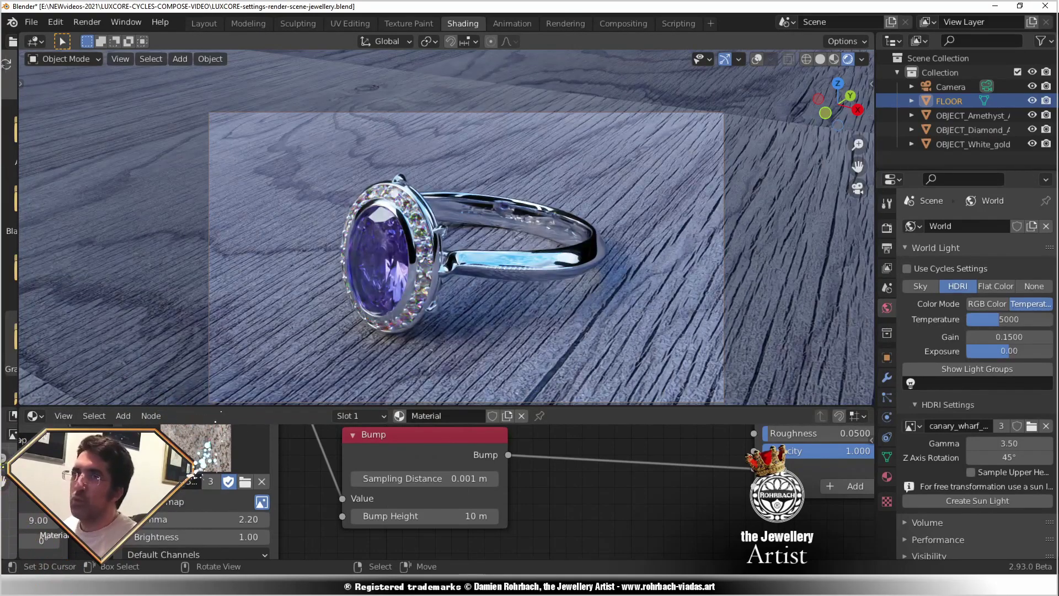
pyautogui.hotkey('alt', 'Tab')
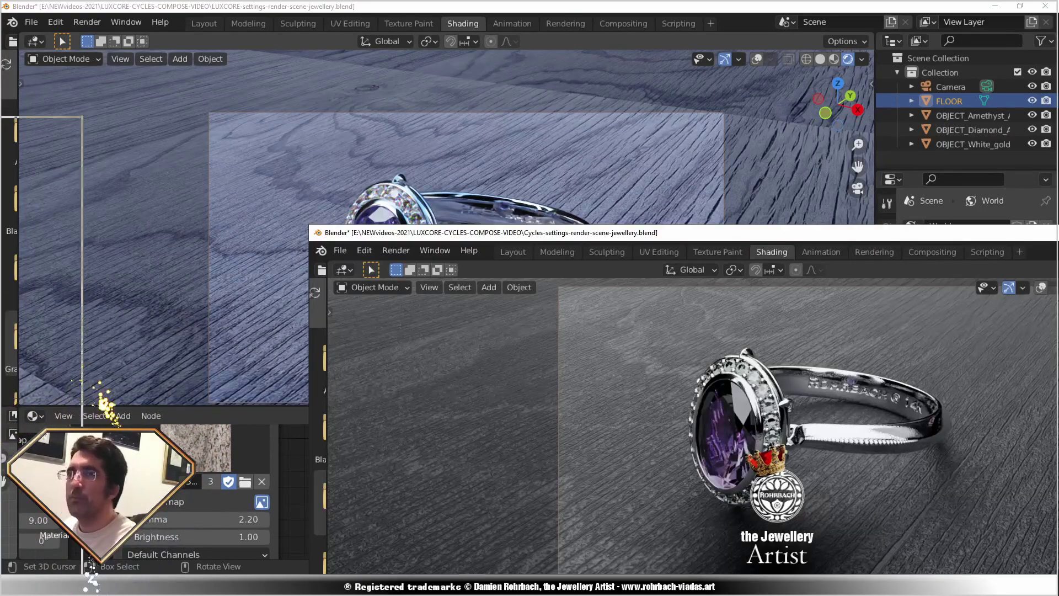
pyautogui.hotkey('alt', 'Tab')
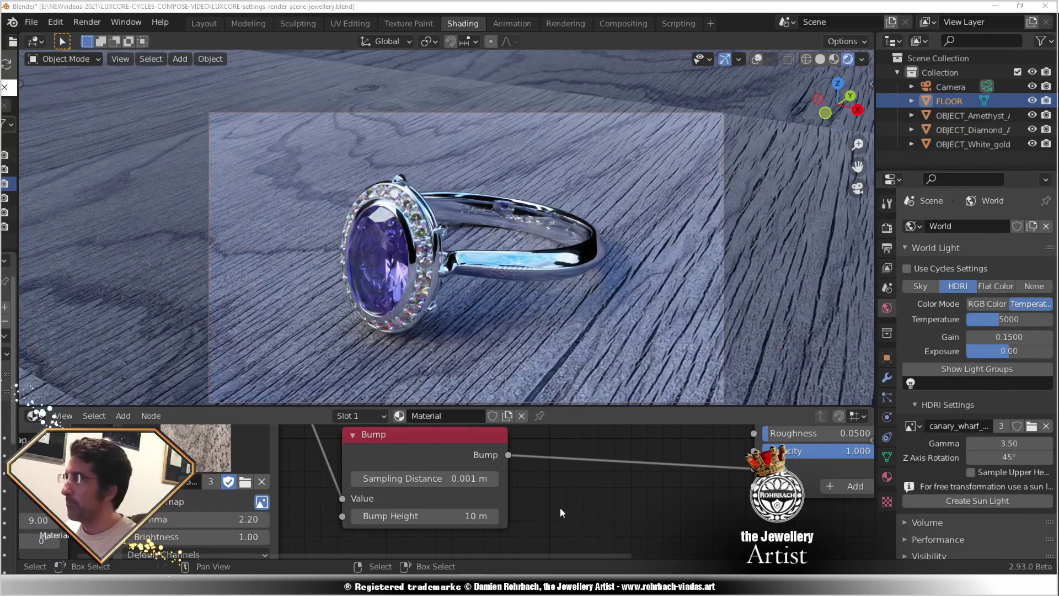
# Enable Light Tracing in the LuxCore render settings with the viewport in solid shading, and save the file.
pyautogui.click(886, 228)
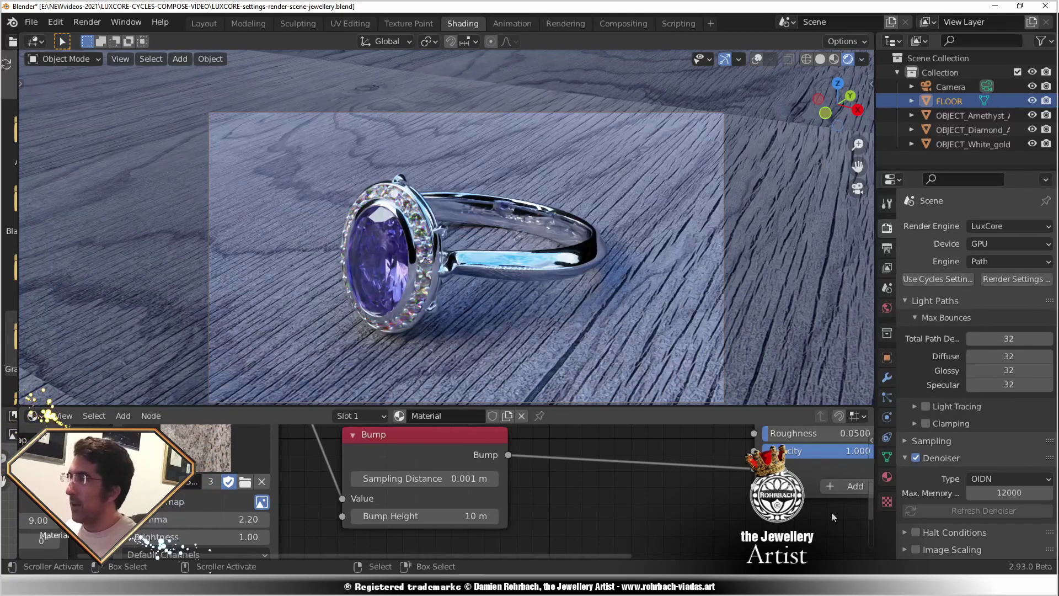
pyautogui.click(931, 406)
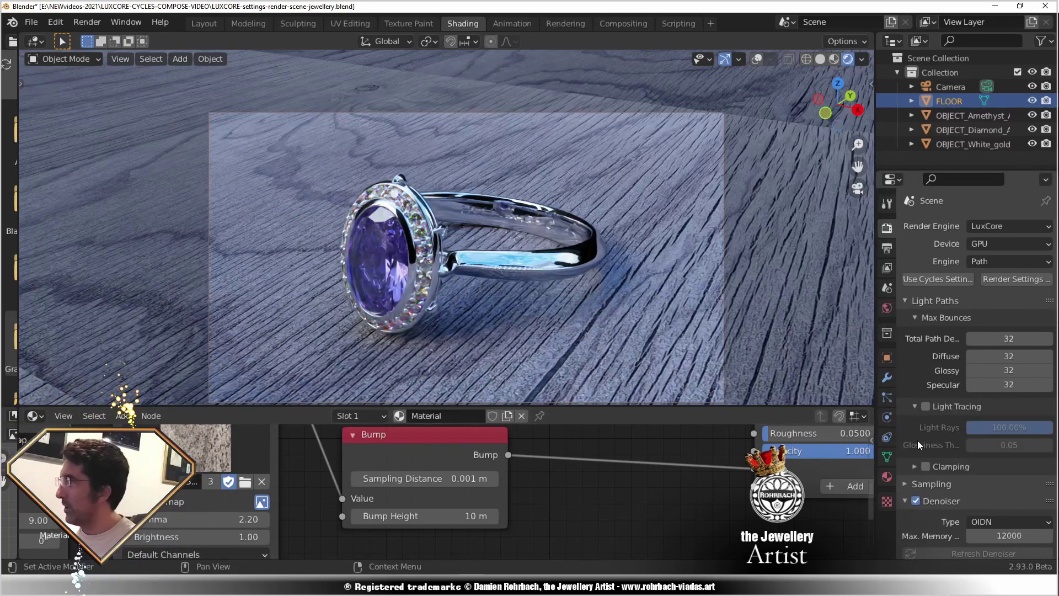
pyautogui.click(822, 60)
pyautogui.click(926, 406)
pyautogui.hotkey('ctrl', 's')
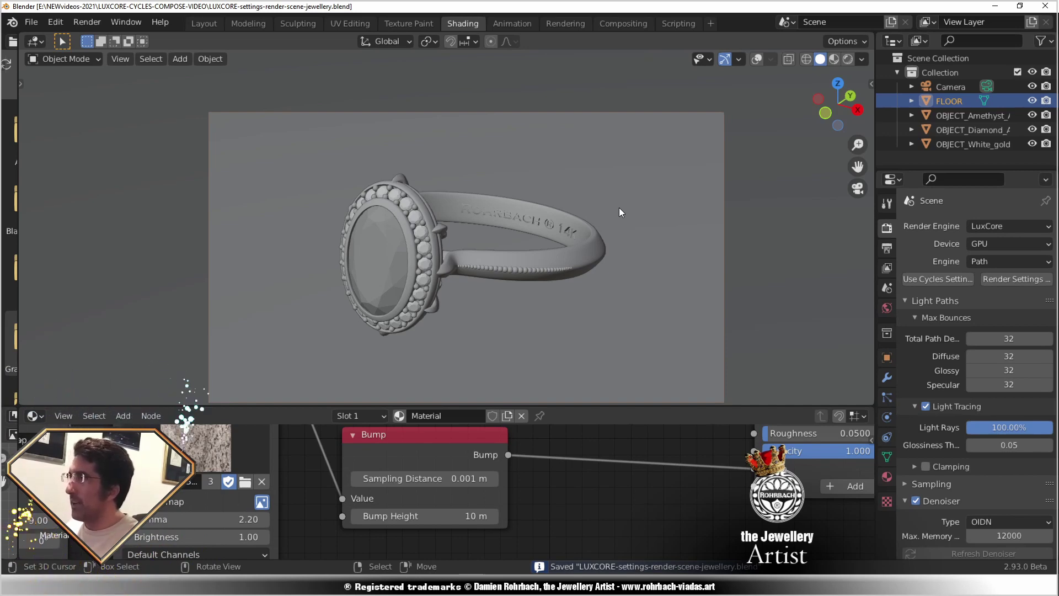
# Return the viewport to rendered shading and set the Light Tracing glossiness threshold to 0.01.
pyautogui.press('z')
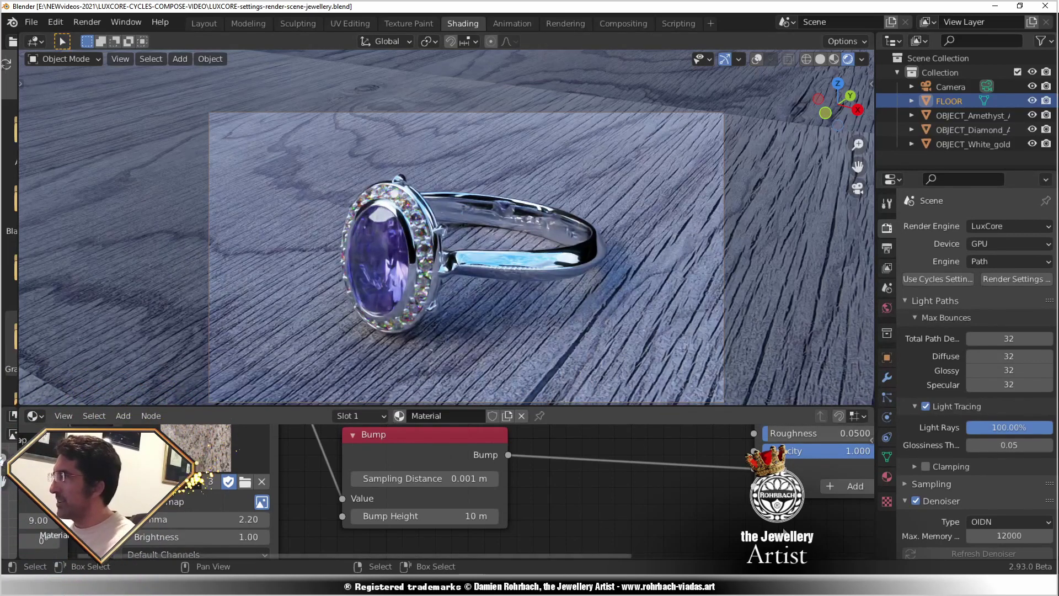
pyautogui.click(1012, 444)
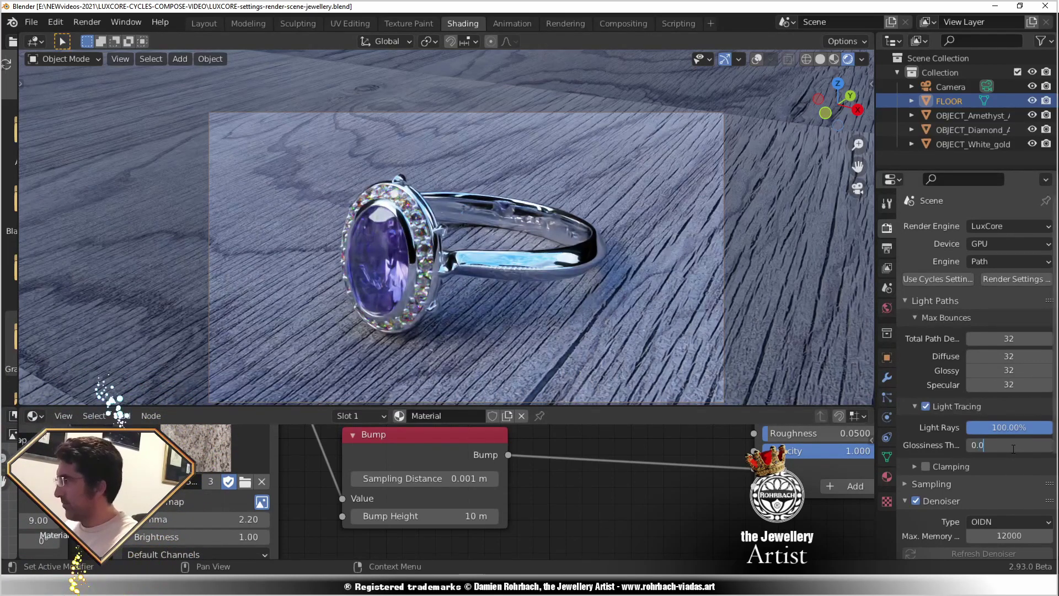
pyautogui.write('1')
pyautogui.press('Return')
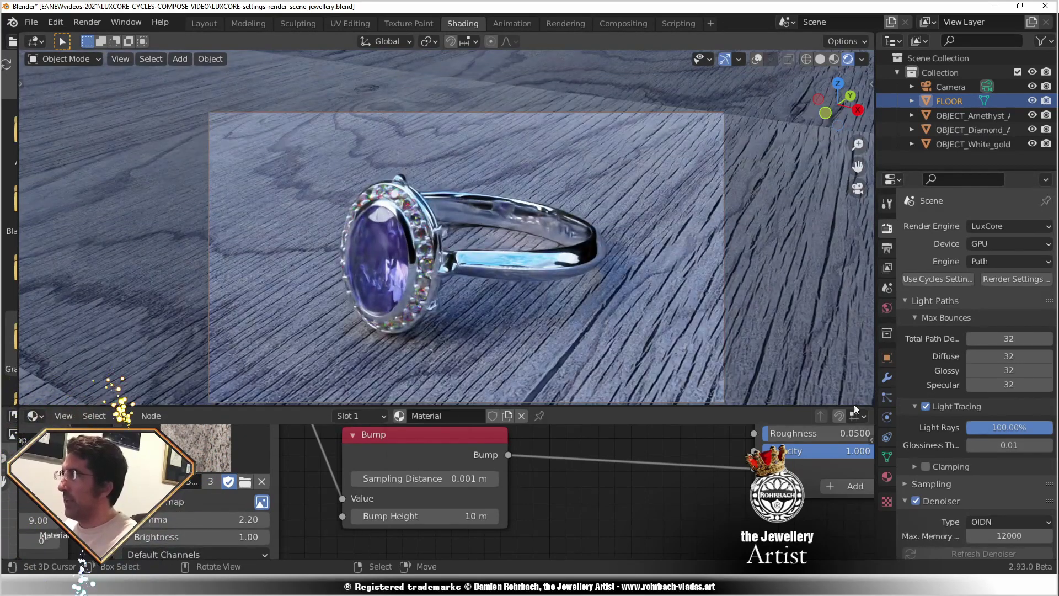
# Restart the rendered preview by toggling solid and rendered shading, and save the file.
pyautogui.click(819, 59)
pyautogui.click(848, 59)
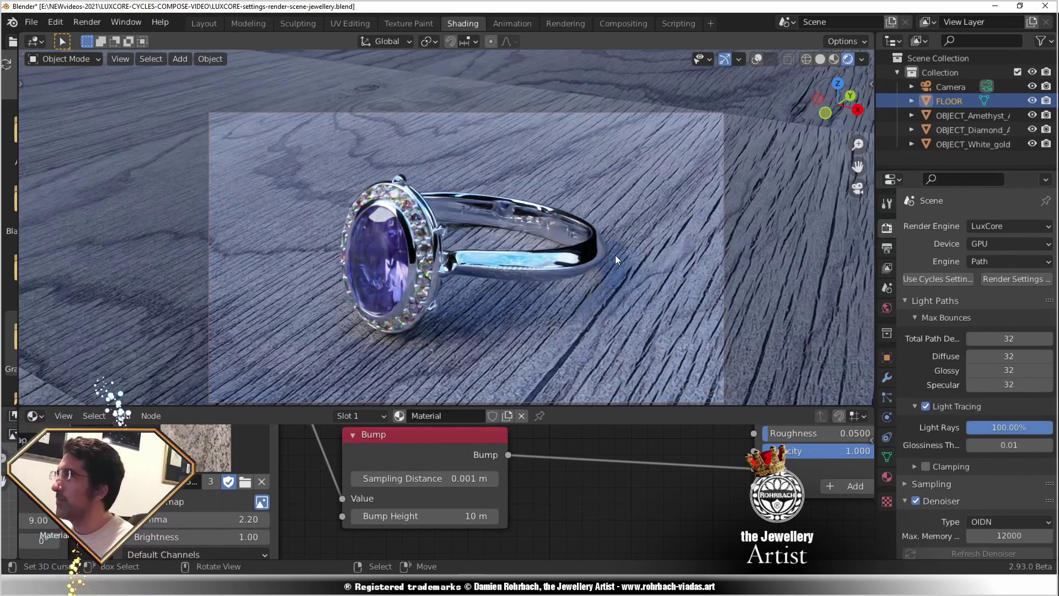
pyautogui.hotkey('ctrl', 's')
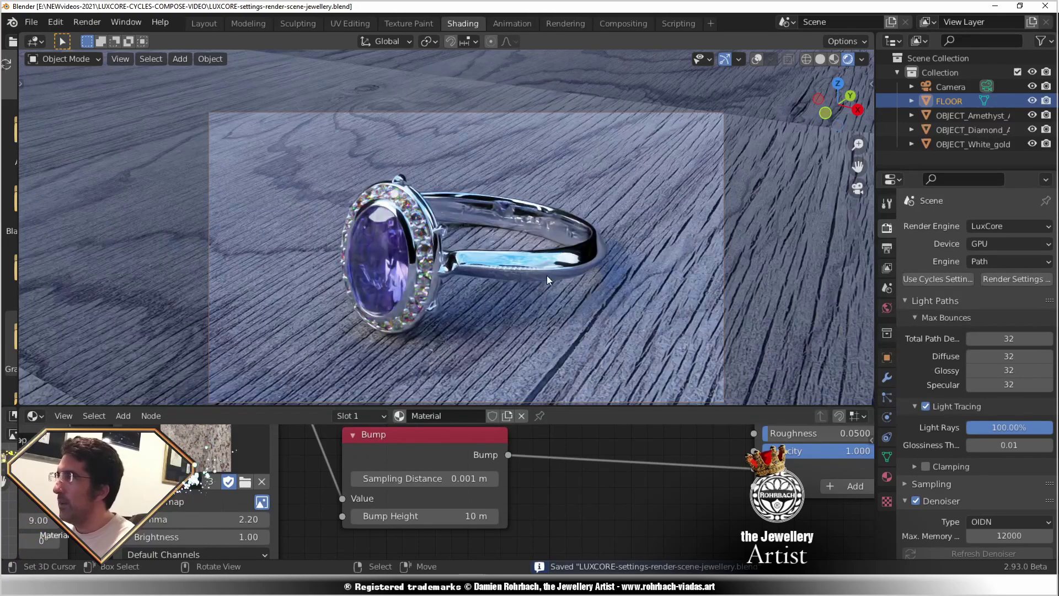
# Add a Blender Musgrave texture and a Bump node in front of the Bump input of the ring's white gold material.
pyautogui.click(547, 261)
pyautogui.scroll(-3, 552, 469)
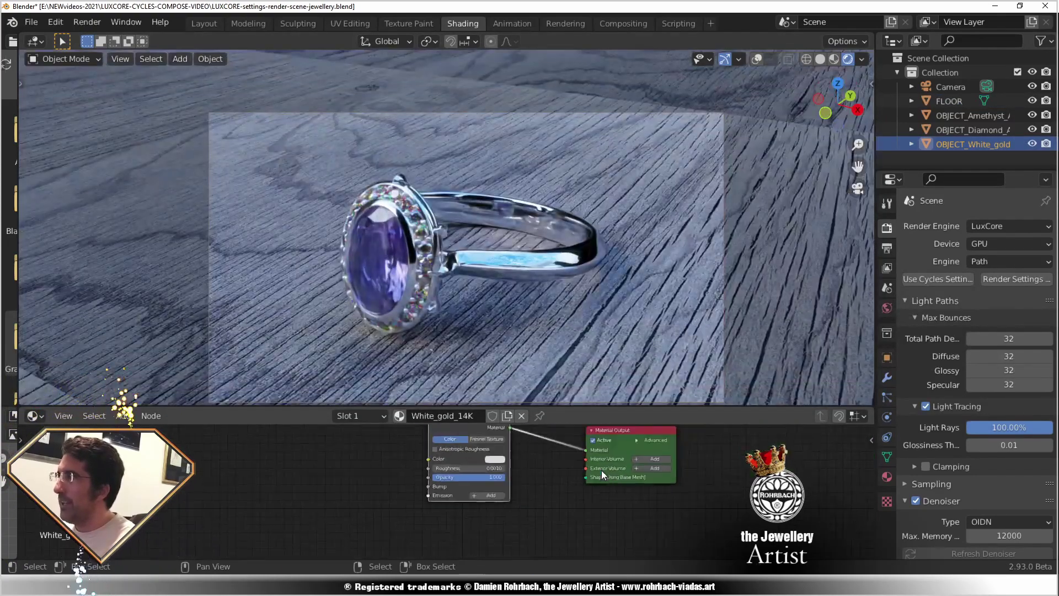
pyautogui.moveTo(601, 470); pyautogui.dragTo(577, 508, button='middle')
pyautogui.scroll(3, 576, 508)
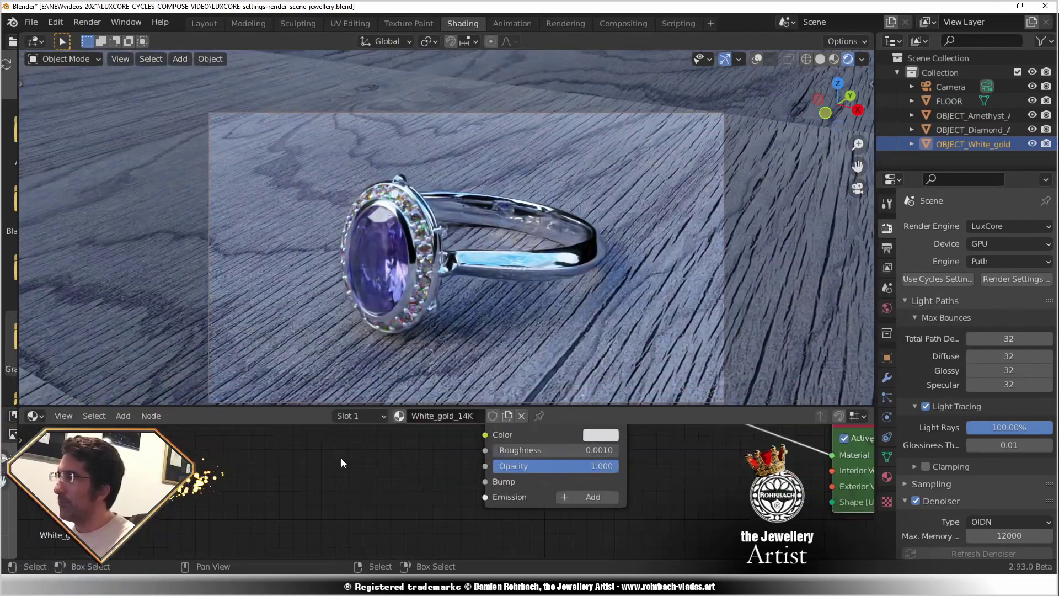
pyautogui.click(123, 416)
pyautogui.moveTo(154, 332)
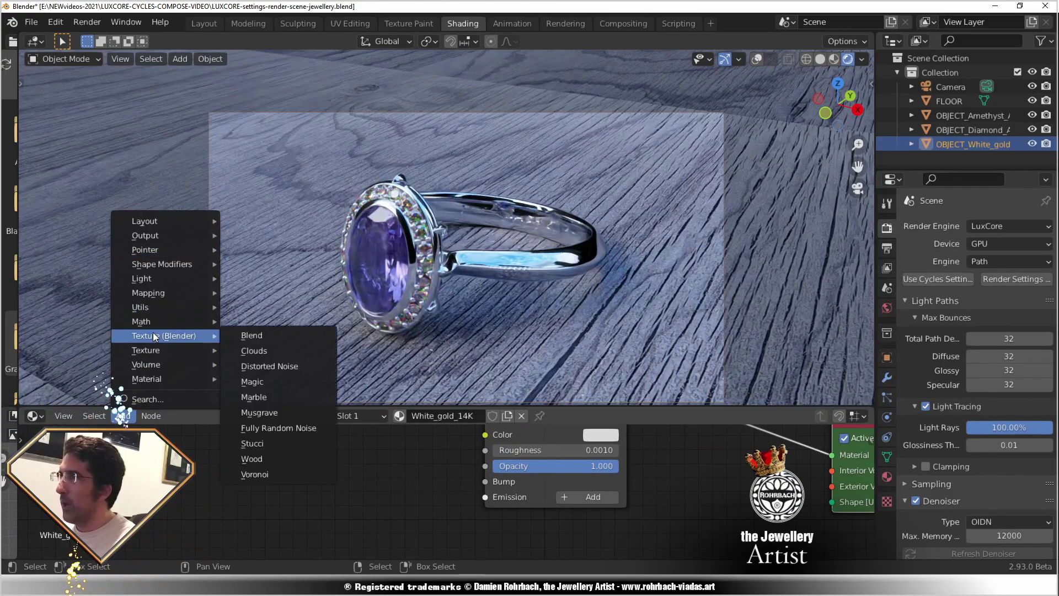
pyautogui.click(262, 415)
pyautogui.click(187, 477)
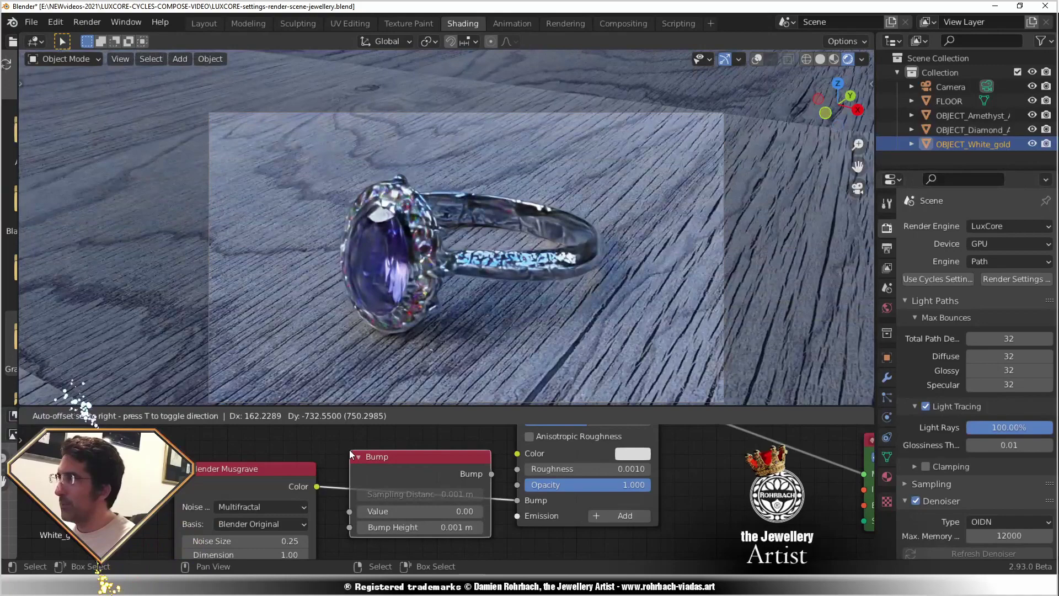
pyautogui.click(346, 450)
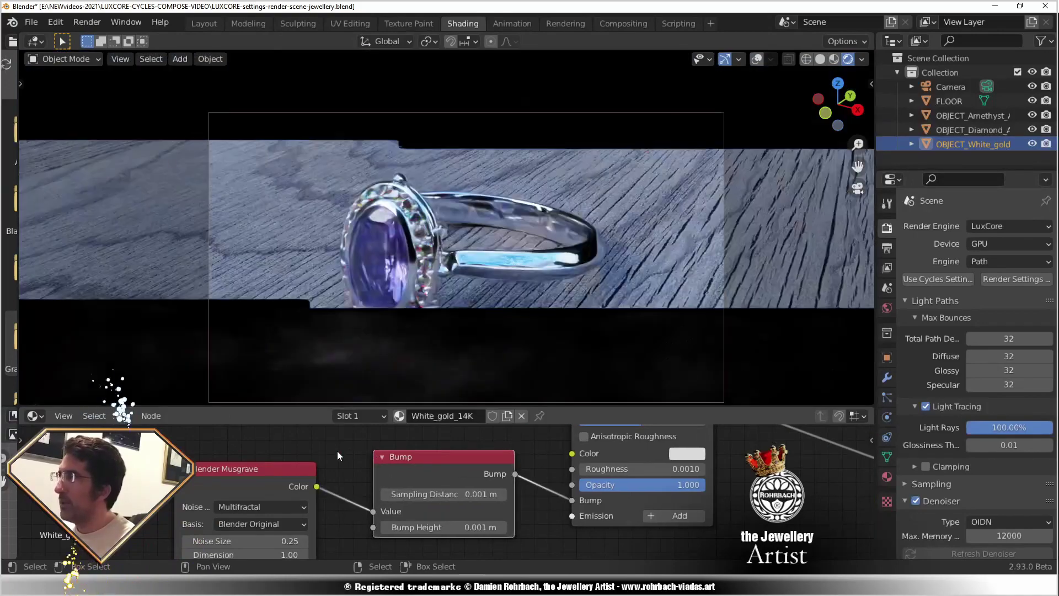
# Set the Musgrave noise size to 0.10 and link the texture's color through the Bump node into the white gold's Bump input.
pyautogui.moveTo(322, 538); pyautogui.dragTo(288, 518, button='middle')
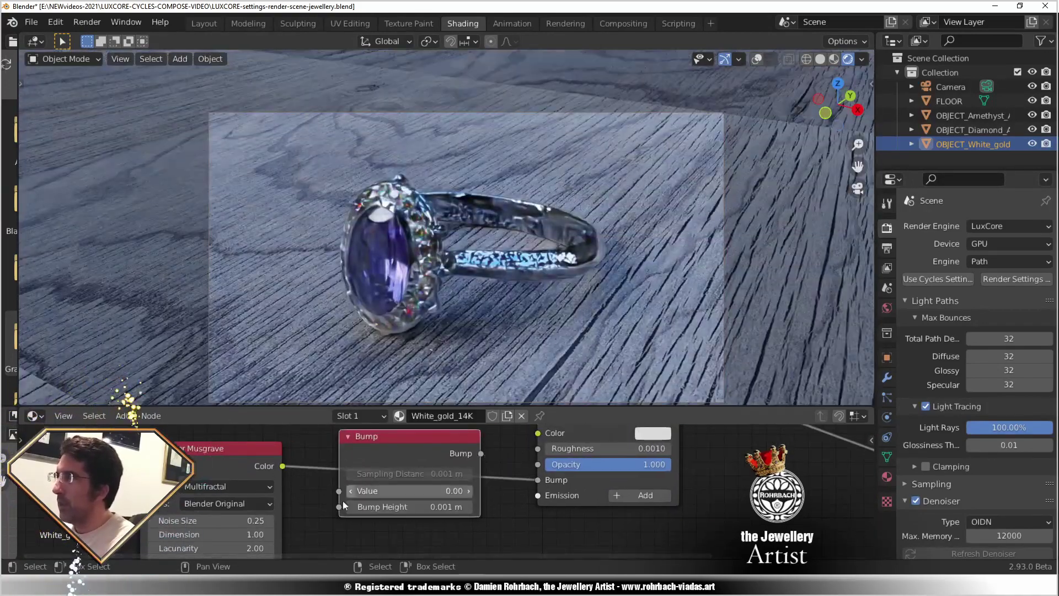
pyautogui.moveTo(195, 526); pyautogui.dragTo(182, 525)
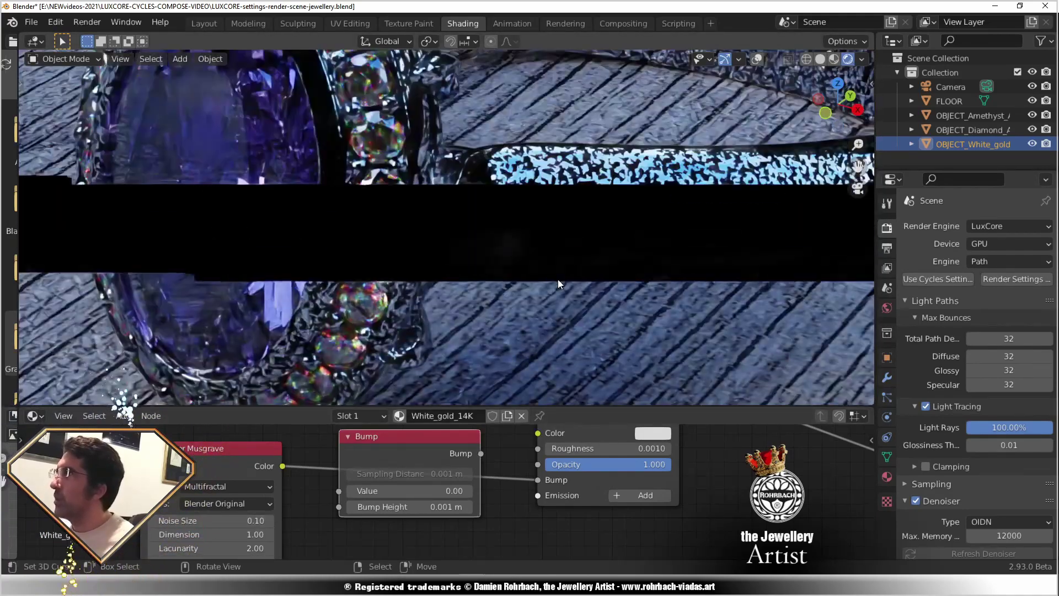
pyautogui.moveTo(479, 454); pyautogui.dragTo(538, 479)
pyautogui.moveTo(283, 465); pyautogui.dragTo(339, 490)
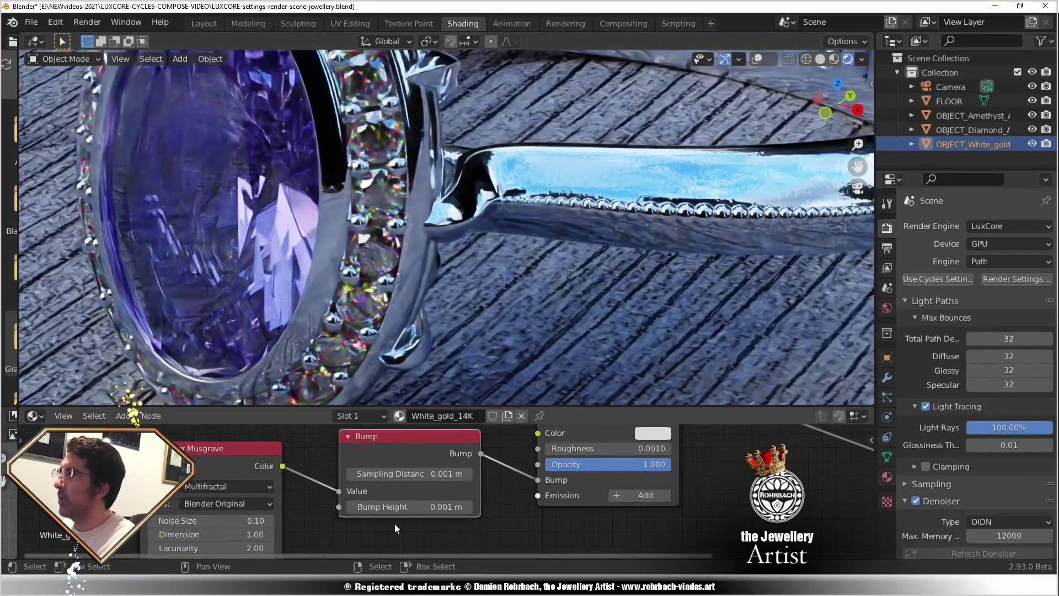
# Try bump heights of 0.002 m and 0.01 m on the white gold's Bump node.
pyautogui.moveTo(399, 506); pyautogui.dragTo(405, 507)
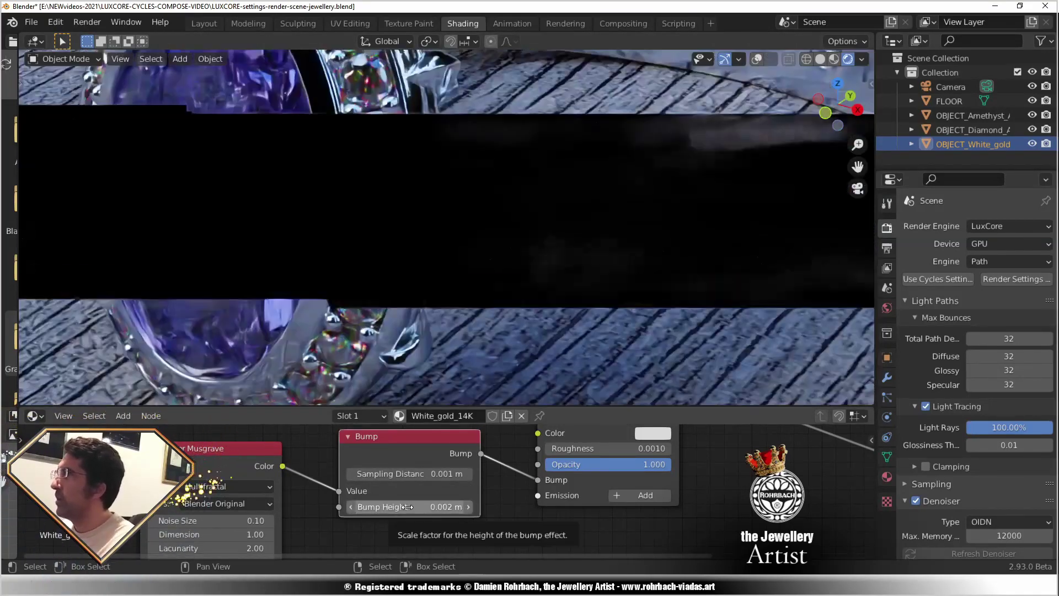
pyautogui.click(429, 512)
pyautogui.hotkey('ctrl', 'a')
pyautogui.write('0.01')
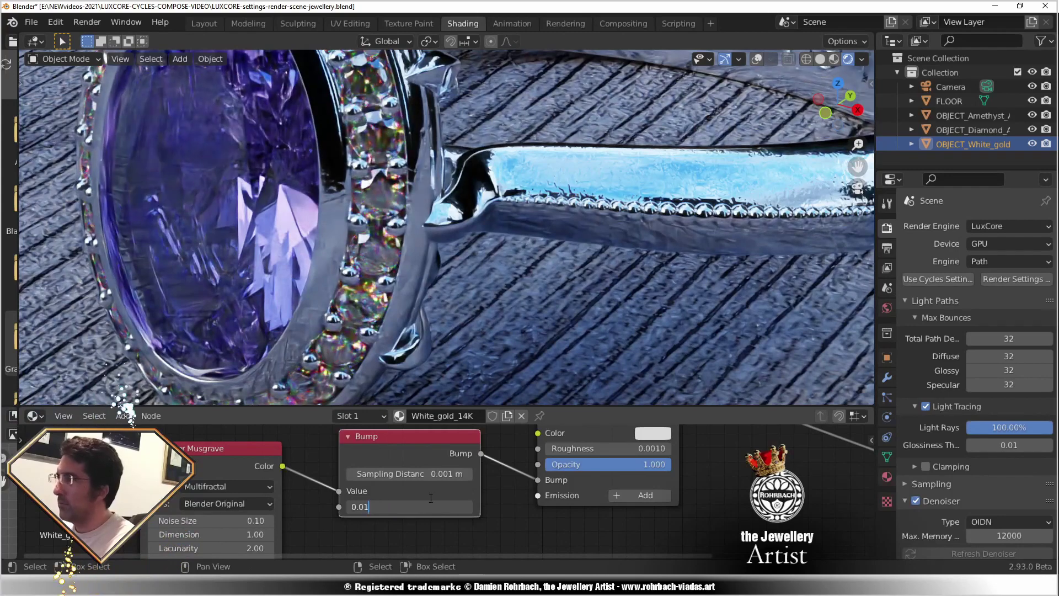
pyautogui.press('Return')
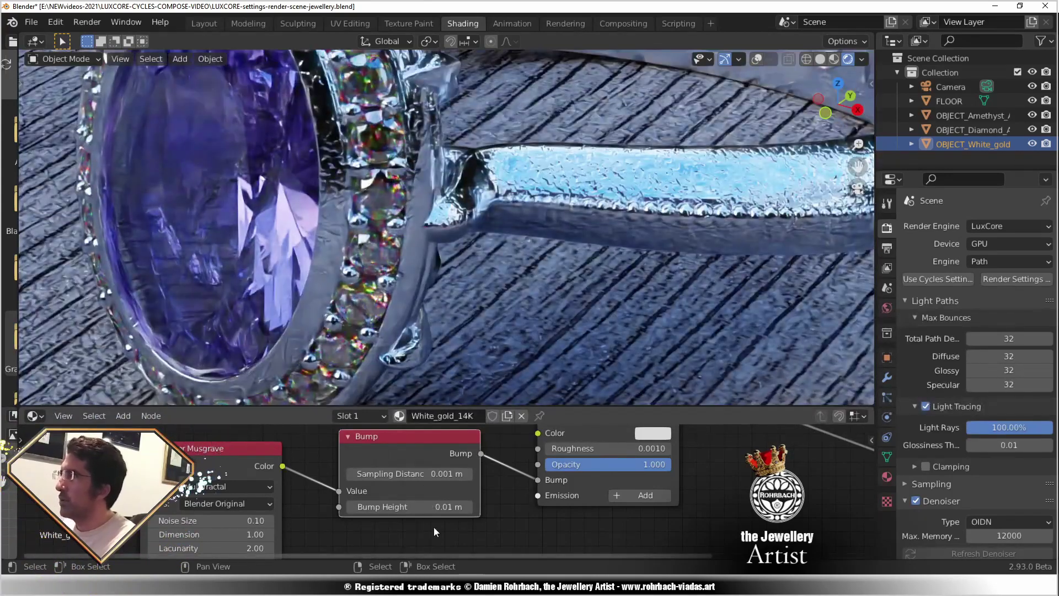
# Set the white gold's bump height to 0.004 m and save the file.
pyautogui.moveTo(425, 507); pyautogui.dragTo(417, 509)
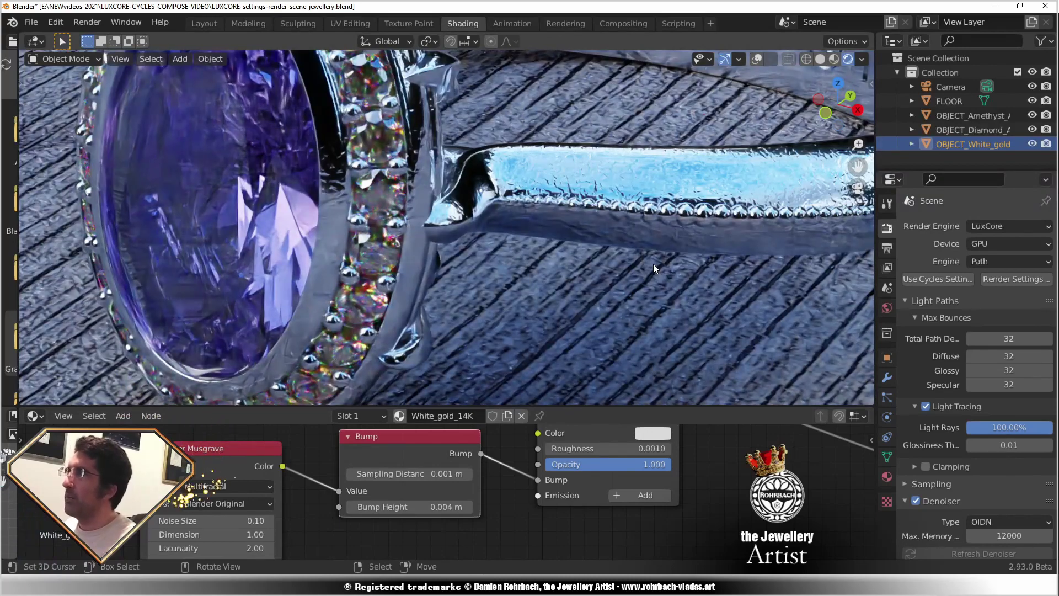
pyautogui.hotkey('ctrl', 's')
pyautogui.press('Home')
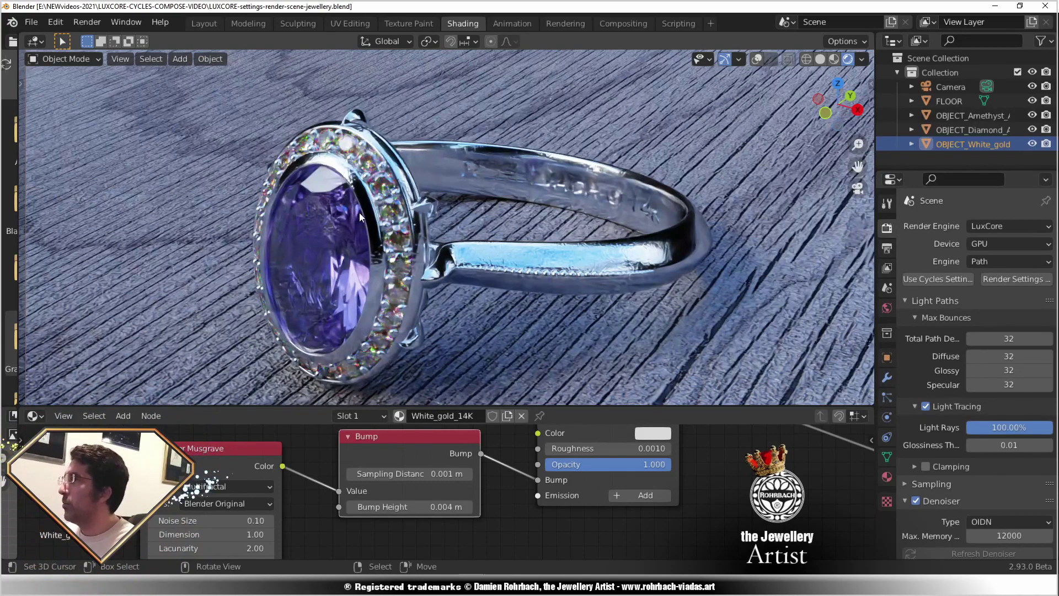
# Switch to the Layout workspace with solid shading and select the camera to see where it stands relative to the ring.
pyautogui.click(204, 23)
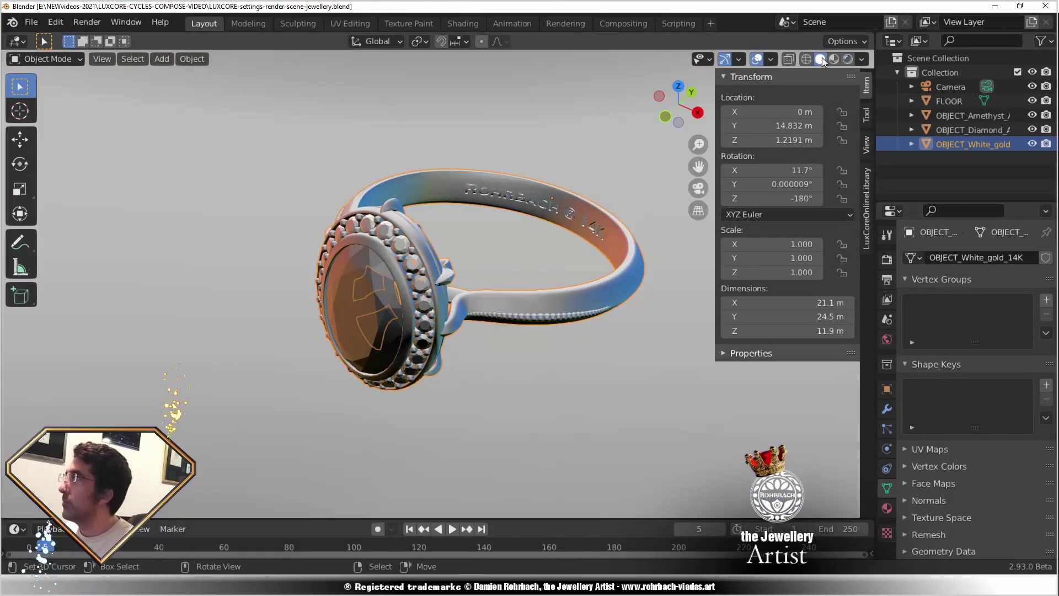
pyautogui.click(821, 59)
pyautogui.scroll(-3, 426, 332)
pyautogui.moveTo(425, 333); pyautogui.dragTo(477, 316, button='middle')
pyautogui.scroll(-3, 478, 314)
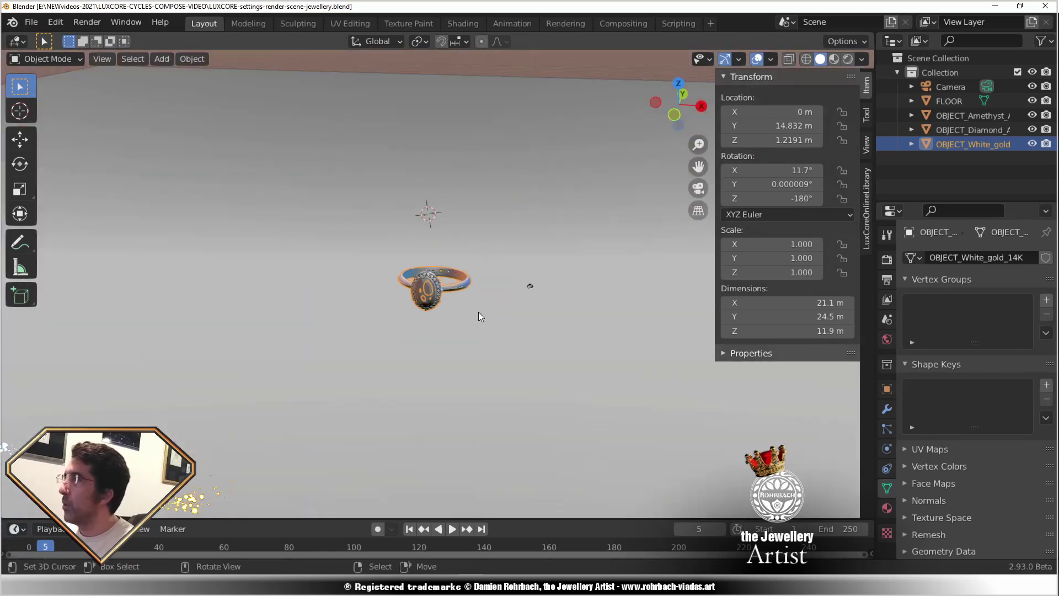
pyautogui.click(949, 87)
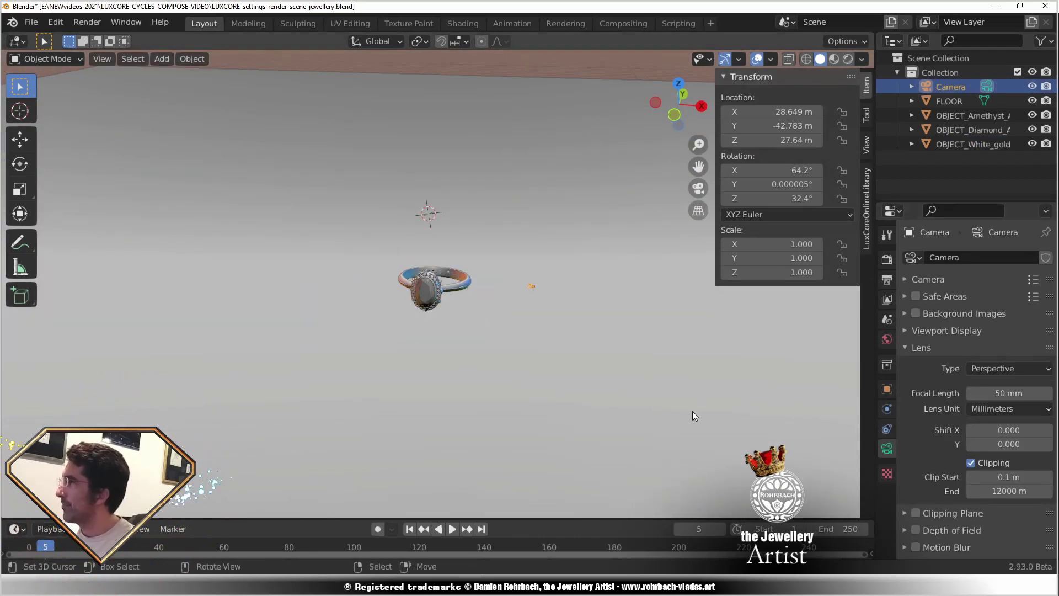
pyautogui.moveTo(468, 301)
pyautogui.mouseDown(button='middle')
pyautogui.moveTo(451, 289)
pyautogui.moveTo(461, 312)
pyautogui.mouseUp(button='middle')
pyautogui.scroll(3, 465, 316)
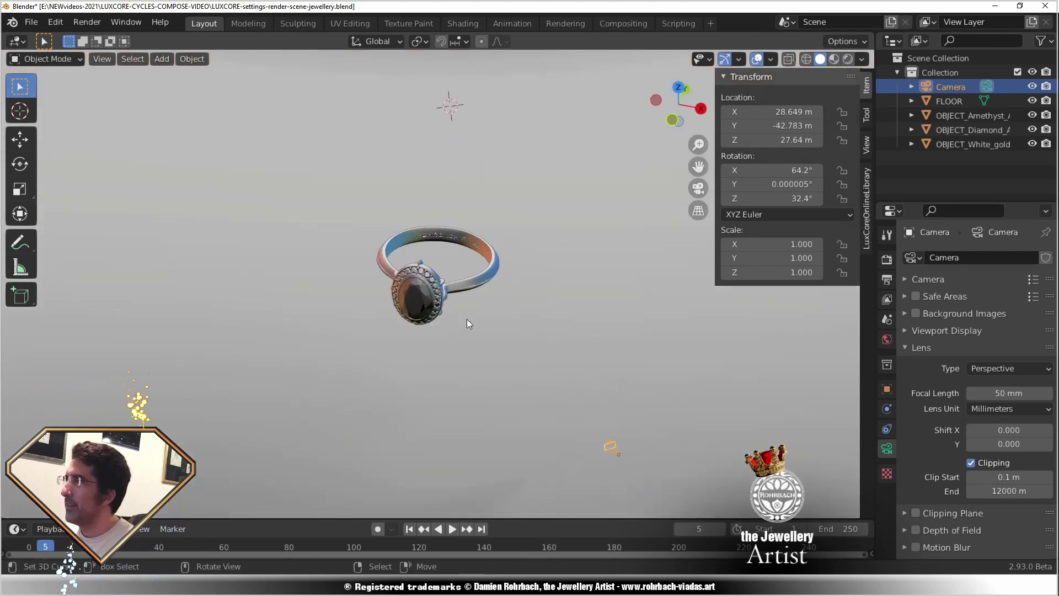
# Place the 3D cursor beside the ring's stone setting and add an Area light there.
pyautogui.keyDown('shift'); pyautogui.rightClick(446, 276); pyautogui.keyUp('shift')
pyautogui.click(161, 59)
pyautogui.moveTo(182, 249)
pyautogui.click(342, 294)
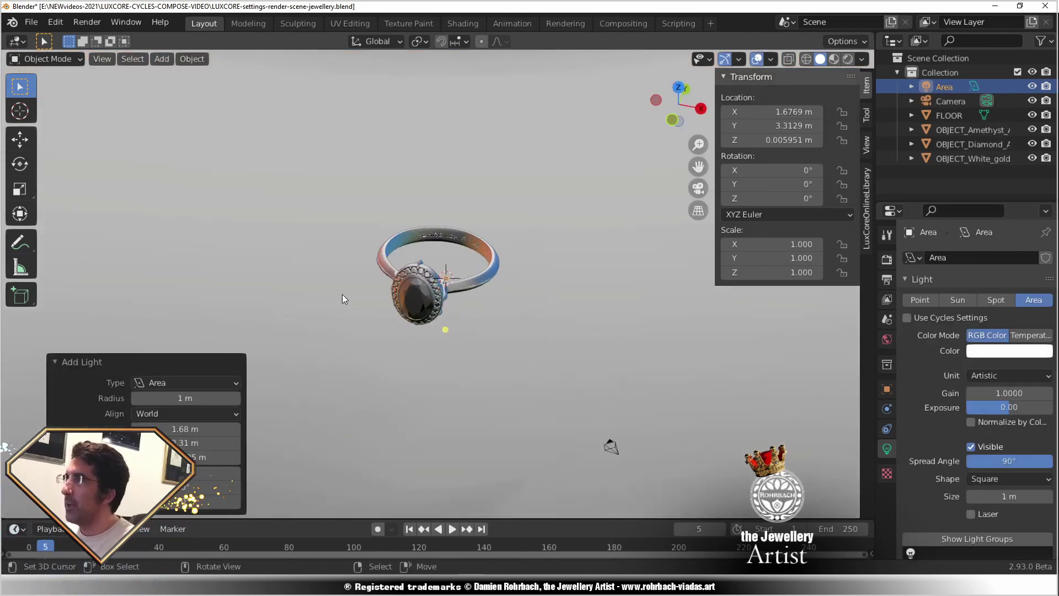
# In the side view, move the area light to about Y -26.8 m, Z 39.4 m and tilt it about 30.6° toward the ring.
pyautogui.press('KP_3')
pyautogui.press('g')
pyautogui.click(189, 90)
pyautogui.press('r')
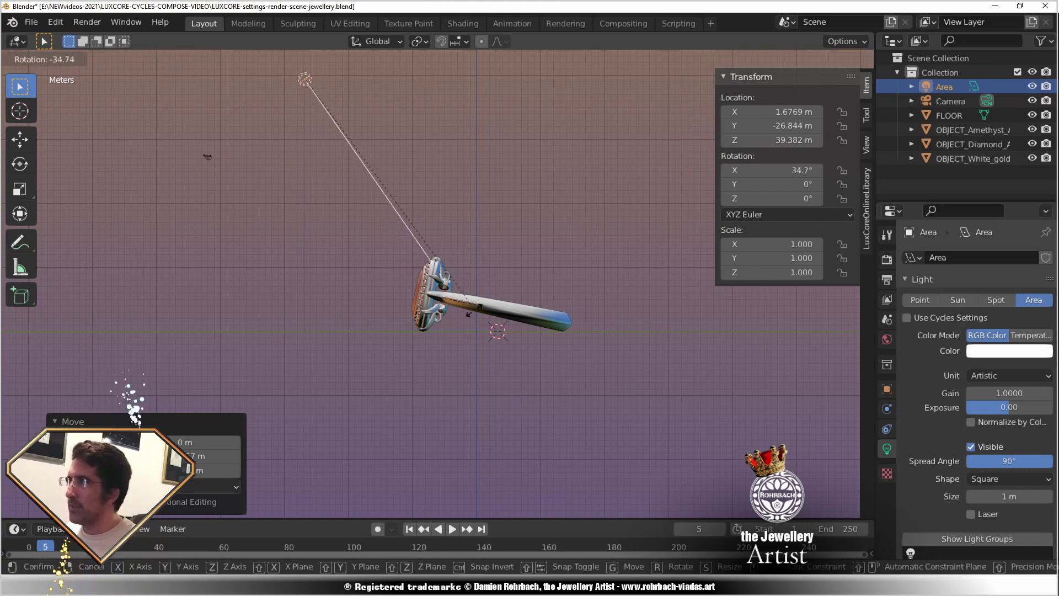
pyautogui.click(452, 313)
# In the top view, turn the area light to about -46.6° around Z, move it to about X -14.7 m, Y -21.3 m, and save.
pyautogui.press('KP_7')
pyautogui.press('r')
pyautogui.click(471, 427)
pyautogui.press('g')
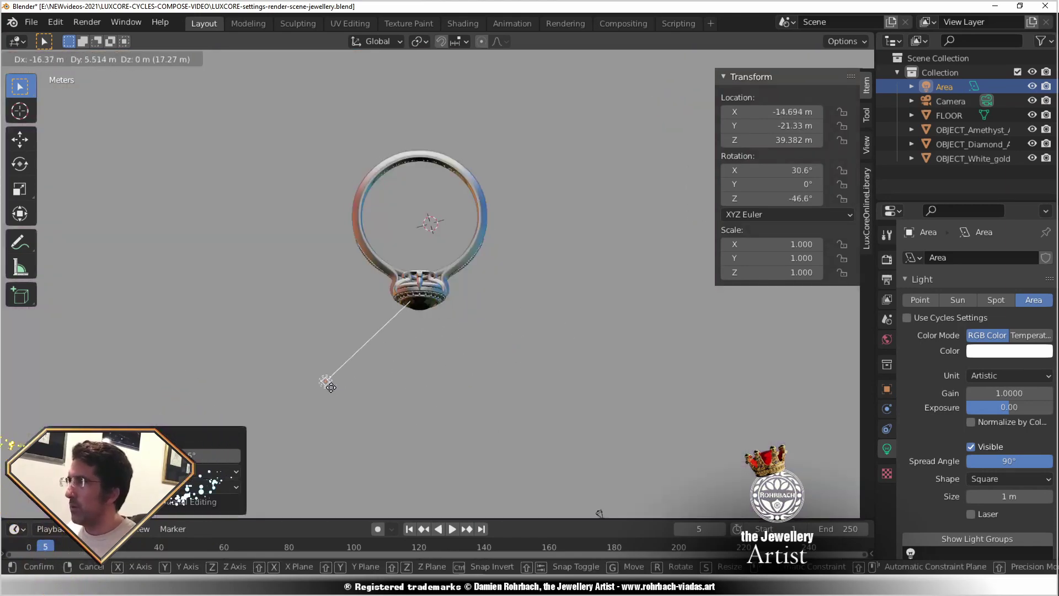
pyautogui.click(370, 391)
pyautogui.moveTo(370, 391); pyautogui.dragTo(387, 275, button='middle')
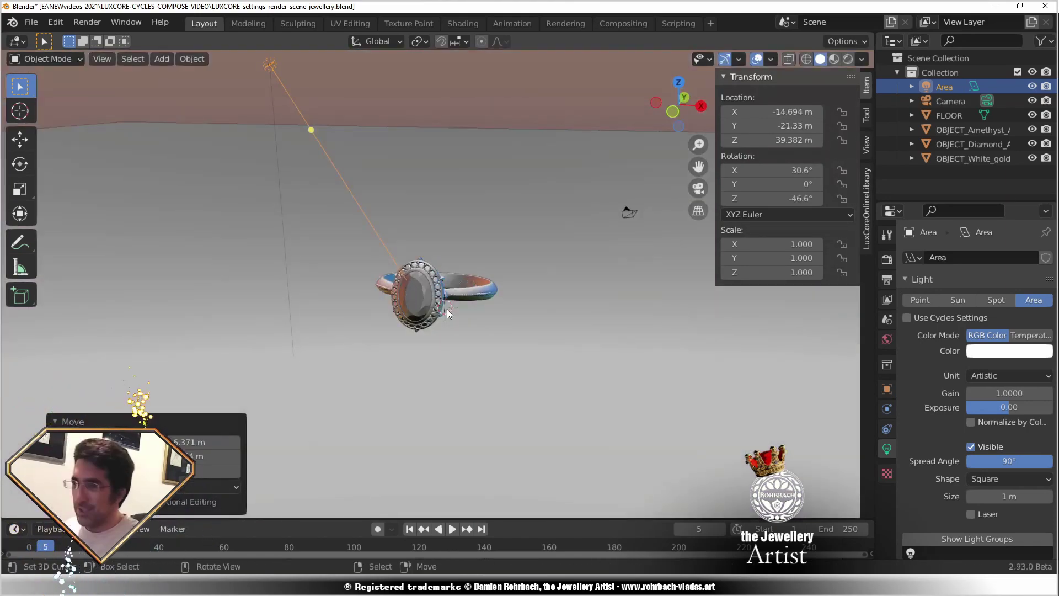
pyautogui.hotkey('ctrl', 's')
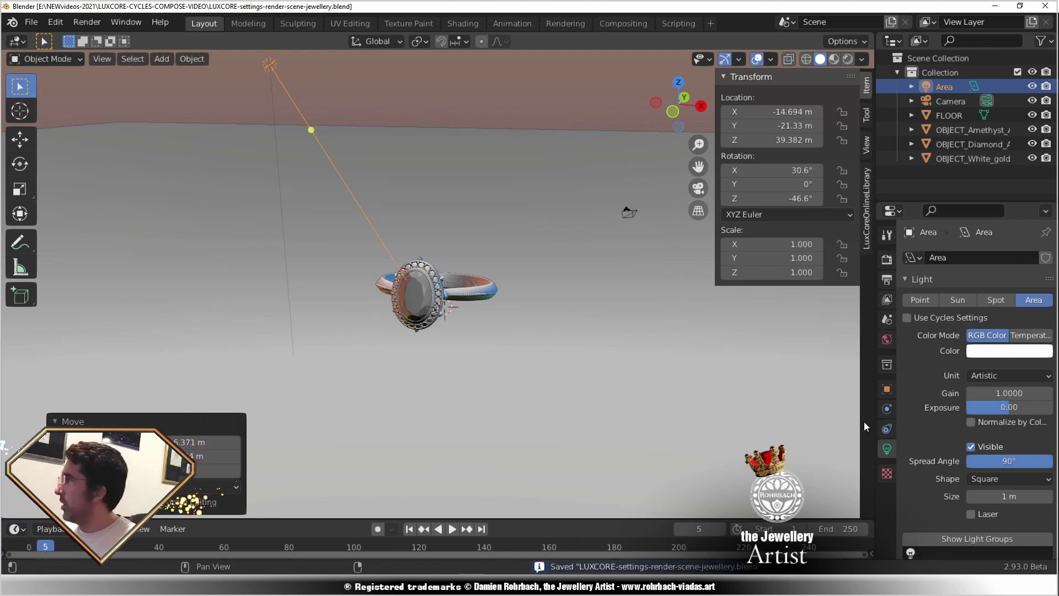
# Set the render sampling's advanced Light Strategy to Power and the seed to 7.
pyautogui.click(886, 259)
pyautogui.scroll(-1, 941, 392)
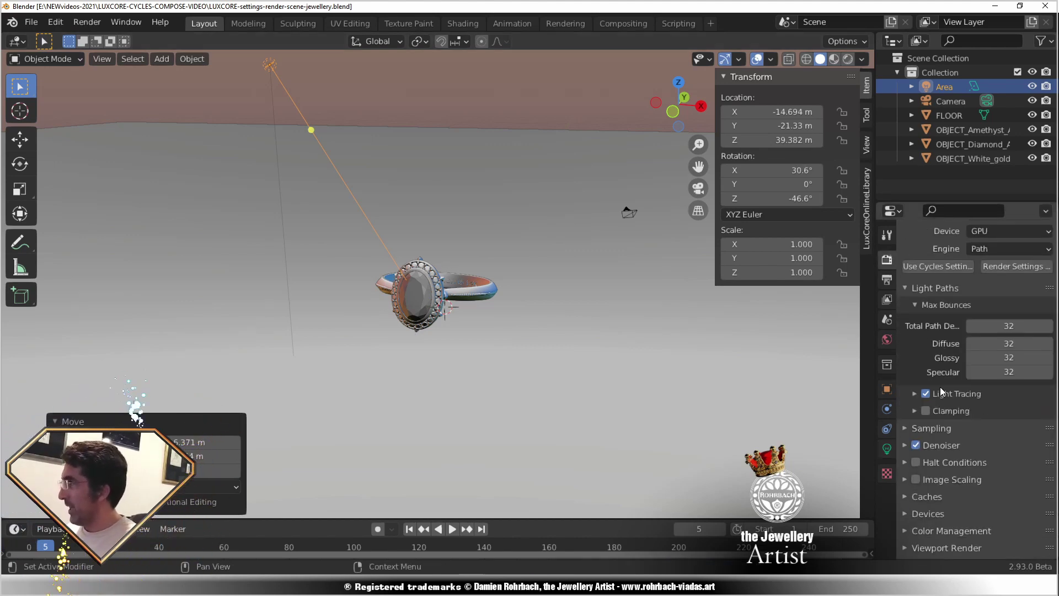
pyautogui.click(931, 428)
pyautogui.scroll(-4, 926, 386)
pyautogui.click(917, 446)
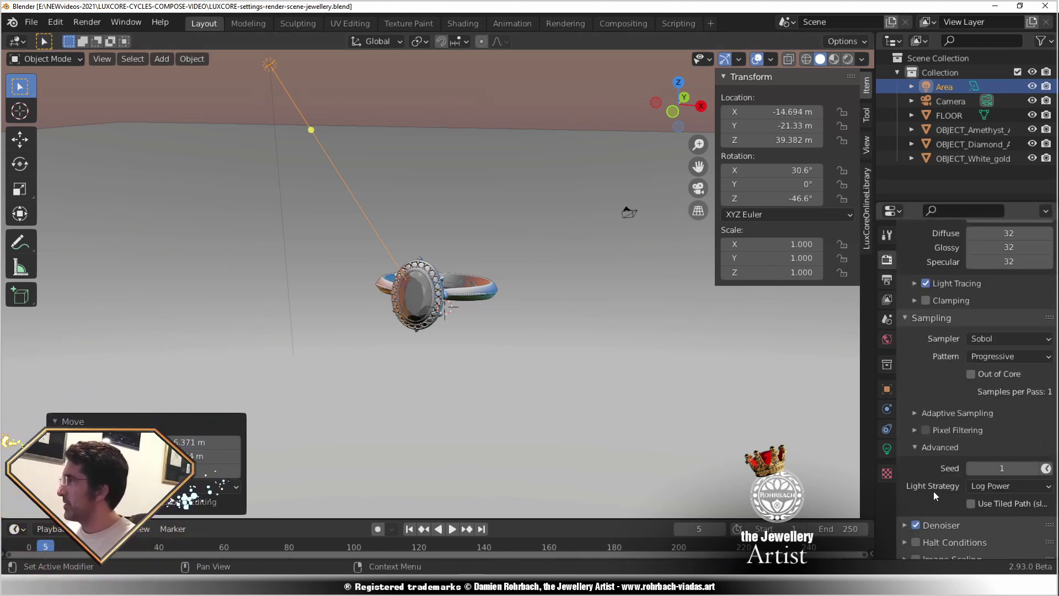
pyautogui.click(992, 487)
pyautogui.click(981, 518)
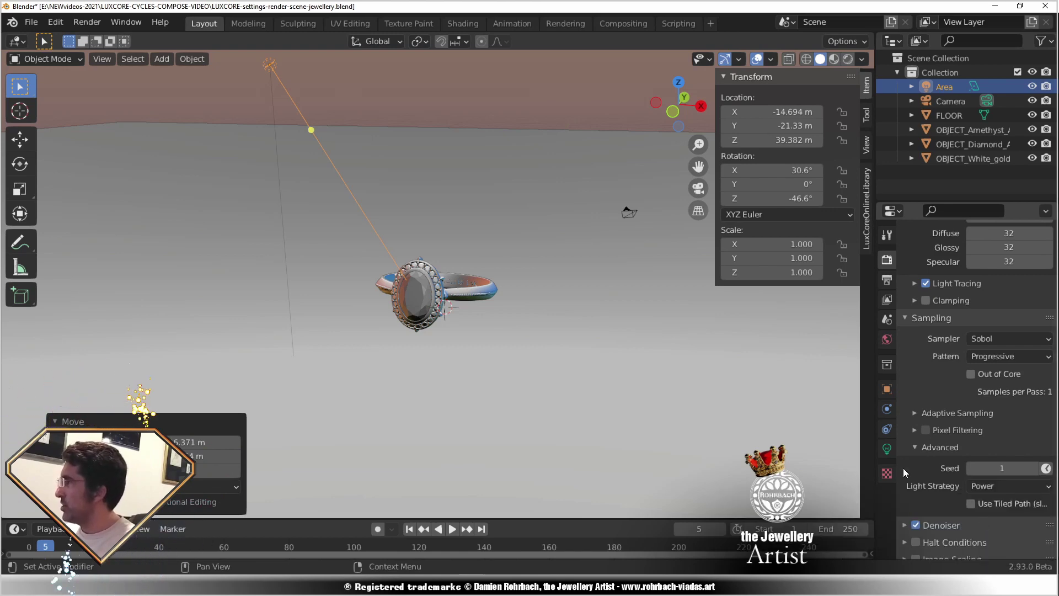
pyautogui.moveTo(987, 468); pyautogui.dragTo(1014, 468)
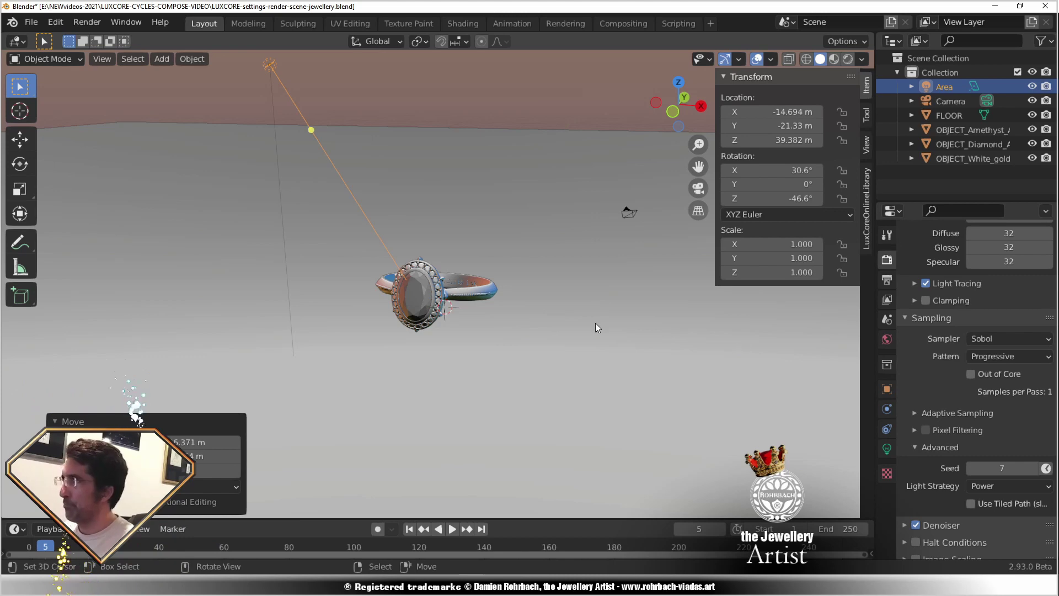
# Set the area light's unit to Power, with 65000 W of power and an efficacy of 320 lm/W.
pyautogui.click(886, 449)
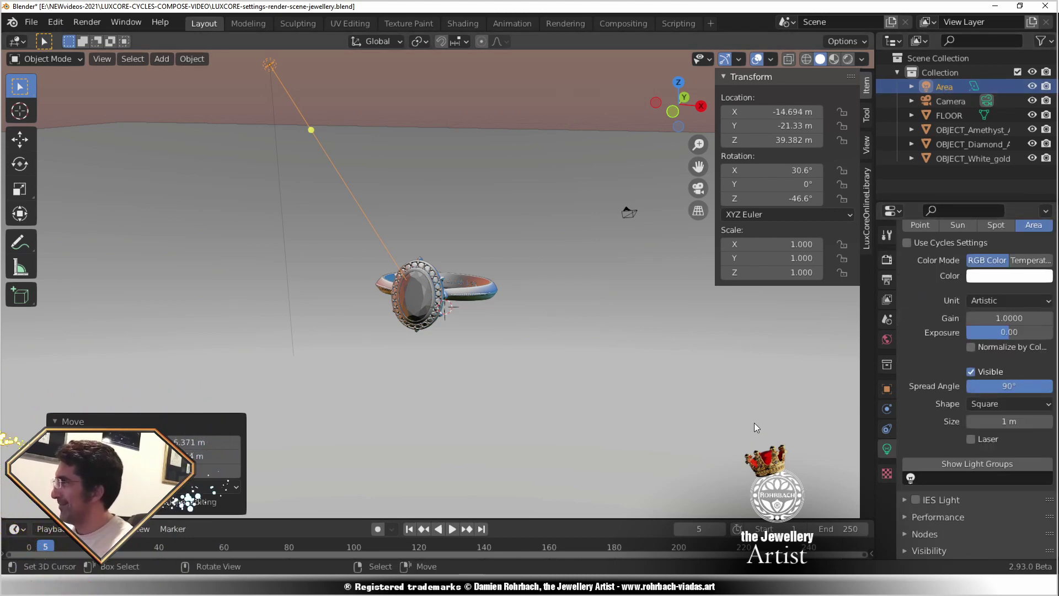
pyautogui.click(980, 306)
pyautogui.click(993, 333)
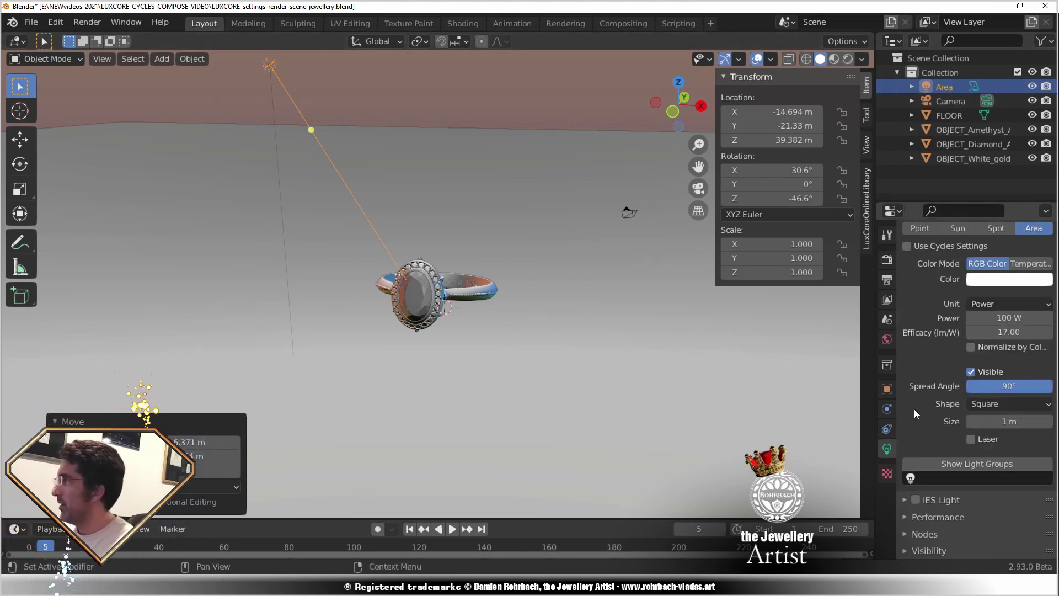
pyautogui.click(995, 318)
pyautogui.write('6500')
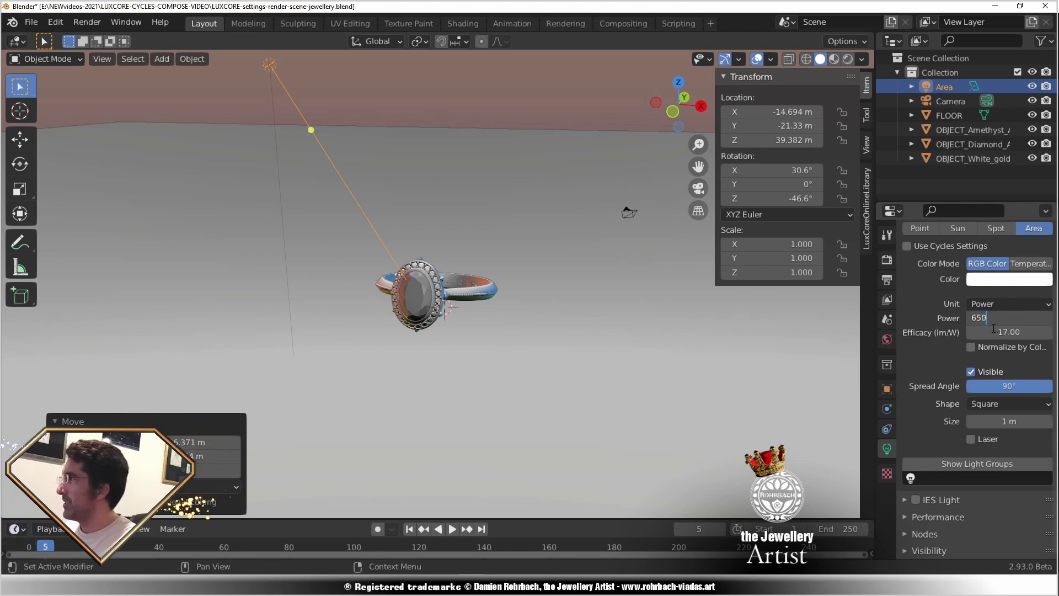
pyautogui.press('Return')
pyautogui.click(993, 318)
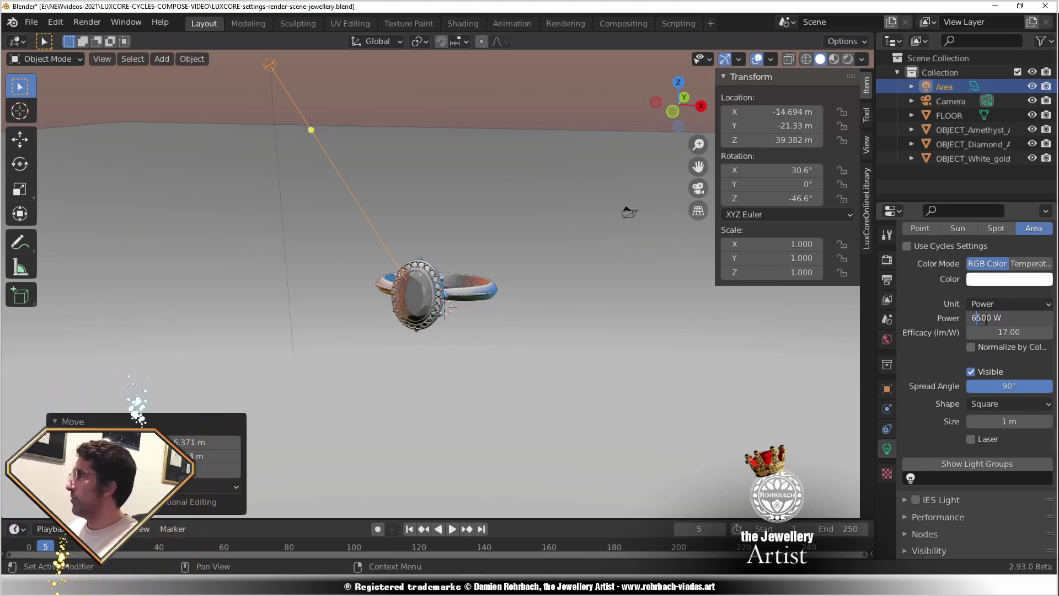
pyautogui.write('0')
pyautogui.press('Return')
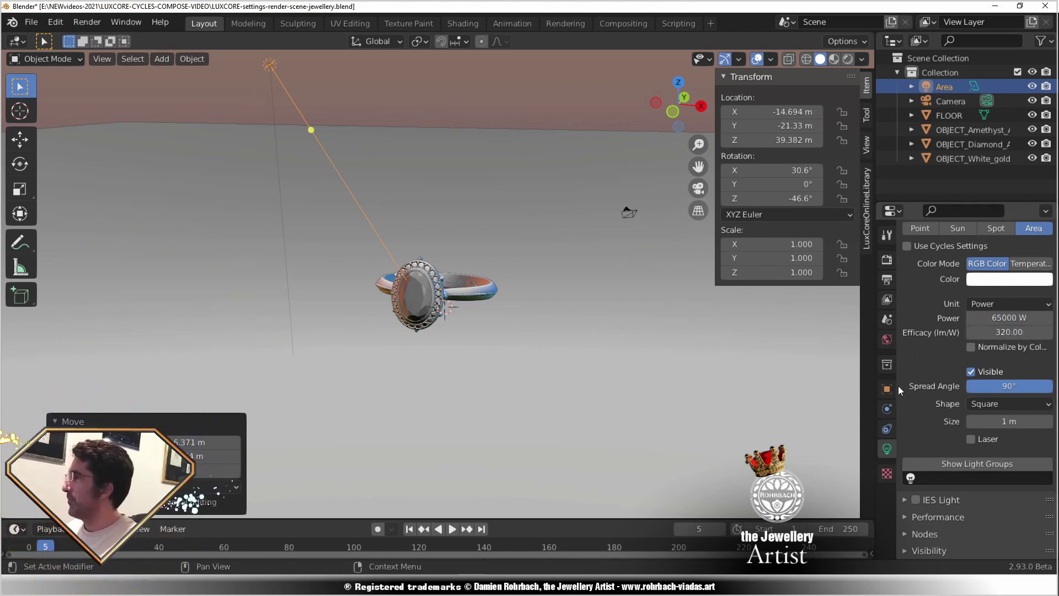
# Save the file and preview the lit ring through the camera in rendered shading.
pyautogui.press('KP_0')
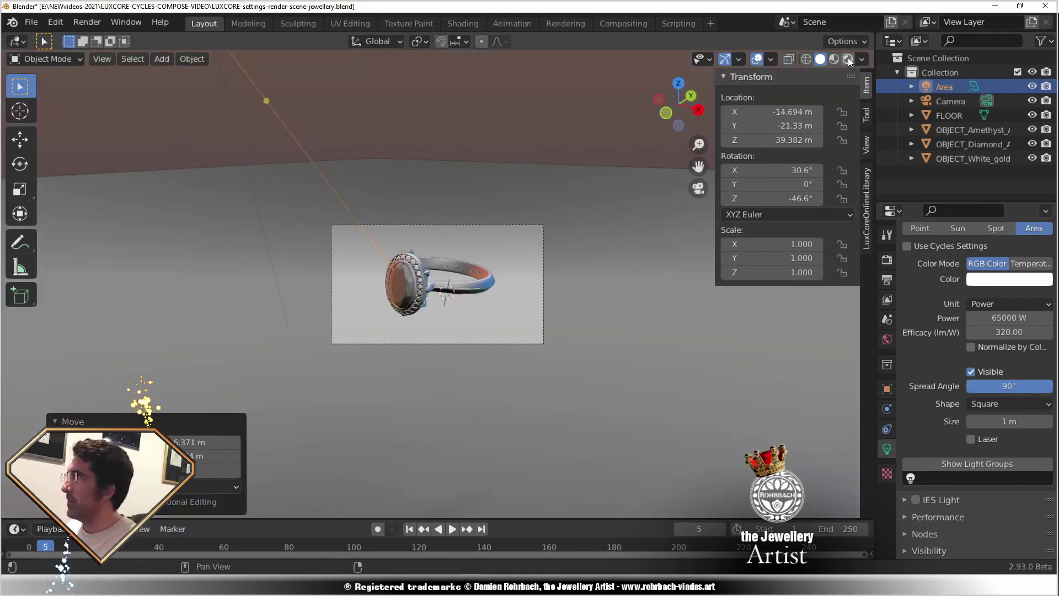
pyautogui.hotkey('ctrl', 's')
pyautogui.click(847, 59)
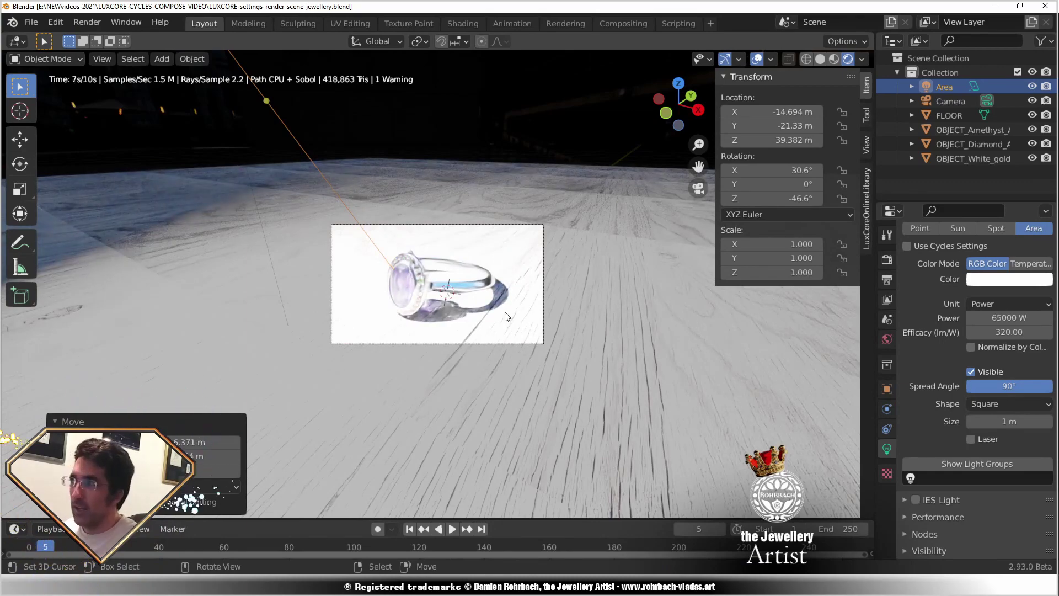
pyautogui.scroll(4, 436, 335)
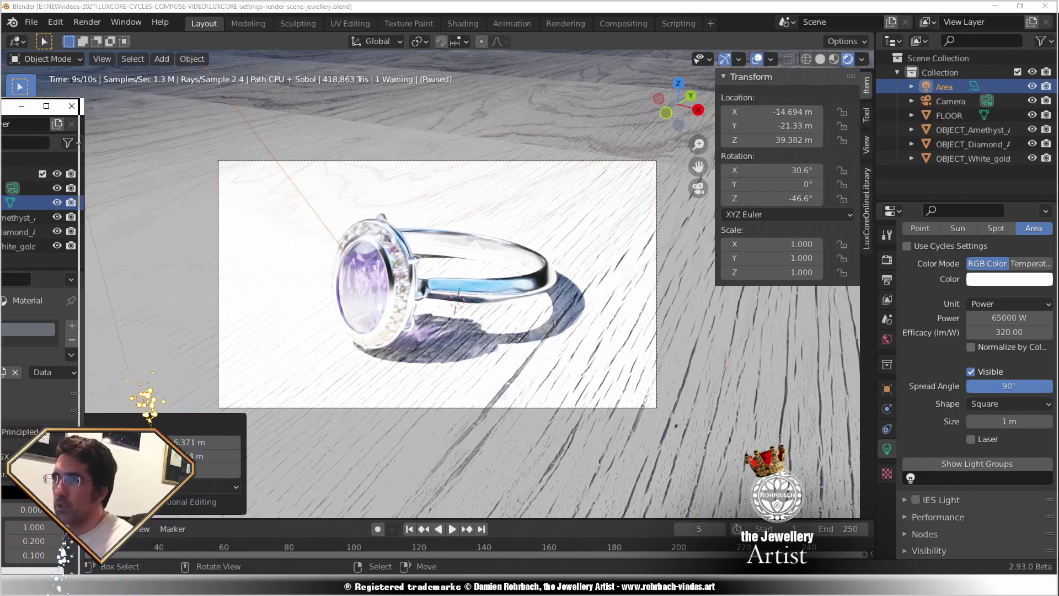
pyautogui.click(243, 328)
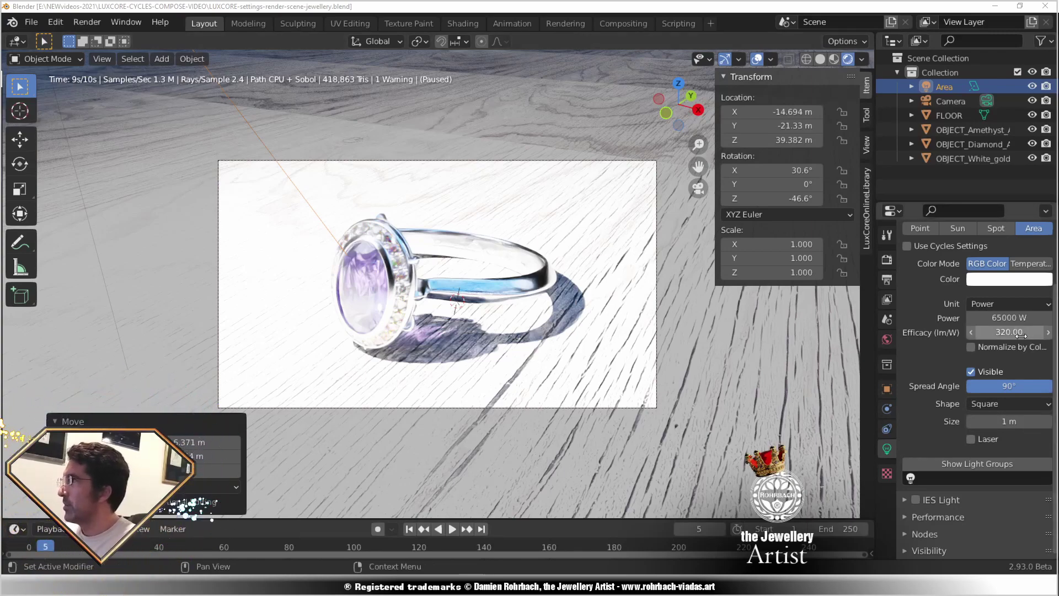
# Set the area light's power to 8500 W and compare the preview with the Cycles version of the scene.
pyautogui.click(1013, 318)
pyautogui.write('8500')
pyautogui.press('Return')
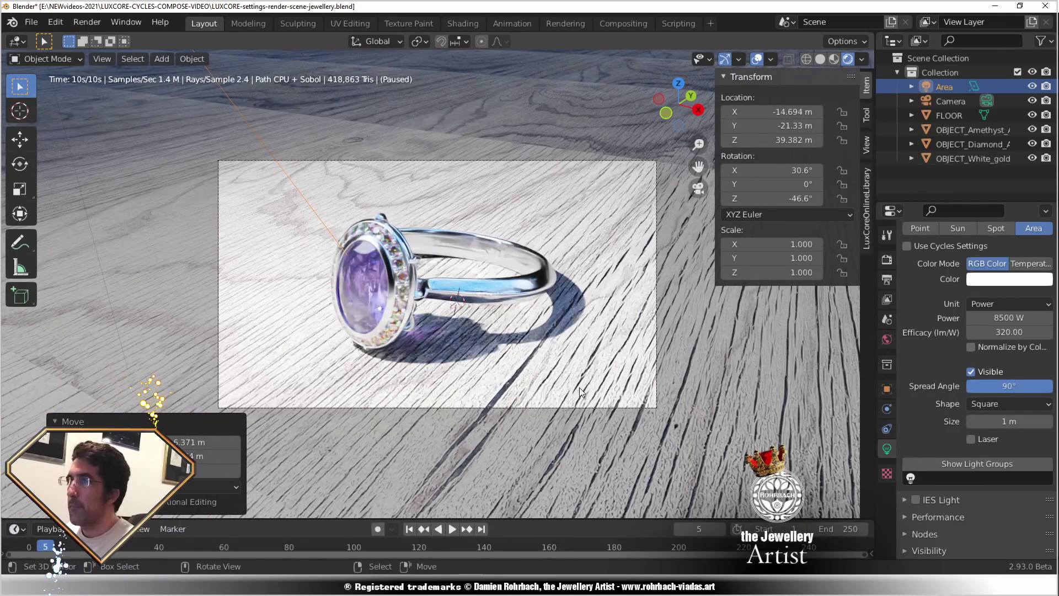
pyautogui.hotkey('alt', 'Tab')
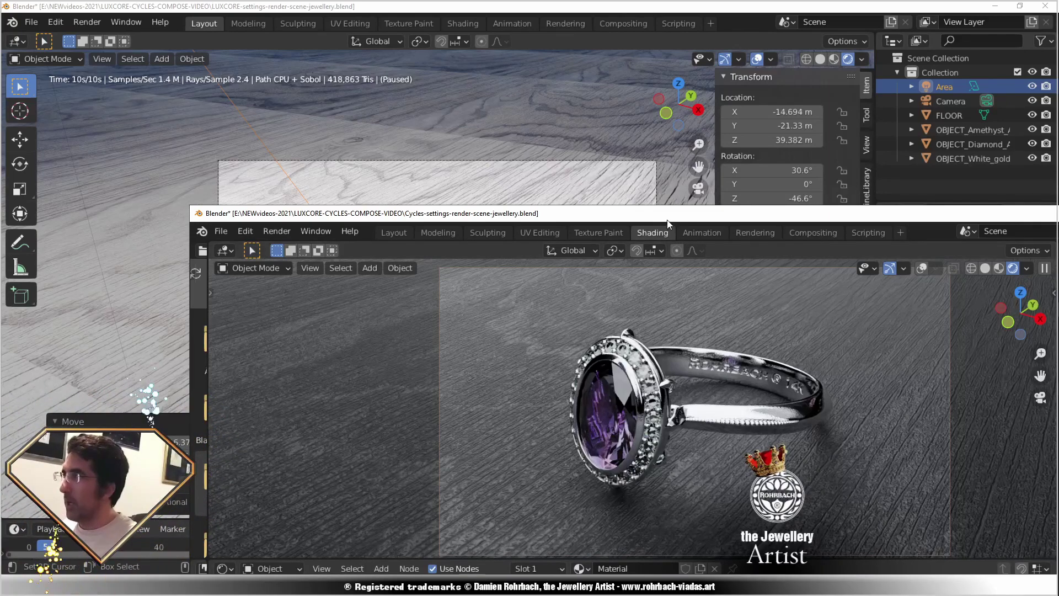
pyautogui.moveTo(667, 219); pyautogui.dragTo(0, 100)
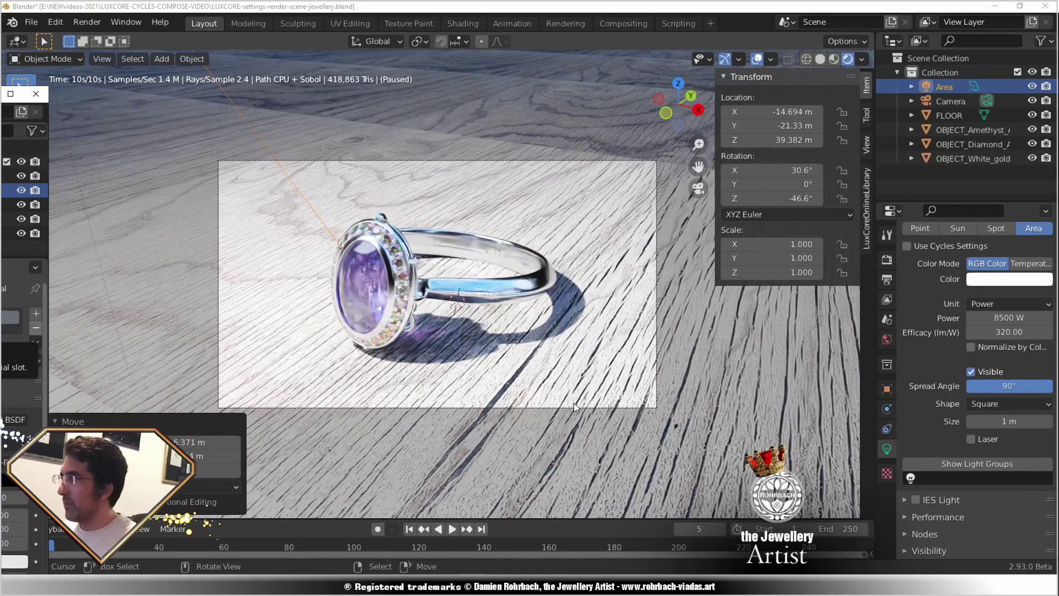
# Turn on the Laser option for the area light, save the file and inspect the caustics beneath the amethyst.
pyautogui.click(970, 439)
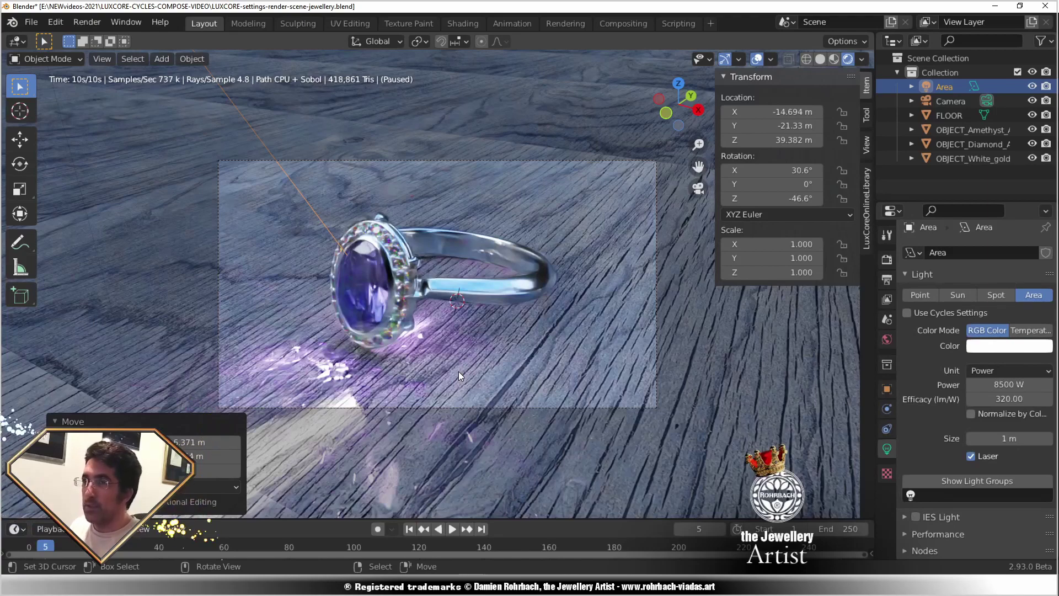
pyautogui.hotkey('ctrl', 's')
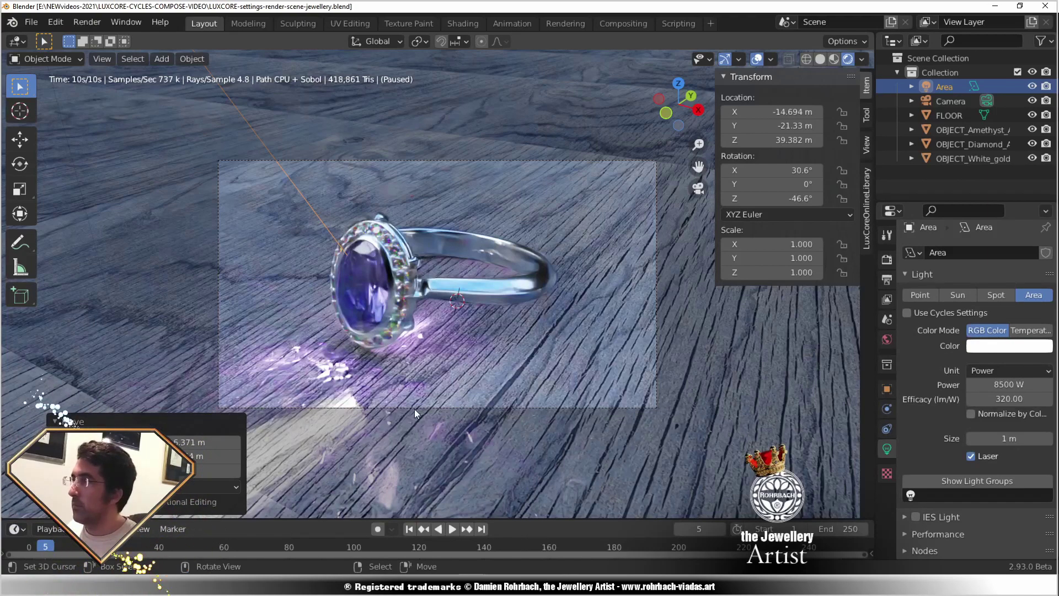
pyautogui.scroll(2, 429, 418)
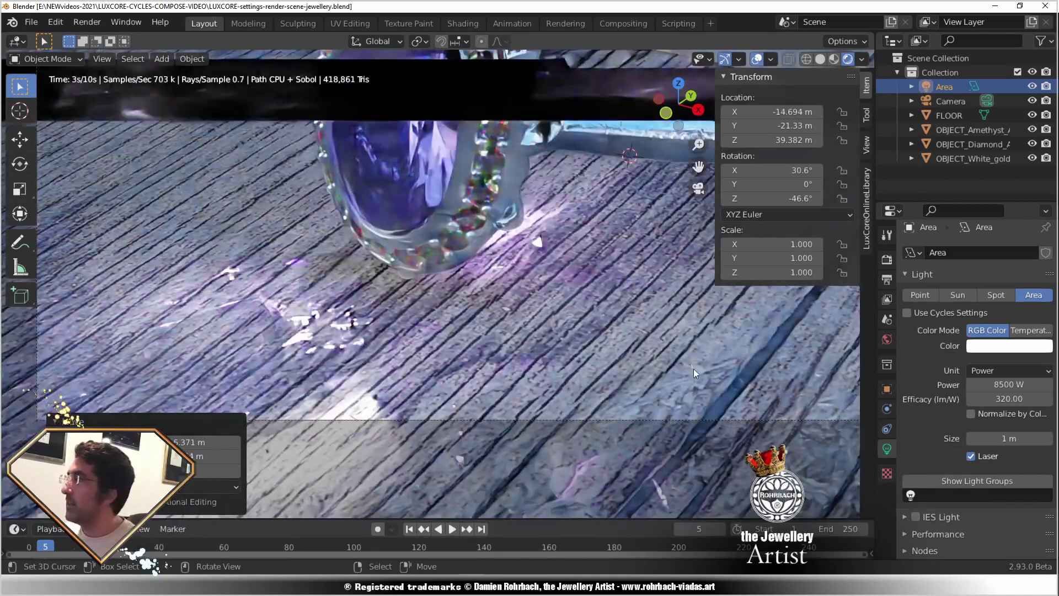
pyautogui.scroll(-2, 563, 325)
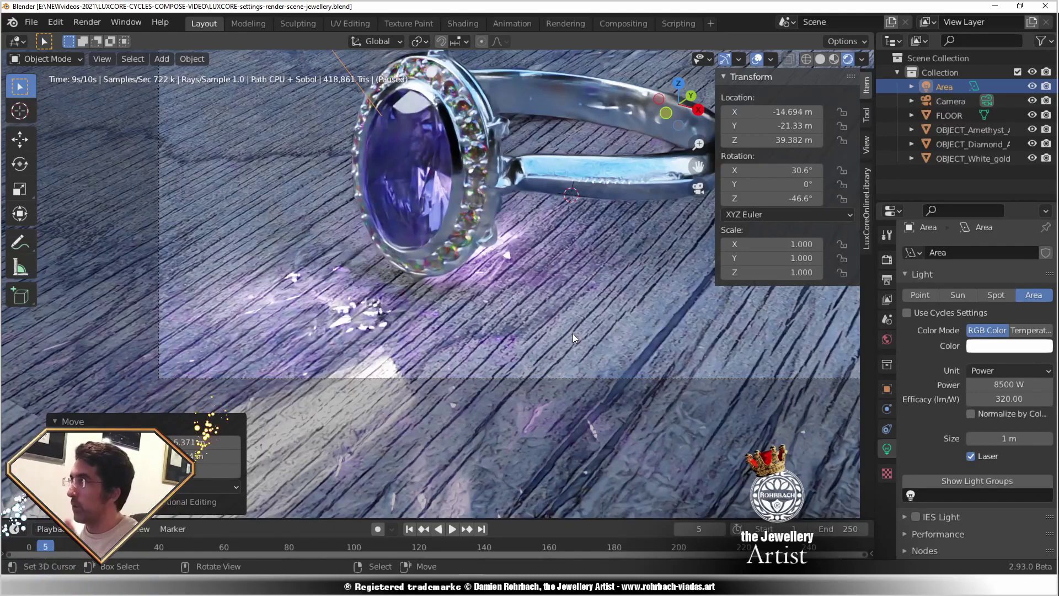
# Try laser light sizes of 3 m and 30 m on the area light.
pyautogui.click(1009, 438)
pyautogui.write('3')
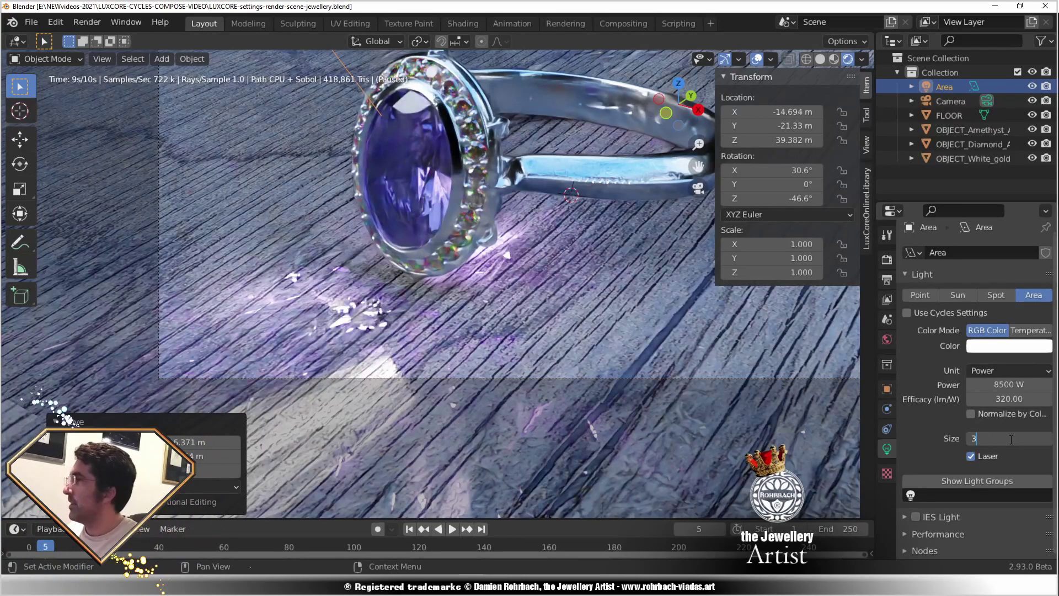
pyautogui.press('Return')
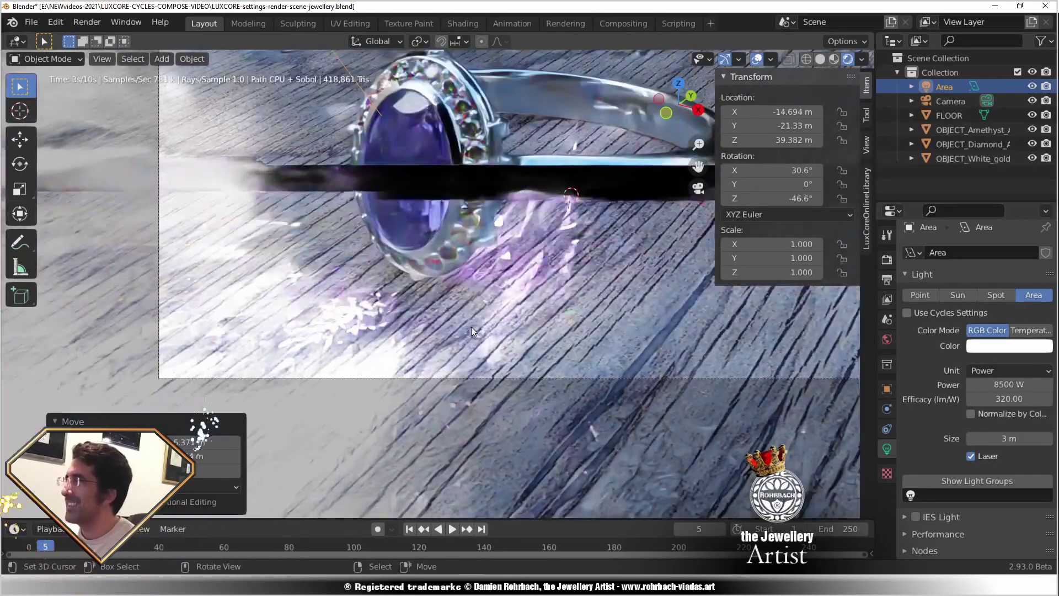
pyautogui.scroll(-3, 471, 326)
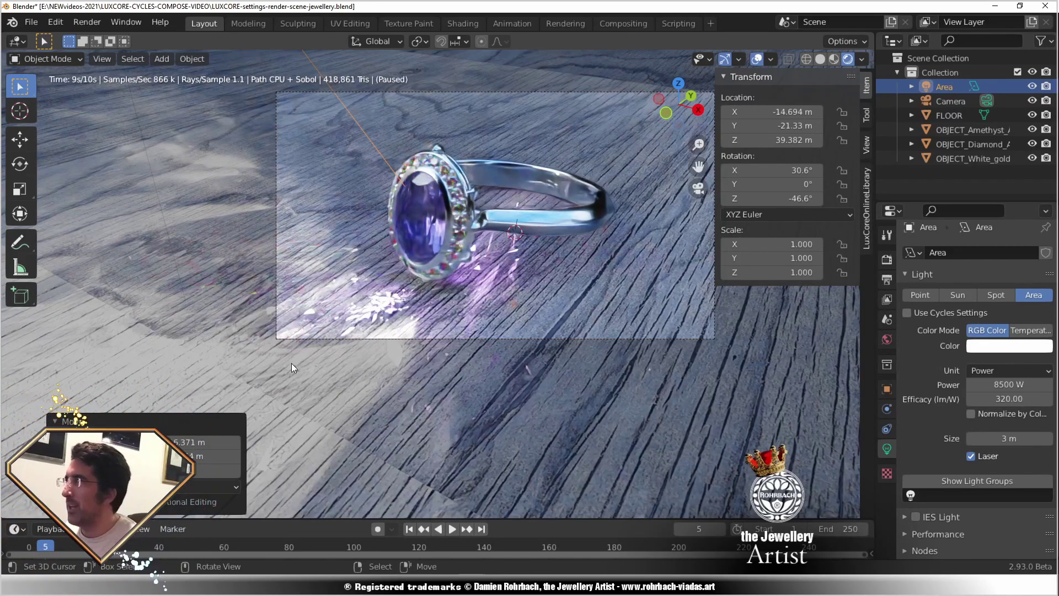
pyautogui.click(1007, 437)
pyautogui.write('30')
pyautogui.press('Return')
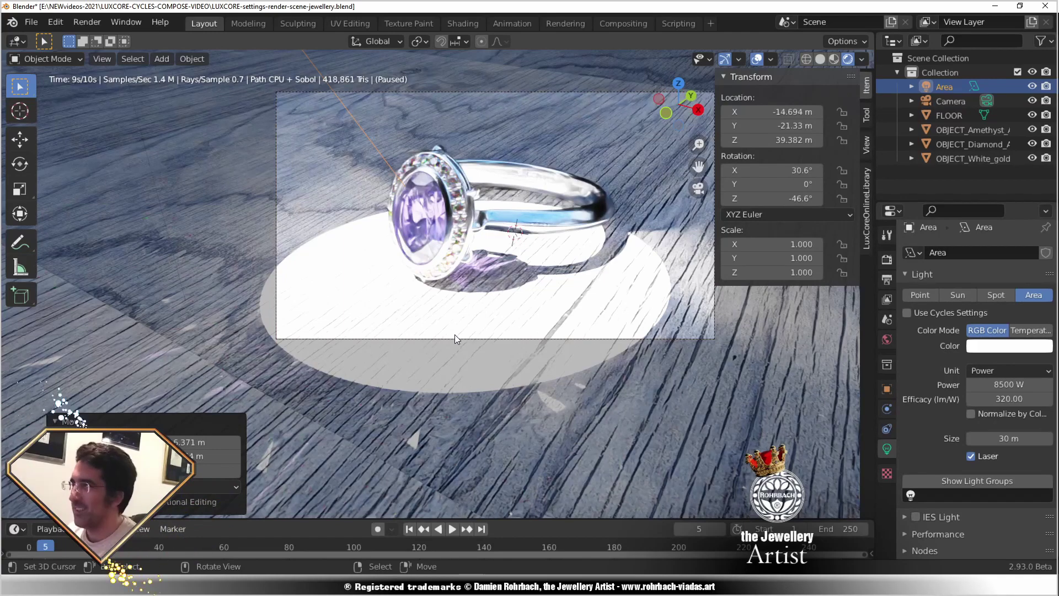
# Set the laser area light's size to 4 m and its efficacy to 0 lm/W.
pyautogui.click(1008, 437)
pyautogui.write('4')
pyautogui.press('Return')
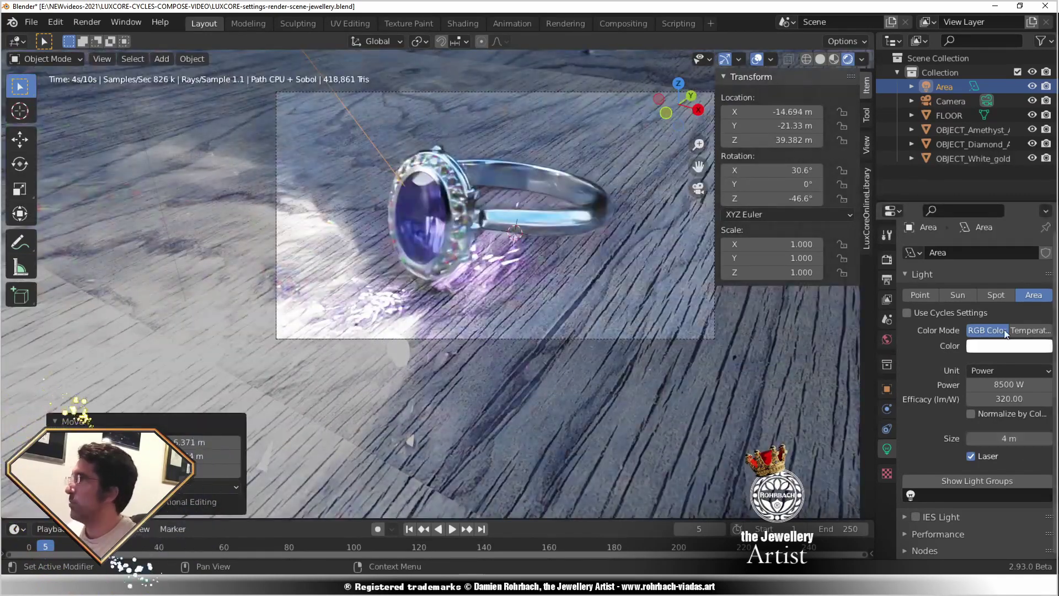
pyautogui.click(1005, 399)
pyautogui.write('0')
pyautogui.press('Return')
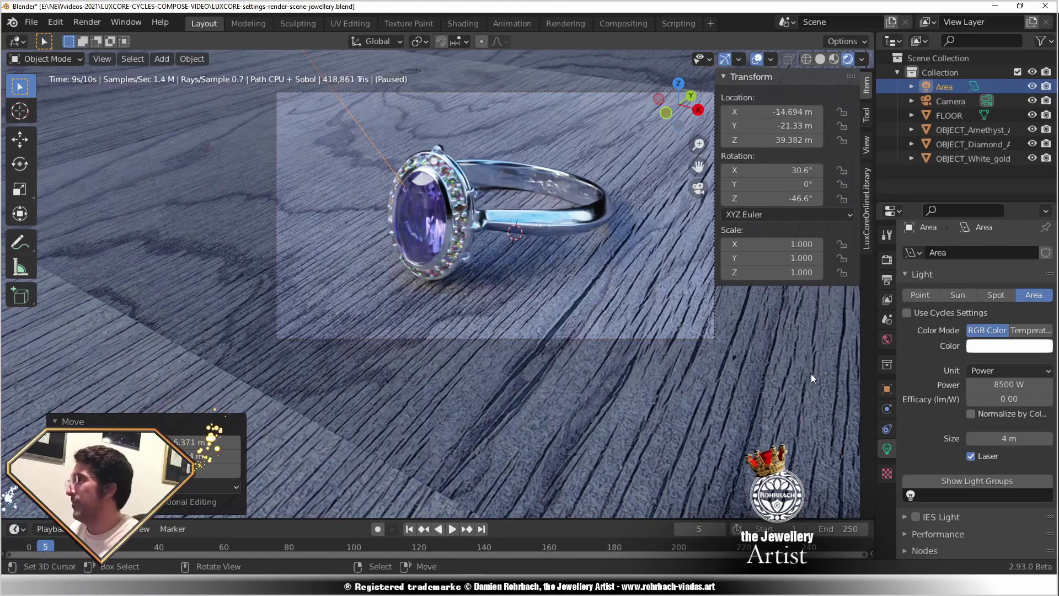
# Set the laser area light's efficacy to 25 lm/W and reduce its size to 1 m.
pyautogui.click(1018, 398)
pyautogui.write('25')
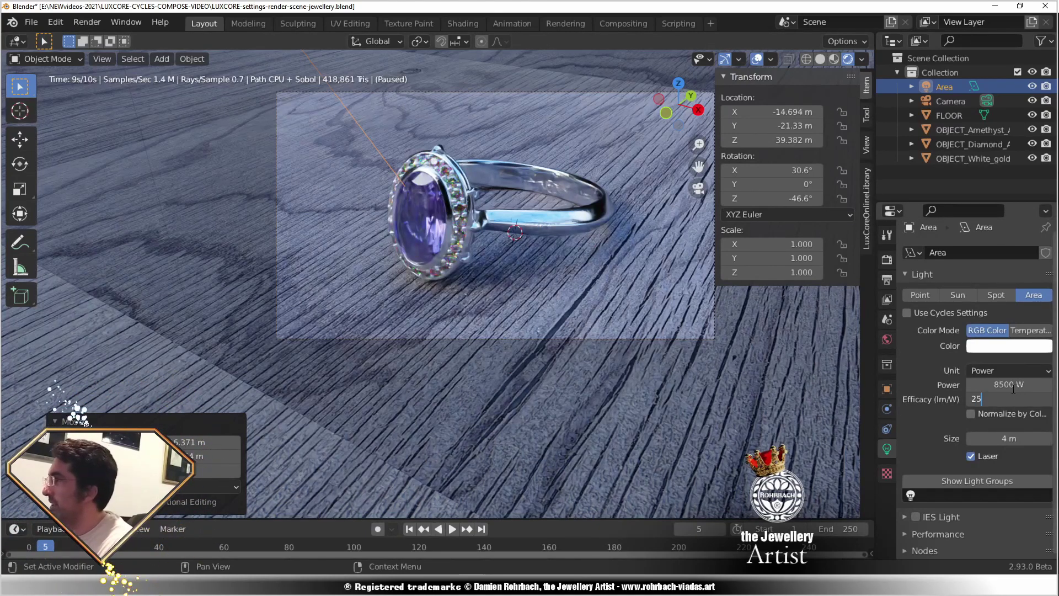
pyautogui.press('Return')
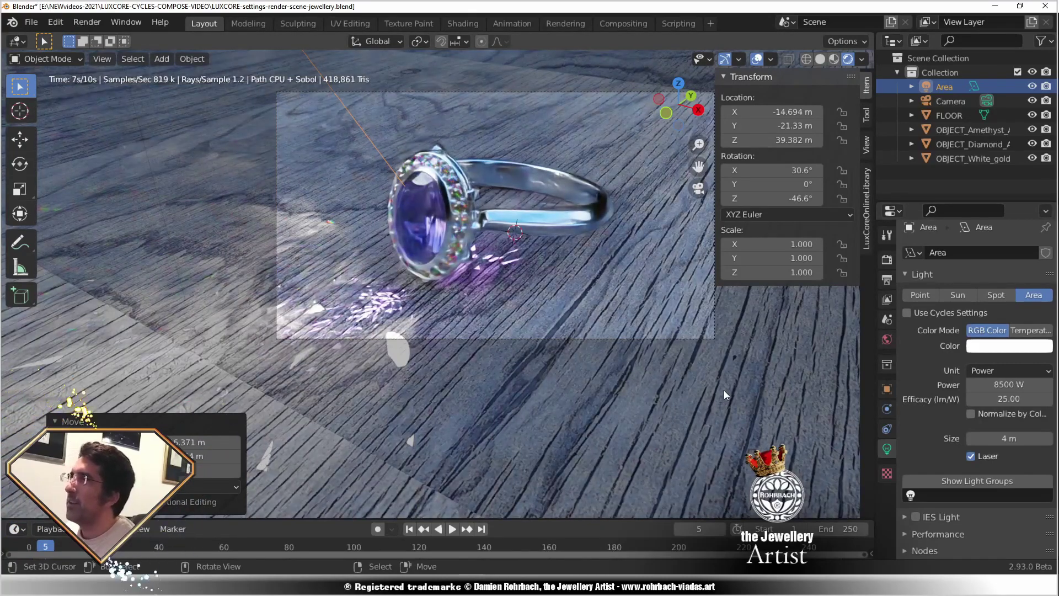
pyautogui.moveTo(1009, 438); pyautogui.dragTo(995, 436)
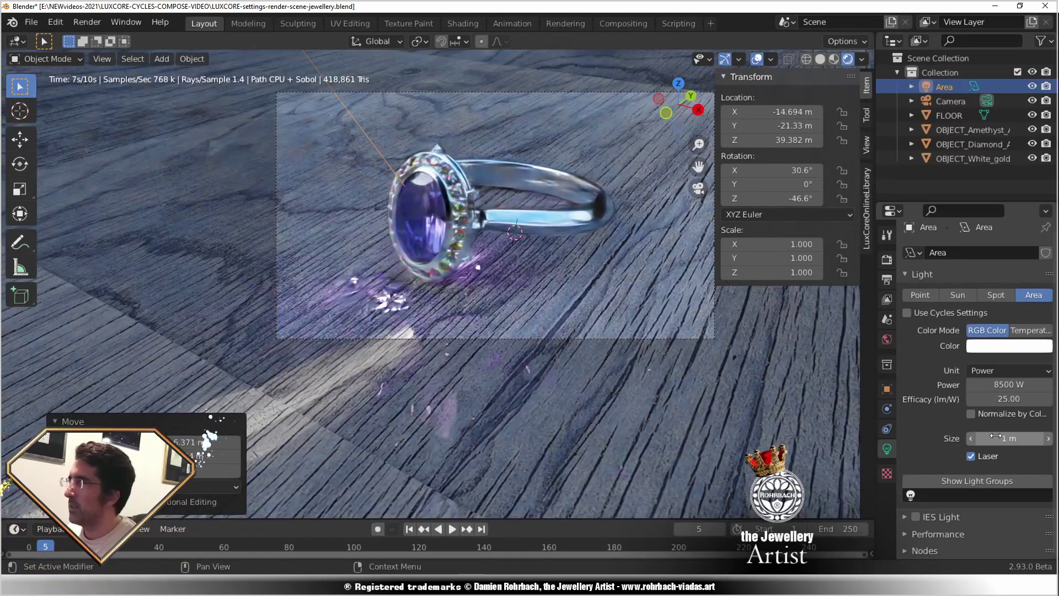
# Lower the laser light to about Z 26.3 m and Y -31.6 m, tilting it toward the ring at about 54.1° X and 16.2° Y.
pyautogui.press('KP_3')
pyautogui.press('r')
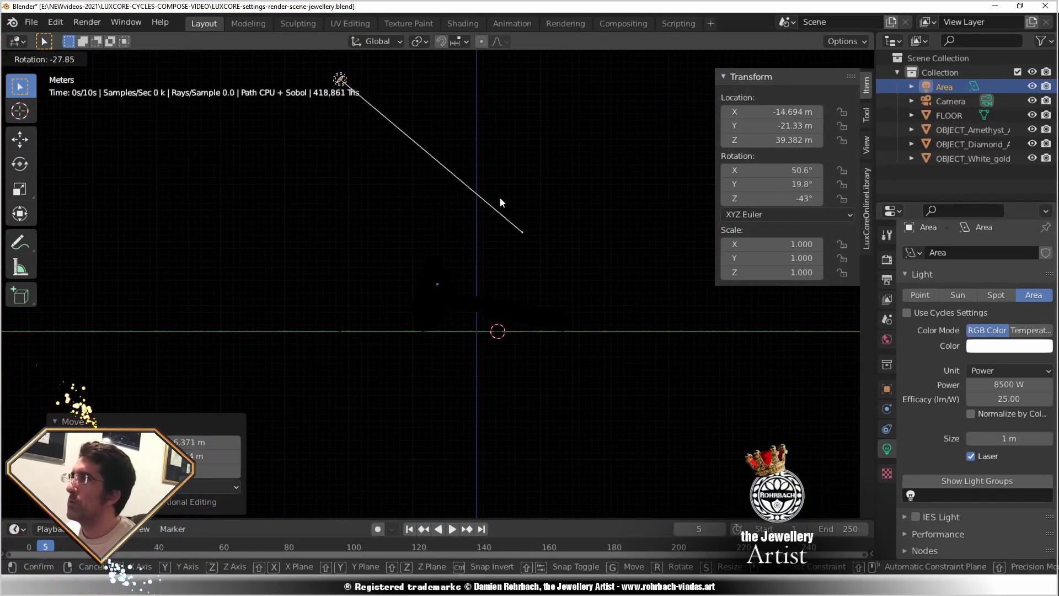
pyautogui.click(501, 201)
pyautogui.press('g')
pyautogui.click(362, 222)
pyautogui.press('r')
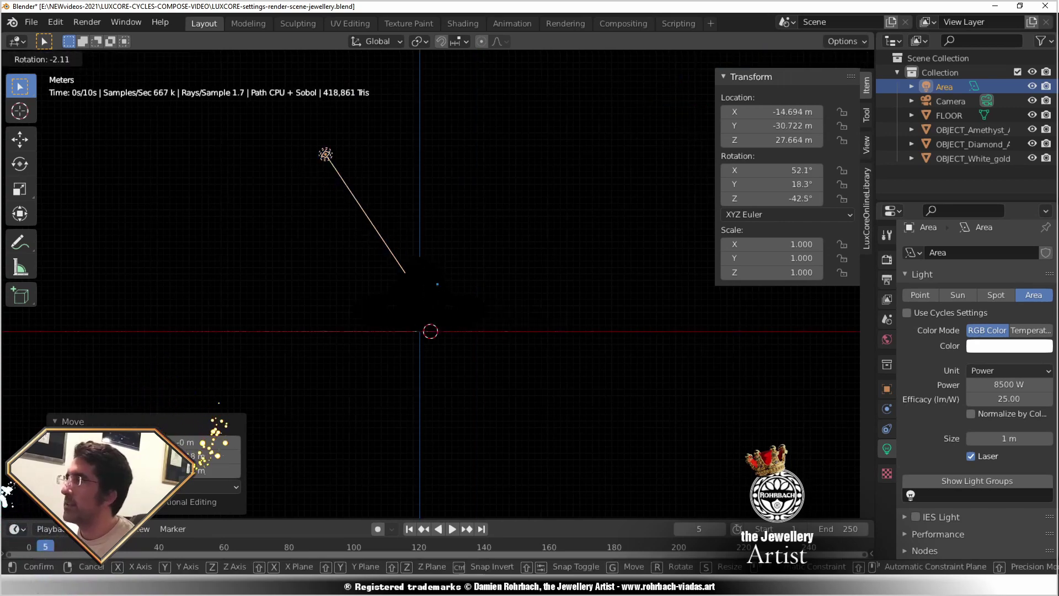
pyautogui.click(445, 265)
pyautogui.moveTo(444, 265); pyautogui.dragTo(434, 315, button='middle')
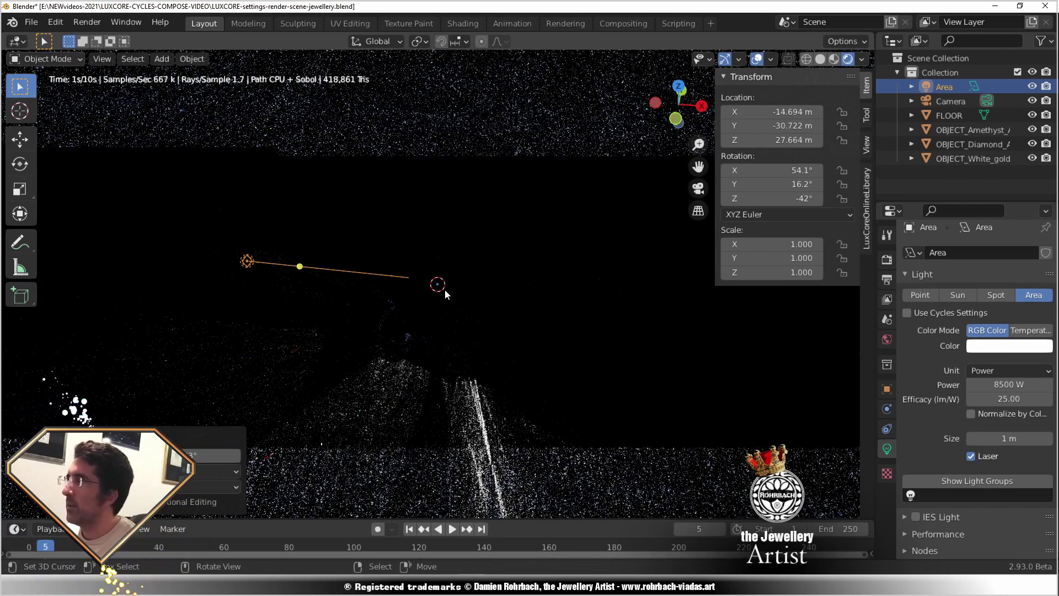
pyautogui.press('g')
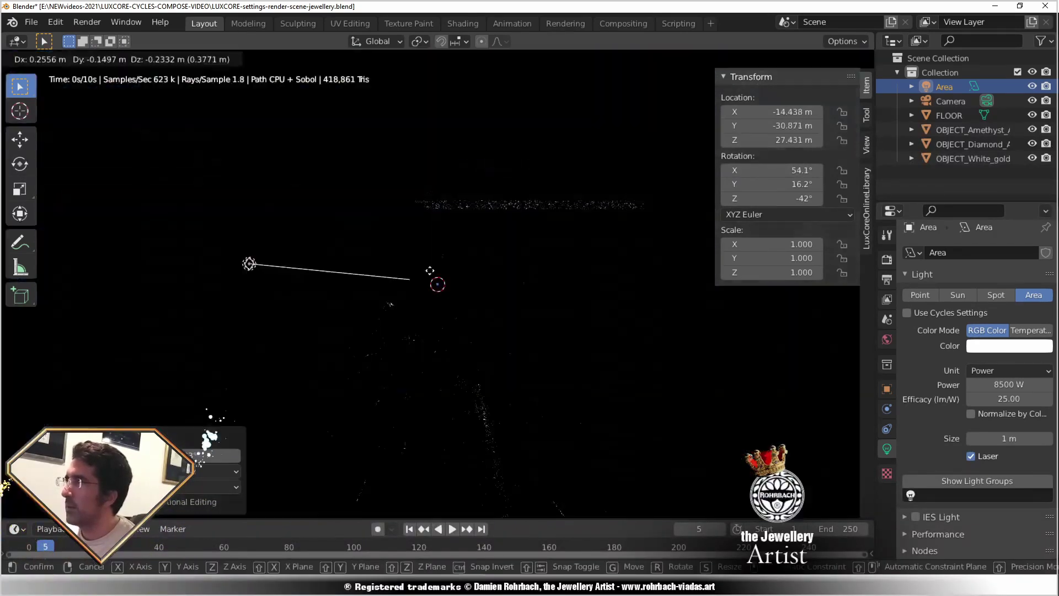
pyautogui.click(503, 512)
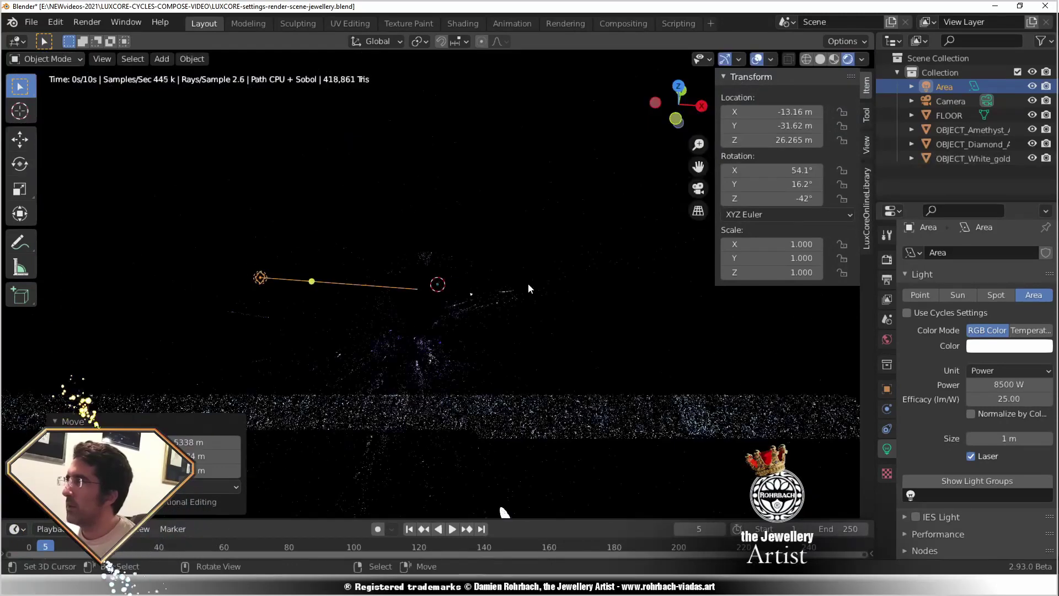
pyautogui.moveTo(527, 283); pyautogui.dragTo(522, 273, button='middle')
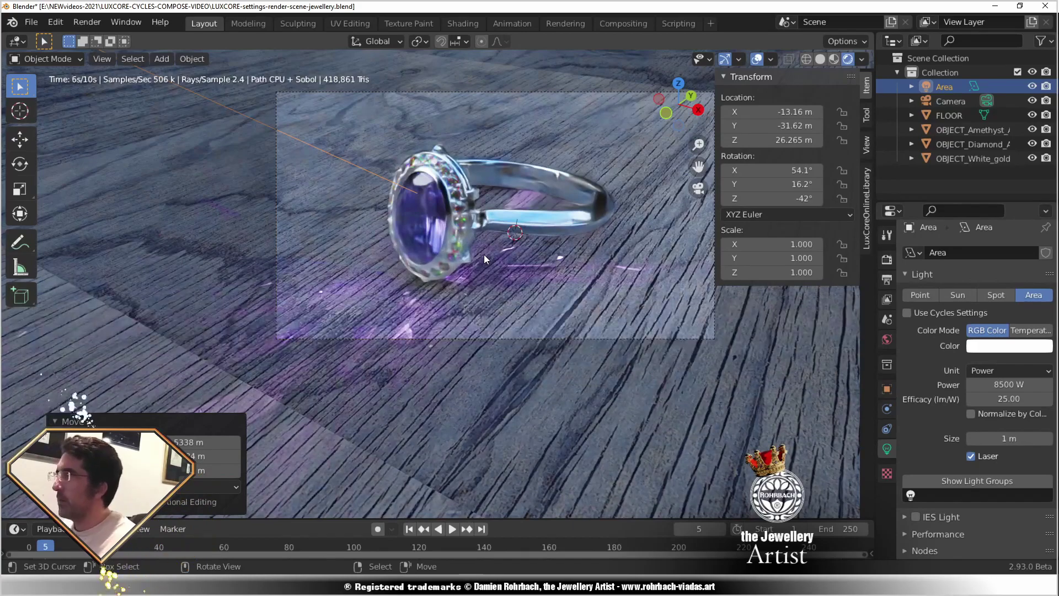
# Move the laser light to about X 19.5 m, Y -27.8 m, aim it at the amethyst with a Z rotation of about 30.5°, and save the file.
pyautogui.press('r')
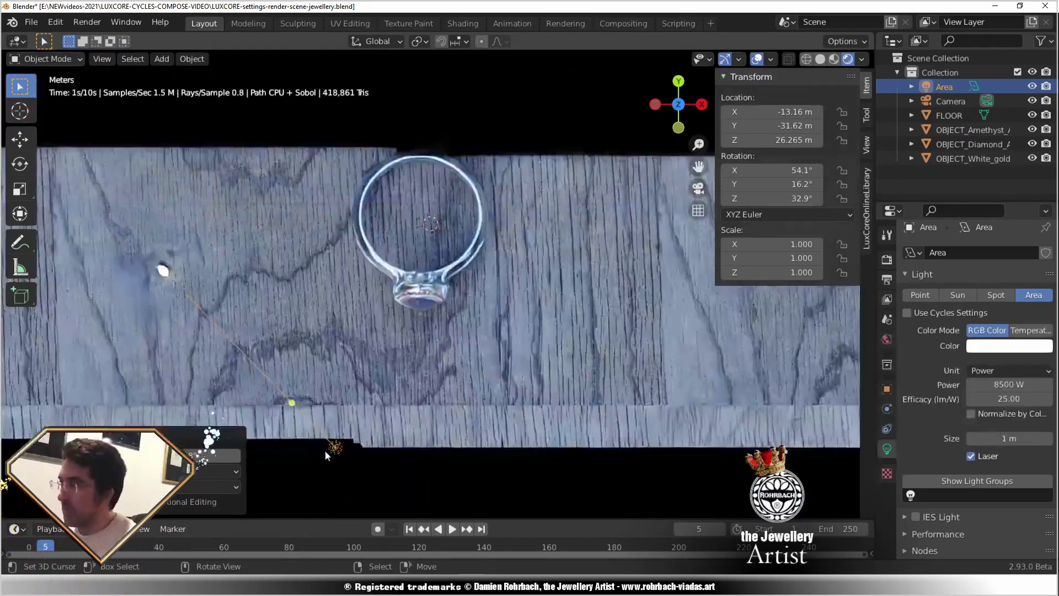
pyautogui.press('g')
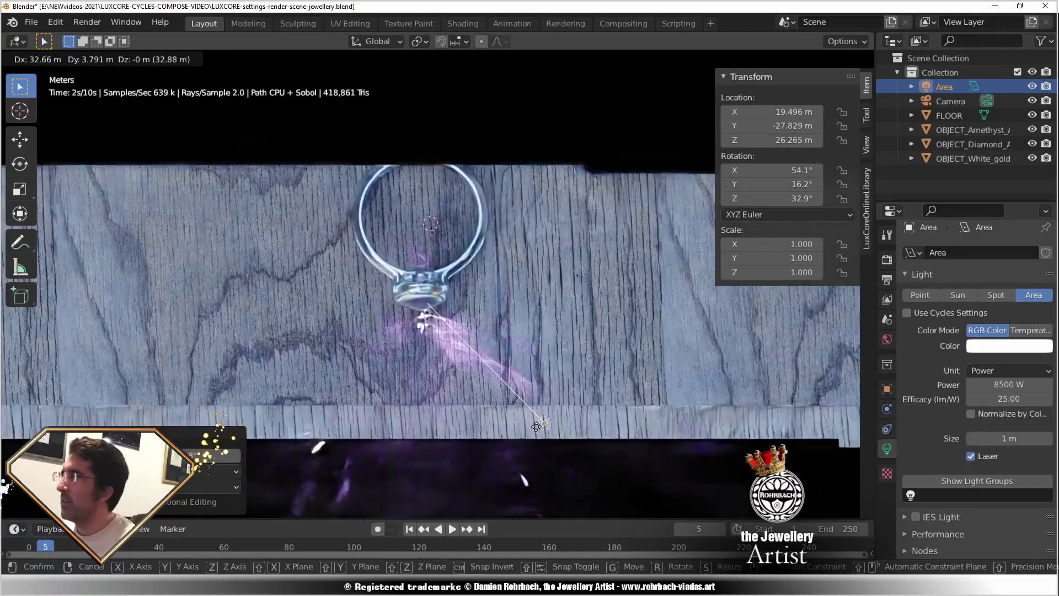
pyautogui.click(467, 274)
pyautogui.press('r')
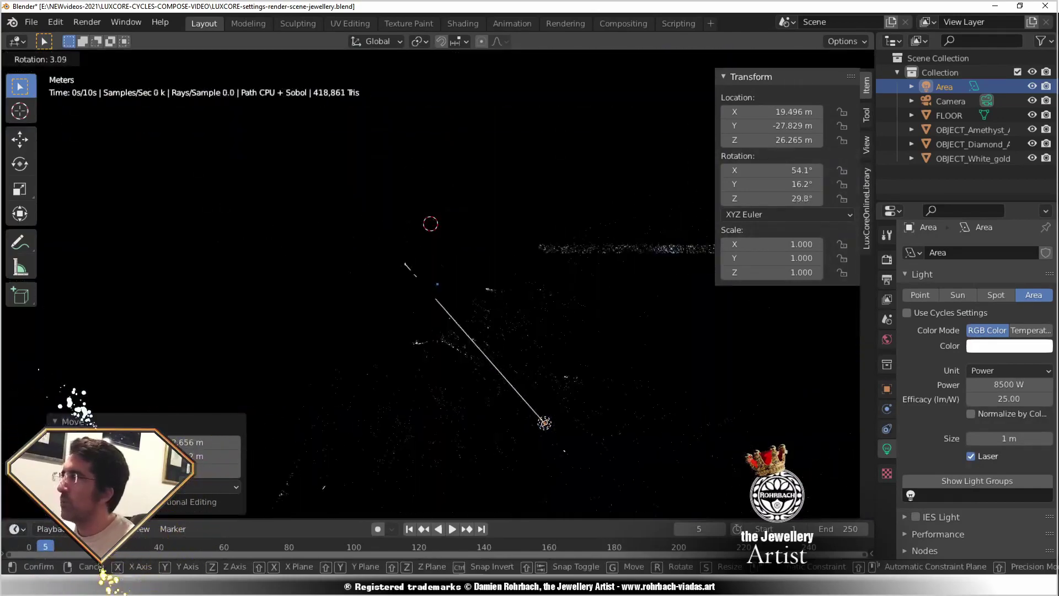
pyautogui.click(531, 339)
pyautogui.hotkey('ctrl', 's')
pyautogui.press('KP_0')
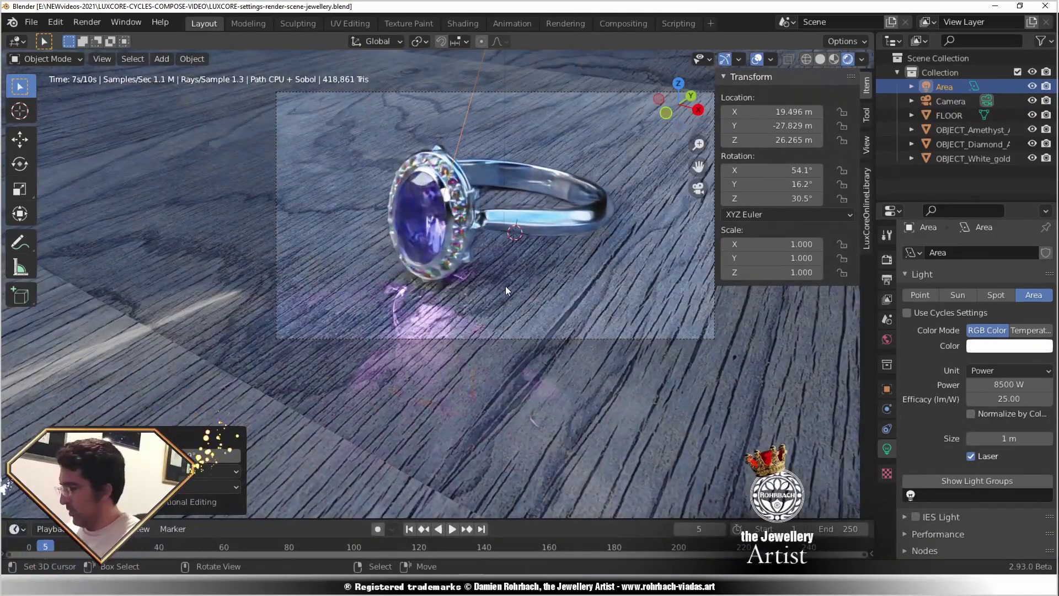
# Duplicate the laser light, place the copy at about X -9.5 m, Y -10.7 m, and turn it across the ring band.
pyautogui.press('KP_7')
pyautogui.hotkey('shift', 'd')
pyautogui.click(420, 355)
pyautogui.press('r')
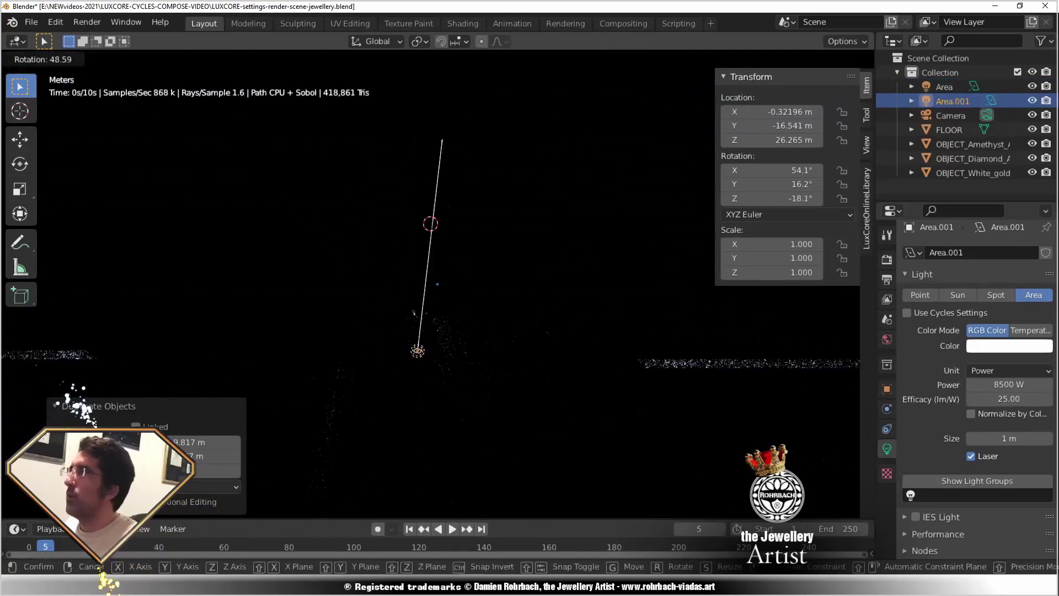
pyautogui.click(451, 341)
pyautogui.press('g')
pyautogui.click(371, 312)
pyautogui.press('r')
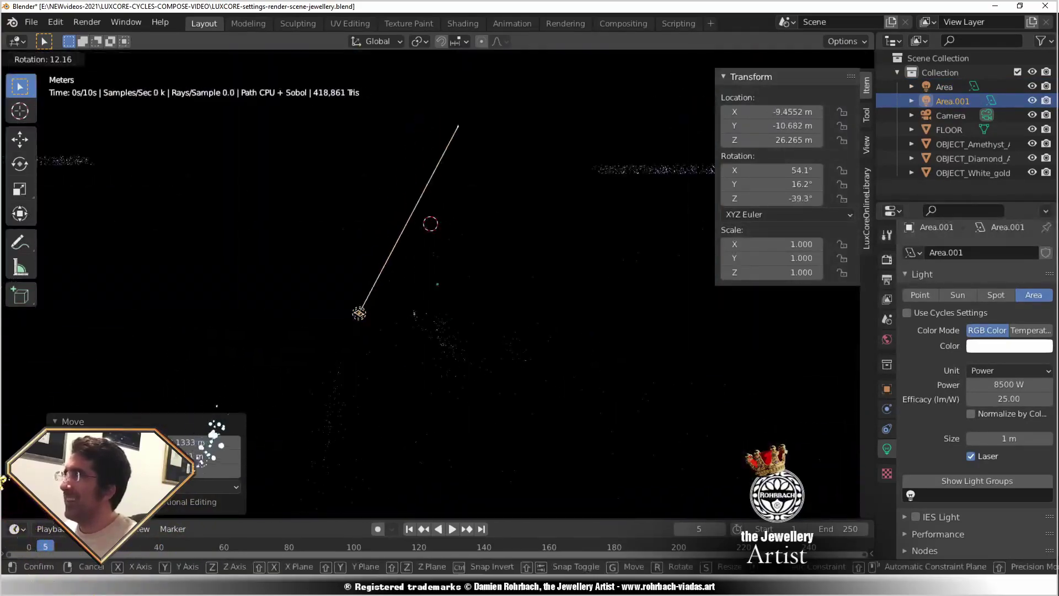
pyautogui.click(443, 201)
# Tilt the duplicated light to about 40.5° X and 4.5° Y, and shift it to about Y -5.7 m, Z 27.6 m.
pyautogui.press('KP_3')
pyautogui.press('r')
pyautogui.click(522, 300)
pyautogui.press('g')
pyautogui.click(539, 261)
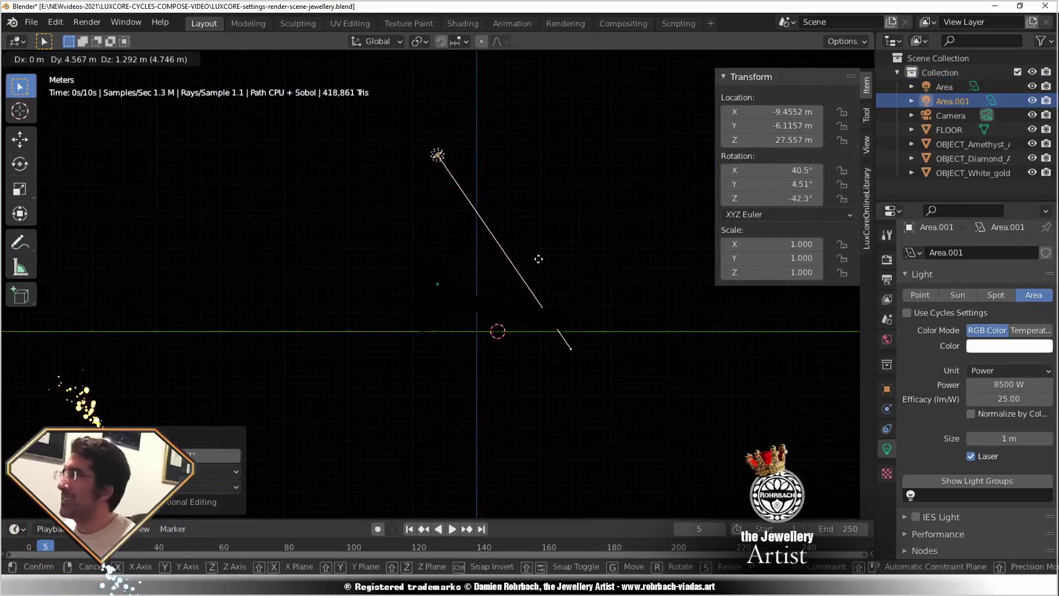
pyautogui.moveTo(539, 260); pyautogui.dragTo(537, 263, button='middle')
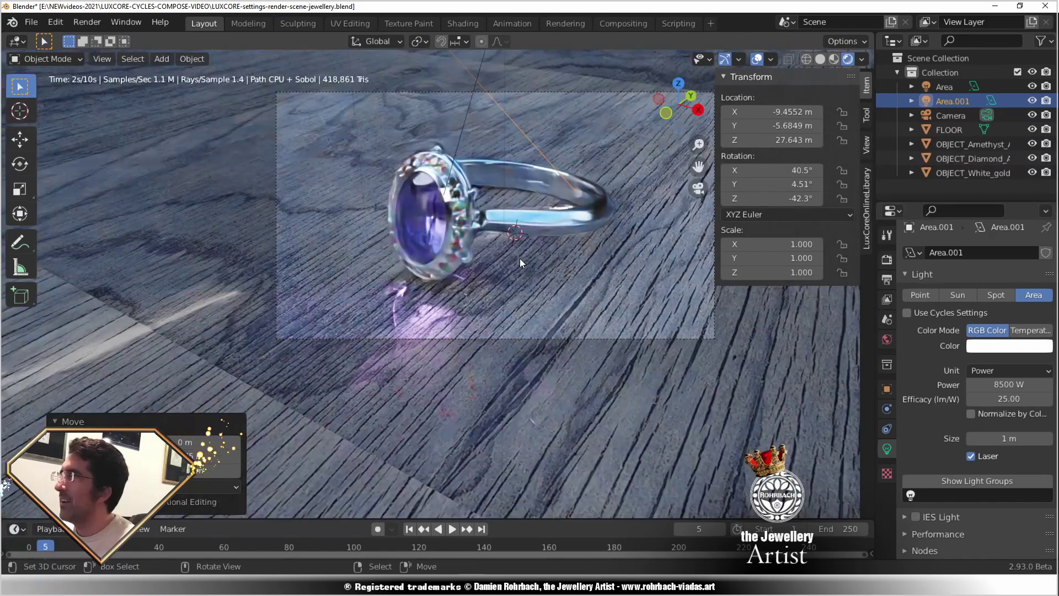
# Rotate the duplicated light to about 42.9° X and -64.4° Z, and set its size to 2 m.
pyautogui.press('KP_7')
pyautogui.press('r')
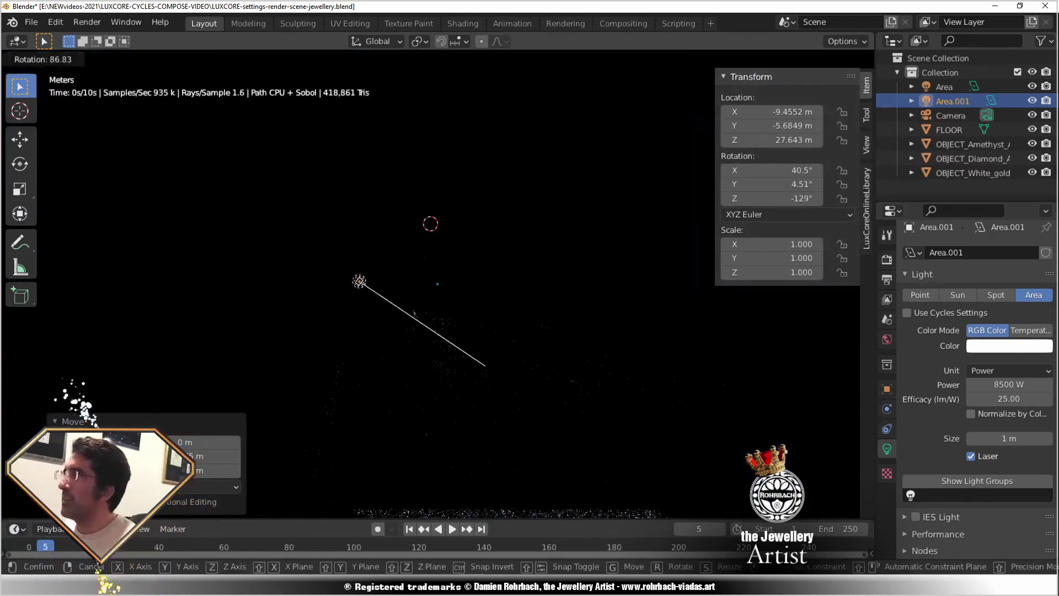
pyautogui.click(412, 286)
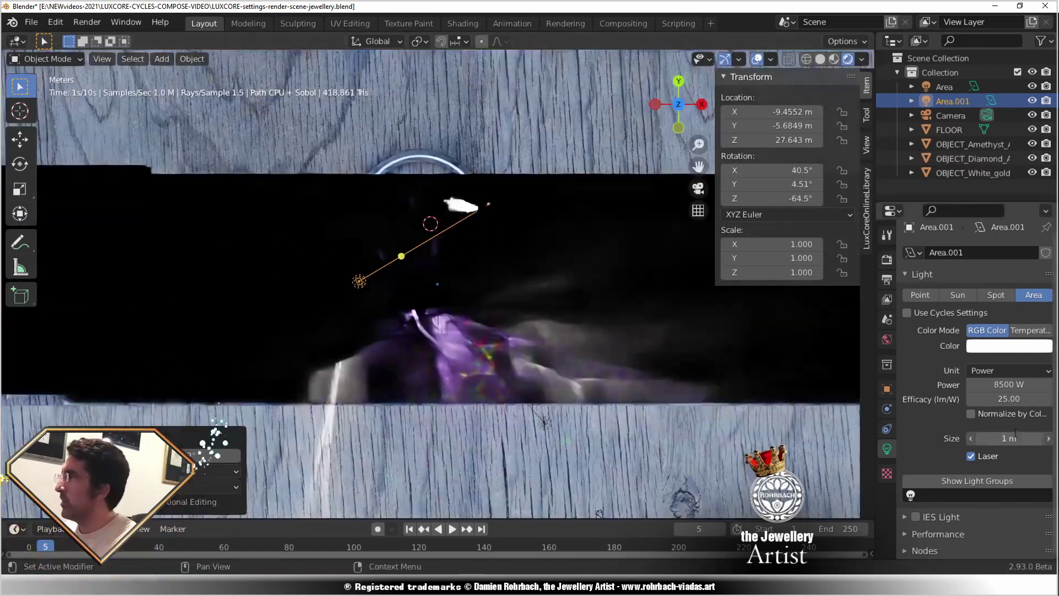
pyautogui.press('KP_0')
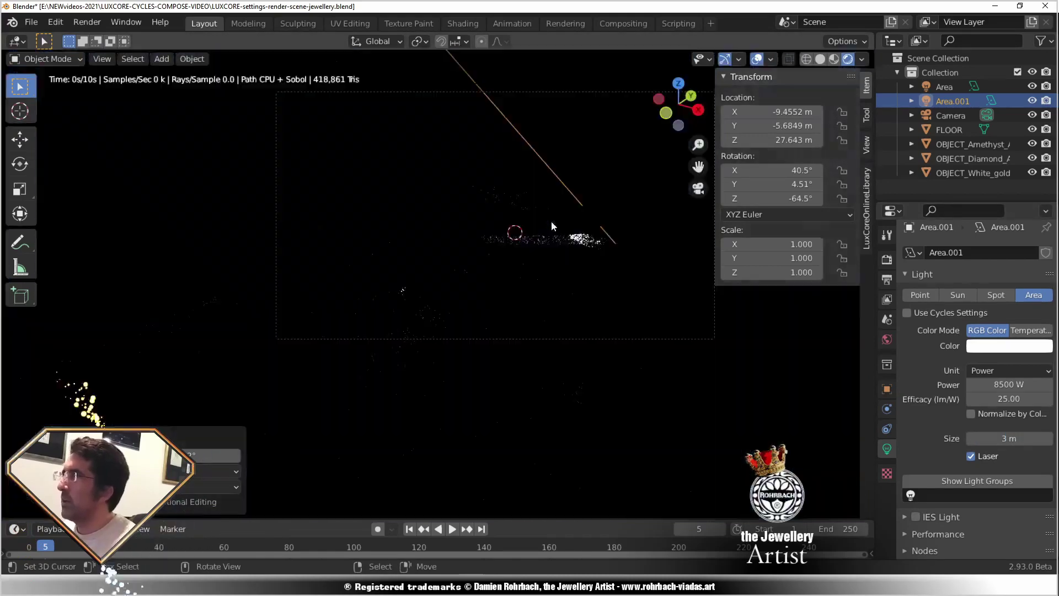
pyautogui.press('KP_1')
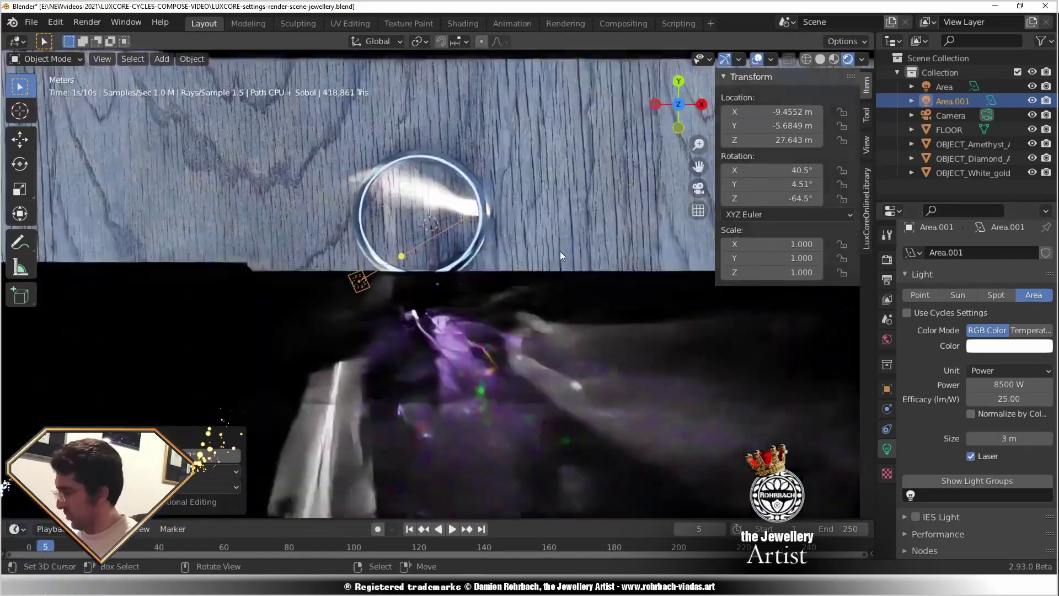
pyautogui.press('r')
pyautogui.click(499, 329)
pyautogui.press('KP_0')
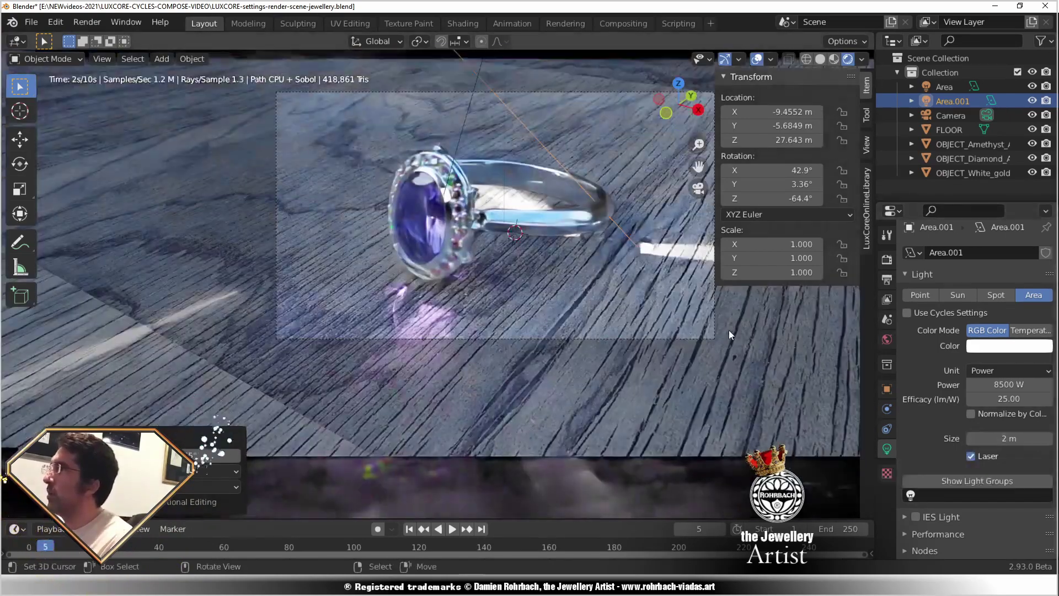
# Tilt the duplicated light to about 56.8° X and 29.2° Y, and lower it to about Y -15.1 m, Z 20.1 m.
pyautogui.press('KP_3')
pyautogui.press('r')
pyautogui.click(485, 207)
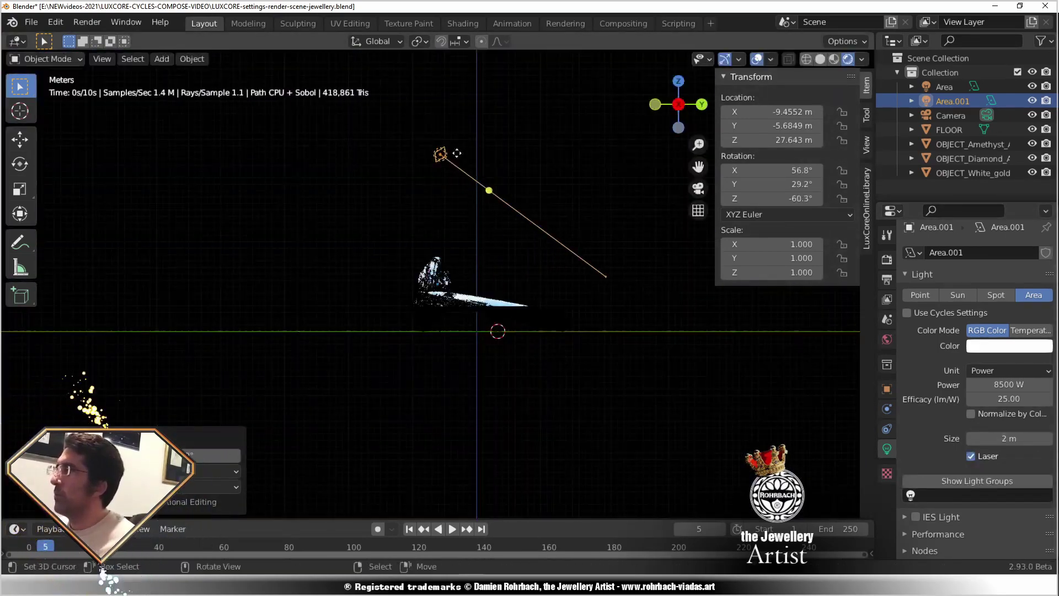
pyautogui.press('g')
pyautogui.click(428, 255)
pyautogui.press('KP_0')
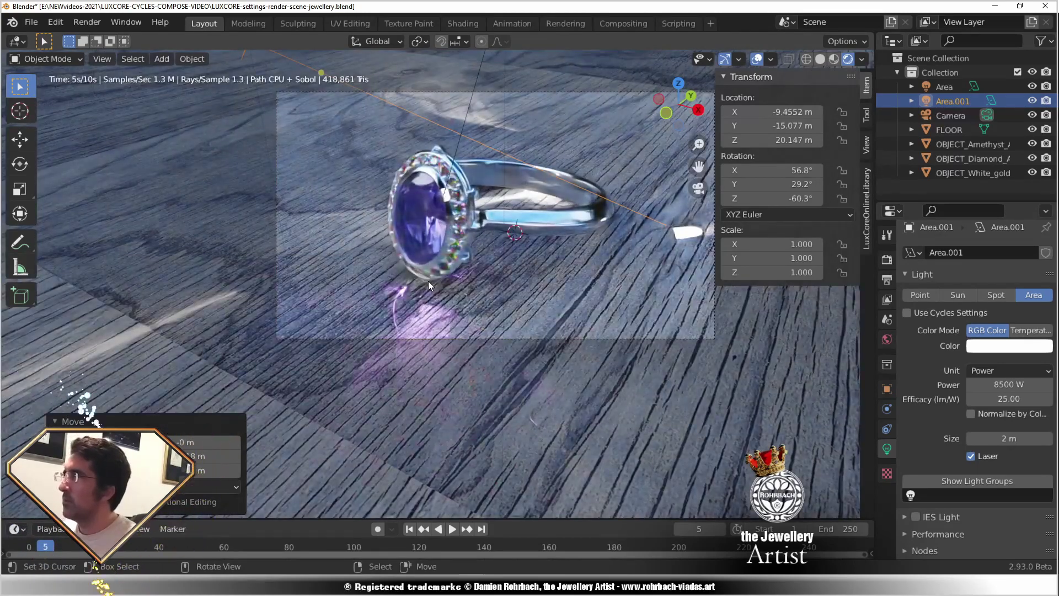
# Turn the duplicated light to about -77° around Z and move it to about X -19 m, Y -7.1 m.
pyautogui.press('KP_7')
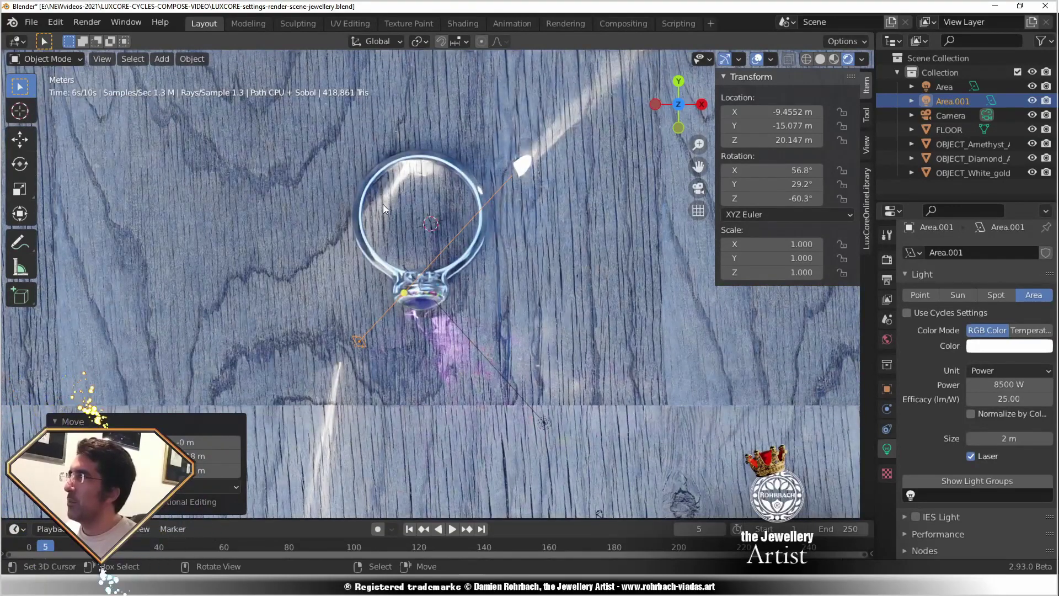
pyautogui.press('r')
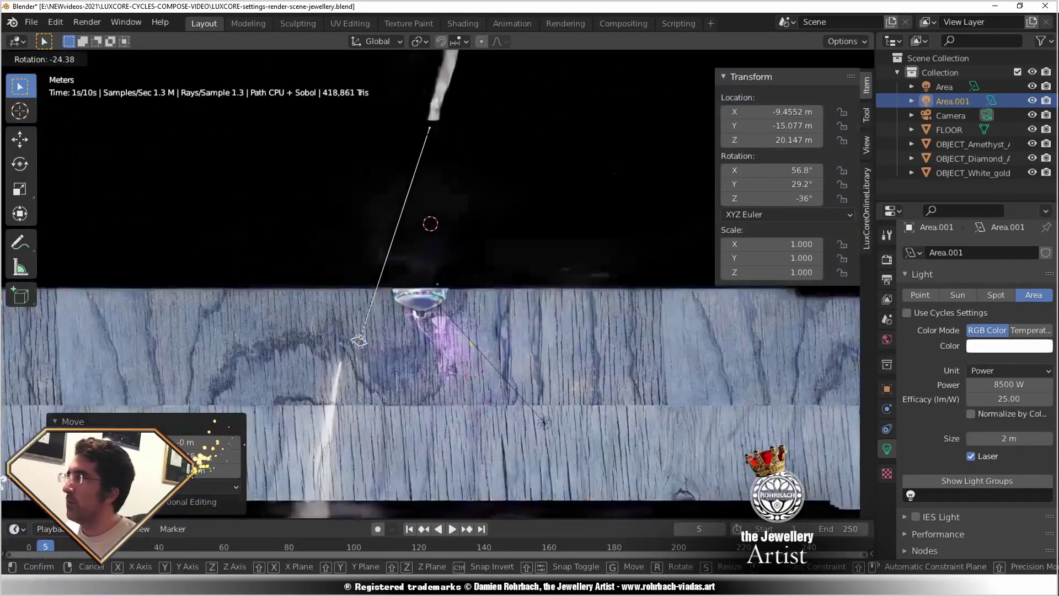
pyautogui.press('g')
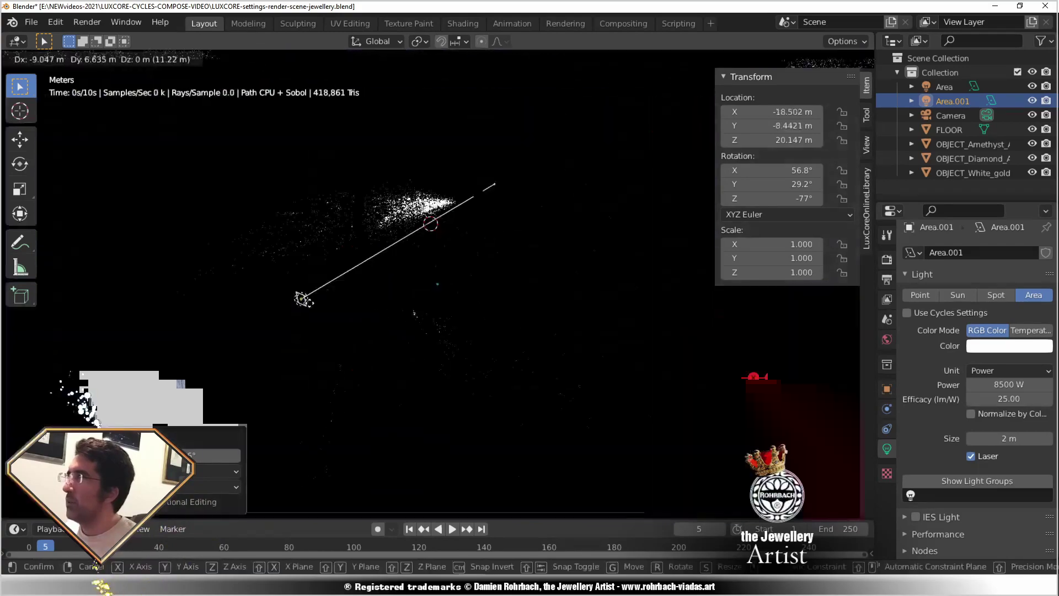
pyautogui.click(330, 309)
# Lower the duplicated light to about X -21.5 m, Z 12.6 m and flatten its beam to about 75.5° X rotation.
pyautogui.press('KP_1')
pyautogui.press('r')
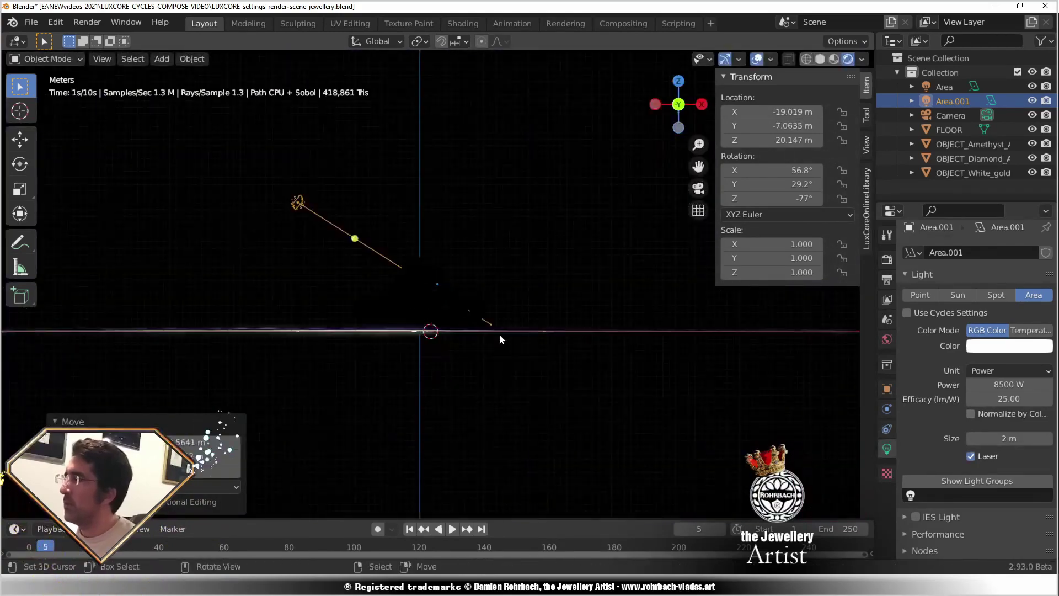
pyautogui.press('Escape')
pyautogui.press('g')
pyautogui.click(498, 265)
pyautogui.press('KP_0')
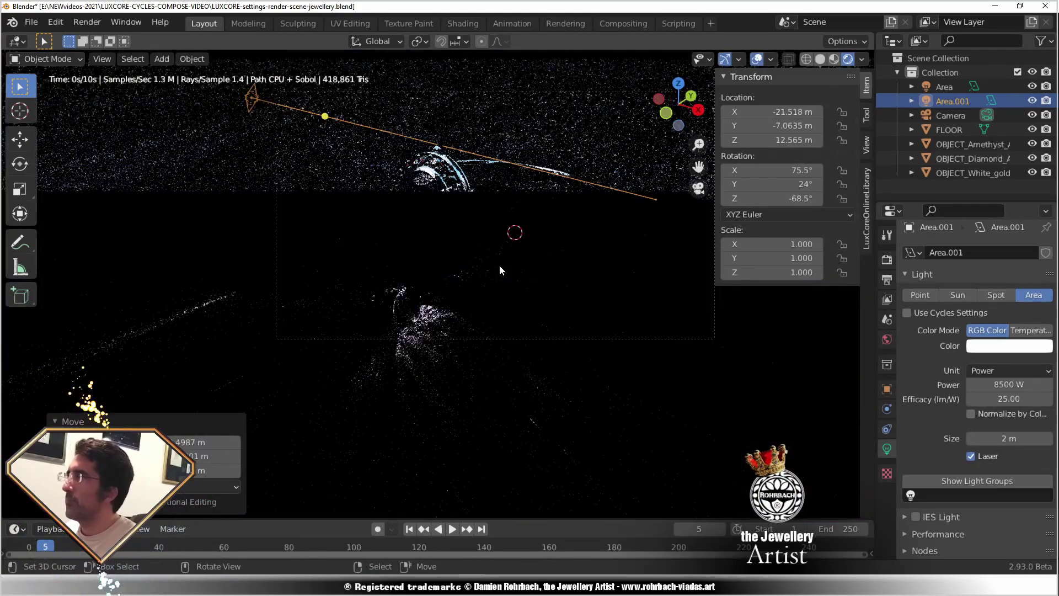
# Re-aim the duplicated light at the ring with rotations of about 70.6° X, 25.6° Y and -58° Z.
pyautogui.press('KP_1')
pyautogui.press('r')
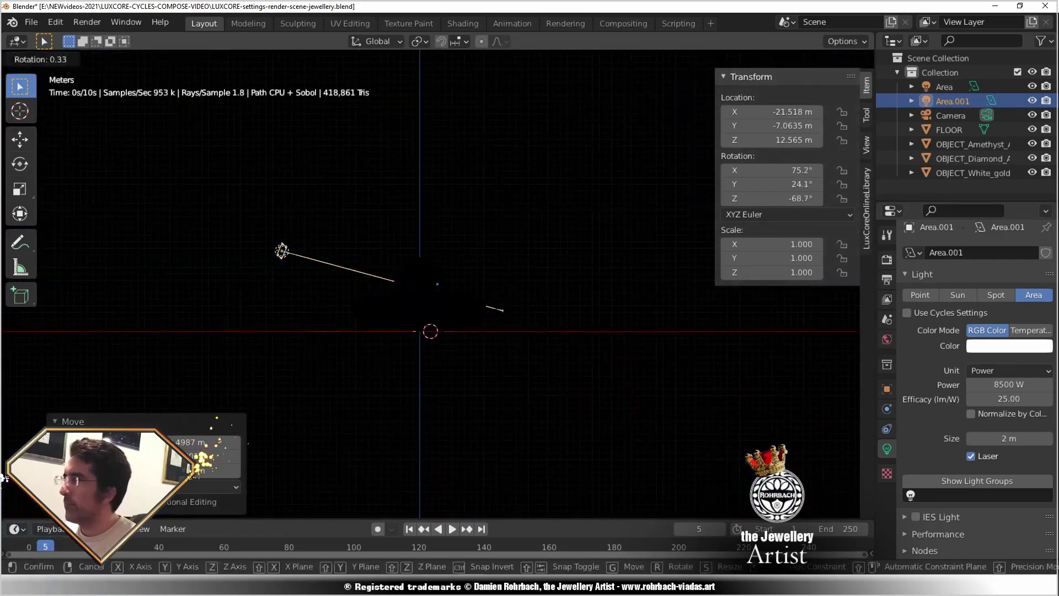
pyautogui.click(484, 306)
pyautogui.press('KP_0')
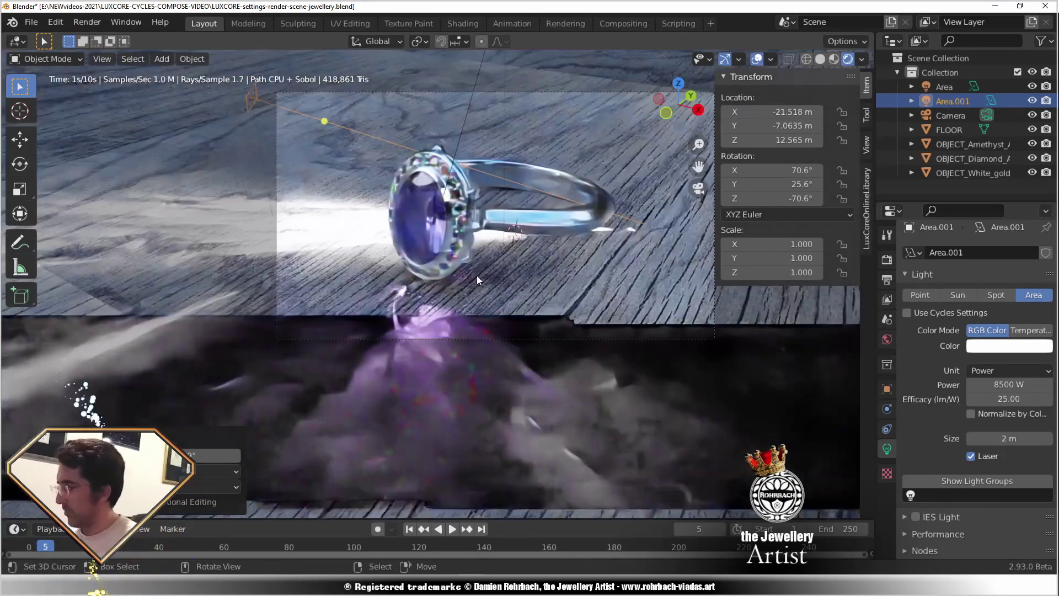
pyautogui.press('r')
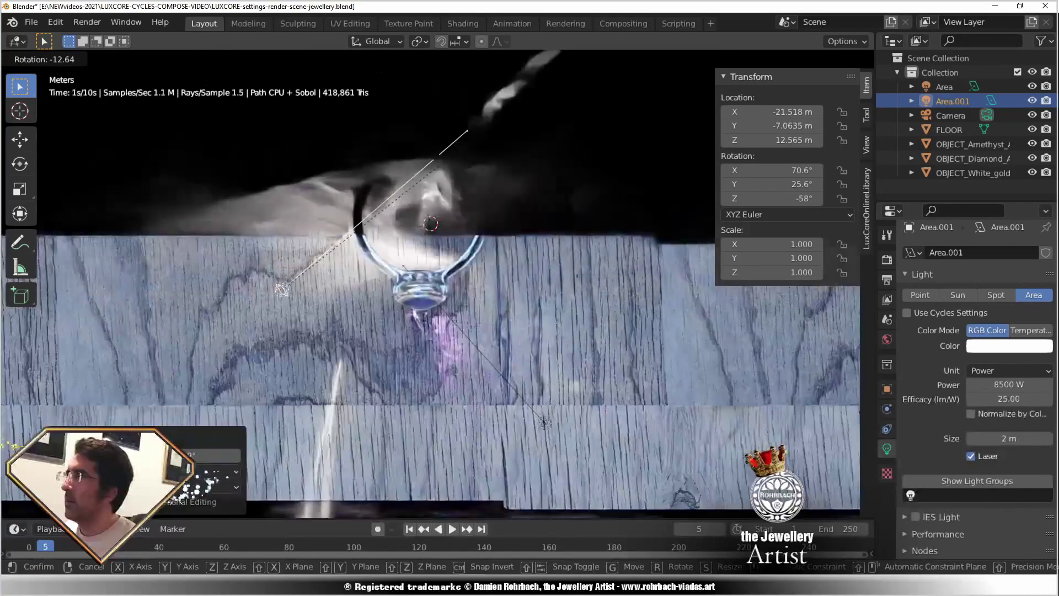
pyautogui.click(468, 141)
pyautogui.press('KP_7')
pyautogui.moveTo(469, 141); pyautogui.dragTo(524, 266, button='middle')
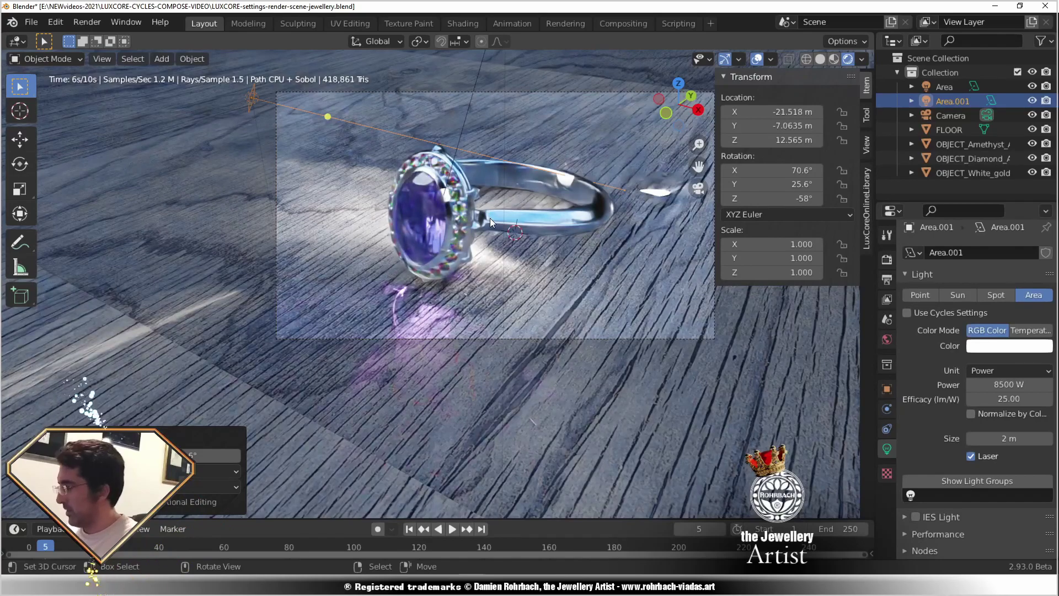
# Duplicate the second laser light and place the new copy at about X -21.3 m, Y -26.8 m.
pyautogui.press('KP_7')
pyautogui.hotkey('shift', 'd')
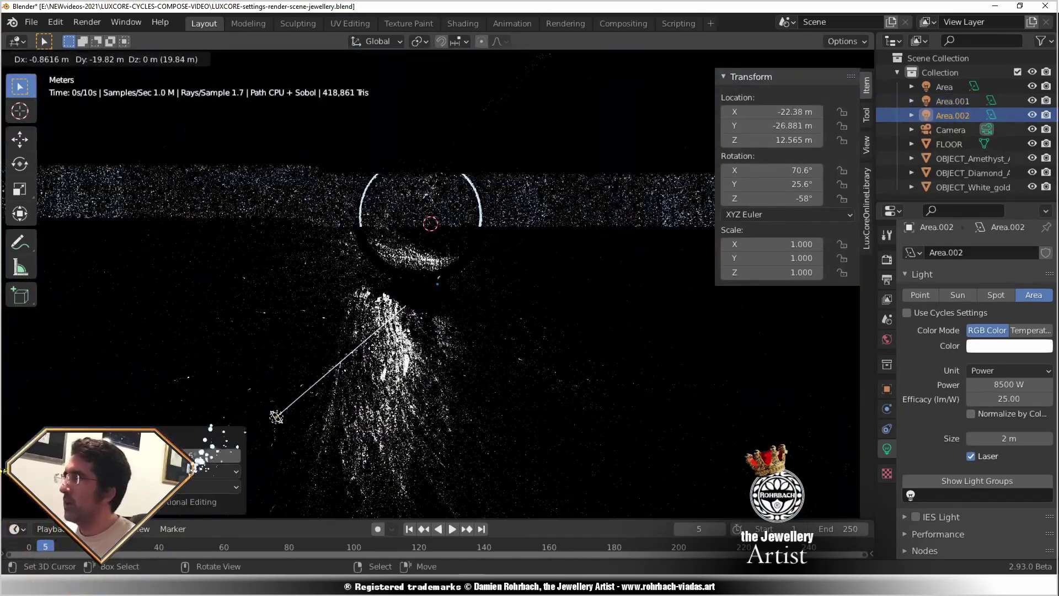
pyautogui.click(379, 348)
pyautogui.press('KP_1')
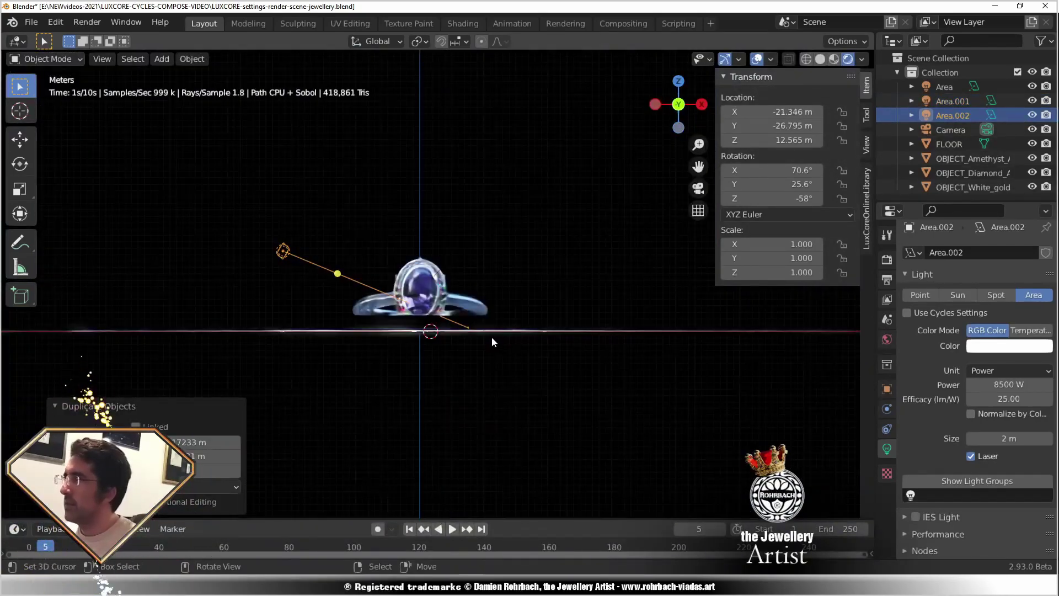
# Lower the new laser light to about X -17.3 m, Z 3.2 m and rotate it to about 102° X, 2.7° Y, -39.5° Z.
pyautogui.press('r')
pyautogui.click(458, 201)
pyautogui.press('g')
pyautogui.click(494, 278)
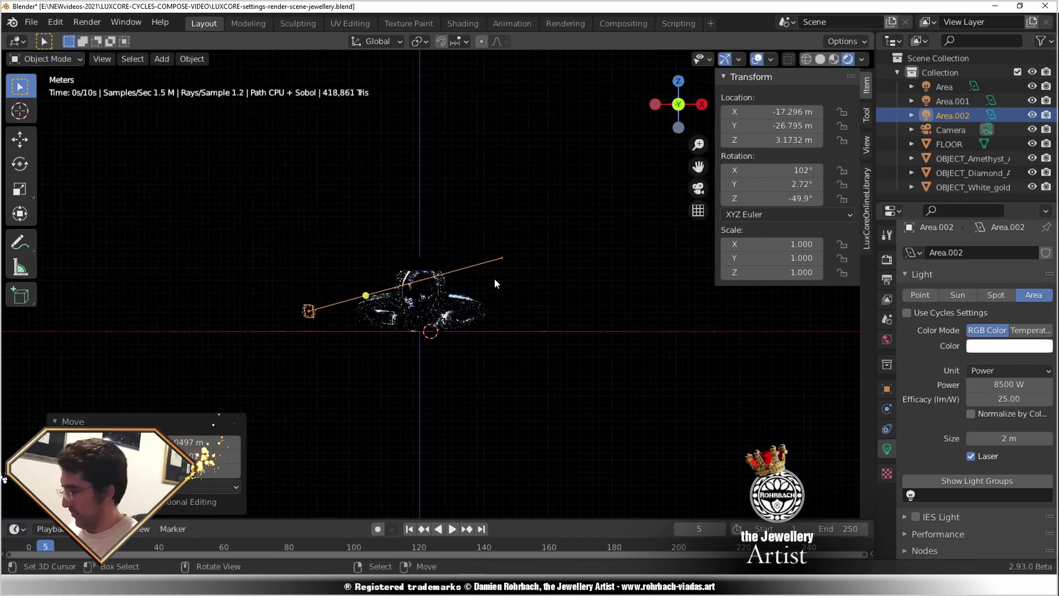
pyautogui.press('KP_7')
pyautogui.press('r')
pyautogui.click(485, 296)
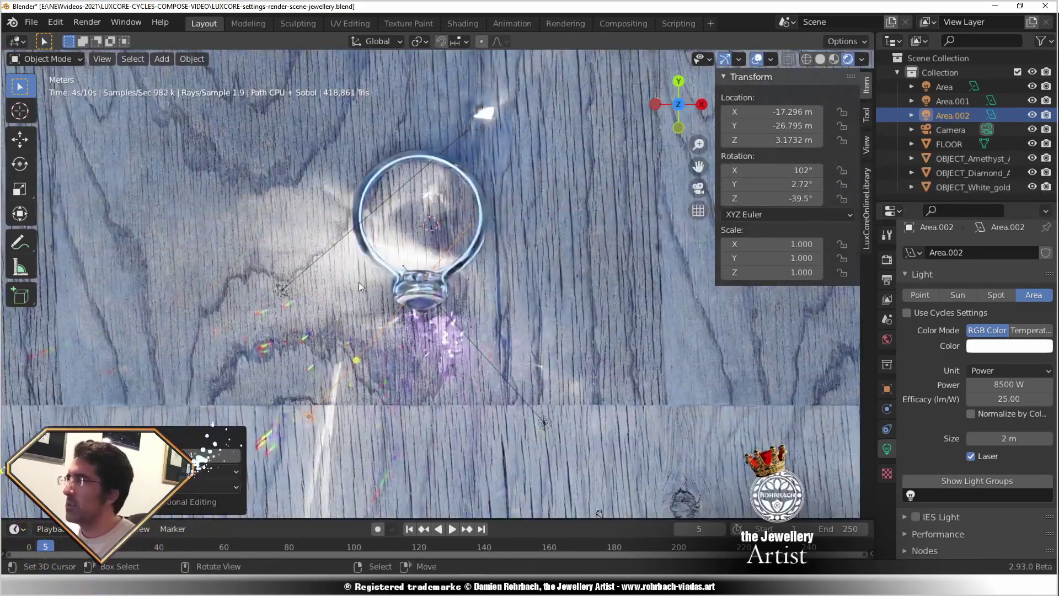
# Set the third laser light's efficacy to 50 and re-aim it to about 34.5° X, 48.8° Y and -74.5° Z.
pyautogui.press('KP_0')
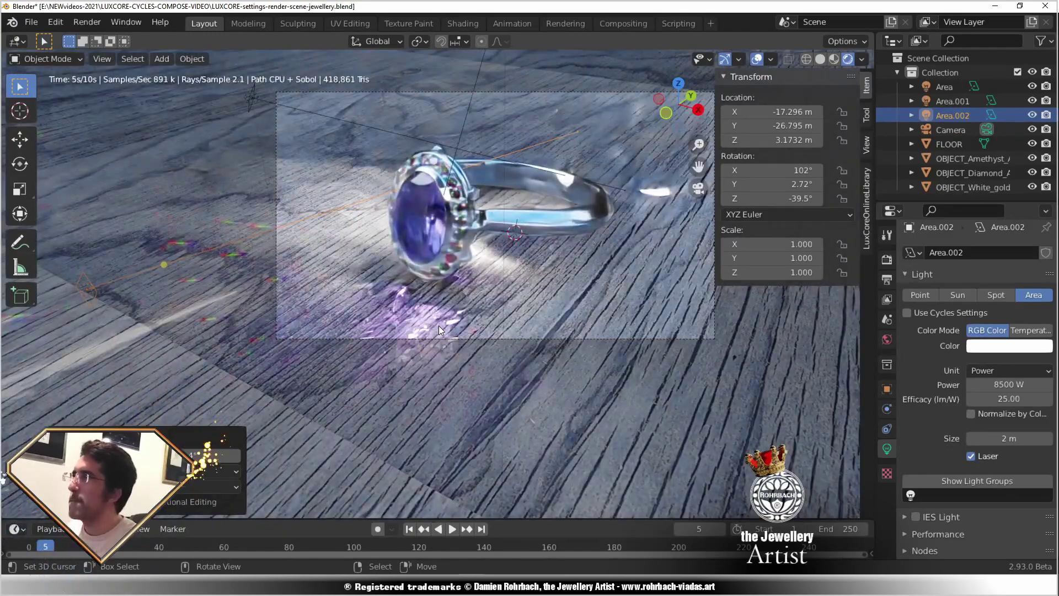
pyautogui.press('Return')
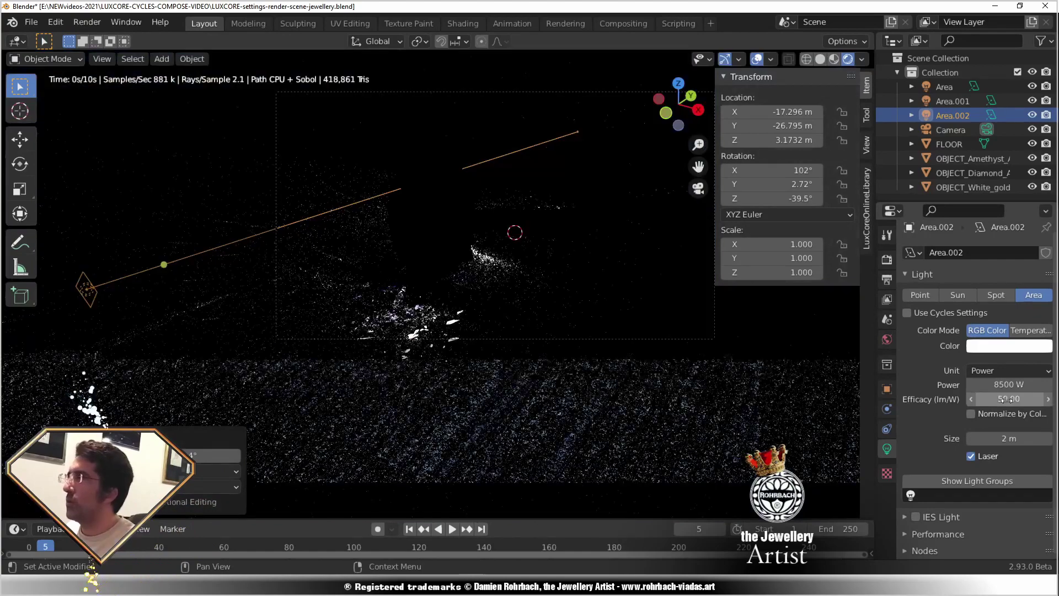
pyautogui.press('KP_1')
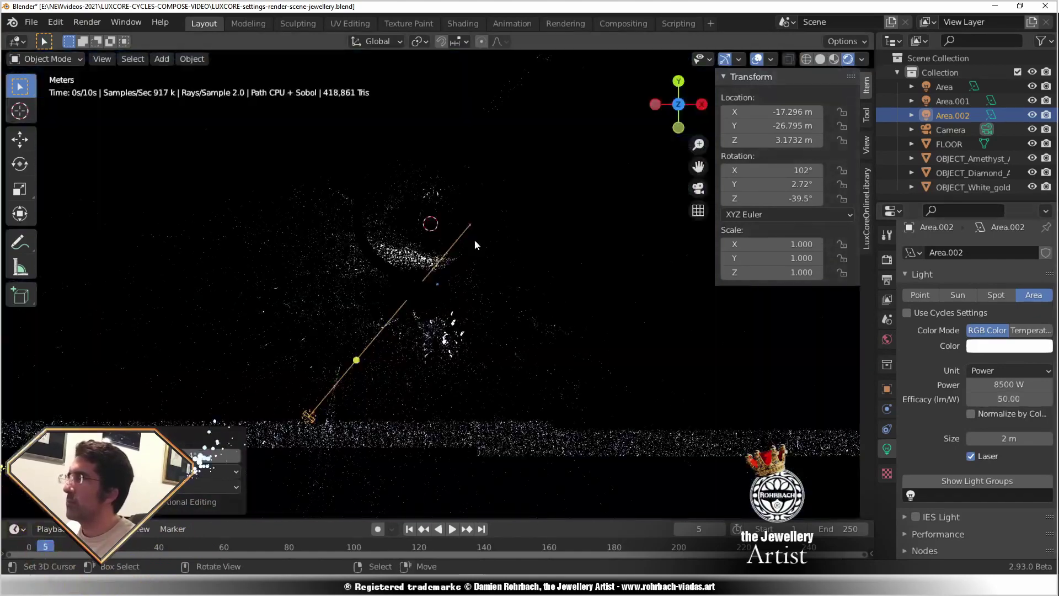
pyautogui.press('r')
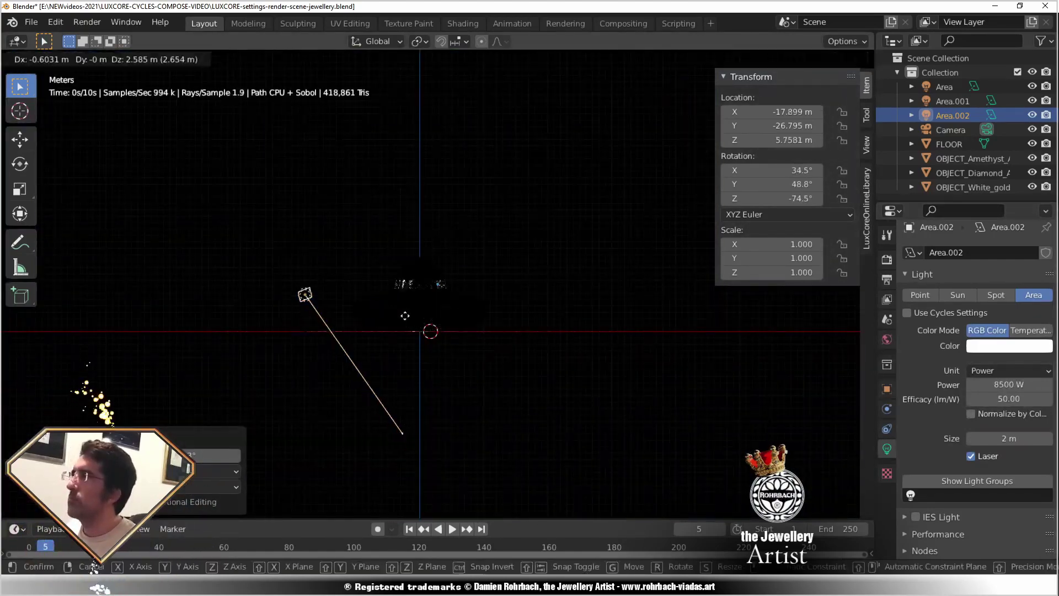
pyautogui.click(386, 452)
# Raise the third laser light above the ring to about X -8.7 m, Y -28.7 m, Z 22.2 m.
pyautogui.press('g')
pyautogui.click(439, 279)
pyautogui.press('KP_0')
pyautogui.press('g')
pyautogui.click(466, 281)
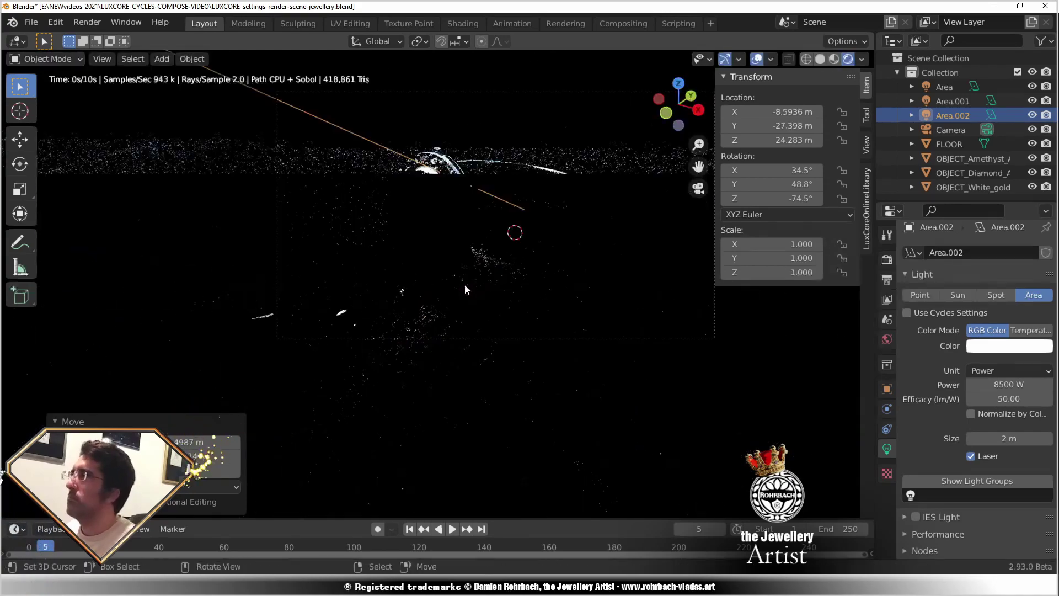
pyautogui.press('g')
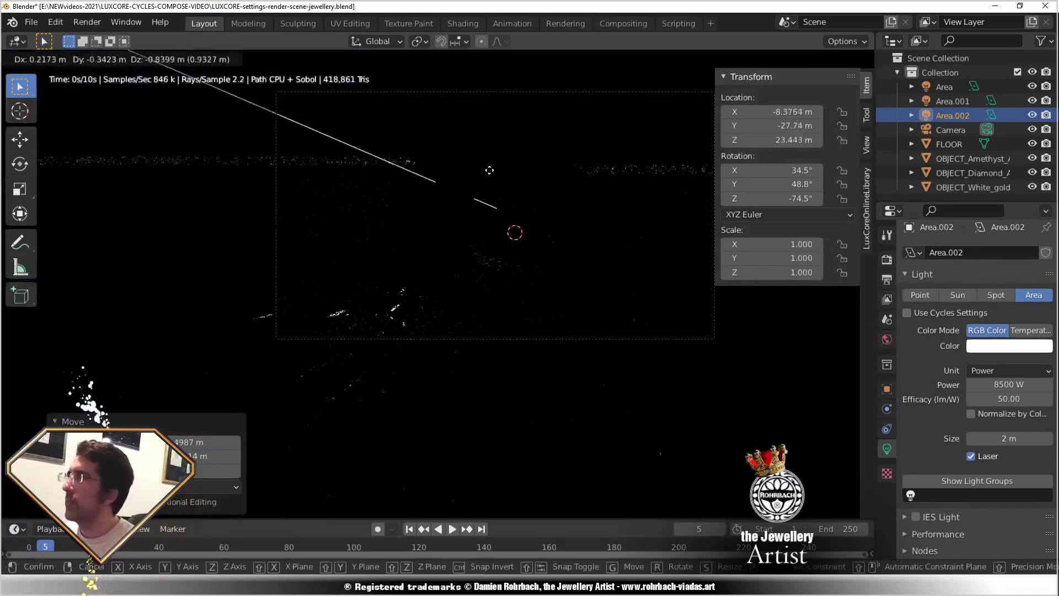
pyautogui.click(474, 190)
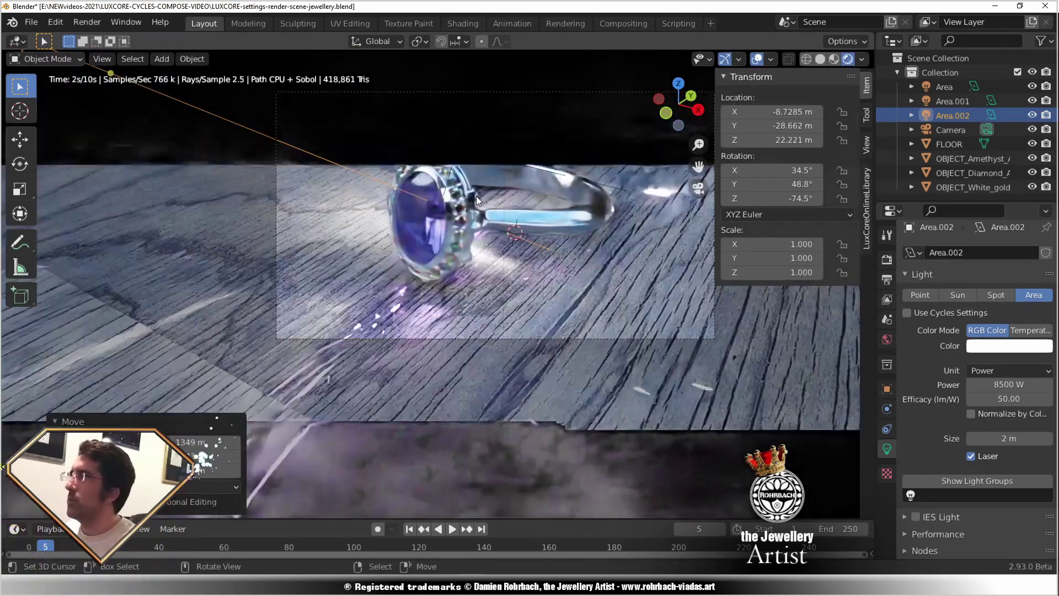
# Shift the third laser light to about X -10.3 m, Y -29 m and set its size to 2.5 m.
pyautogui.press('KP_7')
pyautogui.press('g')
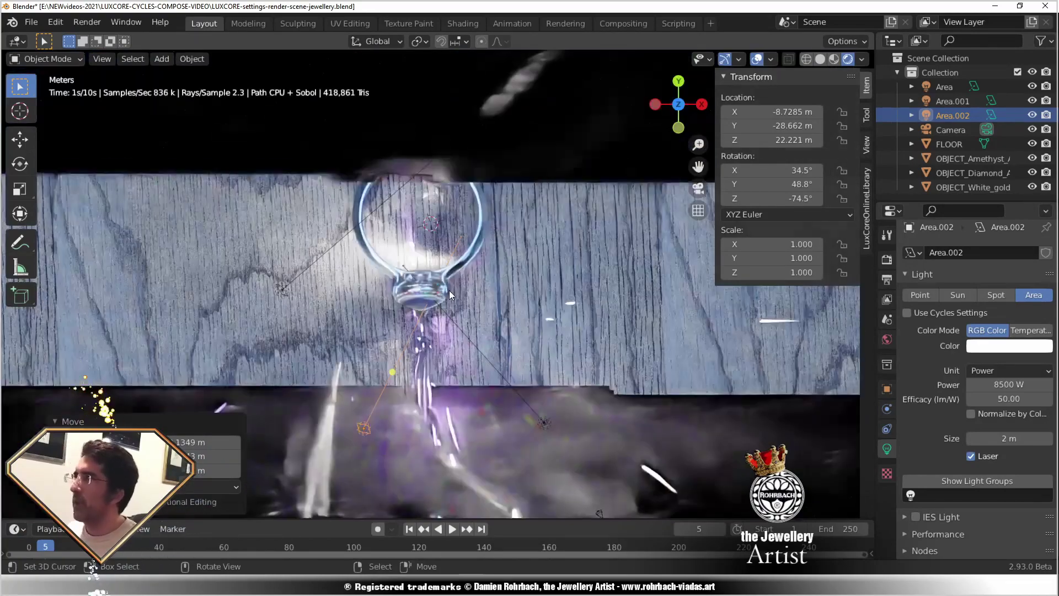
pyautogui.click(487, 303)
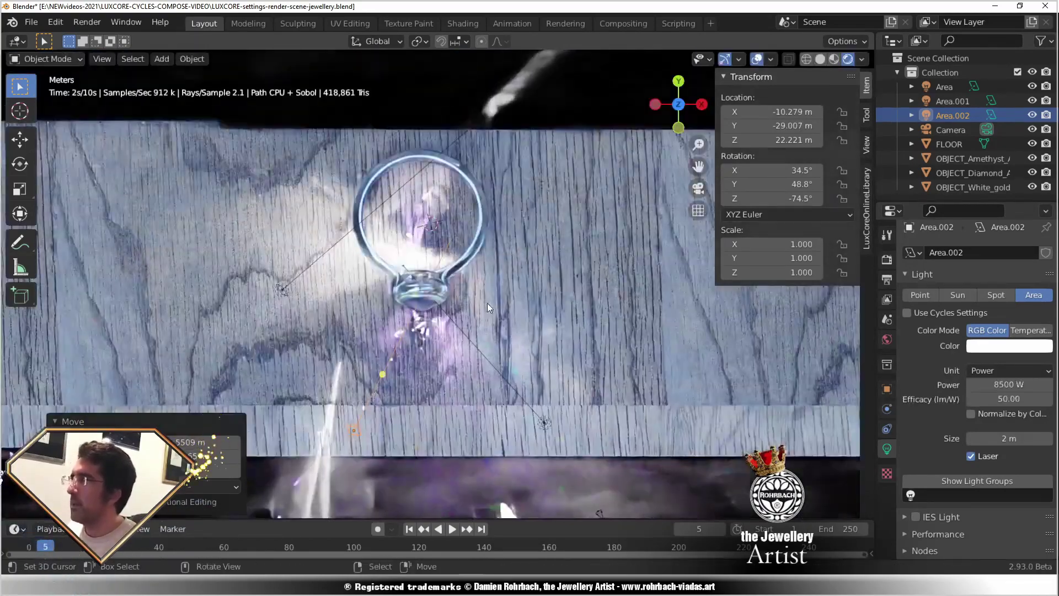
pyautogui.press('KP_0')
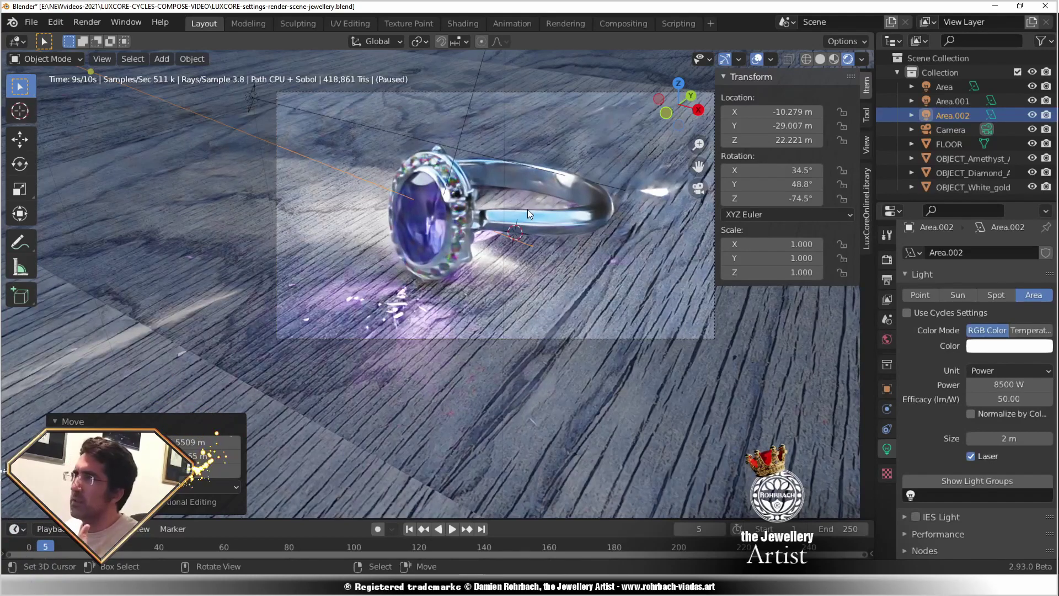
pyautogui.keyDown('shift'); pyautogui.moveTo(515, 237); pyautogui.dragTo(463, 283, button='middle'); pyautogui.keyUp('shift')
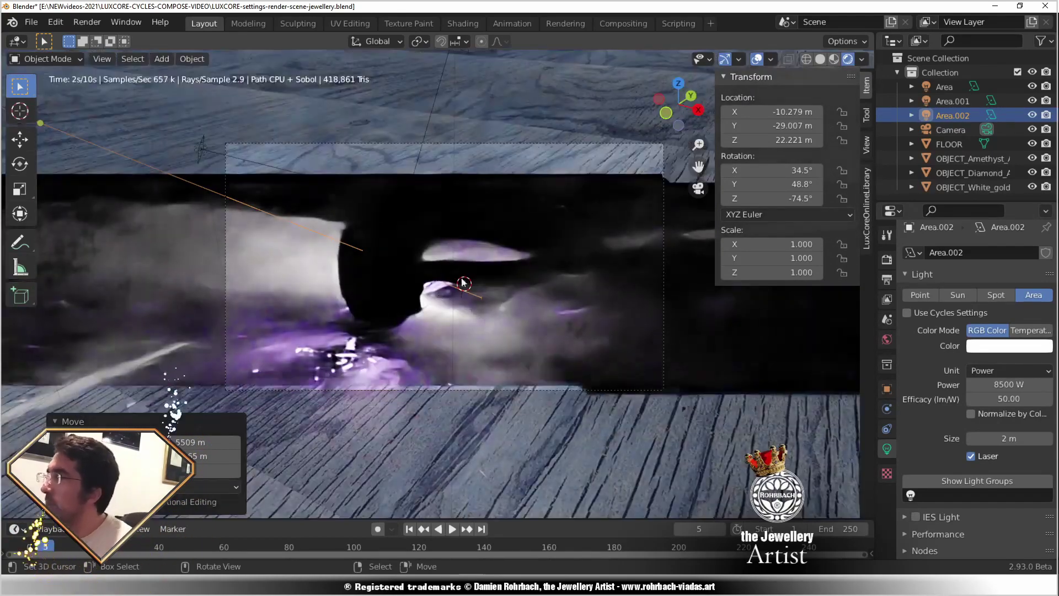
pyautogui.moveTo(1014, 439); pyautogui.dragTo(1009, 438)
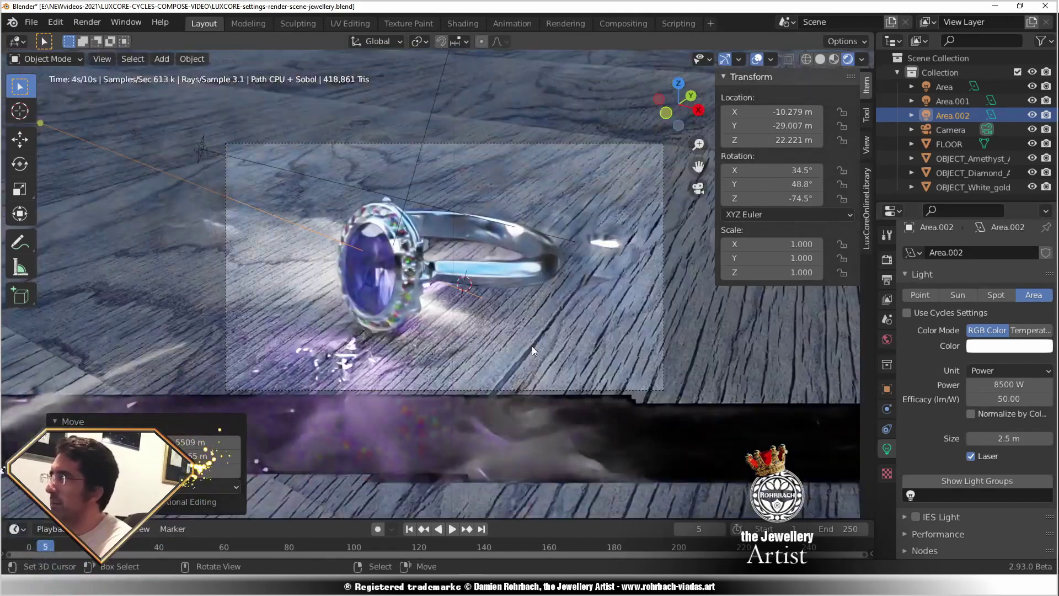
# Move the second laser light (Area.001) to about X -22.1 m, Y -7.7 m, Z 12.1 m.
pyautogui.click(569, 244)
pyautogui.press('g')
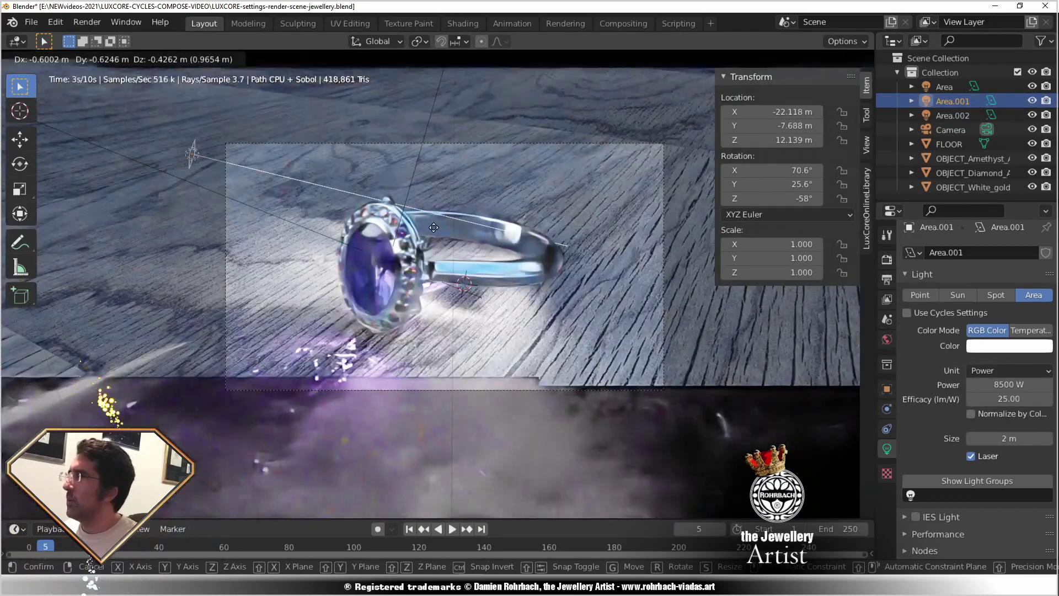
pyautogui.click(434, 228)
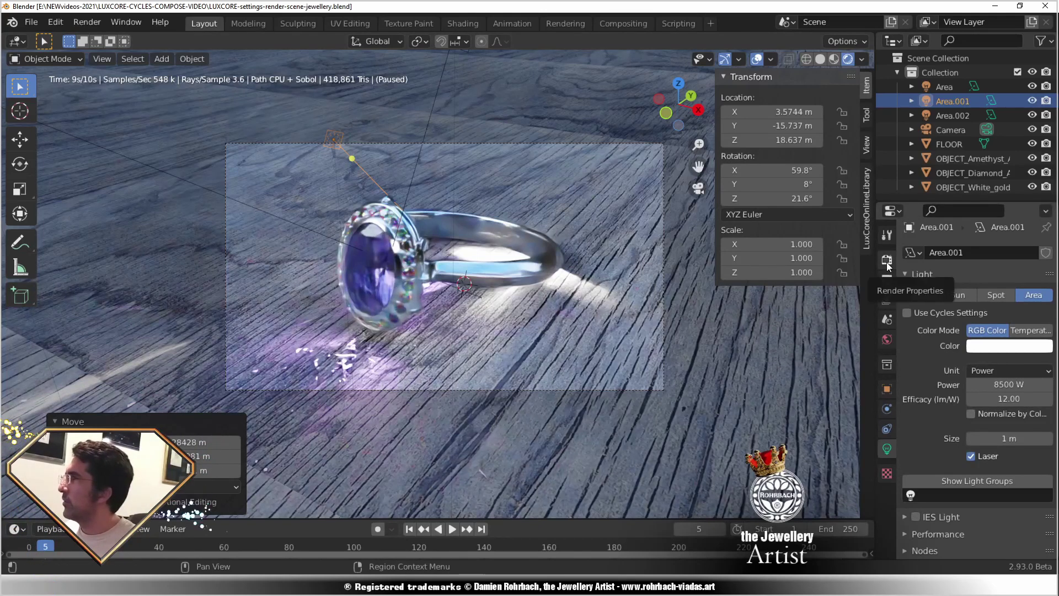
# Widen the properties editor and enable the Caustic light-information AOV for the view layer.
pyautogui.click(887, 299)
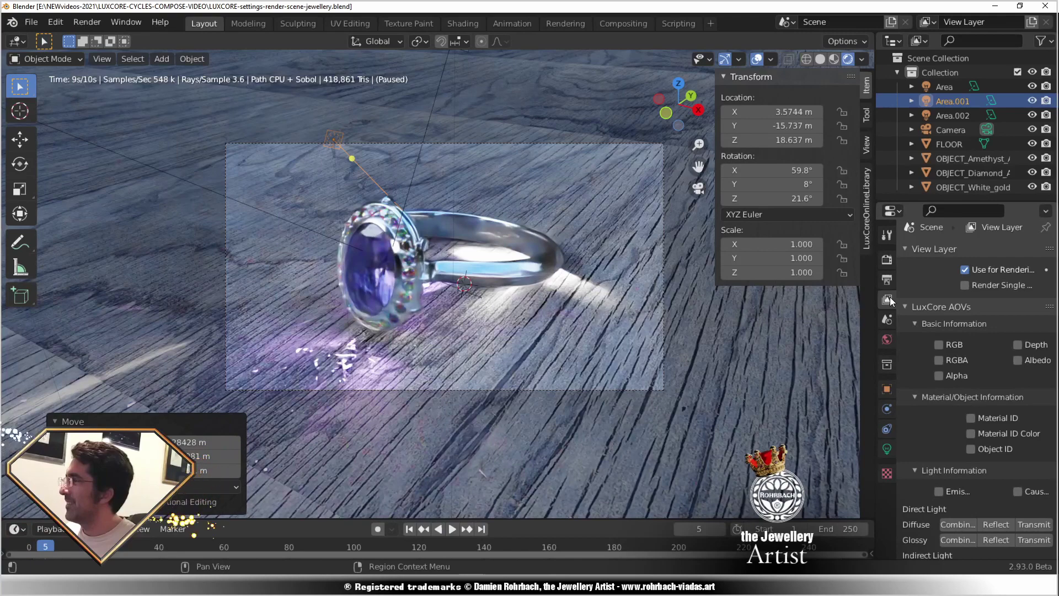
pyautogui.click(886, 280)
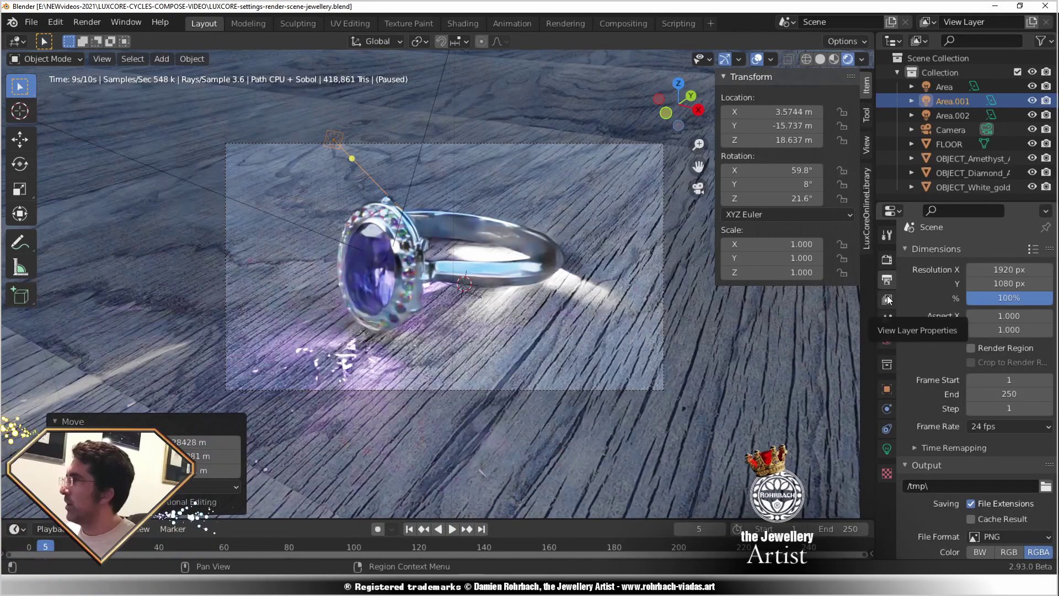
pyautogui.click(888, 299)
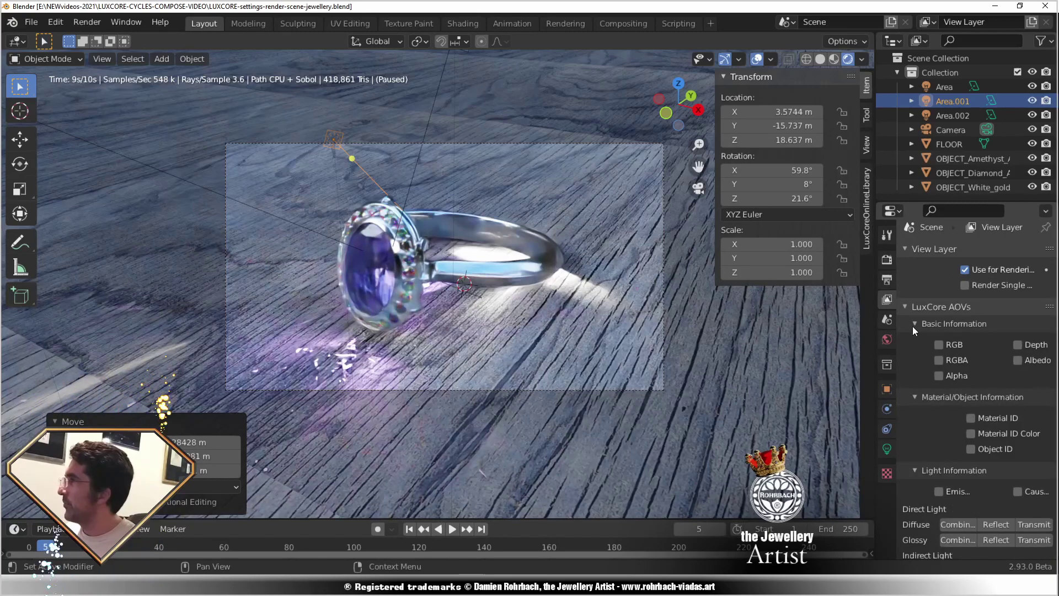
pyautogui.scroll(-5, 928, 399)
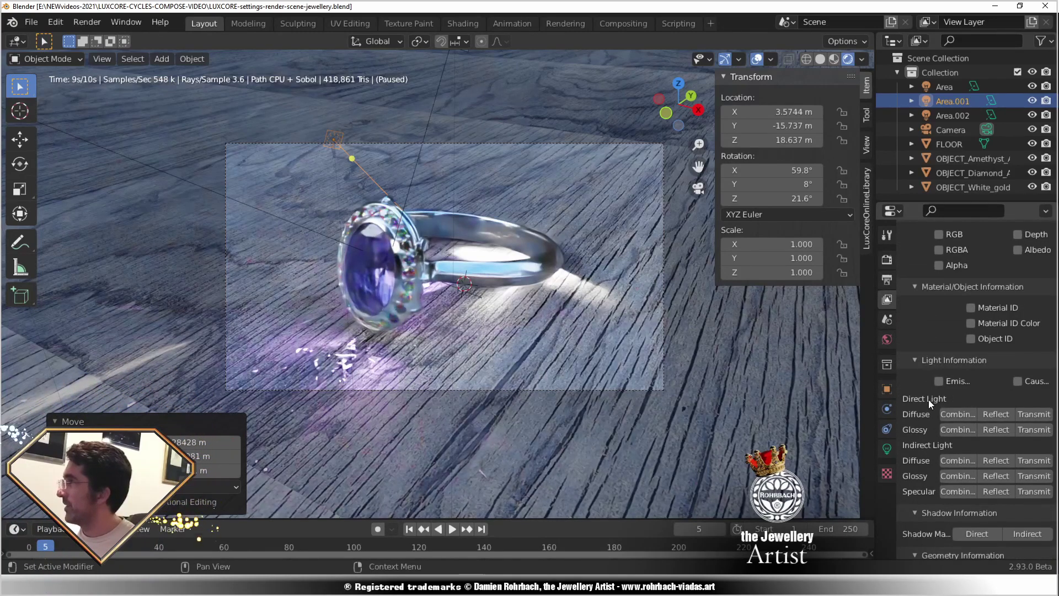
pyautogui.scroll(5, 928, 400)
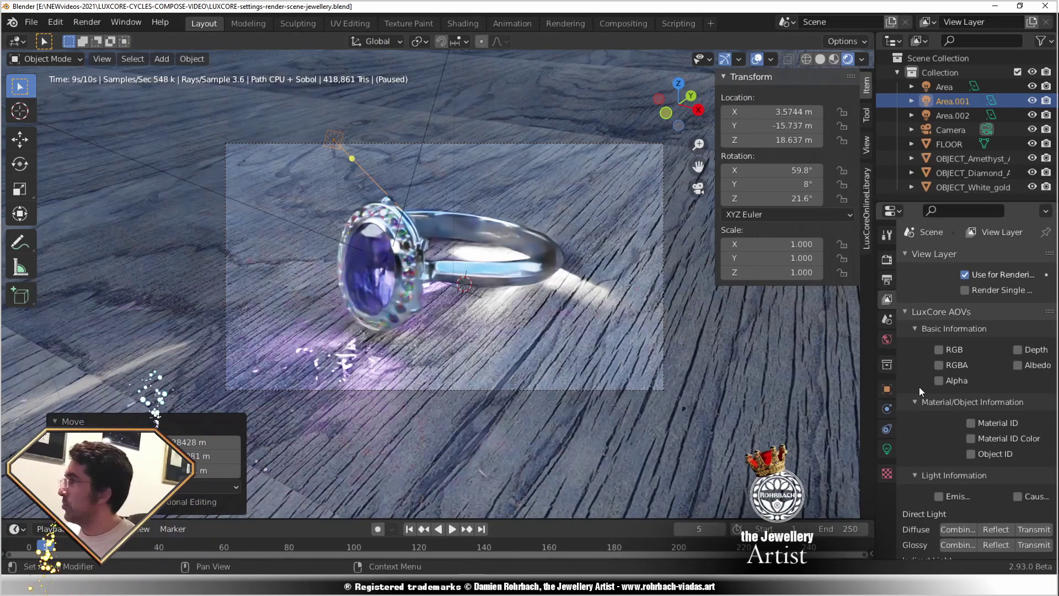
pyautogui.moveTo(875, 447); pyautogui.dragTo(742, 447)
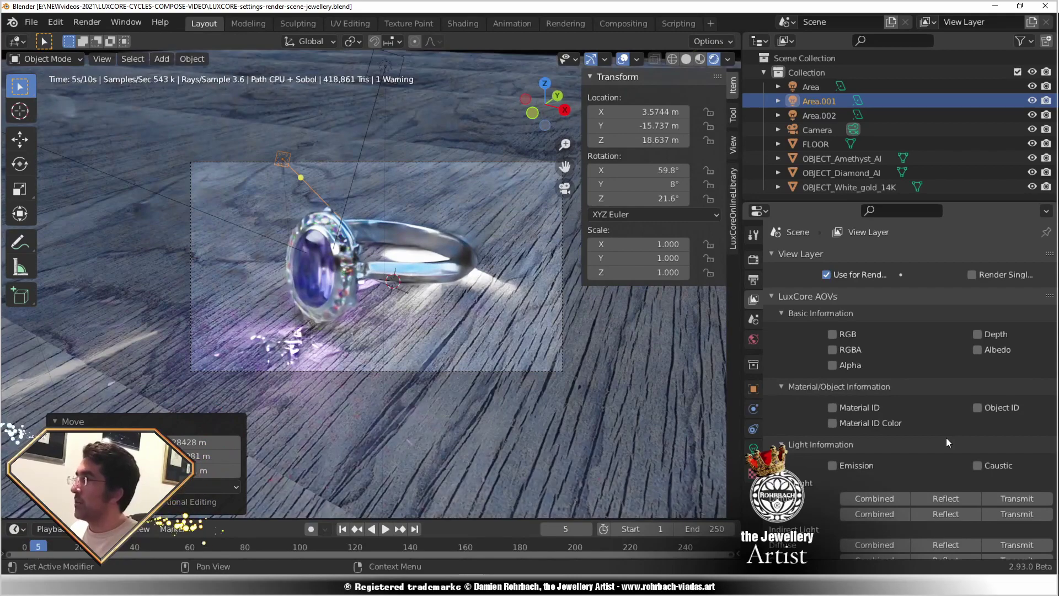
pyautogui.click(977, 465)
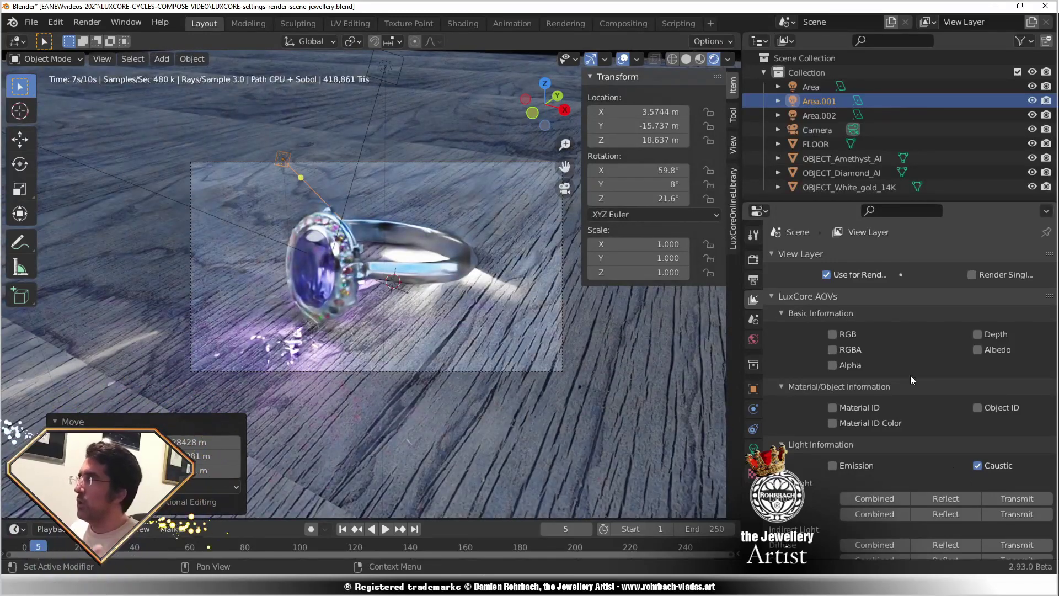
pyautogui.click(753, 259)
pyautogui.scroll(-8, 827, 406)
pyautogui.scroll(-1, 827, 406)
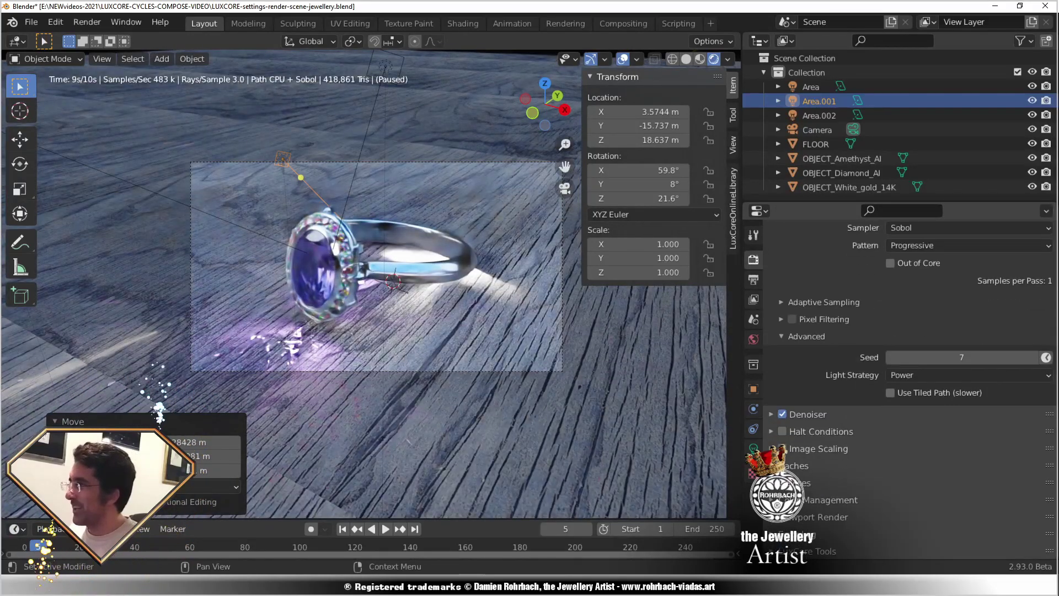
pyautogui.click(794, 465)
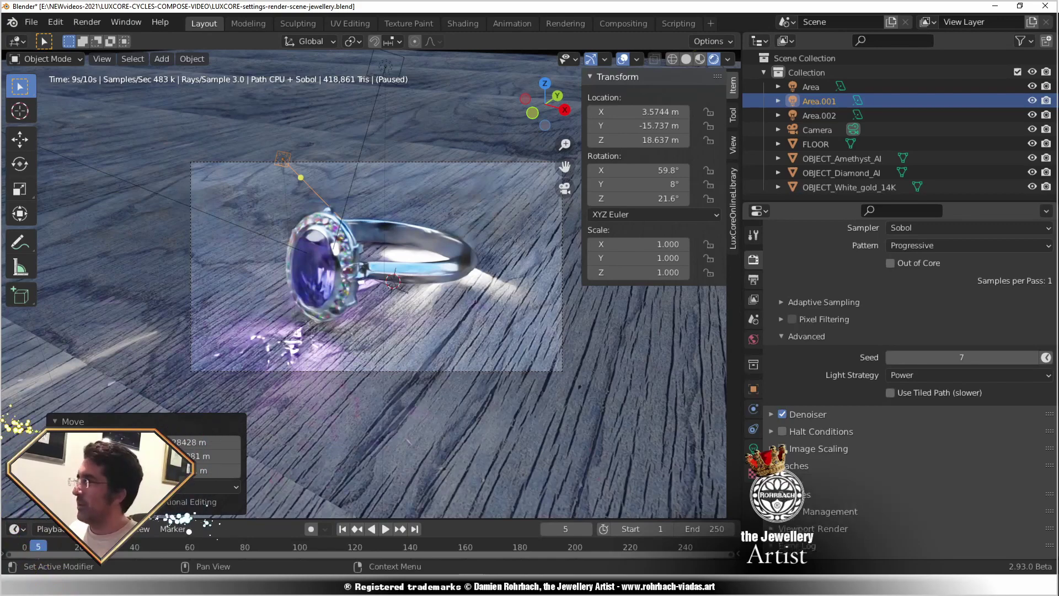
pyautogui.scroll(9, 822, 309)
pyautogui.scroll(3, 828, 331)
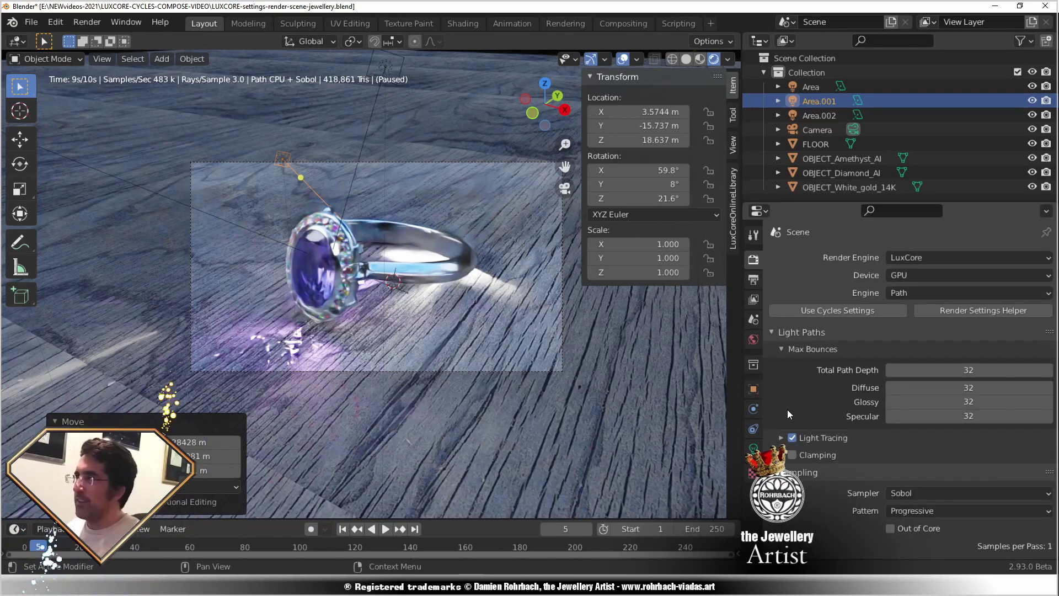
pyautogui.click(755, 299)
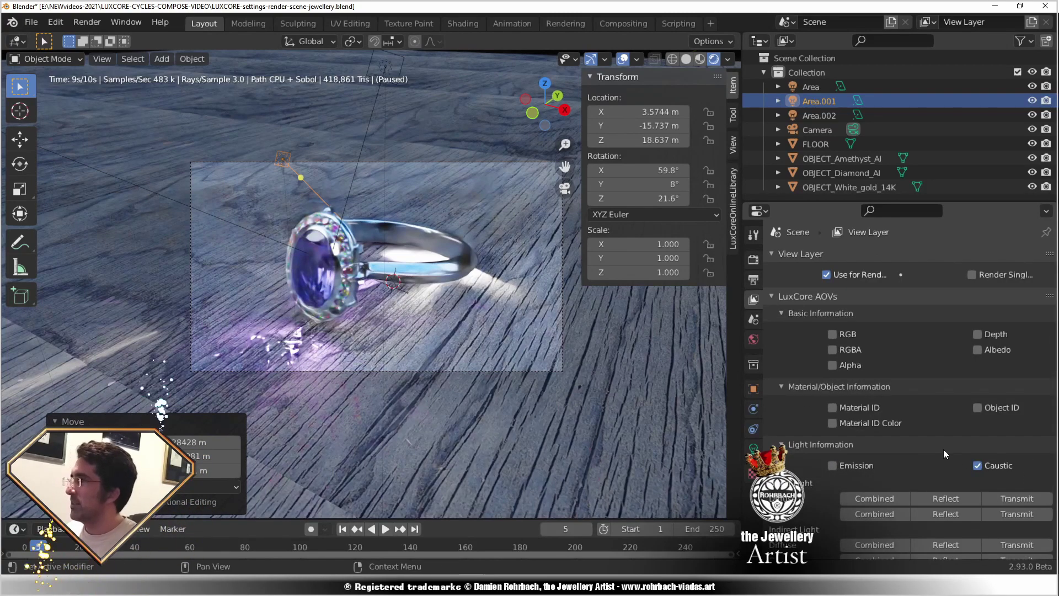
# Switch the viewport to solid shading and save the file.
pyautogui.press('z')
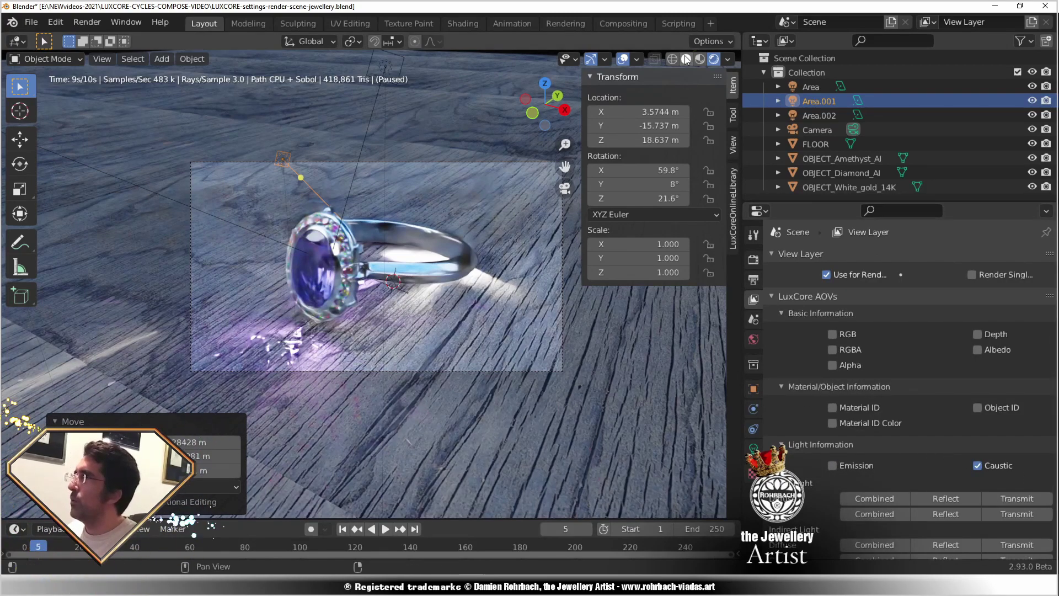
pyautogui.click(521, 296)
pyautogui.hotkey('ctrl', 's')
# Enable the LuxCore halt conditions and expand both the halt condition and denoiser render settings.
pyautogui.click(754, 259)
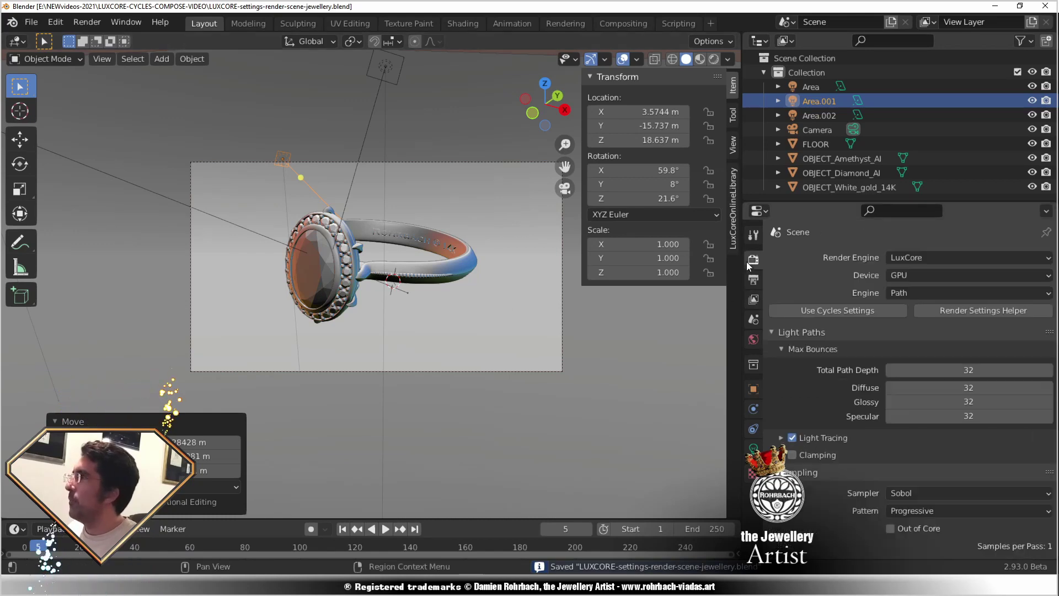
pyautogui.scroll(-8, 842, 471)
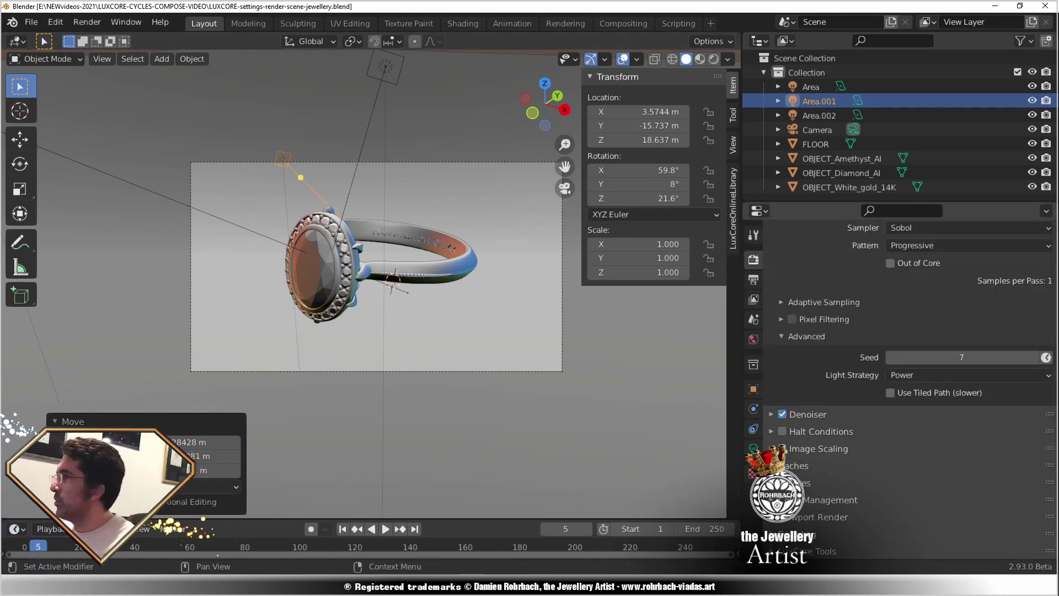
pyautogui.click(782, 431)
pyautogui.click(774, 431)
pyautogui.scroll(-5, 823, 500)
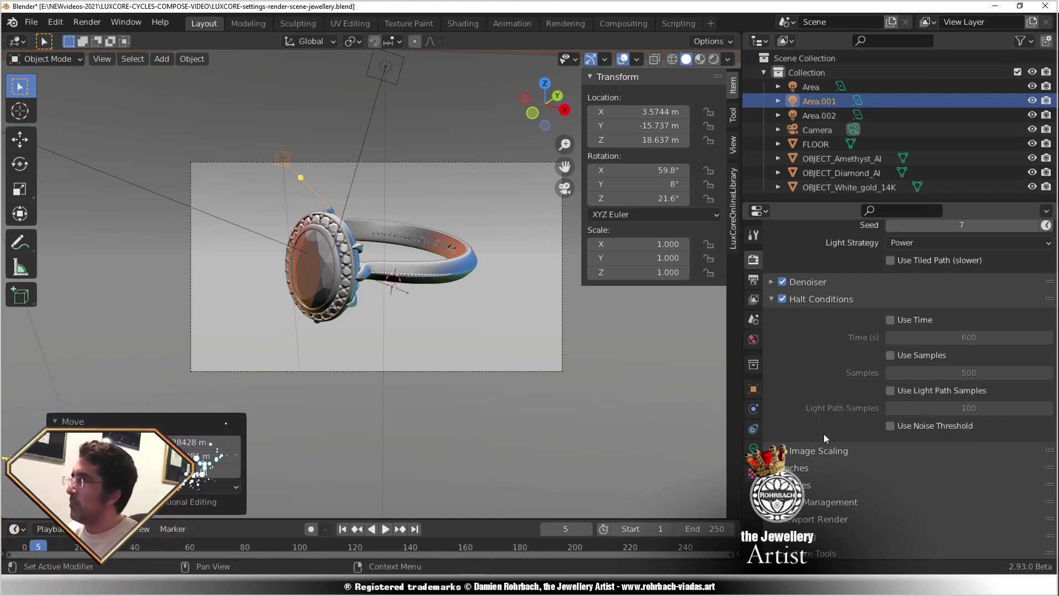
pyautogui.click(794, 282)
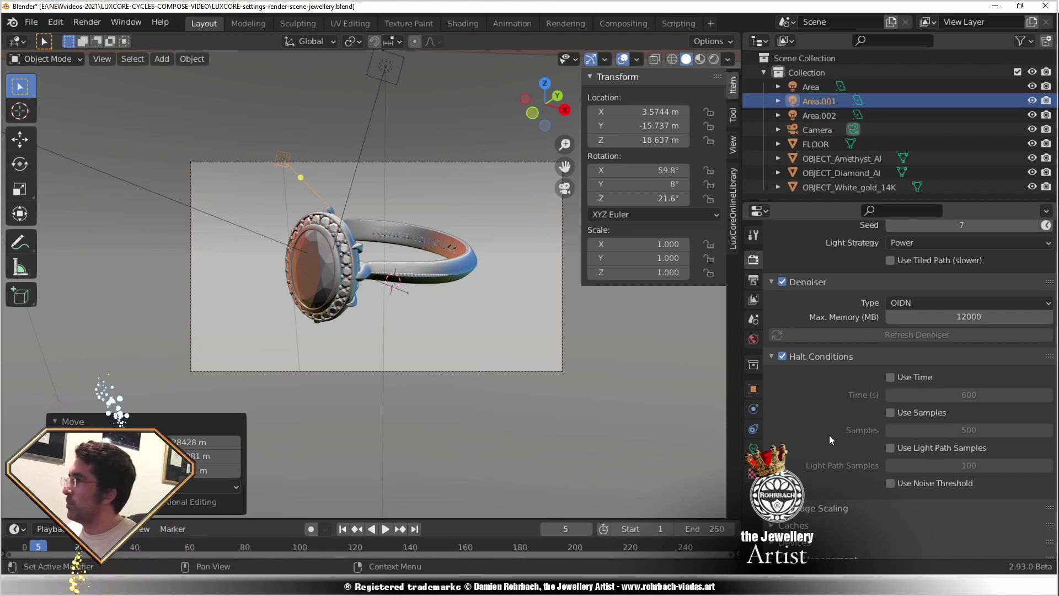
# Halt the render by sample count at 850 samples and save the file.
pyautogui.click(890, 413)
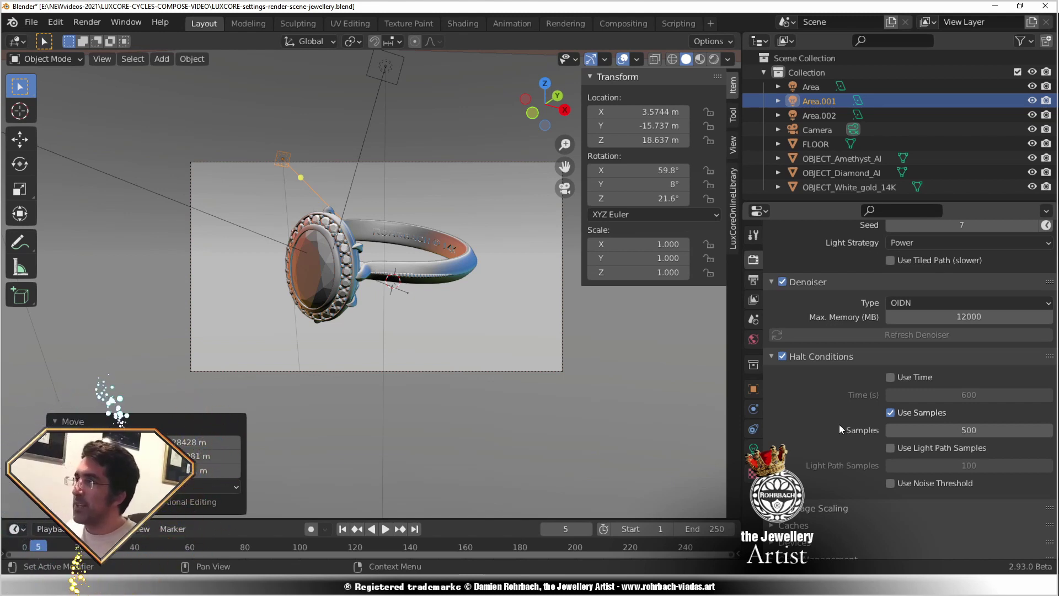
pyautogui.click(932, 430)
pyautogui.write('8')
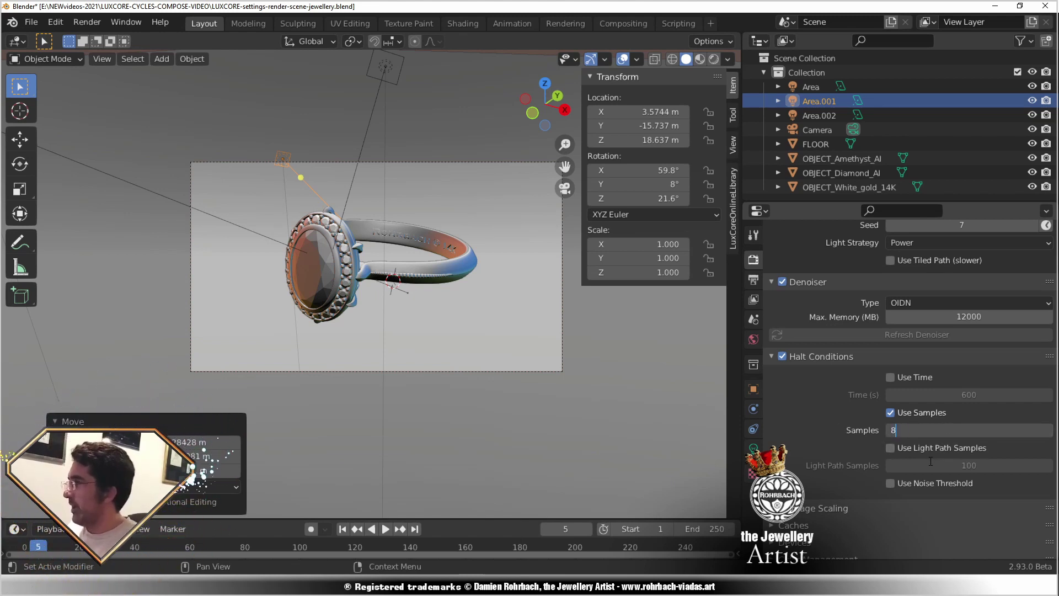
pyautogui.write('50')
pyautogui.press('Return')
pyautogui.hotkey('ctrl', 's')
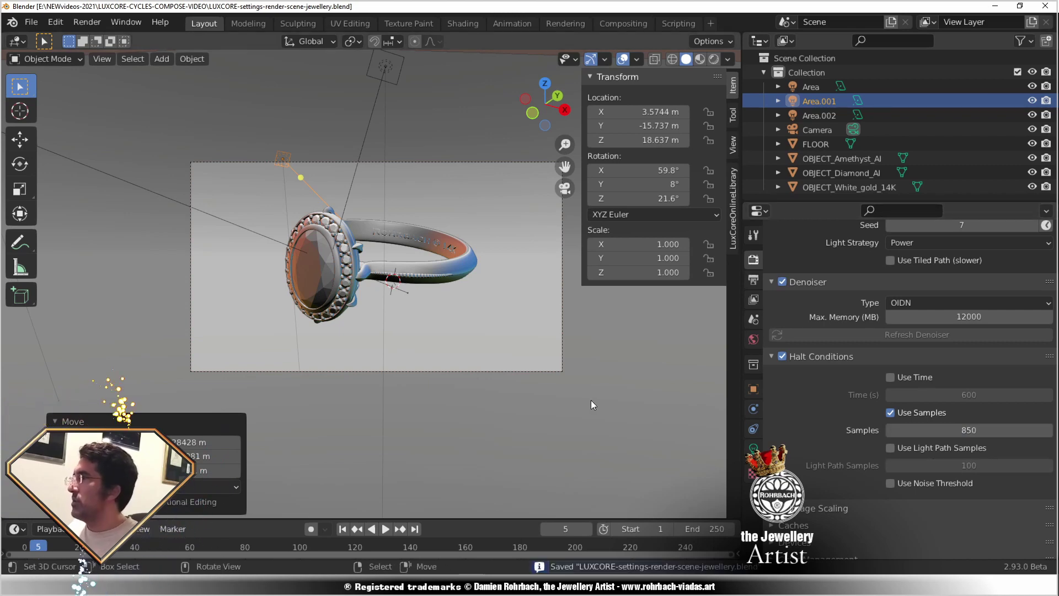
# Render the current frame, view its CAUSTIC pass and close the render window.
pyautogui.press('F12')
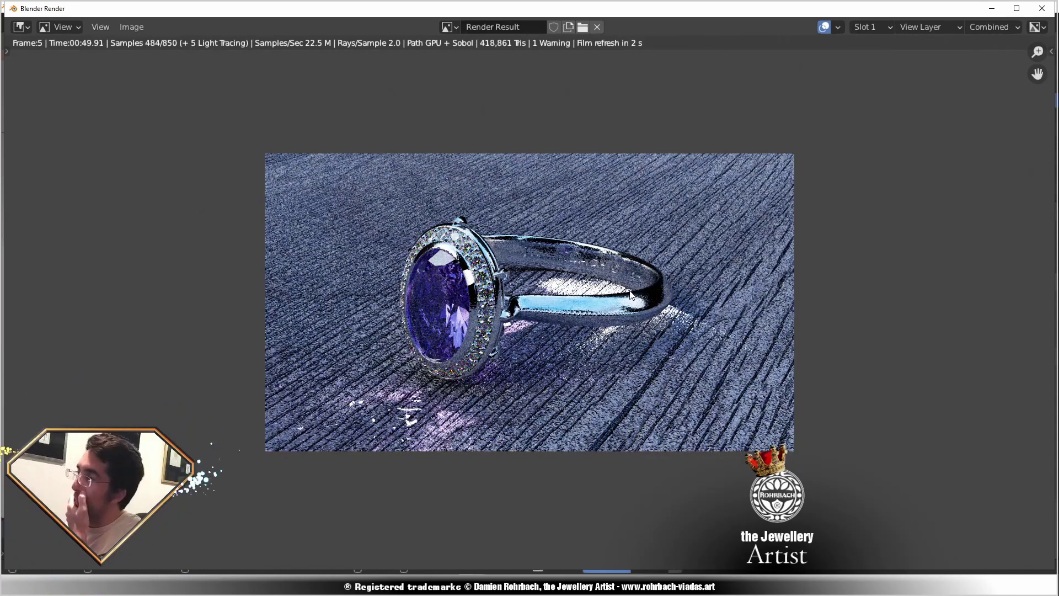
pyautogui.click(1000, 26)
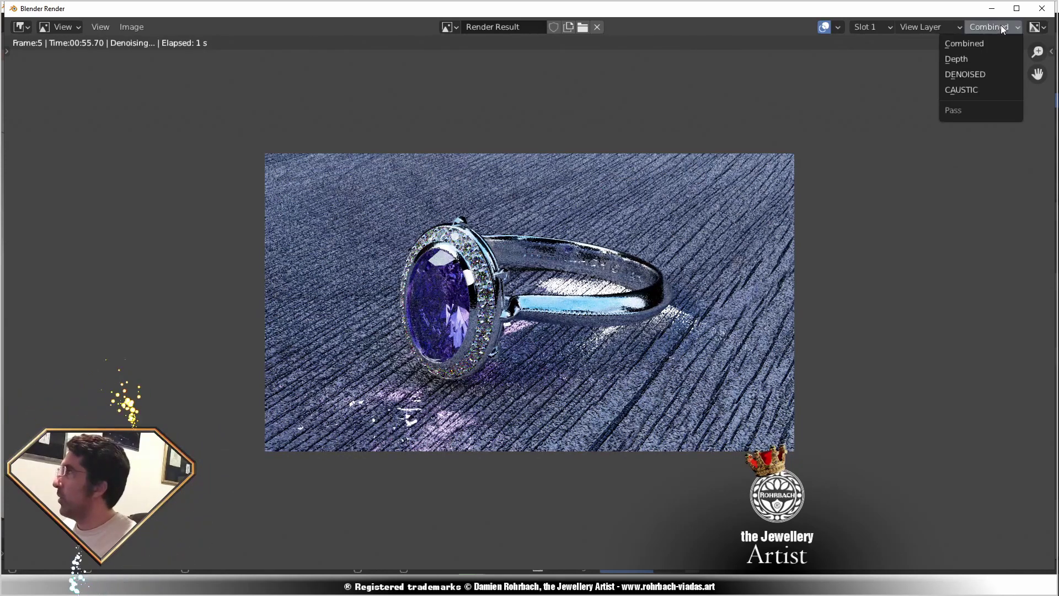
pyautogui.click(984, 90)
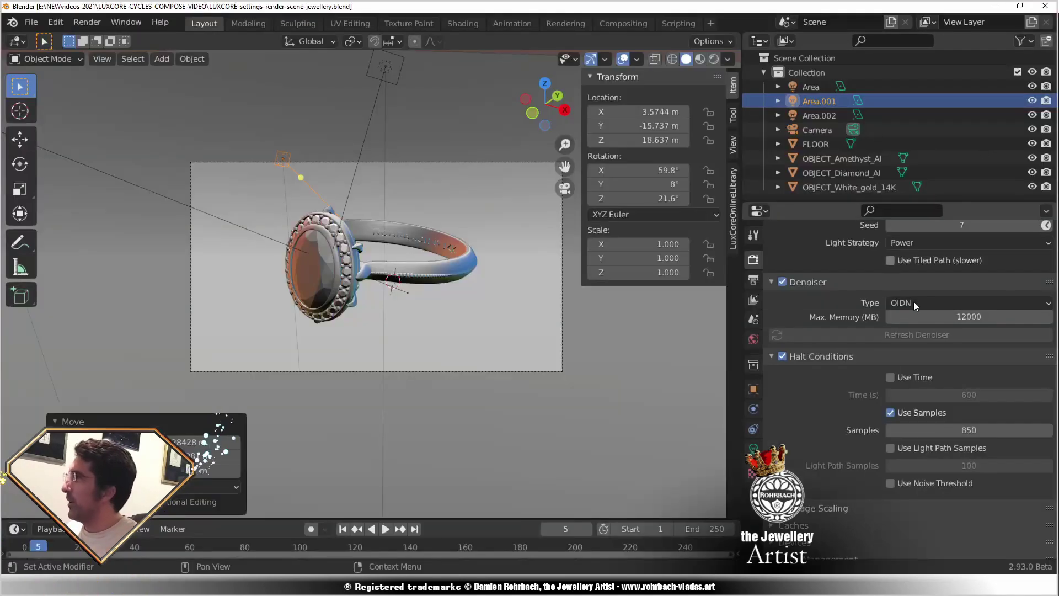
pyautogui.click(1041, 8)
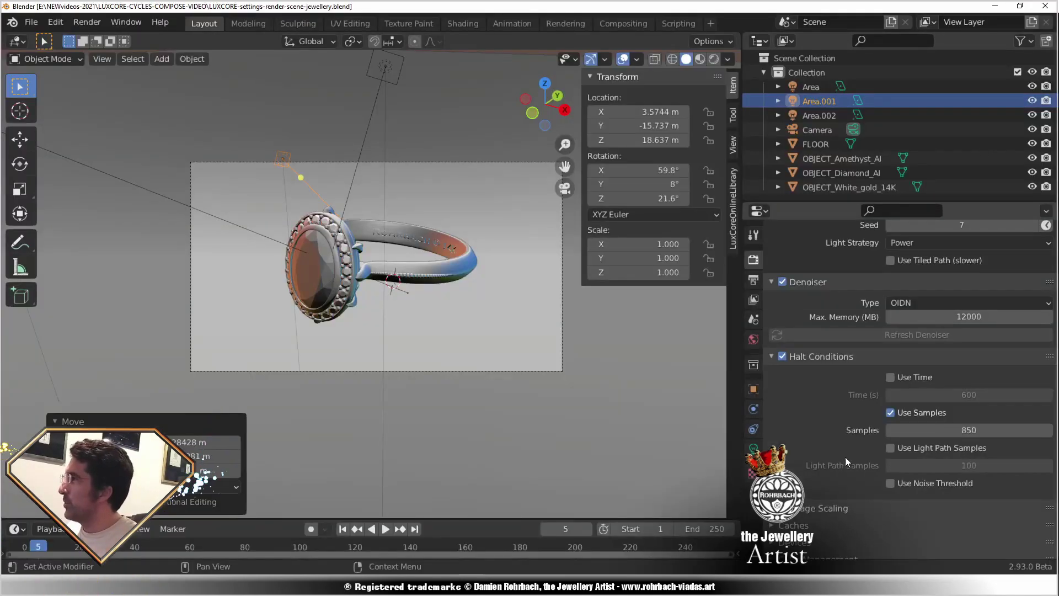
# Change the LuxCore halt condition to 162 light path samples and save the file.
pyautogui.click(889, 448)
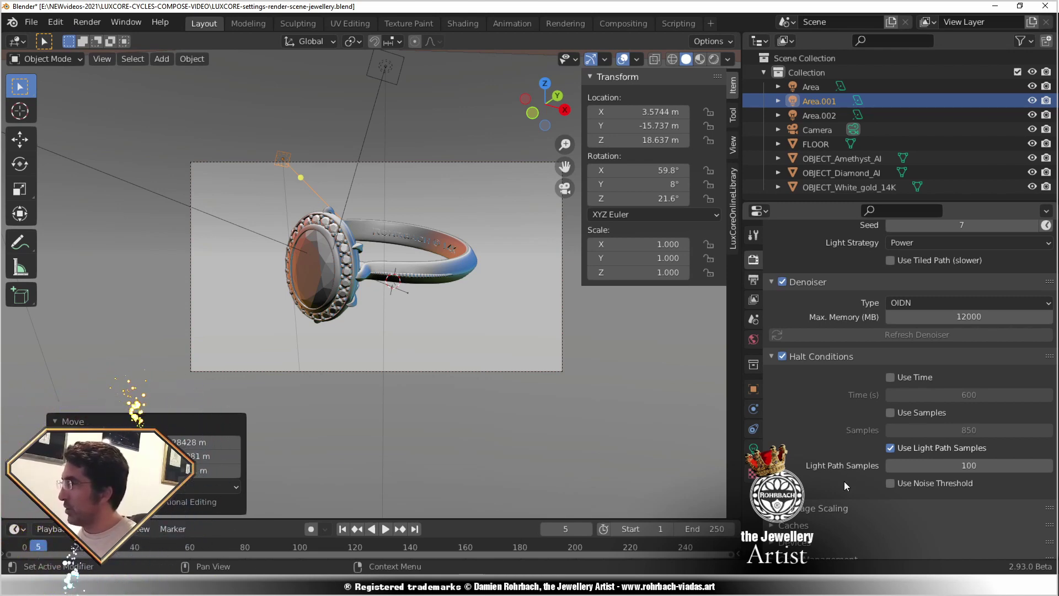
pyautogui.moveTo(938, 464); pyautogui.dragTo(976, 465)
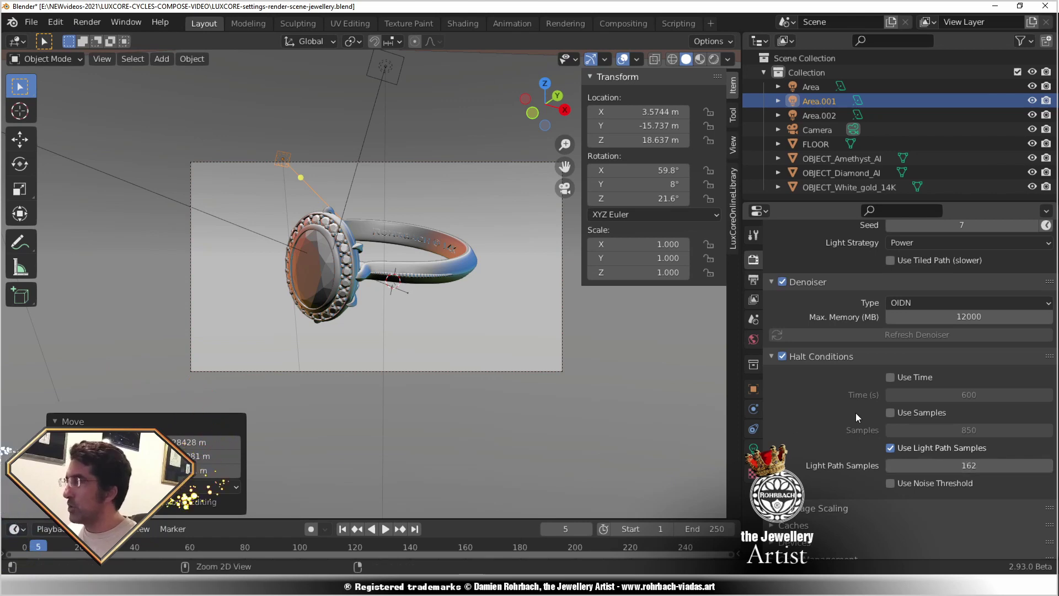
pyautogui.hotkey('ctrl', 's')
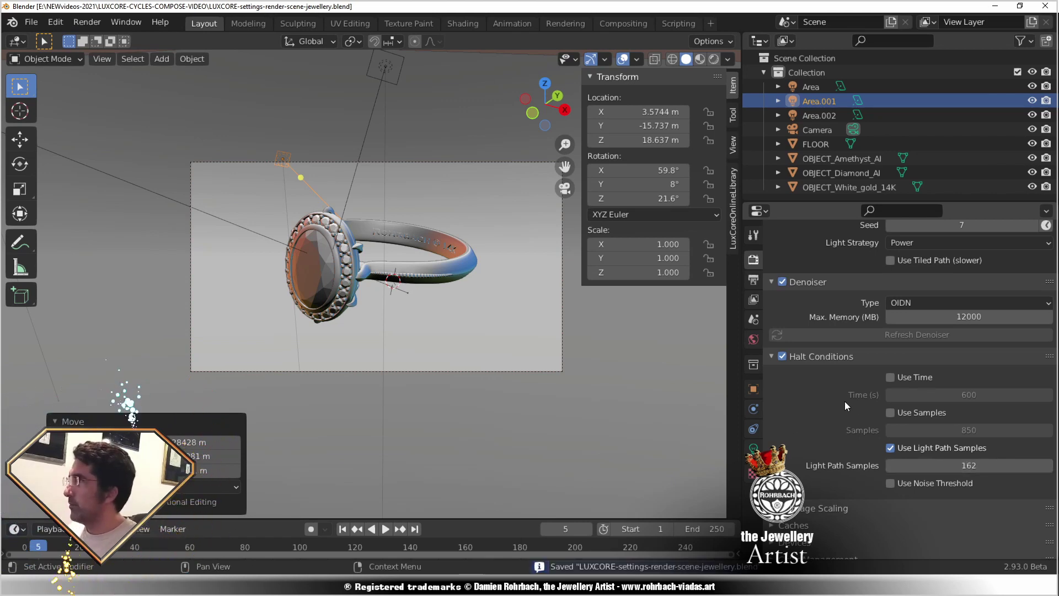
# Render the current frame with the new halt condition and display its CAUSTIC pass.
pyautogui.press('F12')
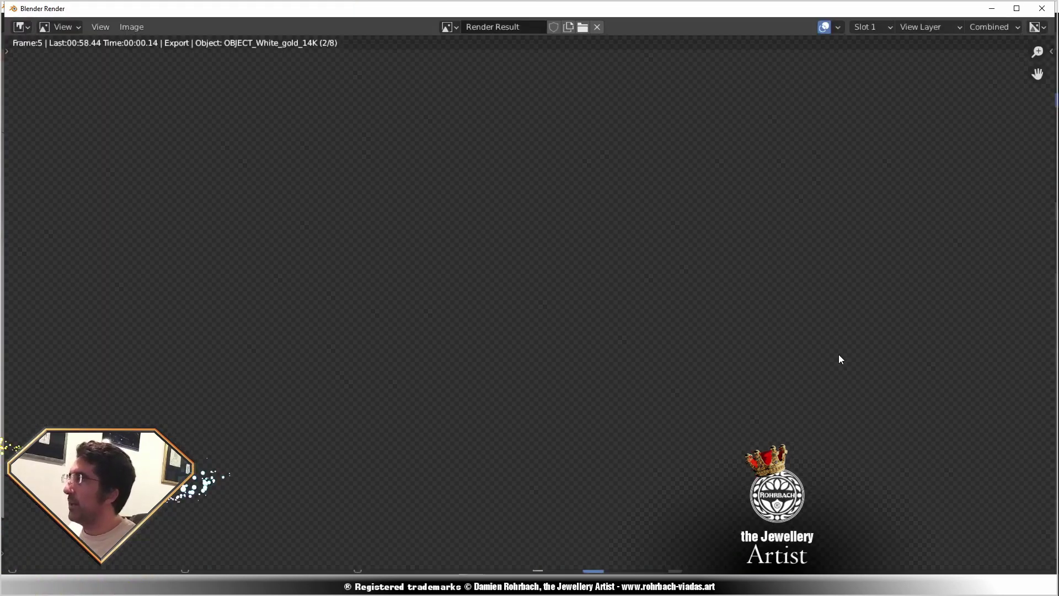
pyautogui.scroll(2, 839, 358)
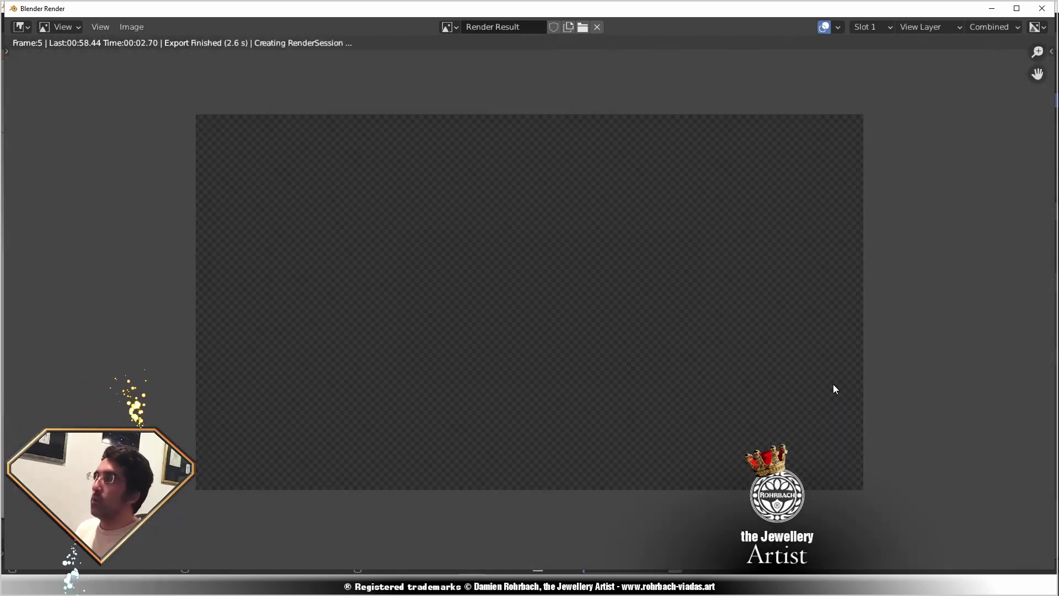
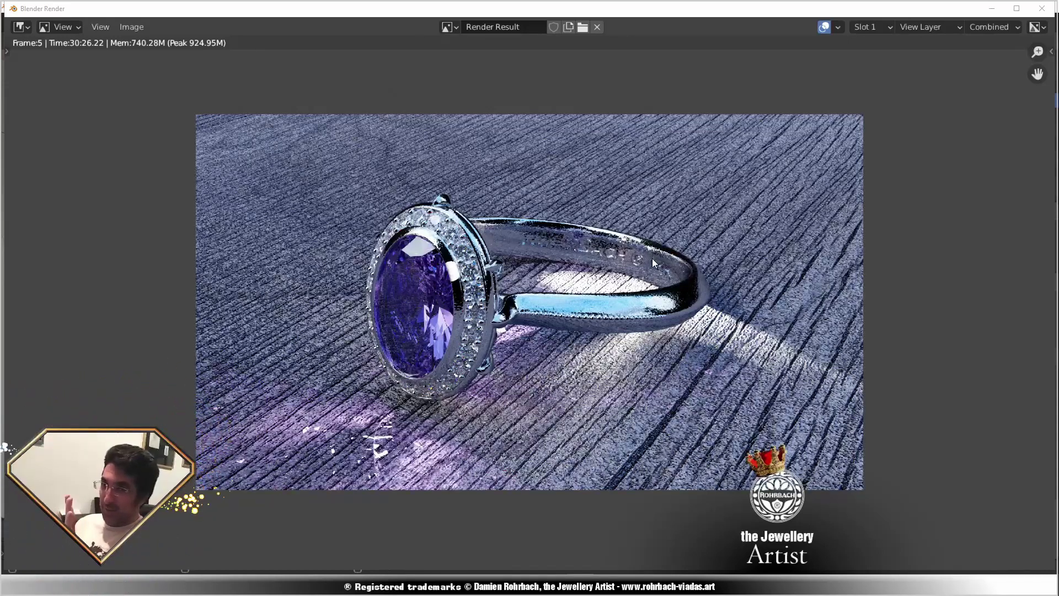
pyautogui.click(991, 27)
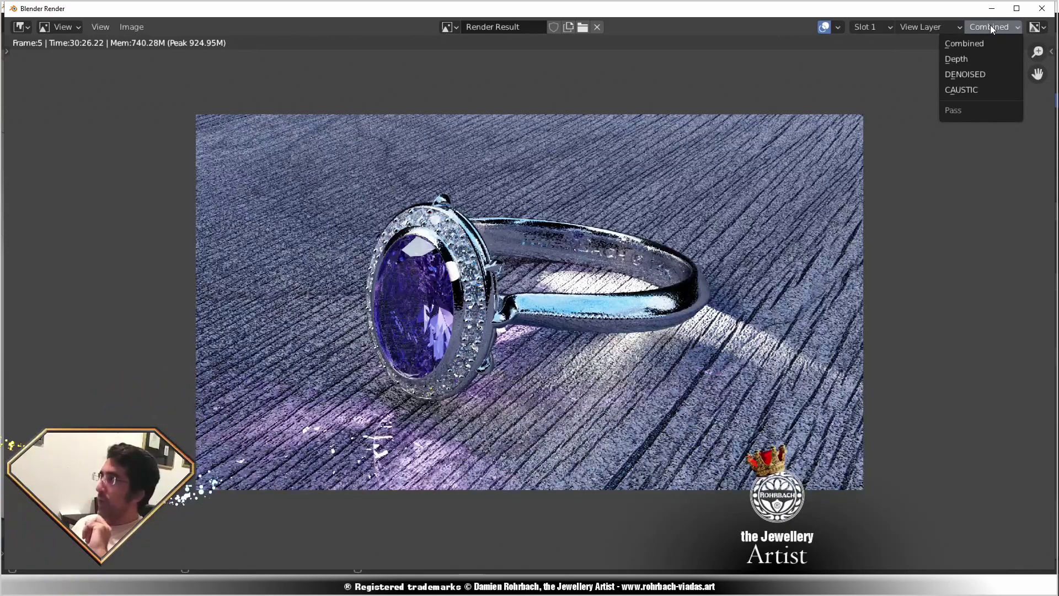
pyautogui.click(966, 95)
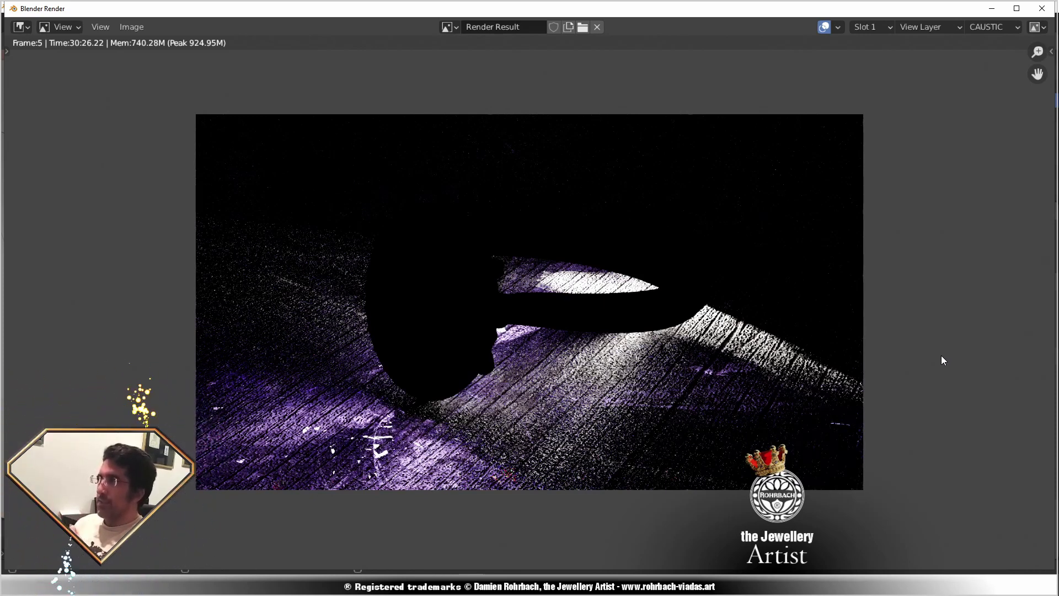
# Start saving the caustic pass as a PNG image with RGB color and 0% compression.
pyautogui.click(131, 27)
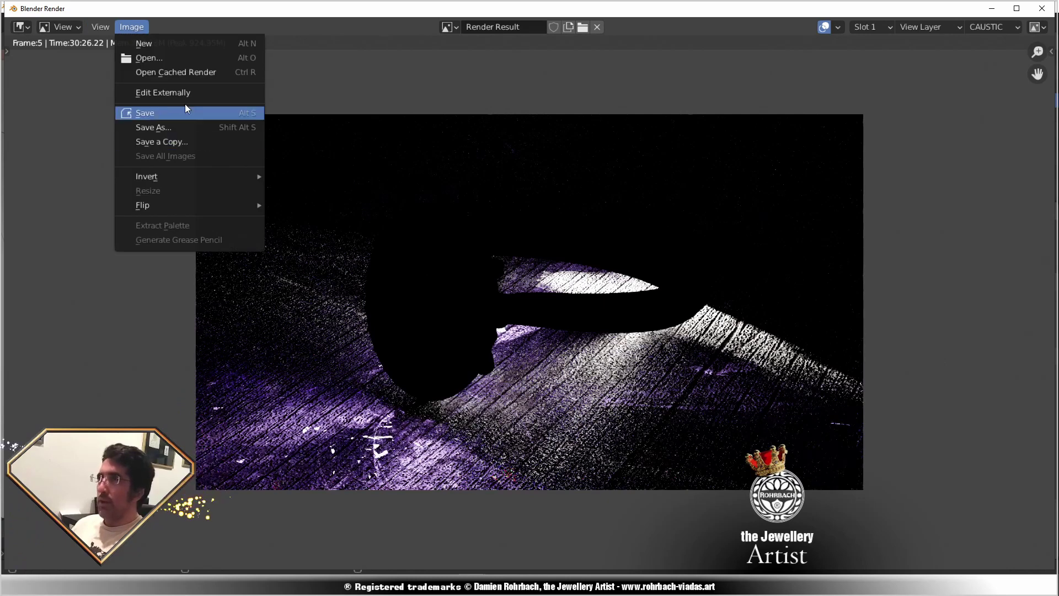
pyautogui.click(184, 107)
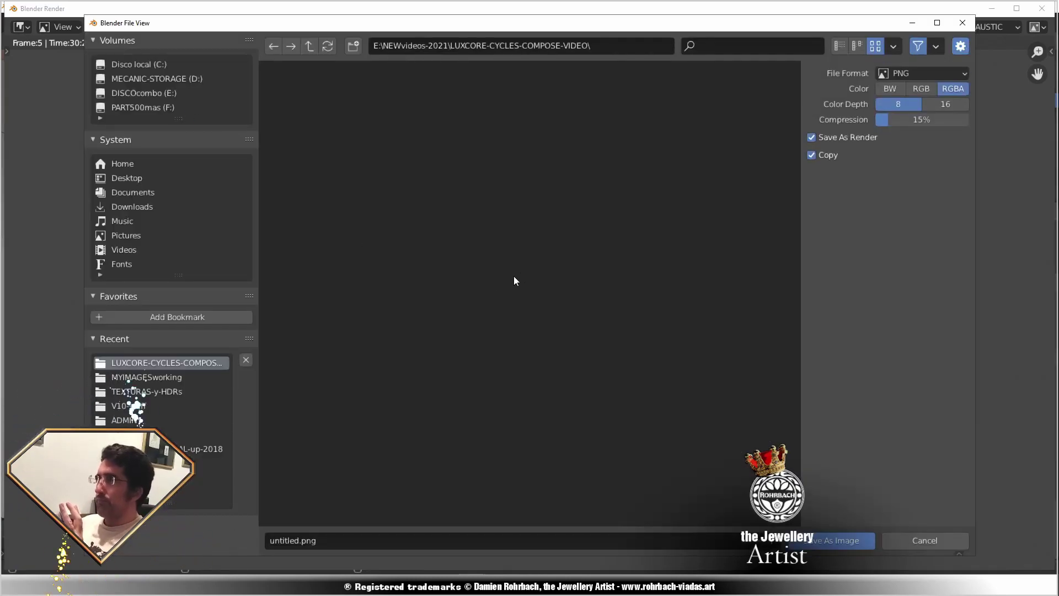
pyautogui.moveTo(707, 23); pyautogui.dragTo(623, 396)
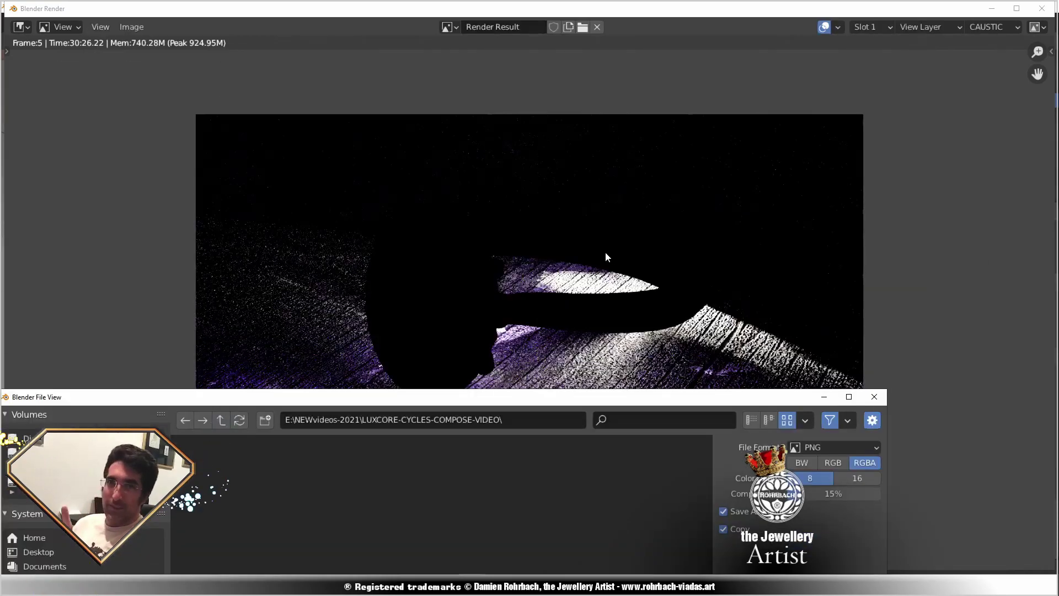
pyautogui.moveTo(699, 397); pyautogui.dragTo(792, 68)
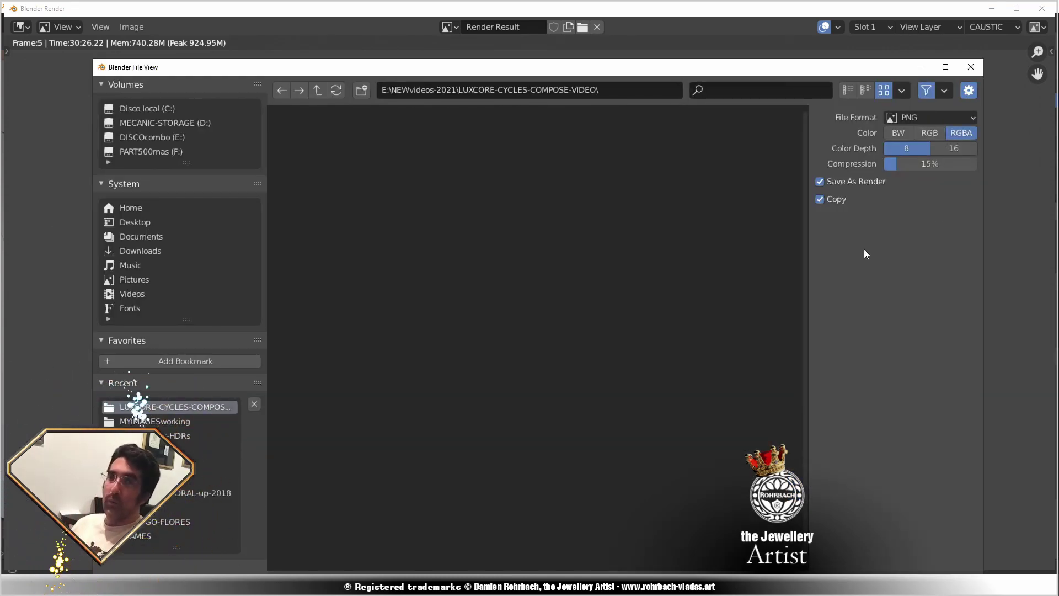
pyautogui.click(931, 134)
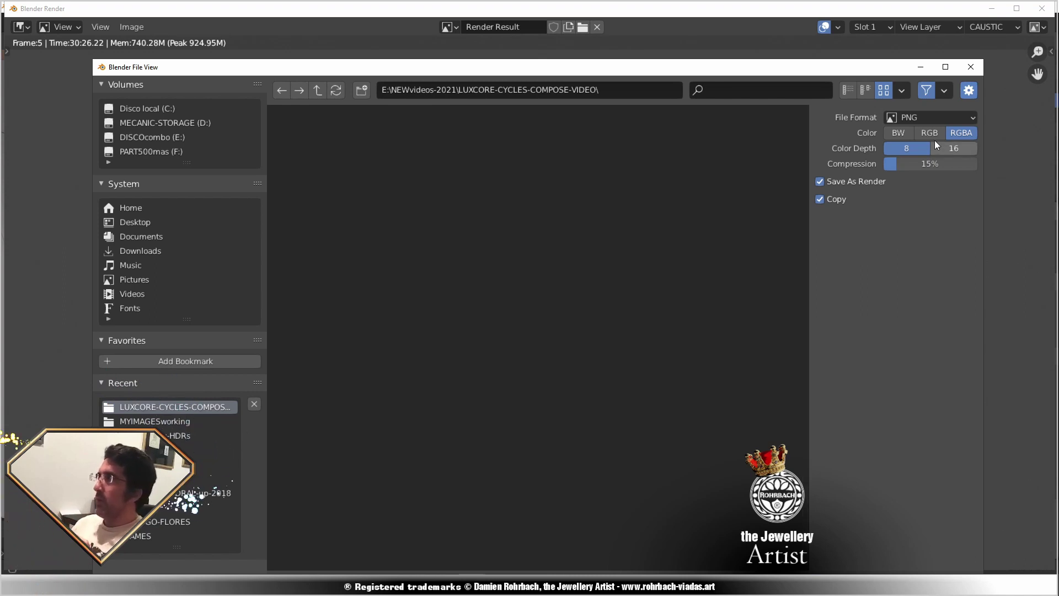
pyautogui.moveTo(930, 162); pyautogui.dragTo(861, 161)
pyautogui.doubleClick(522, 65)
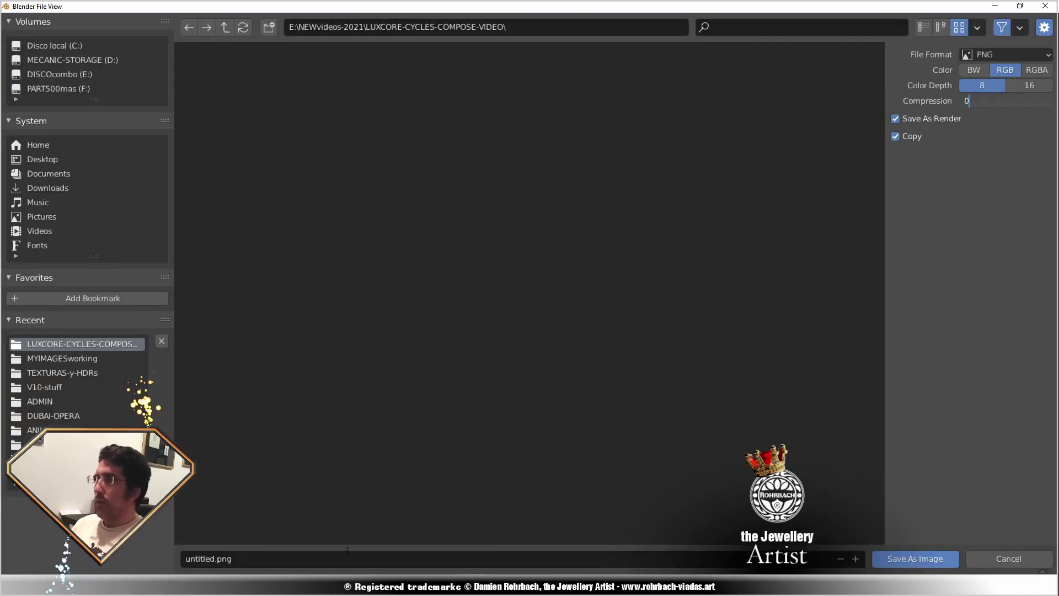
# Save the caustic image as CAUSTICS-Amethyst-diamonds-ring-162sampleslight.png and close the render window.
pyautogui.doubleClick(345, 558)
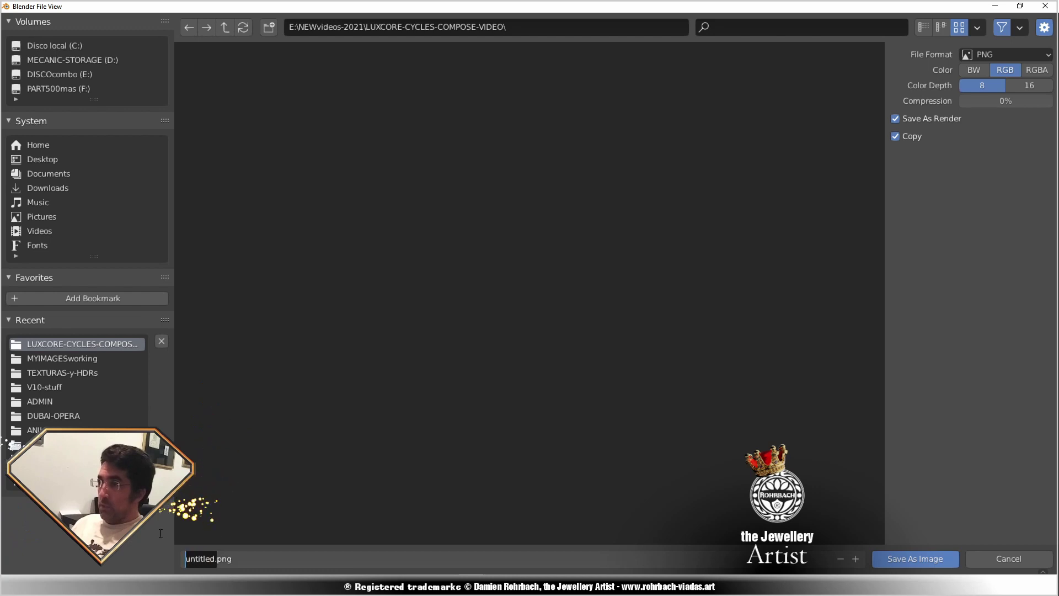
pyautogui.write('CAUSTICS-Am')
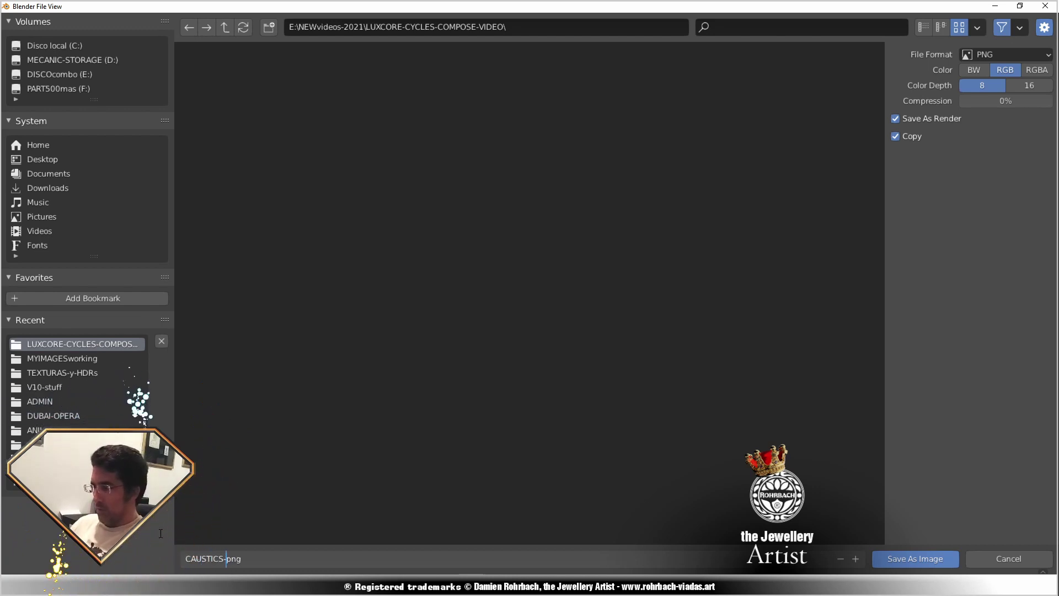
pyautogui.write('ethyst-diamond')
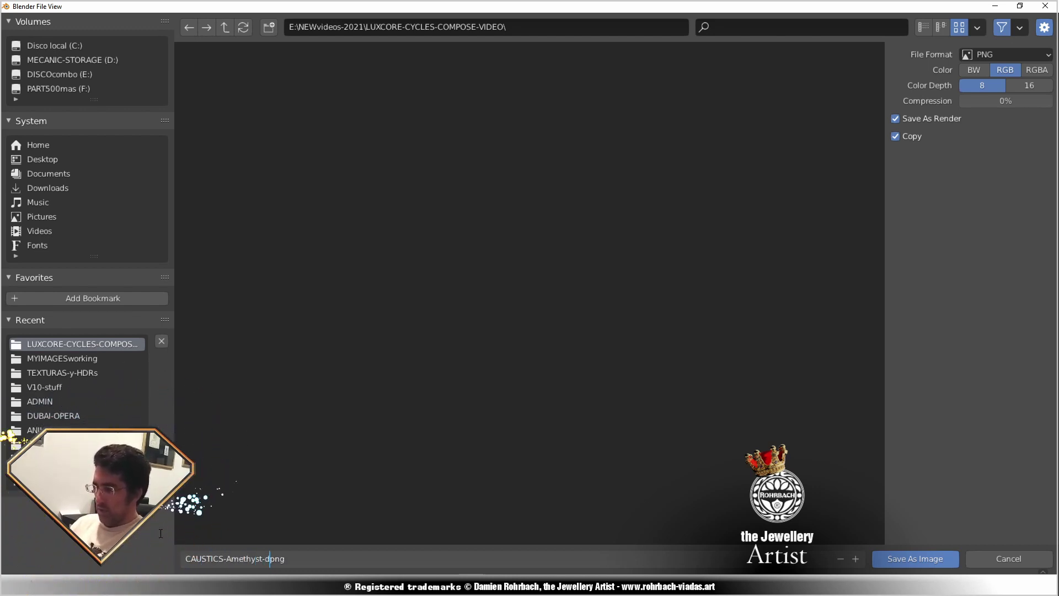
pyautogui.write('s-ring-16')
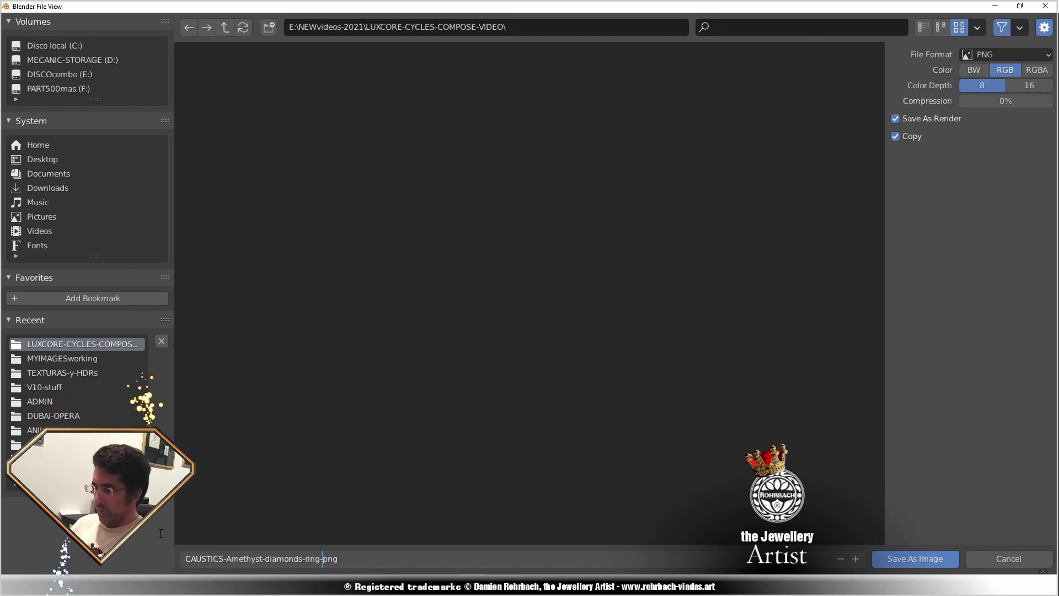
pyautogui.write('2sampleslight')
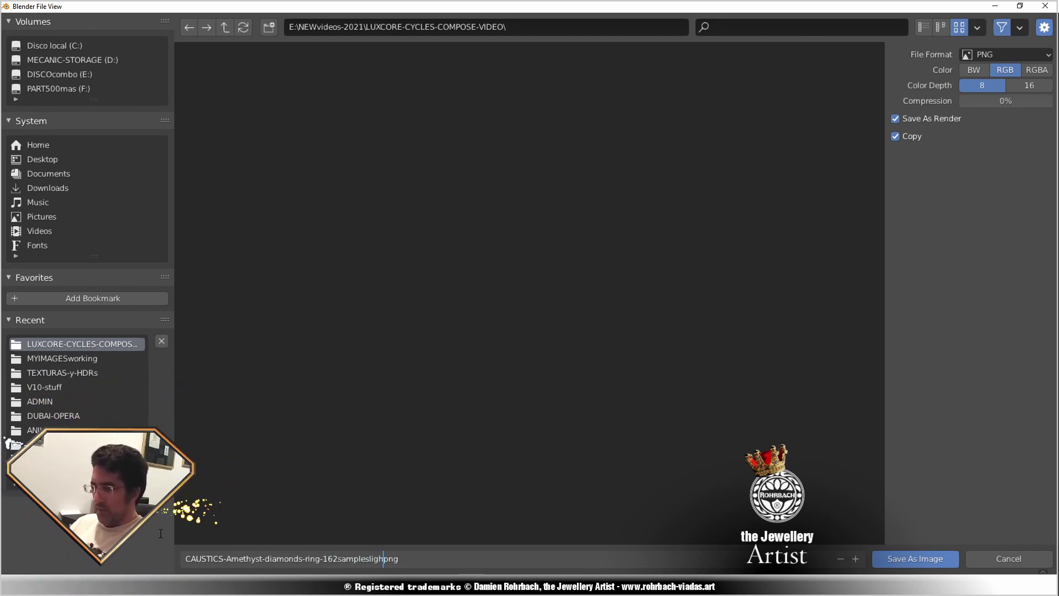
pyautogui.press('Return')
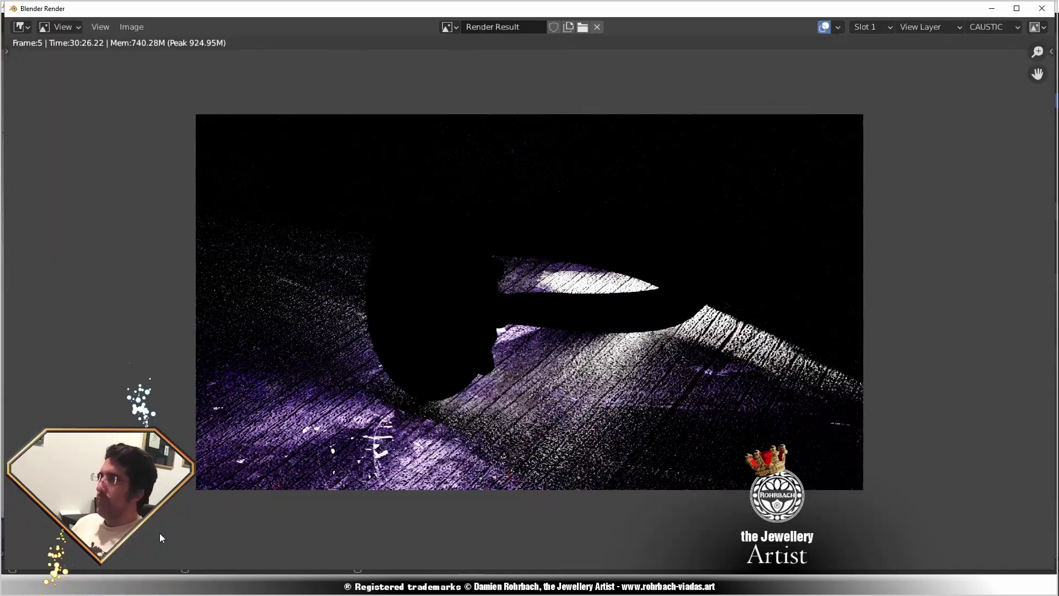
pyautogui.click(1042, 8)
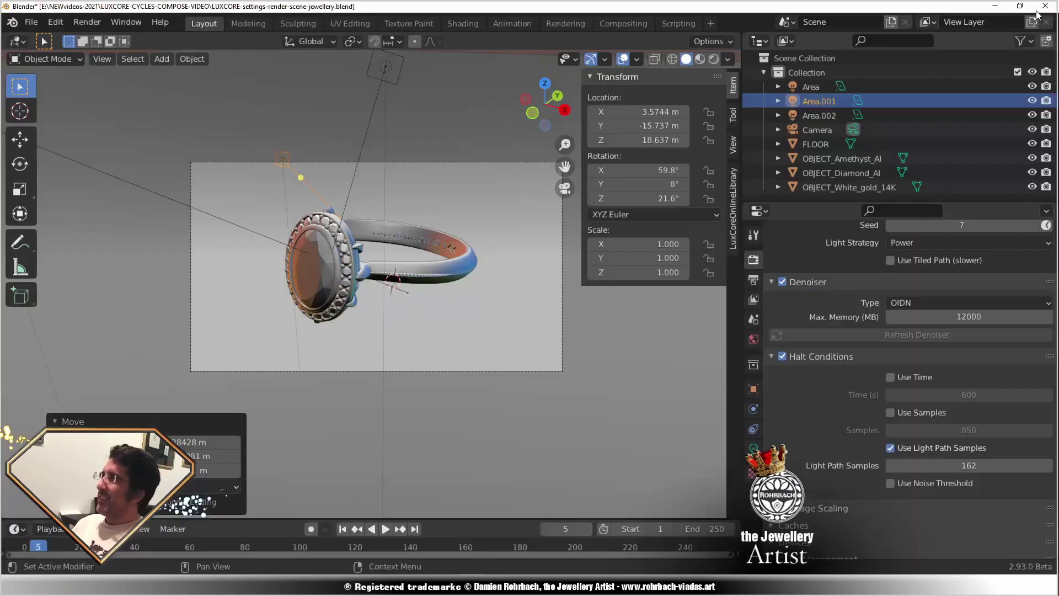
# Move the LuxCore scene window aside and bring up the maximized Blender window with the Cycles version of the jewellery scene.
pyautogui.moveTo(425, 6); pyautogui.dragTo(0, 320)
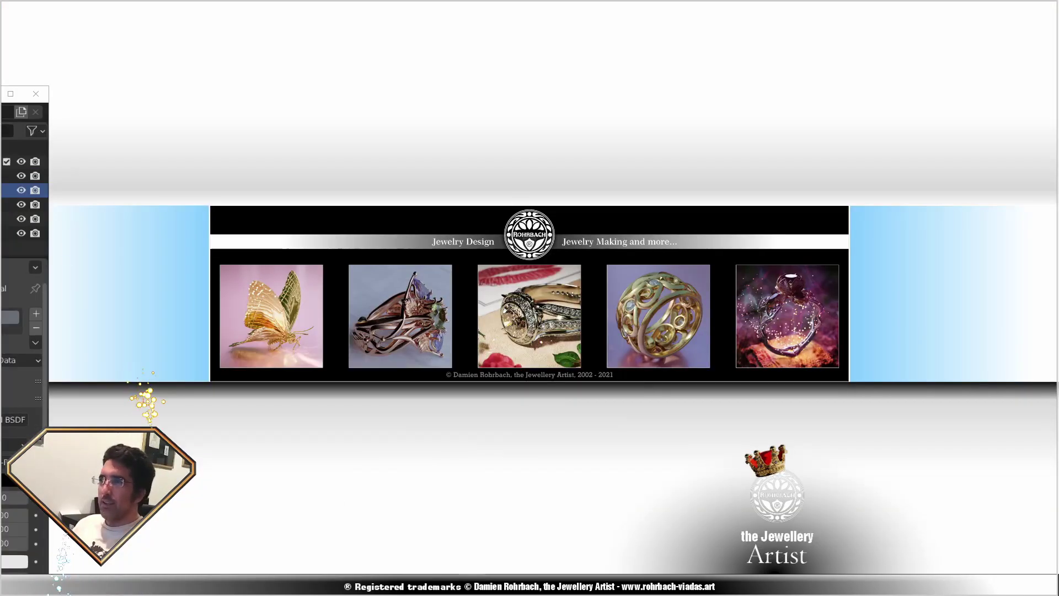
pyautogui.click(472, 584)
pyautogui.click(477, 546)
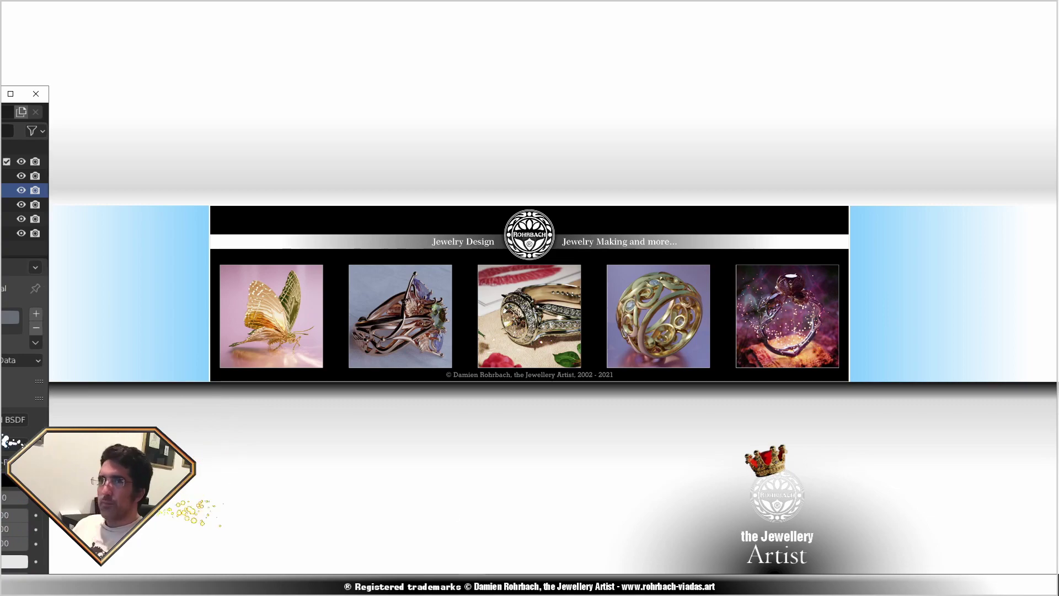
pyautogui.doubleClick(809, 20)
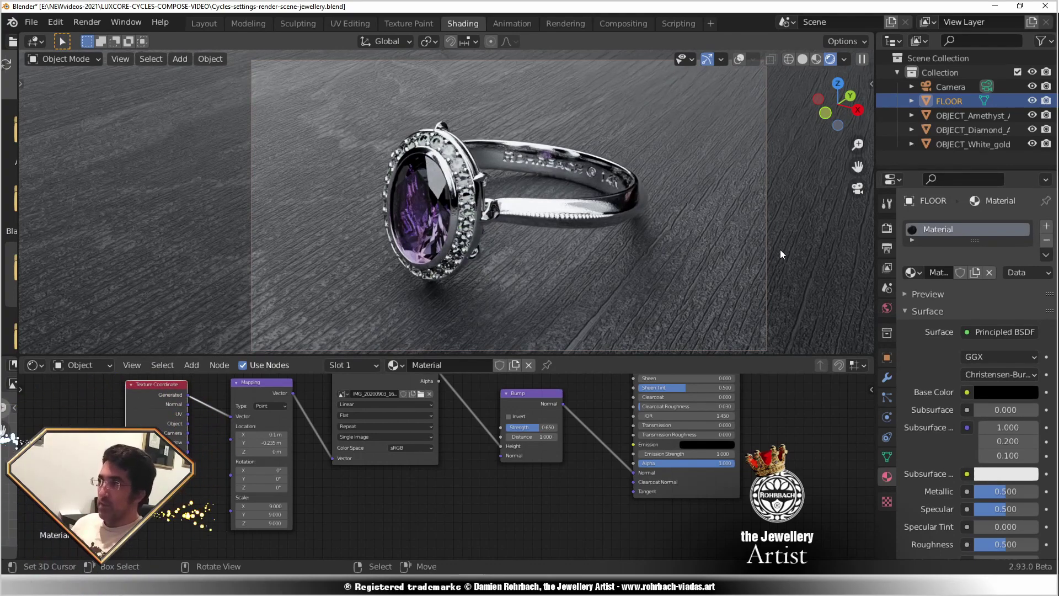
# Open the Cycles render settings and set the render samples to 680.
pyautogui.click(886, 248)
pyautogui.click(886, 228)
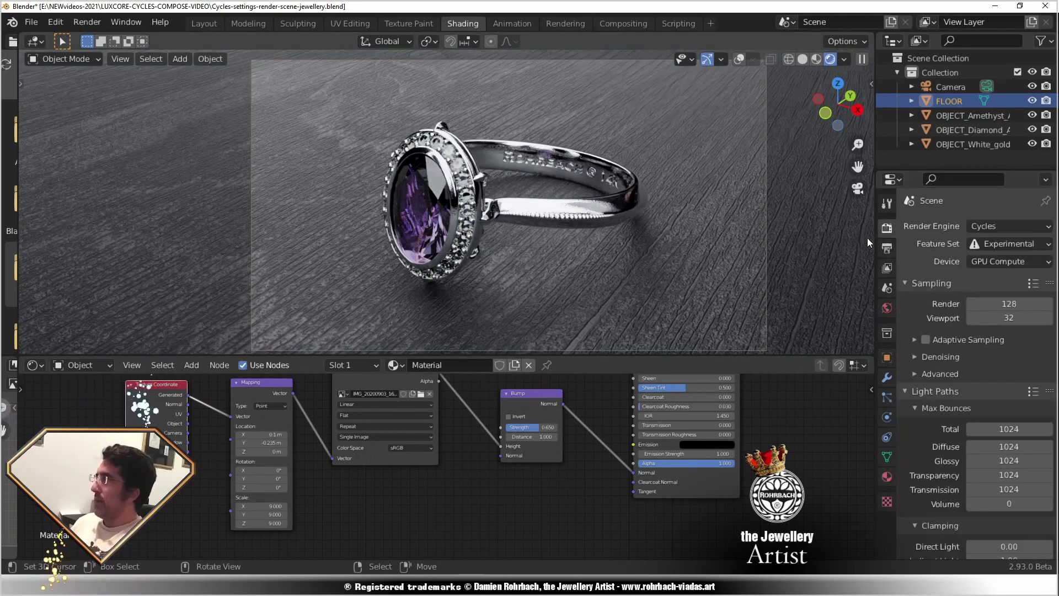
pyautogui.click(1011, 304)
pyautogui.write('680')
pyautogui.press('Return')
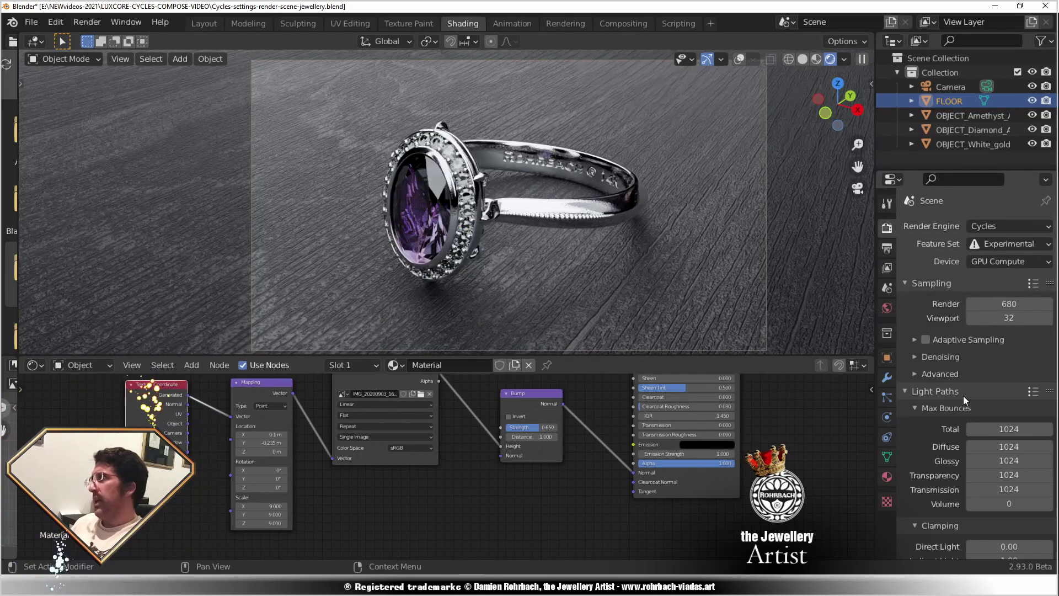
# Expand the denoising settings, switch the viewport to solid shading and save the Cycles file.
pyautogui.click(915, 356)
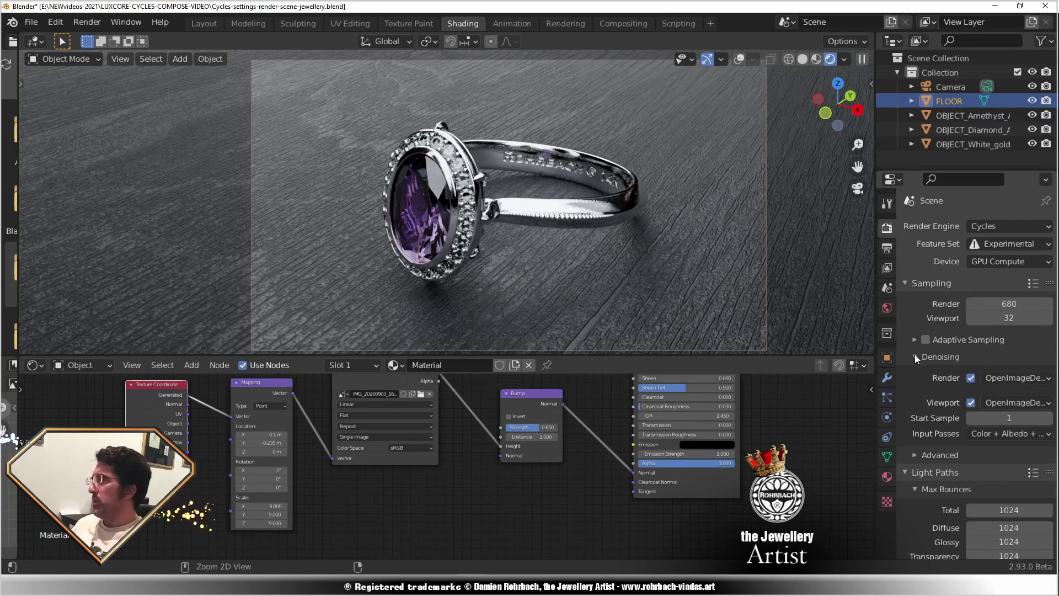
pyautogui.hotkey('ctrl', 's')
pyautogui.scroll(-5, 936, 408)
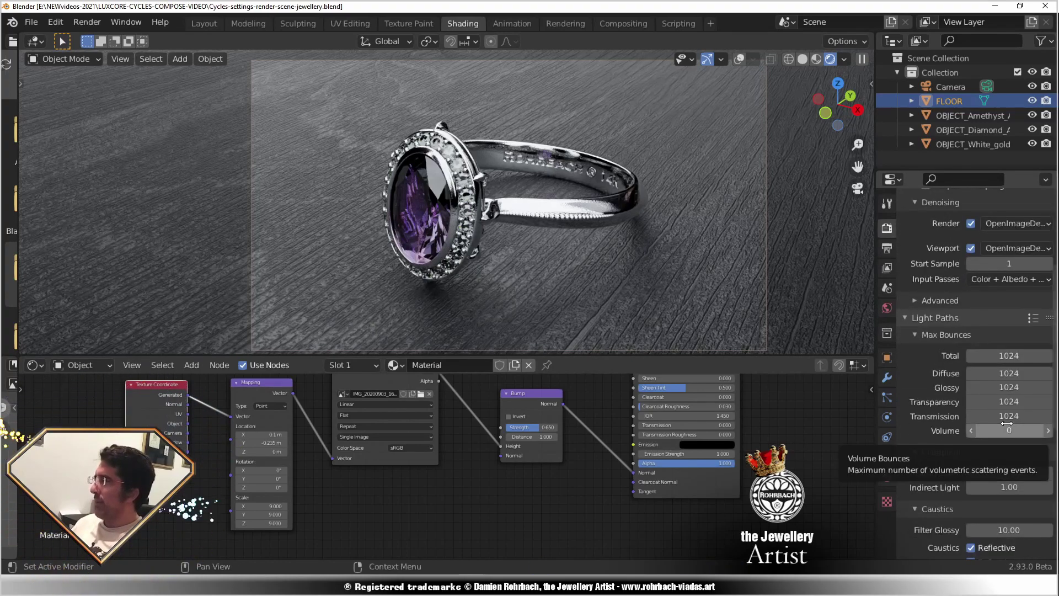
pyautogui.click(804, 57)
pyautogui.hotkey('ctrl', 's')
pyautogui.press('F12')
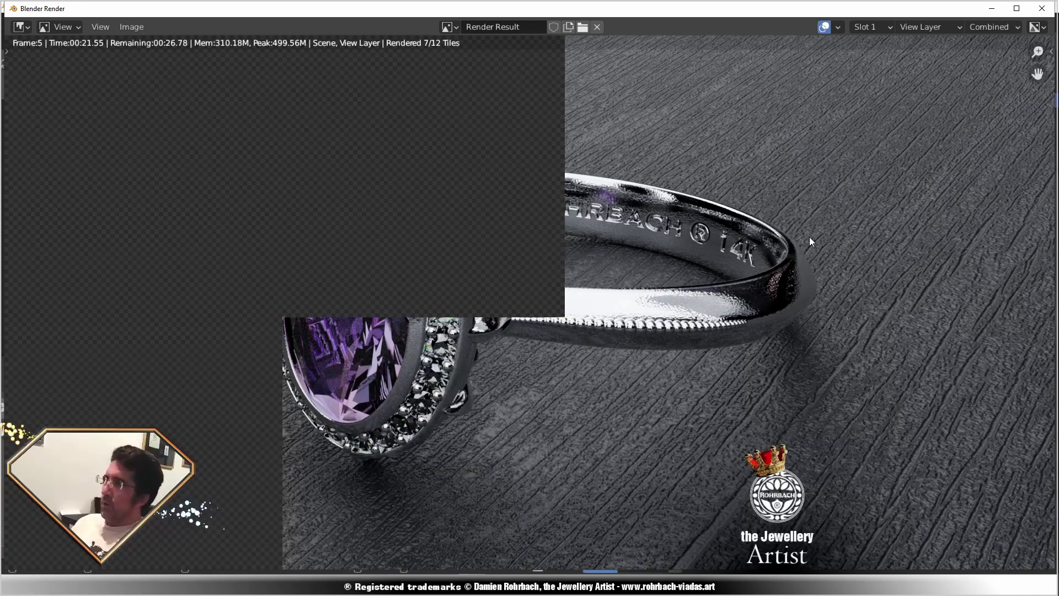
pyautogui.scroll(-2, 753, 352)
pyautogui.scroll(1, 753, 353)
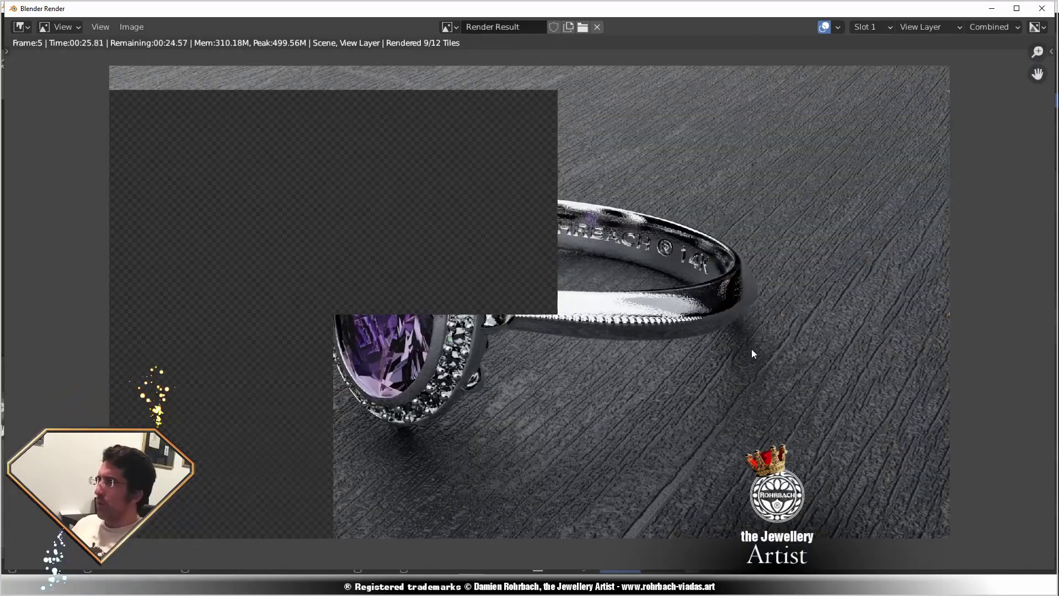
pyautogui.press('Escape')
pyautogui.press('Escape')
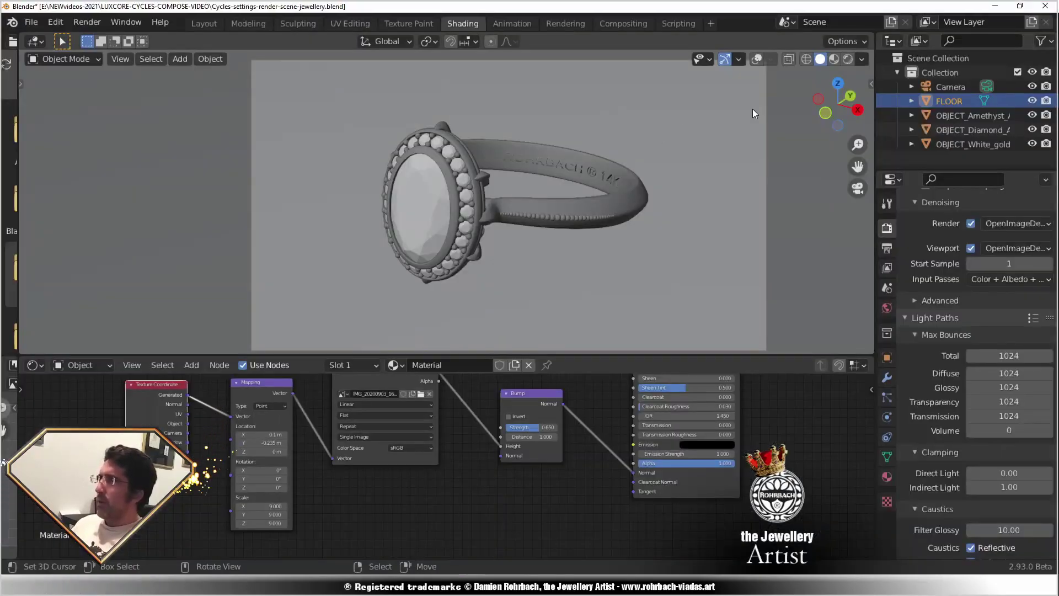
# Switch the viewport to rendered shading and rename the floor's material to wood-floor.
pyautogui.click(848, 59)
pyautogui.moveTo(597, 403)
pyautogui.mouseDown(button='middle')
pyautogui.moveTo(573, 464)
pyautogui.moveTo(546, 474)
pyautogui.moveTo(546, 496)
pyautogui.mouseUp(button='middle')
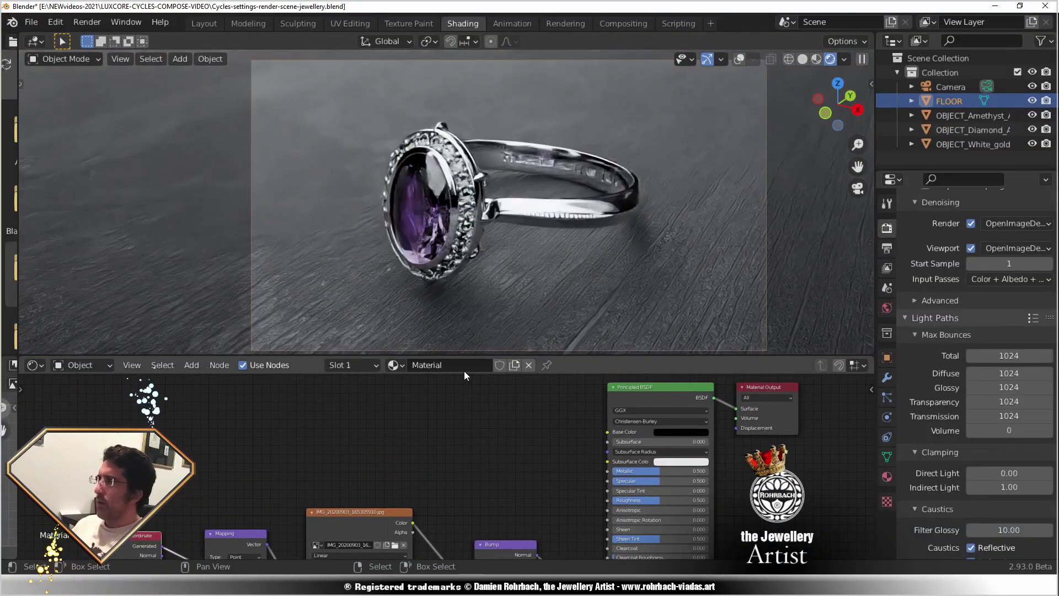
pyautogui.doubleClick(464, 365)
pyautogui.write('wood-floor')
pyautogui.press('Return')
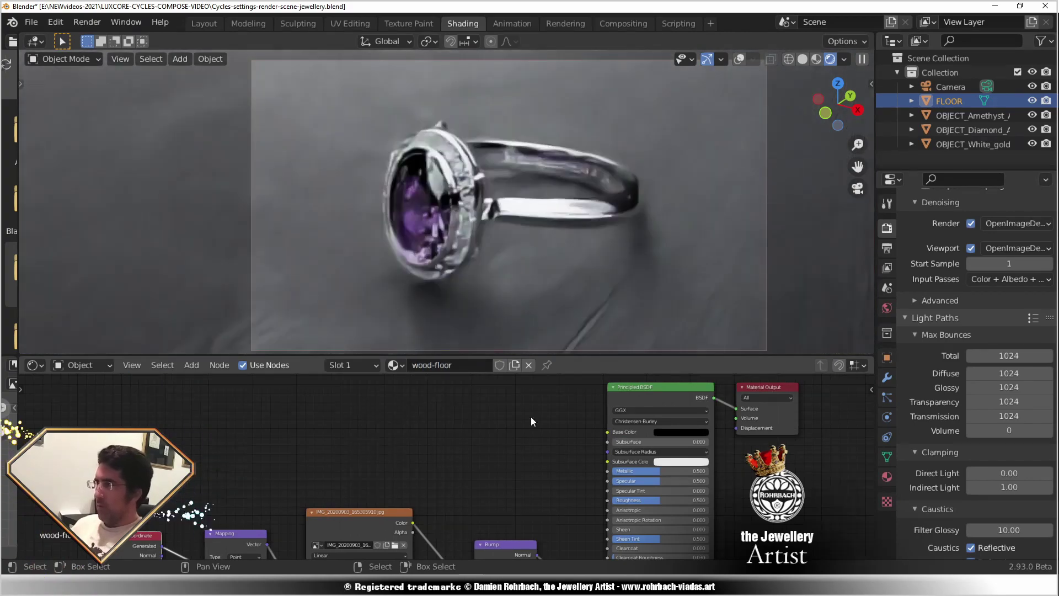
# Connect the wood image texture's color to the Principled BSDF's Base Color and insert a Bright/Contrast node on that link.
pyautogui.moveTo(413, 522); pyautogui.dragTo(595, 435)
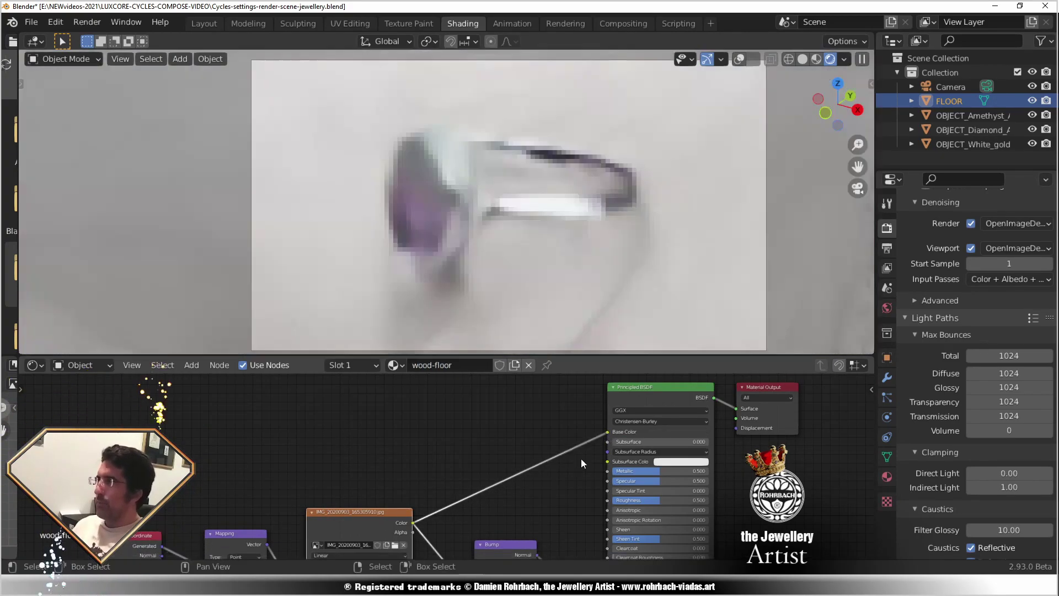
pyautogui.click(192, 365)
pyautogui.moveTo(221, 458)
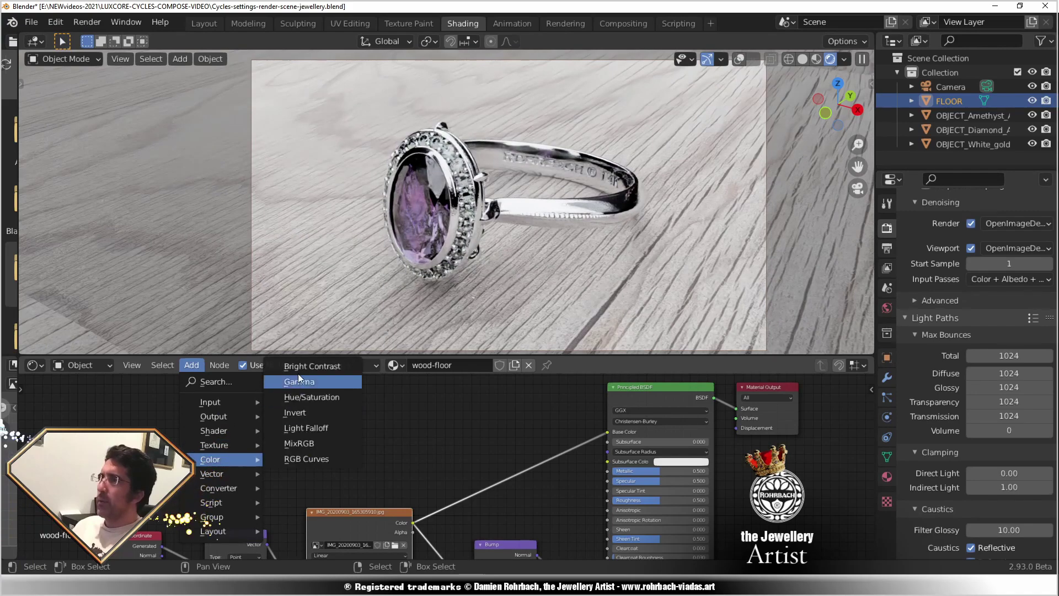
pyautogui.click(298, 369)
pyautogui.click(498, 471)
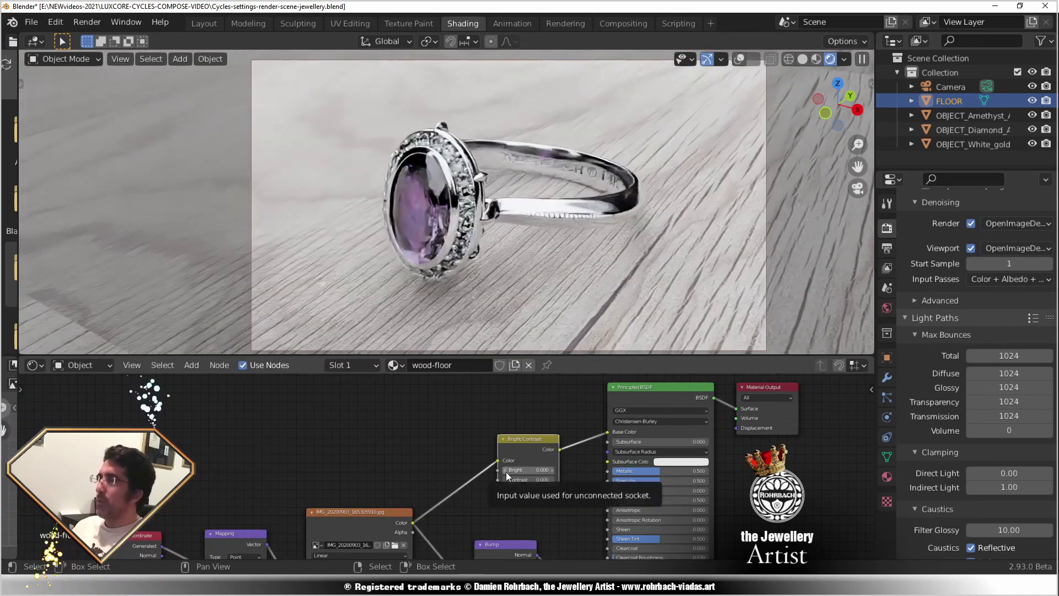
# Set the Bright/Contrast node's brightness to -0.300 and its contrast to -0.400.
pyautogui.click(505, 470)
pyautogui.click(505, 470)
pyautogui.click(505, 470)
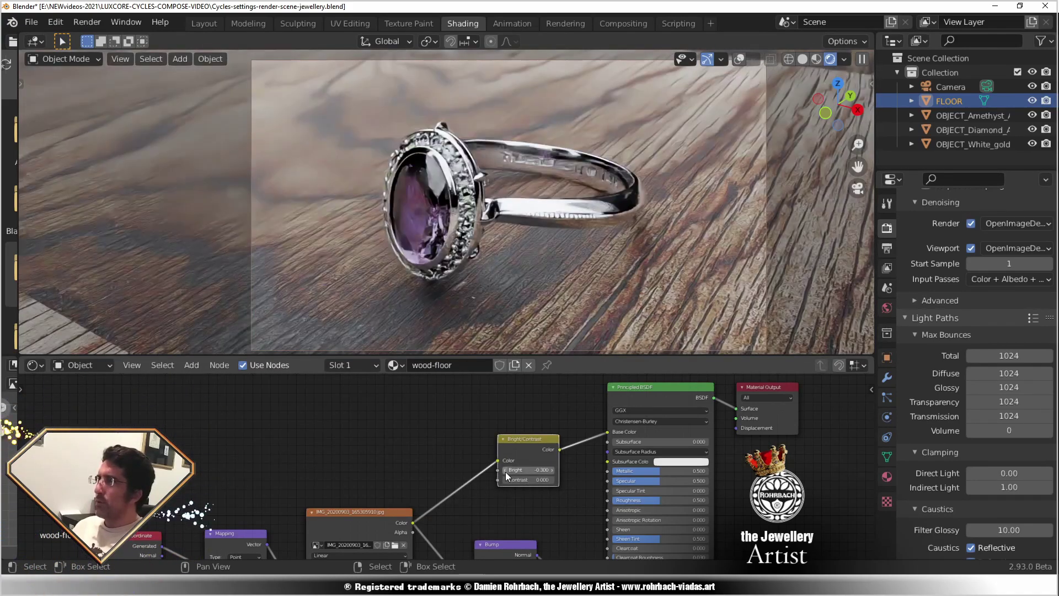
pyautogui.click(504, 478)
pyautogui.click(504, 478)
pyautogui.click(504, 478)
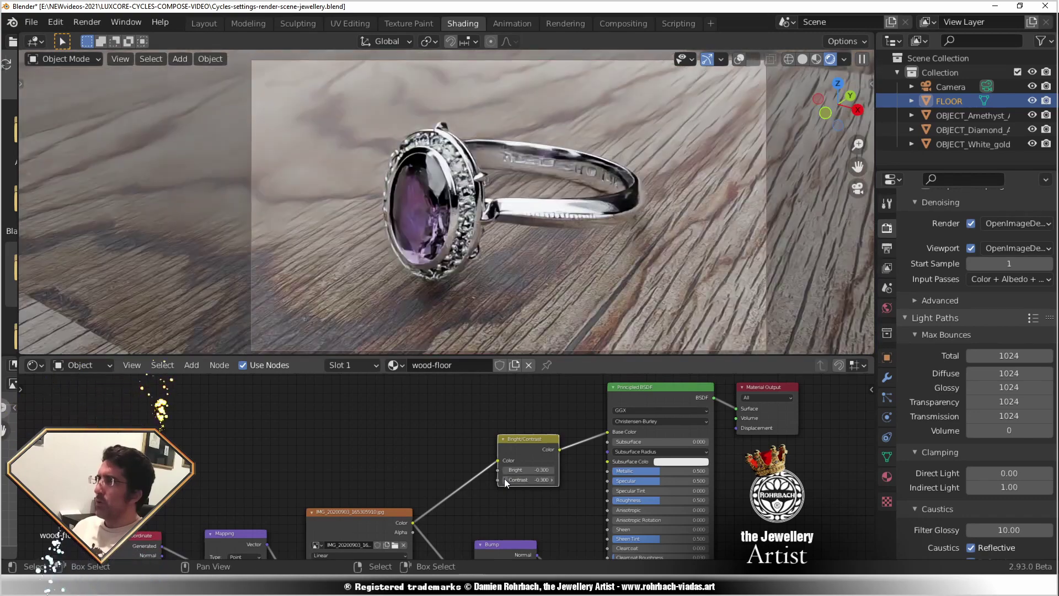
pyautogui.click(504, 479)
# Insert a Hue Saturation Value node before the Base Color and set saturation to 0.5 and value to 0.2.
pyautogui.click(191, 365)
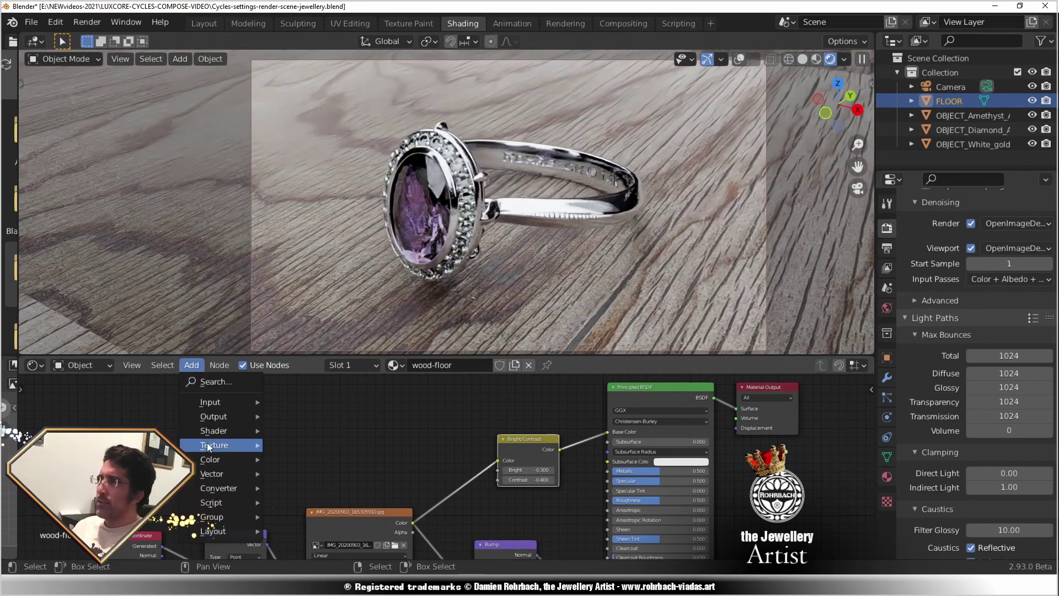
pyautogui.moveTo(210, 458)
pyautogui.click(577, 422)
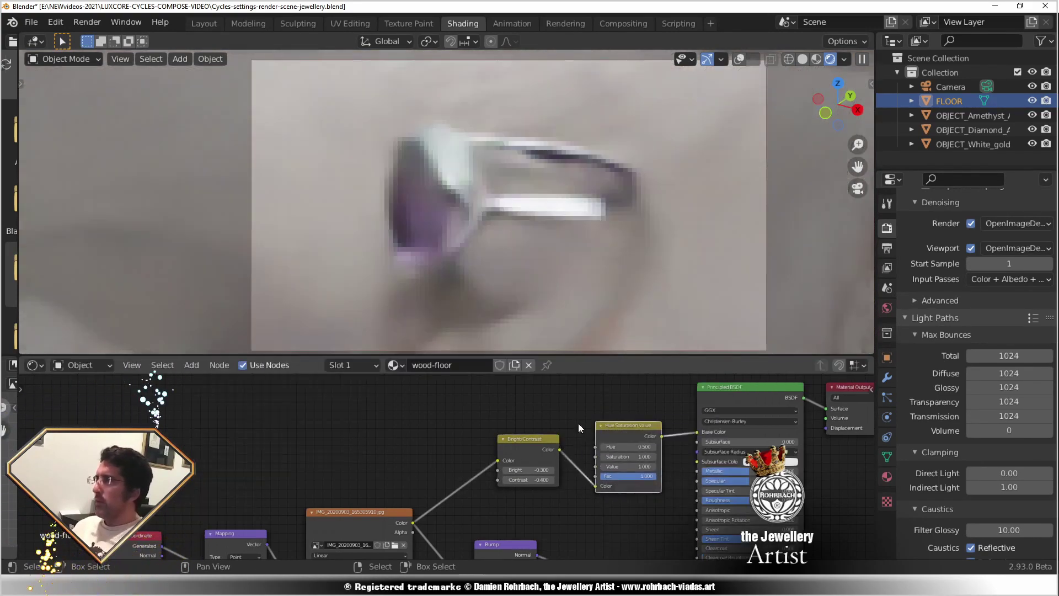
pyautogui.click(633, 466)
pyautogui.write('5')
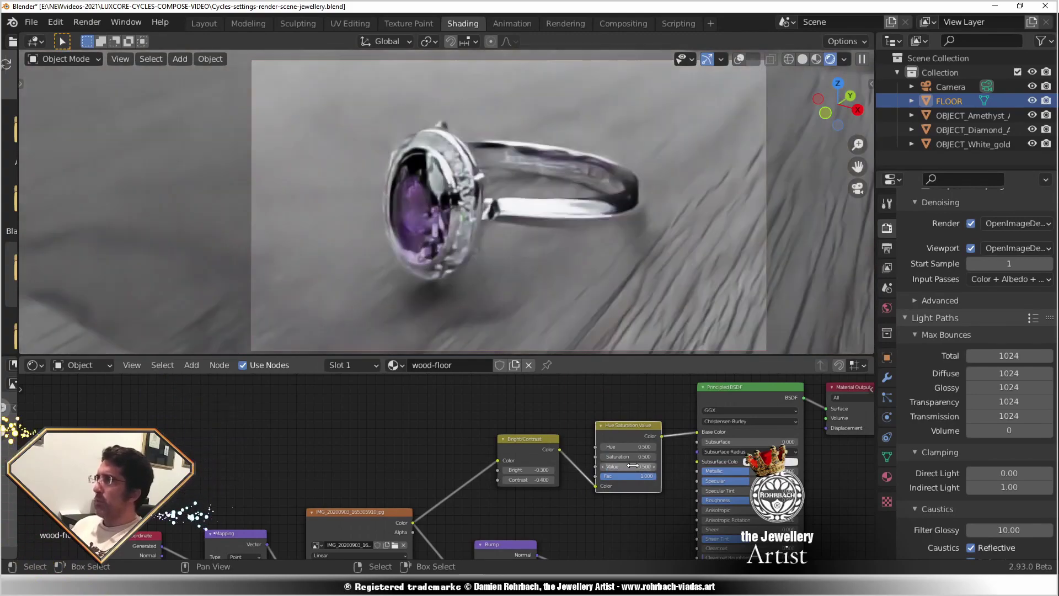
pyautogui.press('BackSpace')
pyautogui.write('0.2')
pyautogui.press('Return')
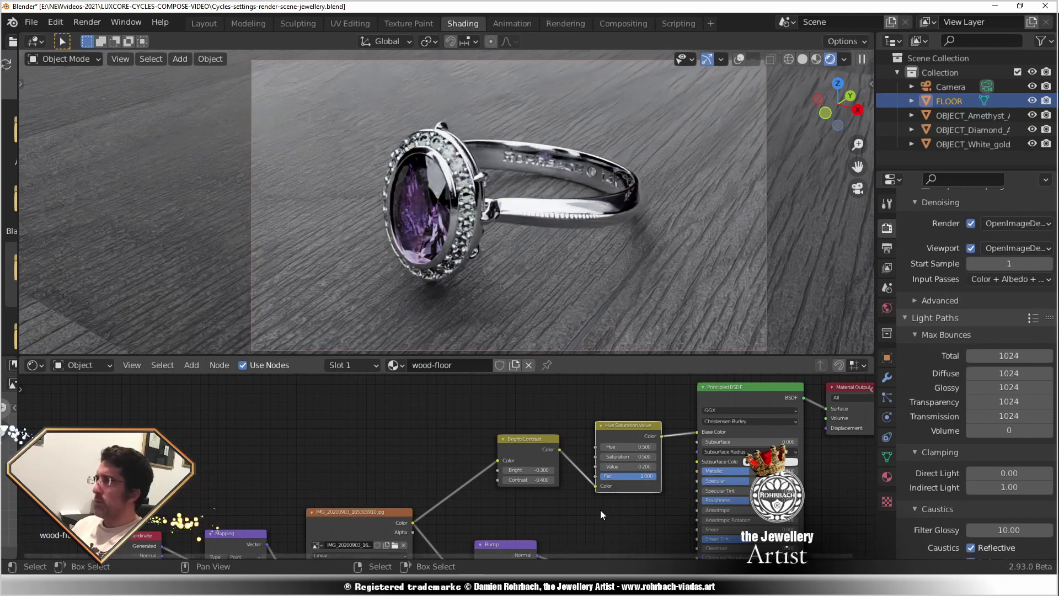
# Set the floor's Bump node strength to 0.32 and save the file.
pyautogui.keyDown('shift'); pyautogui.scroll(-5, 607, 520); pyautogui.keyUp('shift')
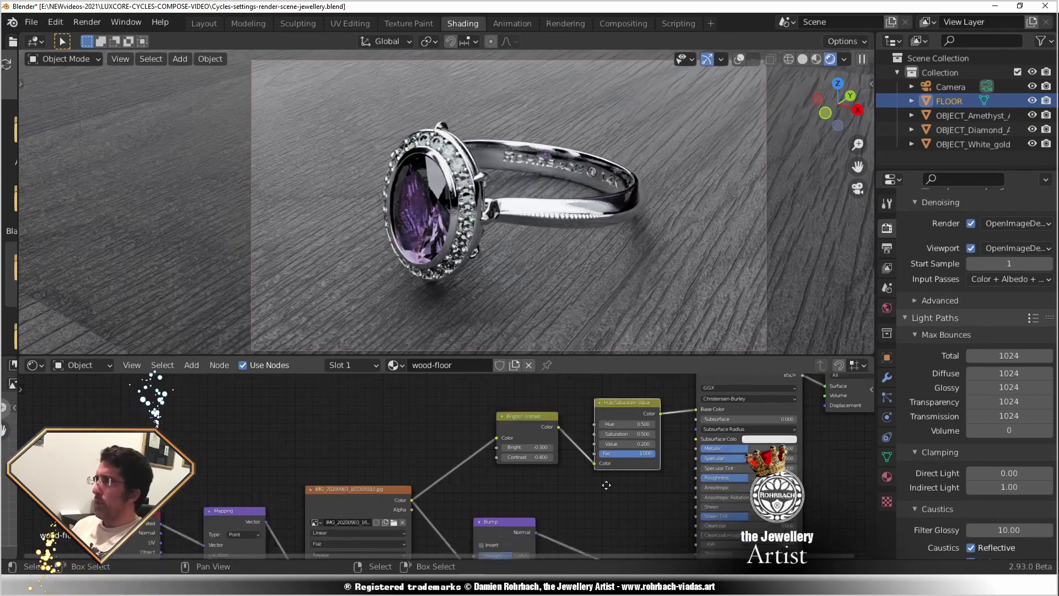
pyautogui.doubleClick(500, 472)
pyautogui.write('.32')
pyautogui.press('Return')
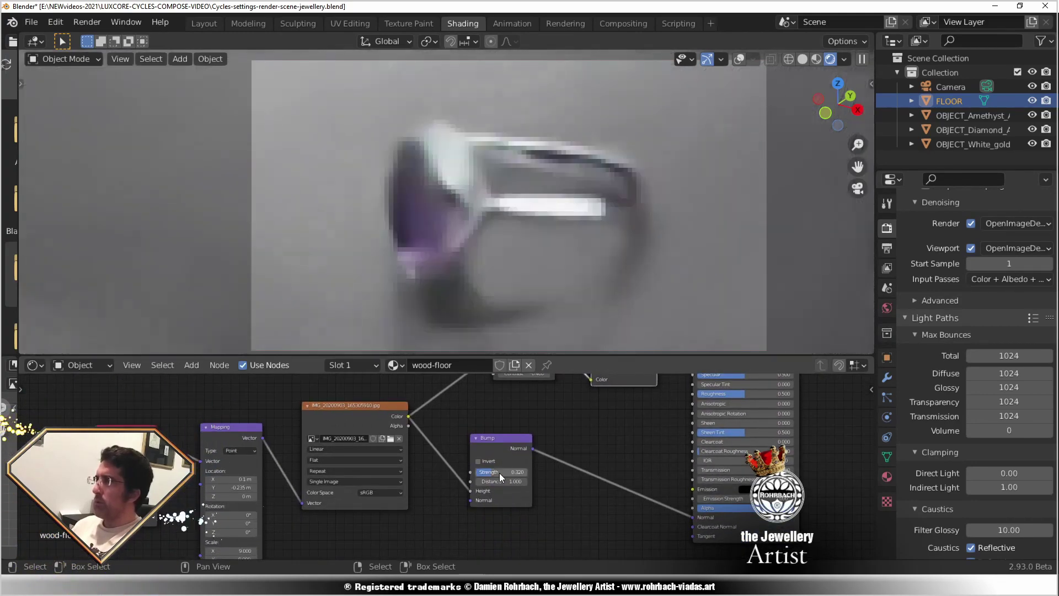
pyautogui.hotkey('ctrl', 's')
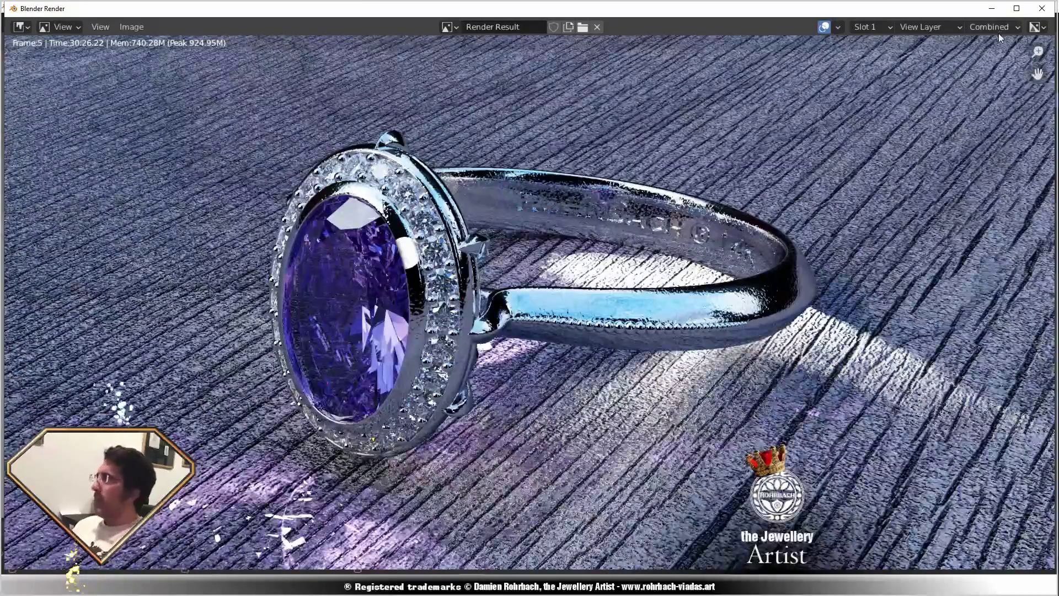
# Display the CAUSTIC pass of the LuxCore render and examine the light patterns on the floor up close.
pyautogui.click(992, 26)
pyautogui.click(988, 101)
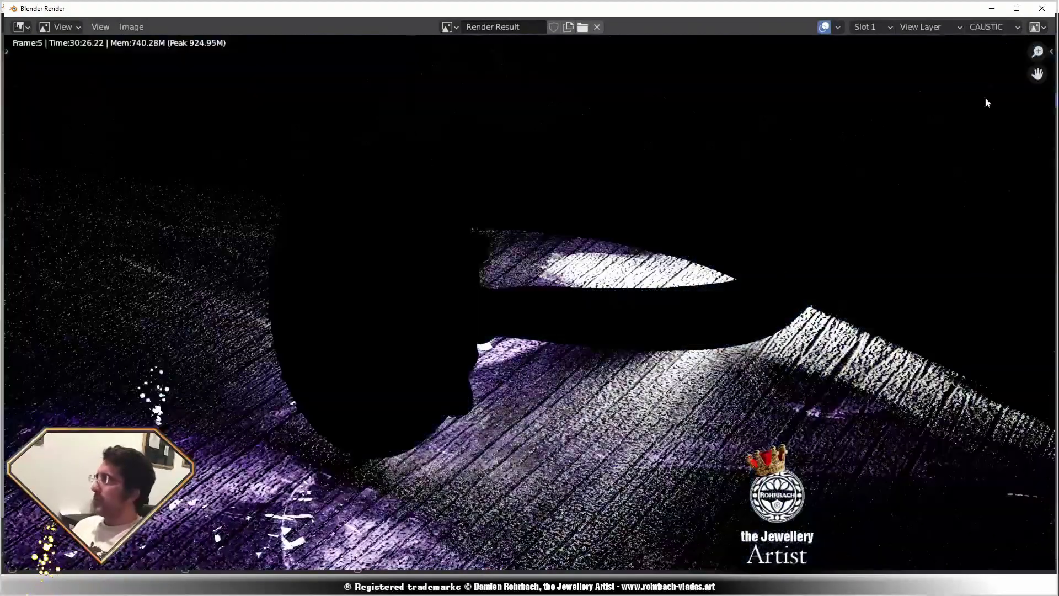
pyautogui.scroll(-3, 697, 346)
pyautogui.scroll(4, 698, 346)
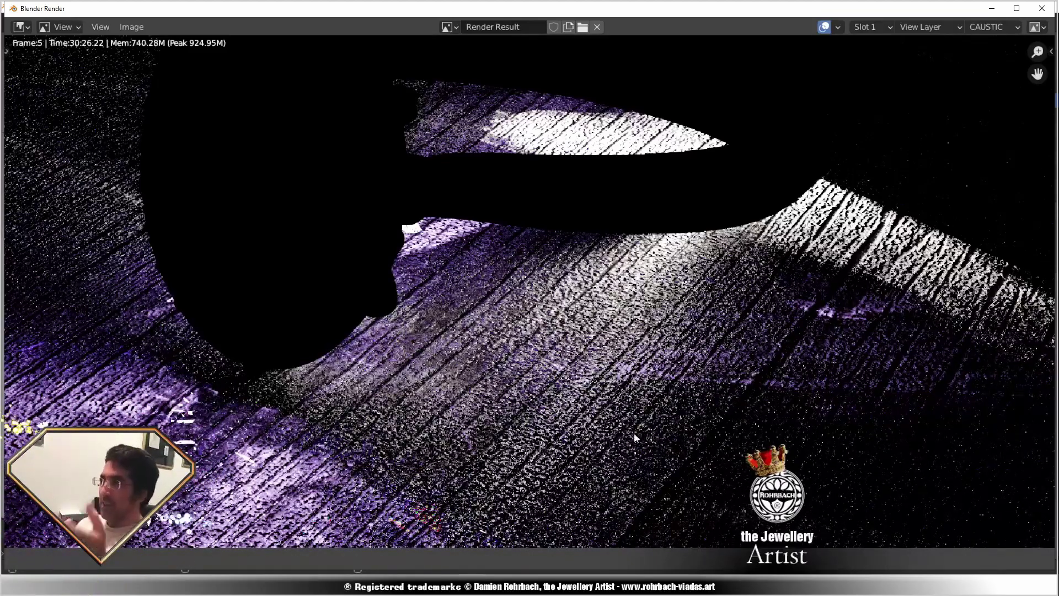
pyautogui.scroll(-2, 627, 452)
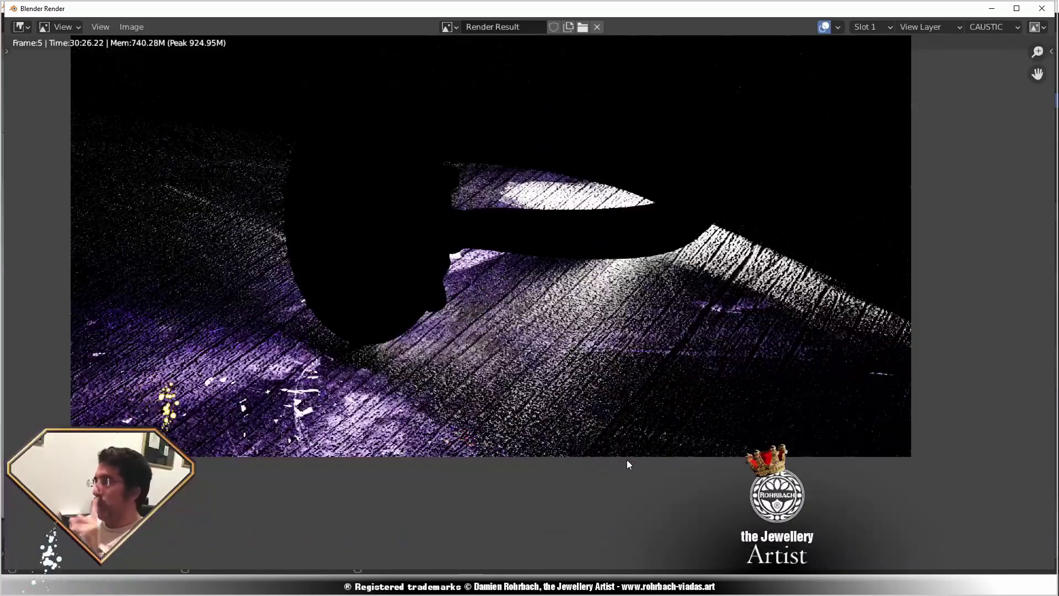
pyautogui.moveTo(552, 354); pyautogui.dragTo(529, 359, button='middle')
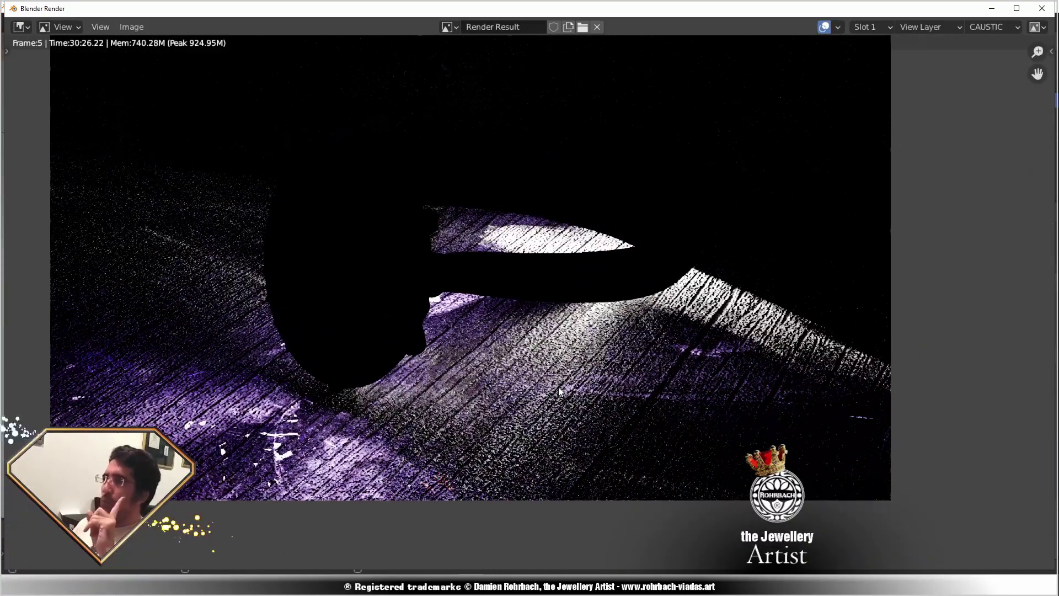
pyautogui.scroll(3, 558, 392)
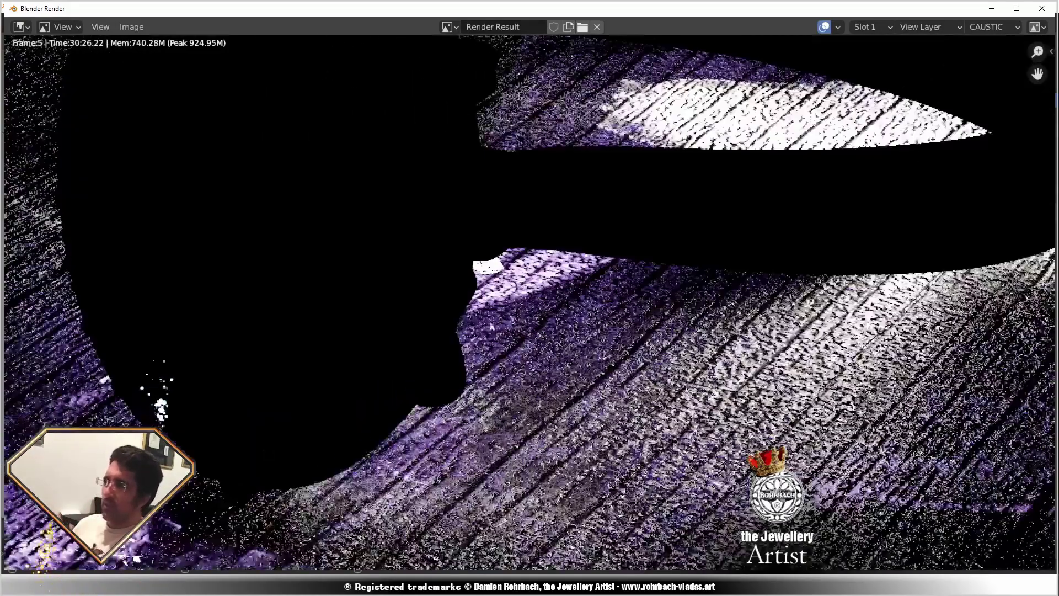
pyautogui.scroll(-2, 599, 429)
pyautogui.moveTo(603, 441); pyautogui.dragTo(551, 511, button='middle')
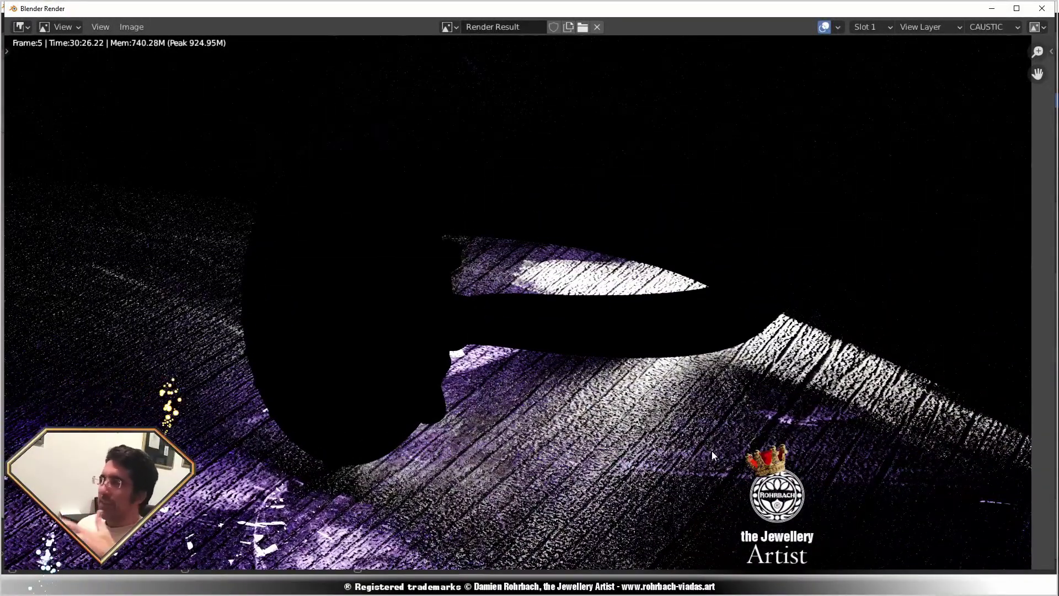
pyautogui.keyDown('shift'); pyautogui.scroll(-3, 651, 463); pyautogui.keyUp('shift')
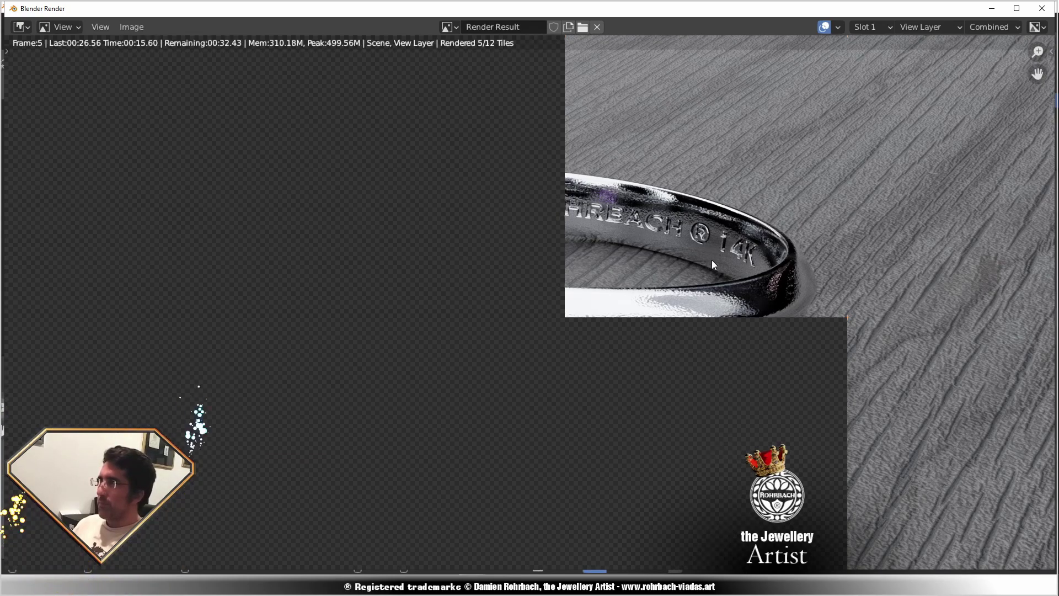
# Examine the Cycles render of the ring, checking the halo stones, amethyst and engraved band up close.
pyautogui.scroll(-1, 707, 345)
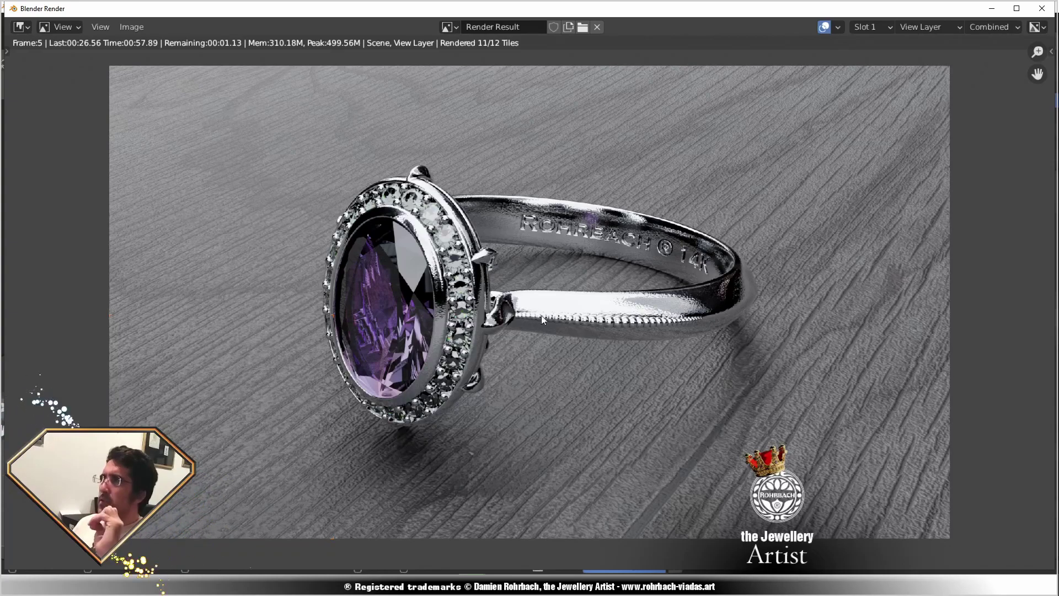
pyautogui.scroll(4, 773, 359)
pyautogui.scroll(-4, 547, 291)
pyautogui.scroll(5, 491, 272)
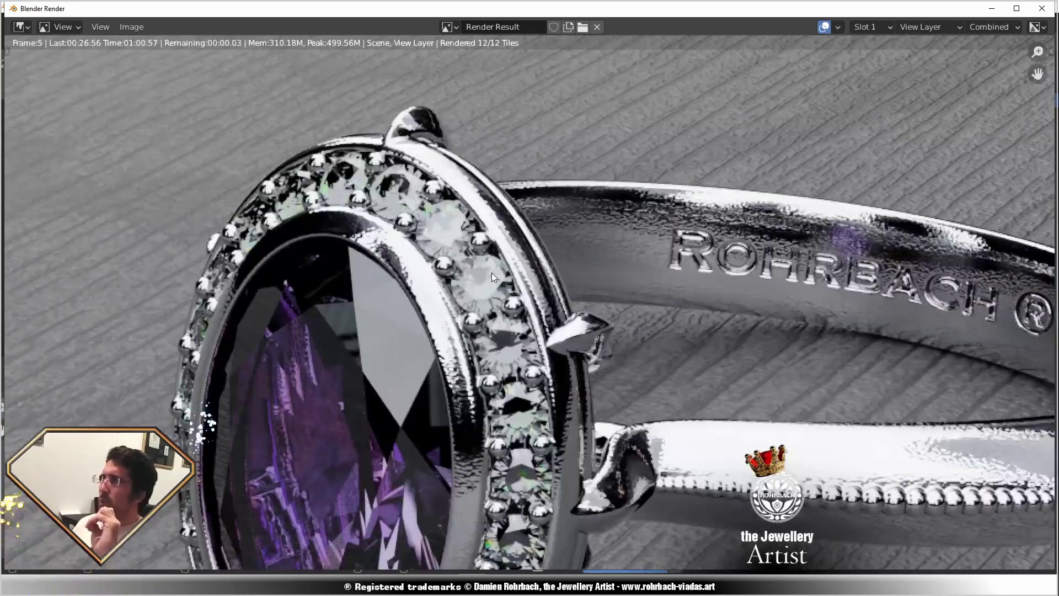
pyautogui.scroll(-5, 492, 272)
pyautogui.scroll(2, 482, 385)
pyautogui.scroll(-2, 461, 395)
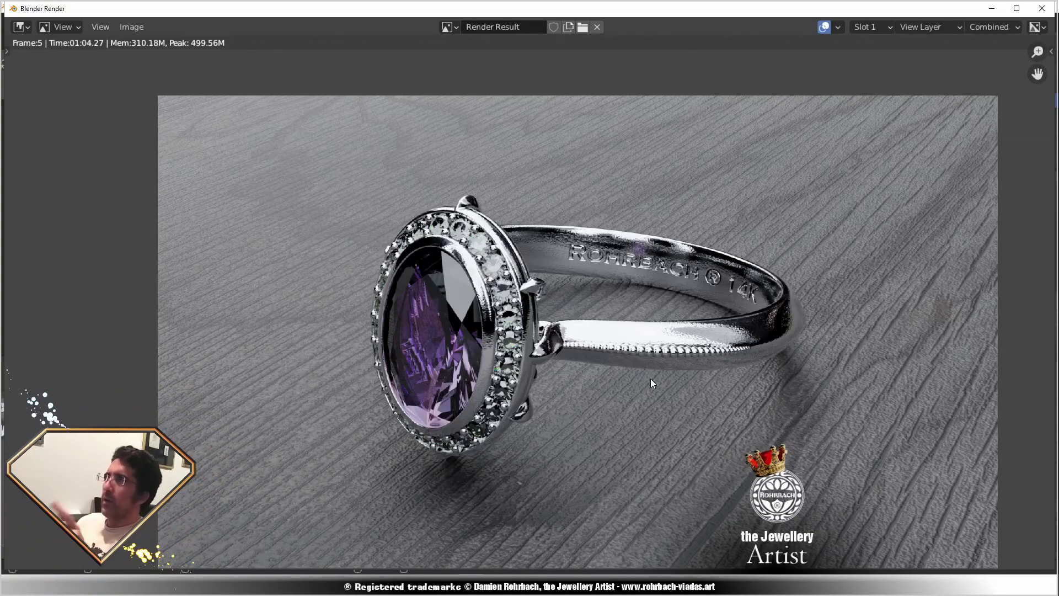
# Save the Cycles render as CYCLES-base-render.png in the LUXCORE-CYCLES-COMPOSE-VIDEO folder and close the render window.
pyautogui.click(132, 27)
pyautogui.click(152, 113)
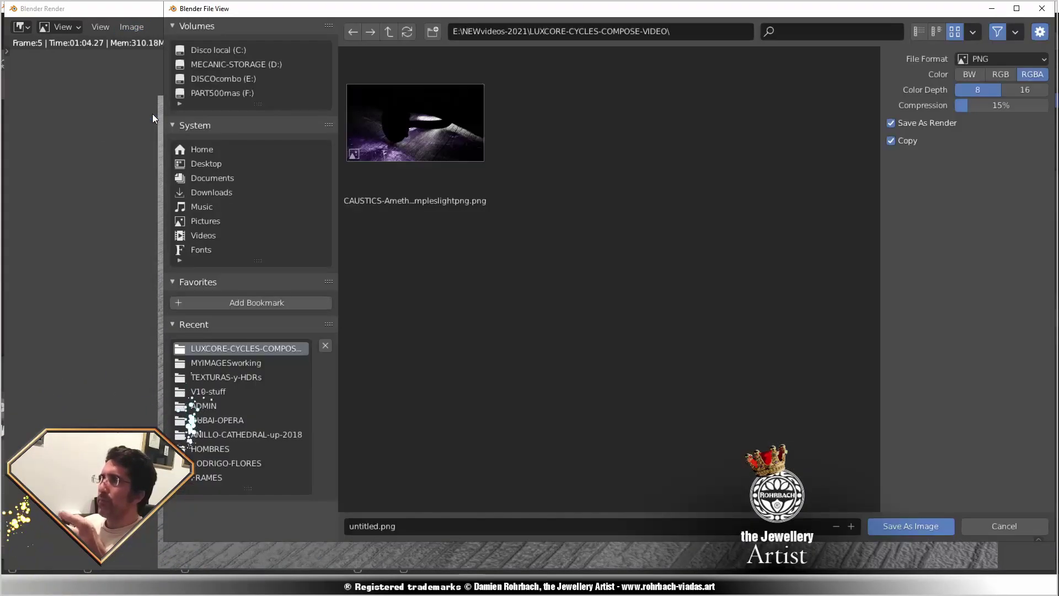
pyautogui.click(395, 525)
pyautogui.write('CYCLES-base-render')
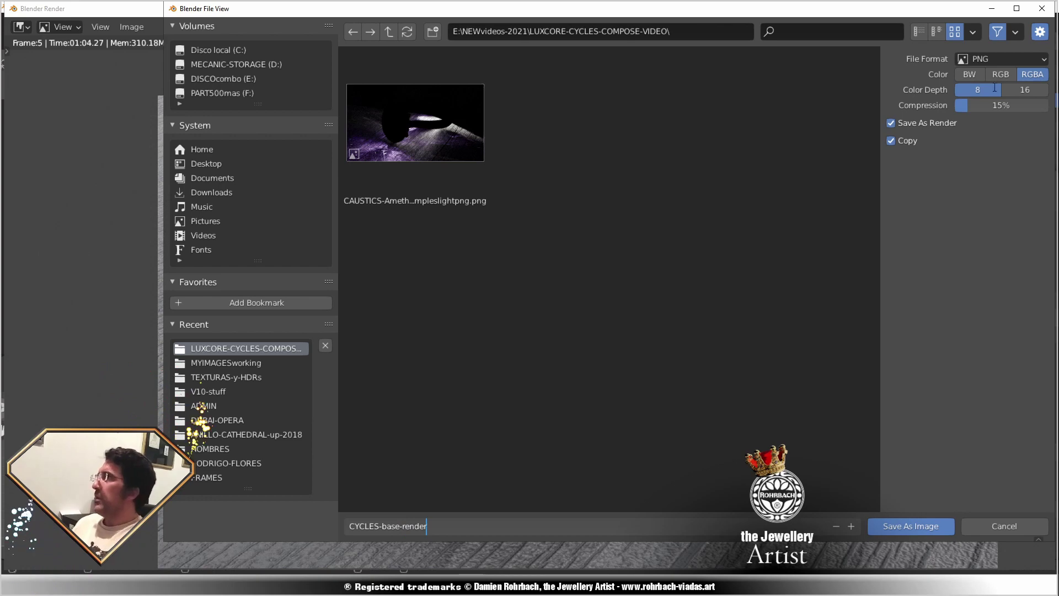
pyautogui.press('Return')
pyautogui.click(910, 525)
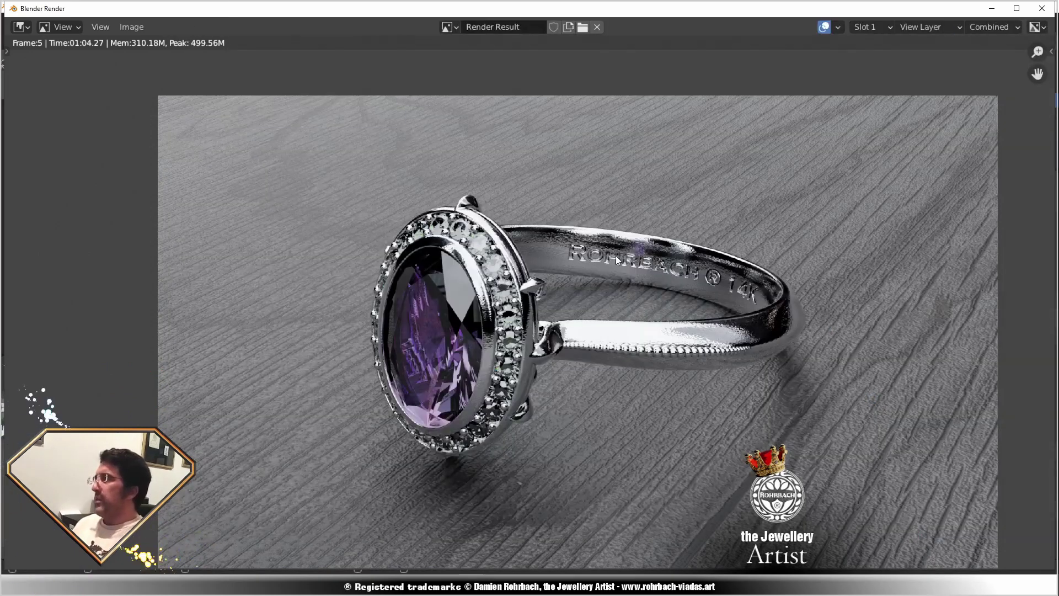
pyautogui.press('Escape')
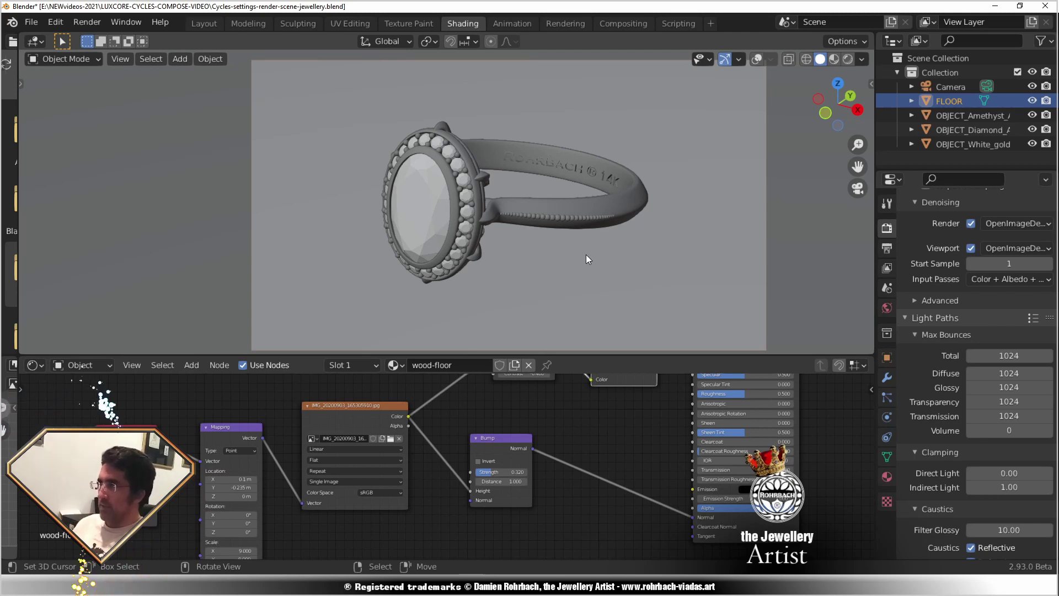
# Open the Compositing workspace, enable nodes and spread the Render Layers and Composite nodes apart.
pyautogui.click(624, 23)
pyautogui.click(156, 41)
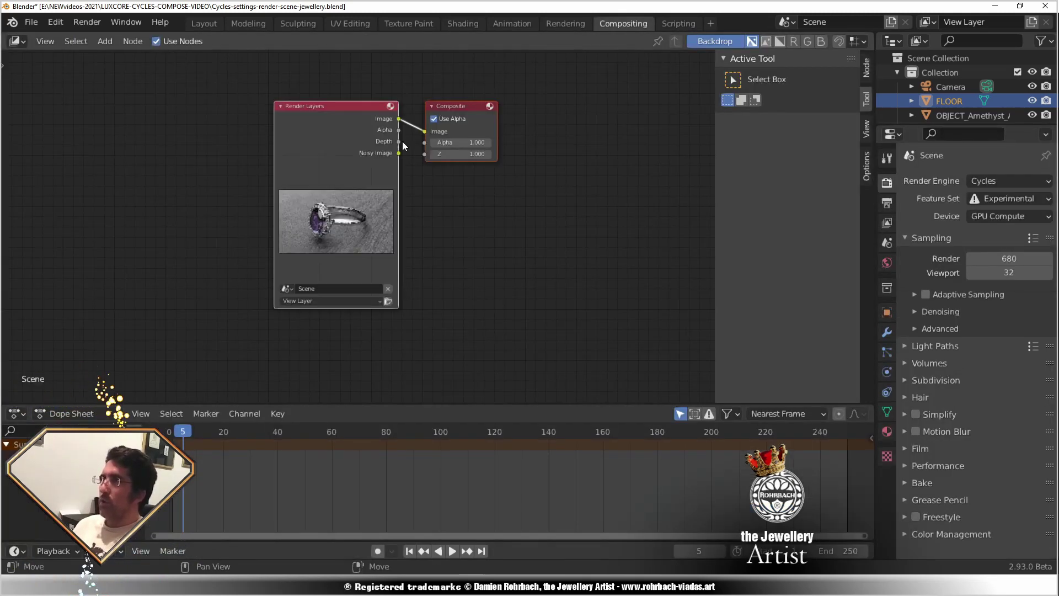
pyautogui.moveTo(474, 105); pyautogui.dragTo(622, 109)
pyautogui.moveTo(367, 125); pyautogui.dragTo(271, 116)
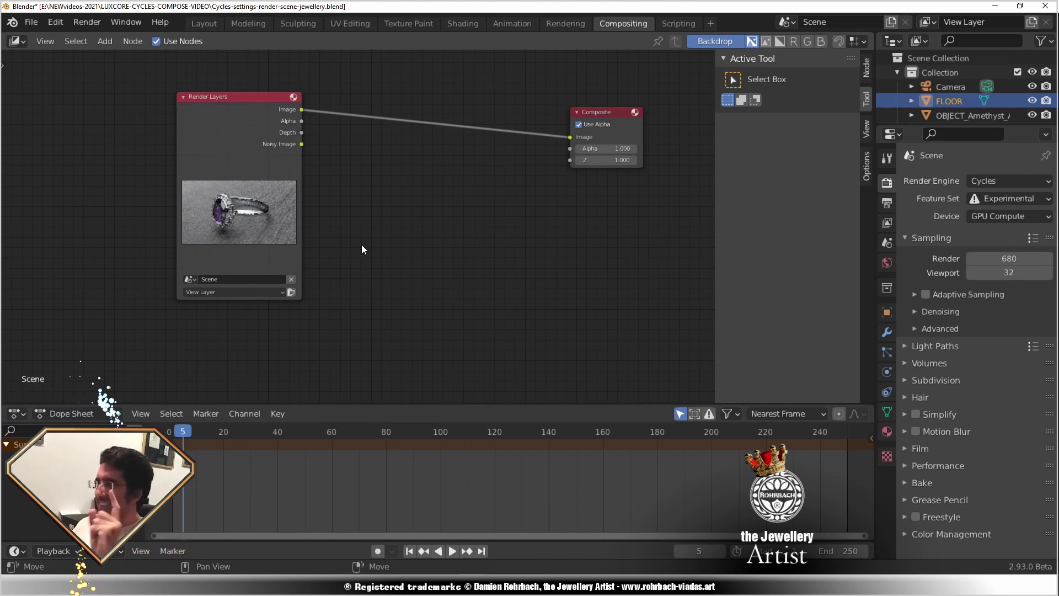
# Add an Image node below the render link and load the saved CAUSTICS-Amethyst PNG into it.
pyautogui.click(104, 41)
pyautogui.moveTo(113, 76)
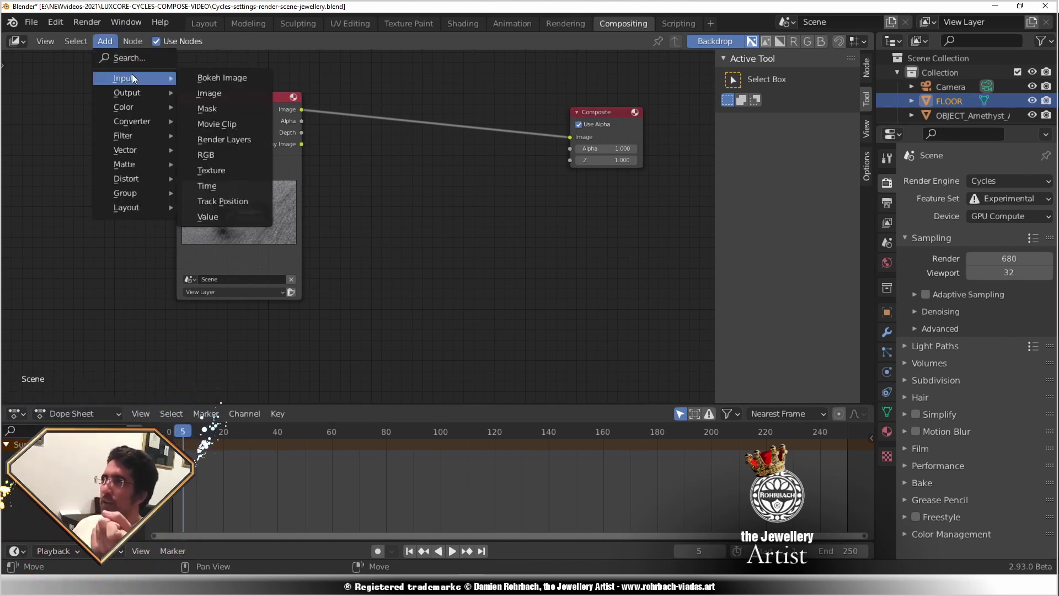
pyautogui.click(210, 97)
pyautogui.click(362, 226)
pyautogui.click(424, 338)
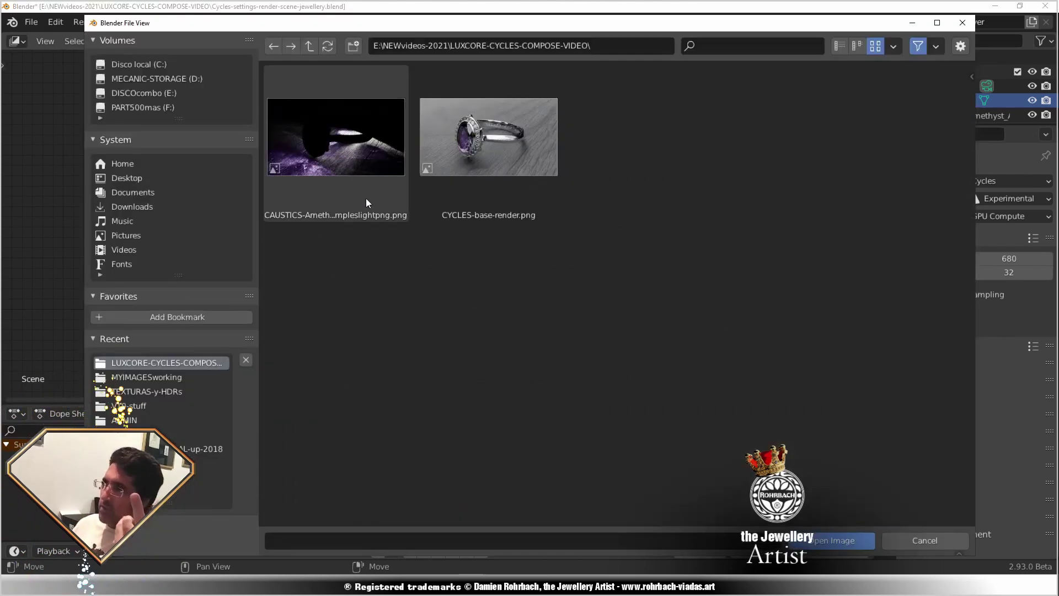
pyautogui.press('Escape')
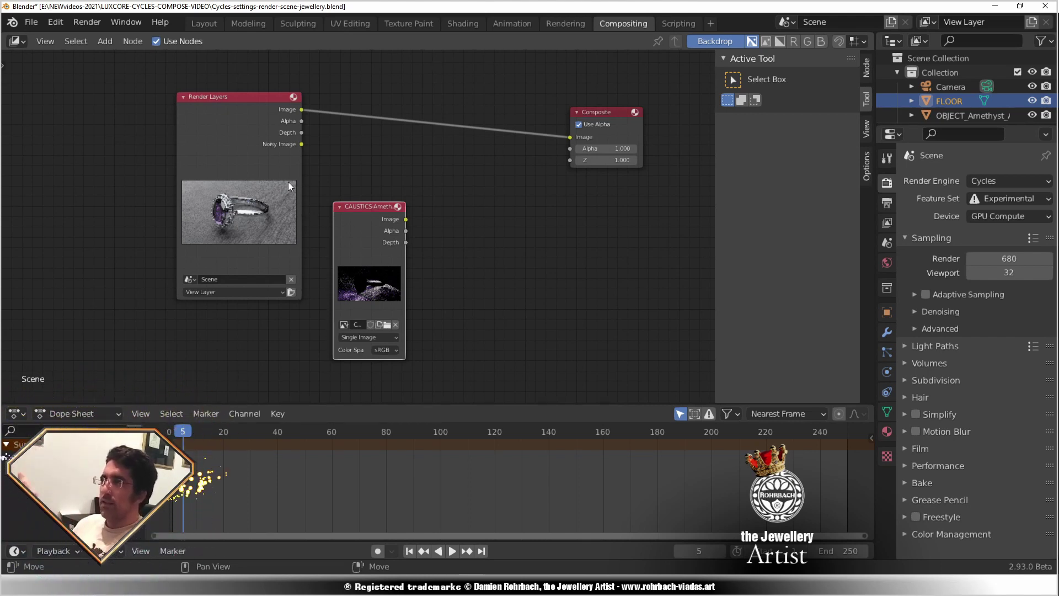
# Add a Mix node between the image nodes and the Composite node and set its blending mode to Add.
pyautogui.click(105, 42)
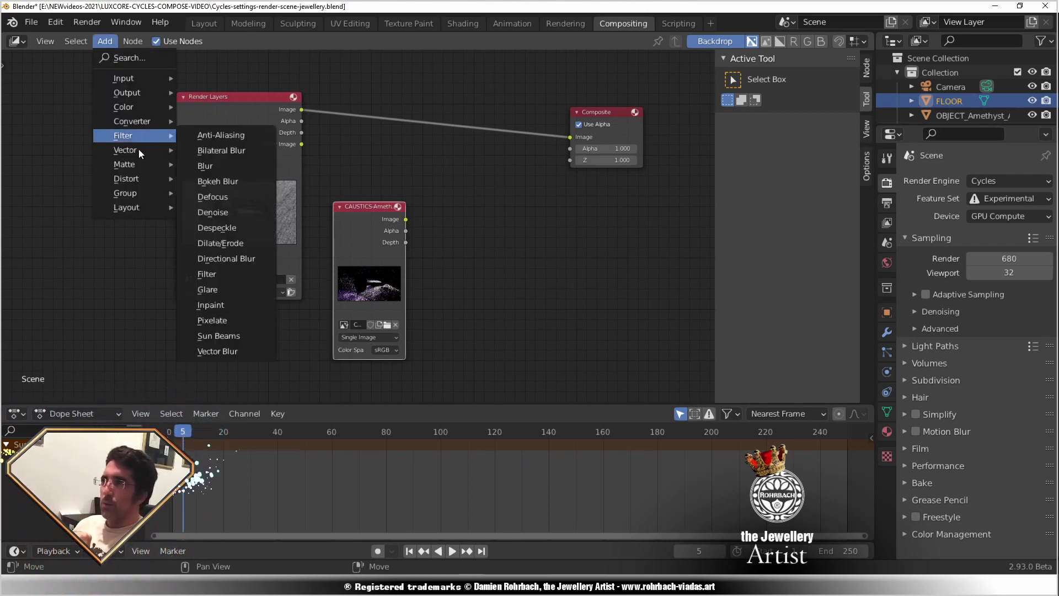
pyautogui.moveTo(132, 121)
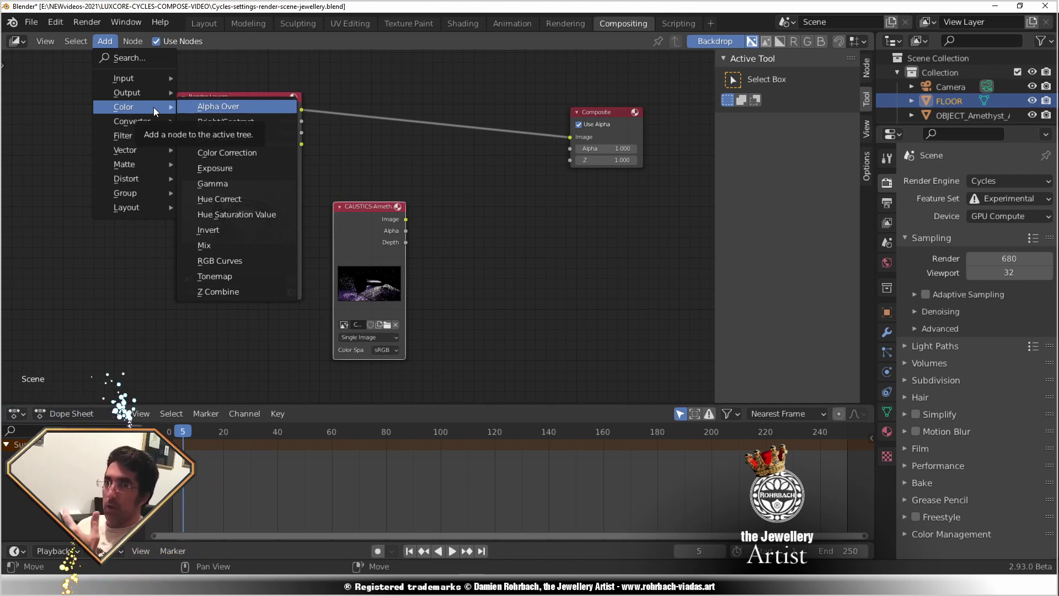
pyautogui.click(204, 244)
pyautogui.click(457, 182)
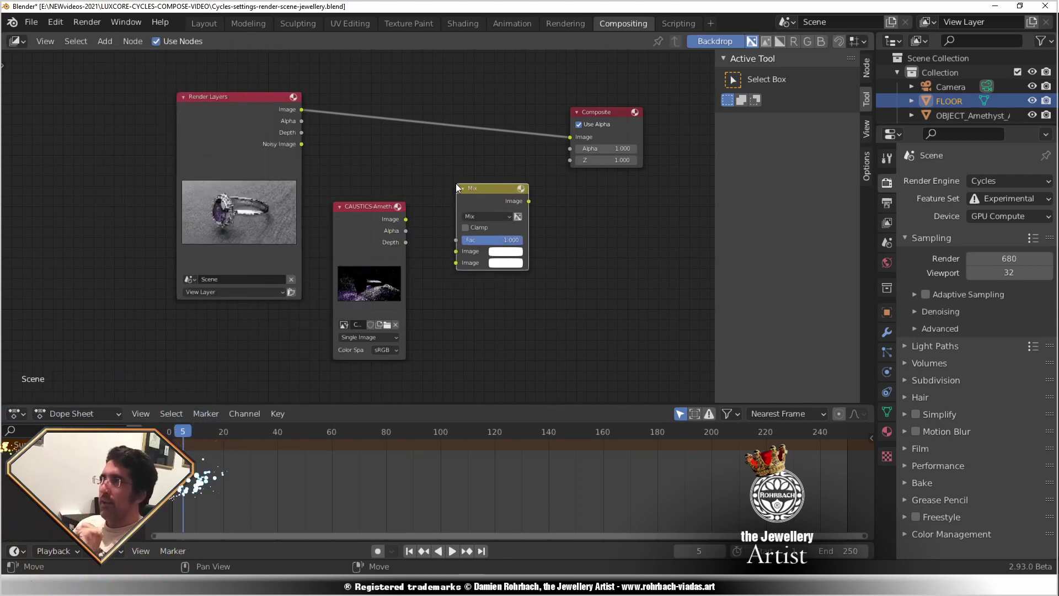
pyautogui.click(508, 217)
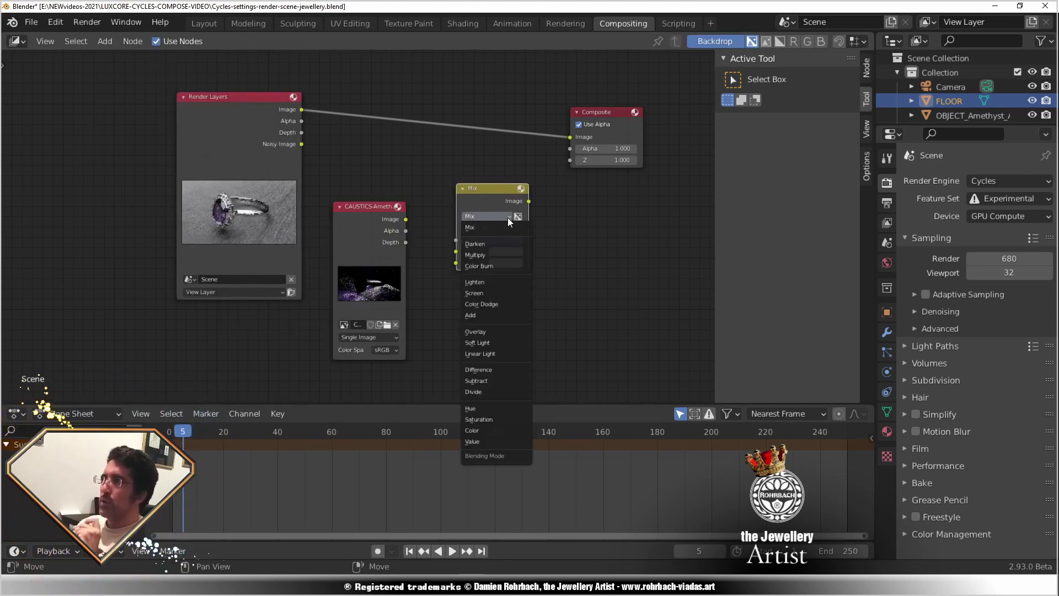
pyautogui.click(503, 317)
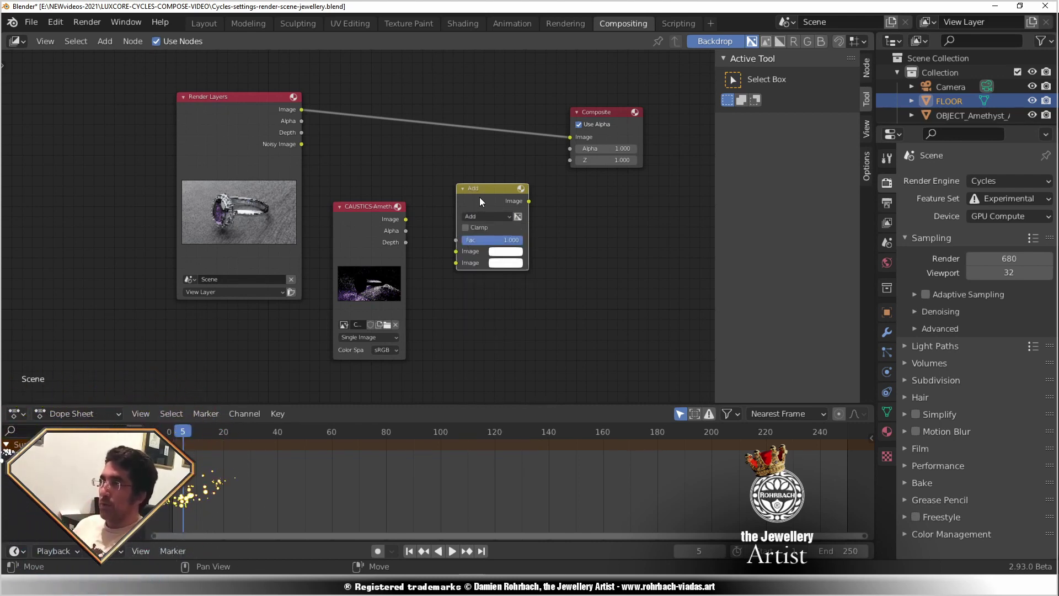
# Insert the Add node into the render-to-Composite link, connect the caustics image to its second Image input, and save the file.
pyautogui.moveTo(480, 196); pyautogui.dragTo(483, 121)
pyautogui.click(485, 140)
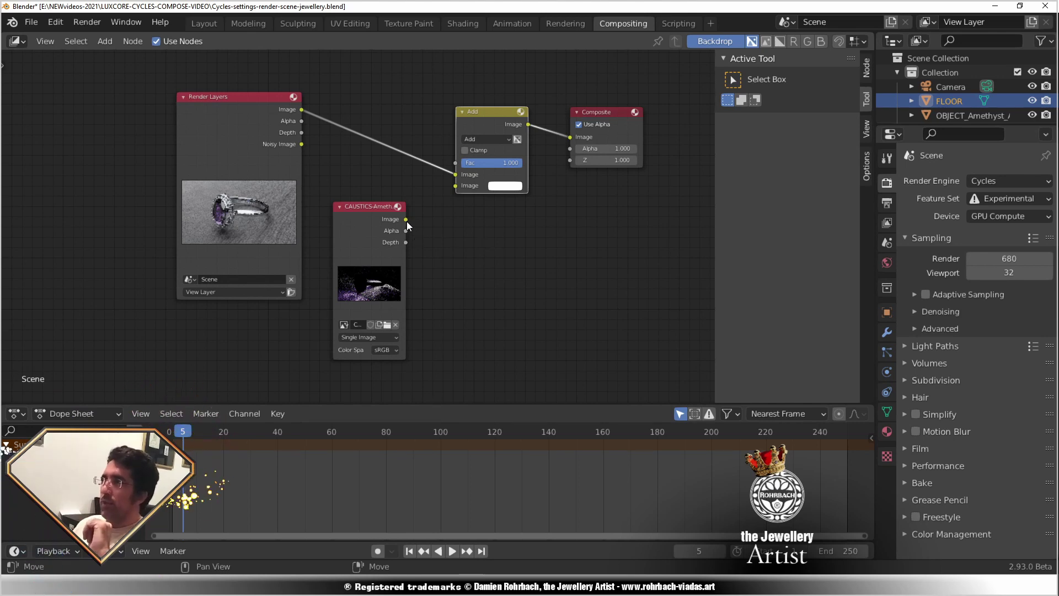
pyautogui.moveTo(406, 220); pyautogui.dragTo(456, 186)
pyautogui.hotkey('ctrl', 's')
# Add a Viewer node below the Composite node and feed it the Add node's image output to preview the composite.
pyautogui.moveTo(554, 293); pyautogui.dragTo(518, 297, button='middle')
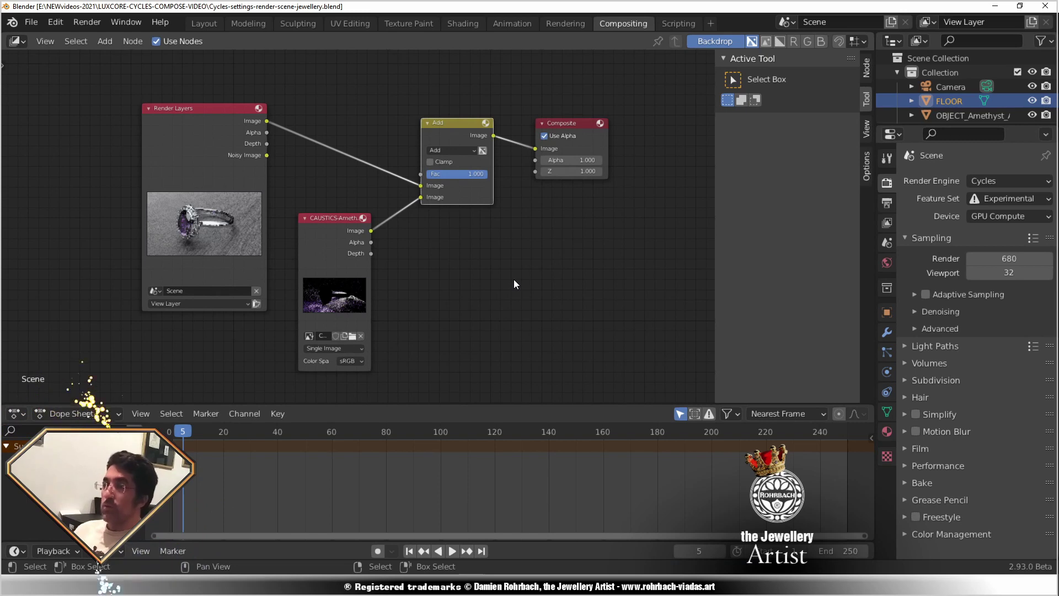
pyautogui.click(105, 40)
pyautogui.click(130, 61)
pyautogui.write('vc')
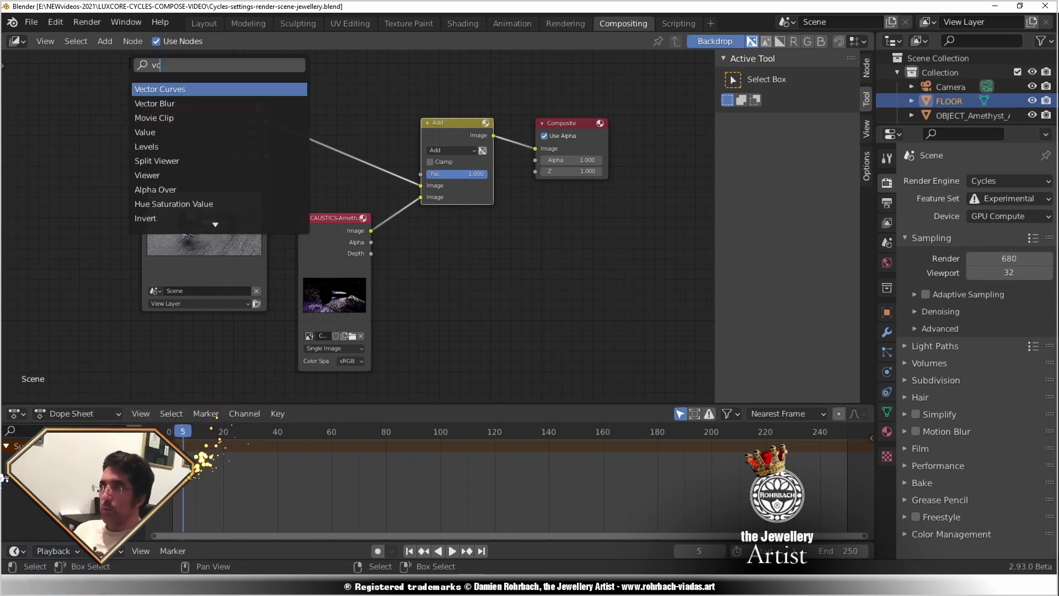
pyautogui.press('BackSpace')
pyautogui.write('iewer')
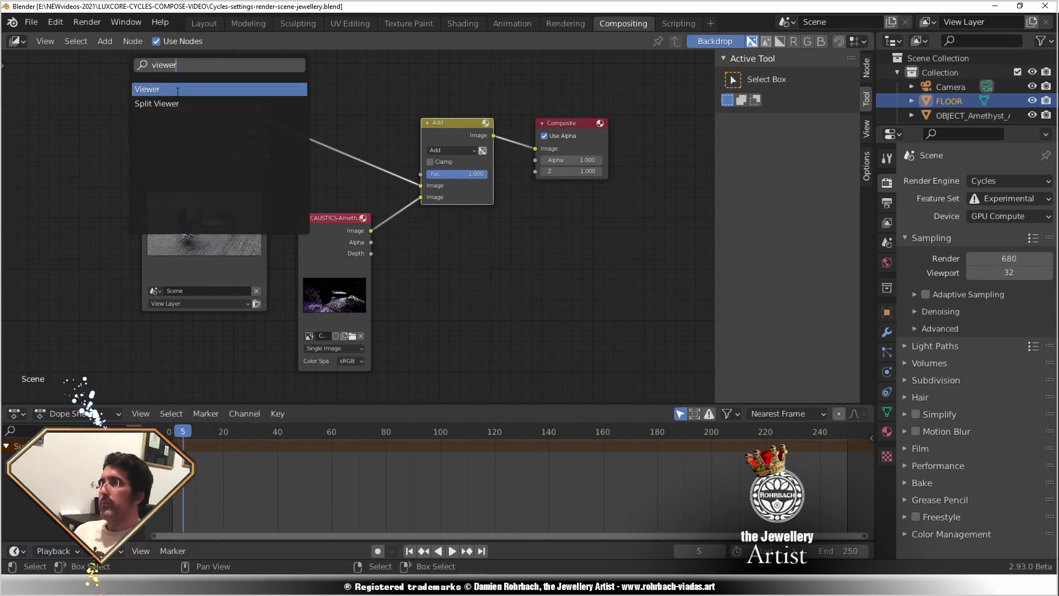
pyautogui.click(178, 89)
pyautogui.click(577, 249)
pyautogui.moveTo(493, 135); pyautogui.dragTo(536, 237)
pyautogui.scroll(-2, 495, 325)
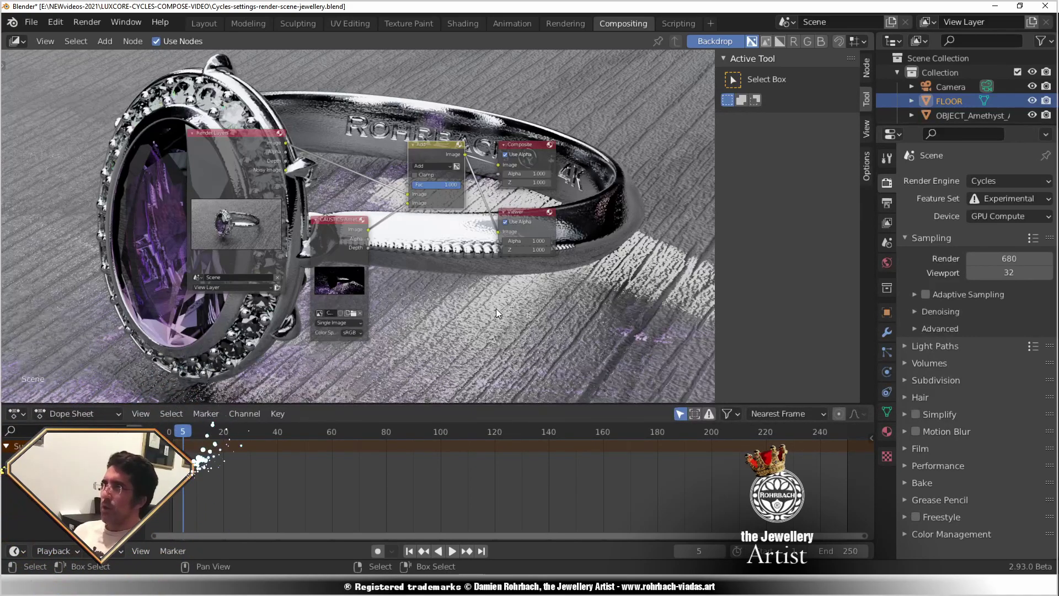
# Insert a Blur node between the caustics image and the Add node and set its filter type to Fast Gaussian.
pyautogui.hotkey('shift', 'a')
pyautogui.write('blur')
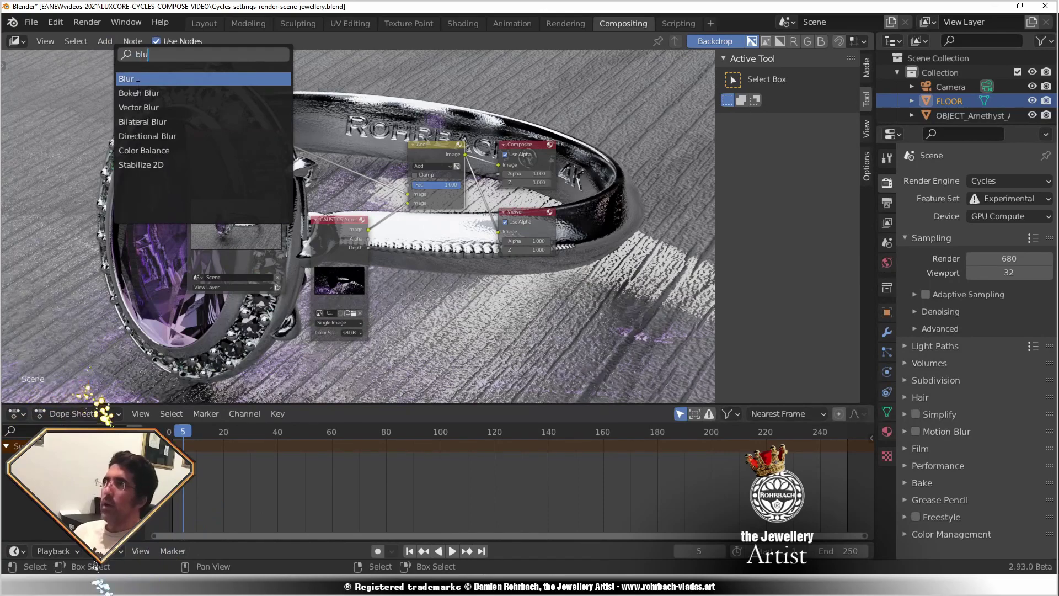
pyautogui.press('Return')
pyautogui.click(532, 303)
pyautogui.scroll(5, 440, 244)
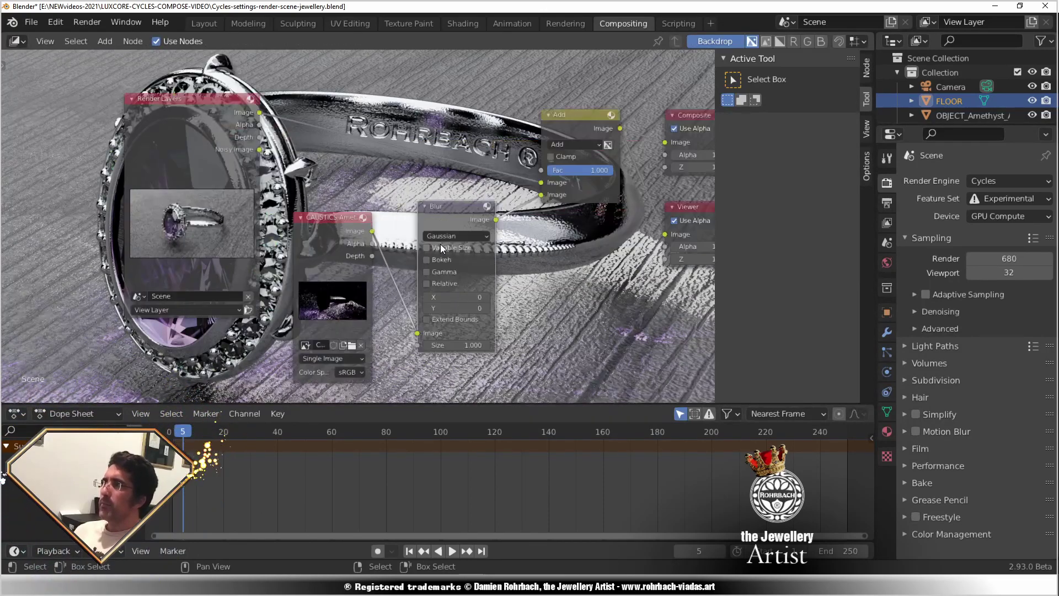
pyautogui.click(458, 238)
pyautogui.click(463, 329)
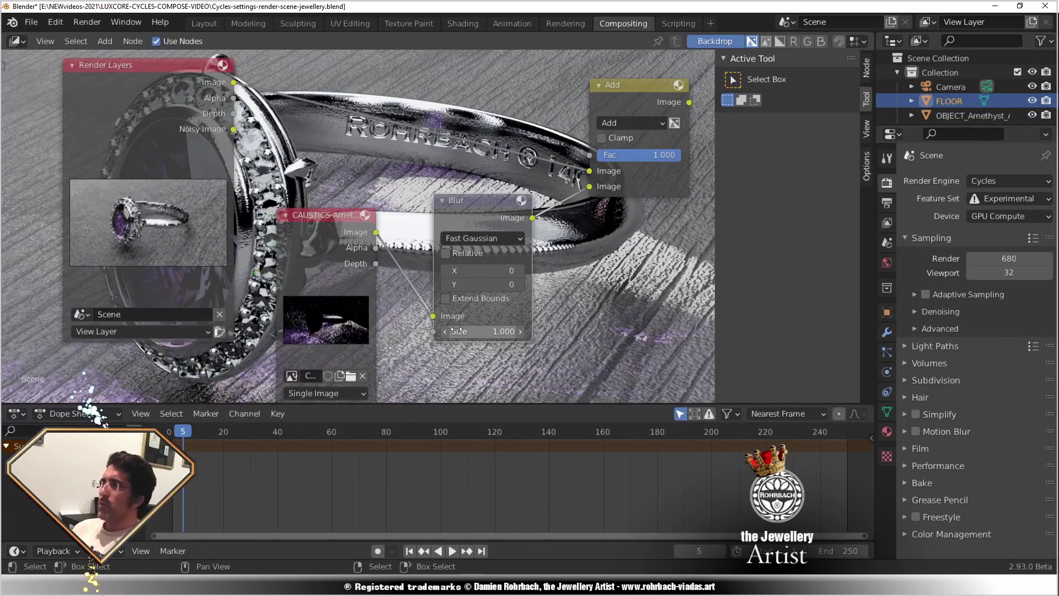
# Make the caustics Blur node relative and set both its X and Y blur to 0.5%.
pyautogui.click(461, 252)
pyautogui.moveTo(457, 302); pyautogui.dragTo(488, 319)
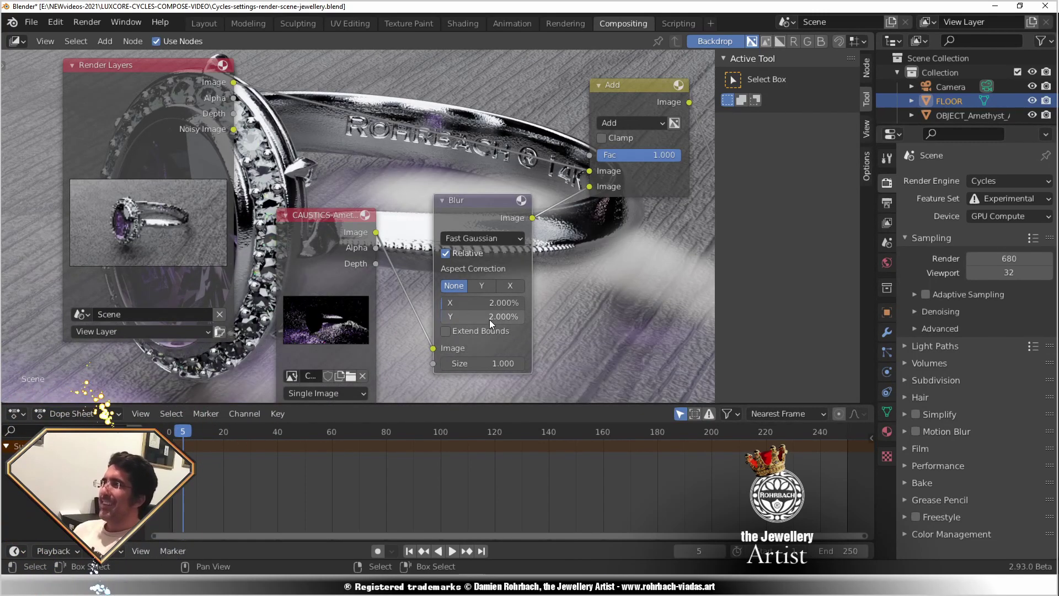
pyautogui.click(489, 317)
pyautogui.press('BackSpace')
pyautogui.write('0.5')
pyautogui.press('Return')
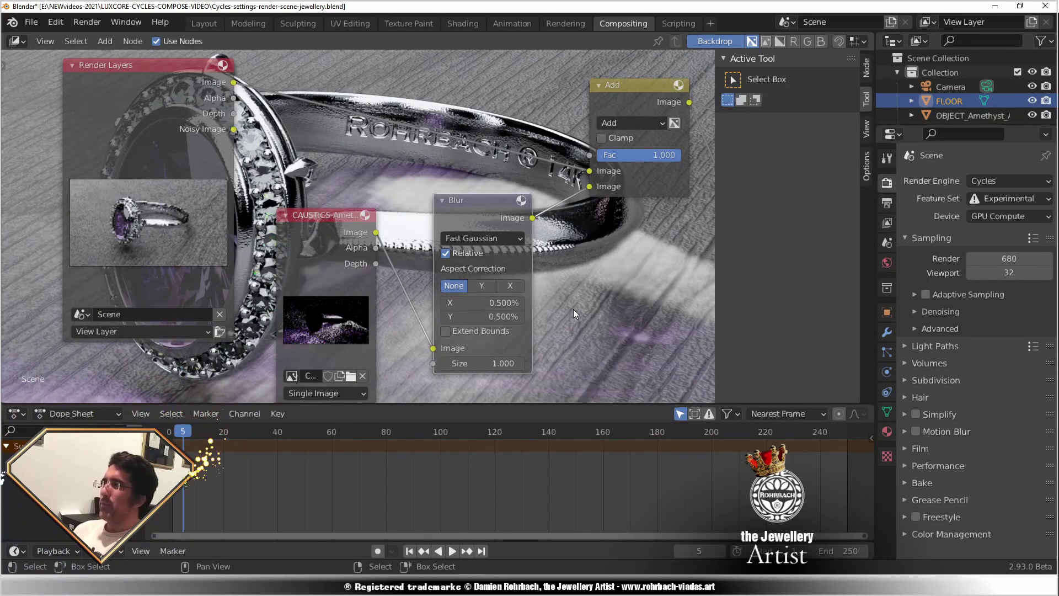
# Try the Add node at factor 0.200 with Mix blending, and change its blend mode to Color Dodge at factor 1.000.
pyautogui.scroll(-2, 583, 307)
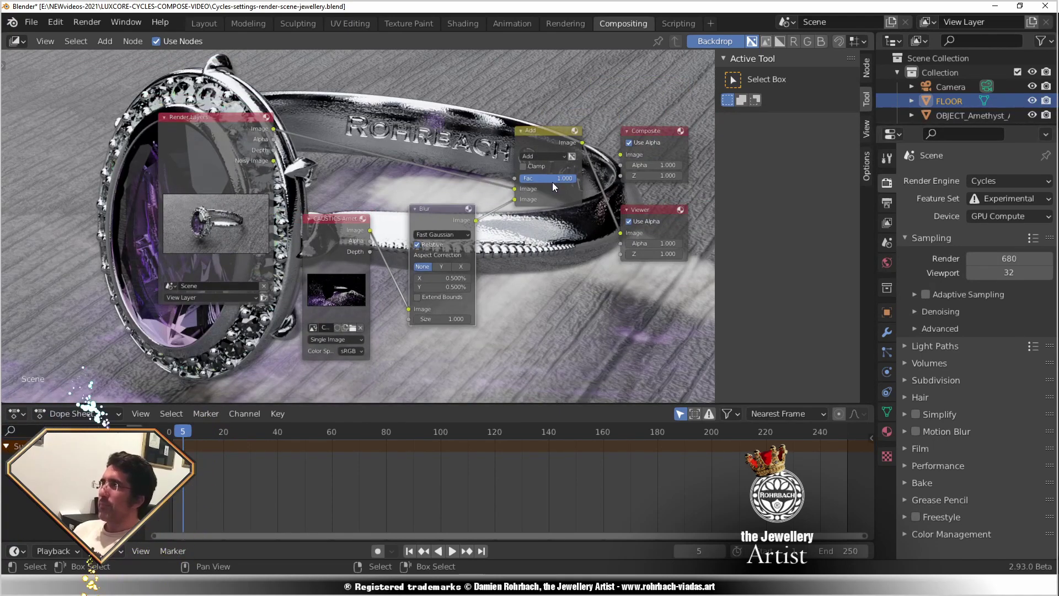
pyautogui.moveTo(552, 182); pyautogui.dragTo(547, 181)
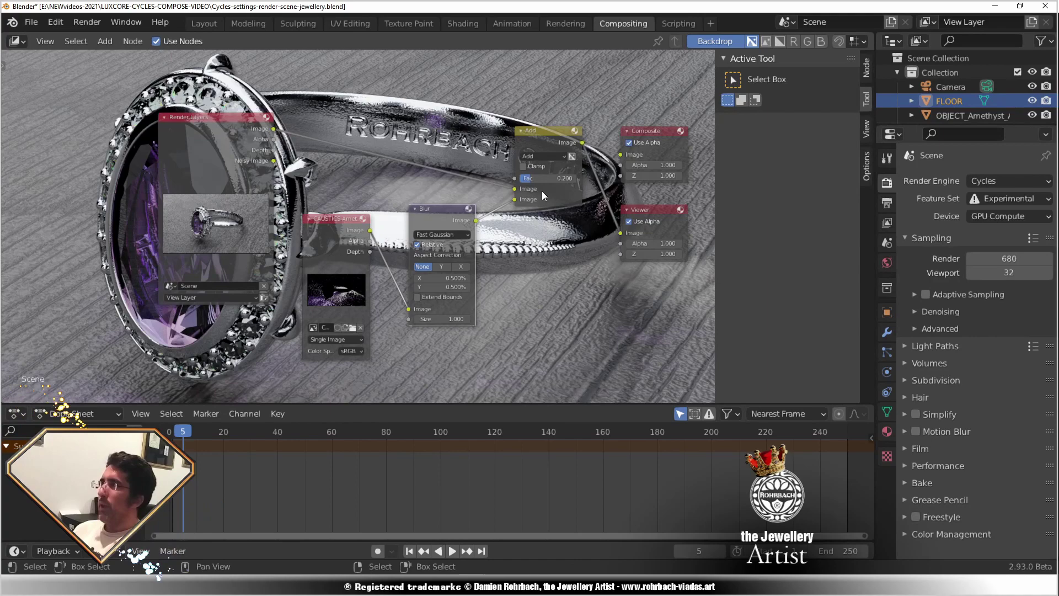
pyautogui.click(558, 155)
pyautogui.click(558, 162)
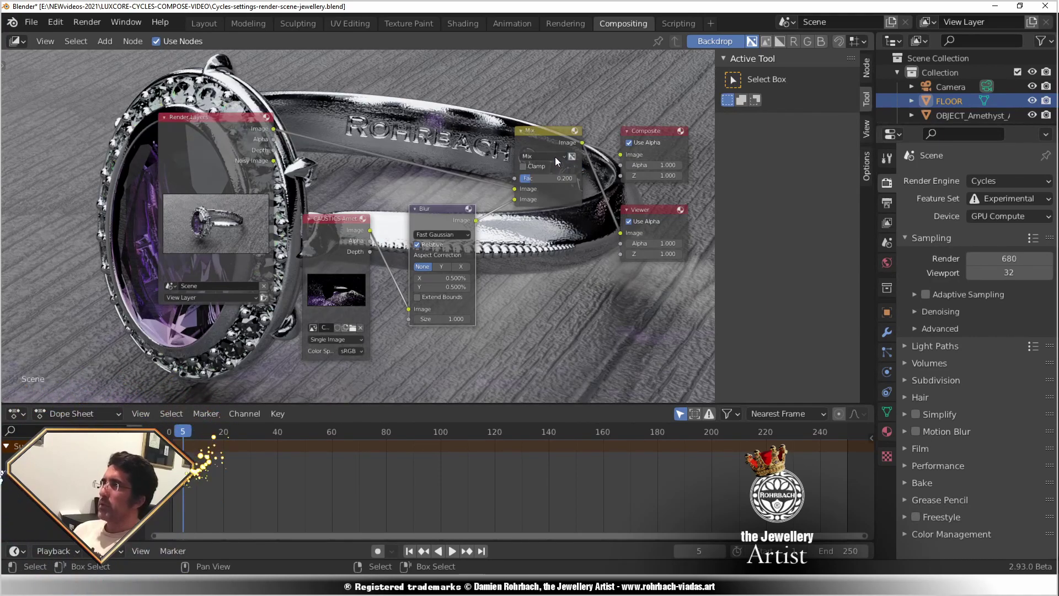
pyautogui.click(554, 156)
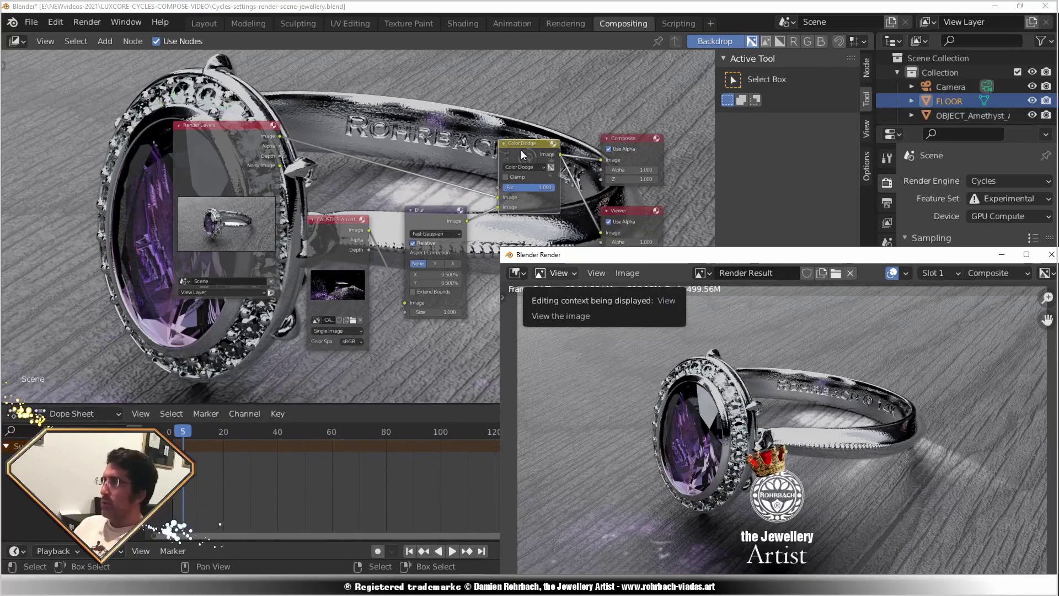
pyautogui.moveTo(780, 257); pyautogui.dragTo(637, 122)
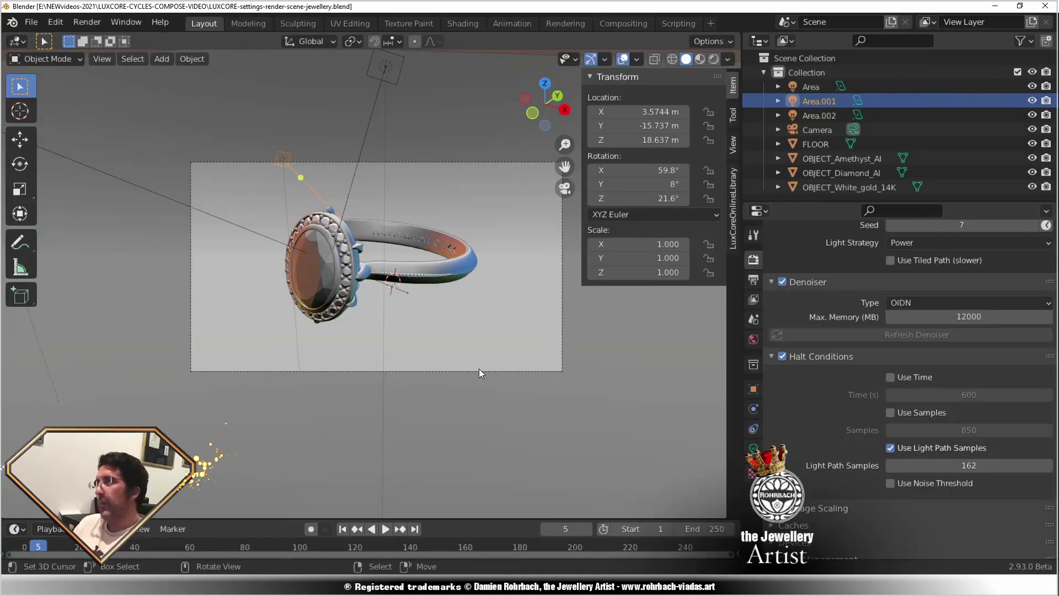
# Display the LuxCore ring scene in rendered shading and turn off Light Tracing.
pyautogui.scroll(3, 395, 198)
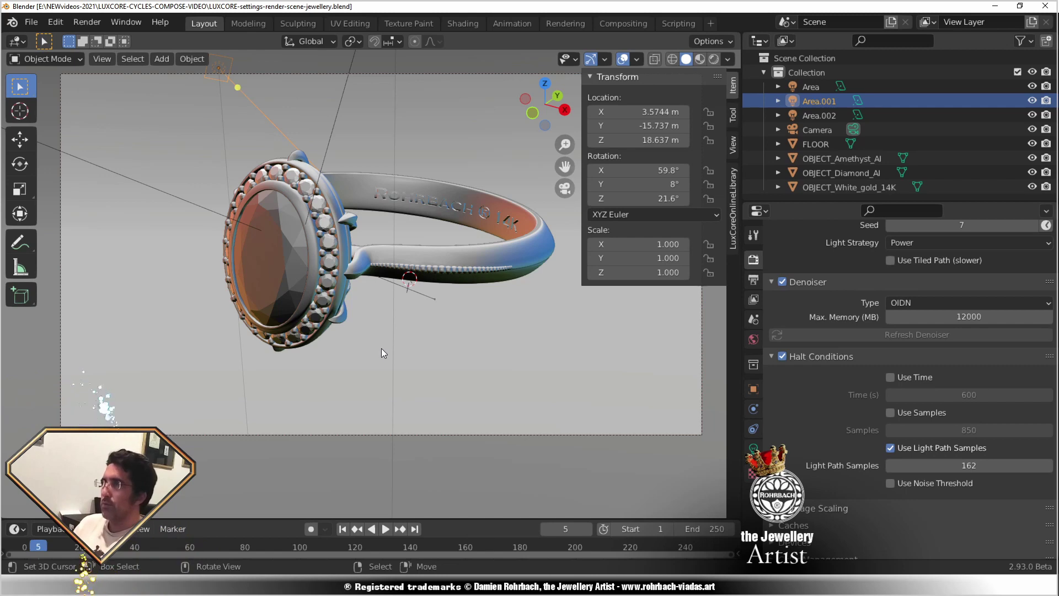
pyautogui.click(714, 59)
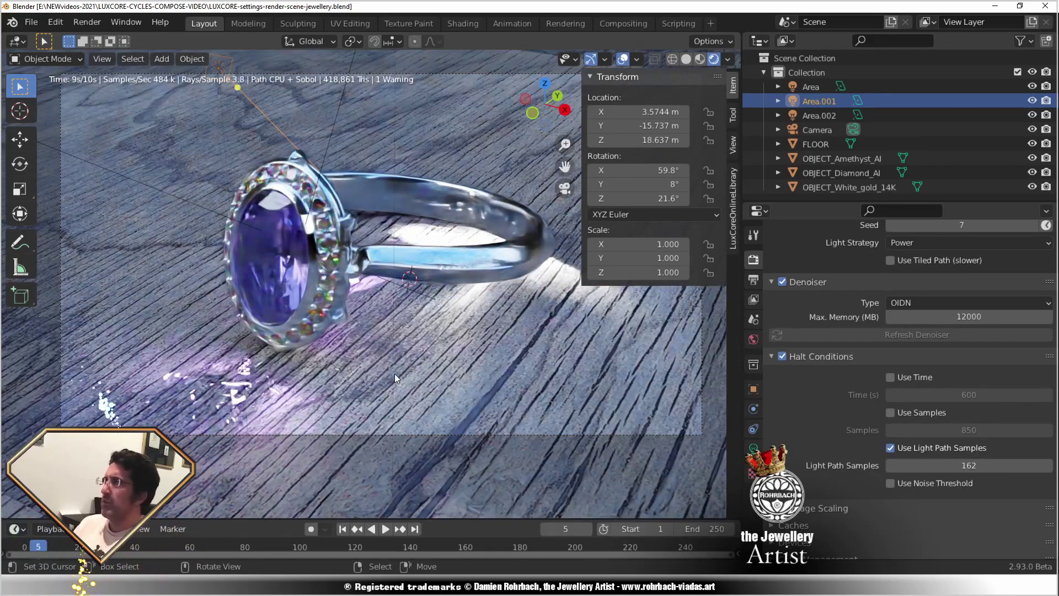
pyautogui.scroll(10, 825, 326)
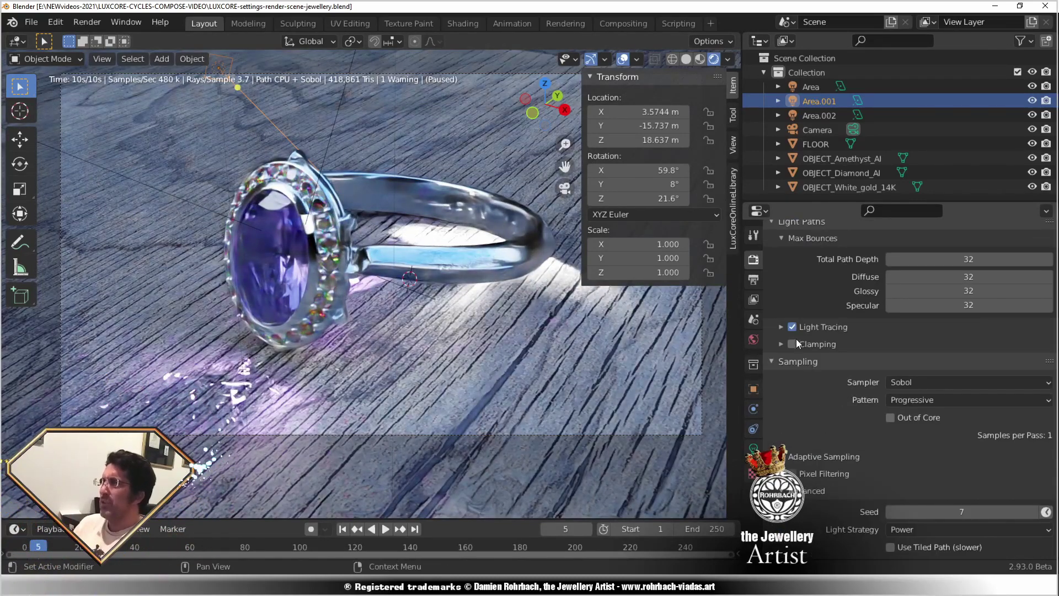
pyautogui.click(792, 327)
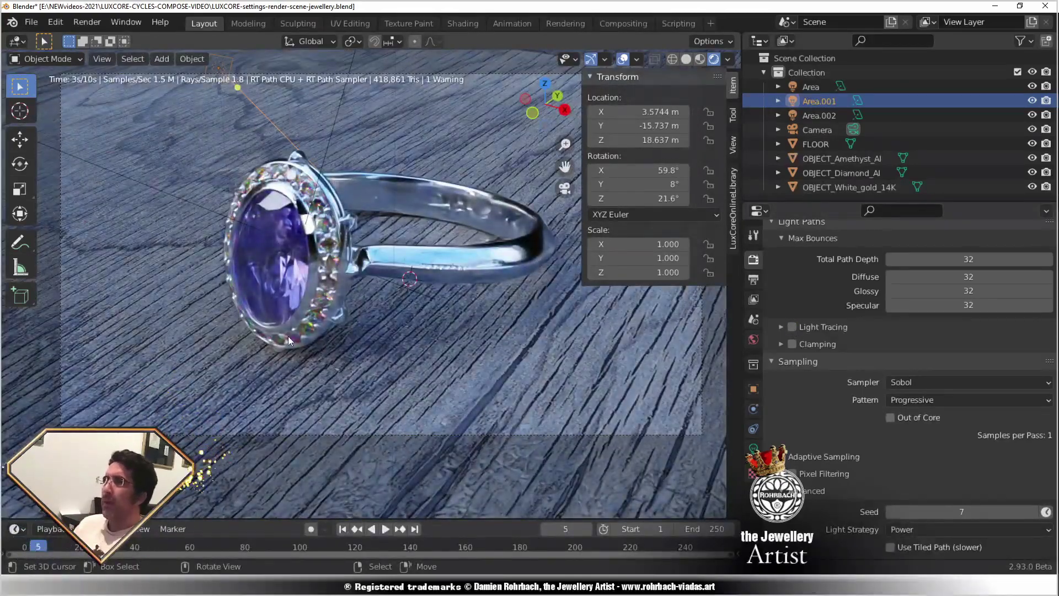
# Hide the viewport sidebar for a close view of the stones and save the LuxCore scene file.
pyautogui.scroll(5, 288, 336)
pyautogui.press('n')
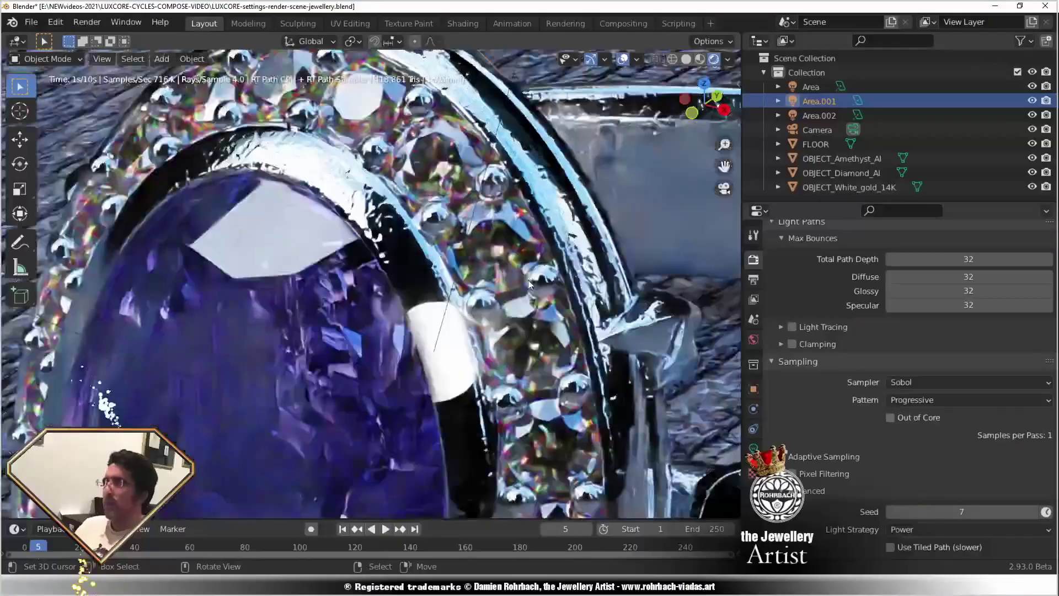
pyautogui.hotkey('ctrl', 's')
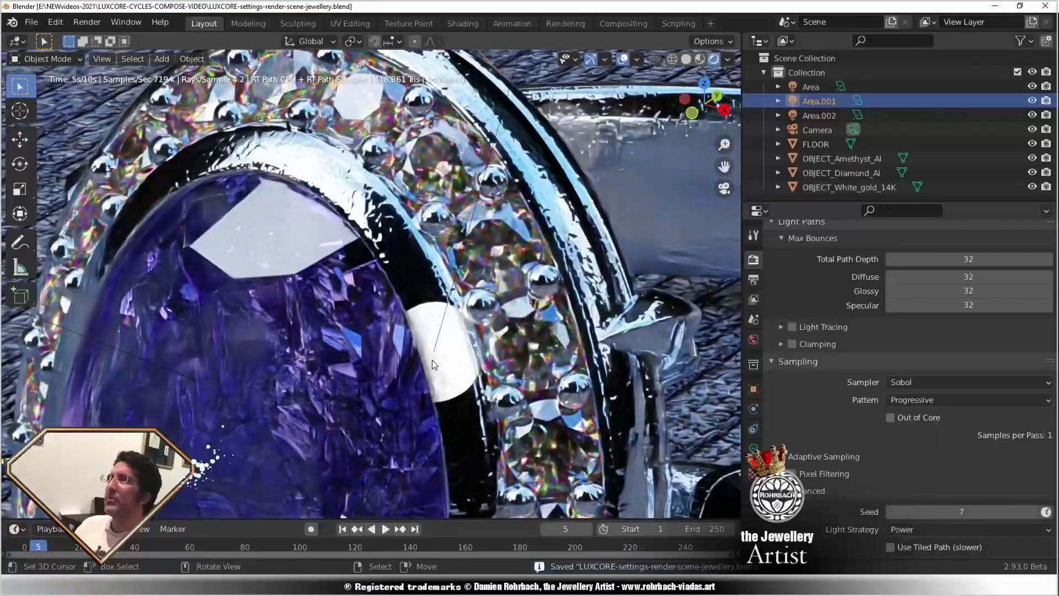
# Hide the lights Area, Area.001 and Area.002 in the viewport and inspect the ring without them.
pyautogui.moveTo(434, 364); pyautogui.dragTo(486, 367, button='middle')
pyautogui.scroll(-3, 485, 367)
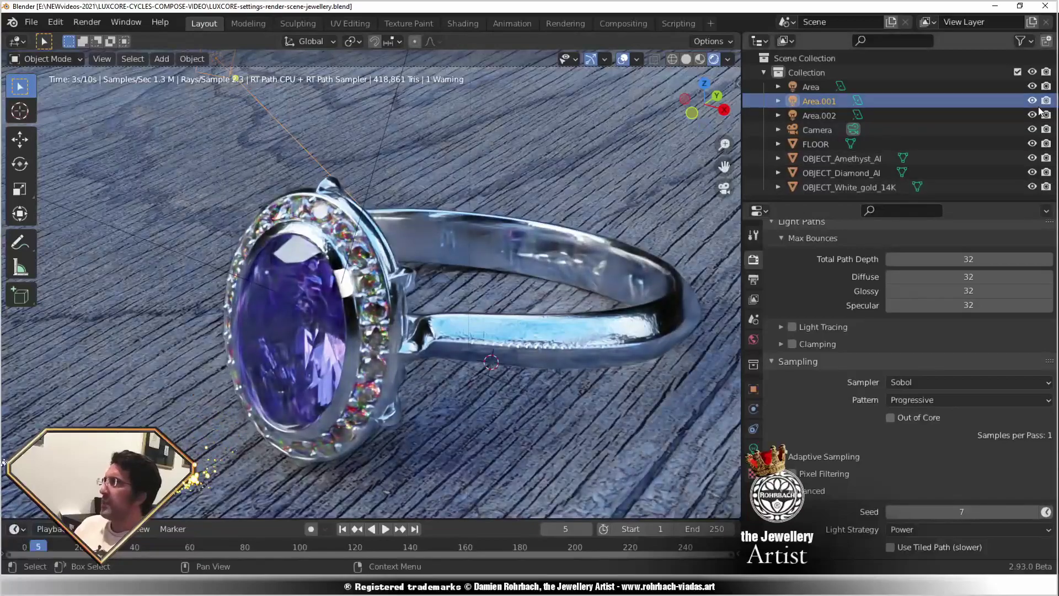
pyautogui.moveTo(1031, 114); pyautogui.dragTo(1031, 86)
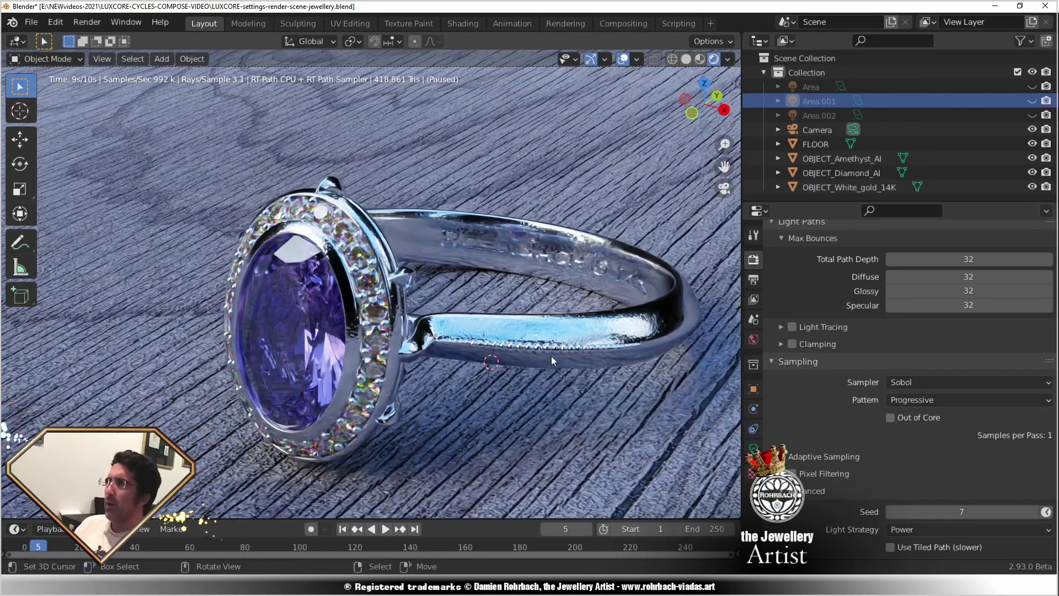
pyautogui.scroll(8, 506, 343)
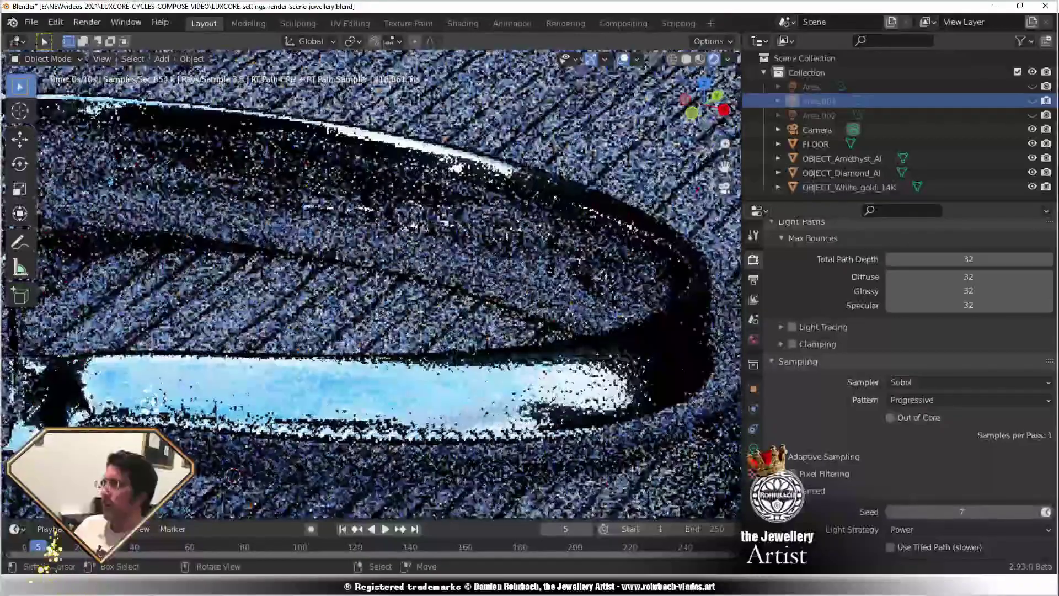
pyautogui.scroll(-8, 437, 396)
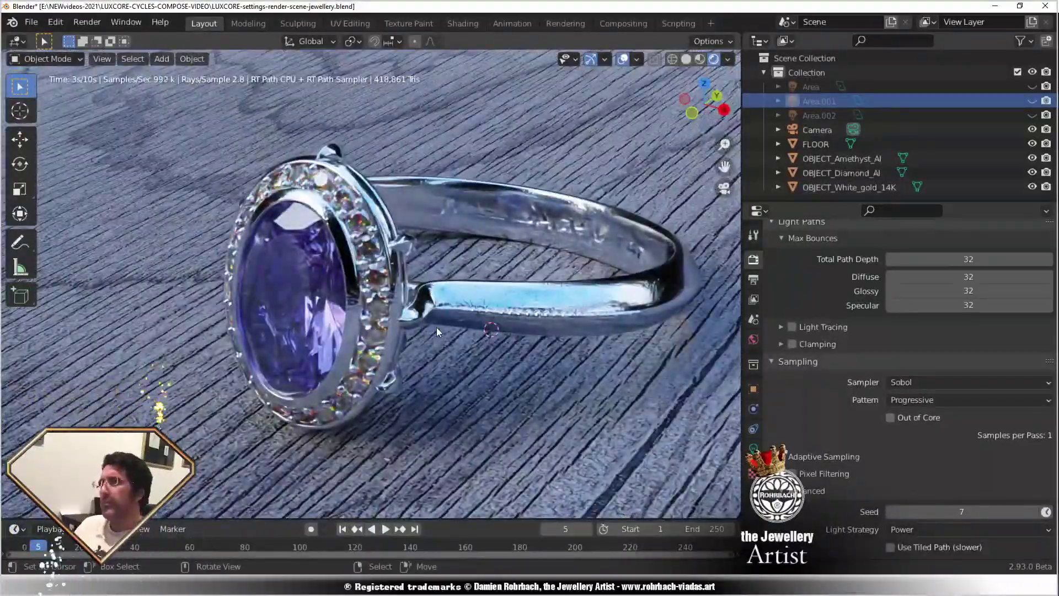
# In the Shading workspace with solid display, enable Holdout and the transparent film on the White_gold_14K Material Output's advanced options.
pyautogui.click(685, 59)
pyautogui.click(460, 23)
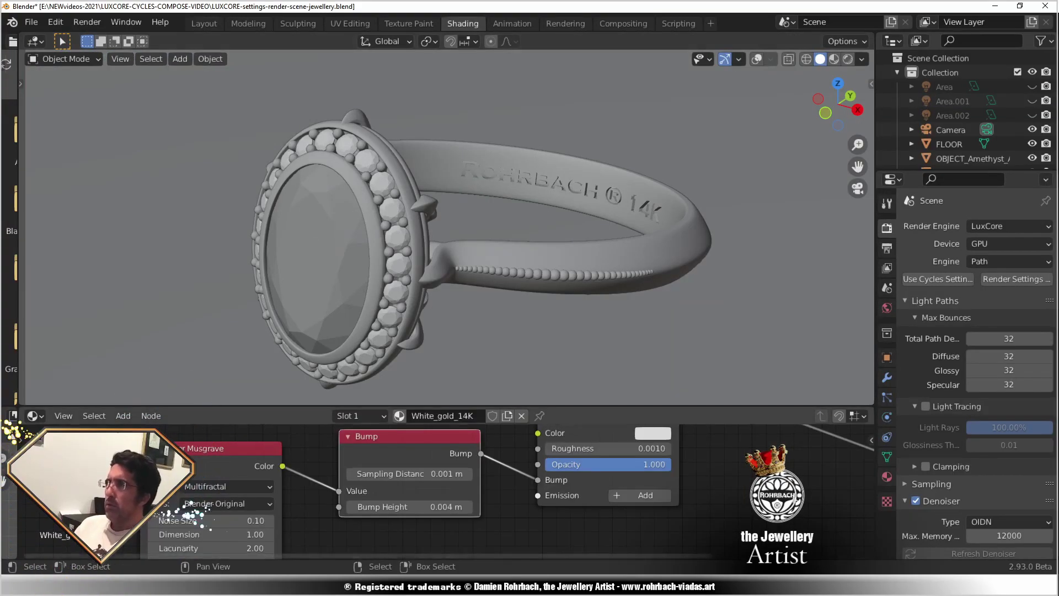
pyautogui.keyDown('ctrl'); pyautogui.scroll(-8, 579, 478); pyautogui.keyUp('ctrl')
pyautogui.click(579, 481)
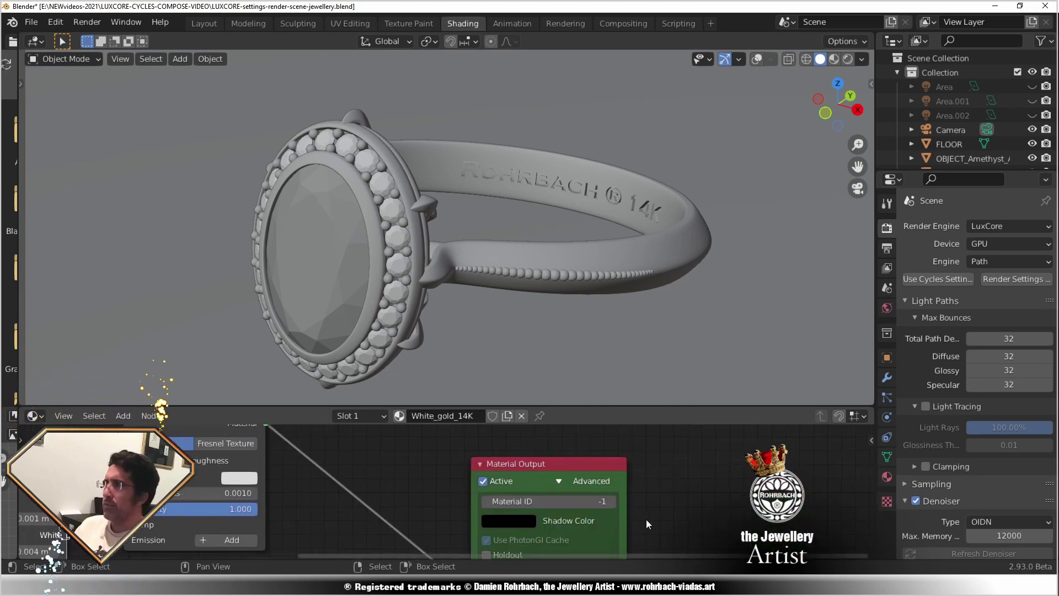
pyautogui.keyDown('shift'); pyautogui.scroll(-3, 646, 518); pyautogui.keyUp('shift')
pyautogui.click(490, 493)
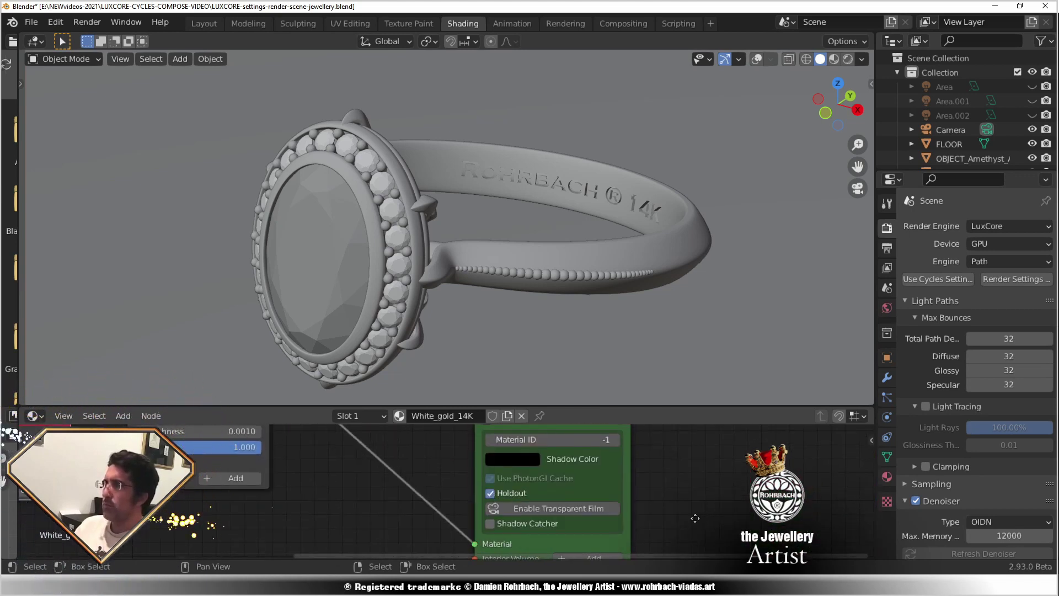
pyautogui.keyDown('shift'); pyautogui.scroll(-2, 541, 468); pyautogui.keyUp('shift')
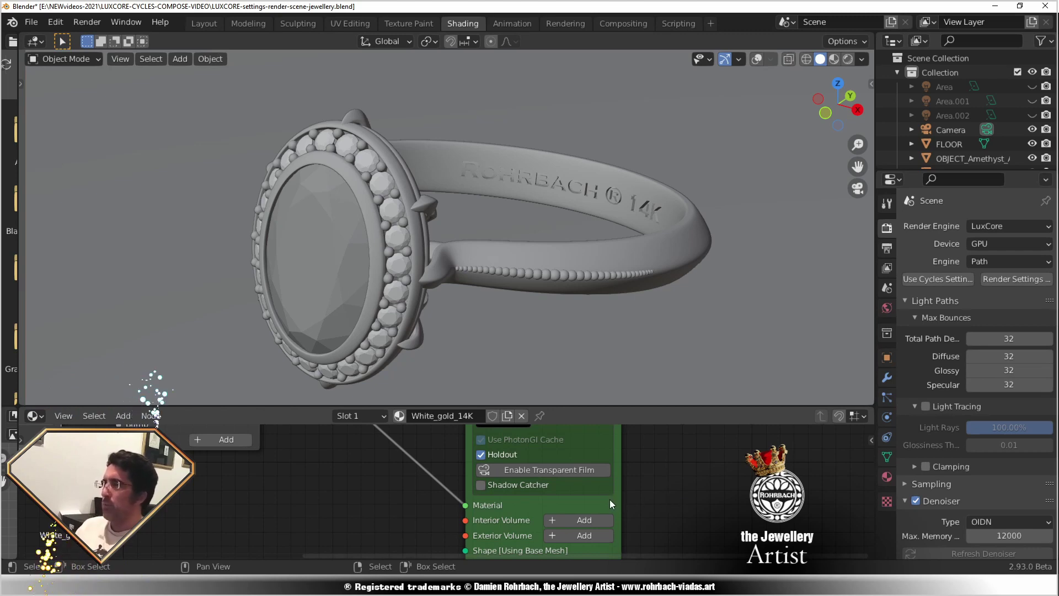
pyautogui.click(594, 470)
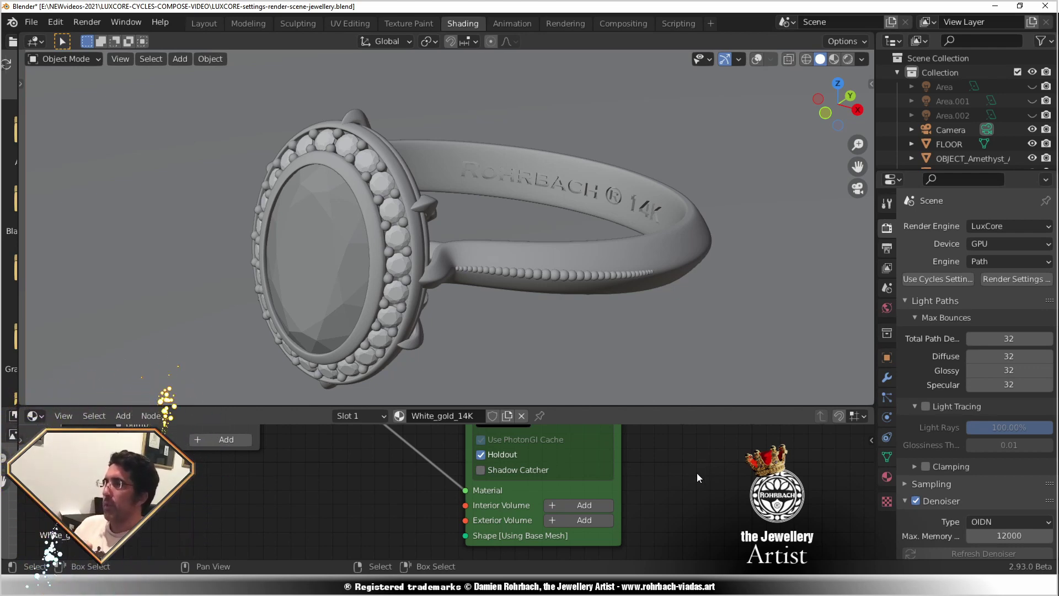
# Enable Holdout in the advanced Material Output options of the FLOOR object's material.
pyautogui.click(670, 367)
pyautogui.moveTo(585, 455); pyautogui.dragTo(503, 556, button='middle')
pyautogui.click(557, 470)
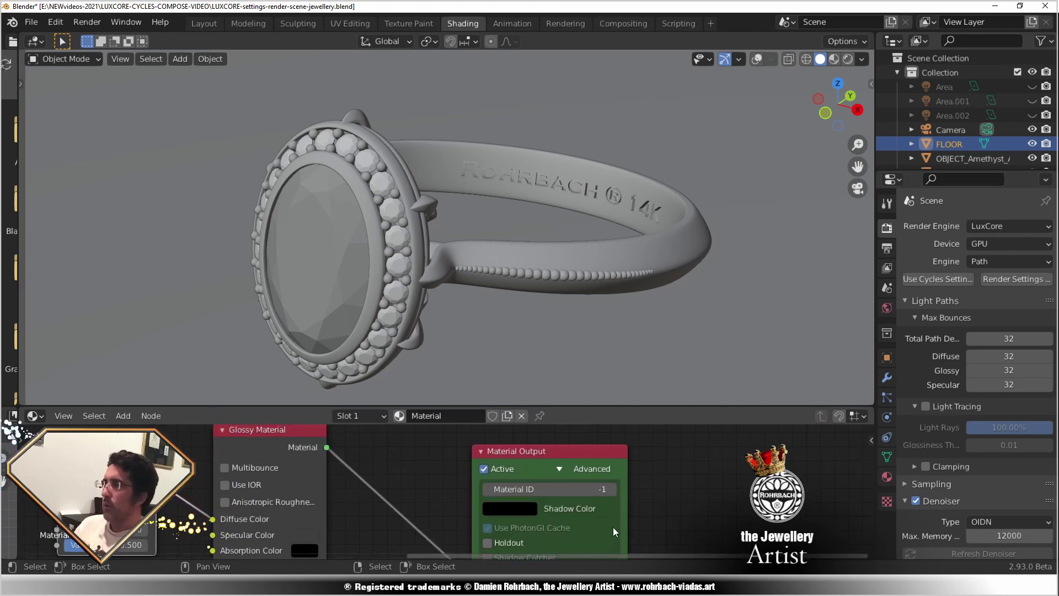
pyautogui.moveTo(559, 474); pyautogui.dragTo(548, 433, button='middle')
pyautogui.click(477, 502)
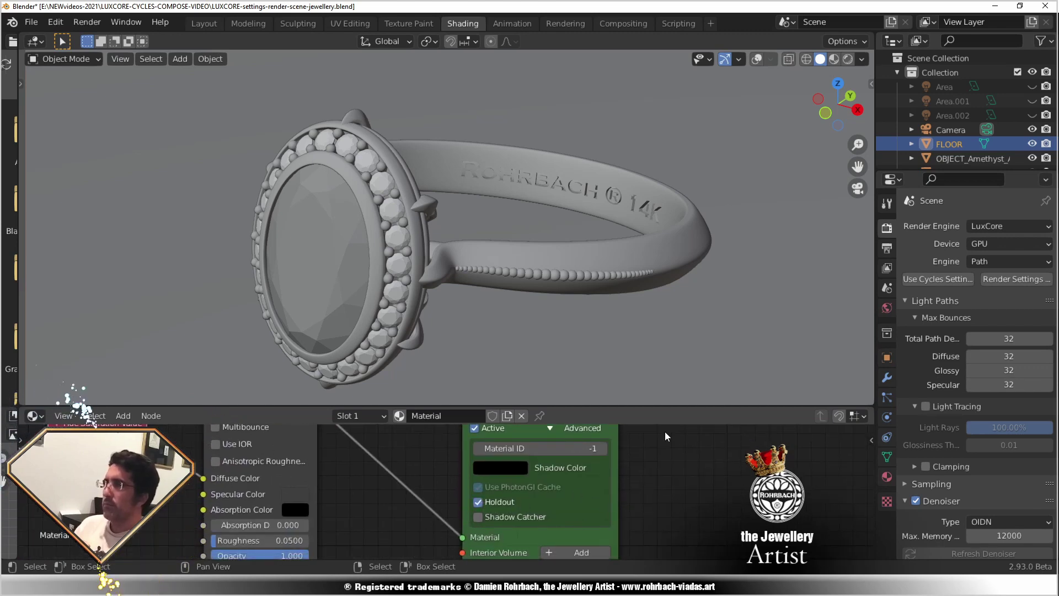
# Enable Holdout in the Amethyst material's advanced output options and save the file.
pyautogui.click(351, 251)
pyautogui.moveTo(361, 441); pyautogui.dragTo(467, 469, button='middle')
pyautogui.click(423, 460)
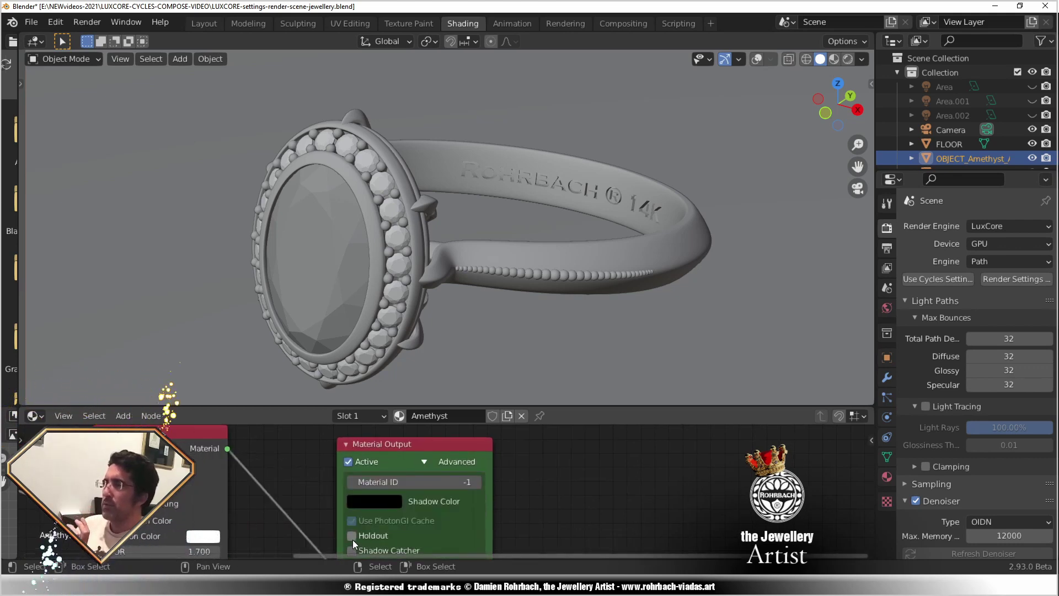
pyautogui.click(352, 535)
pyautogui.hotkey('ctrl', 's')
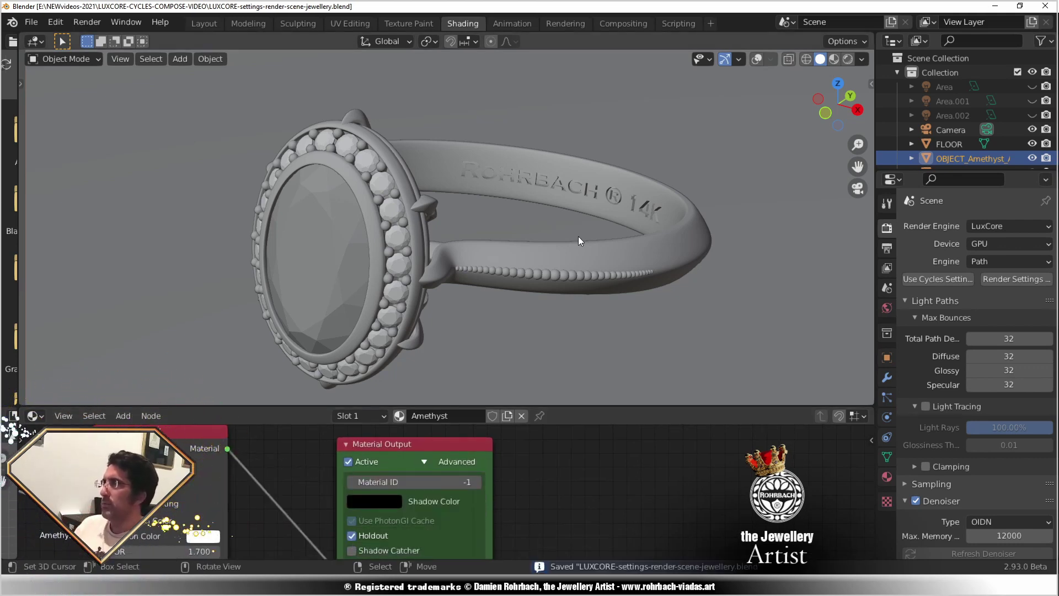
# Display the rendered camera view and examine the isolated diamonds up close.
pyautogui.click(847, 60)
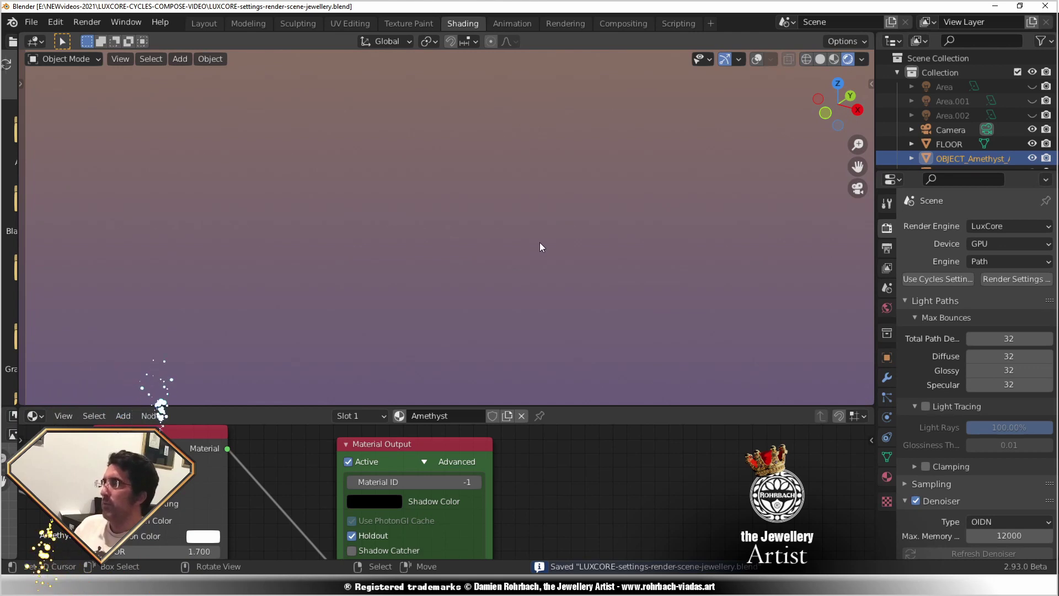
pyautogui.press('KP_0')
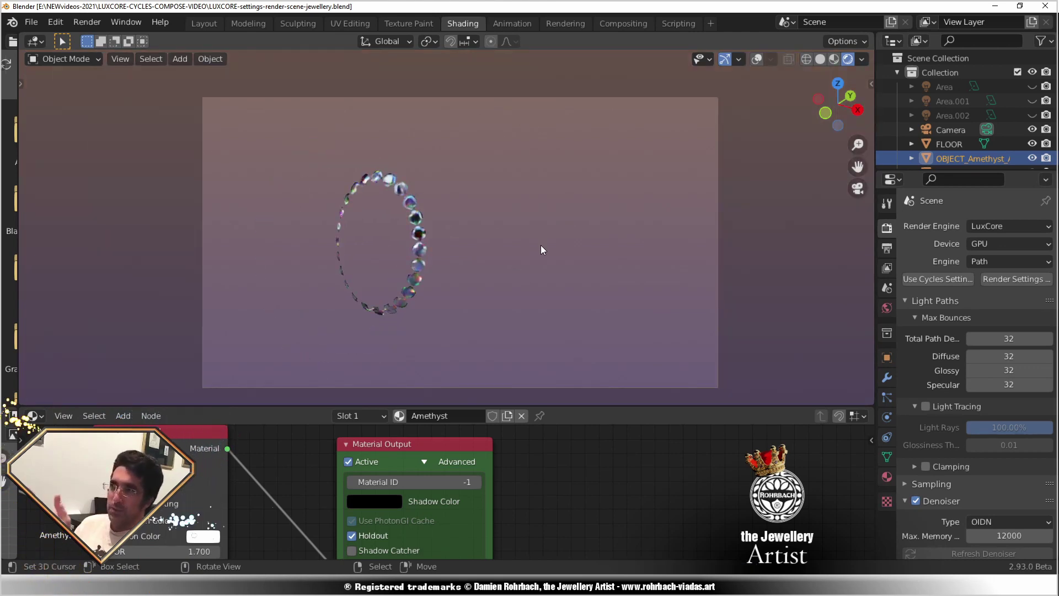
pyautogui.scroll(10, 500, 245)
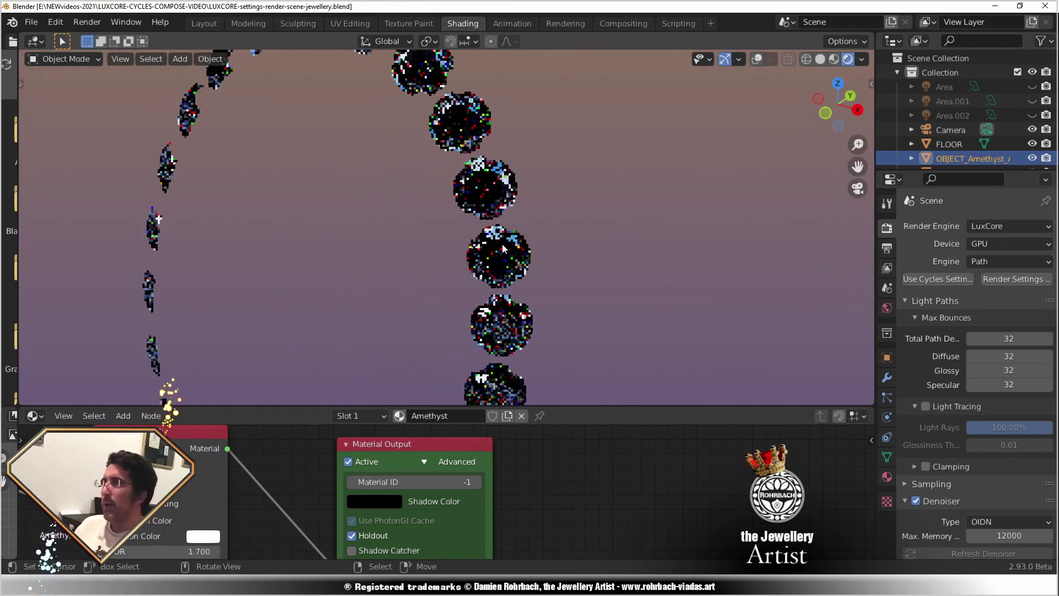
pyautogui.scroll(8, 502, 244)
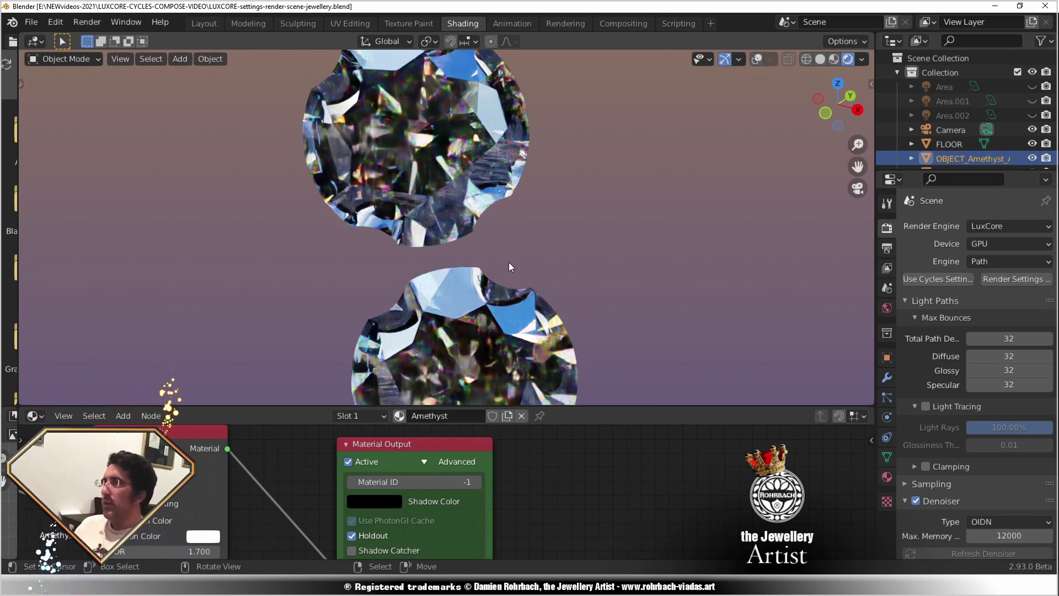
pyautogui.scroll(-6, 515, 267)
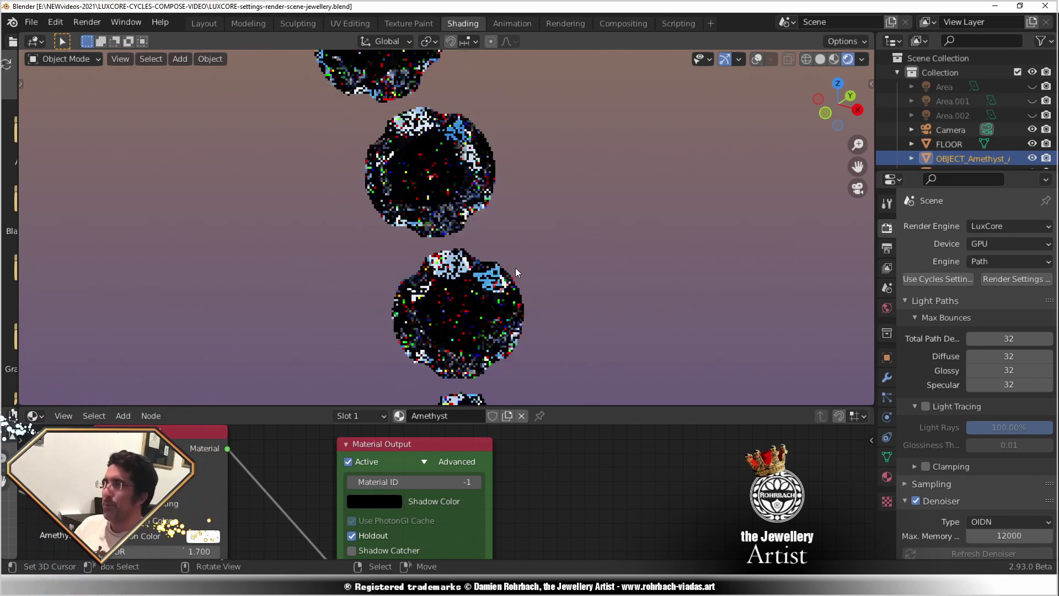
pyautogui.scroll(-1, 517, 267)
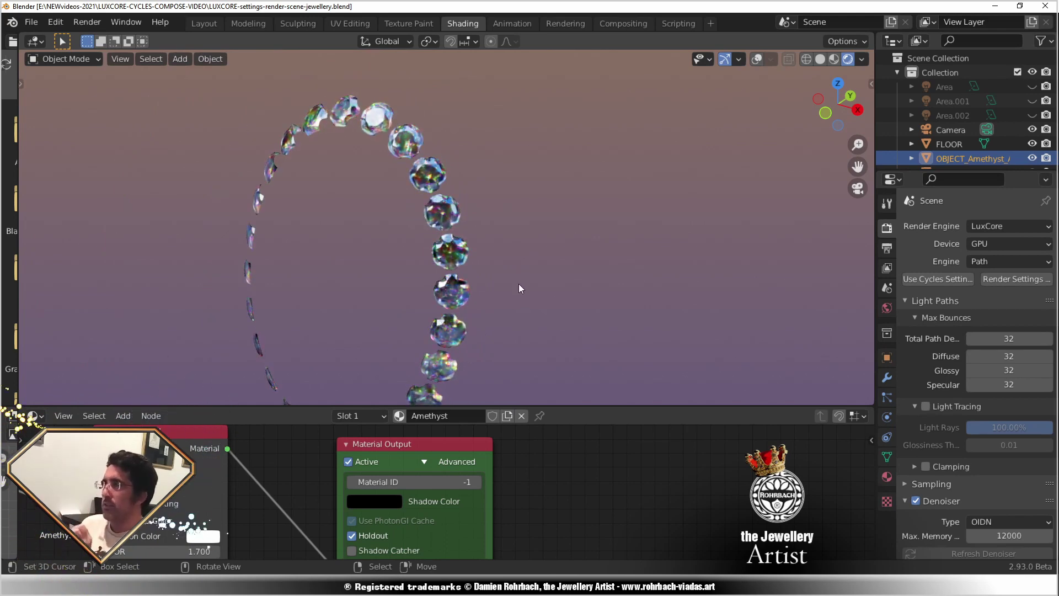
pyautogui.scroll(4, 433, 276)
pyautogui.scroll(3, 456, 250)
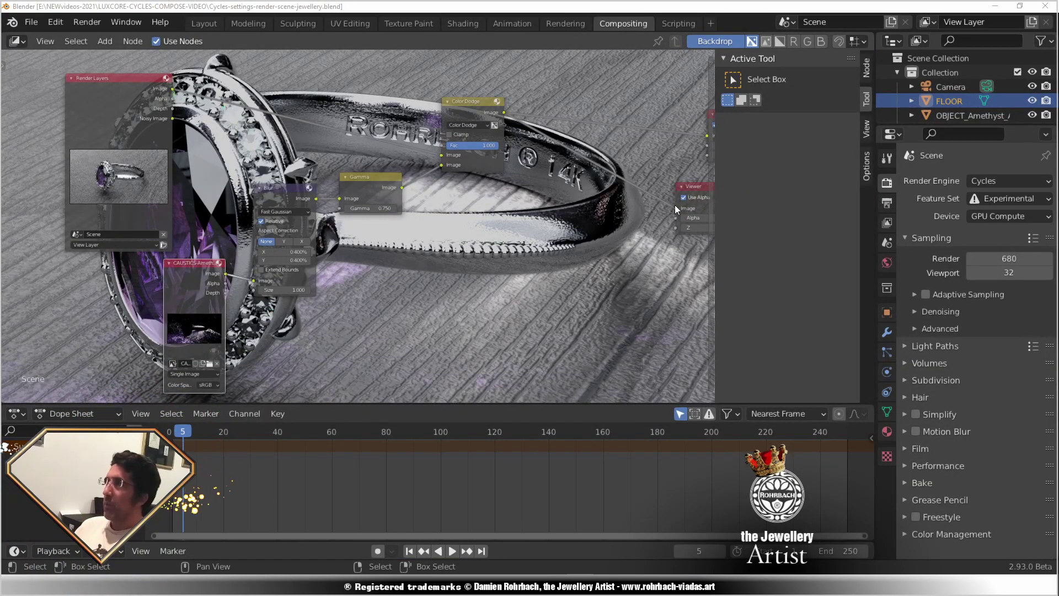
# In the Cycles scene's compositor, spread out the Color Dodge, Gamma and Blur nodes to make room after the caustics image.
pyautogui.moveTo(503, 113); pyautogui.dragTo(604, 210)
pyautogui.moveTo(369, 176)
pyautogui.mouseDown()
pyautogui.moveTo(455, 251)
pyautogui.moveTo(449, 244)
pyautogui.mouseUp()
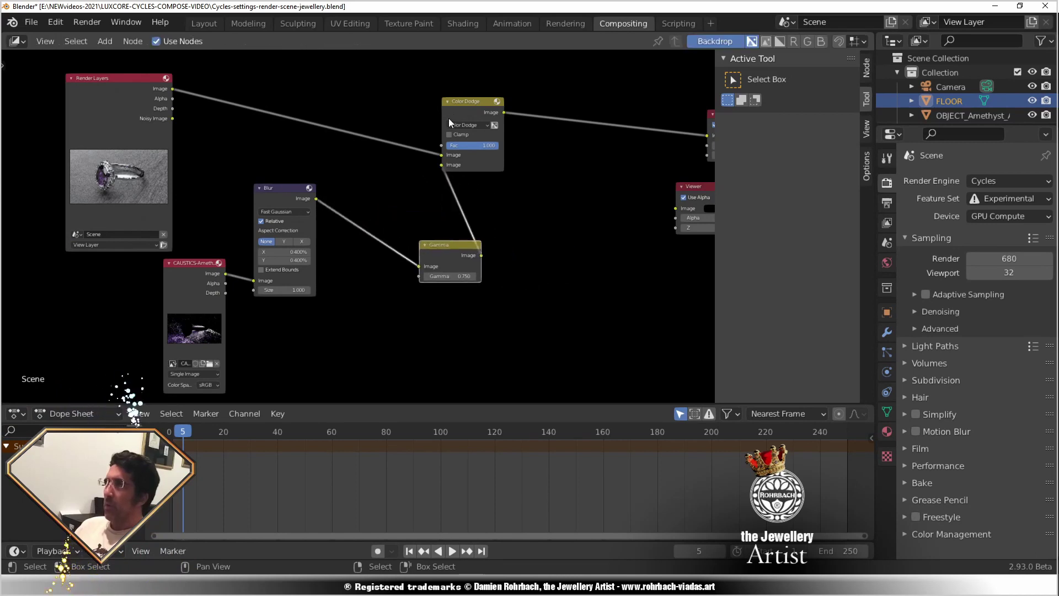
pyautogui.moveTo(307, 222); pyautogui.dragTo(350, 278)
pyautogui.moveTo(441, 251); pyautogui.dragTo(485, 244)
pyautogui.moveTo(358, 259); pyautogui.dragTo(420, 269)
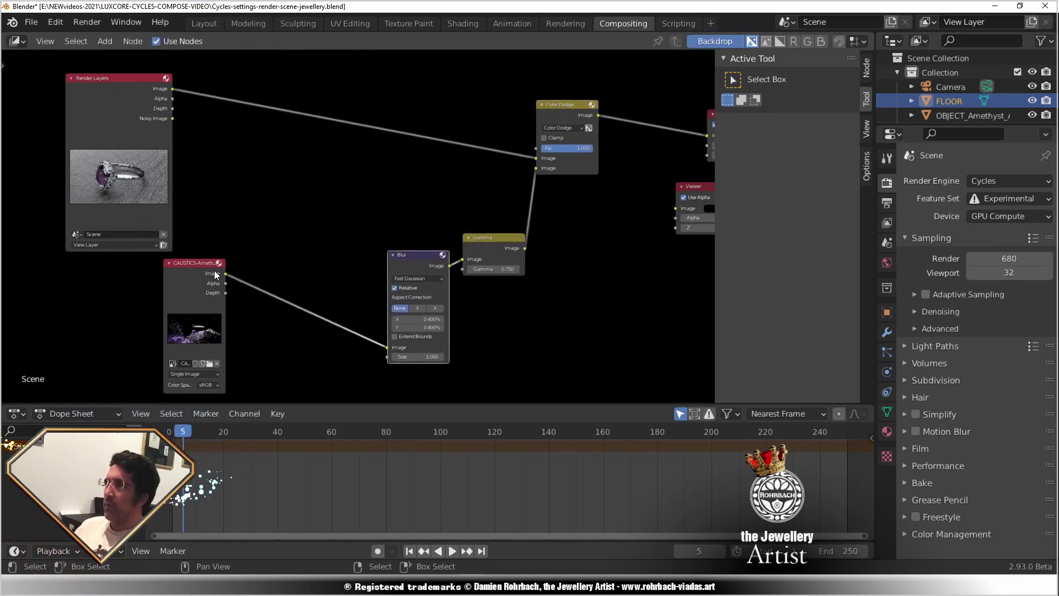
# Move the caustics image node beside the Blur node, duplicate it, and load the LuxCore diamonds image into the copy.
pyautogui.moveTo(188, 269); pyautogui.dragTo(325, 333)
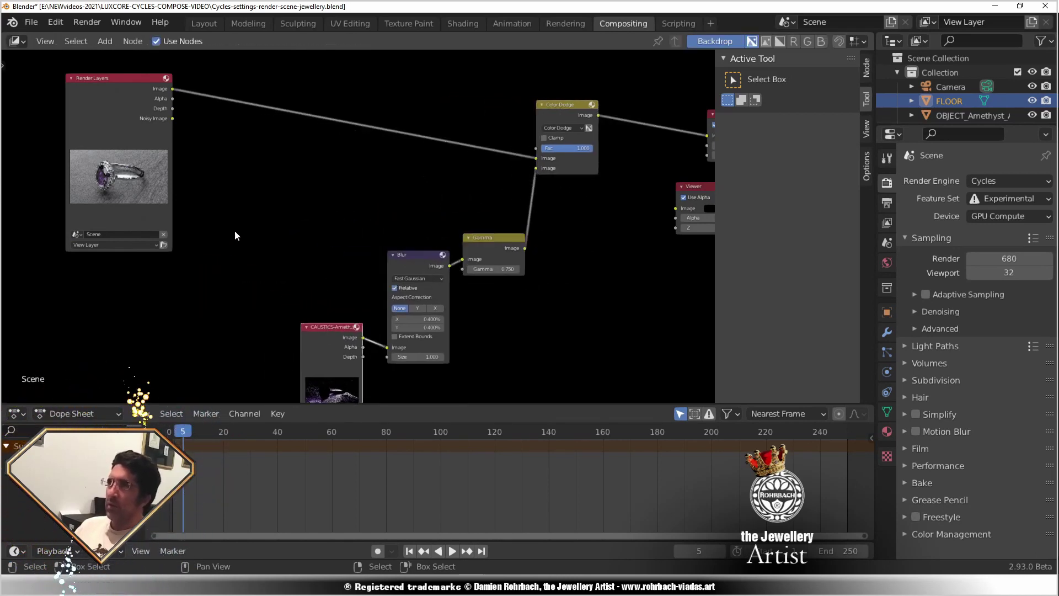
pyautogui.hotkey('shift', 'd')
pyautogui.click(250, 235)
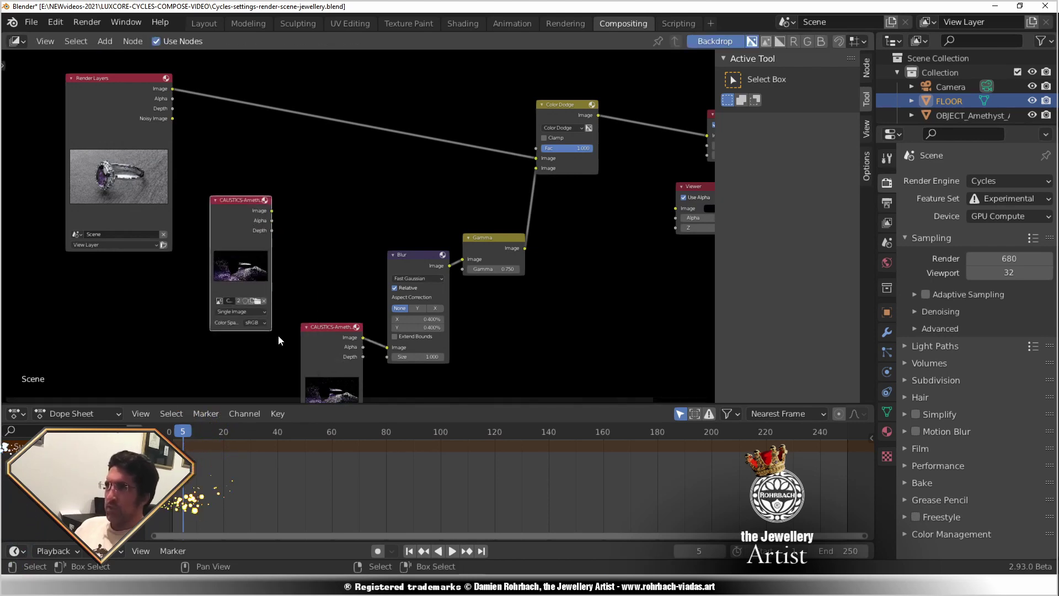
pyautogui.click(259, 302)
pyautogui.doubleClick(843, 142)
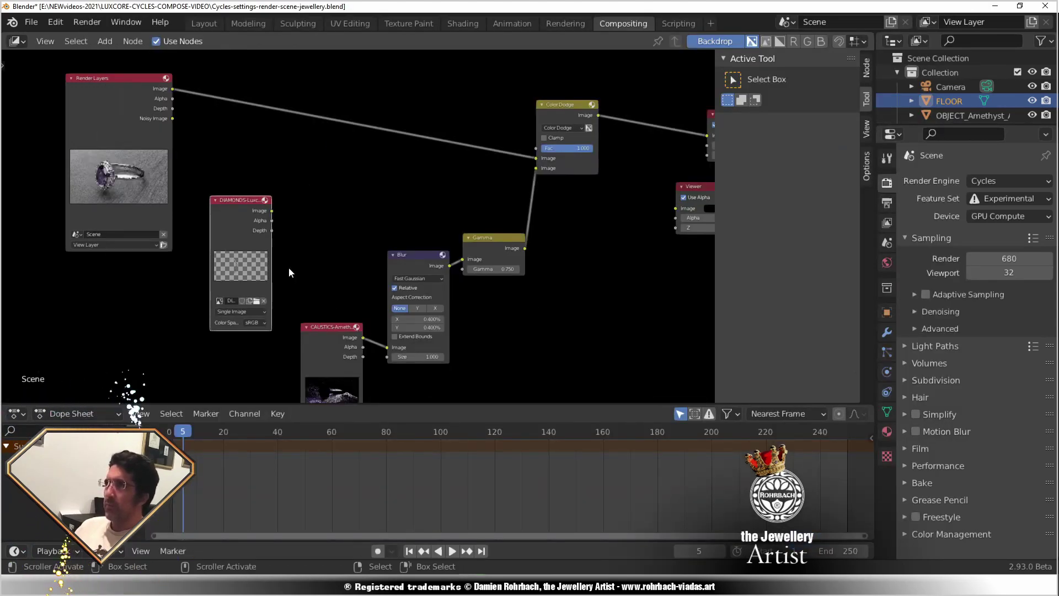
# Insert an Alpha Over node between Render Layers and Color Dodge, and connect the diamonds image to its second image input.
pyautogui.click(104, 40)
pyautogui.click(132, 56)
pyautogui.write('al')
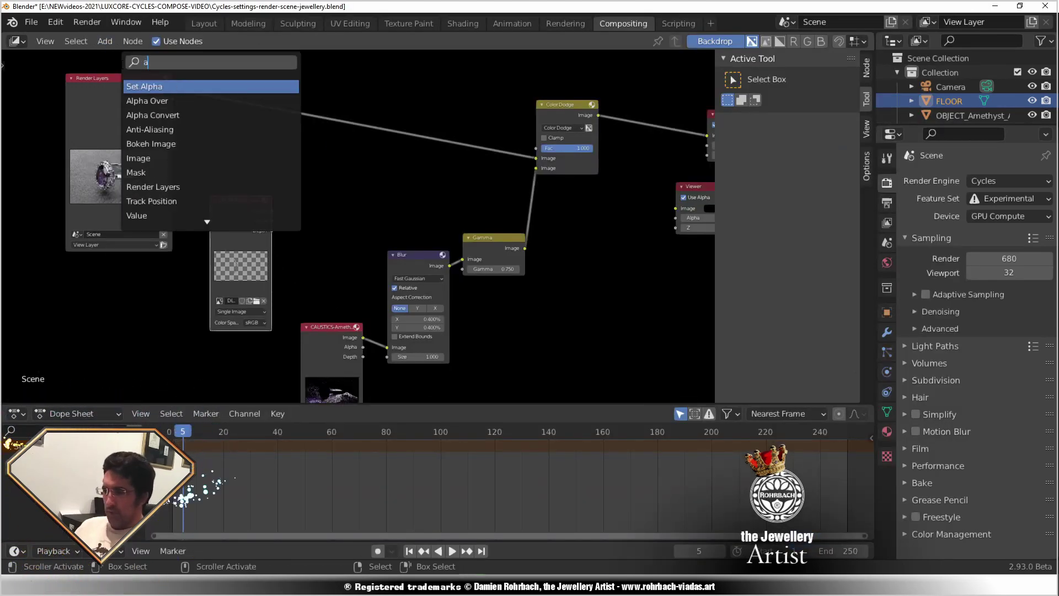
pyautogui.click(147, 101)
pyautogui.click(380, 119)
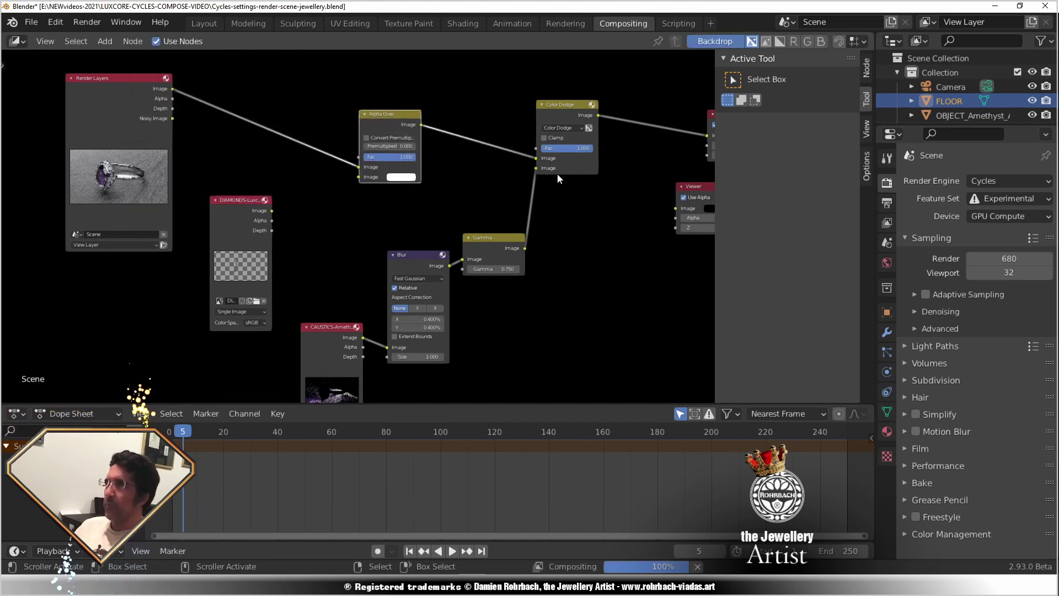
pyautogui.click(273, 215)
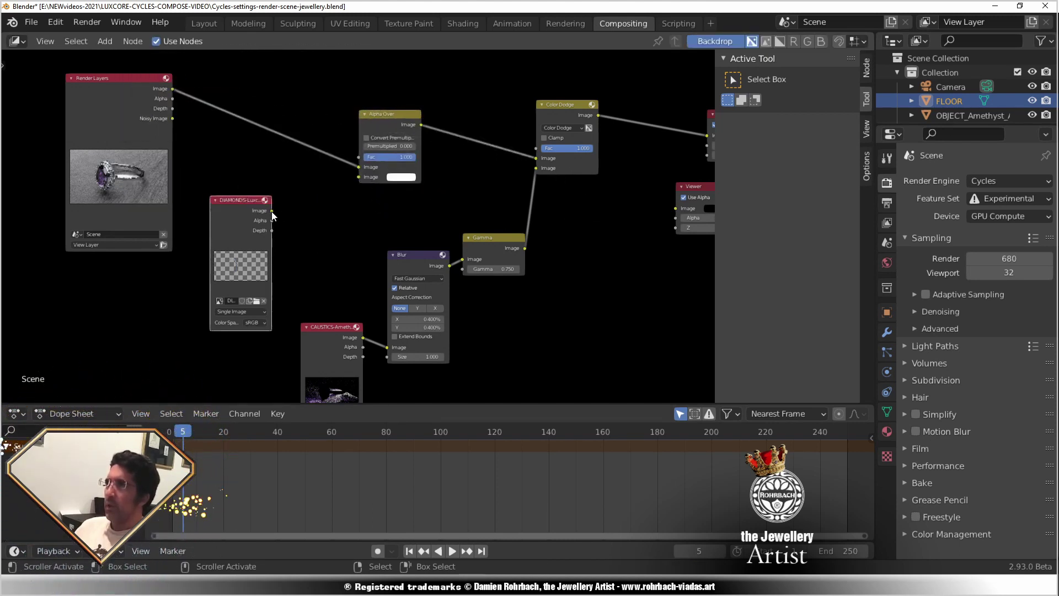
pyautogui.moveTo(271, 211); pyautogui.dragTo(359, 177)
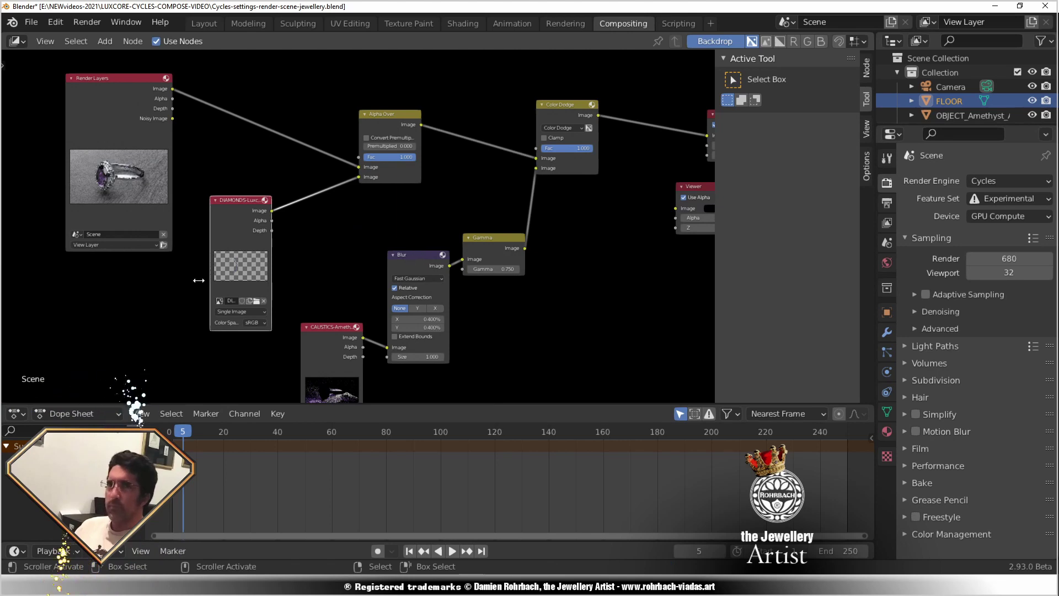
# Show the render result and add an RGB Curves node between the diamonds image and the Alpha Over node.
pyautogui.press('F11')
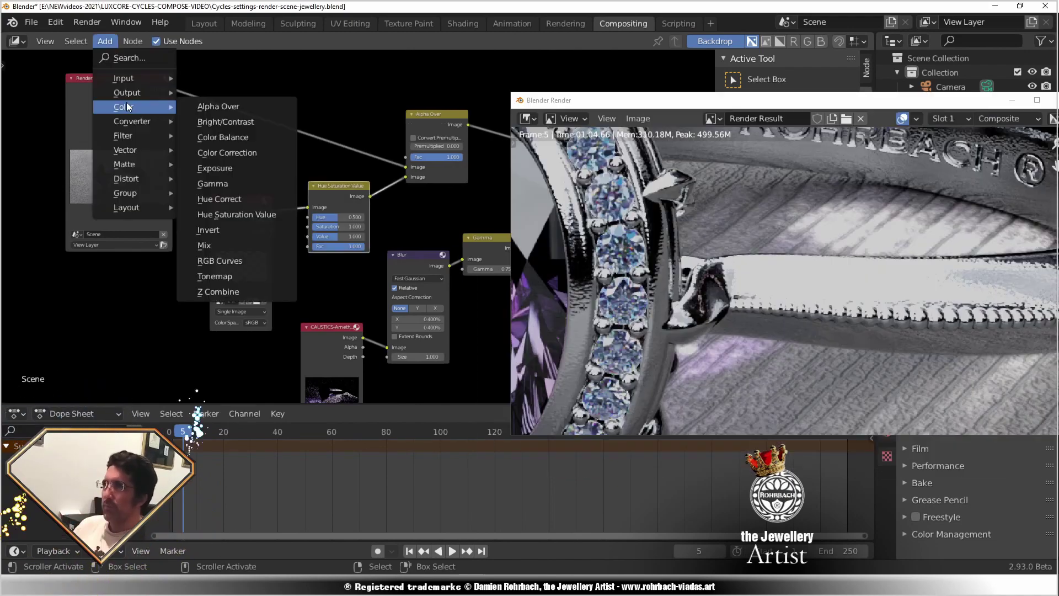
pyautogui.click(237, 265)
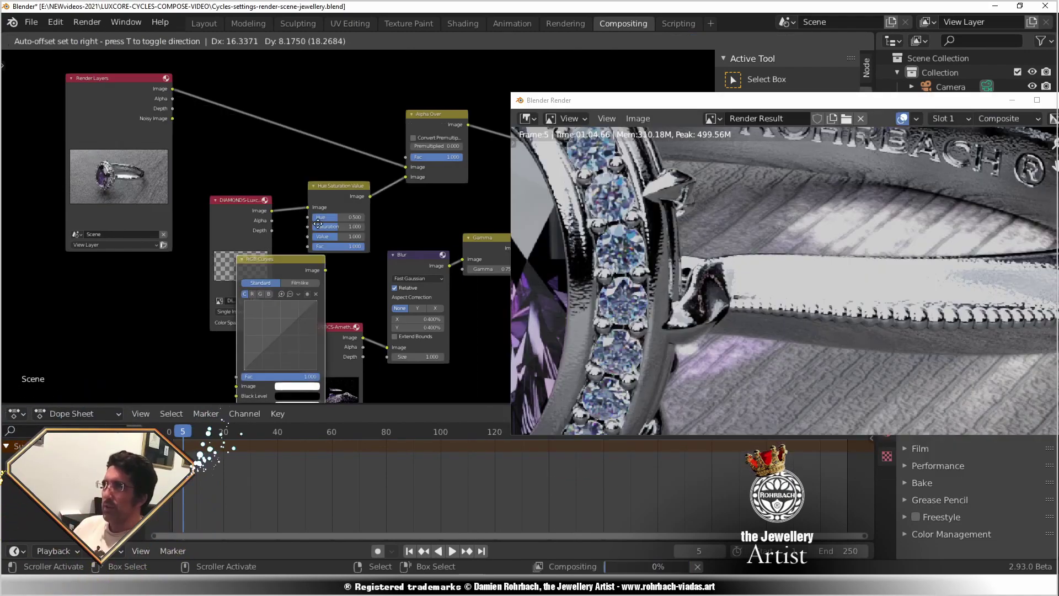
pyautogui.click(447, 193)
pyautogui.moveTo(446, 193); pyautogui.dragTo(339, 185)
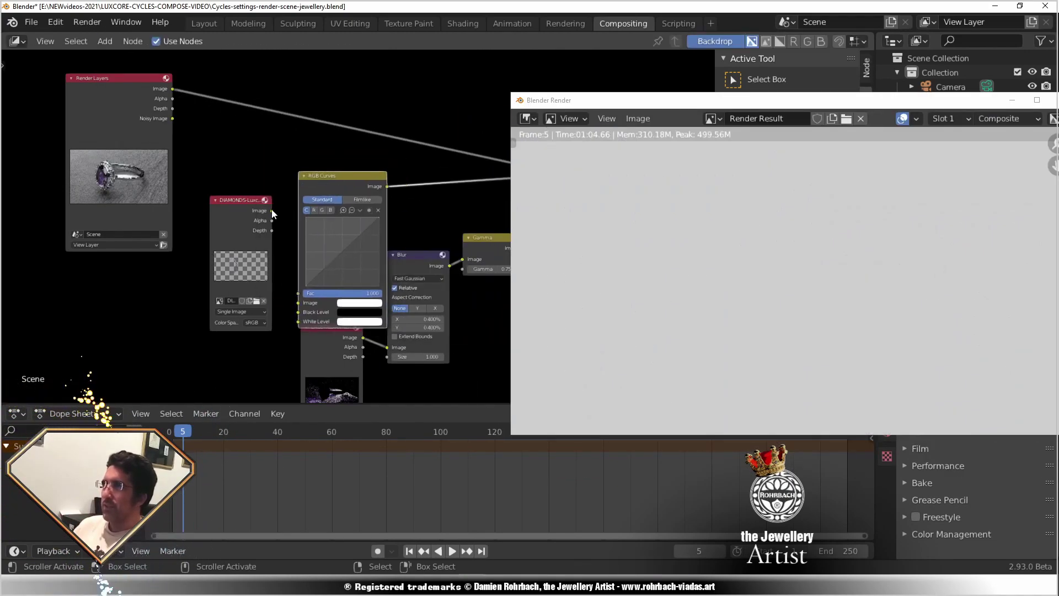
pyautogui.moveTo(271, 210); pyautogui.dragTo(297, 303)
# Lower the end point of the green curve in the RGB Curves node to about 0.779 and check the render.
pyautogui.moveTo(345, 199); pyautogui.dragTo(374, 207)
pyautogui.click(313, 183)
pyautogui.scroll(-2, 774, 293)
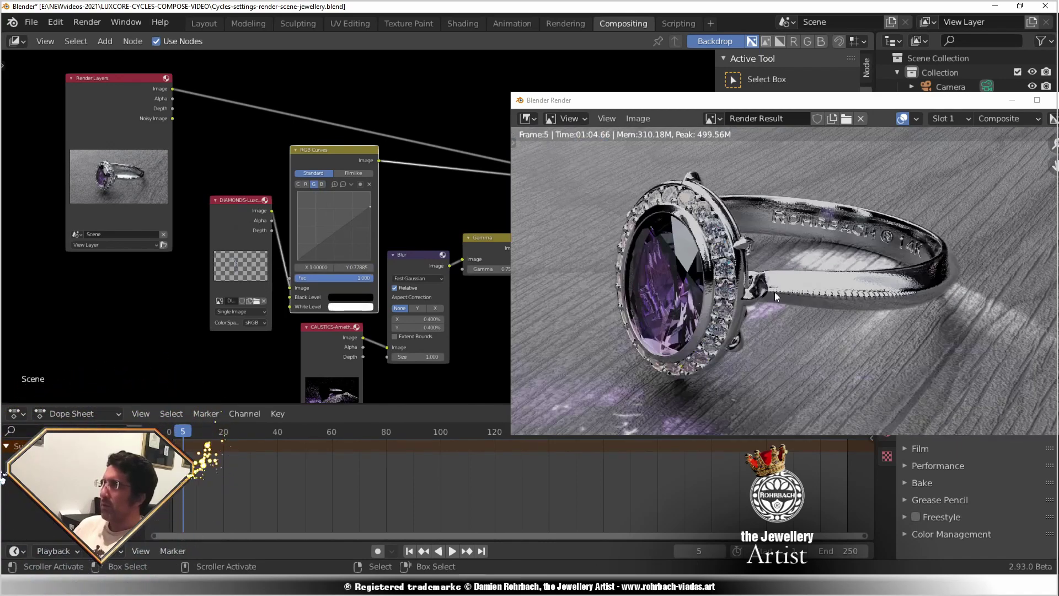
pyautogui.scroll(3, 678, 250)
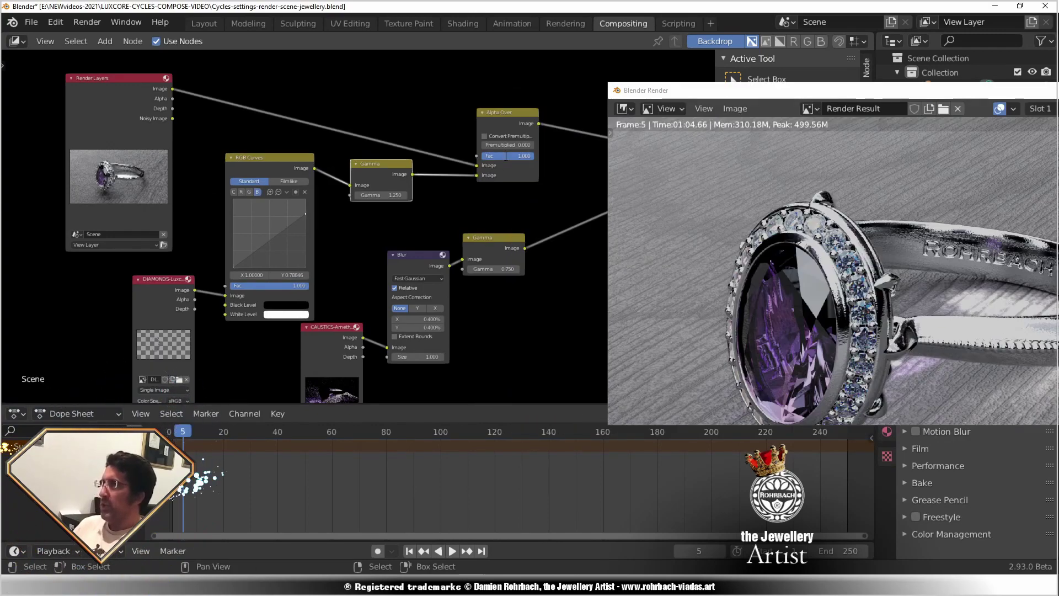
# Try Alpha Over factors of 0.75, 0.5 and 0 while inspecting the diamonds in the render result.
pyautogui.moveTo(523, 156)
pyautogui.mouseDown()
pyautogui.moveTo(504, 156)
pyautogui.moveTo(518, 155)
pyautogui.mouseUp()
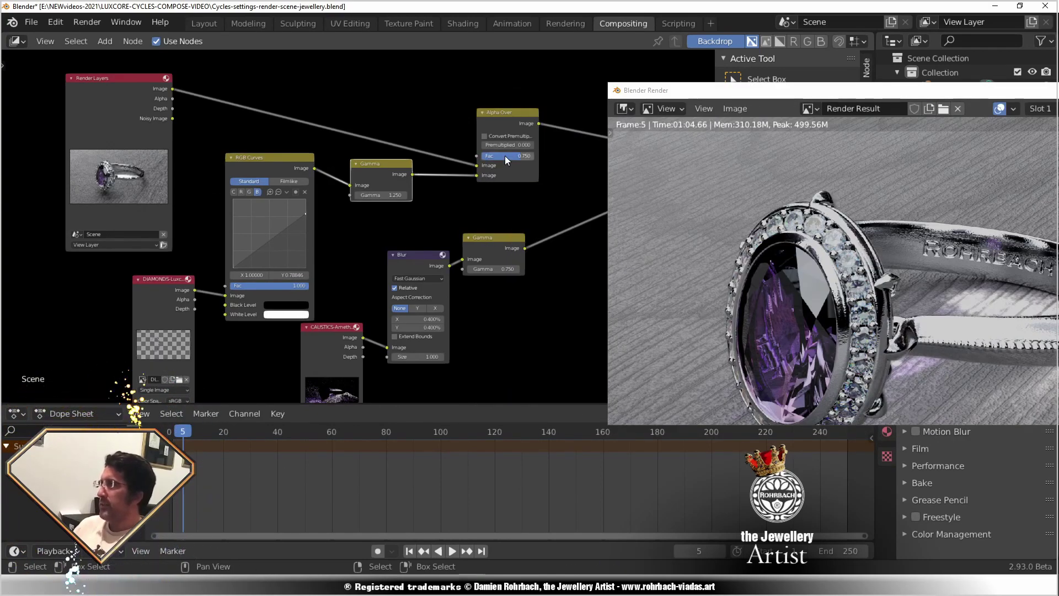
pyautogui.scroll(6, 821, 330)
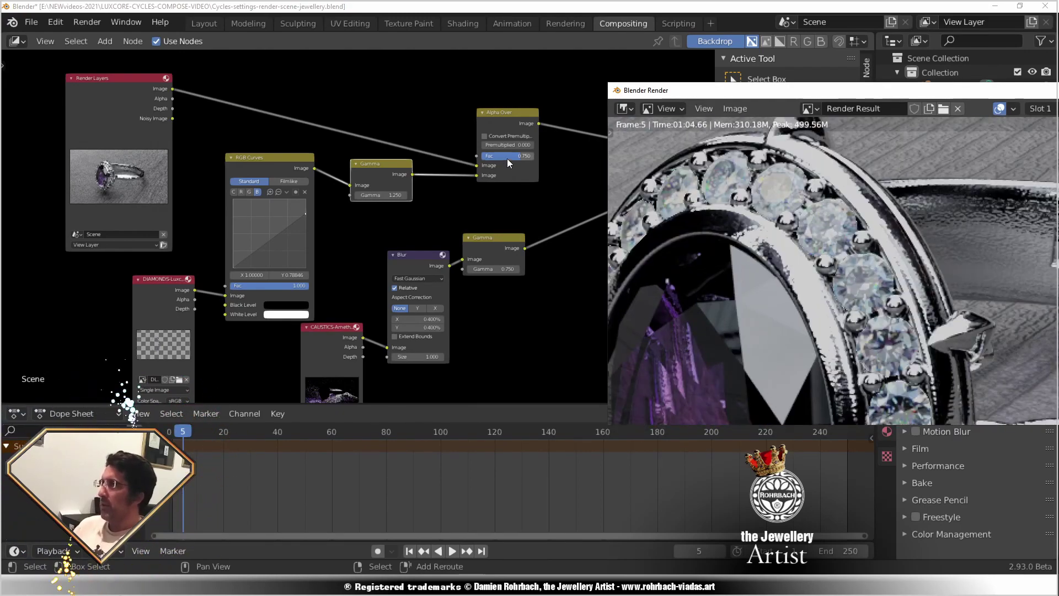
pyautogui.moveTo(507, 157); pyautogui.dragTo(496, 158)
pyautogui.scroll(-1, 812, 269)
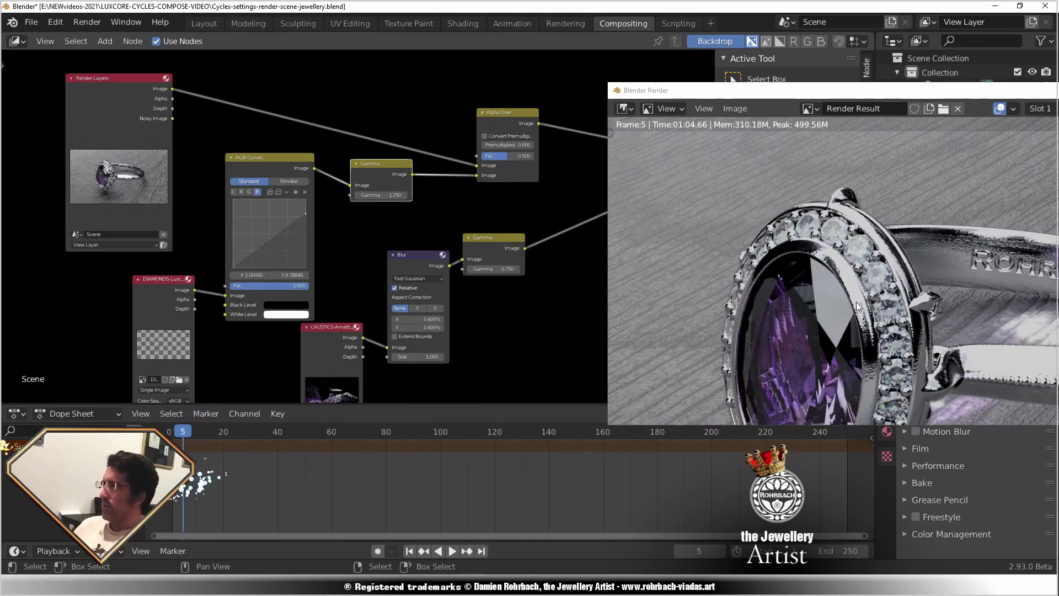
pyautogui.scroll(-2, 856, 302)
pyautogui.scroll(2, 833, 287)
pyautogui.moveTo(505, 164); pyautogui.dragTo(480, 164)
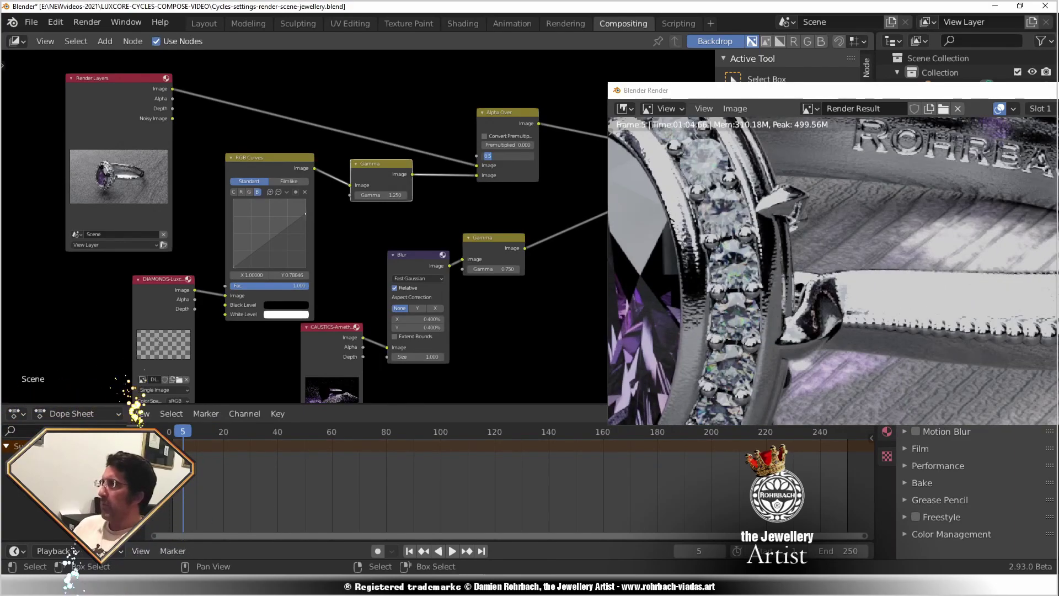
pyautogui.scroll(-4, 821, 248)
pyautogui.scroll(1, 821, 248)
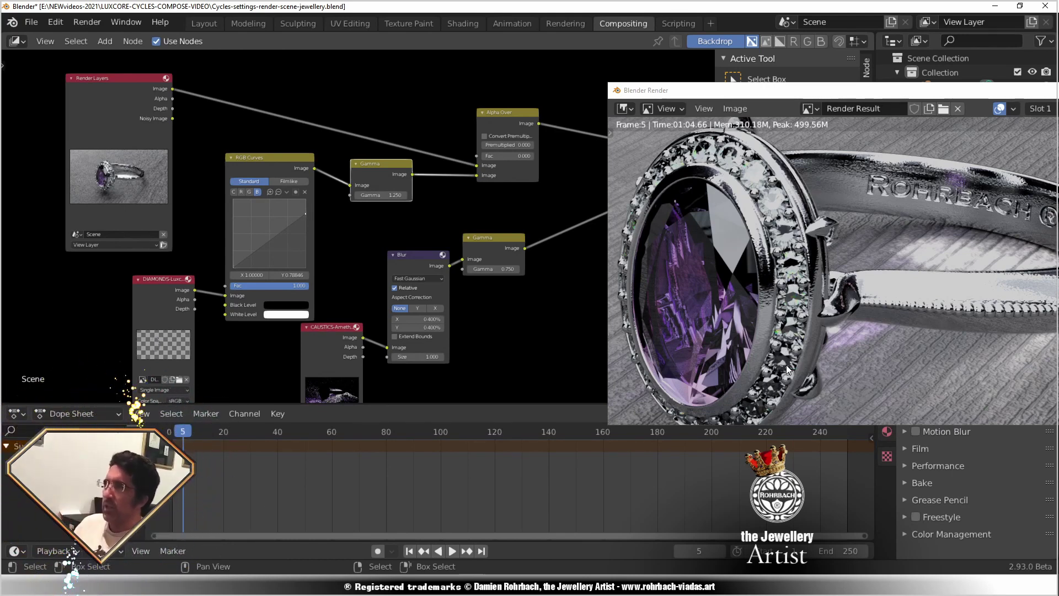
# Try Alpha Over factors of 0.5, 0.2 and 0.35 to blend the LuxCore diamonds with the Cycles render.
pyautogui.click(503, 157)
pyautogui.write('0.5')
pyautogui.press('Return')
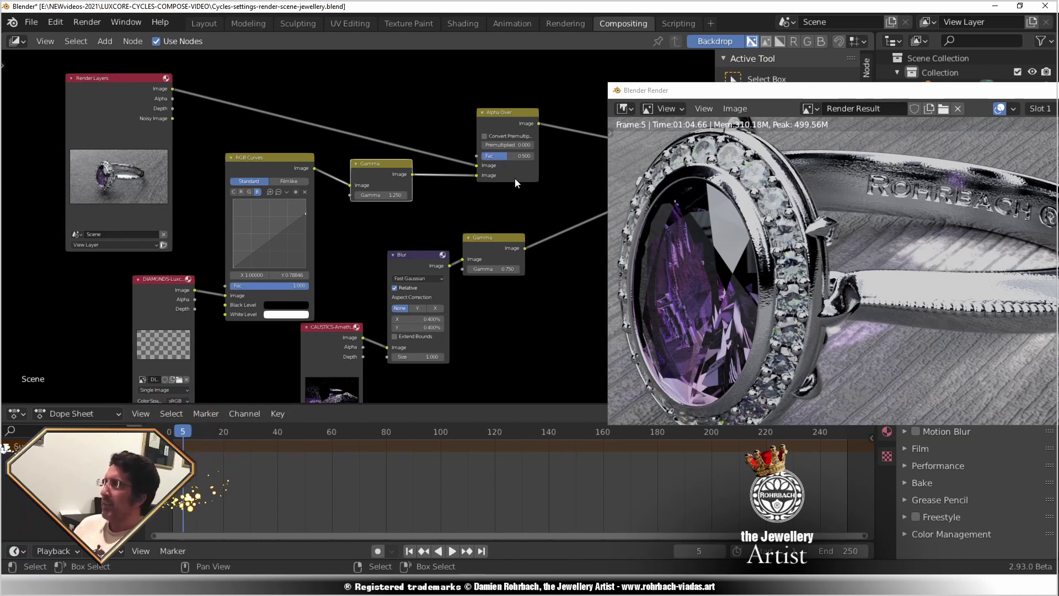
pyautogui.press('Return')
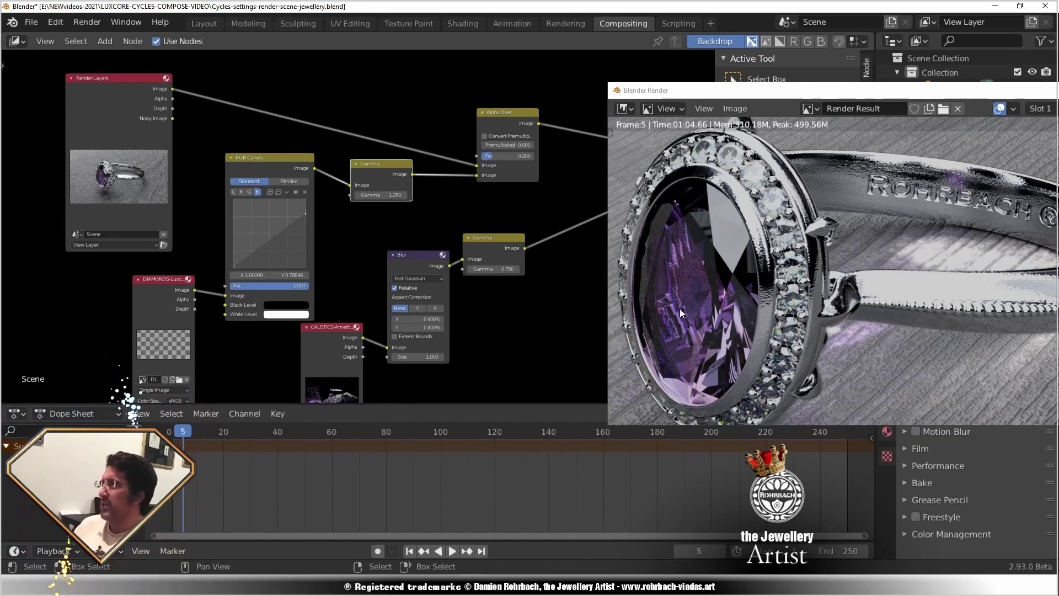
pyautogui.click(521, 158)
pyautogui.write('0.35')
pyautogui.press('Return')
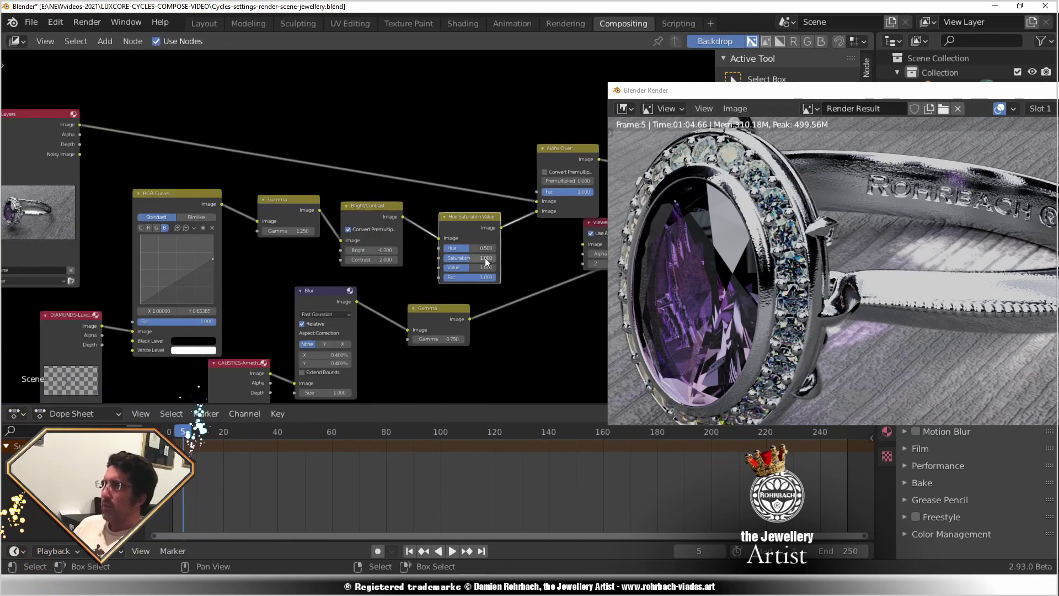
# Set the saturation of the diamonds' Hue Saturation Value node to 0.9 and save the file.
pyautogui.click(486, 257)
pyautogui.write('850')
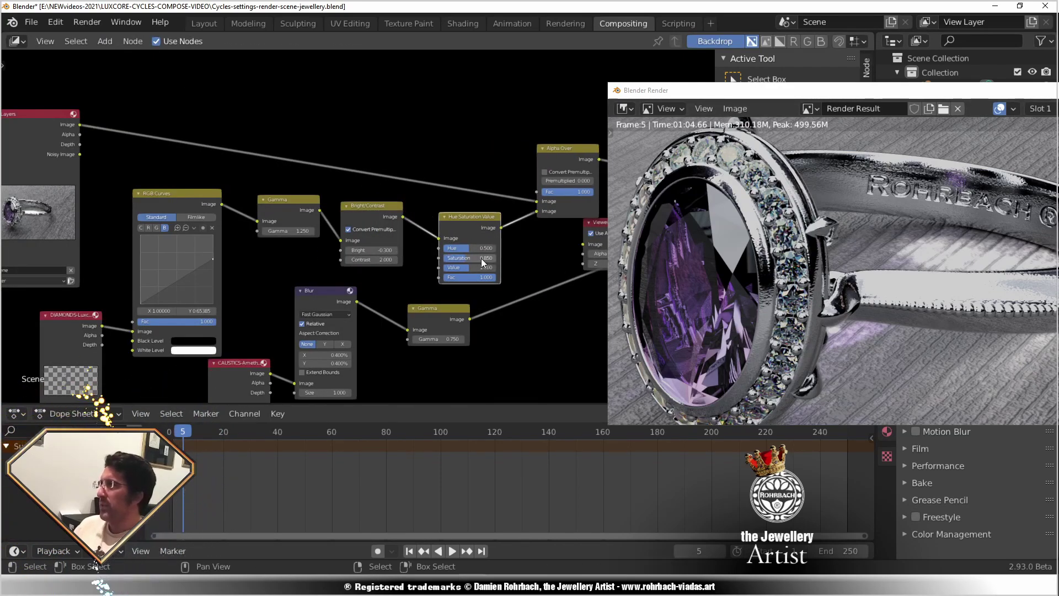
pyautogui.press('Return')
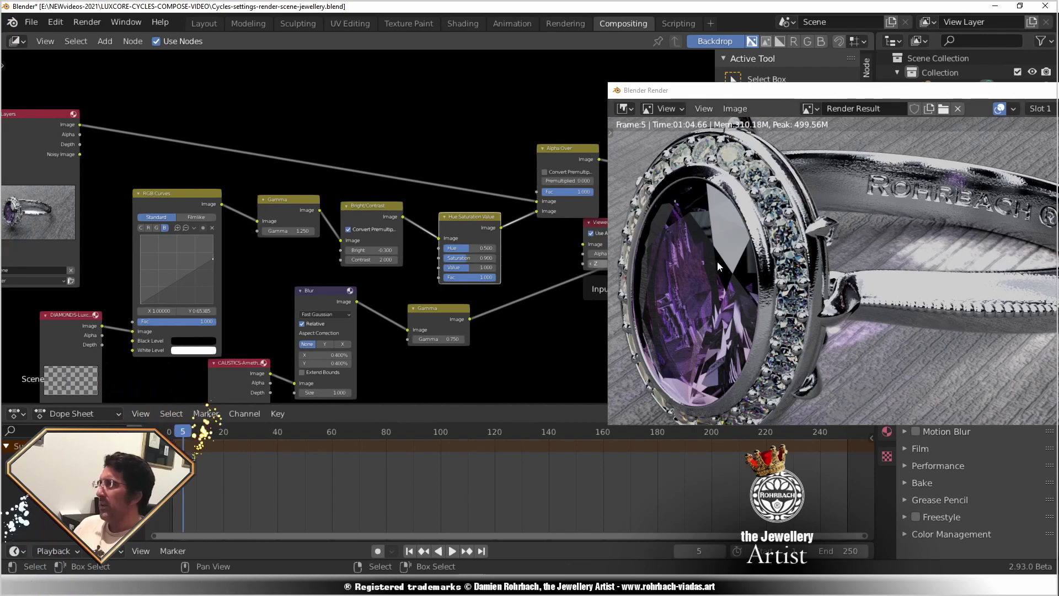
pyautogui.scroll(-6, 717, 261)
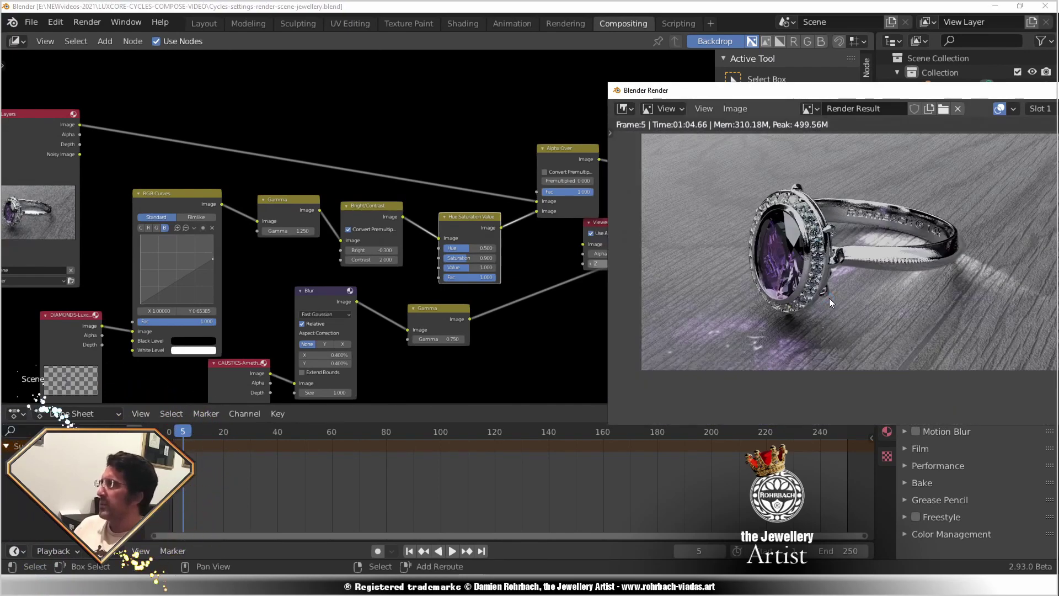
pyautogui.hotkey('ctrl', 's')
# Examine the composited diamonds and ring up close in the render result, and close the render window.
pyautogui.moveTo(790, 90); pyautogui.dragTo(376, 60)
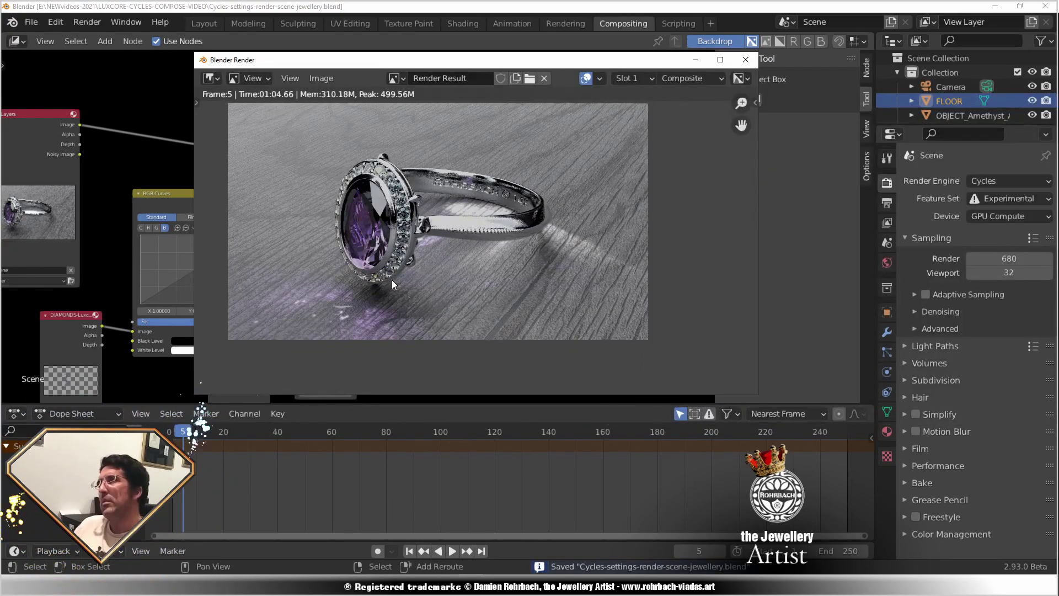
pyautogui.scroll(5, 391, 279)
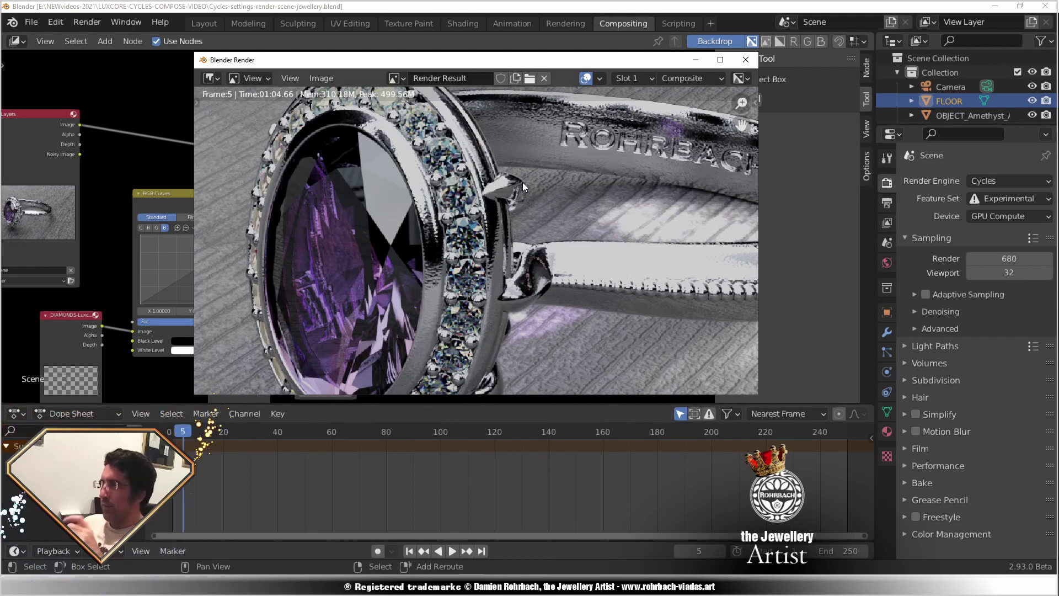
pyautogui.click(745, 60)
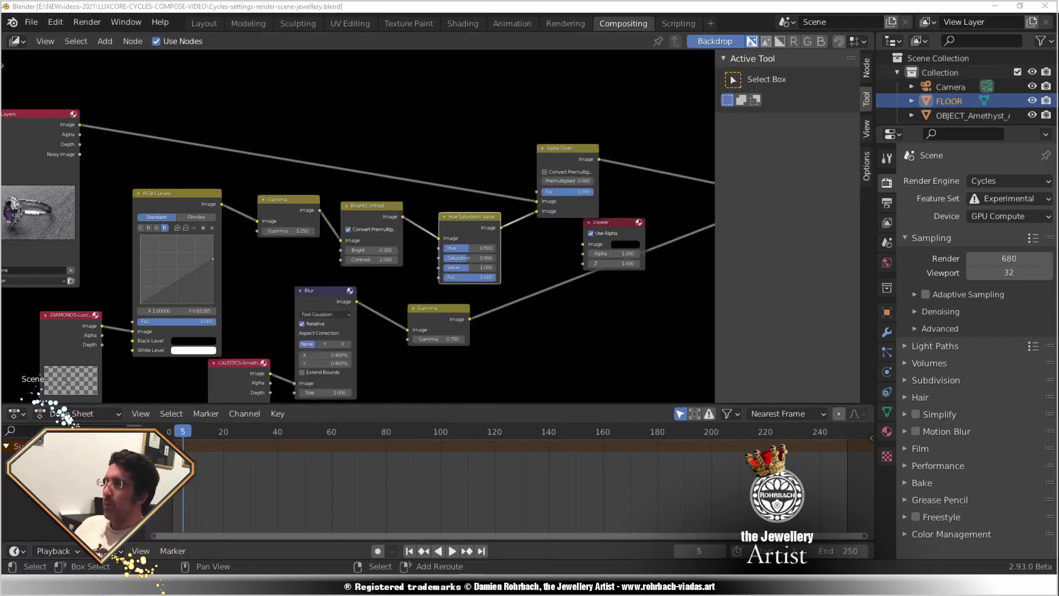
# In the LuxCore scene file, enable Holdout for the Diamond_AI material, disable it for Amethyst, and save.
pyautogui.hotkey('shift', 'ctrl', 'o')
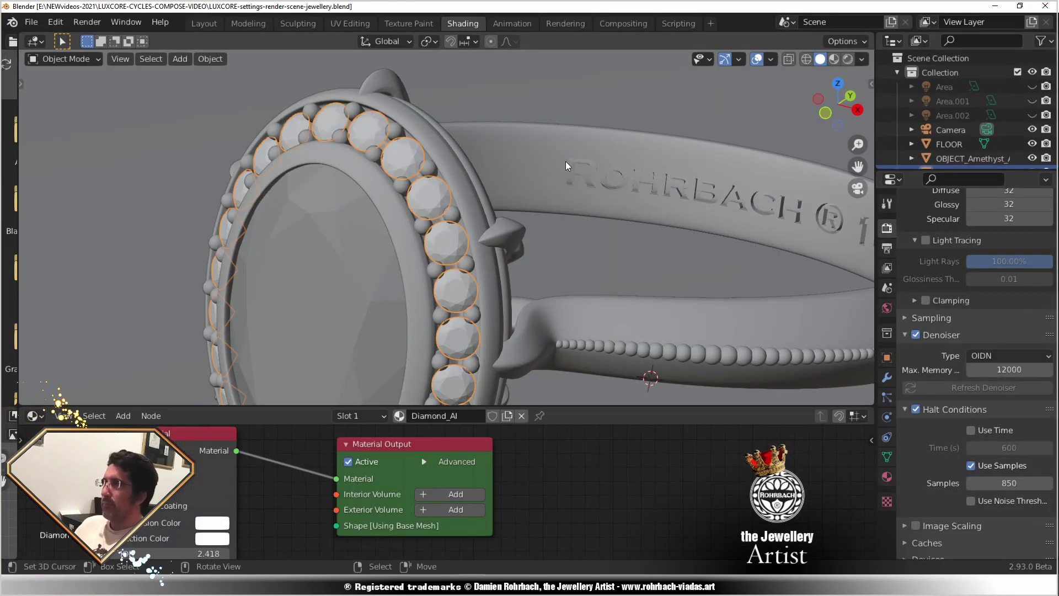
pyautogui.hotkey('ctrl', 's')
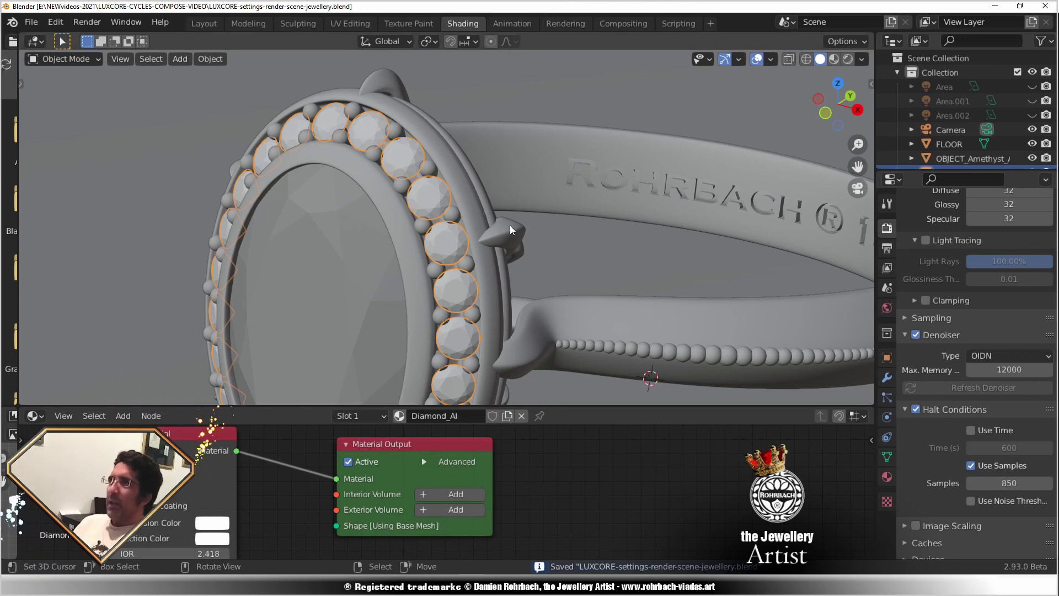
pyautogui.click(424, 461)
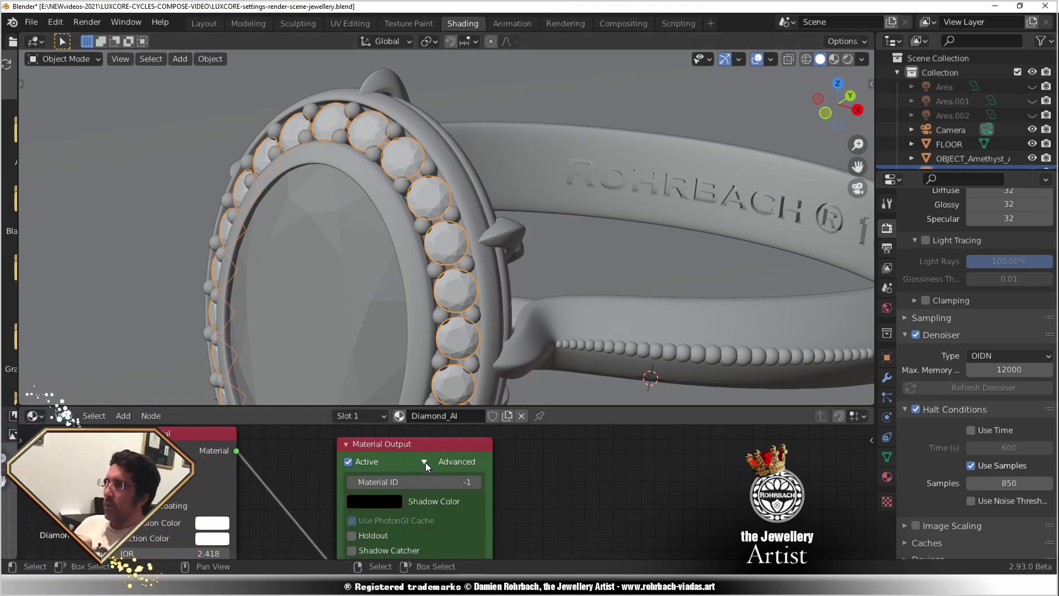
pyautogui.click(356, 306)
pyautogui.click(351, 535)
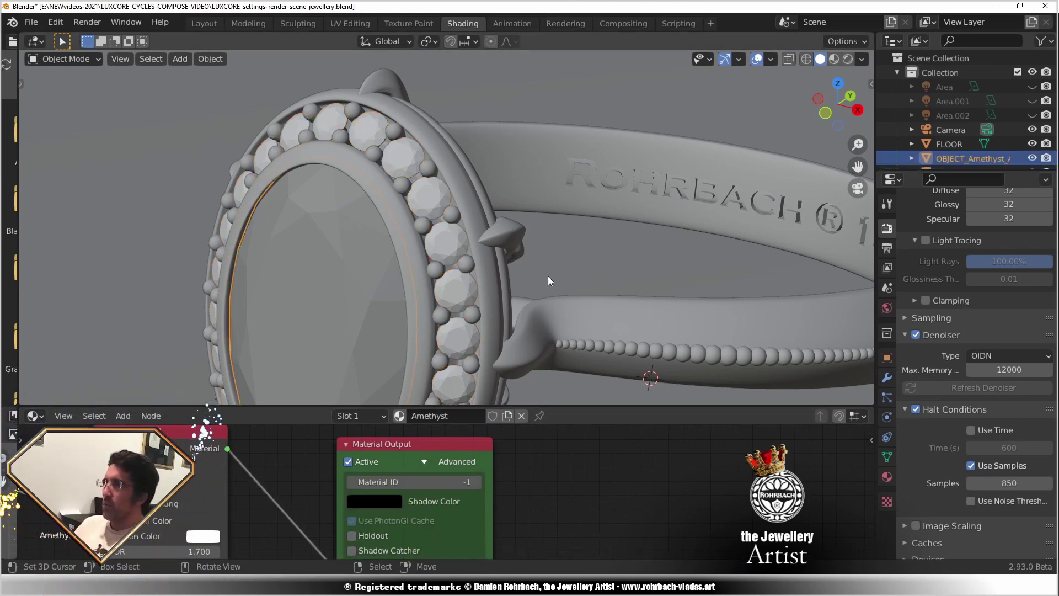
pyautogui.scroll(-3, 548, 275)
pyautogui.hotkey('ctrl', 's')
# Display the rendered viewport and examine the isolated amethyst up close.
pyautogui.click(847, 59)
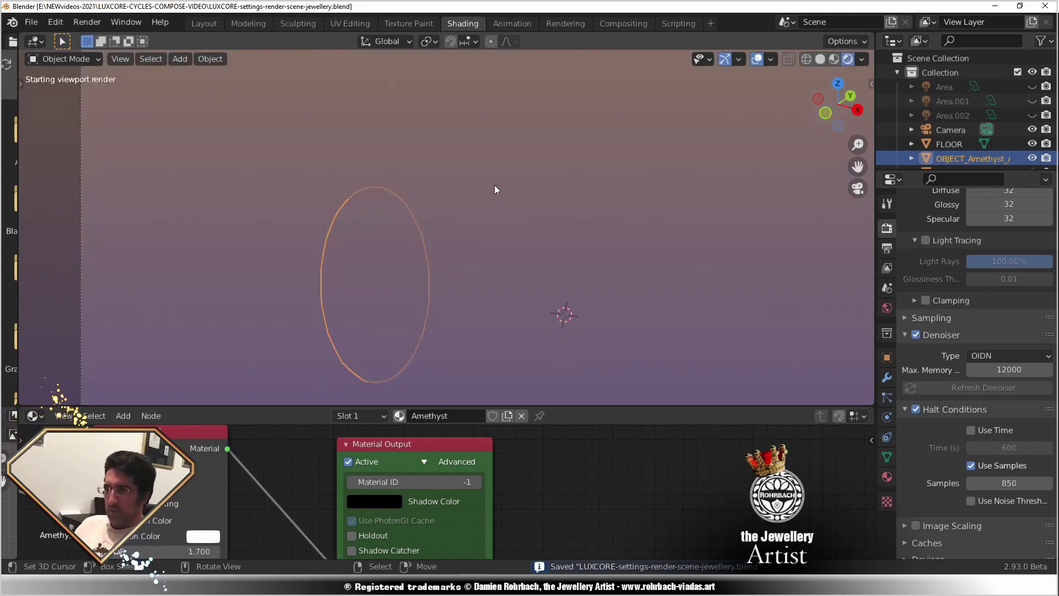
pyautogui.keyDown('shift'); pyautogui.moveTo(386, 317); pyautogui.dragTo(512, 240, button='middle'); pyautogui.keyUp('shift')
pyautogui.scroll(2, 532, 231)
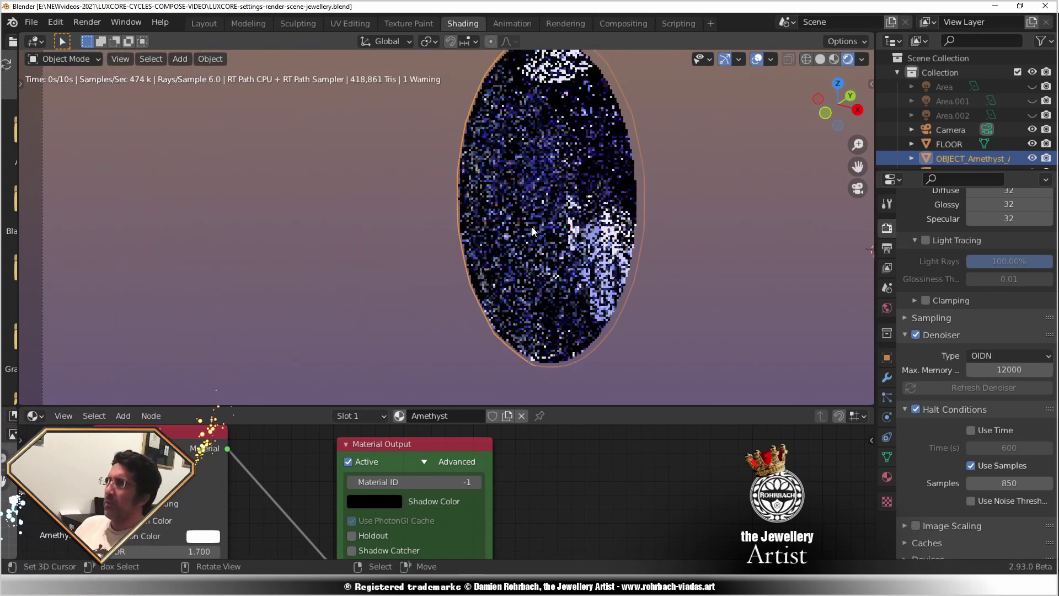
pyautogui.scroll(1, 636, 255)
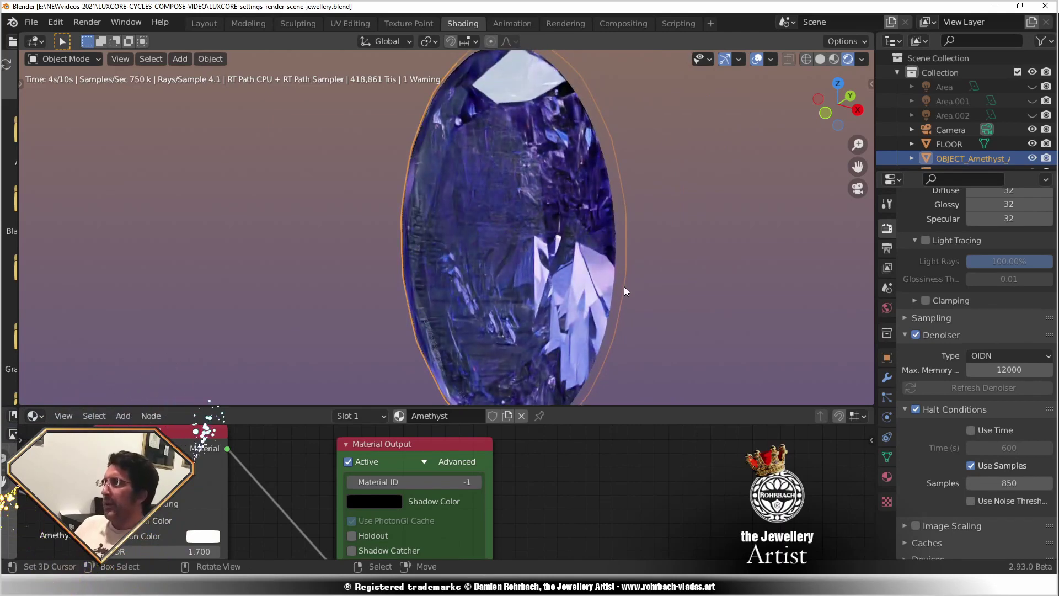
# Set the colour temperature of the HDRI world light to 3500.
pyautogui.click(885, 307)
pyautogui.click(1014, 279)
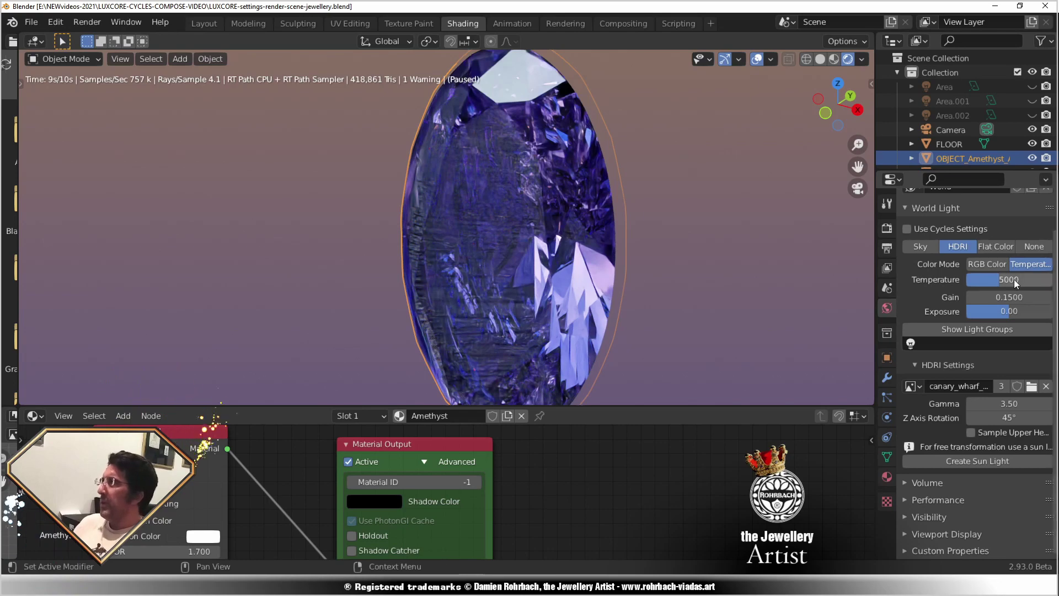
pyautogui.write('3500')
pyautogui.press('Return')
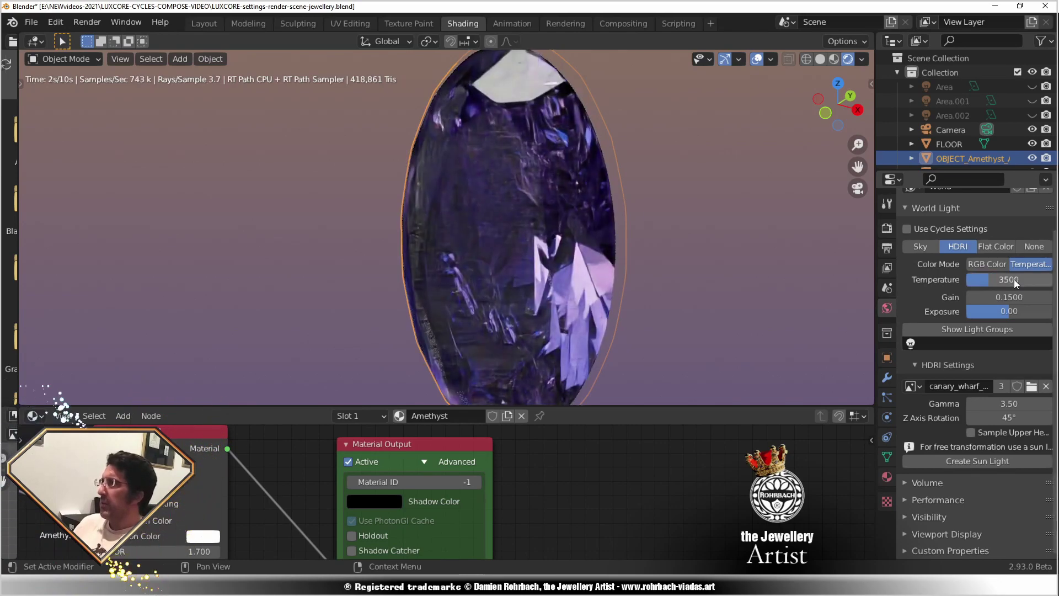
# Set the colour temperature of the HDRI world light to 3250.
pyautogui.click(1011, 282)
pyautogui.write('3000')
pyautogui.press('Return')
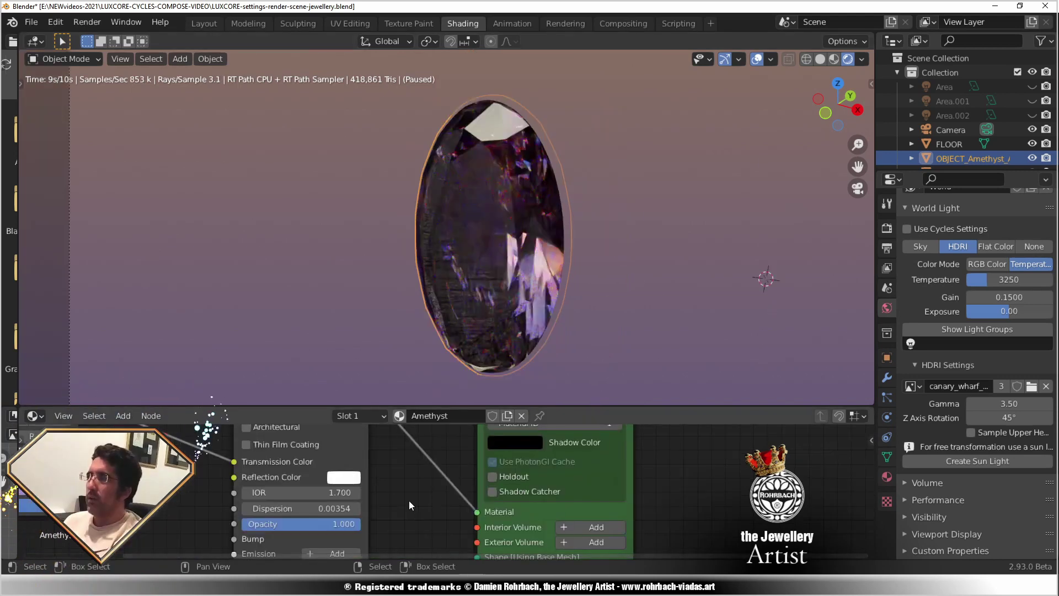
# Set the IOR of the Amethyst glass material to 1.55.
pyautogui.click(300, 493)
pyautogui.write('1')
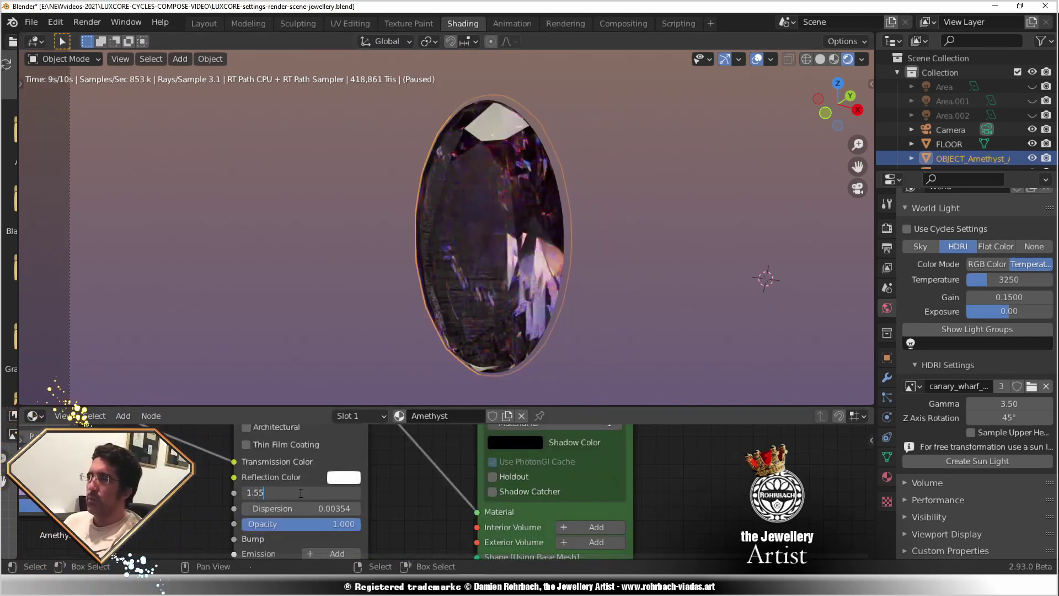
pyautogui.write('.55')
pyautogui.press('Return')
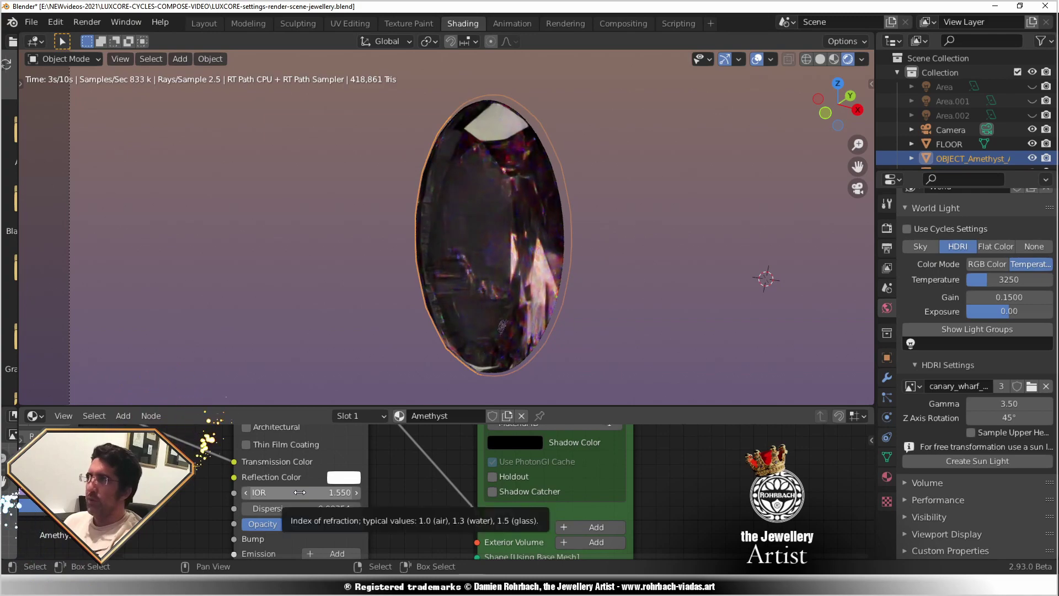
# Return the viewport to solid shading, render the isolated amethyst, and display the DENOISED pass of the result.
pyautogui.click(820, 59)
pyautogui.press('F12')
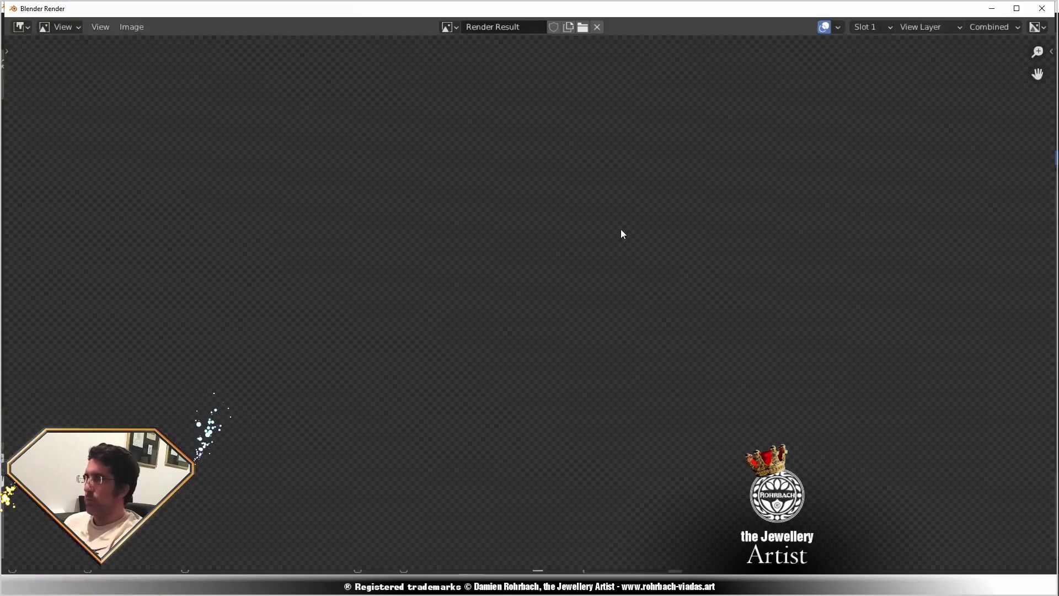
pyautogui.scroll(1, 620, 229)
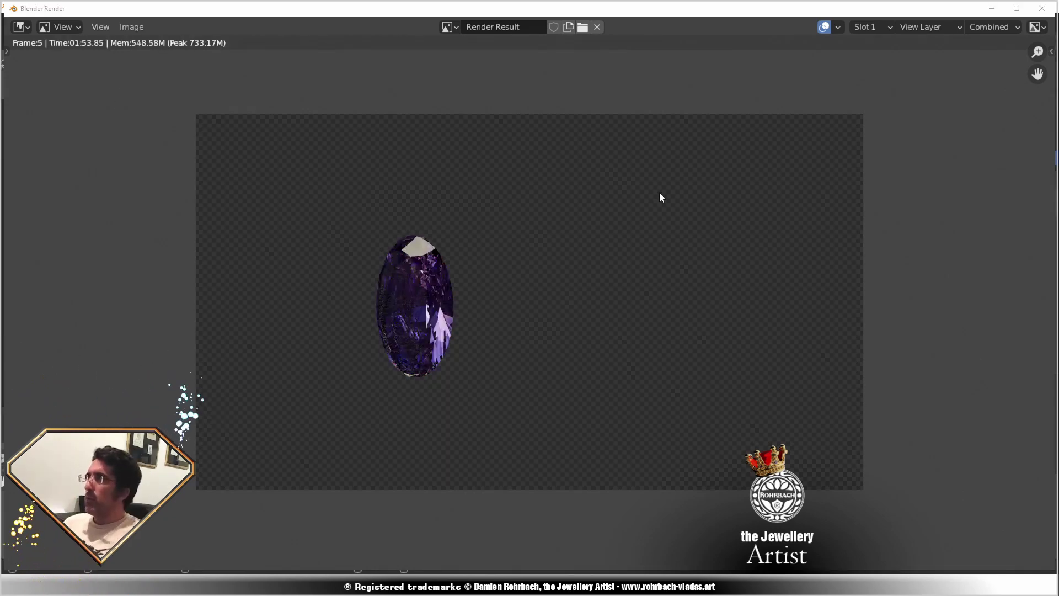
pyautogui.click(989, 28)
pyautogui.click(964, 74)
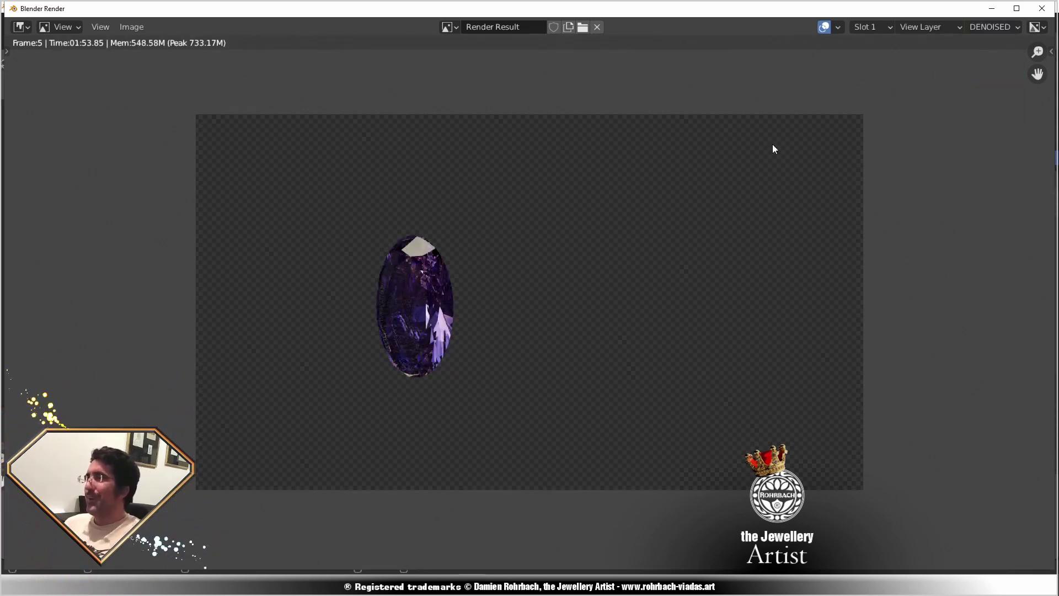
# Save the amethyst render as AMETHYST-Luxcore-alpha.png in RGBA with 0% compression, and close the render window.
pyautogui.click(131, 26)
pyautogui.click(172, 128)
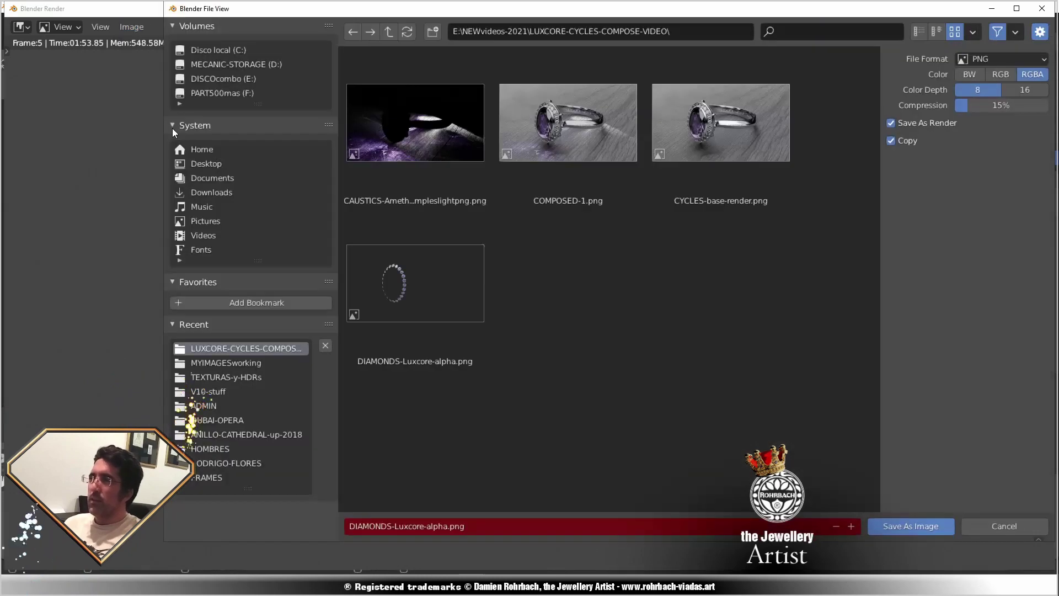
pyautogui.doubleClick(377, 525)
pyautogui.write('AMETHYST')
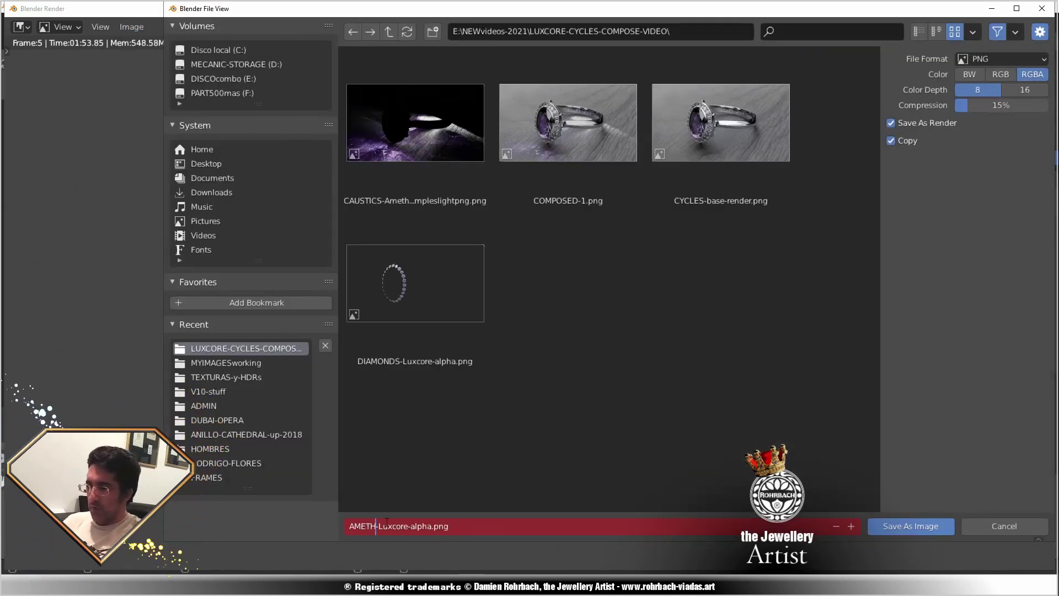
pyautogui.press('Return')
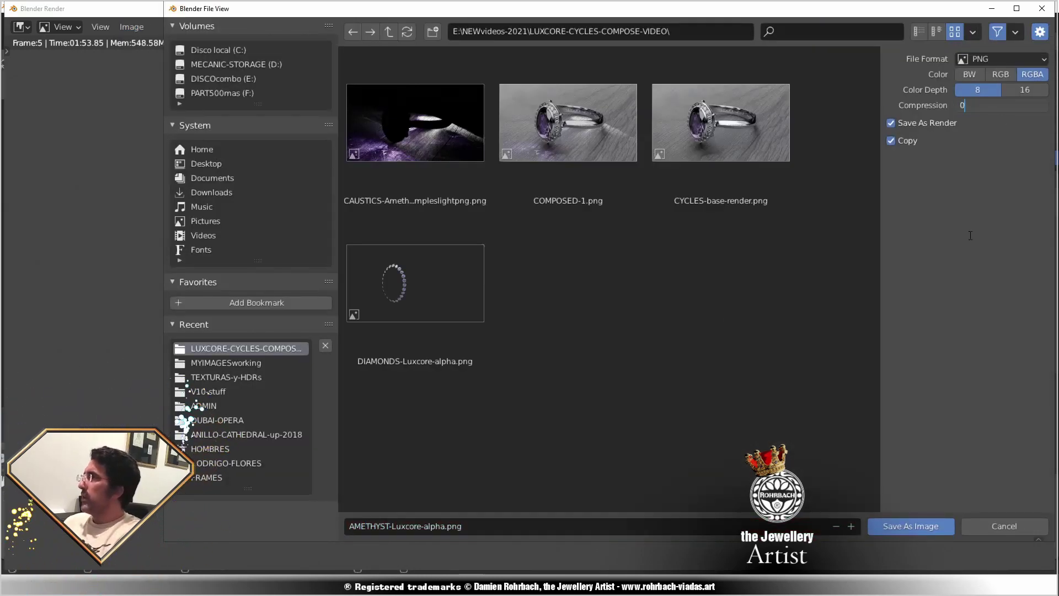
pyautogui.click(911, 525)
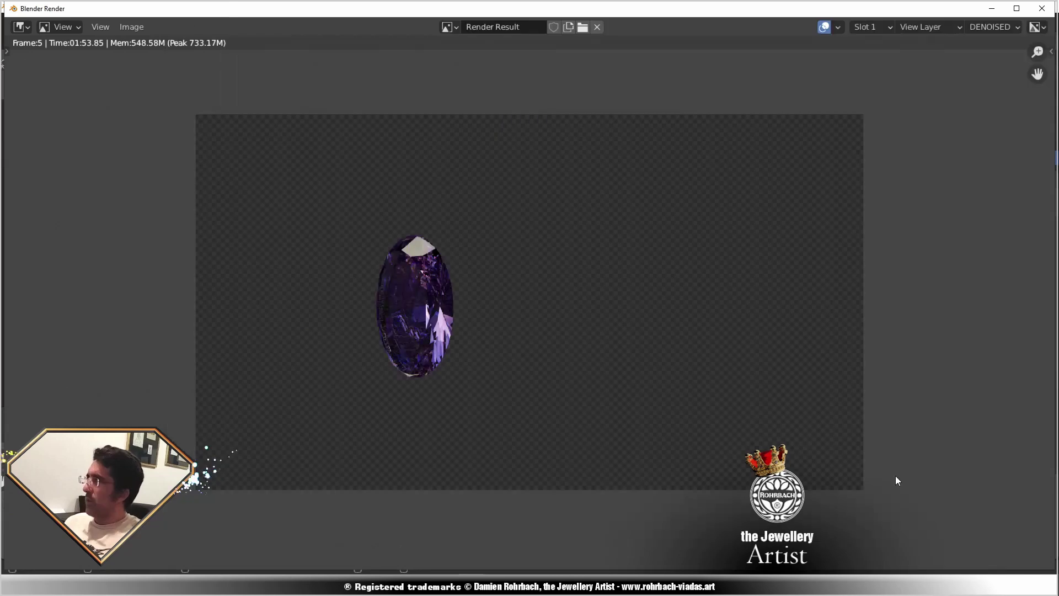
pyautogui.click(1042, 8)
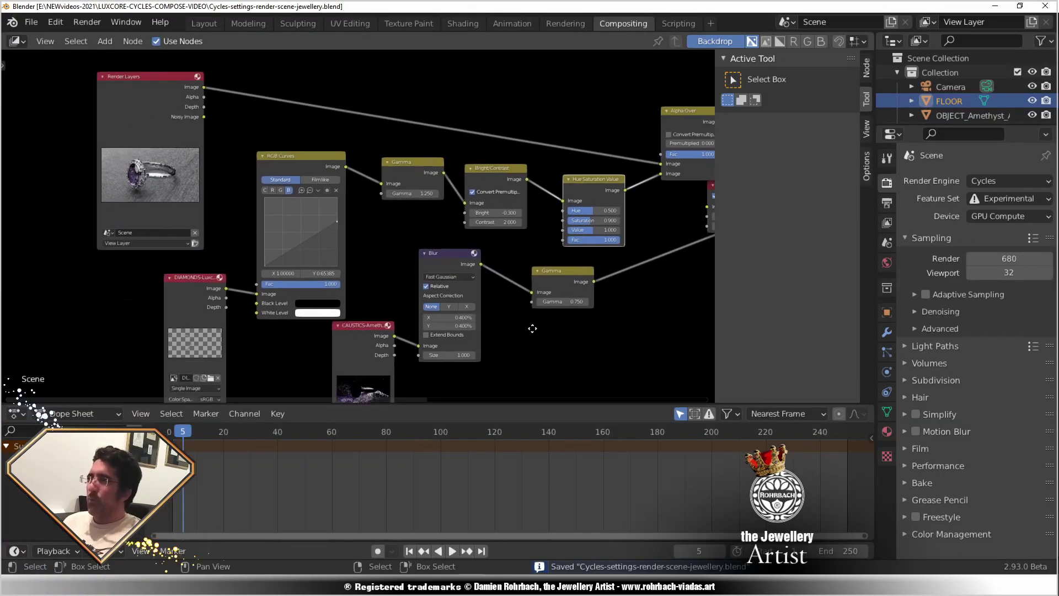
# In the Cycles scene file's compositor, duplicate the diamonds image node and place the copy beside the original.
pyautogui.moveTo(532, 328); pyautogui.dragTo(307, 342, button='middle')
pyautogui.hotkey('shift', 'd')
pyautogui.click(220, 297)
pyautogui.moveTo(540, 249); pyautogui.dragTo(426, 311, button='middle')
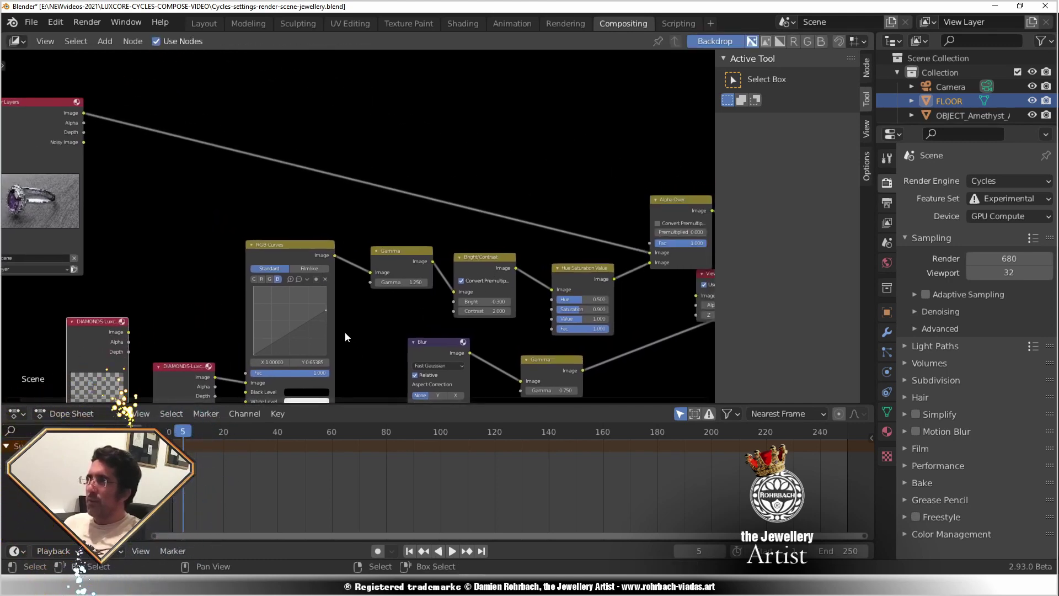
# Insert a duplicate Alpha Over node on the Render Layers link and connect the duplicated image node to its second image input.
pyautogui.hotkey('shift', 'd')
pyautogui.click(202, 163)
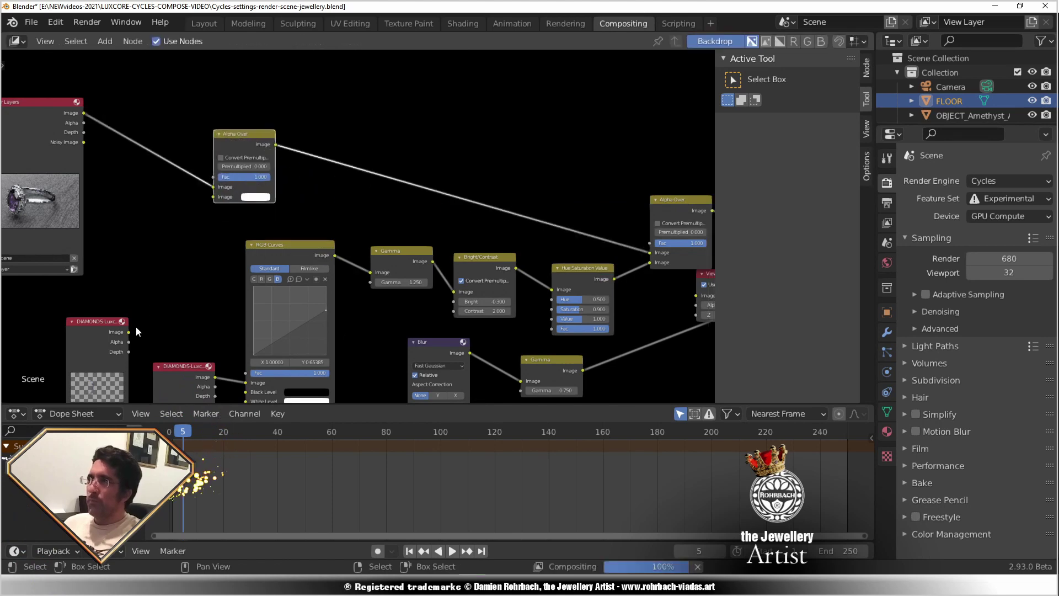
pyautogui.moveTo(128, 332); pyautogui.dragTo(213, 197)
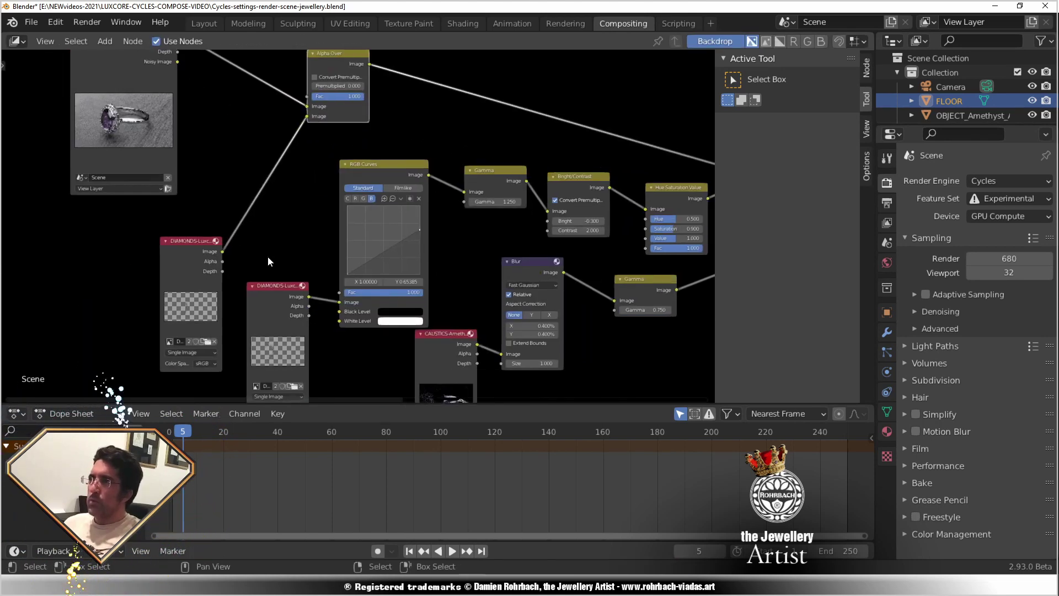
# Load AMETHYST-Luxcore-alpha.png into the duplicated image node and show the render result.
pyautogui.click(207, 339)
pyautogui.doubleClick(368, 150)
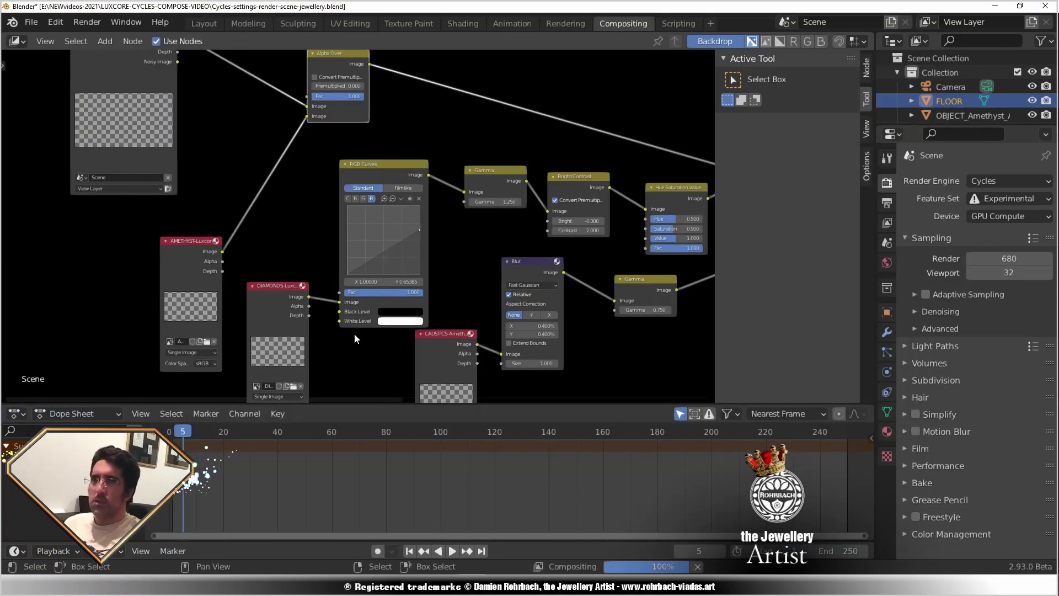
pyautogui.press('F11')
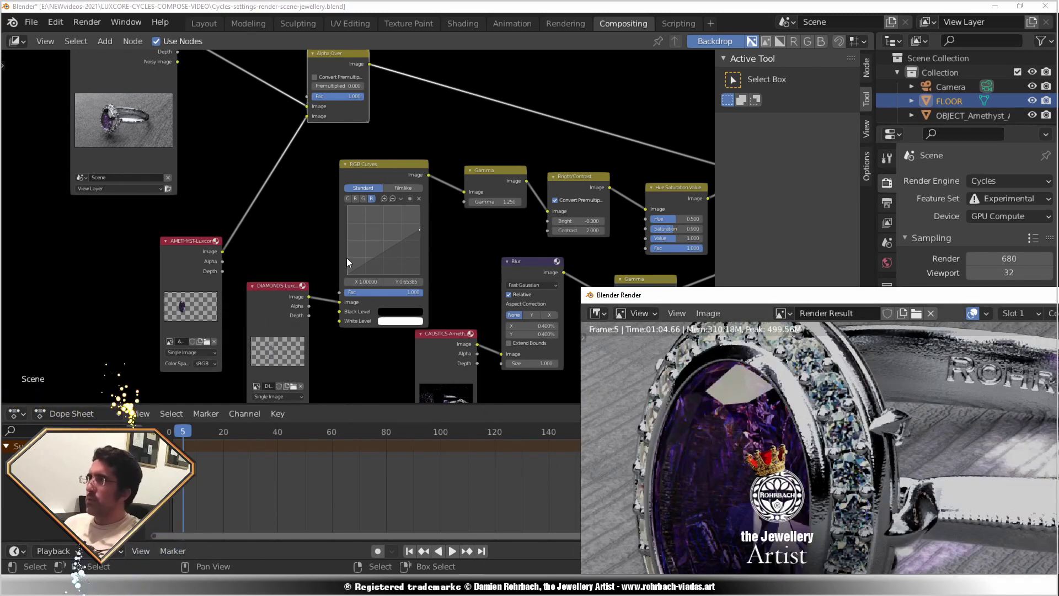
# Set the factor of the amethyst's Alpha Over node to 0.5 and save the file.
pyautogui.scroll(3, 346, 256)
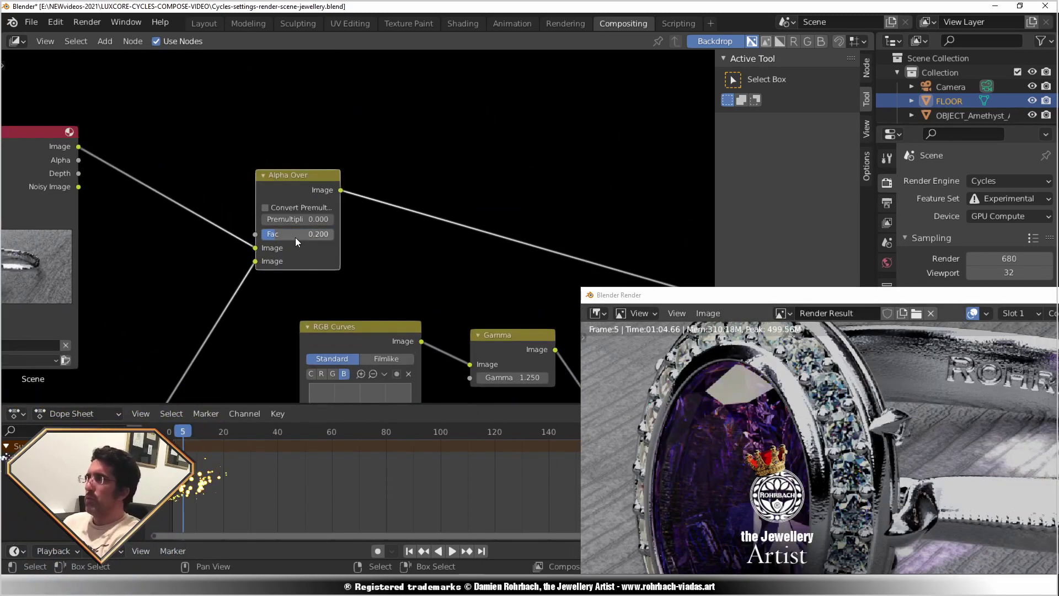
pyautogui.click(298, 233)
pyautogui.write('.25')
pyautogui.press('Return')
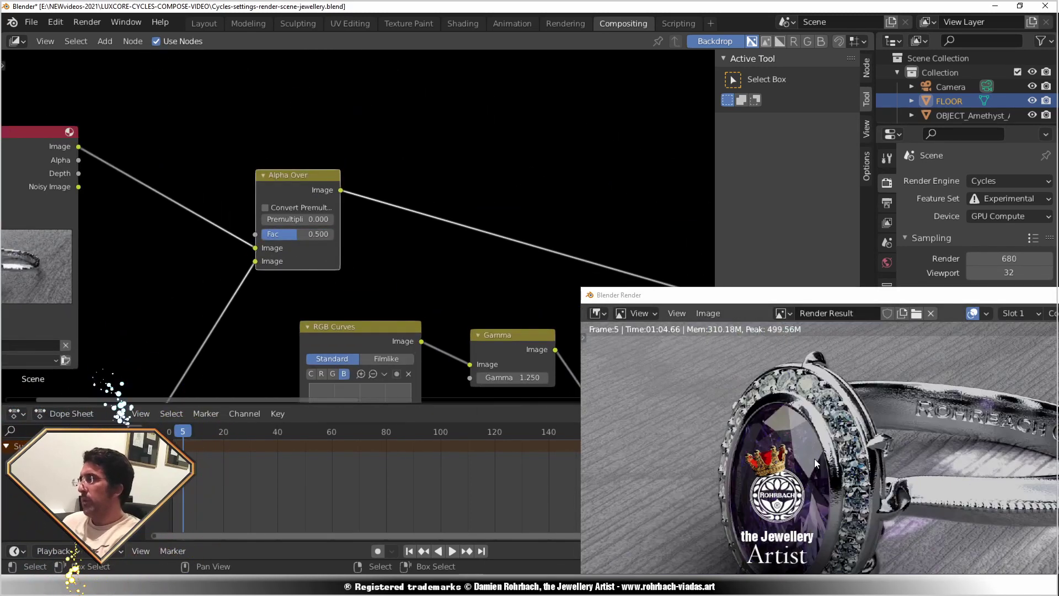
pyautogui.hotkey('ctrl', 's')
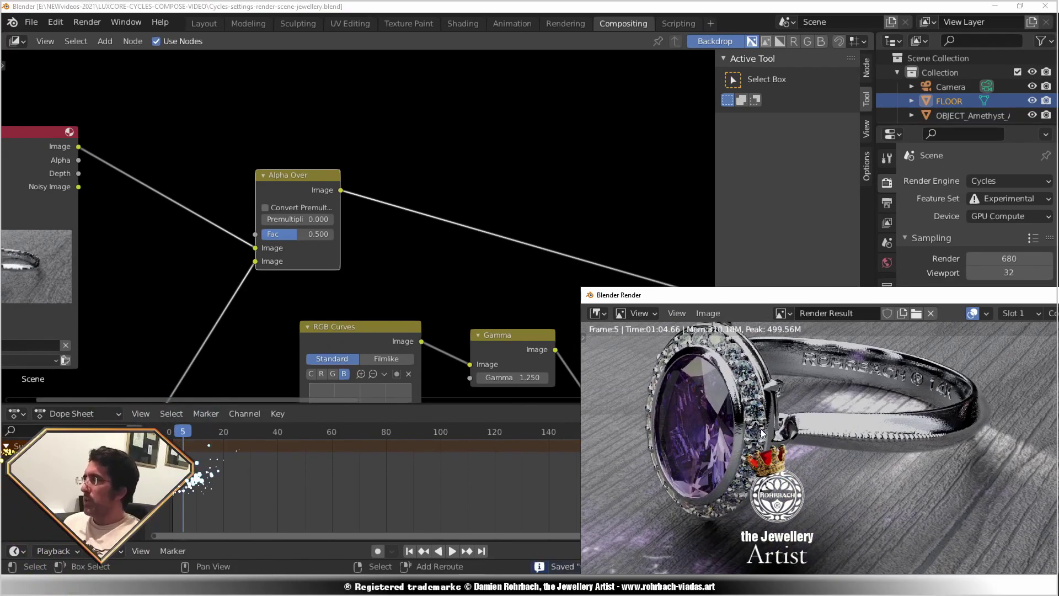
# Enlarge the render result to examine the composited amethyst and ring, restore the window size, and save.
pyautogui.doubleClick(769, 294)
pyautogui.scroll(3, 505, 286)
pyautogui.scroll(-4, 581, 355)
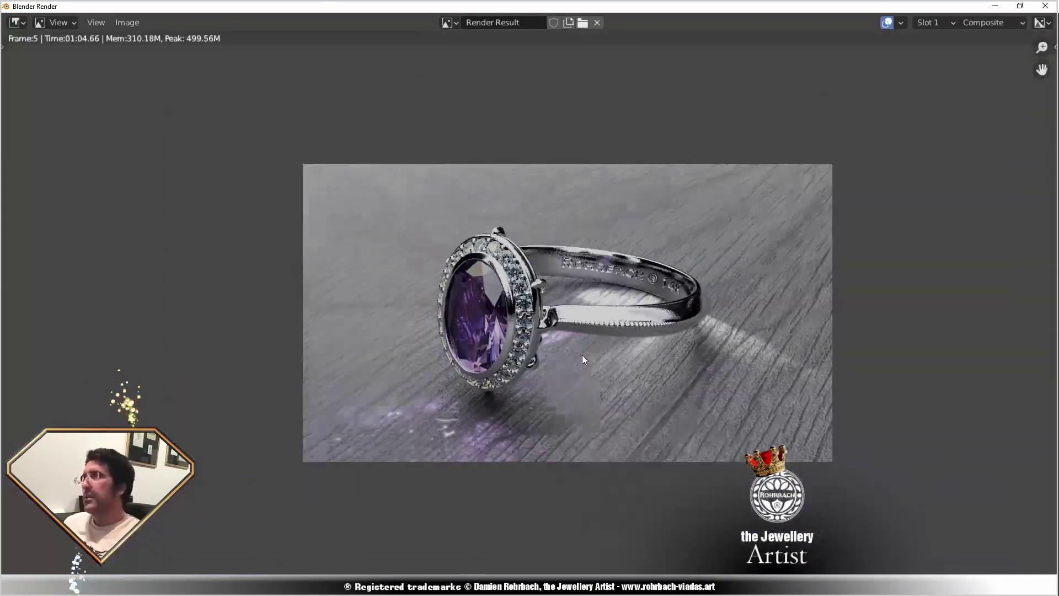
pyautogui.scroll(2, 582, 356)
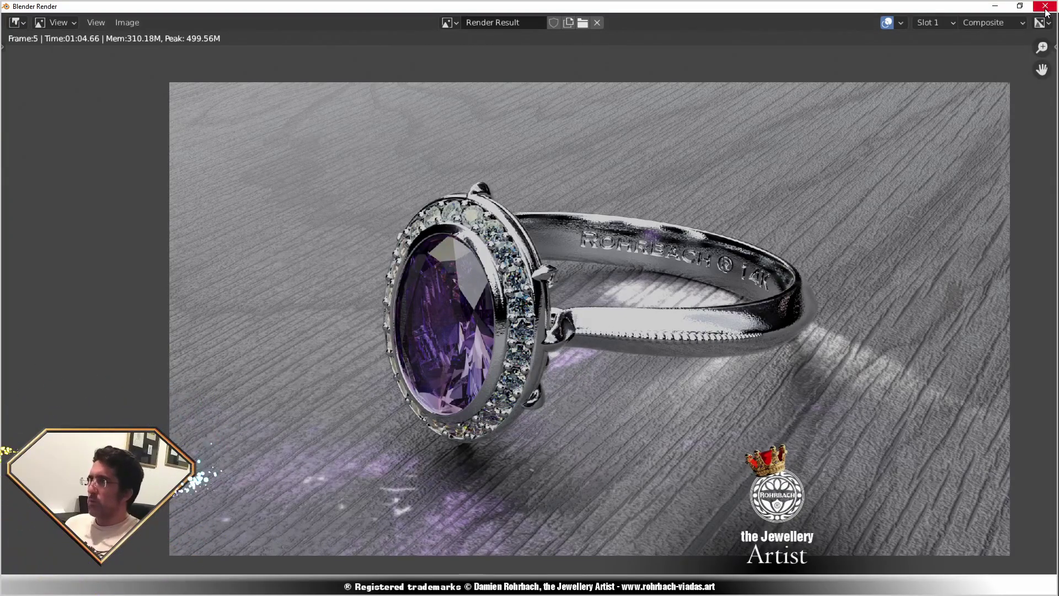
pyautogui.click(1019, 6)
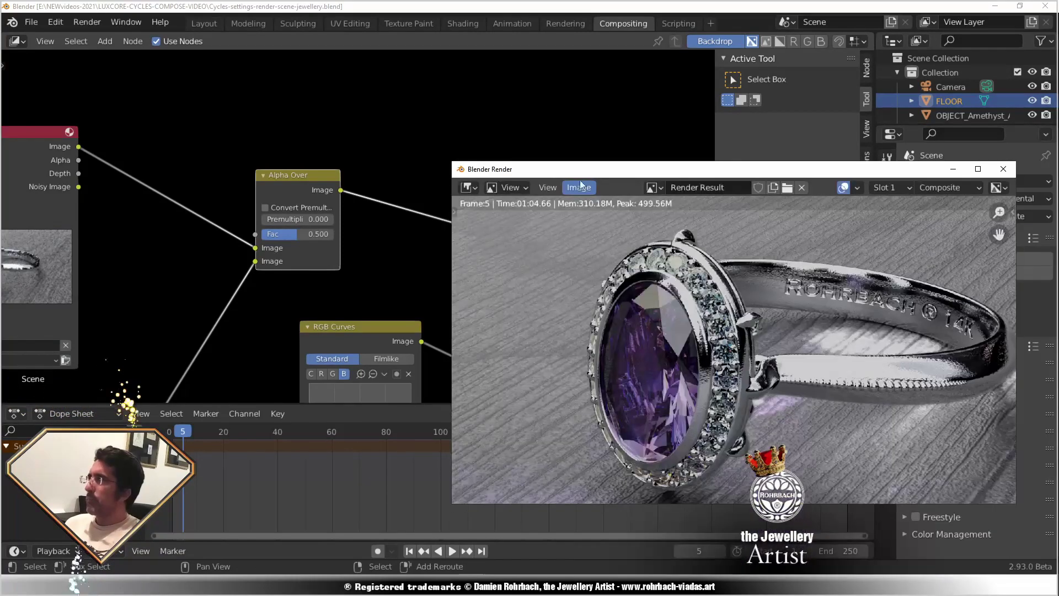
pyautogui.scroll(-3, 763, 393)
pyautogui.hotkey('ctrl', 's')
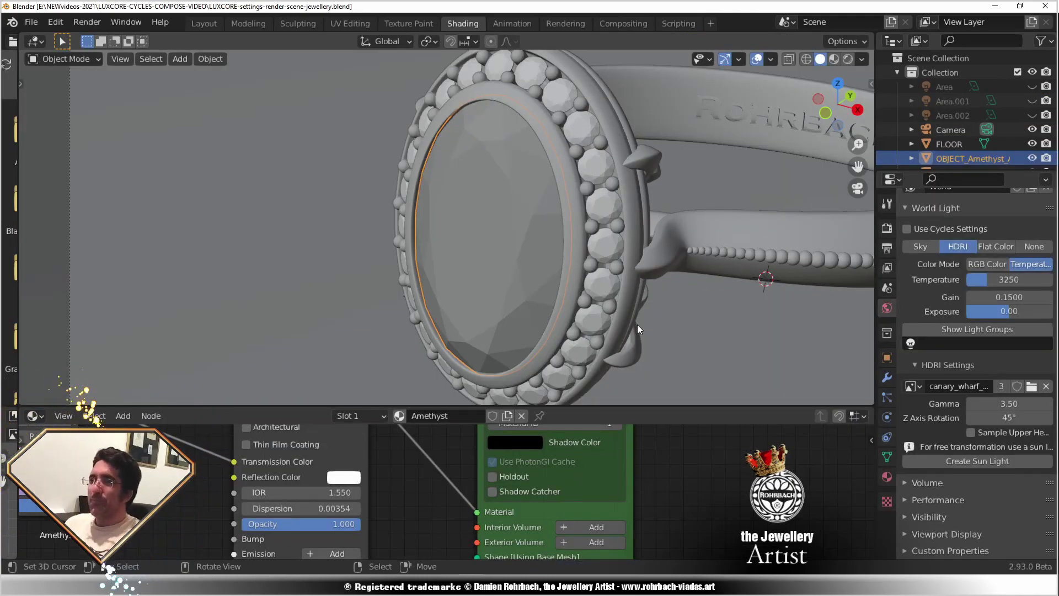
# In the LuxCore scene file, enable Holdout for the Amethyst material, disable it for the FLOOR object's material, and save.
pyautogui.keyDown('shift'); pyautogui.scroll(2, 491, 496); pyautogui.keyUp('shift')
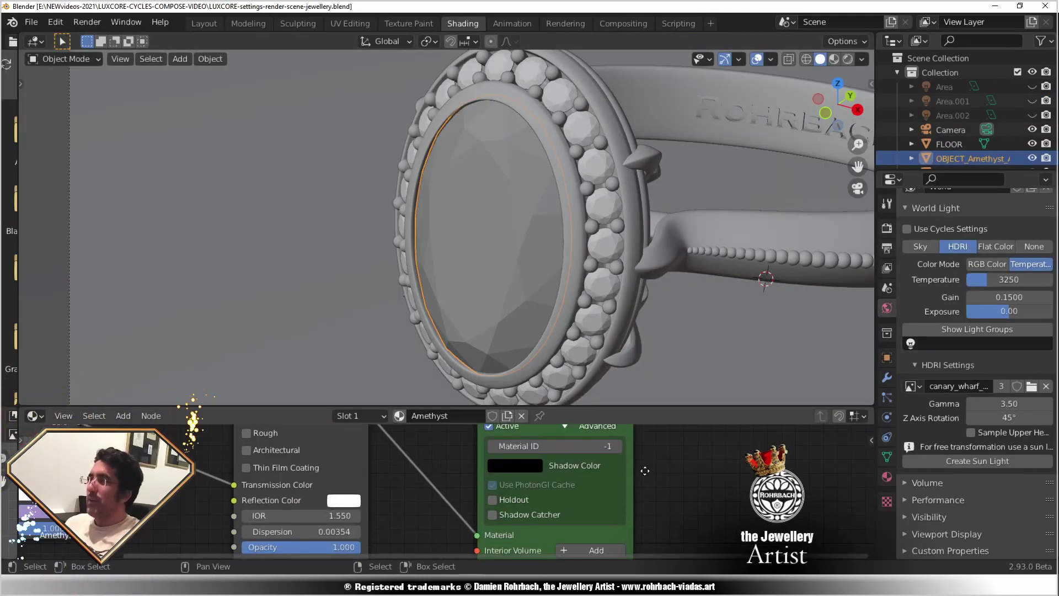
pyautogui.click(492, 499)
pyautogui.click(563, 385)
pyautogui.click(612, 356)
pyautogui.click(664, 378)
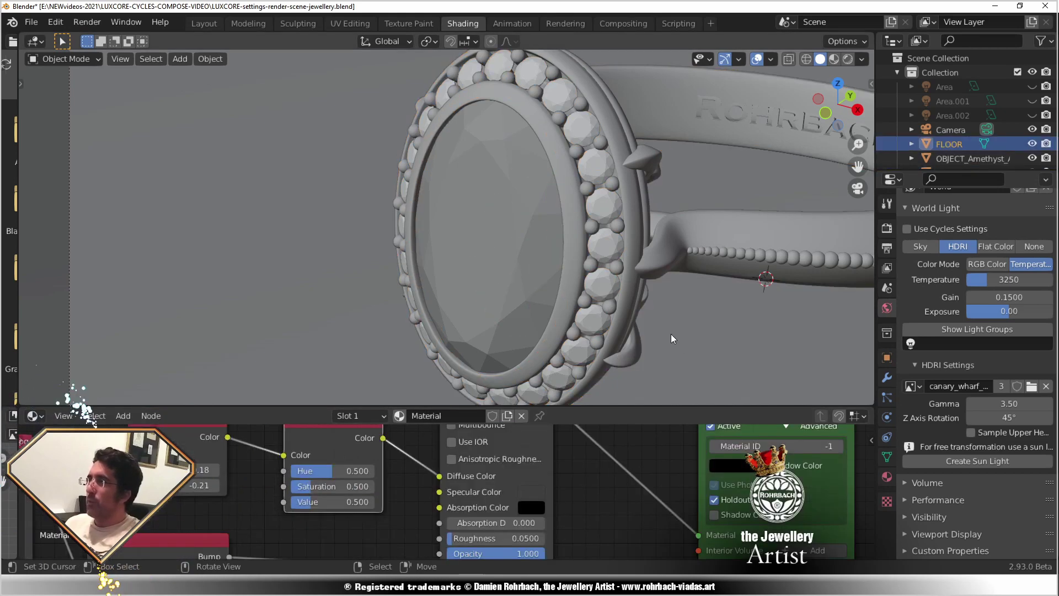
pyautogui.press('KP_0')
pyautogui.click(713, 499)
pyautogui.hotkey('ctrl', 's')
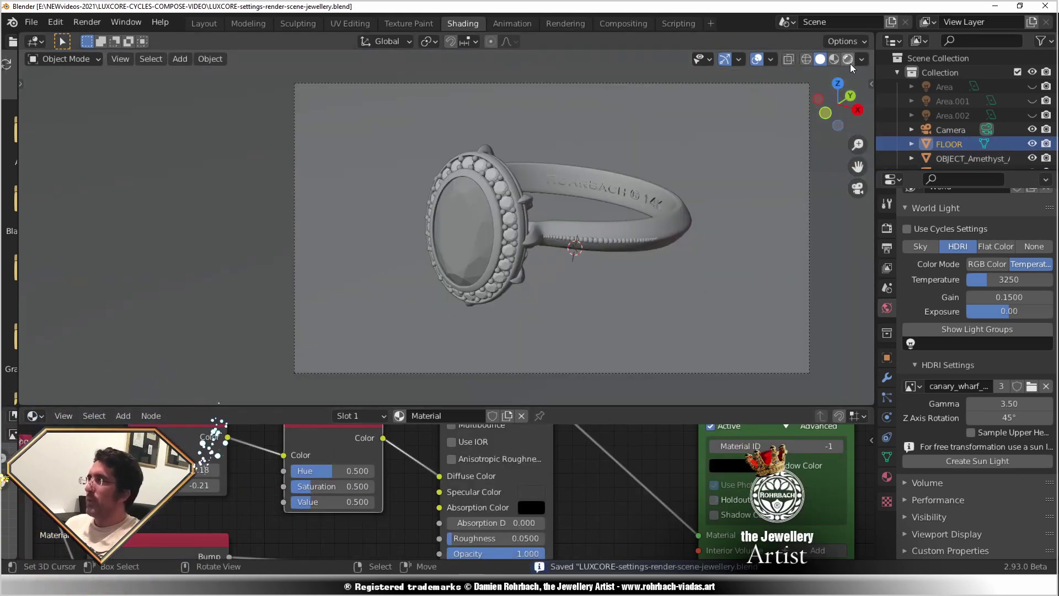
# Preview the isolated floor in the rendered viewport, and enable Vignetting in the camera's Image Pipeline.
pyautogui.press('z')
pyautogui.click(642, 205)
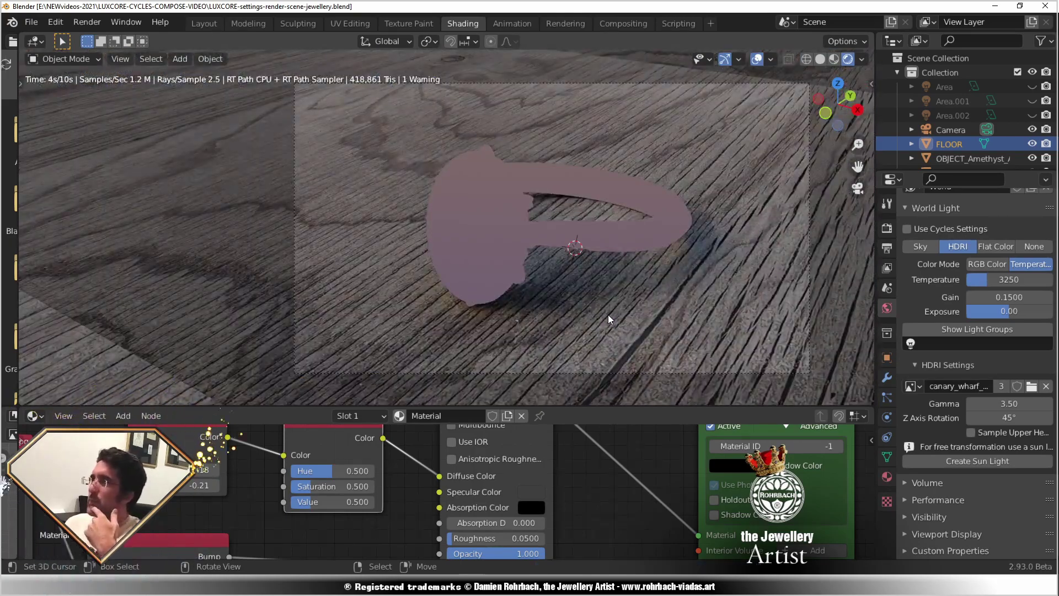
pyautogui.click(959, 130)
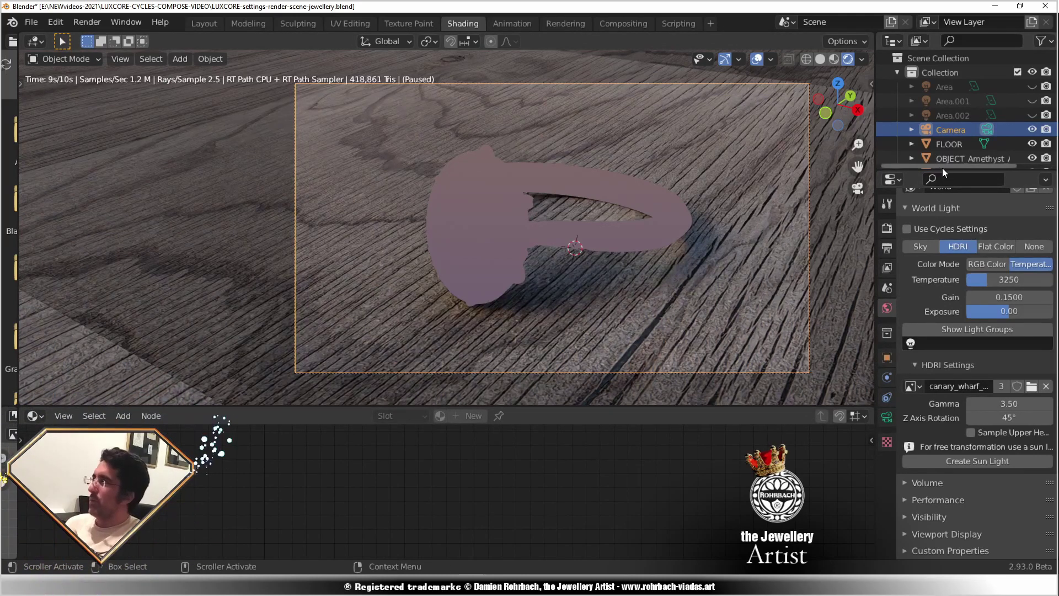
pyautogui.click(887, 417)
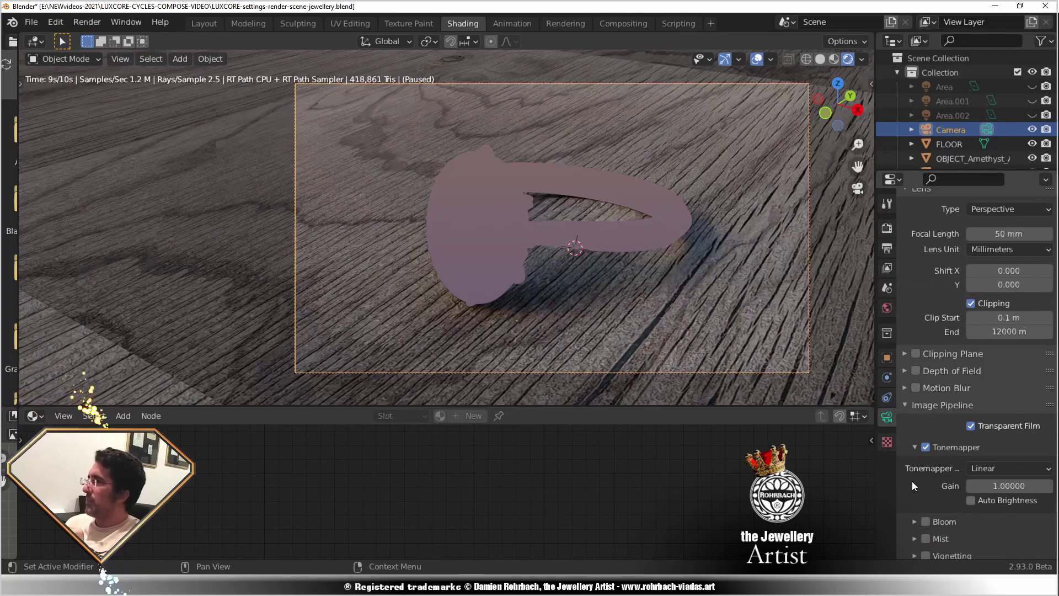
pyautogui.scroll(-5, 919, 478)
pyautogui.click(926, 445)
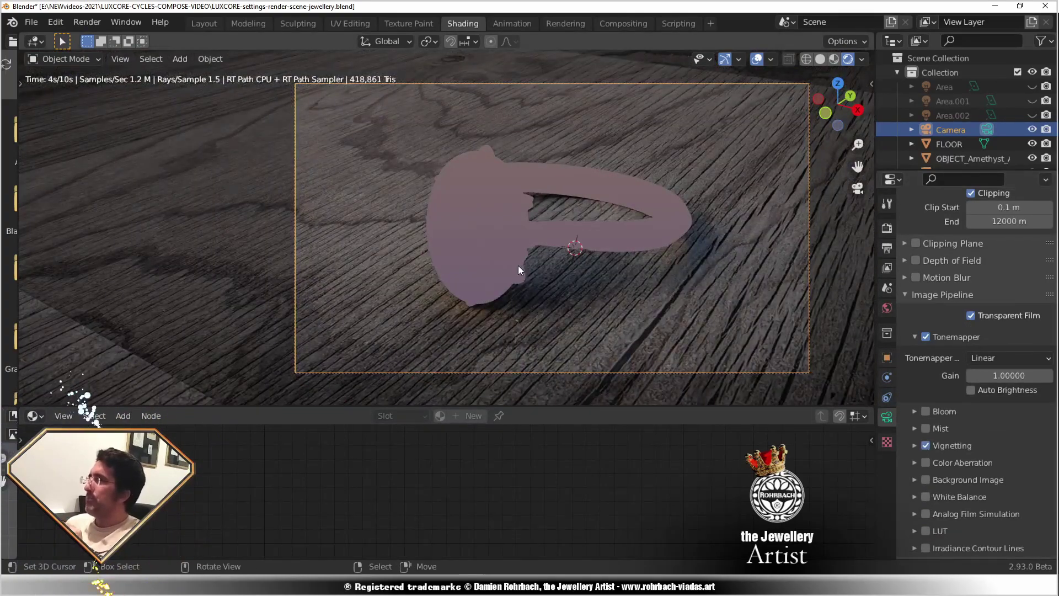
# Return to solid shading, make a test render of the isolated floor, and leave the render result.
pyautogui.click(820, 59)
pyautogui.press('F12')
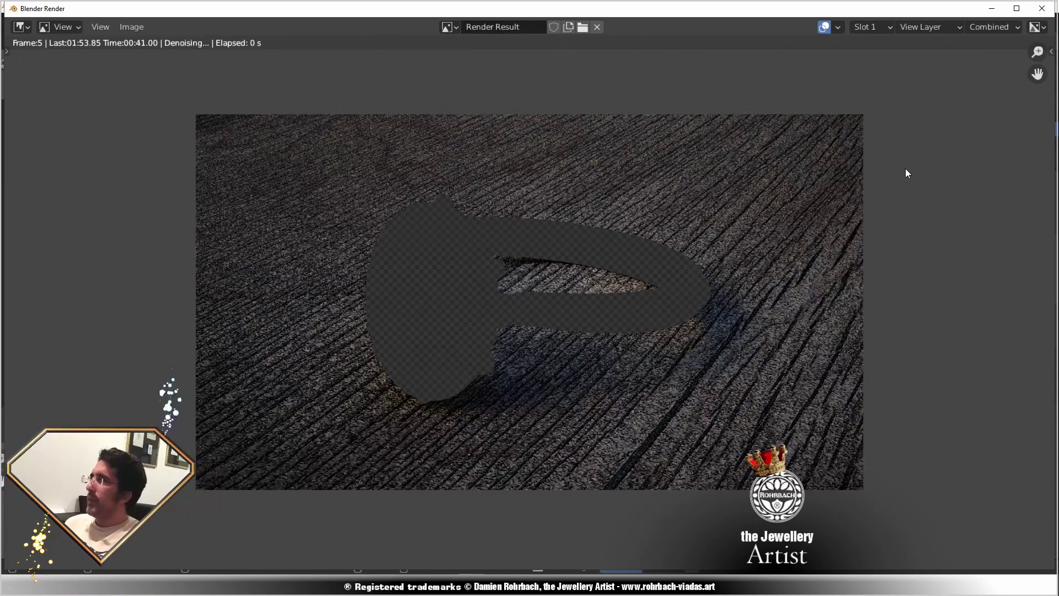
pyautogui.press('Escape')
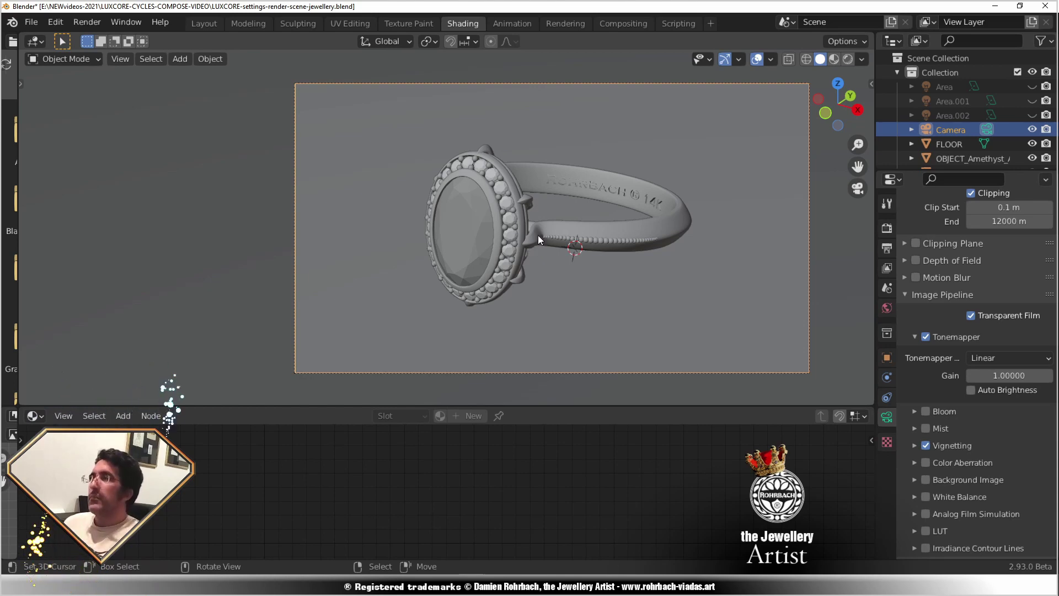
# Place the 3D cursor on the halo diamonds around the amethyst and add a Plain Axes empty there.
pyautogui.click(501, 171)
pyautogui.moveTo(214, 218)
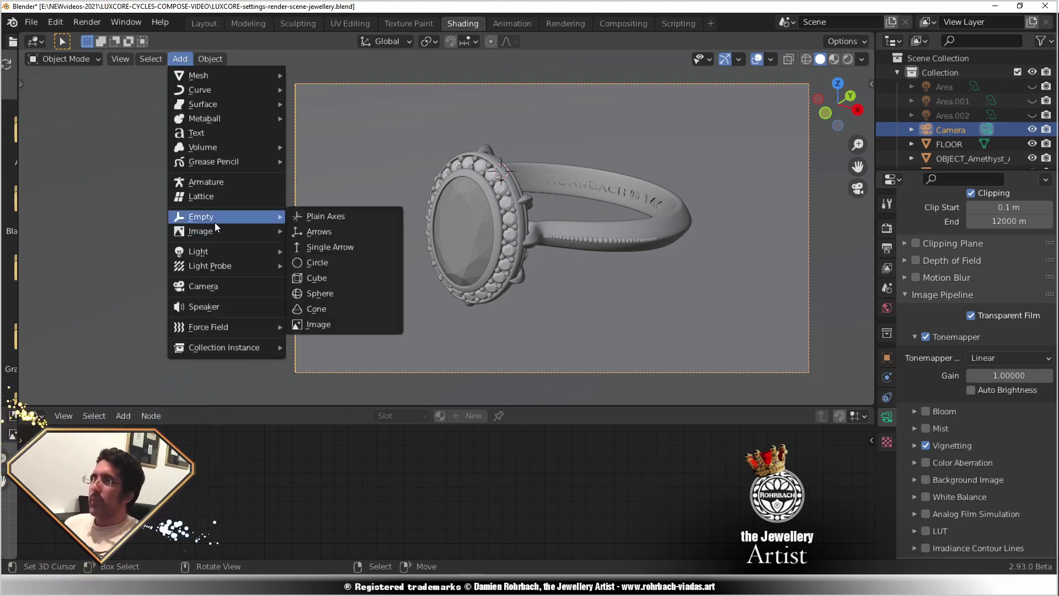
pyautogui.click(307, 215)
pyautogui.scroll(-2, 960, 149)
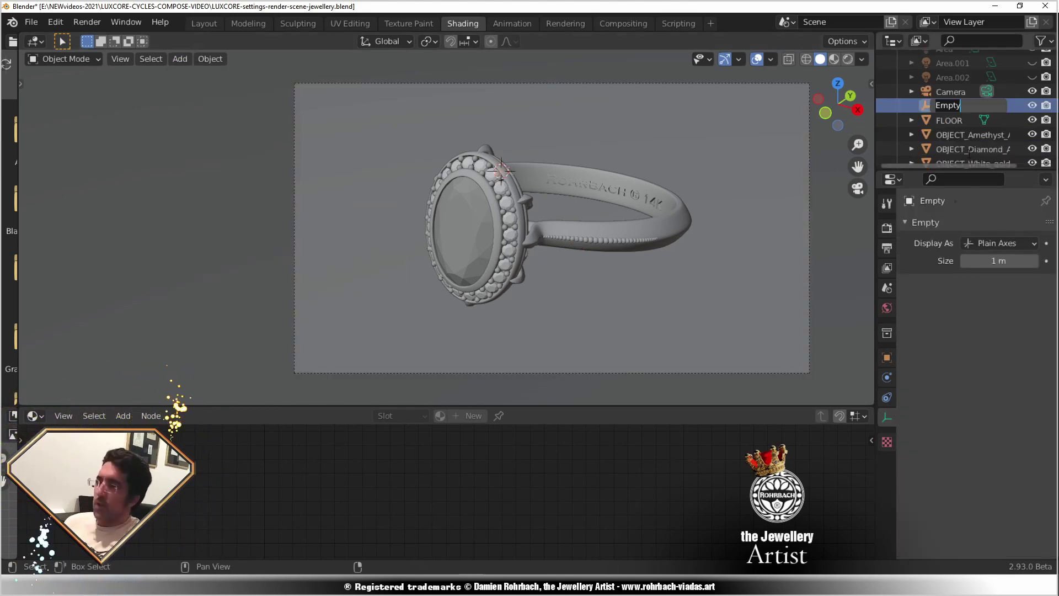
# Rename the new empty as DOF and save the file.
pyautogui.doubleClick(944, 106)
pyautogui.write('DOF')
pyautogui.press('Return')
pyautogui.hotkey('ctrl', 's')
# Move the DOF empty in the orthographic top, side and front views onto the front face of the amethyst.
pyautogui.press('KP_7')
pyautogui.scroll(-3, 482, 241)
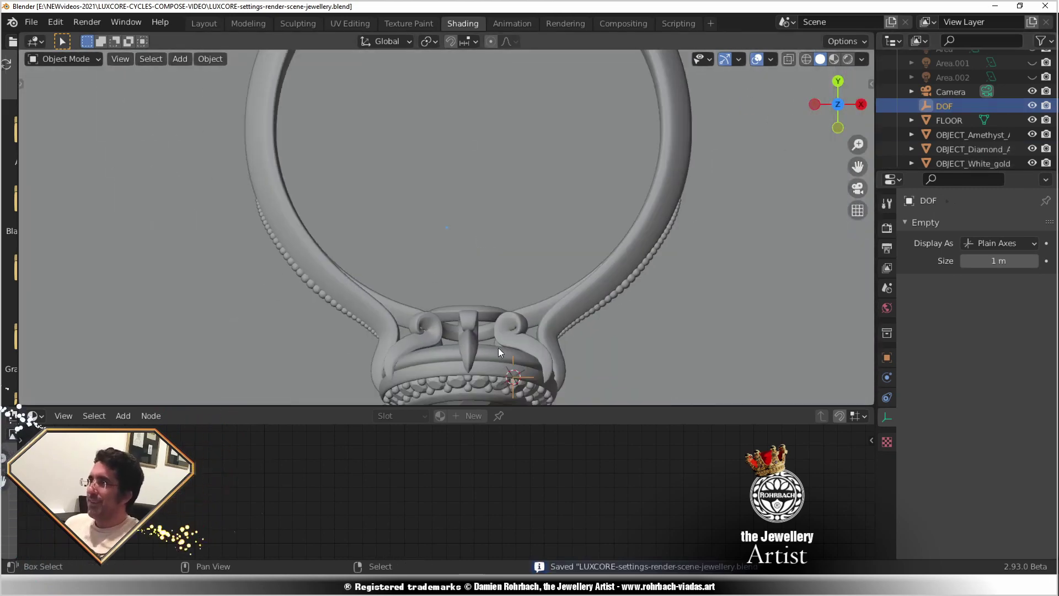
pyautogui.scroll(8, 498, 348)
pyautogui.press('g')
pyautogui.click(508, 371)
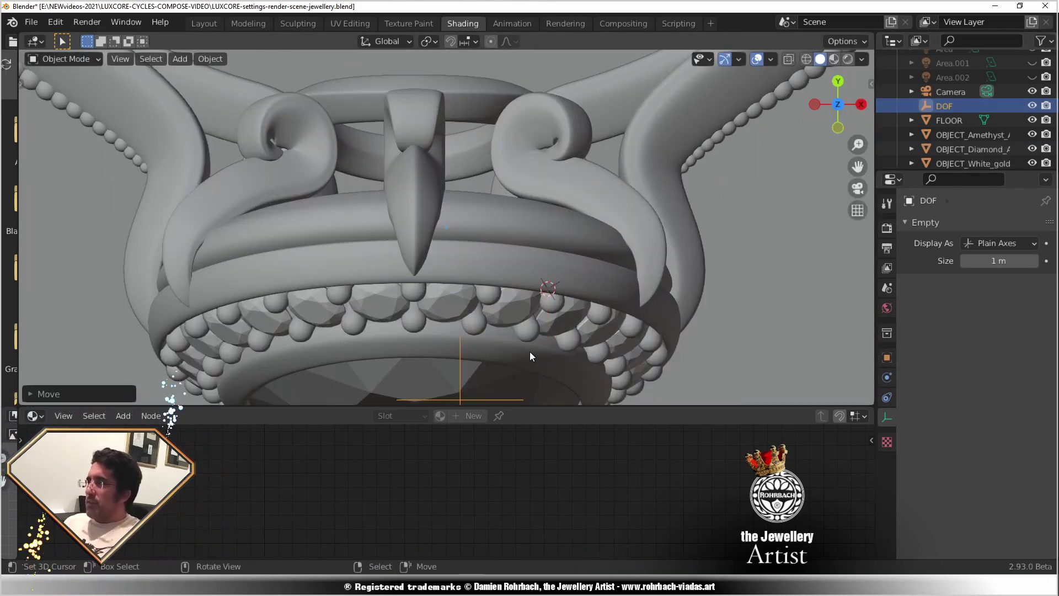
pyautogui.moveTo(529, 352); pyautogui.dragTo(474, 231, button='middle')
pyautogui.press('g')
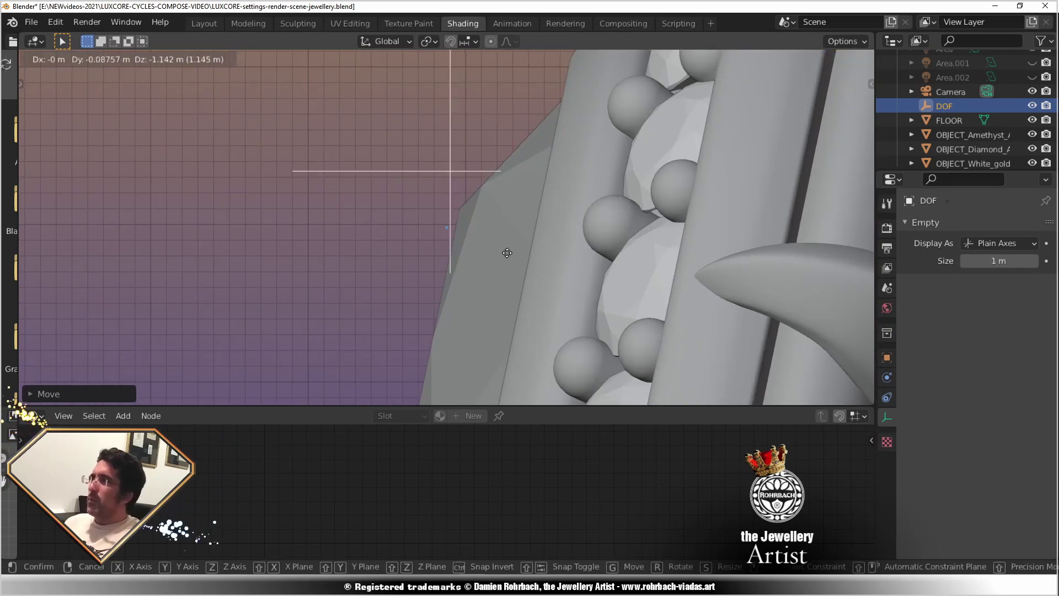
pyautogui.click(495, 252)
pyautogui.press('KP_1')
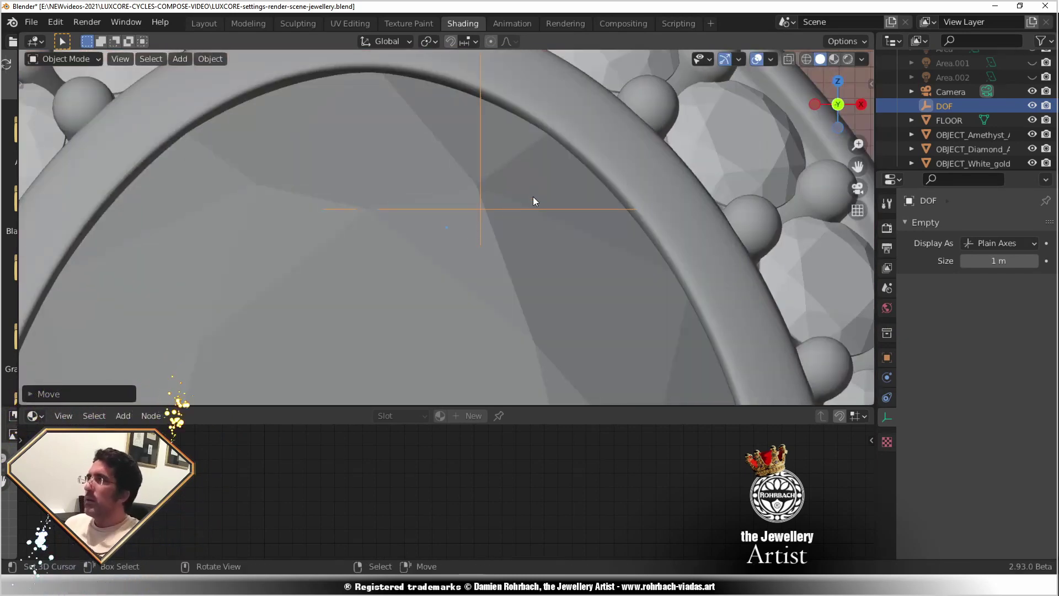
pyautogui.press('g')
pyautogui.click(487, 210)
# Set the DOF empty's location to X 0.015 m, Y -9 m and Z 9.1 m, and save the file.
pyautogui.press('n')
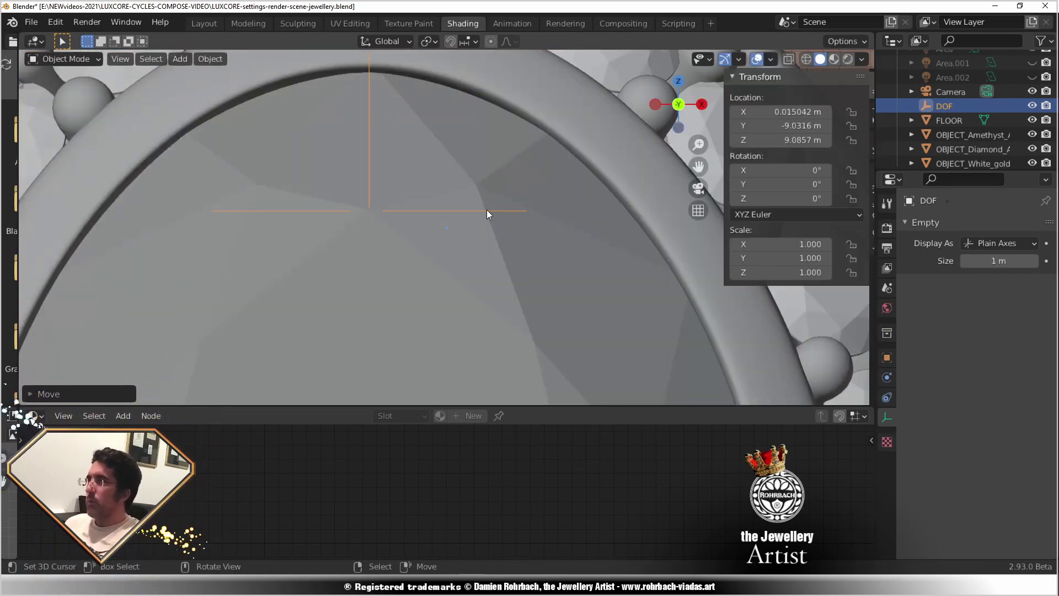
pyautogui.click(772, 112)
pyautogui.click(750, 112)
pyautogui.press('BackSpace')
pyautogui.press('Tab')
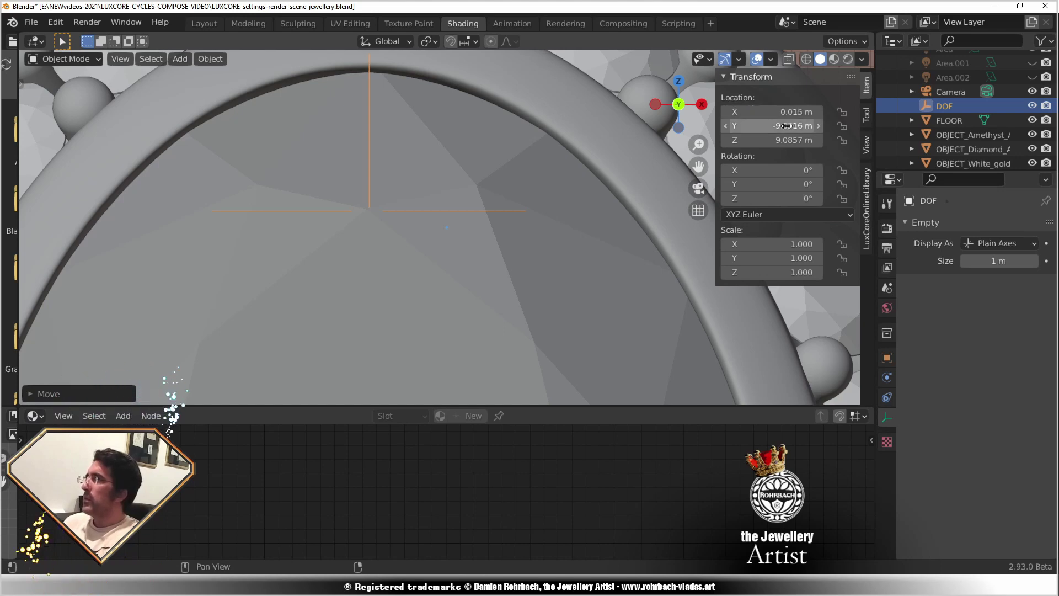
pyautogui.write('-9')
pyautogui.press('Tab')
pyautogui.write('9.1')
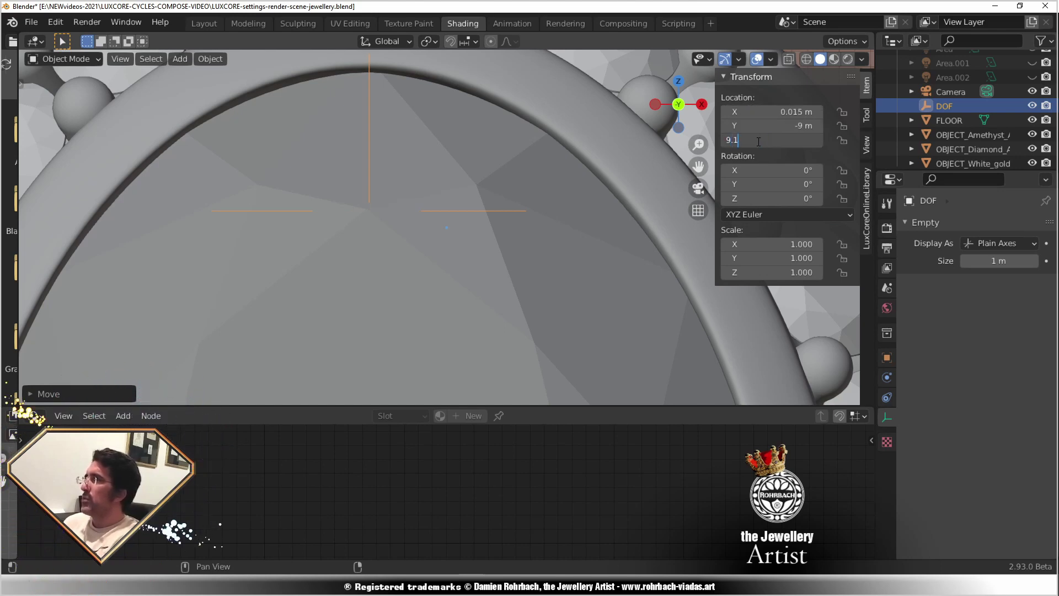
pyautogui.press('Return')
pyautogui.hotkey('ctrl', 's')
# Return to the camera view and enable the camera's Depth of Field with DOF as the focus object.
pyautogui.press('KP_0')
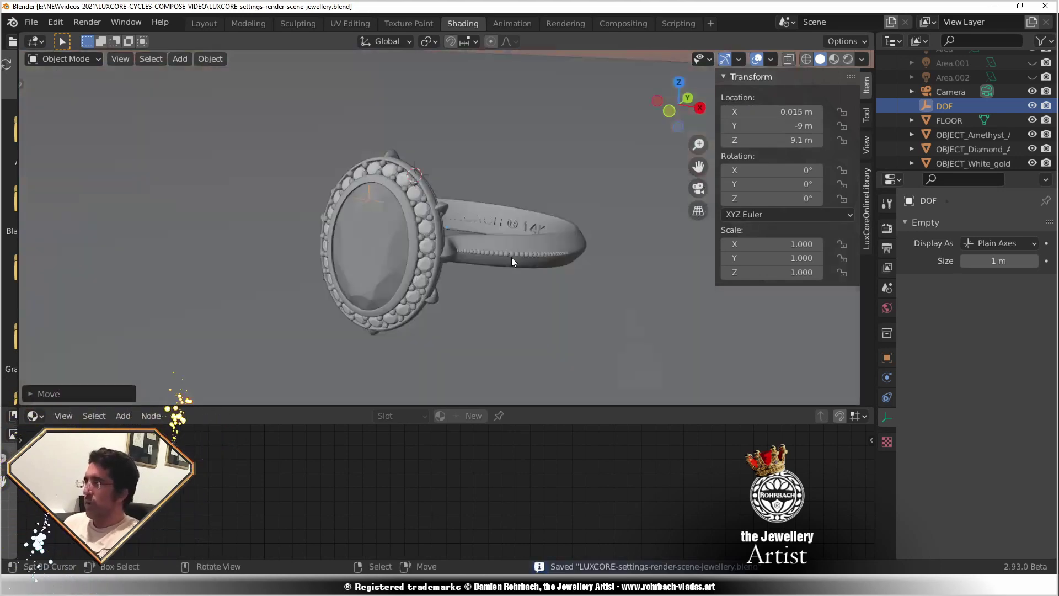
pyautogui.click(580, 340)
pyautogui.click(960, 93)
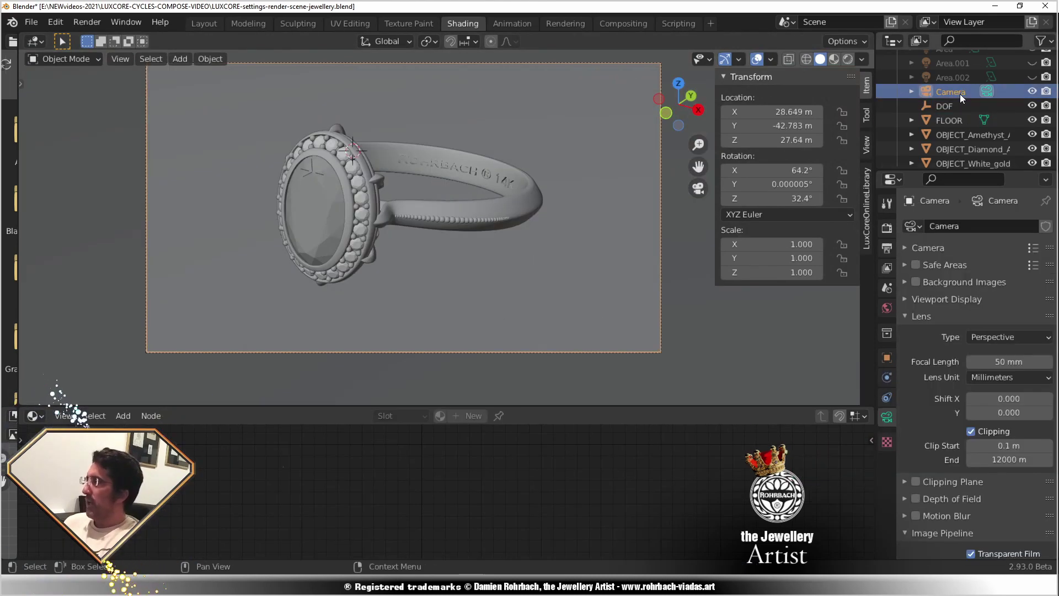
pyautogui.click(917, 499)
pyautogui.scroll(-4, 912, 458)
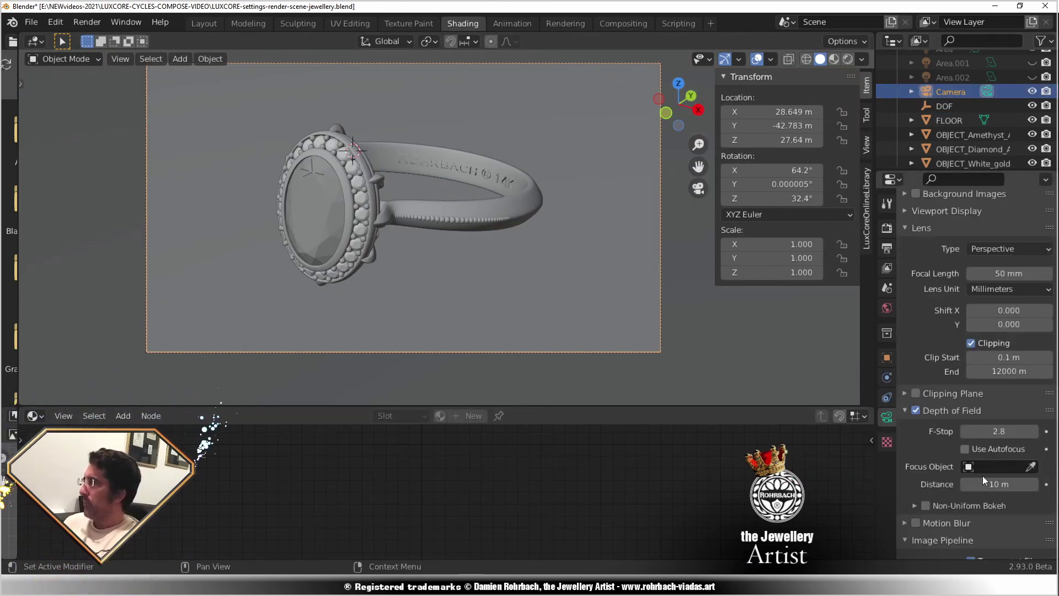
pyautogui.click(981, 469)
pyautogui.click(926, 386)
# Set the camera's F-Stop to 0.03, preview the floor in the rendered viewport, and save the file.
pyautogui.click(999, 431)
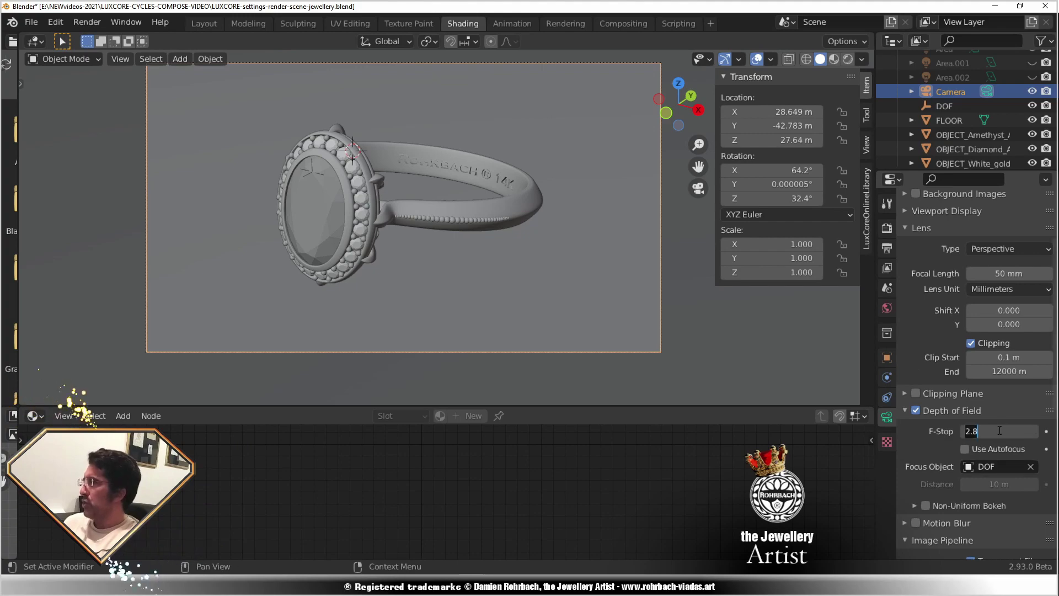
pyautogui.write('.03')
pyautogui.press('Return')
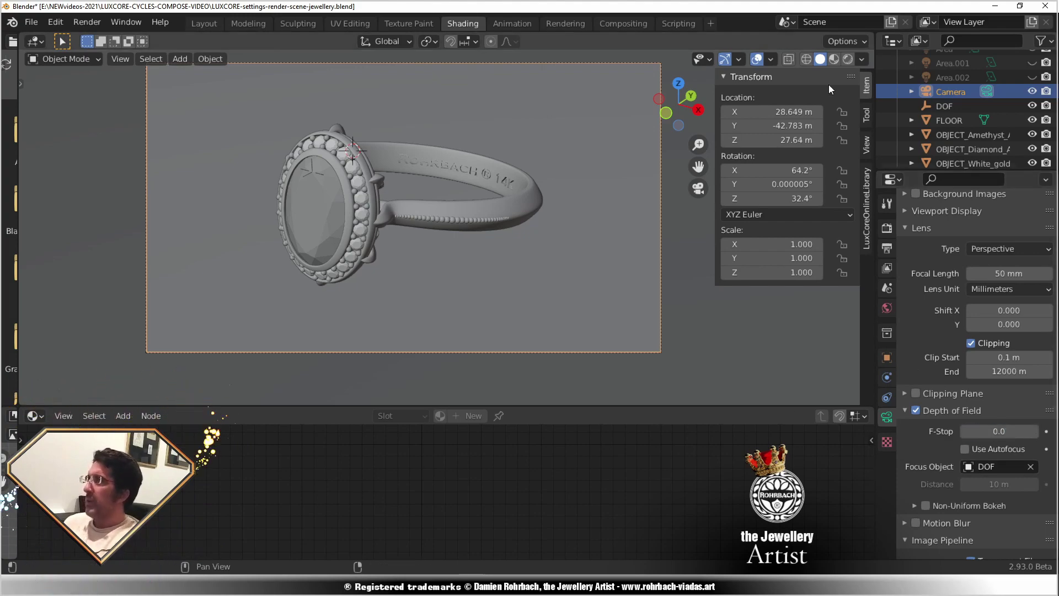
pyautogui.press('z')
pyautogui.click(500, 204)
pyautogui.hotkey('ctrl', 's')
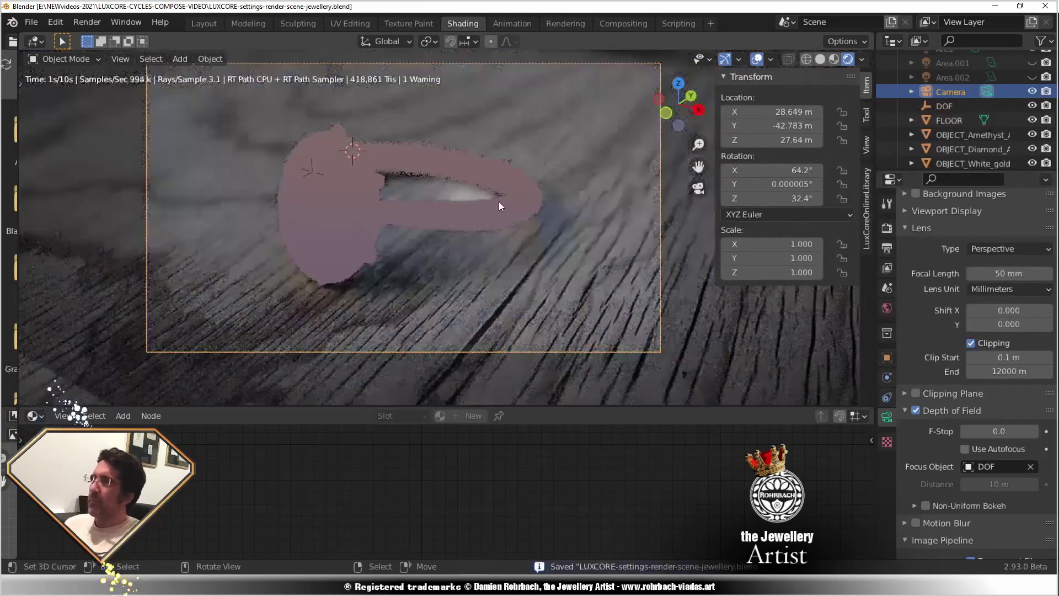
# Set the camera's depth of field F-Stop to 0.05 and save the file.
pyautogui.click(995, 431)
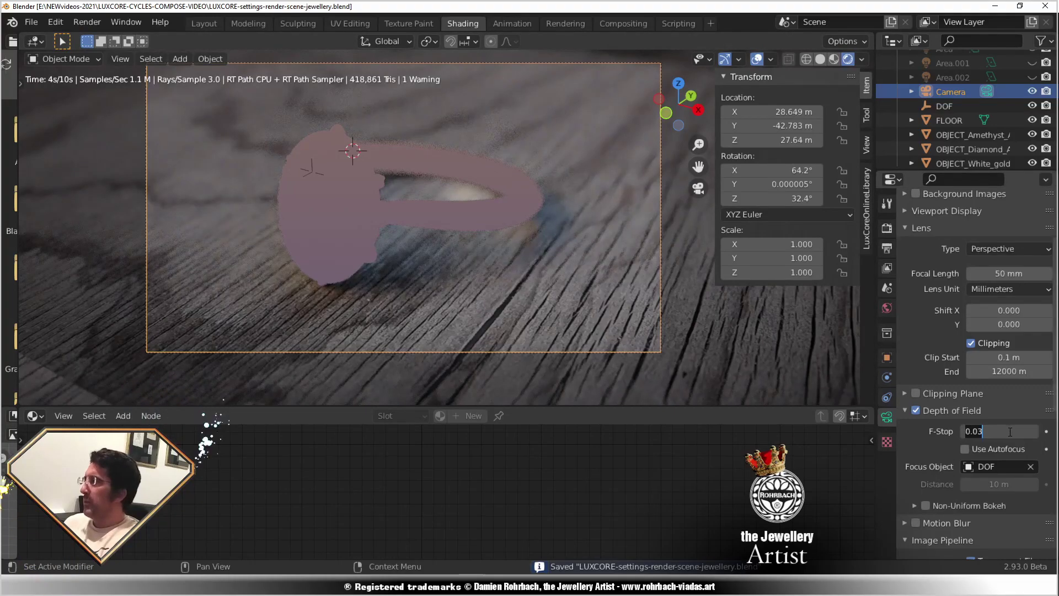
pyautogui.write('0.05')
pyautogui.press('Return')
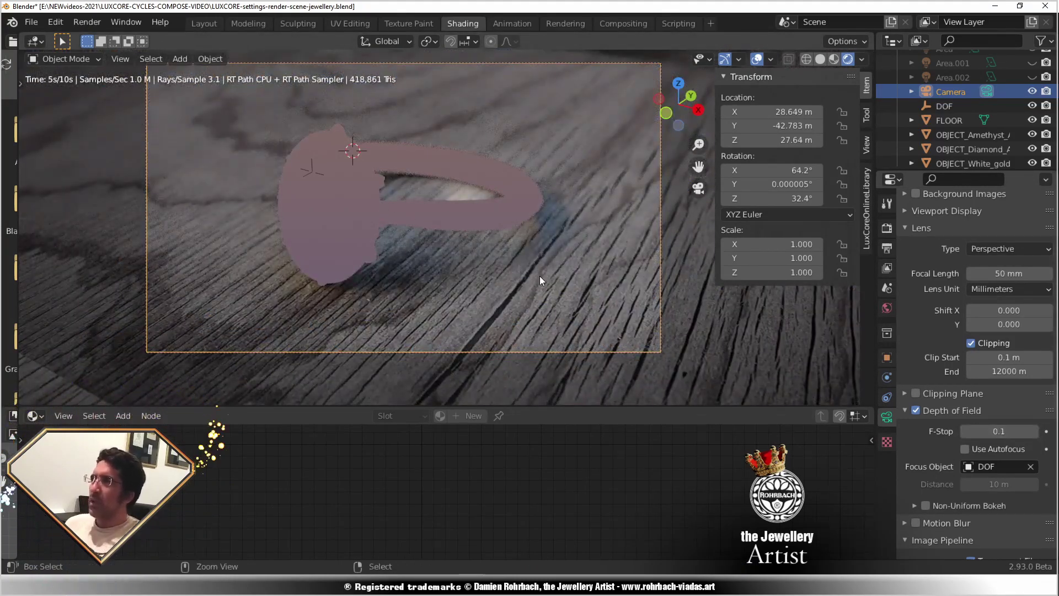
pyautogui.hotkey('ctrl', 's')
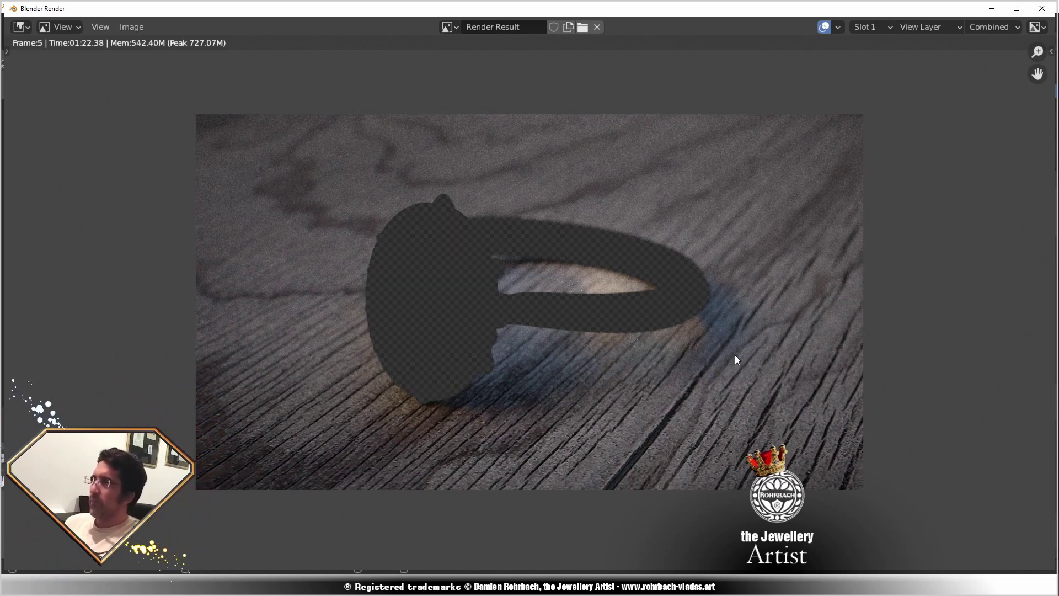
# Show the DENOISED pass of the floor render and set the PNG compression to 0% for saving it.
pyautogui.click(992, 26)
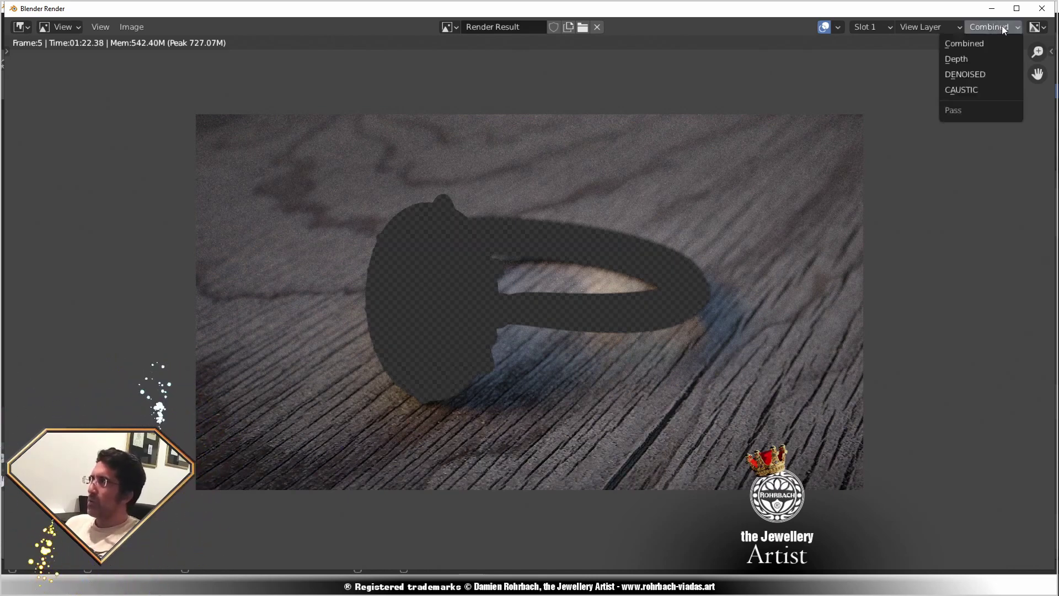
pyautogui.click(981, 70)
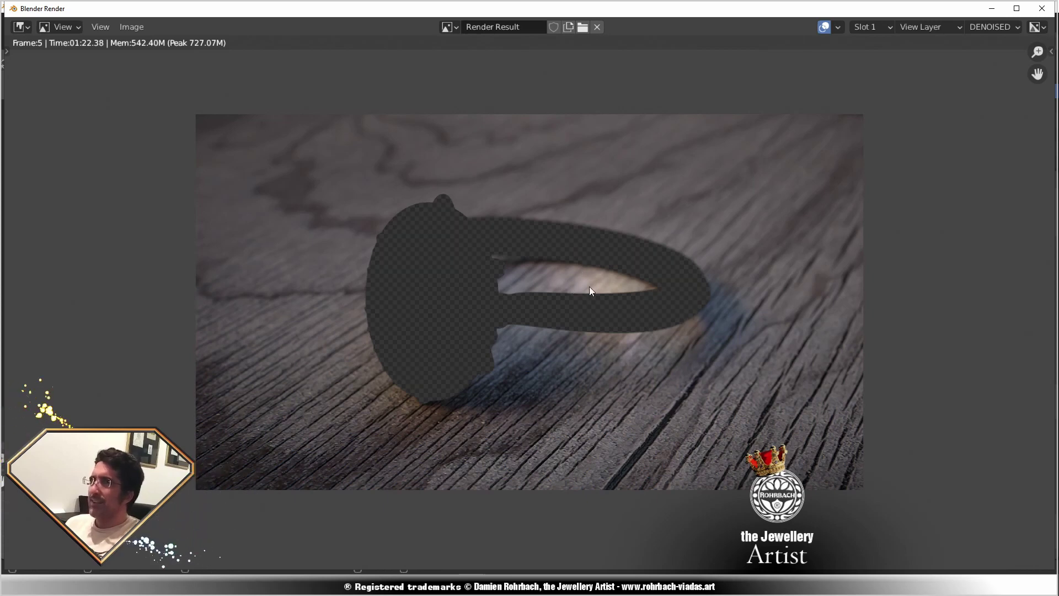
pyautogui.click(132, 27)
pyautogui.click(177, 113)
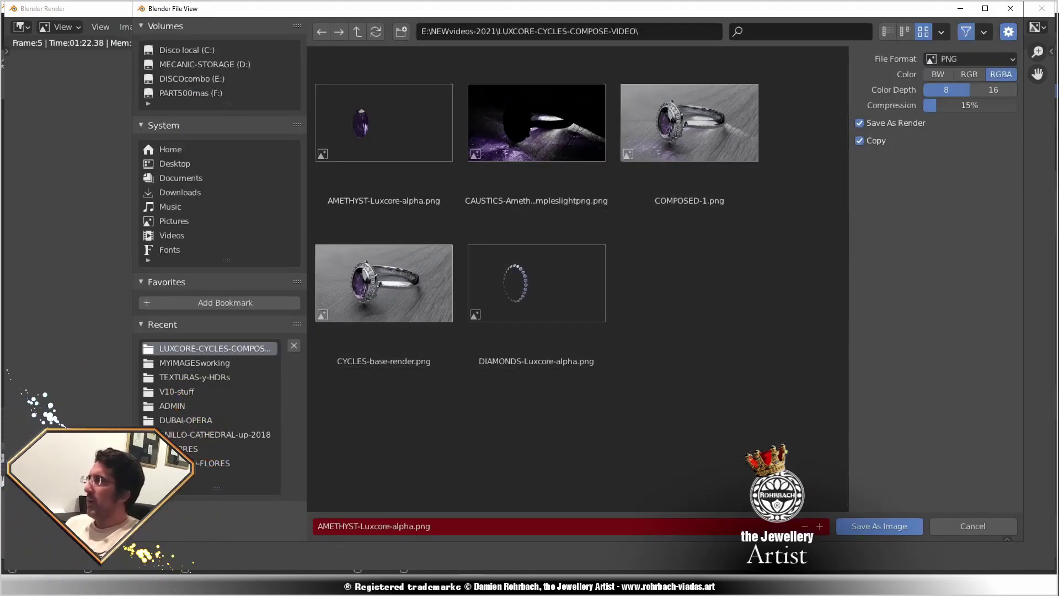
pyautogui.moveTo(969, 105); pyautogui.dragTo(927, 105)
# Save the denoised floor image as WOODENfloor-Luxcore-alpha.png and leave the render result.
pyautogui.click(334, 525)
pyautogui.press('Home')
pyautogui.press('Delete')
pyautogui.press('Delete')
pyautogui.press('Delete')
pyautogui.press('Delete')
pyautogui.press('Delete')
pyautogui.press('Delete')
pyautogui.press('Delete')
pyautogui.press('Delete')
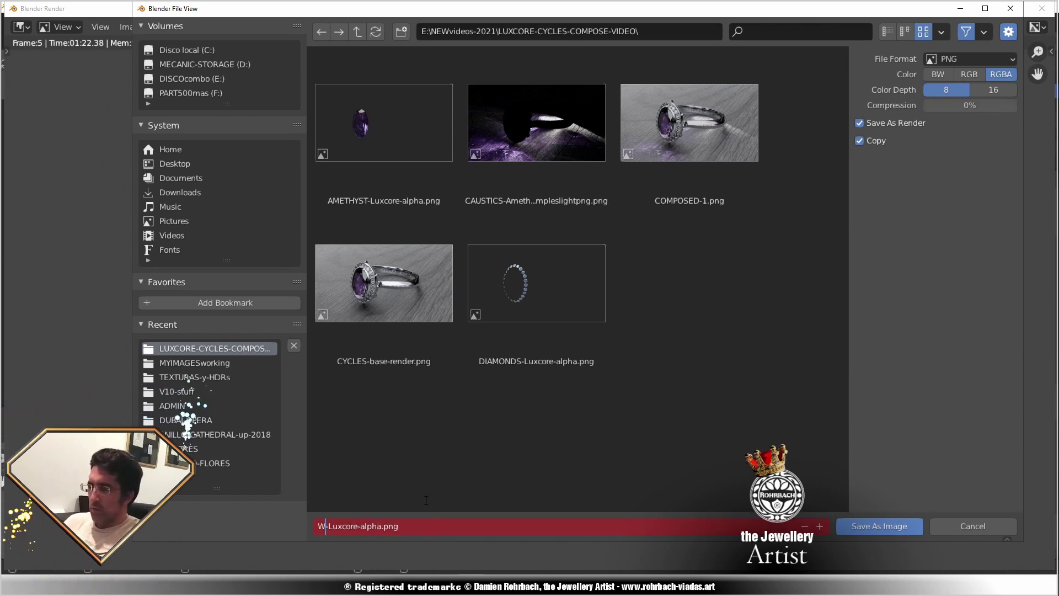
pyautogui.write('WOODENfloor')
pyautogui.press('Return')
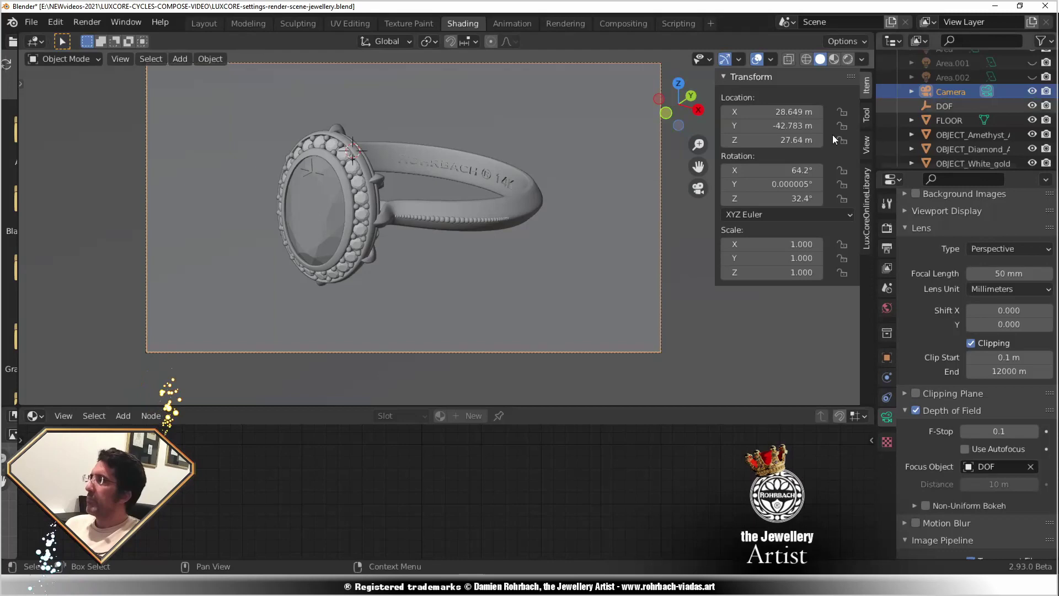
pyautogui.click(1042, 8)
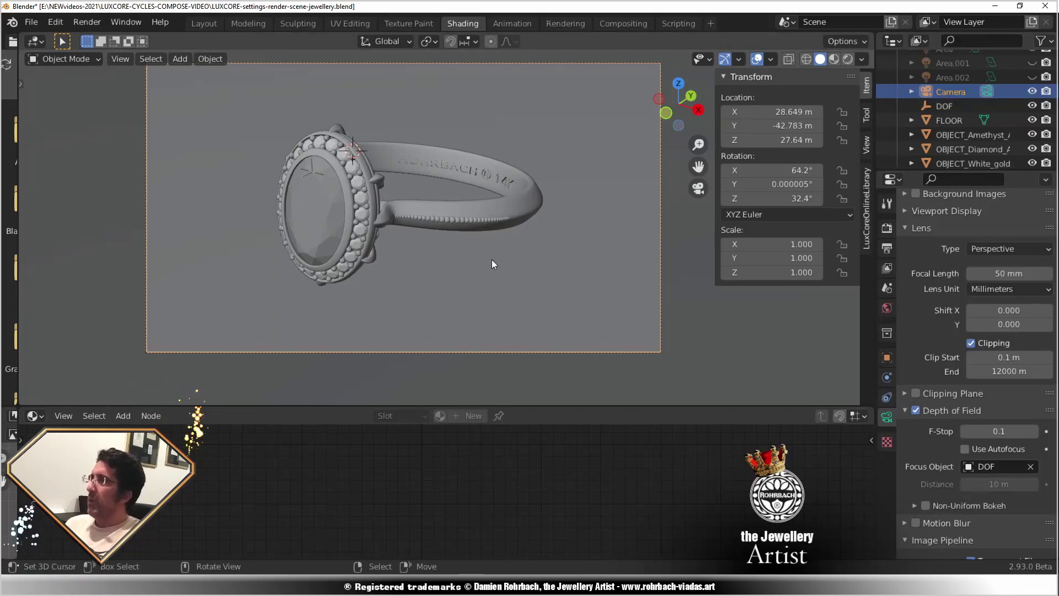
# Enable Holdout on the floor material, disable it on the Amethyst material, and preview the isolated stone in the rendered viewport.
pyautogui.moveTo(746, 488); pyautogui.dragTo(494, 494, button='middle')
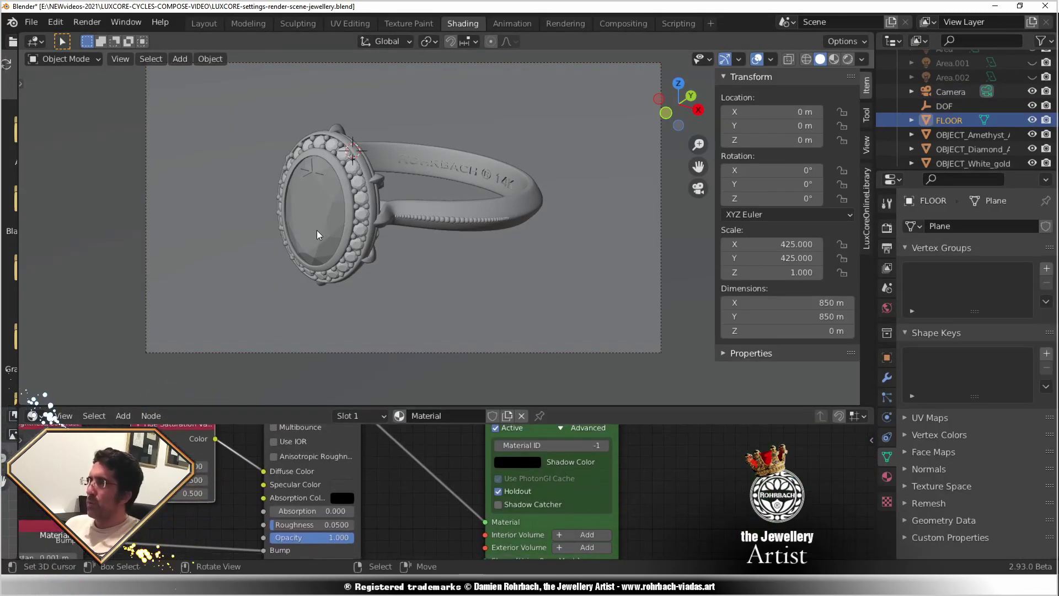
pyautogui.click(317, 230)
pyautogui.click(309, 491)
pyautogui.press('z')
pyautogui.click(536, 213)
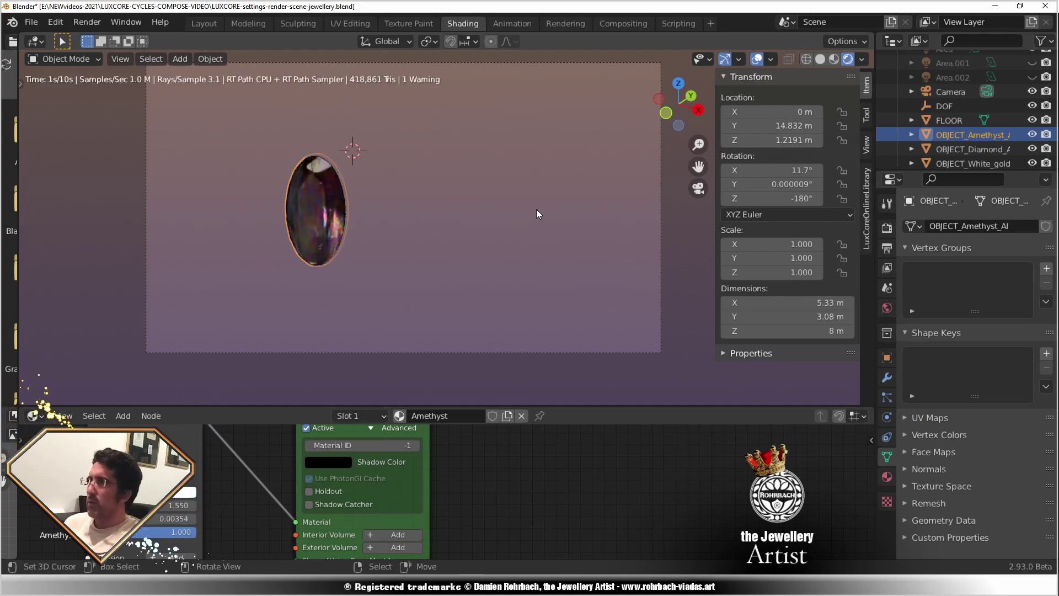
# Return to solid shading, render the isolated amethyst, and show its DENOISED pass.
pyautogui.click(820, 59)
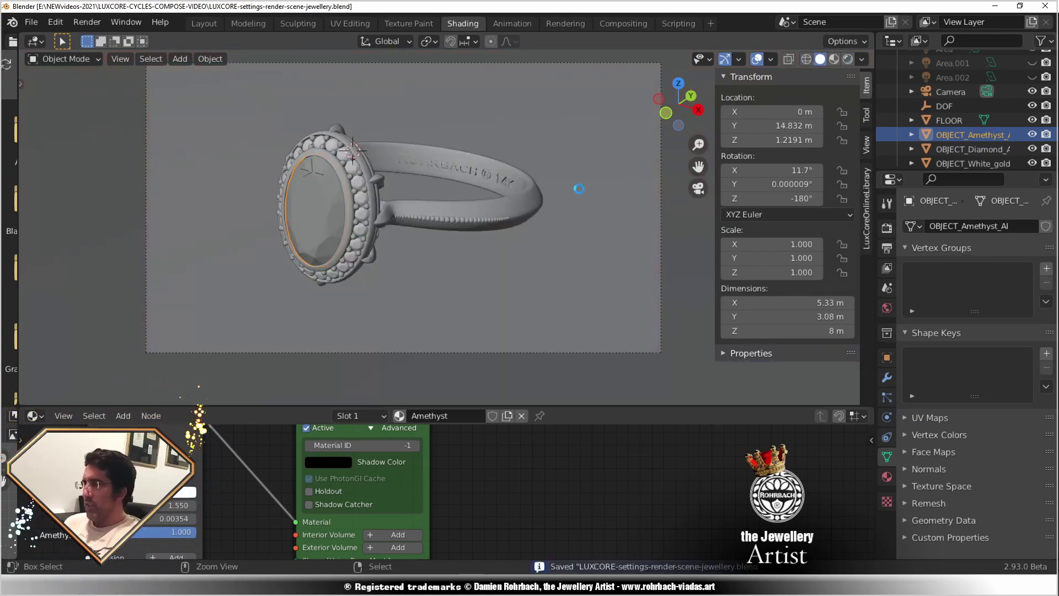
pyautogui.press('F12')
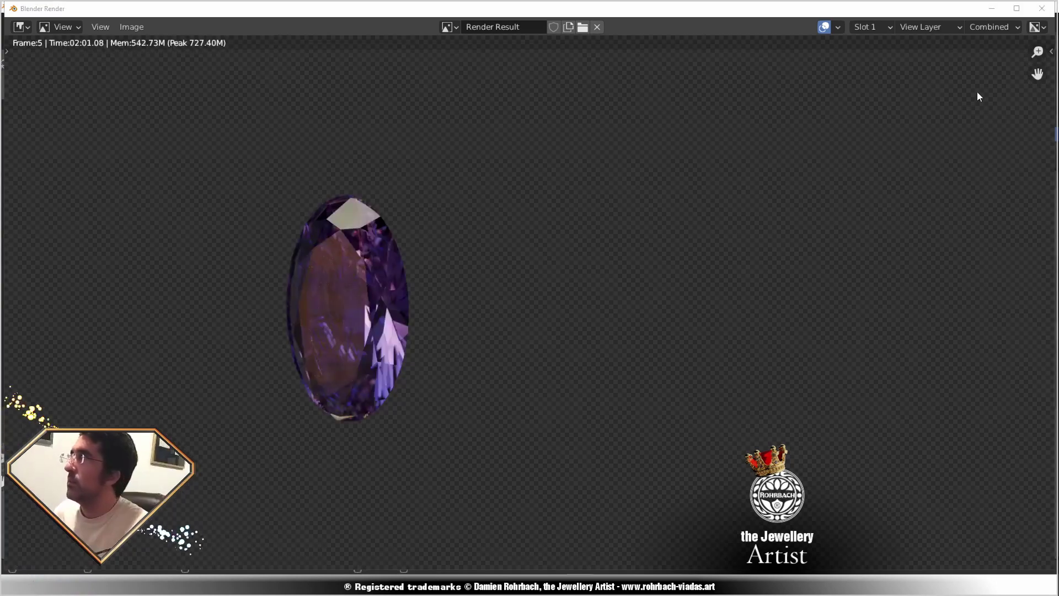
pyautogui.click(987, 28)
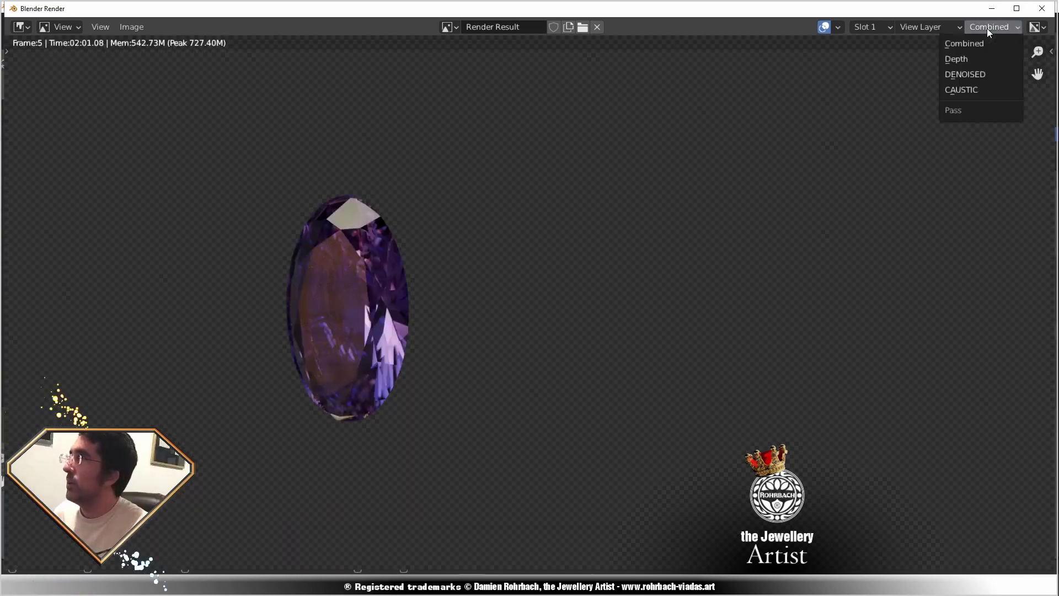
pyautogui.click(978, 74)
# Save the denoised amethyst over AMETHYST-Luxcore-alpha.png with 0% compression and leave the render result.
pyautogui.click(145, 31)
pyautogui.click(145, 118)
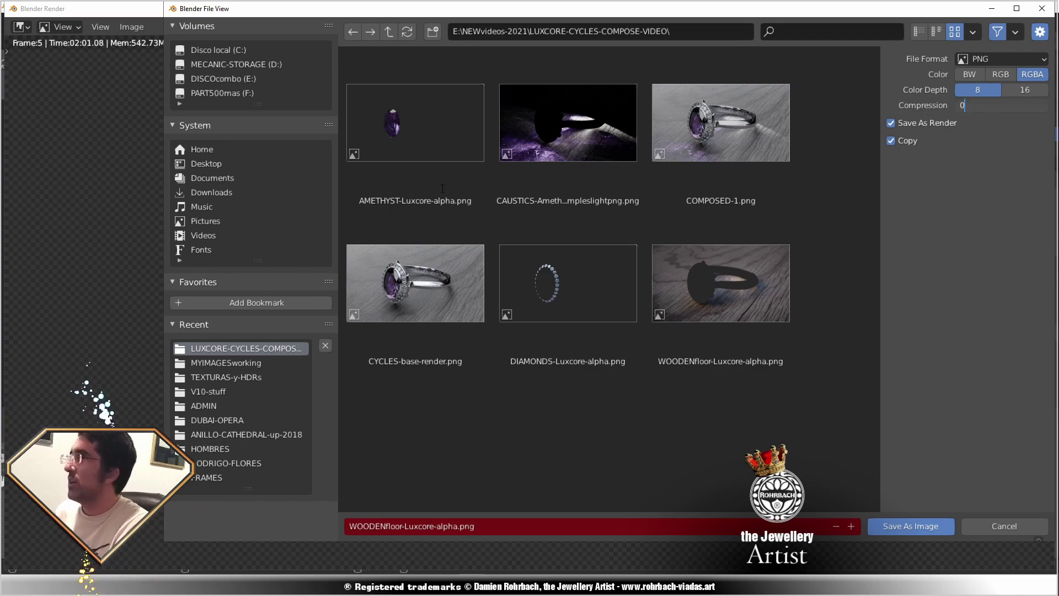
pyautogui.press('Return')
pyautogui.doubleClick(423, 138)
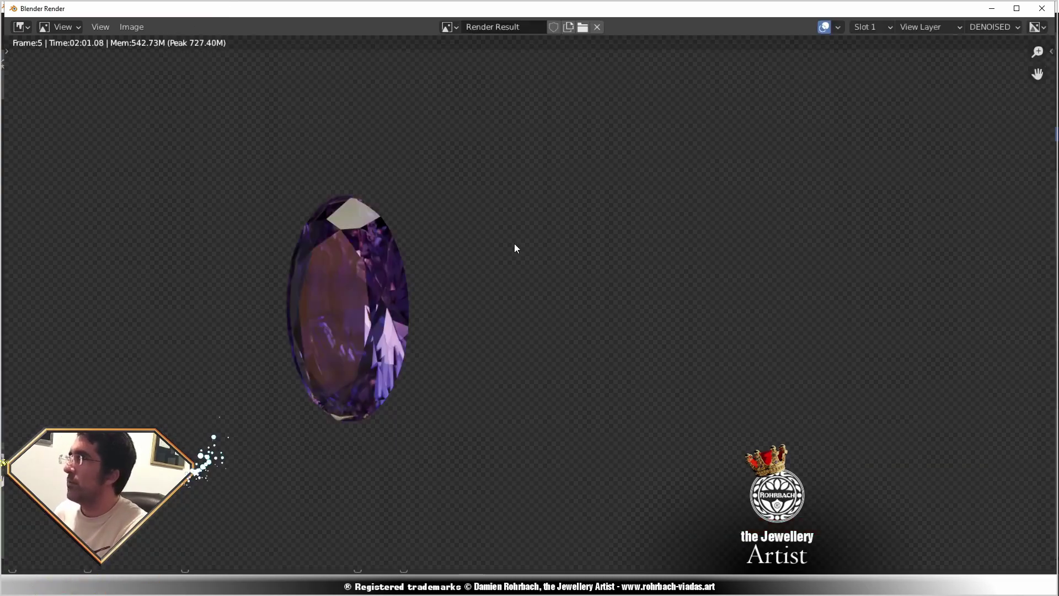
pyautogui.click(1041, 7)
# Disable Holdout on the Diamond_AI material, enable it on the Amethyst material, and save the file.
pyautogui.click(358, 180)
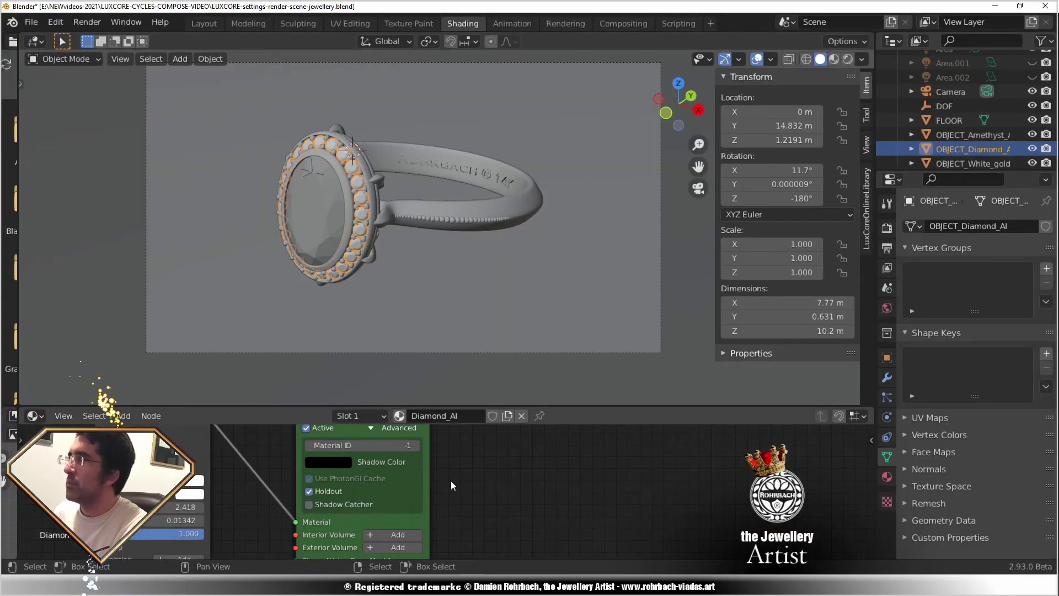
pyautogui.click(316, 234)
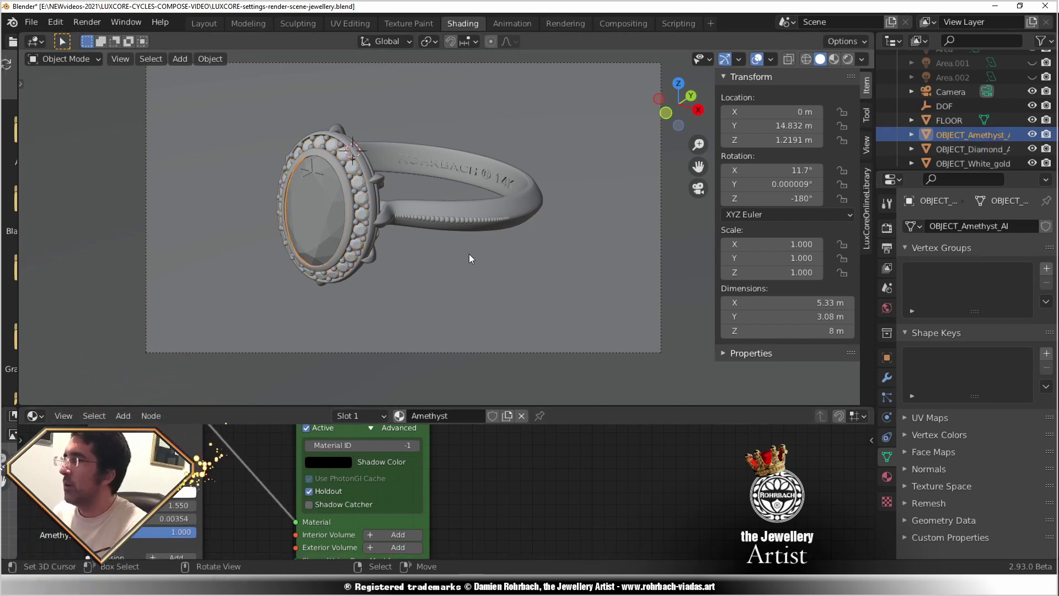
pyautogui.hotkey('ctrl', 's')
# Preview the isolated diamonds up close in the rendered viewport and set the World HDRI temperature to 2500.
pyautogui.click(848, 59)
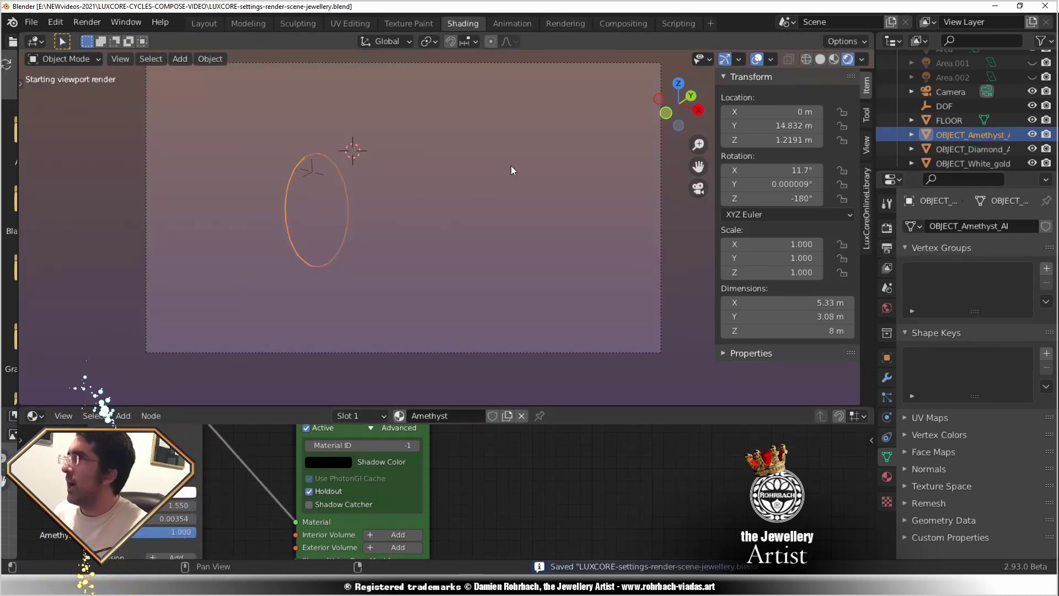
pyautogui.scroll(5, 396, 217)
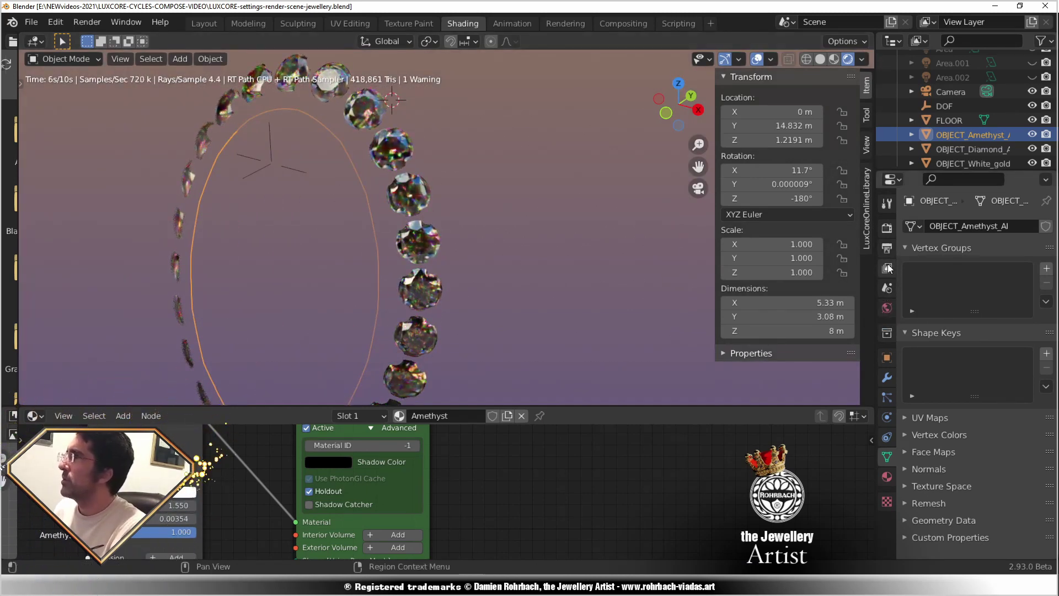
pyautogui.click(887, 307)
pyautogui.click(1012, 319)
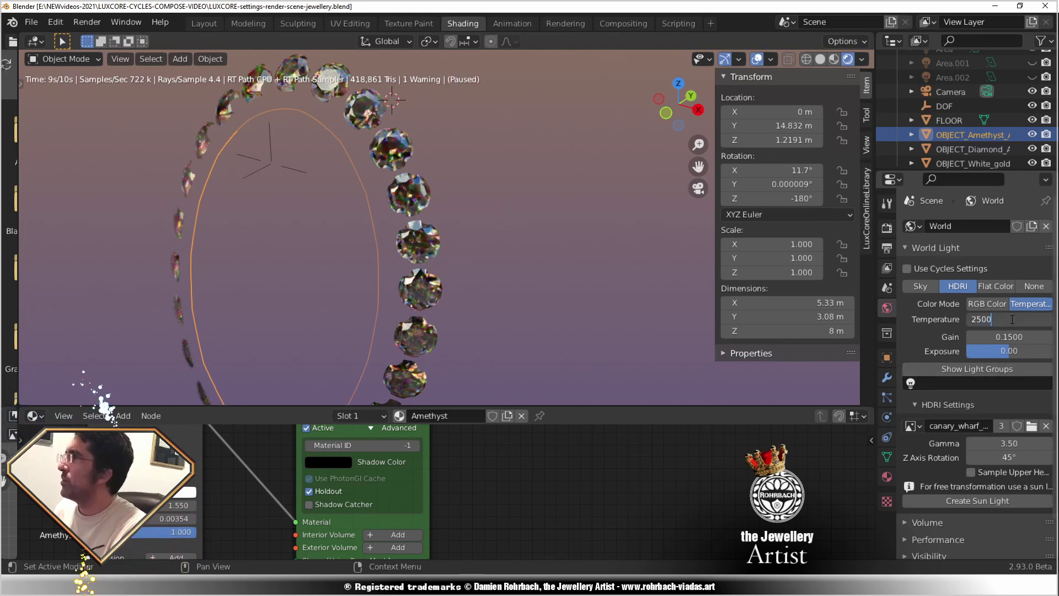
pyautogui.press('Return')
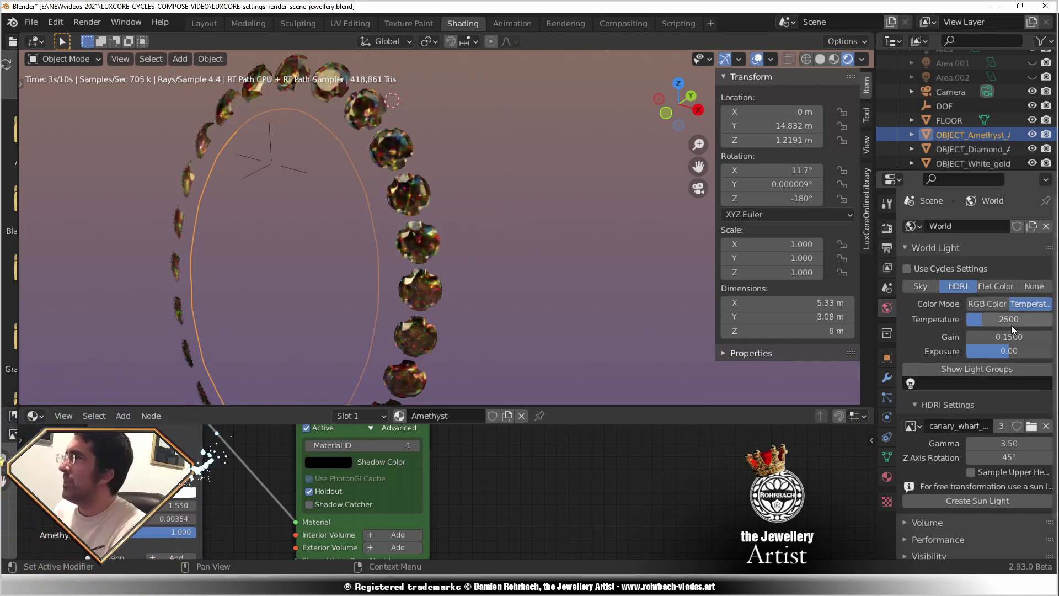
# Set the World HDRI temperature to 3150 and the gain to 0.45.
pyautogui.click(1013, 320)
pyautogui.write('3000')
pyautogui.press('Return')
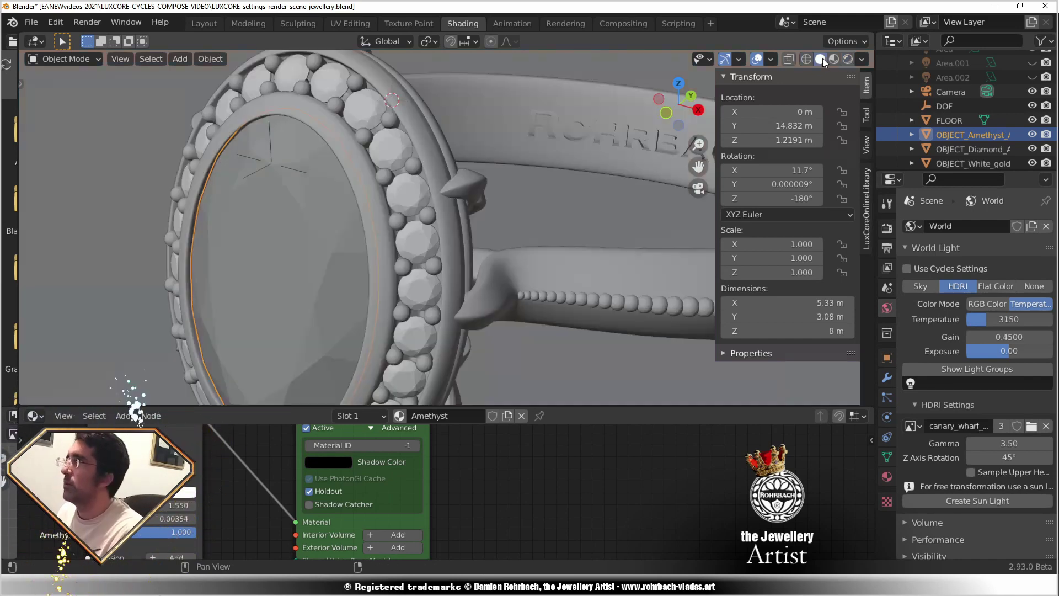
# Save the file, render the isolated diamonds, and show the DENOISED pass of the result.
pyautogui.hotkey('ctrl', 's')
pyautogui.press('F12')
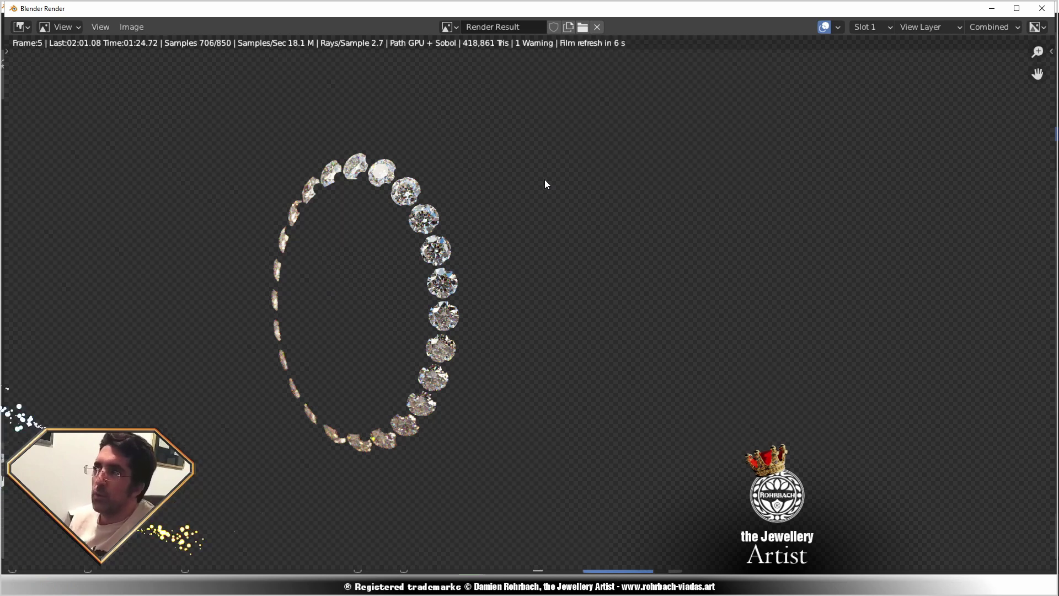
pyautogui.click(993, 26)
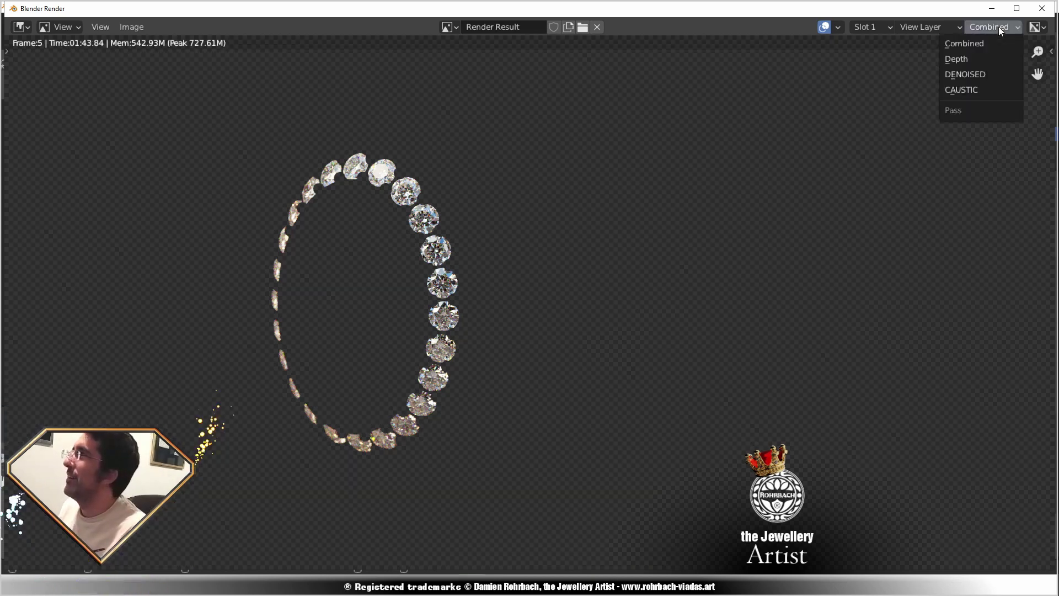
pyautogui.click(972, 73)
# Save the denoised diamonds over DIAMONDS-Luxcore-alpha.png and leave the render result.
pyautogui.click(131, 27)
pyautogui.click(170, 107)
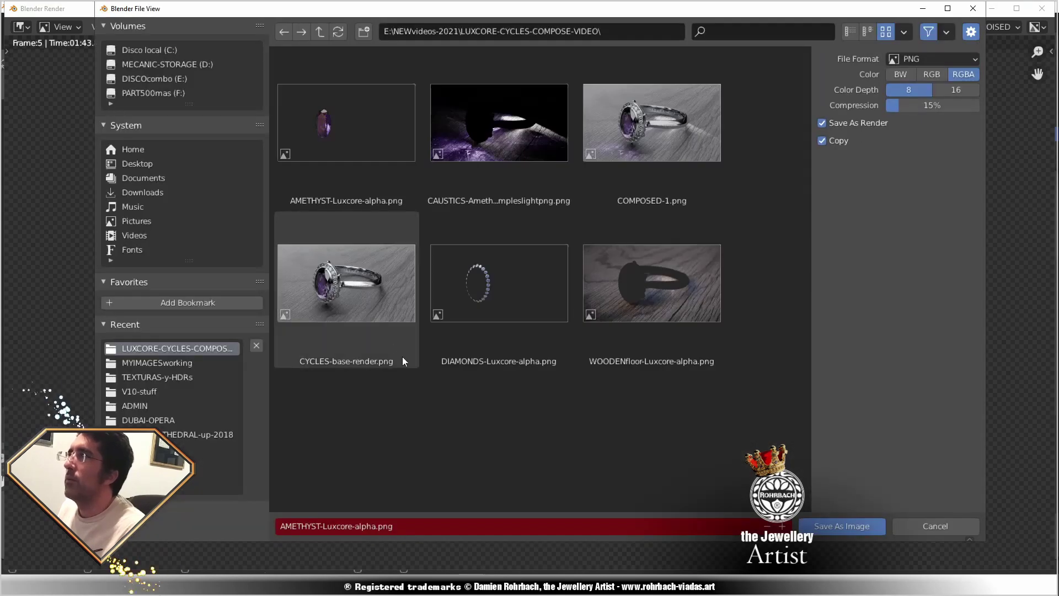
pyautogui.click(497, 320)
pyautogui.click(842, 525)
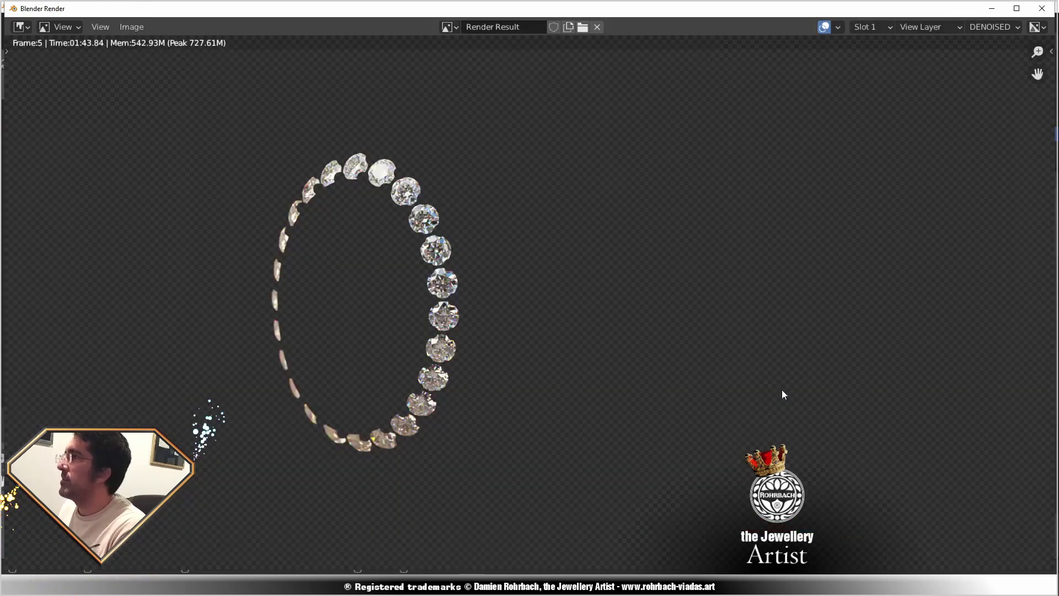
pyautogui.click(1041, 8)
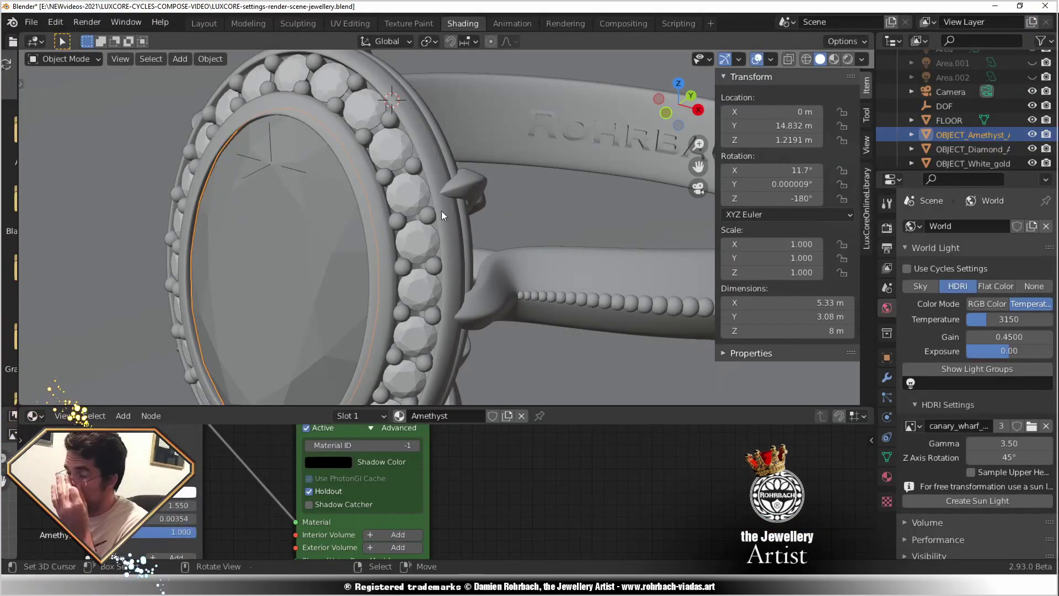
# Enable Holdout on the Diamond_AI material, disable it on the White_gold_14K material, and save the file.
pyautogui.click(577, 259)
pyautogui.click(422, 250)
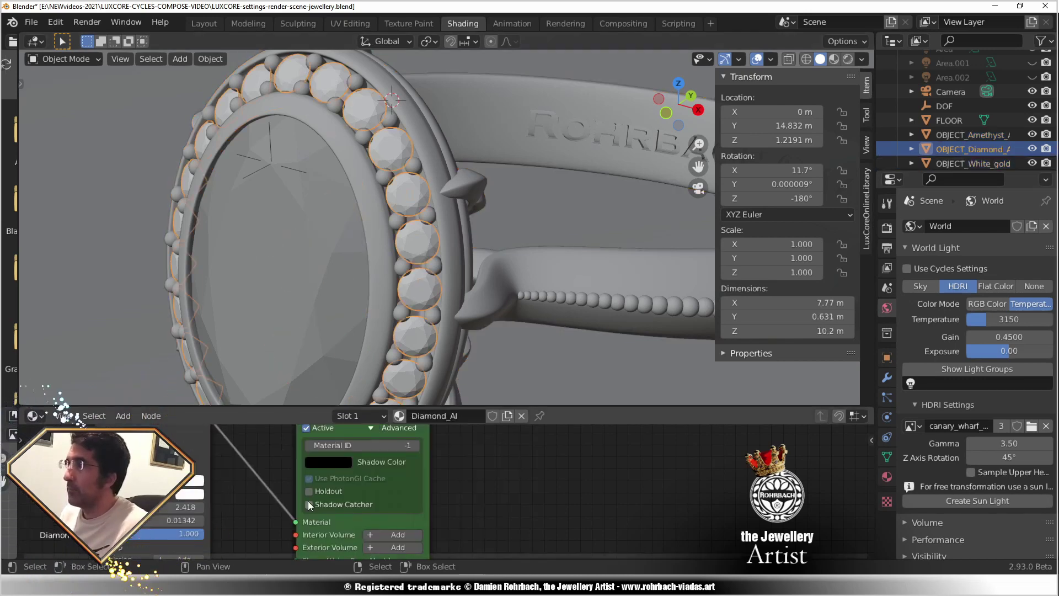
pyautogui.hotkey('ctrl', 'z')
pyautogui.click(420, 521)
pyautogui.hotkey('ctrl', 's')
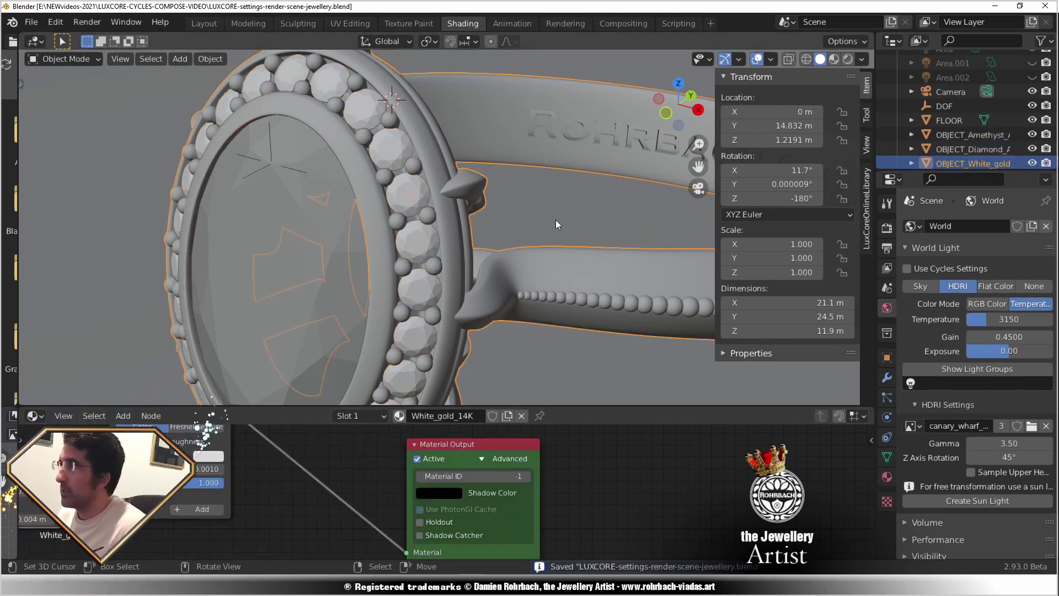
# Preview the isolated white gold ring in the rendered viewport and inspect its beaded band up close.
pyautogui.click(848, 59)
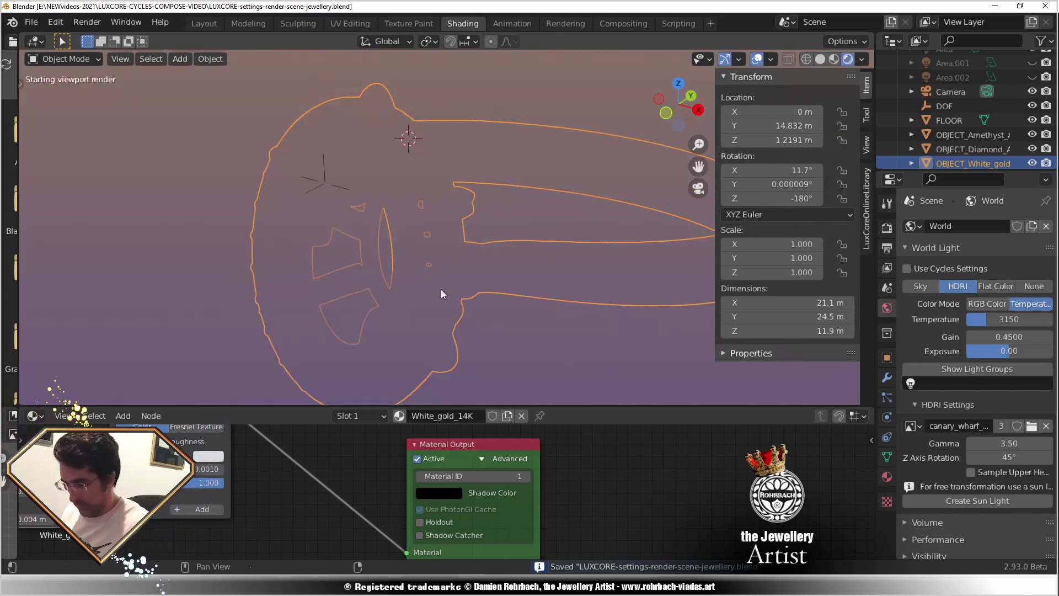
pyautogui.press('n')
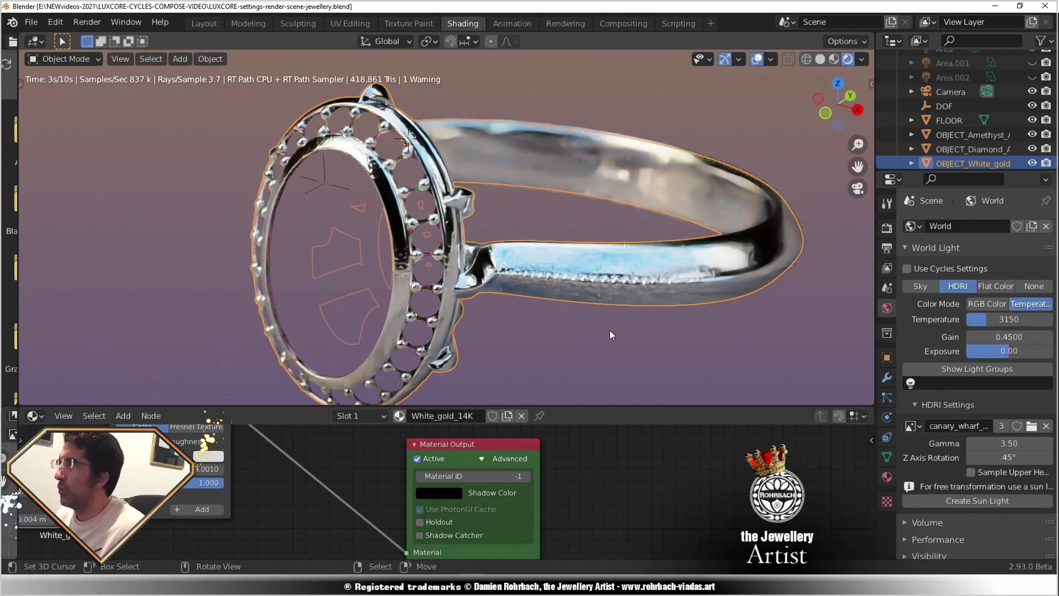
pyautogui.scroll(4, 610, 329)
pyautogui.scroll(2, 501, 316)
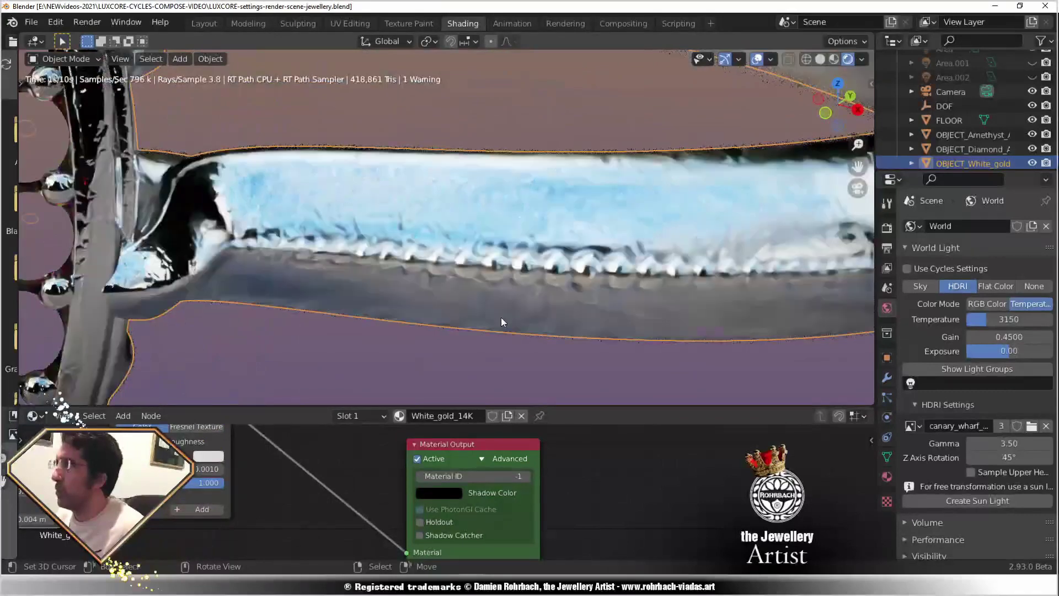
pyautogui.scroll(-3, 347, 497)
# Space the Bump node away from the Metal Material node and add an Image texture node to White_gold_14K.
pyautogui.moveTo(347, 498); pyautogui.dragTo(513, 510, button='middle')
pyautogui.scroll(4, 477, 494)
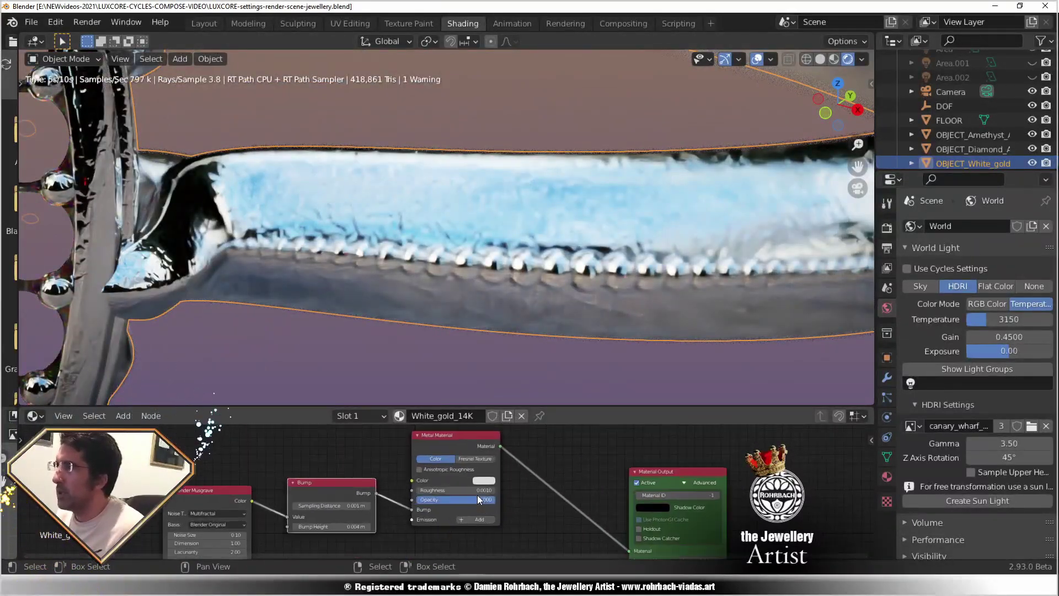
pyautogui.moveTo(576, 439); pyautogui.dragTo(525, 468, button='middle')
pyautogui.moveTo(514, 461); pyautogui.dragTo(431, 474)
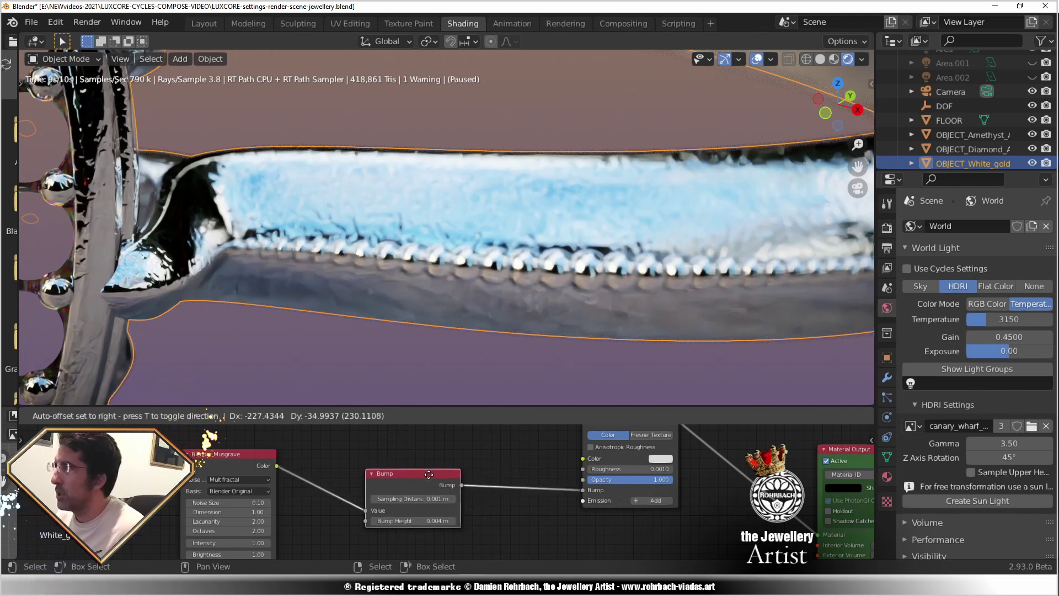
pyautogui.click(124, 415)
pyautogui.moveTo(146, 348)
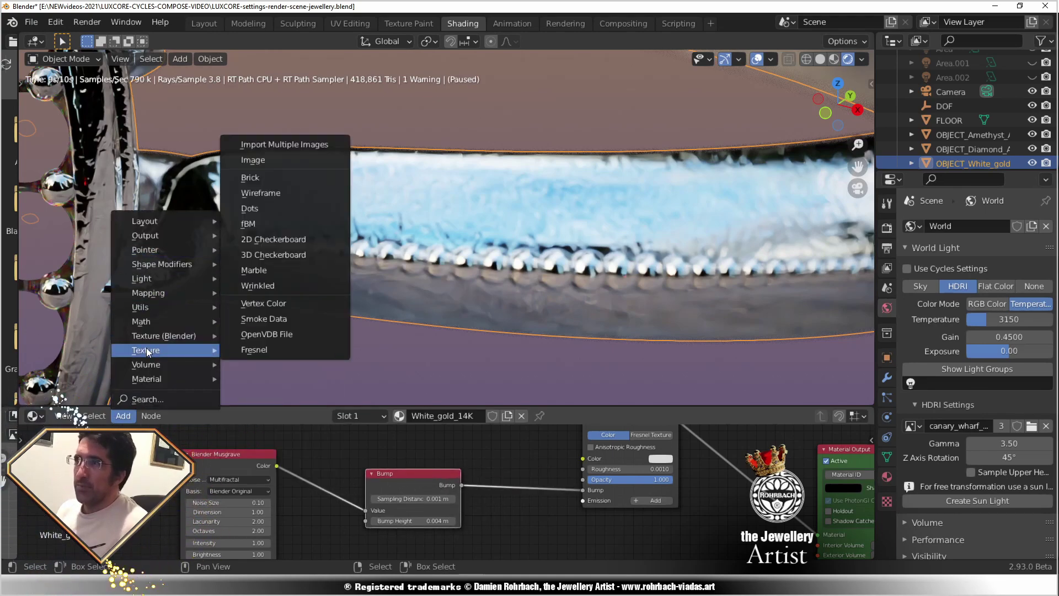
pyautogui.click(253, 159)
pyautogui.click(292, 474)
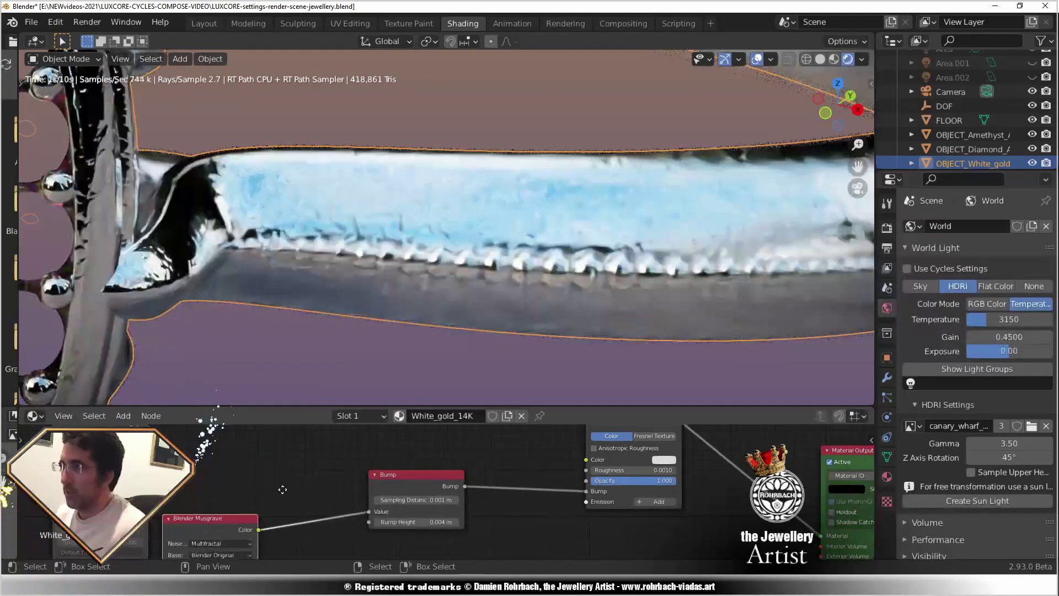
# Load IMG_20201012_145435394.jpg from the TEXTURAS-y-HDRs folder into the new image texture node.
pyautogui.click(256, 493)
pyautogui.click(316, 493)
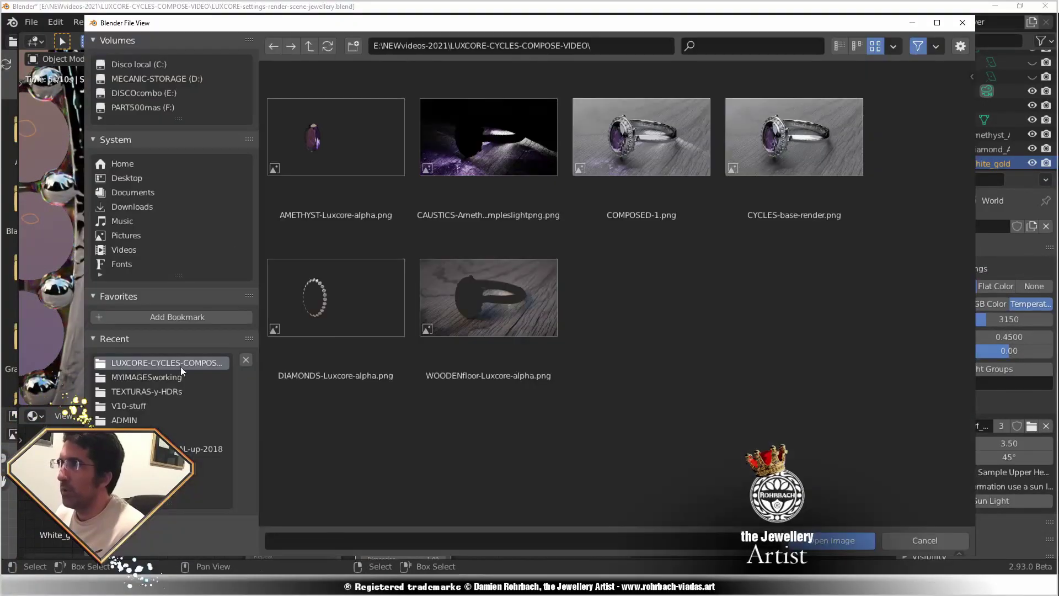
pyautogui.click(147, 392)
pyautogui.doubleClick(680, 22)
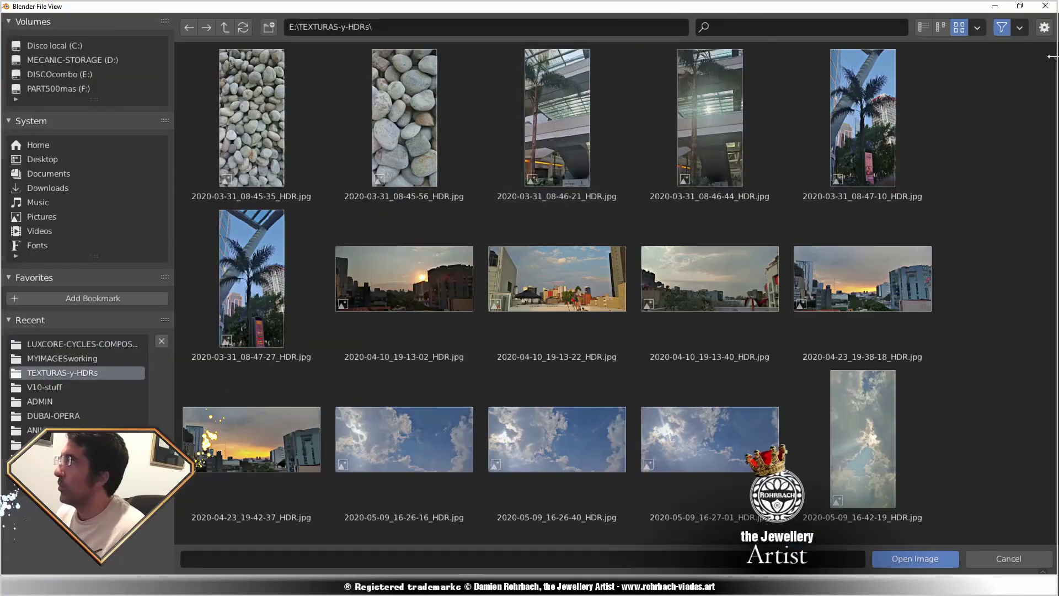
pyautogui.scroll(-15, 557, 292)
pyautogui.scroll(-20, 1054, 377)
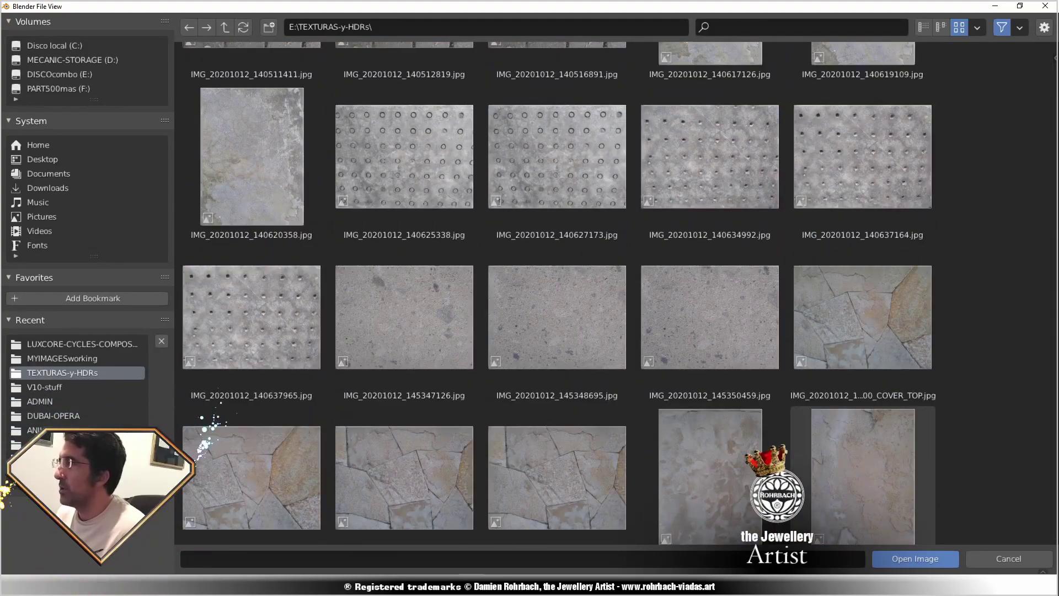
pyautogui.doubleClick(303, 461)
# Connect the image's Color output to the Bump node's Value and set the Bump Height to 0.5 m.
pyautogui.moveTo(364, 472); pyautogui.dragTo(372, 496, button='middle')
pyautogui.moveTo(362, 450); pyautogui.dragTo(583, 535)
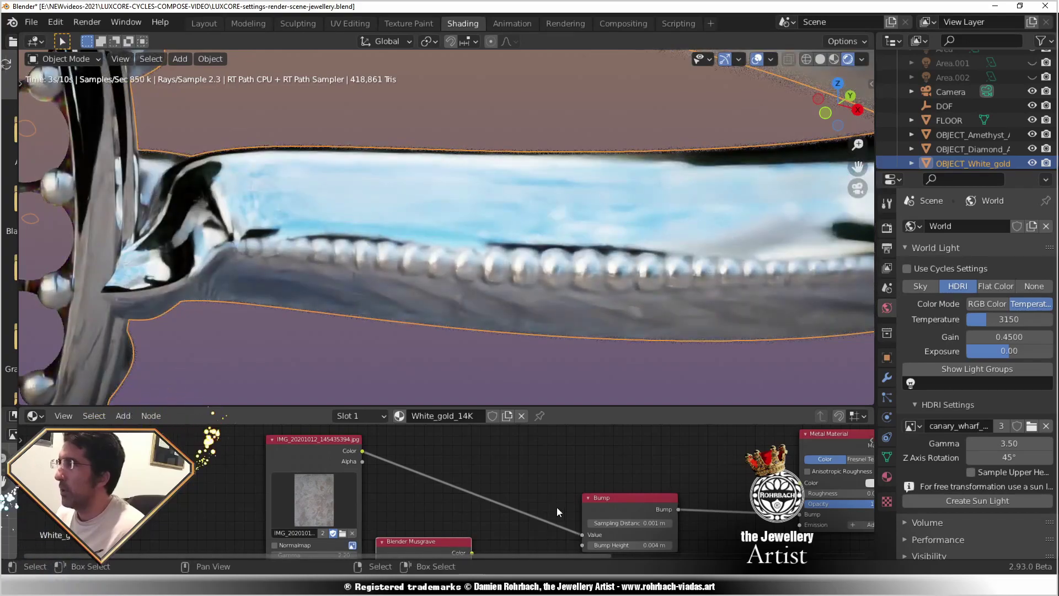
pyautogui.moveTo(557, 508); pyautogui.dragTo(492, 450, button='middle')
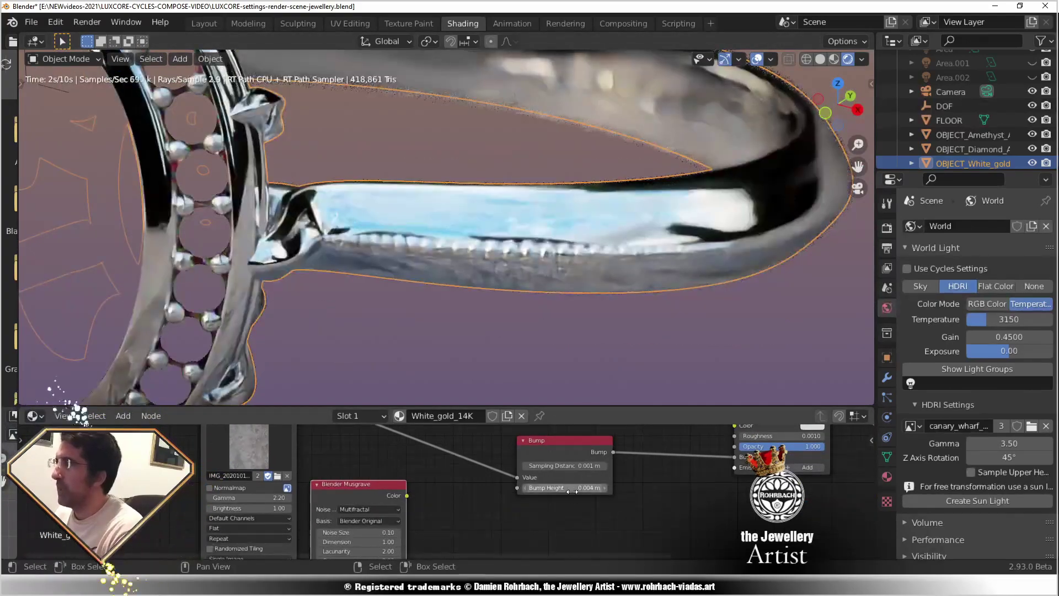
pyautogui.click(571, 489)
pyautogui.write('0.5')
pyautogui.press('Return')
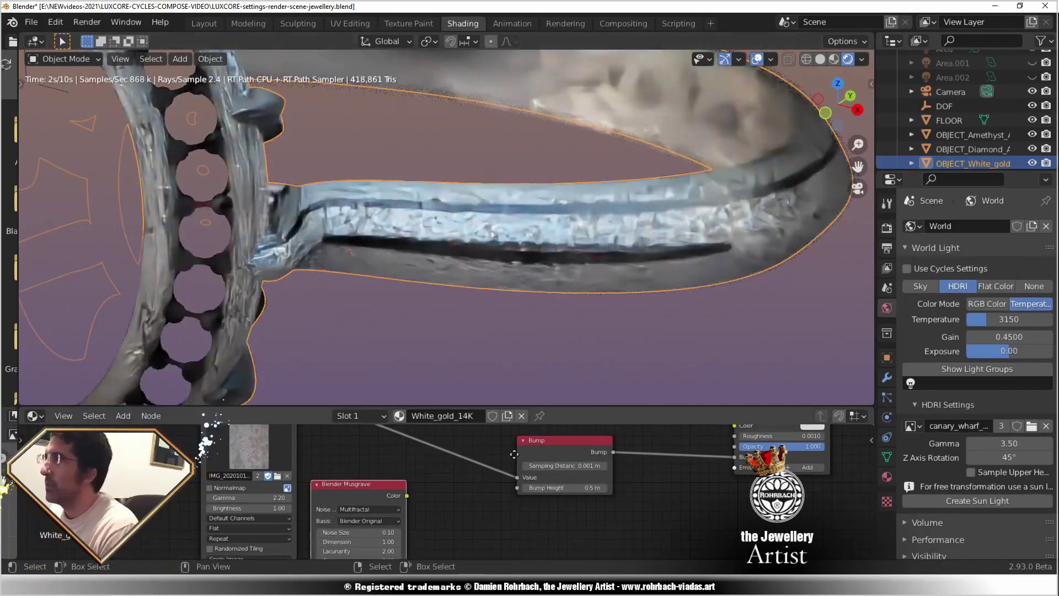
# Feed the image texture from a 2D Mapping node of type UV and save the file.
pyautogui.moveTo(452, 553); pyautogui.dragTo(635, 532, button='middle')
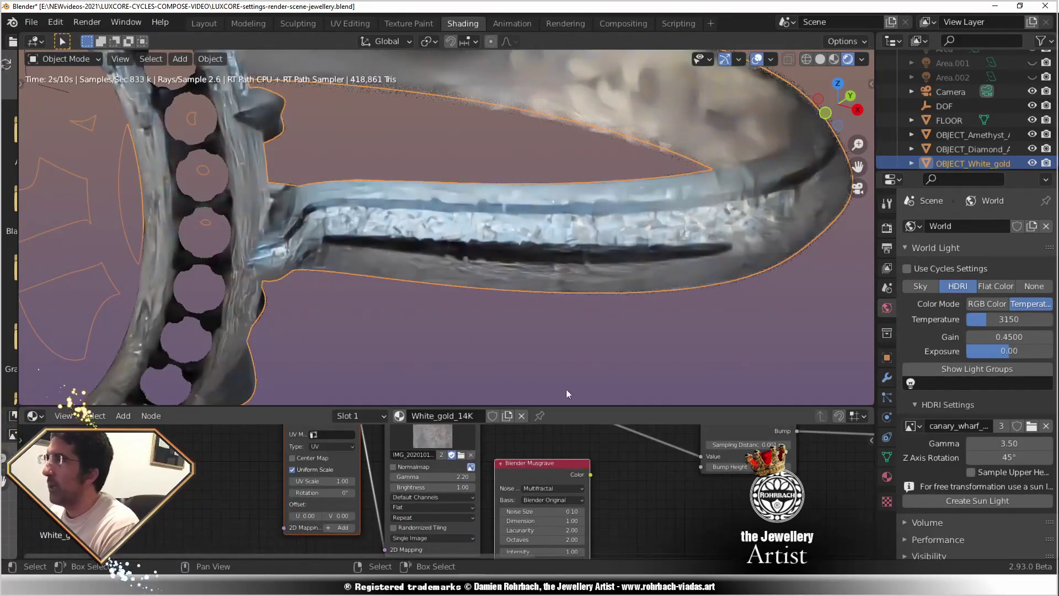
pyautogui.hotkey('ctrl', 's')
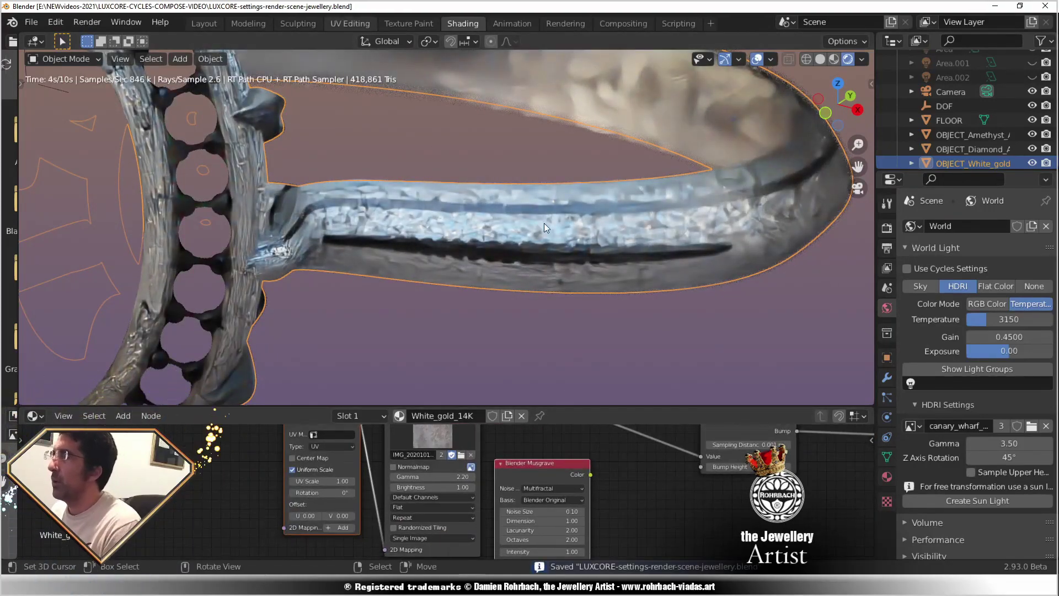
# Switch to the UV Editing workspace and unwrap the whole white gold ring mesh with Cube Projection.
pyautogui.hotkey('ctrl', 'pageup')
pyautogui.hotkey('ctrl', 'pageup')
pyautogui.click(793, 59)
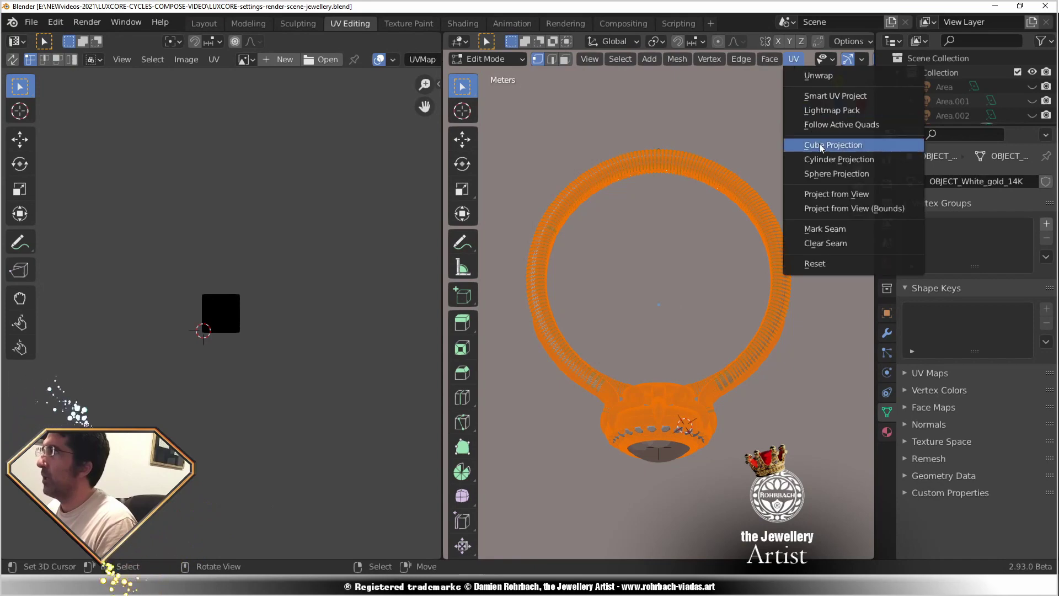
pyautogui.click(812, 144)
pyautogui.press('a')
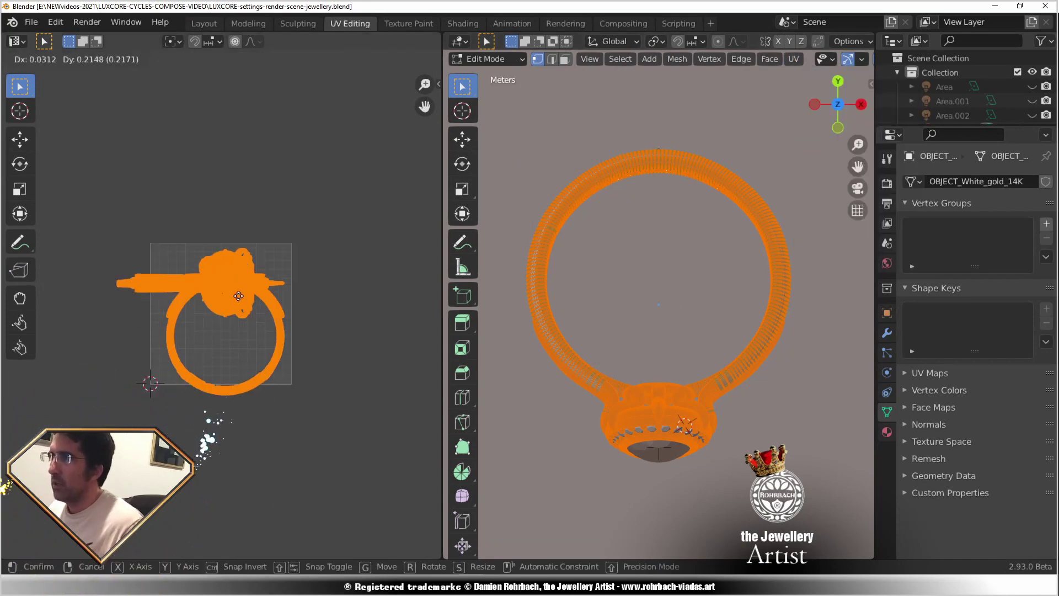
# Display the IMG_20201012_145435394.jpg image behind the ring's UV layout.
pyautogui.click(244, 60)
pyautogui.click(287, 111)
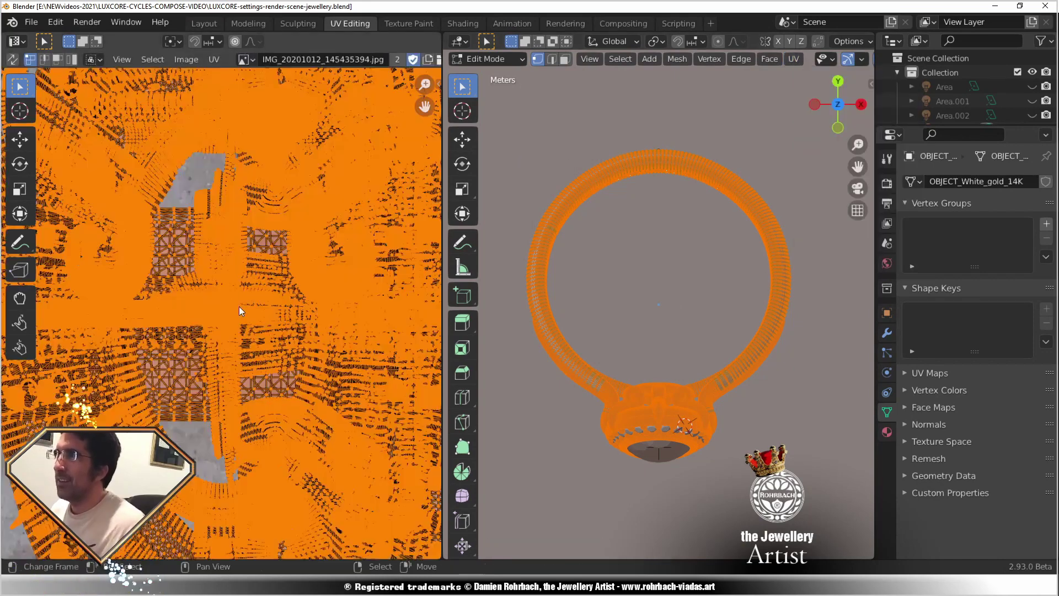
pyautogui.scroll(-10, 238, 308)
pyautogui.scroll(1, 202, 102)
# Move and scale down the ring's projected UVs until they fit within the image bounds.
pyautogui.click(214, 59)
pyautogui.click(248, 133)
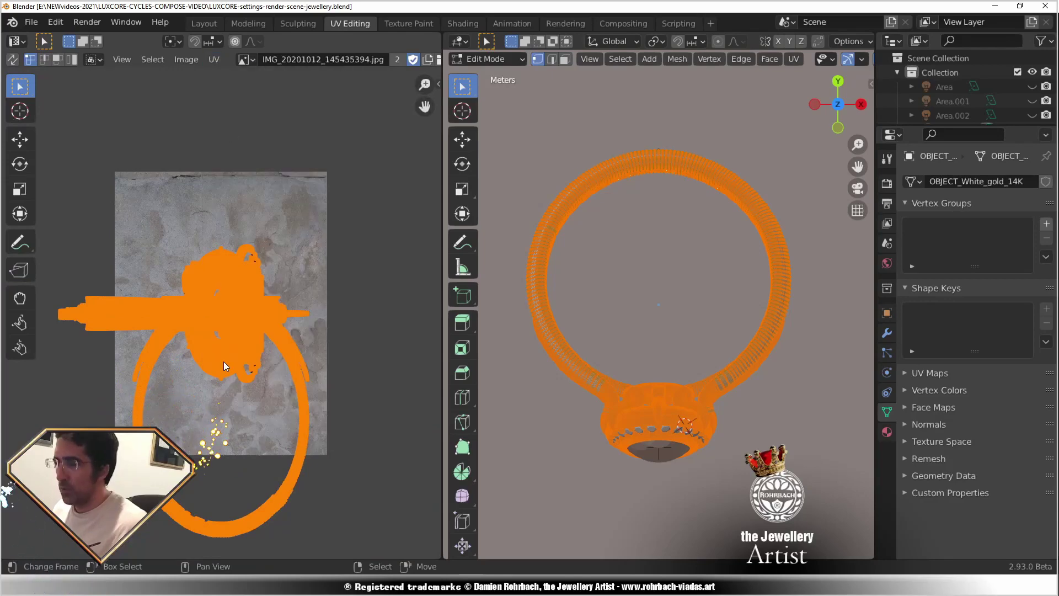
pyautogui.press('g')
pyautogui.click(230, 279)
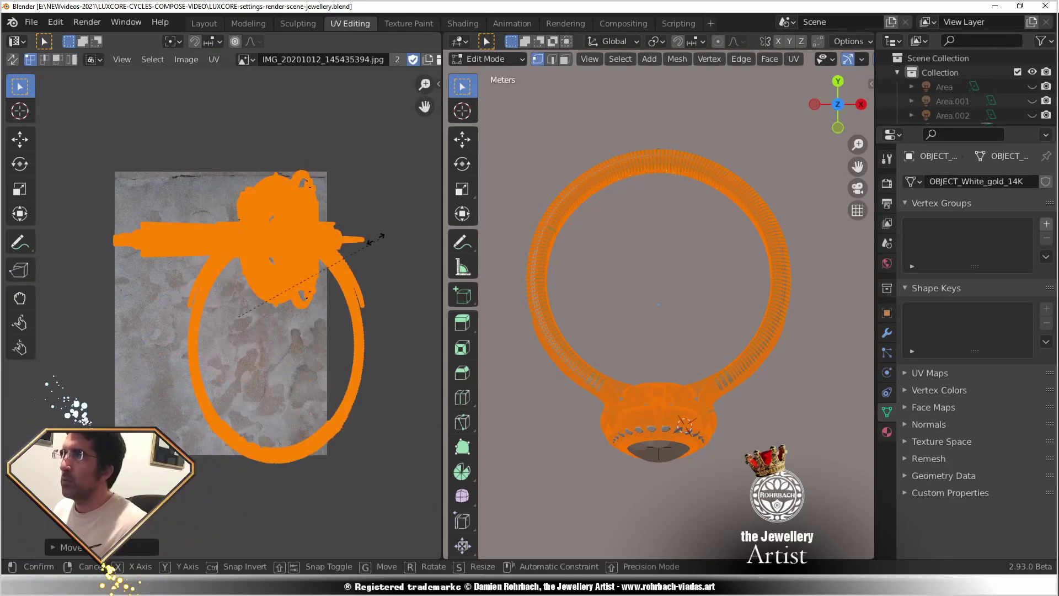
pyautogui.press('s')
pyautogui.click(243, 295)
pyautogui.press('g')
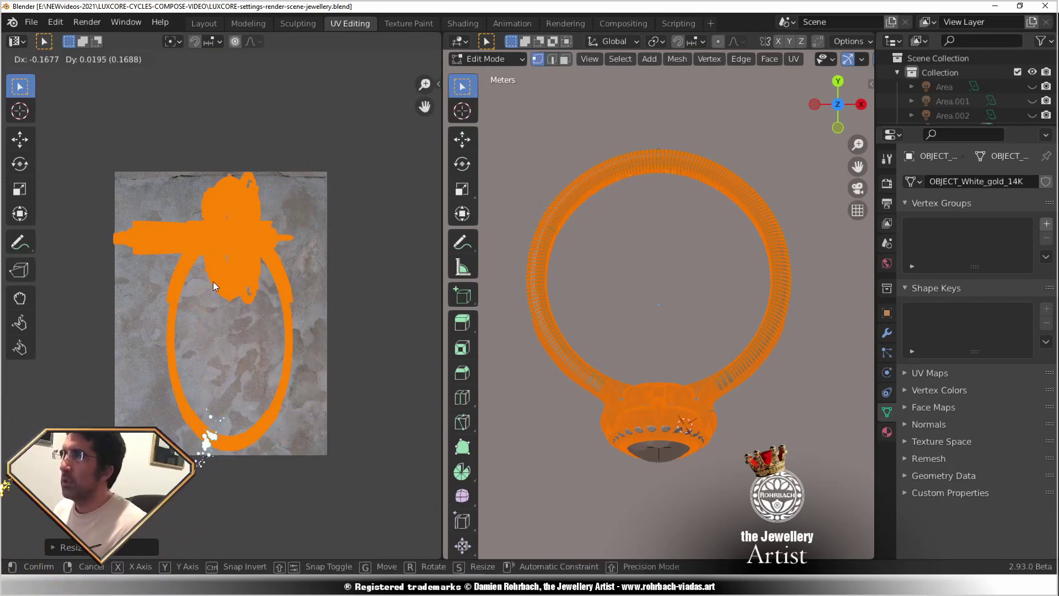
pyautogui.click(208, 439)
pyautogui.press('g')
pyautogui.click(235, 270)
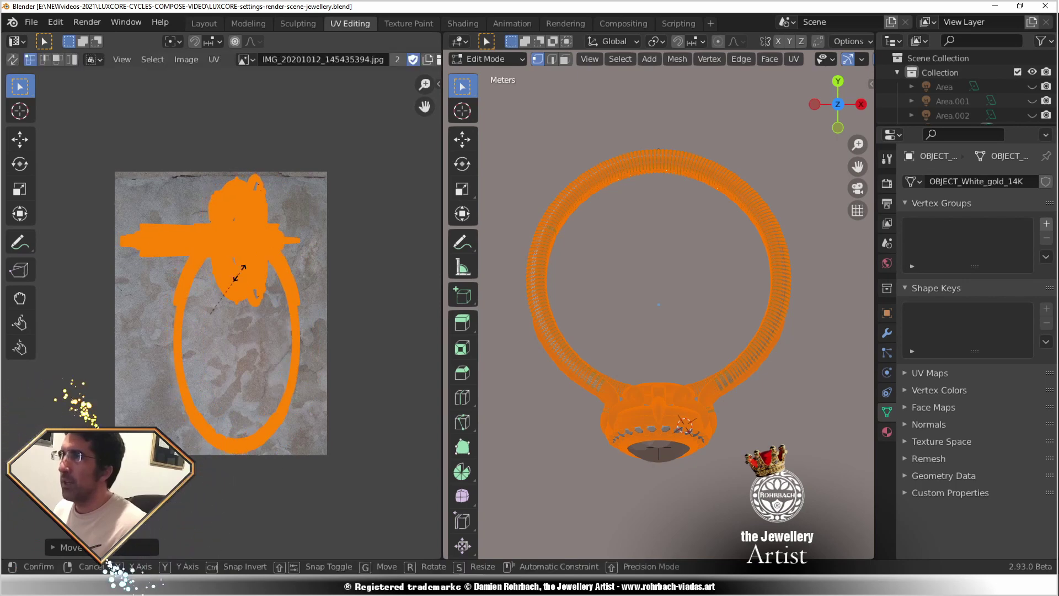
# Widen the ring's UVs along X and shift them to sit more centrally on the image.
pyautogui.press('s')
pyautogui.press('x')
pyautogui.click(245, 237)
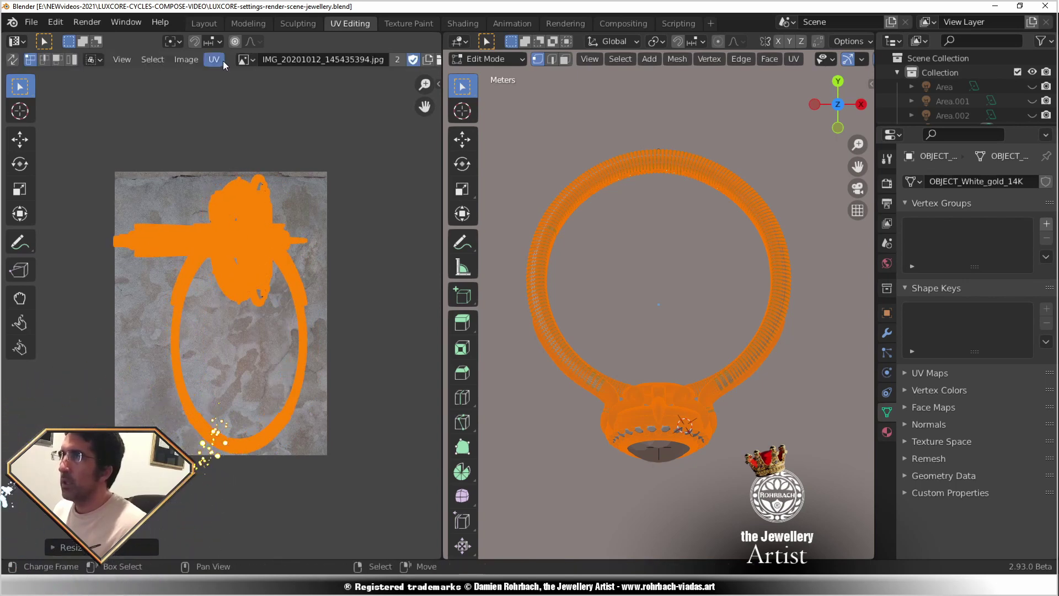
pyautogui.click(214, 59)
pyautogui.press('Escape')
pyautogui.press('g')
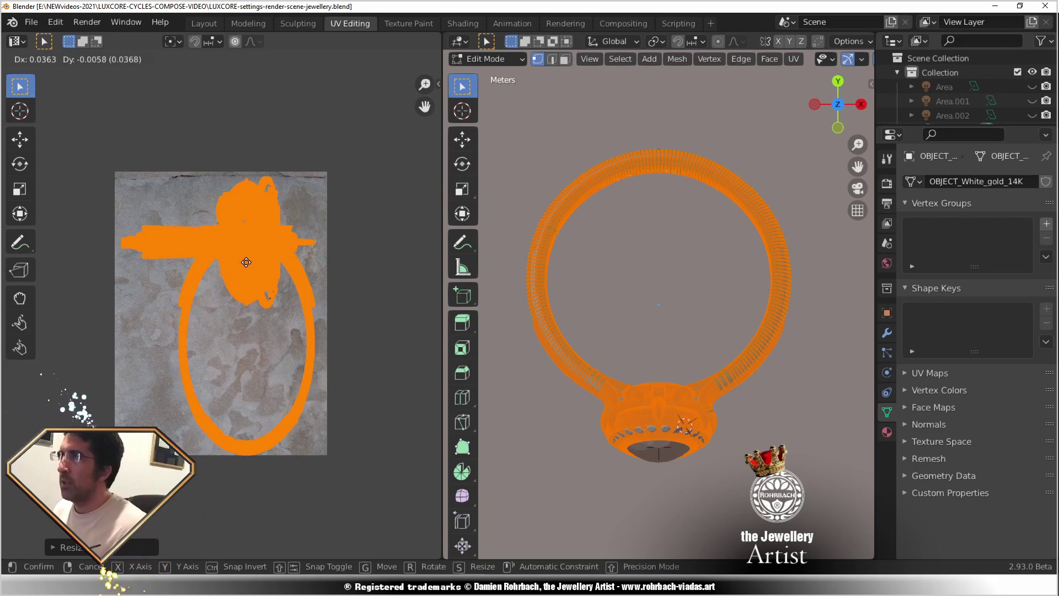
pyautogui.click(236, 260)
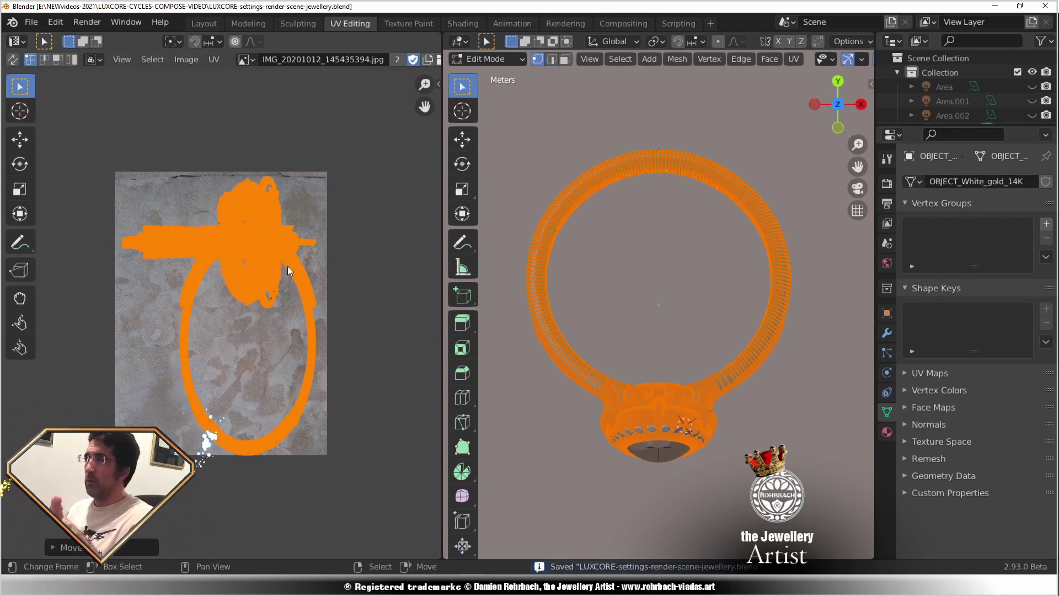
# Save the file, return to the Shading workspace, and assign UVMap in the 2D Mapping node.
pyautogui.hotkey('ctrl', 's')
pyautogui.click(463, 24)
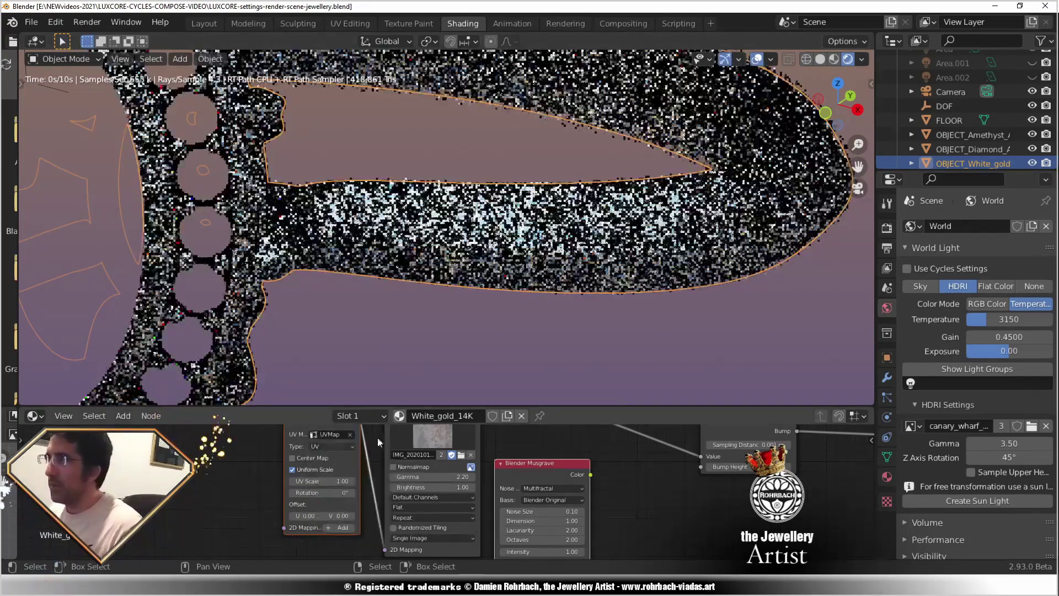
pyautogui.scroll(2, 234, 496)
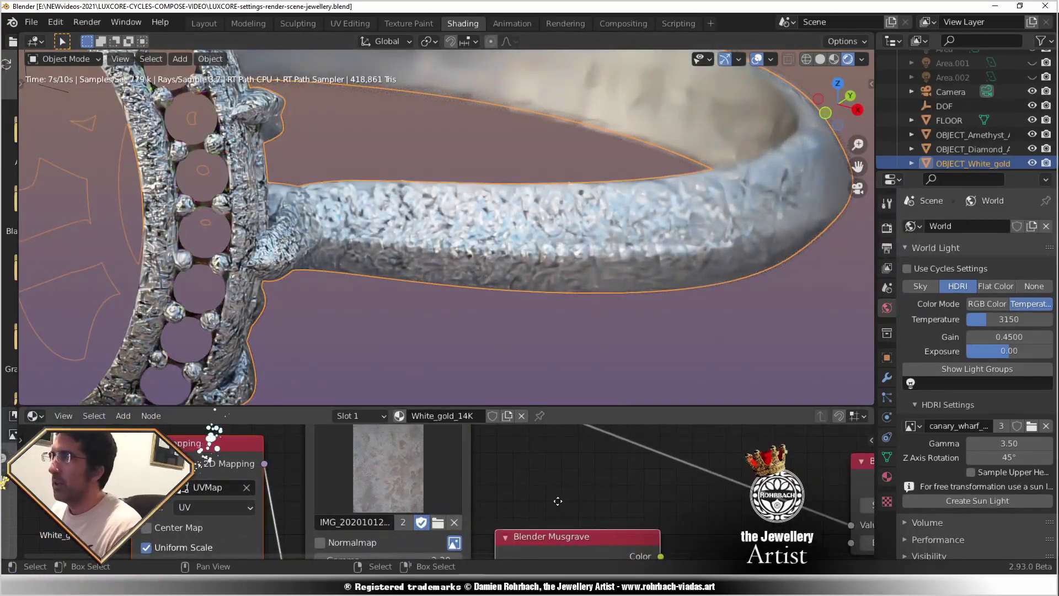
# Set the UV Scale of the 2D Mapping node to 0.25.
pyautogui.scroll(2, 617, 495)
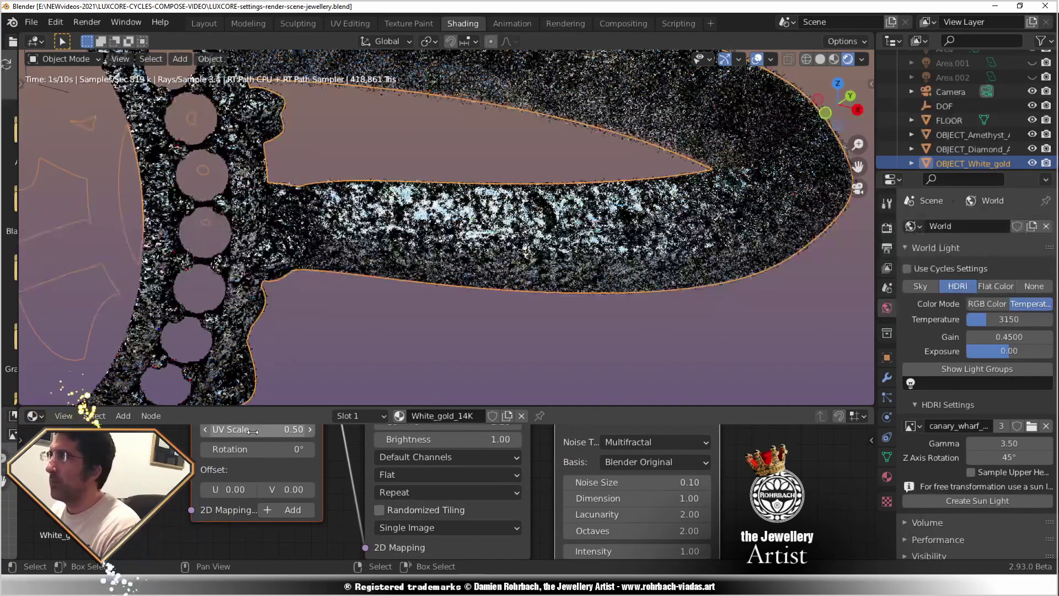
pyautogui.click(252, 433)
pyautogui.press('BackSpace')
pyautogui.write('0.25')
pyautogui.press('Return')
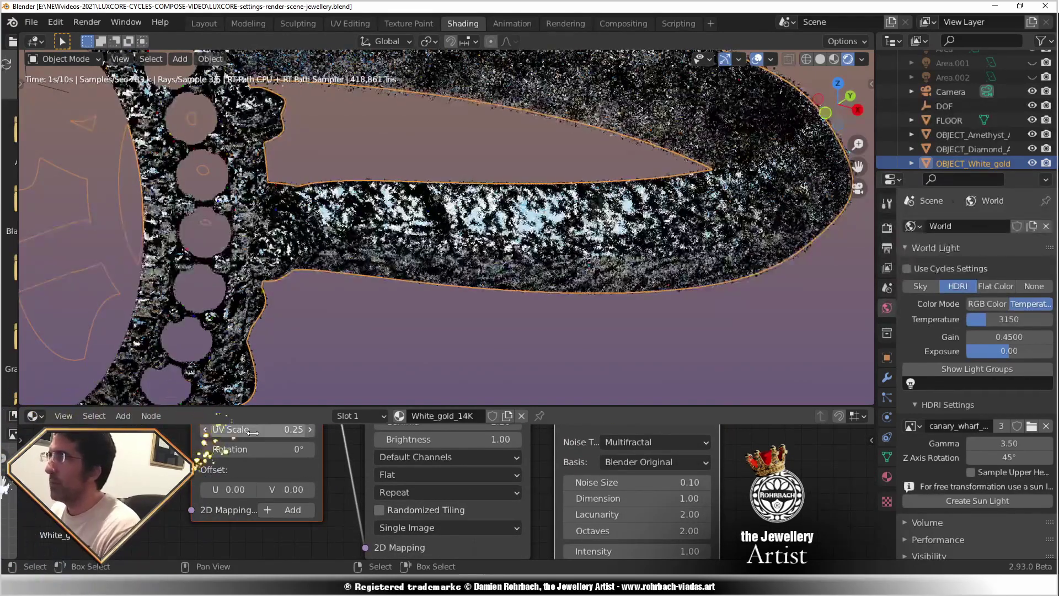
# Lower the Bump node's Bump Height, trying 0.01 m and settling on 0.02 m, and save the file.
pyautogui.moveTo(566, 515); pyautogui.dragTo(140, 557, button='middle')
pyautogui.moveTo(541, 477); pyautogui.dragTo(484, 395, button='middle')
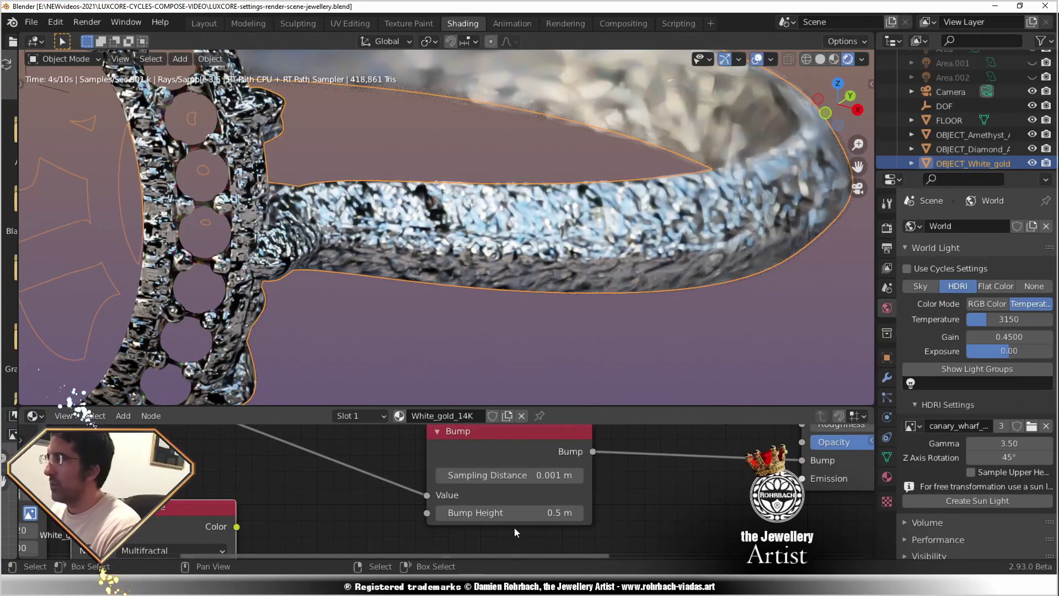
pyautogui.click(517, 515)
pyautogui.write('0.01')
pyautogui.press('Return')
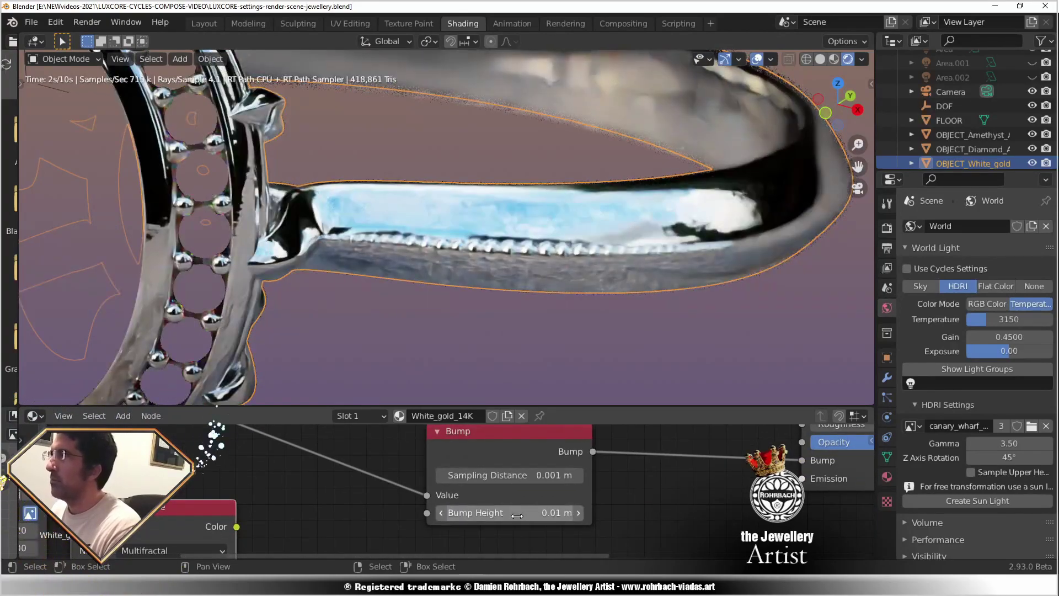
pyautogui.click(517, 515)
pyautogui.write('.02')
pyautogui.press('Return')
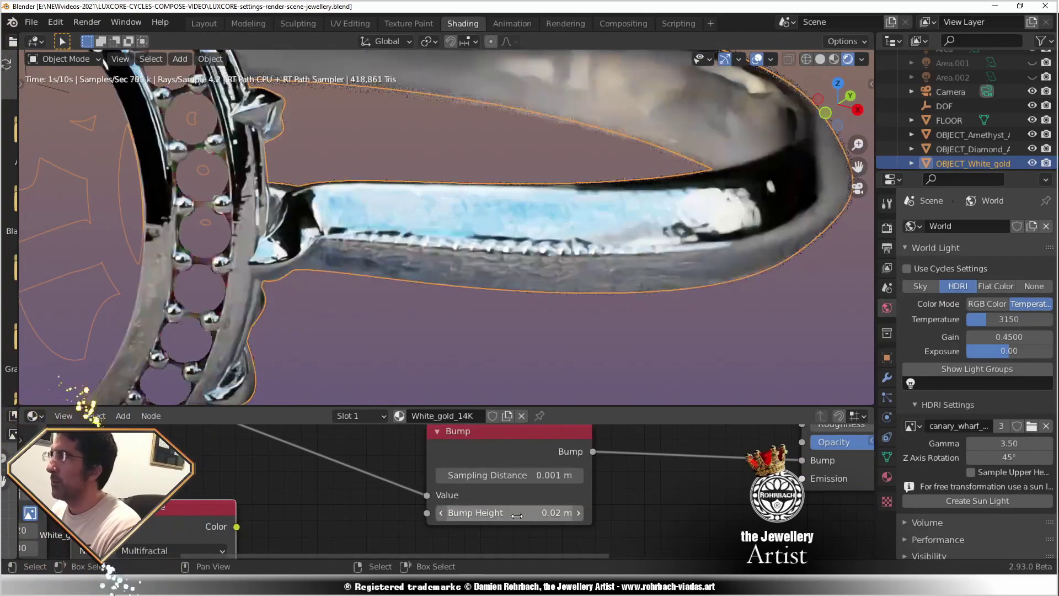
pyautogui.keyDown('ctrl'); pyautogui.moveTo(388, 215); pyautogui.dragTo(393, 241, button='middle'); pyautogui.keyUp('ctrl')
pyautogui.hotkey('ctrl', 's')
# Delete the unused Blender Musgrave node from the White_gold_14K material.
pyautogui.moveTo(604, 464); pyautogui.dragTo(541, 498, button='middle')
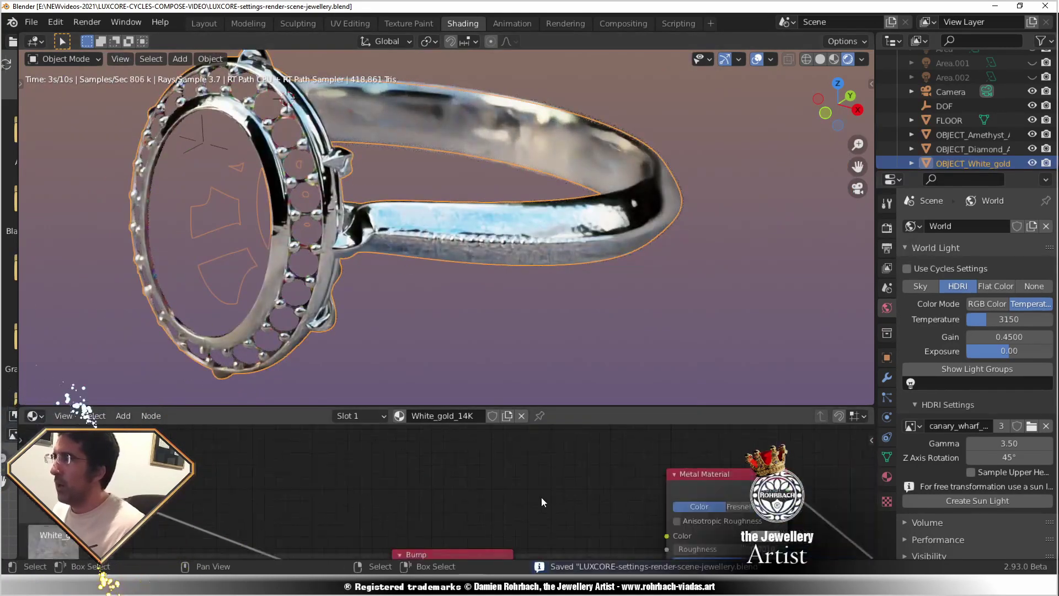
pyautogui.scroll(-3, 593, 490)
pyautogui.press('x')
pyautogui.moveTo(397, 446); pyautogui.dragTo(426, 531, button='middle')
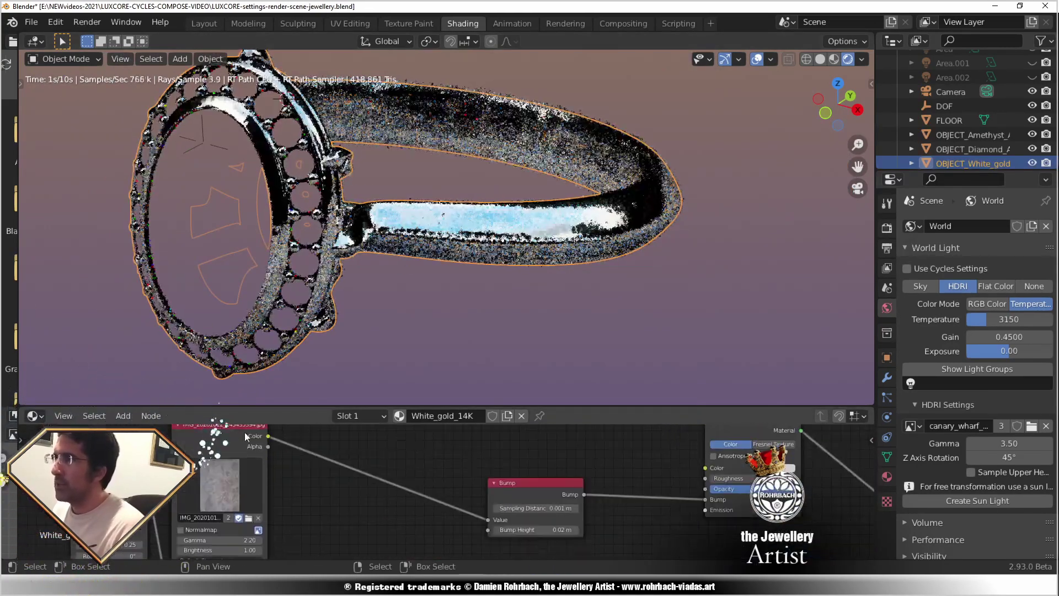
# Duplicate the image texture node that feeds the Bump node and place the copy above the original.
pyautogui.moveTo(221, 444); pyautogui.dragTo(328, 553)
pyautogui.hotkey('shift', 'd')
pyautogui.click(338, 478)
pyautogui.moveTo(459, 492); pyautogui.dragTo(471, 512, button='middle')
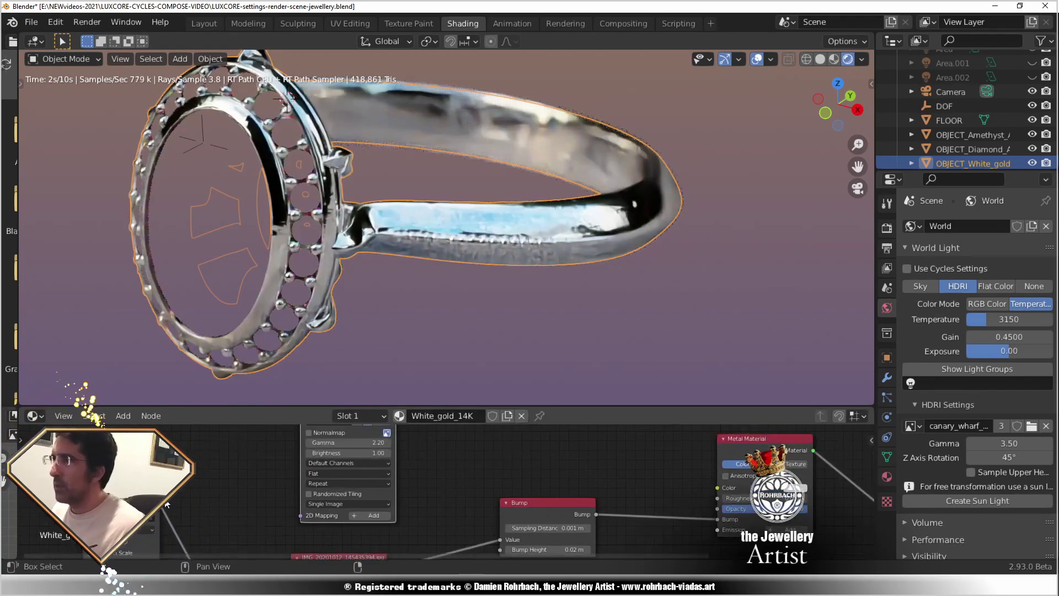
# Link the 2D Mapping node to the duplicated image texture and its Color output to the Metal Material's Roughness.
pyautogui.moveTo(160, 503); pyautogui.dragTo(306, 515)
pyautogui.scroll(-3, 331, 514)
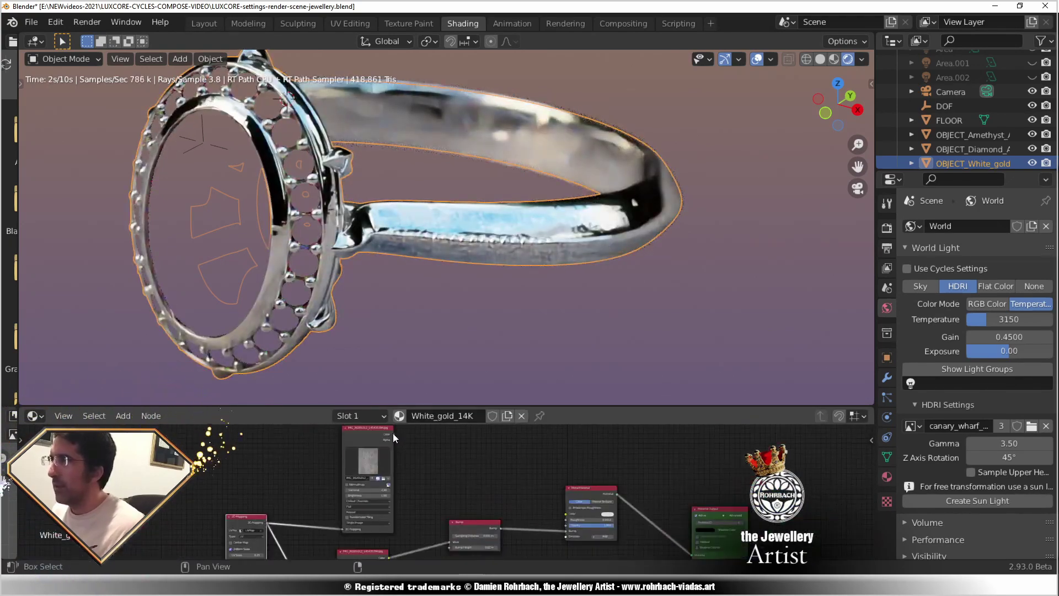
pyautogui.moveTo(393, 433); pyautogui.dragTo(565, 516)
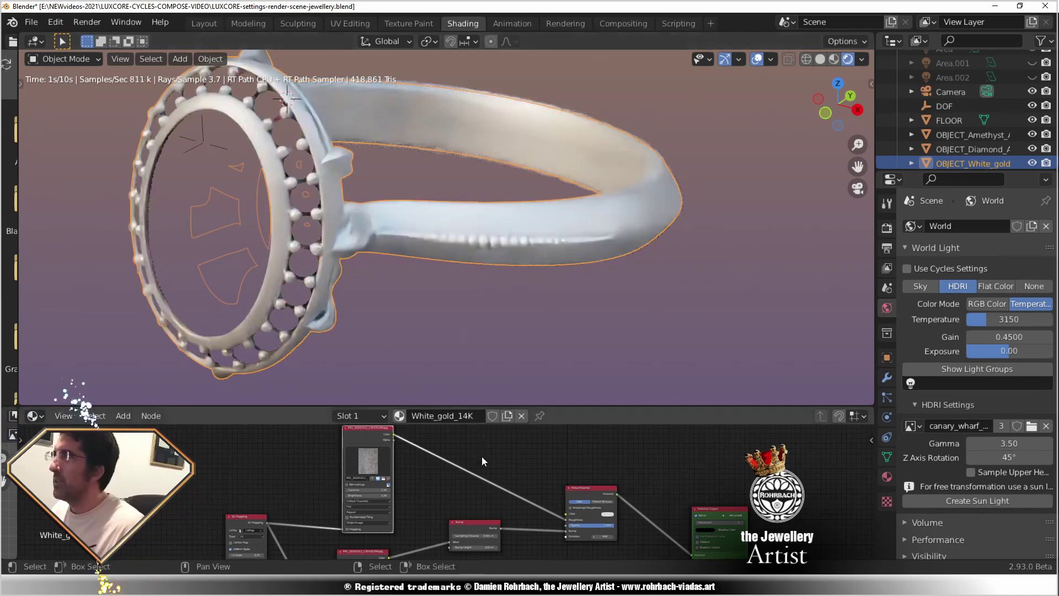
# Load IMG_20201012_145704786.jpg from the TEXTURAS-y-HDRs folder into the duplicated image texture node.
pyautogui.scroll(3, 433, 494)
pyautogui.scroll(1, 434, 494)
pyautogui.moveTo(434, 494); pyautogui.dragTo(531, 538, button='middle')
pyautogui.click(417, 508)
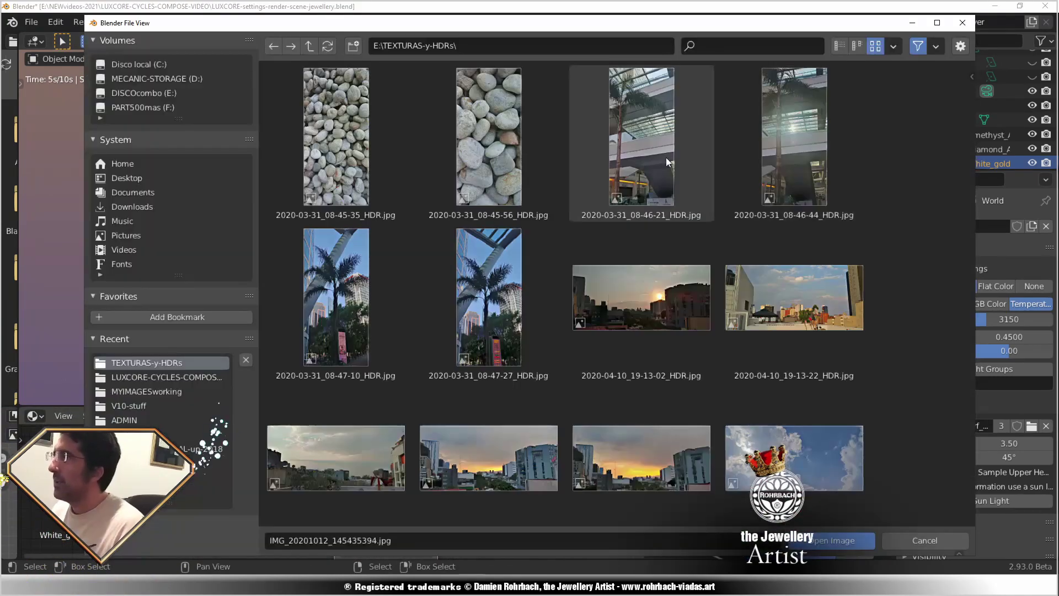
pyautogui.doubleClick(877, 22)
pyautogui.scroll(-10, 1018, 302)
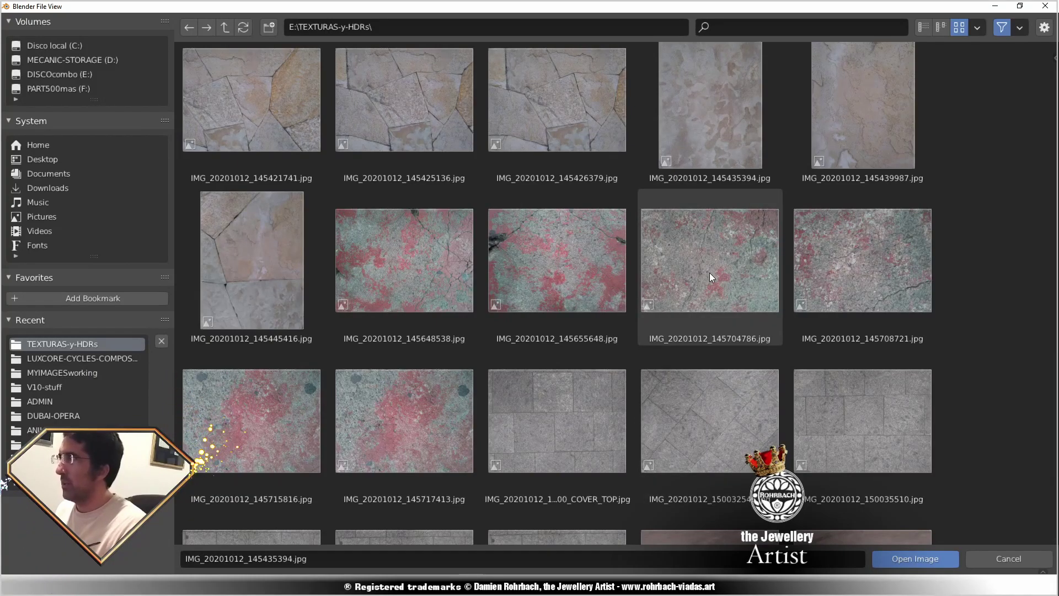
pyautogui.doubleClick(709, 272)
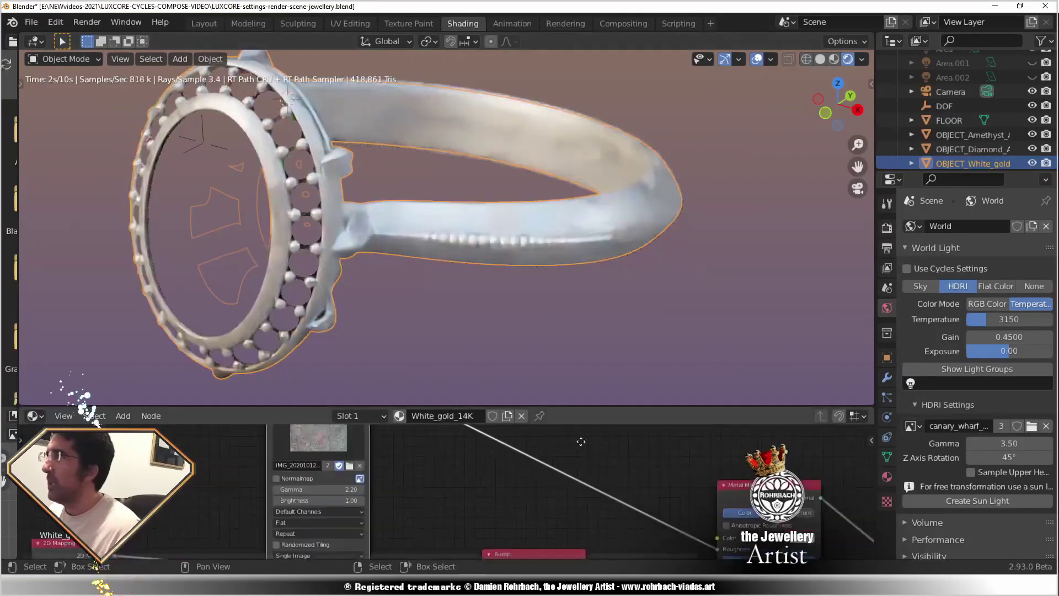
# Insert a Multiply math node into the link between the image texture and Roughness, with Value 2 at 0.1.
pyautogui.moveTo(580, 441); pyautogui.dragTo(544, 449, button='middle')
pyautogui.click(123, 415)
pyautogui.moveTo(134, 320)
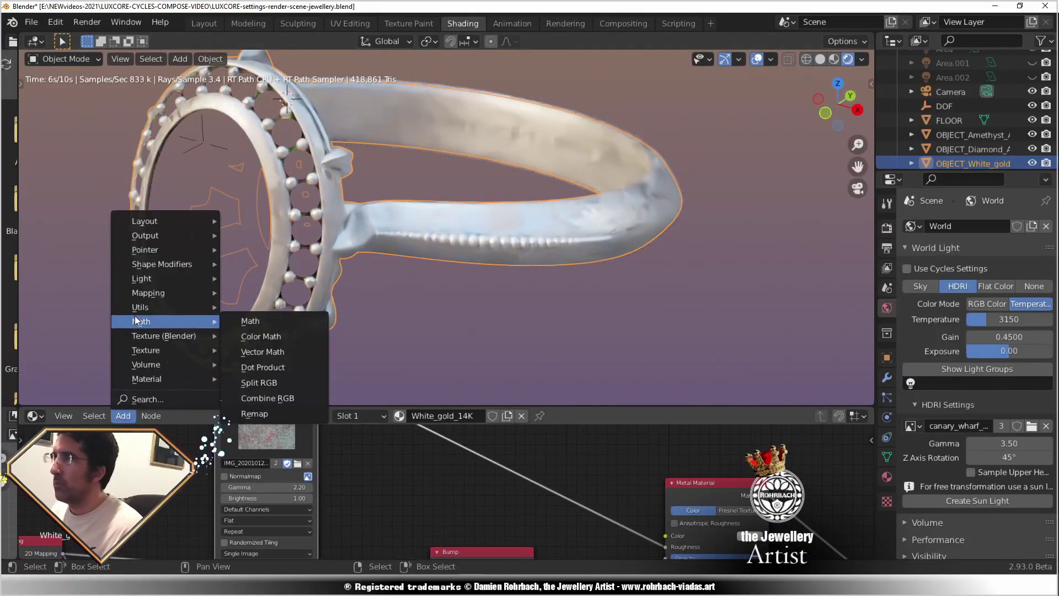
pyautogui.click(234, 320)
pyautogui.click(475, 488)
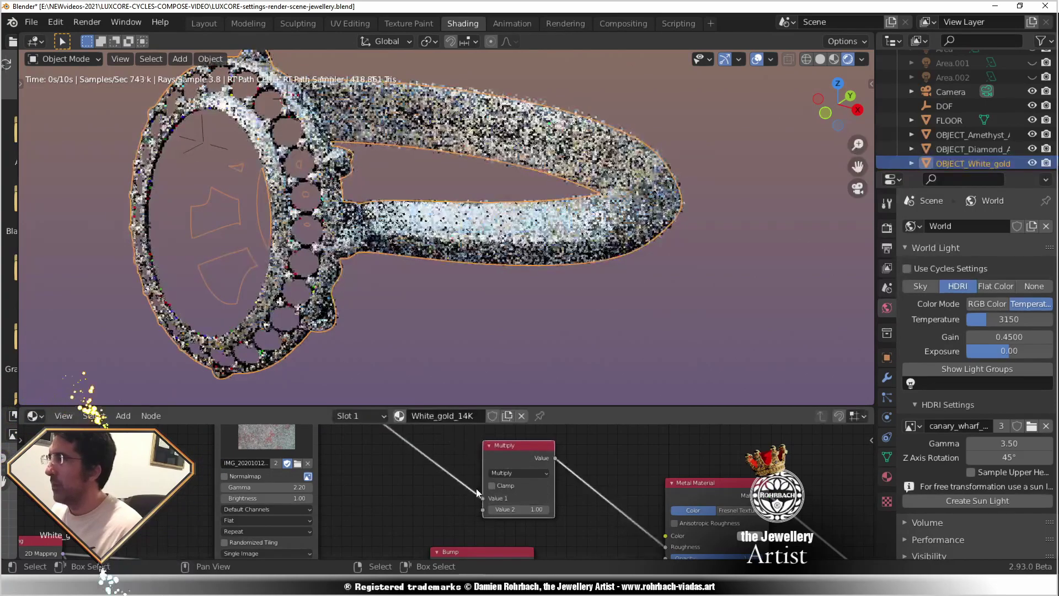
pyautogui.doubleClick(515, 509)
pyautogui.write('0.1')
pyautogui.press('Return')
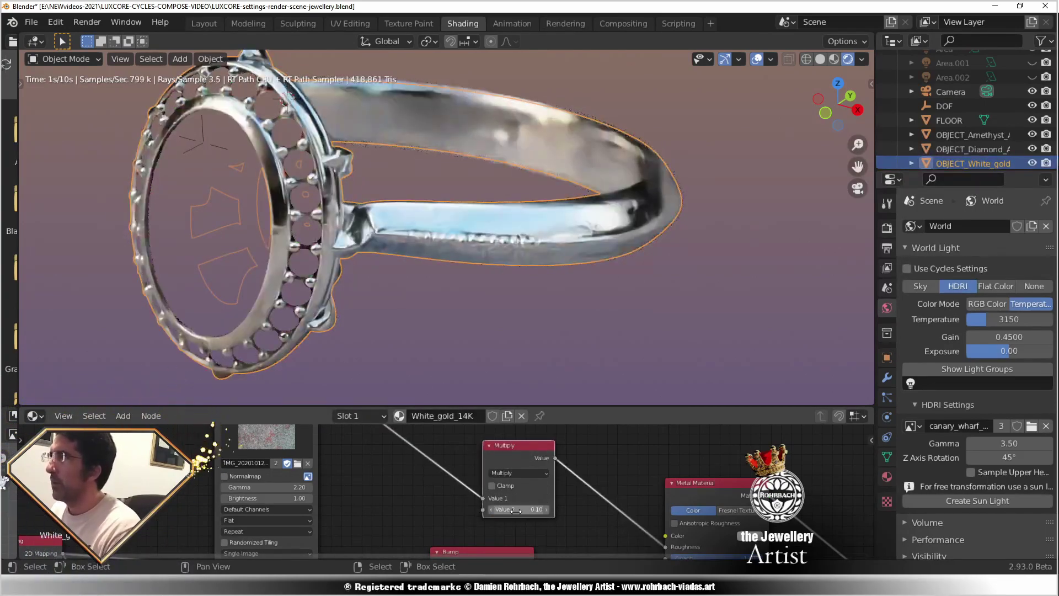
# Adjust the Multiply node's Value 2, trying 0.05 and settling on 0.08, and save the file.
pyautogui.scroll(5, 435, 269)
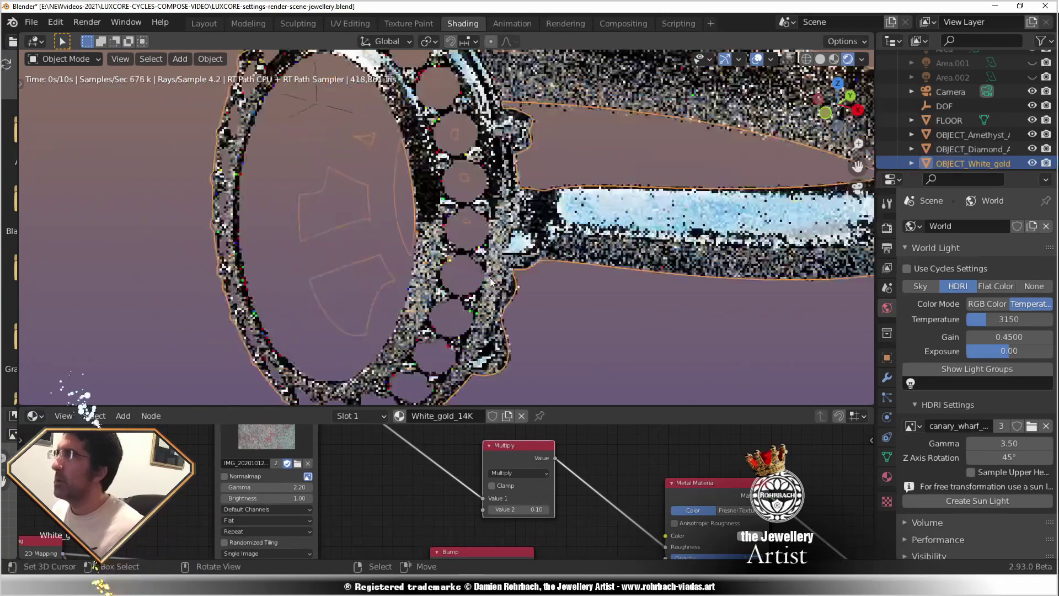
pyautogui.scroll(4, 490, 278)
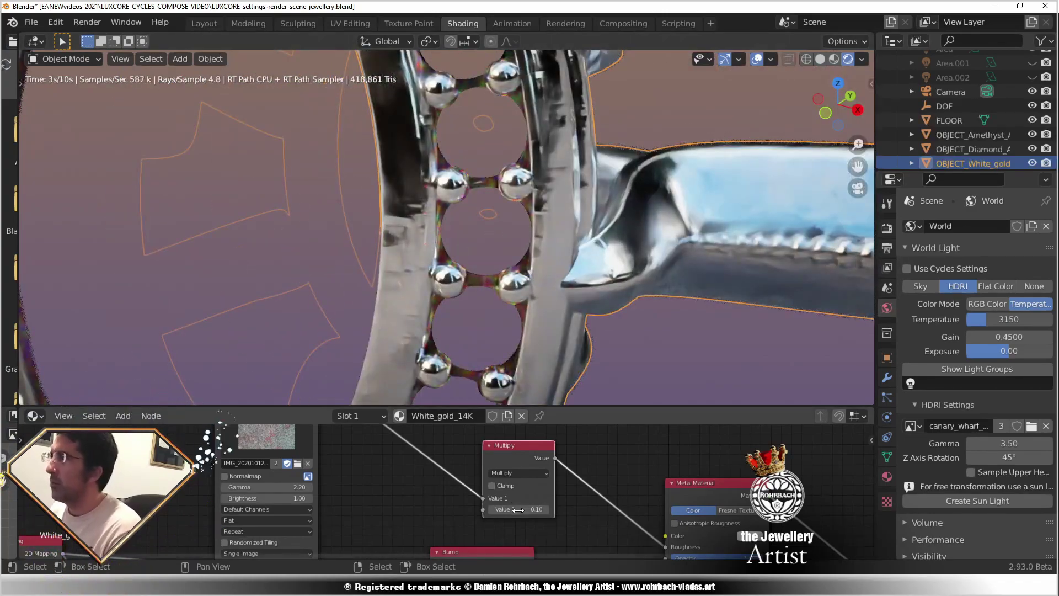
pyautogui.moveTo(518, 509); pyautogui.dragTo(507, 509)
pyautogui.doubleClick(518, 510)
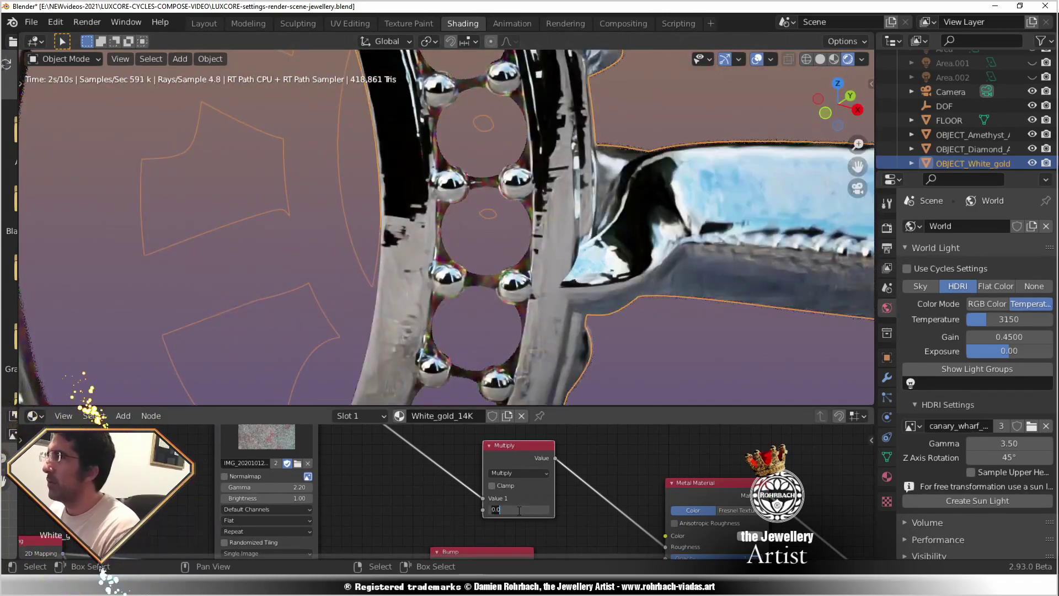
pyautogui.write('0.05')
pyautogui.press('Return')
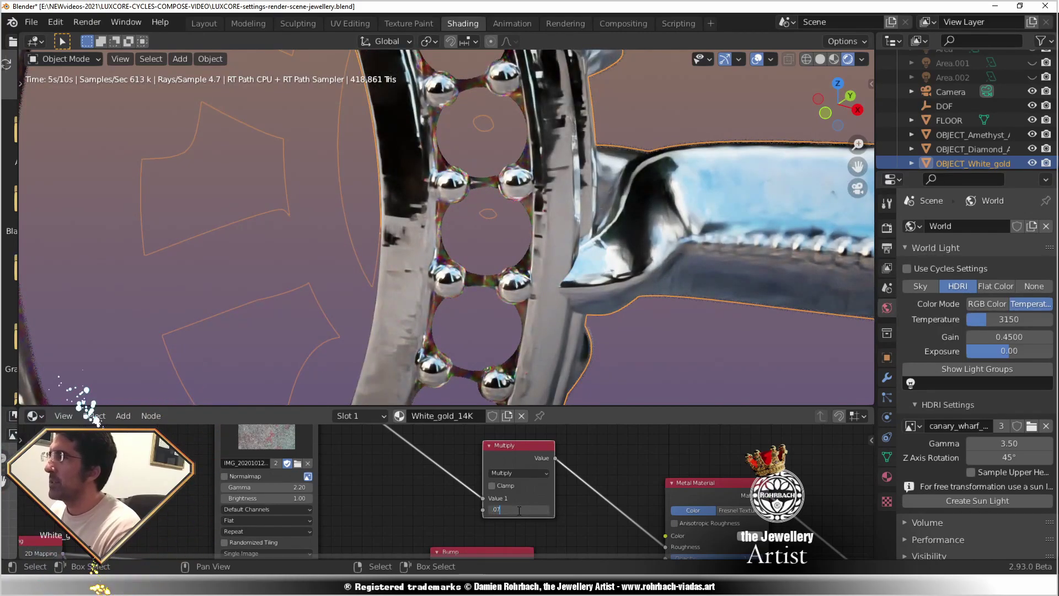
pyautogui.write('.08')
pyautogui.press('Return')
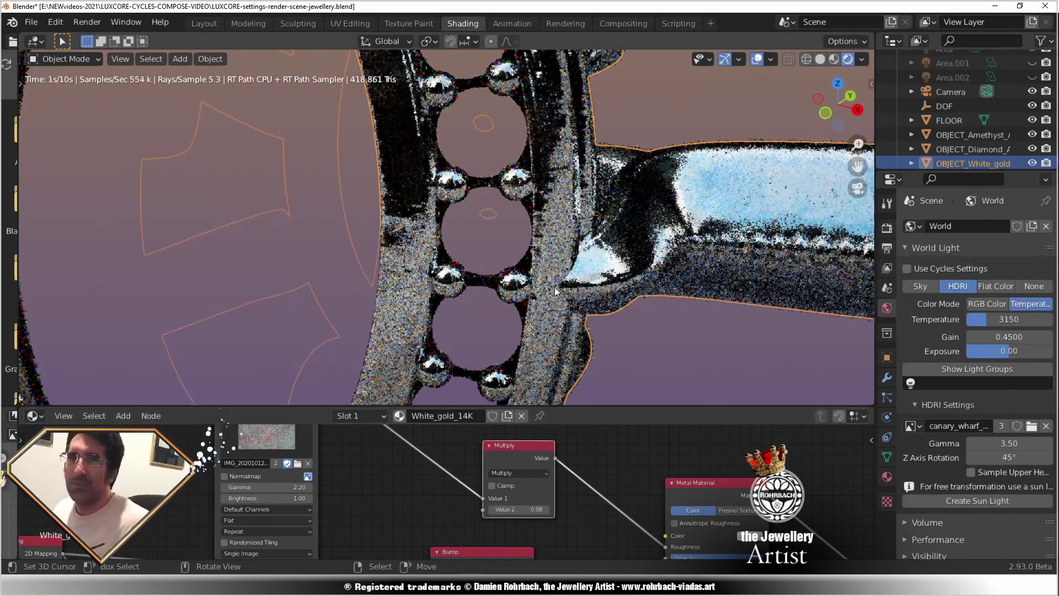
pyautogui.hotkey('ctrl', 's')
# Switch the viewport to solid shading and render the white gold ring to check its new roughness.
pyautogui.scroll(-7, 550, 286)
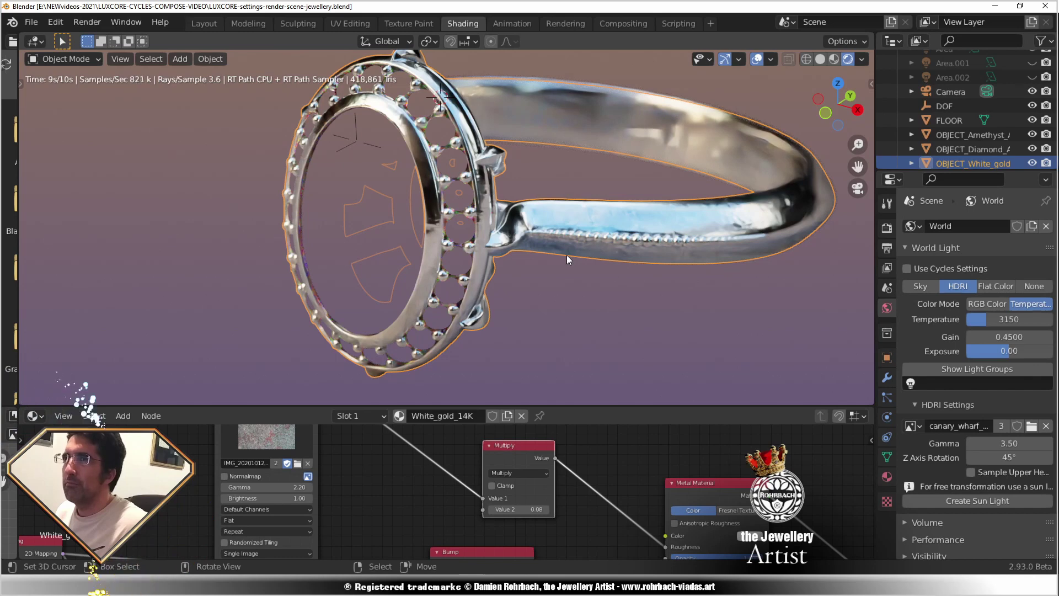
pyautogui.click(822, 59)
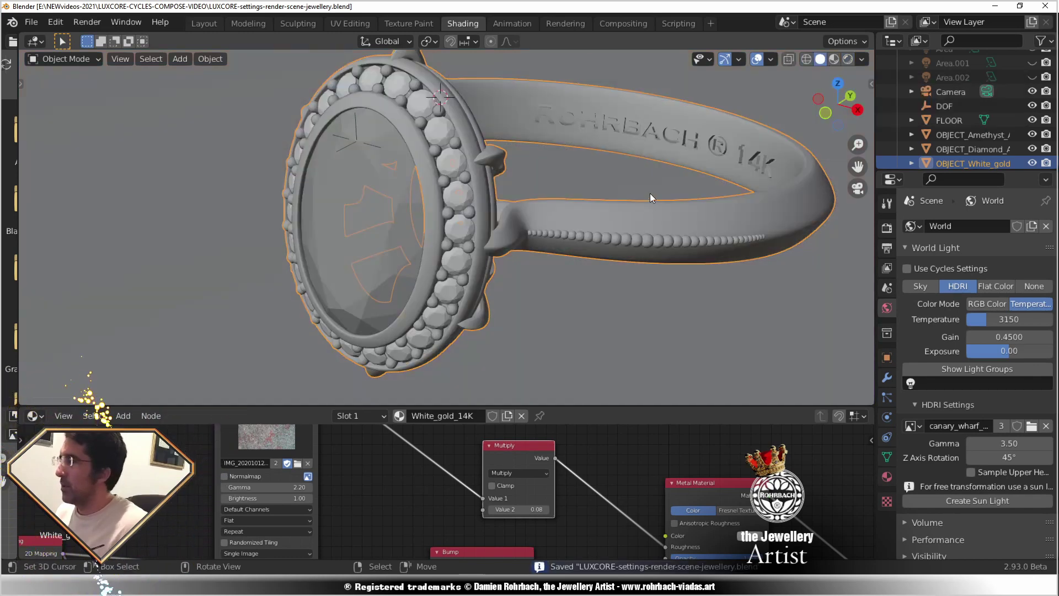
pyautogui.press('F12')
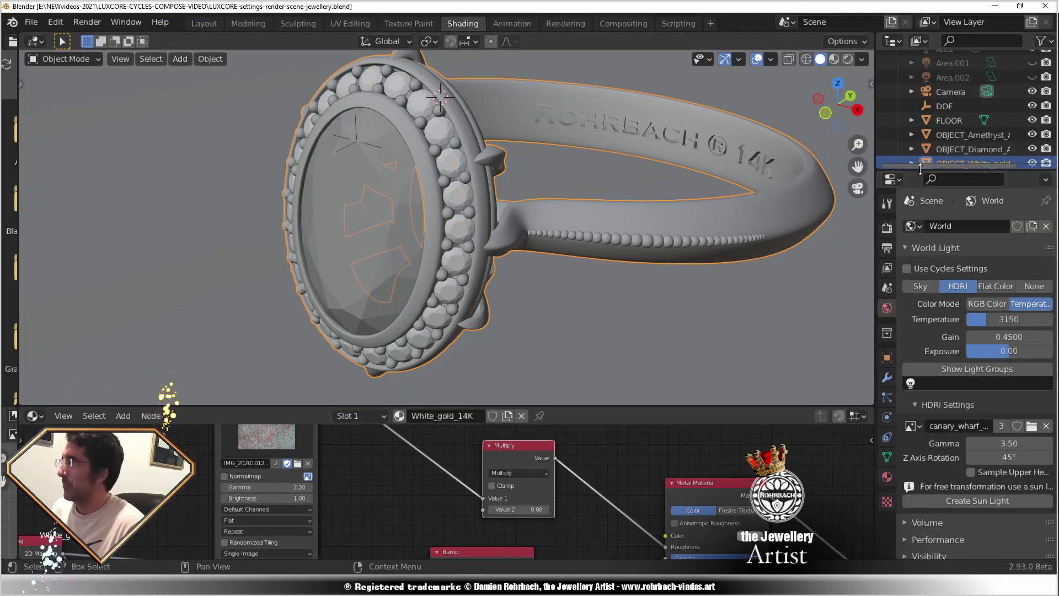
# Unhide the three area lights, enable Visible in the Area light's settings, and save the file.
pyautogui.moveTo(934, 165); pyautogui.dragTo(934, 281)
pyautogui.click(970, 116)
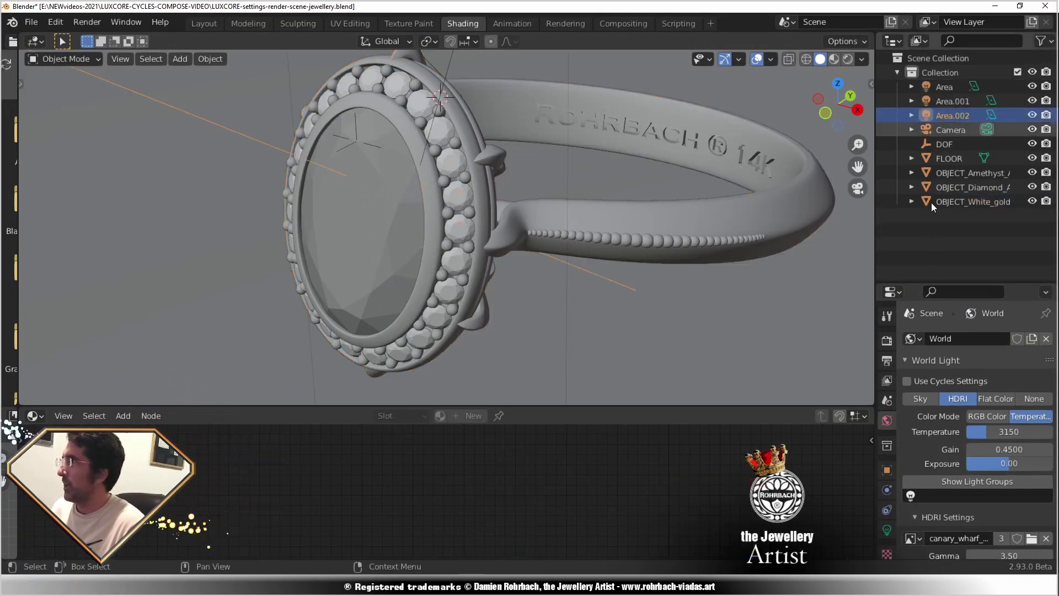
pyautogui.click(886, 529)
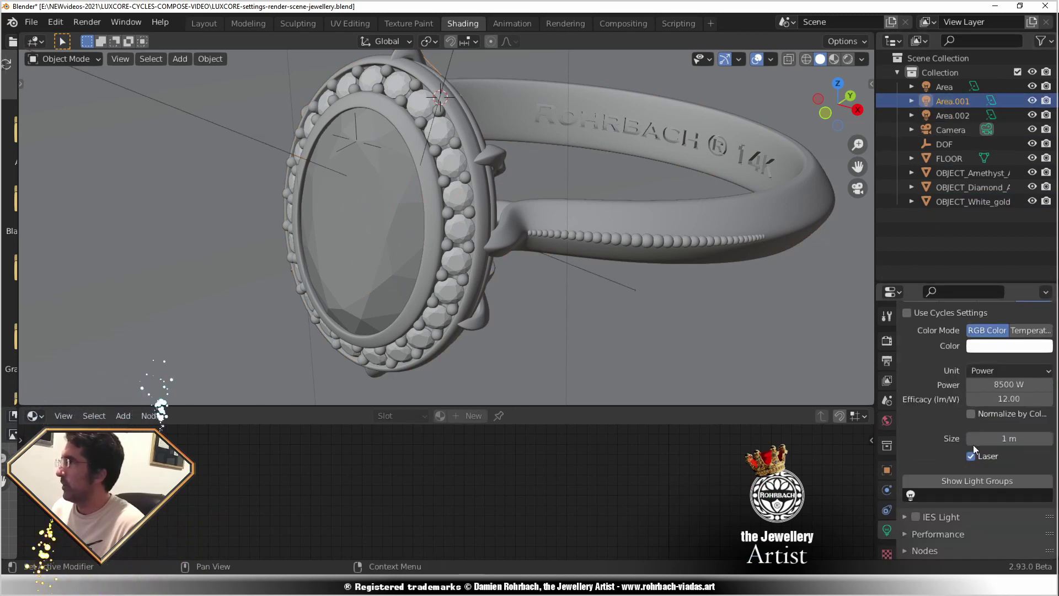
pyautogui.click(932, 102)
pyautogui.click(942, 87)
pyautogui.click(970, 438)
pyautogui.scroll(-2, 686, 222)
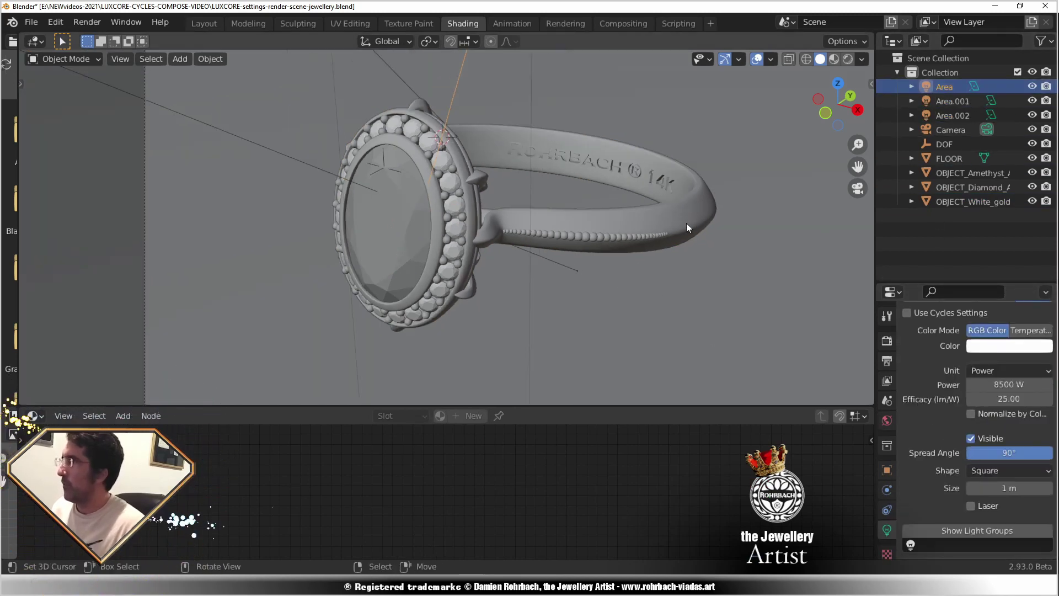
pyautogui.hotkey('ctrl', 's')
# Preview the lighting in rendered shading and disable Area and Area.001 in viewport and render, keeping only Area.002 active.
pyautogui.click(848, 59)
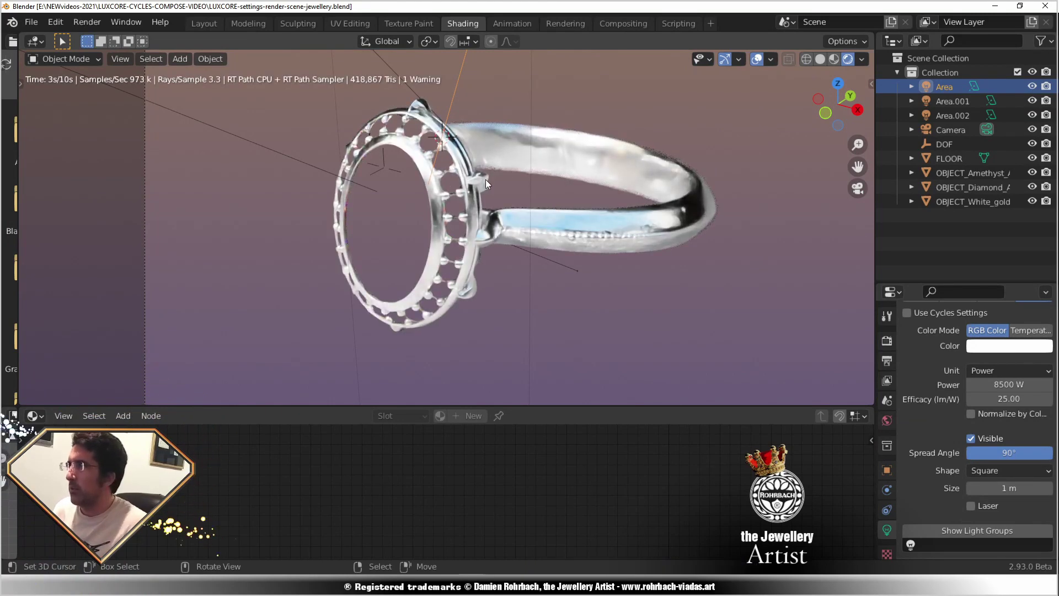
pyautogui.moveTo(1032, 115); pyautogui.dragTo(1032, 103)
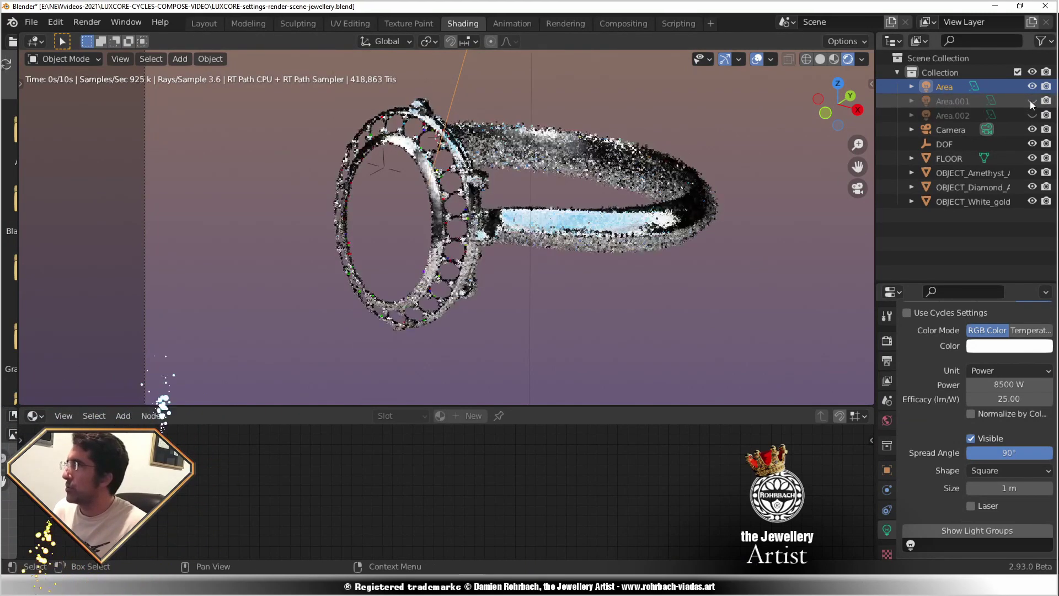
pyautogui.click(1031, 87)
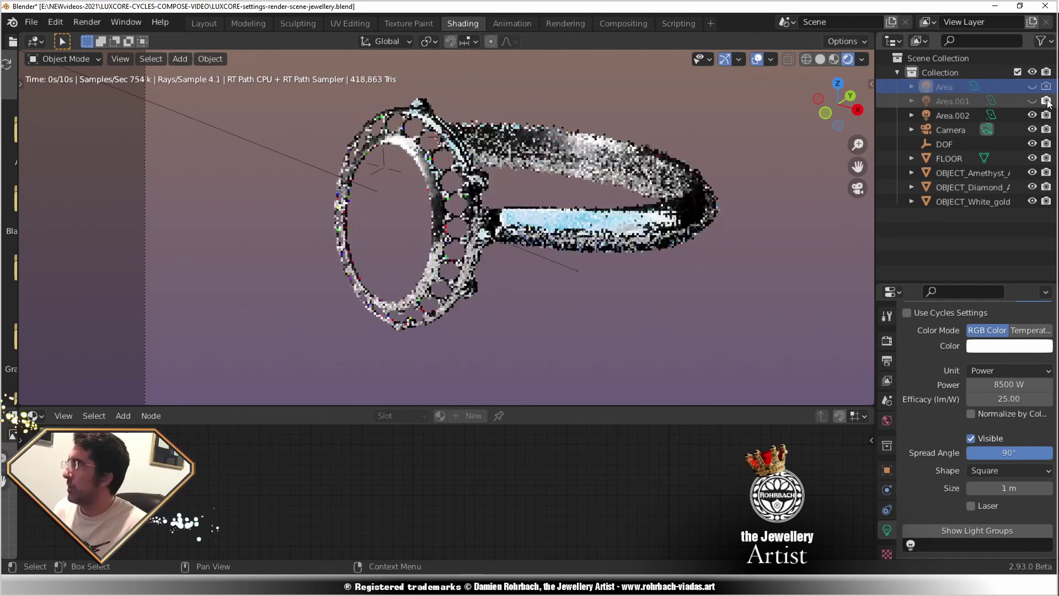
pyautogui.click(1046, 102)
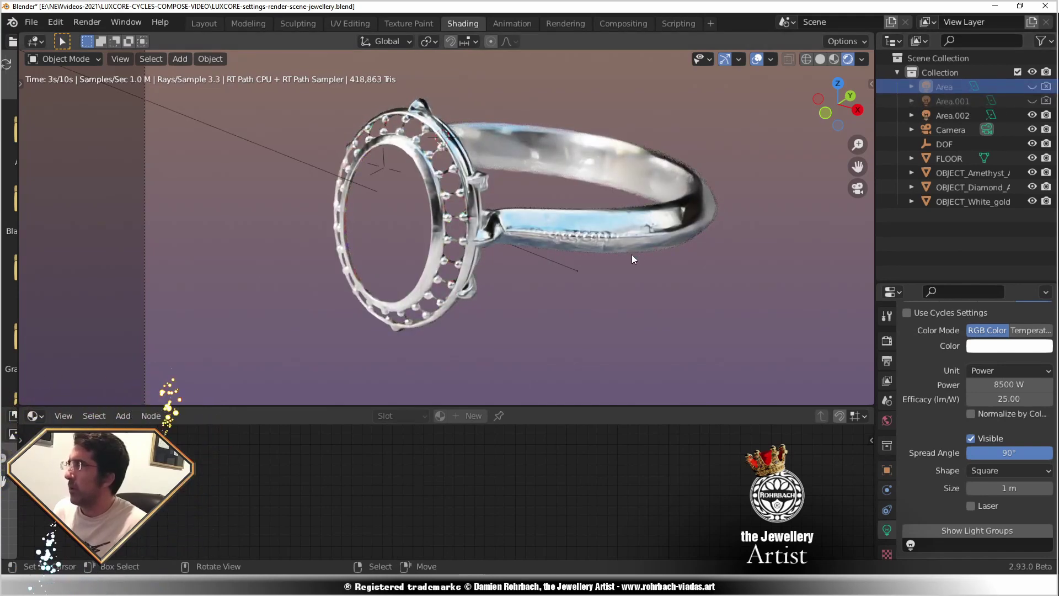
# Return the viewport to solid shading, render the white gold ring, and display the DENOISED pass.
pyautogui.click(821, 59)
pyautogui.press('F12')
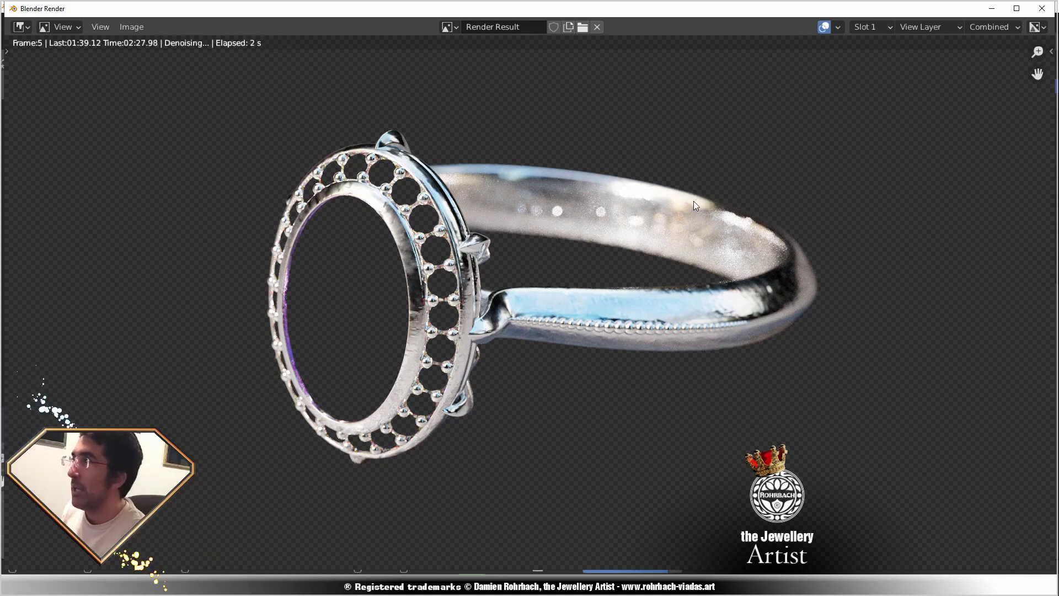
pyautogui.click(992, 29)
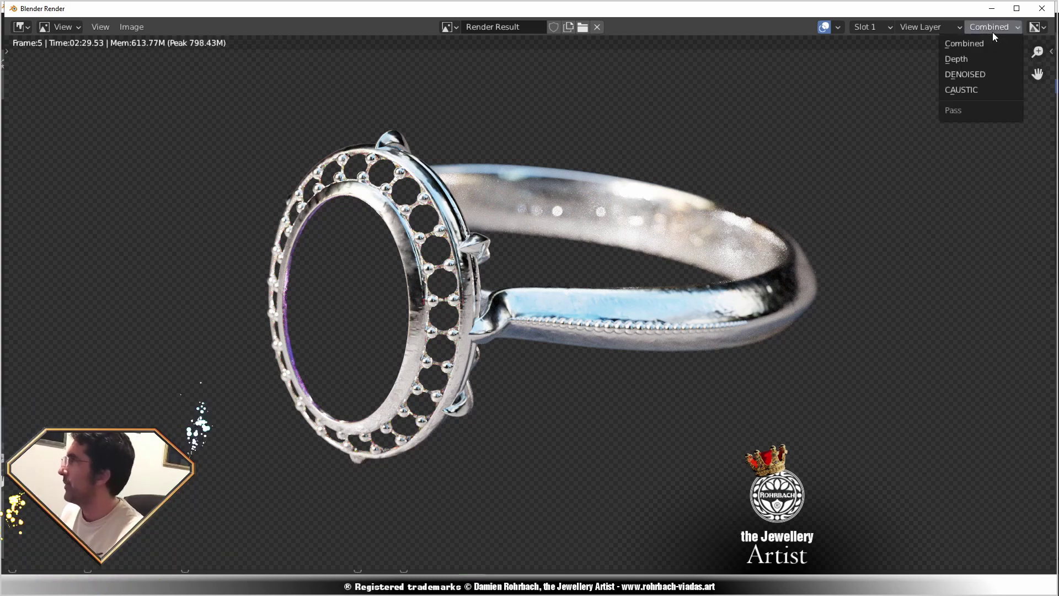
pyautogui.click(960, 75)
# Save the denoised ring render as GOLDring-Luxcore-alpha.png and close the render window.
pyautogui.click(132, 26)
pyautogui.click(149, 114)
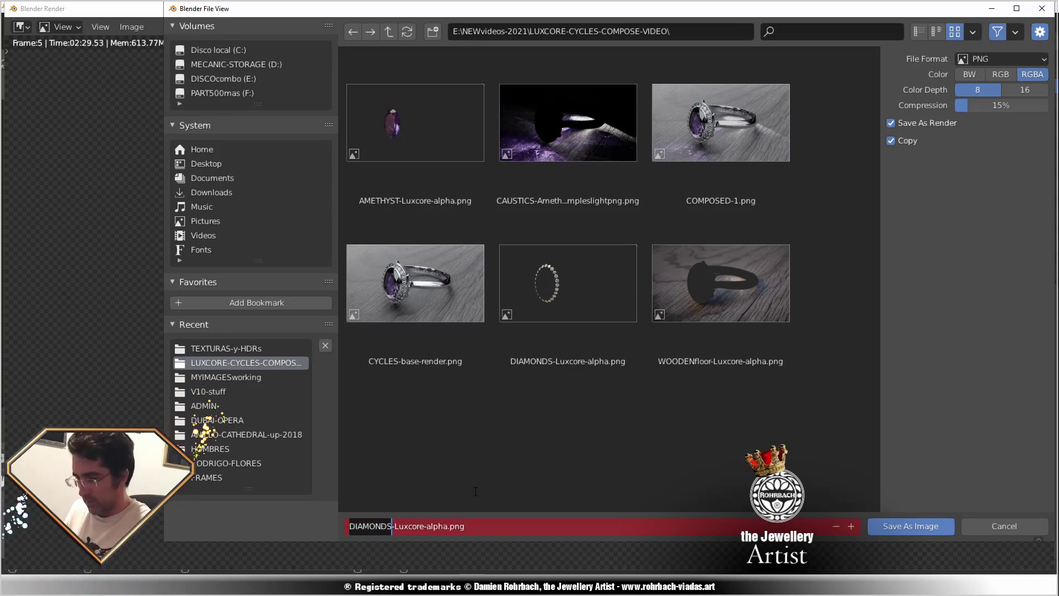
pyautogui.write('GOLDring')
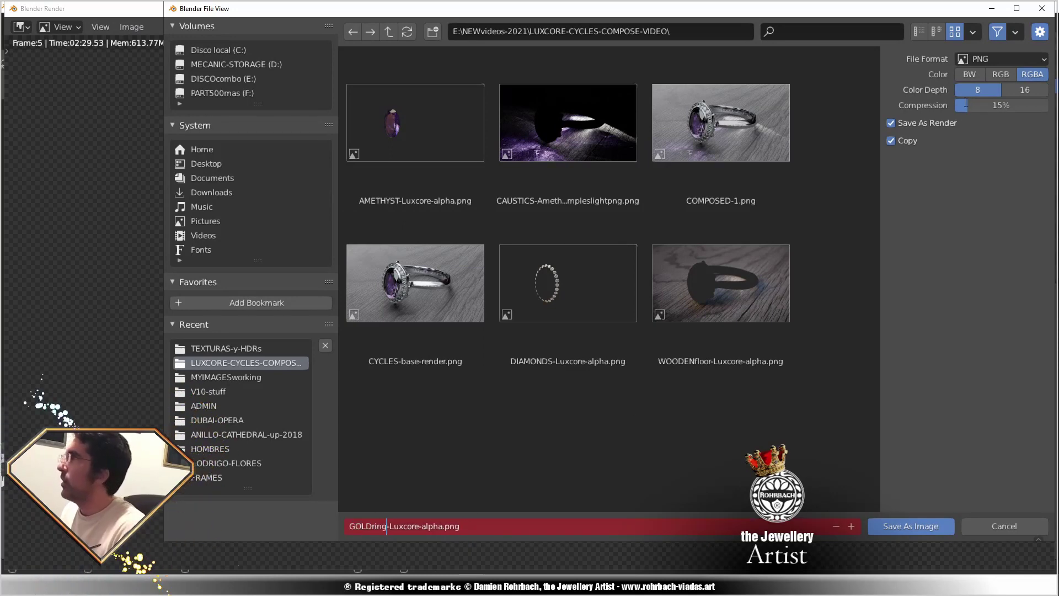
pyautogui.press('Return')
pyautogui.click(908, 525)
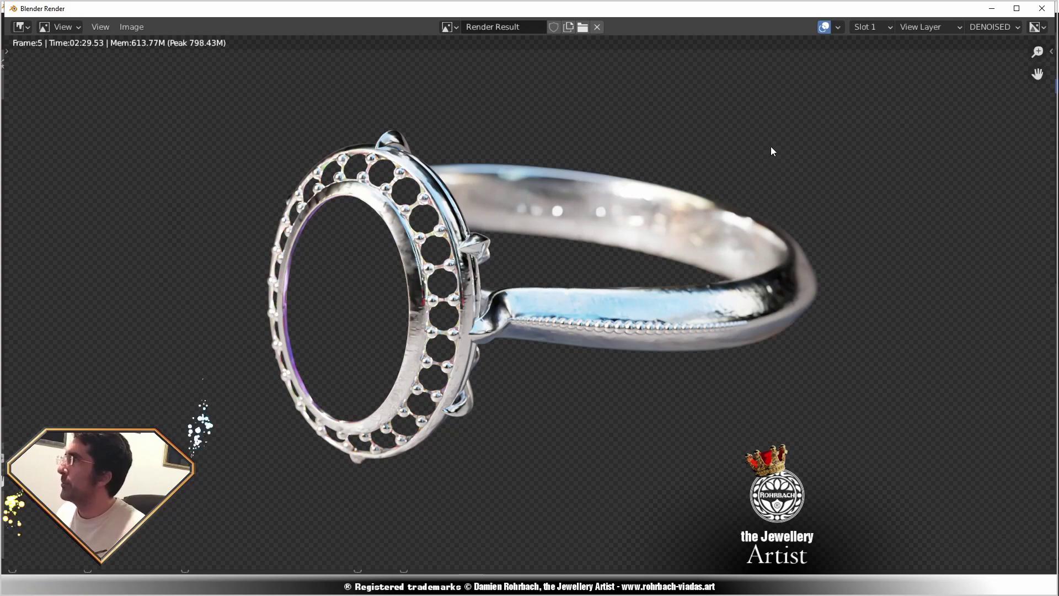
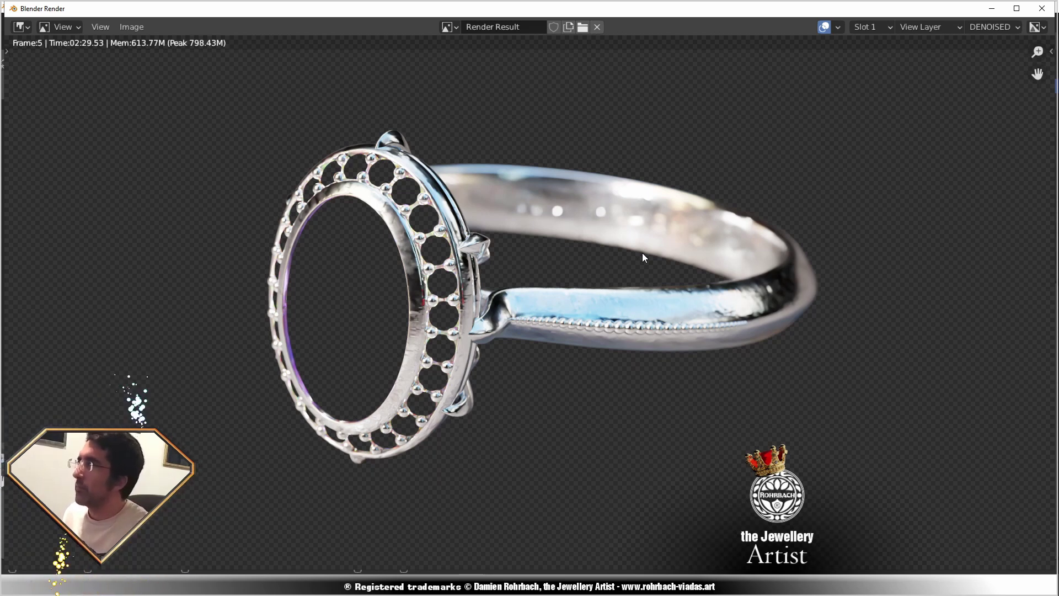
pyautogui.click(1035, 5)
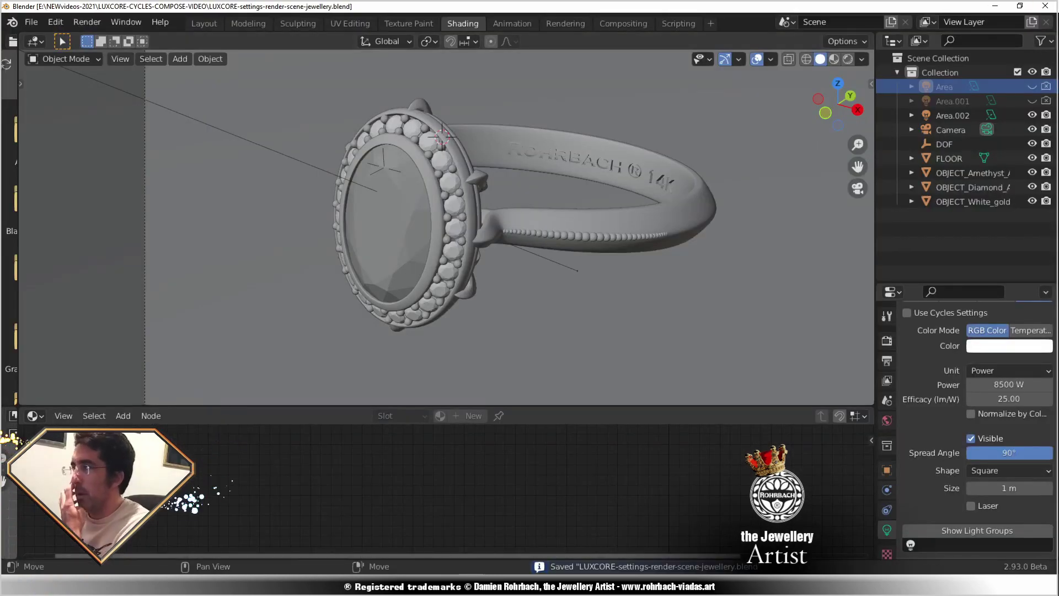
# Switch to the Cycles scene file and connect the Render Layers image output directly to the Composite node.
pyautogui.click(495, 529)
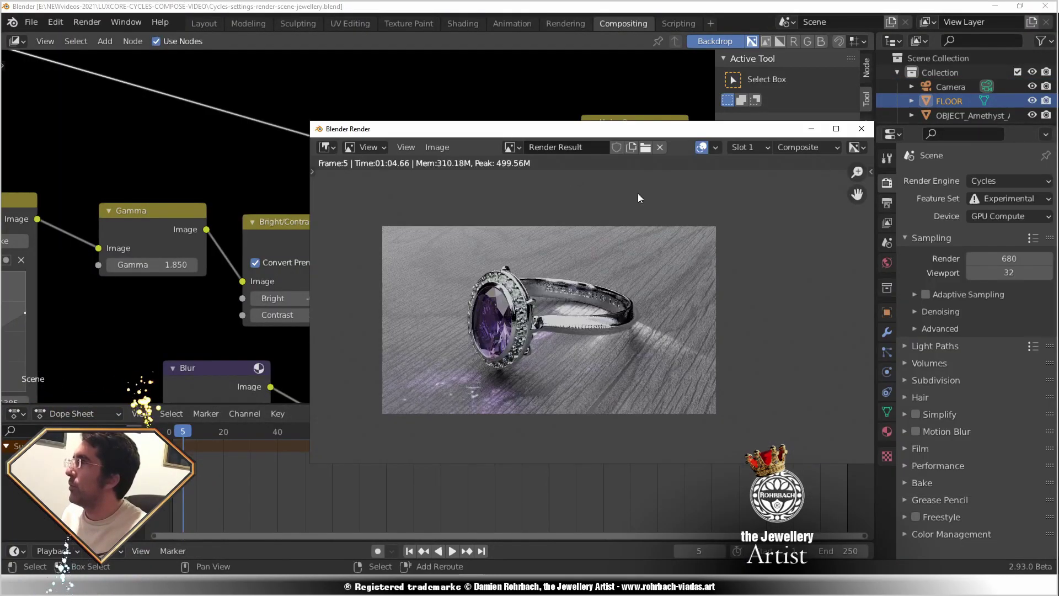
pyautogui.click(860, 132)
pyautogui.scroll(-6, 455, 204)
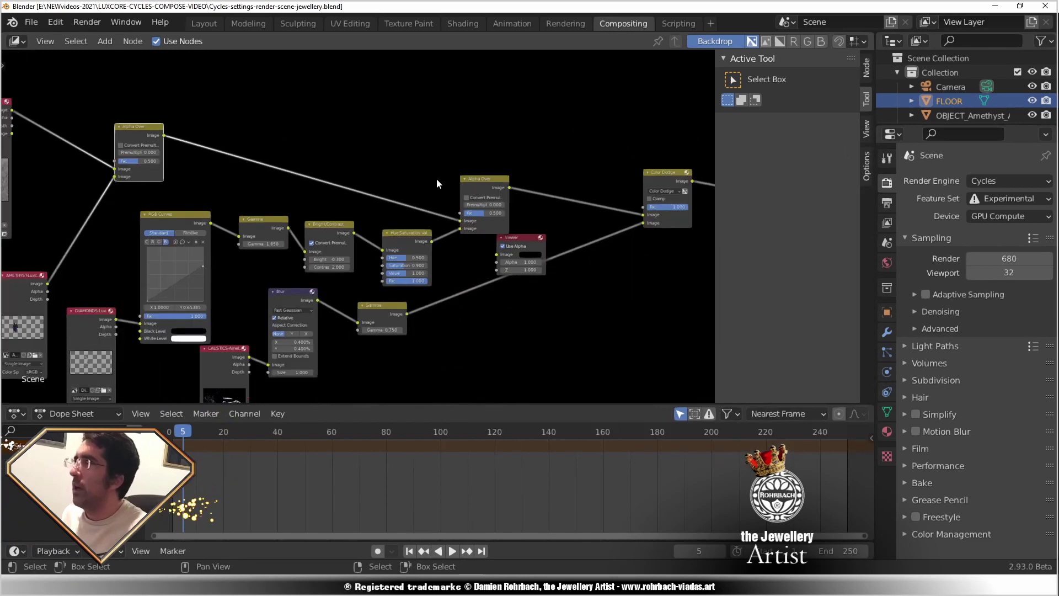
pyautogui.moveTo(609, 220); pyautogui.dragTo(568, 276)
pyautogui.moveTo(717, 227)
pyautogui.mouseDown()
pyautogui.moveTo(640, 259)
pyautogui.moveTo(408, 166)
pyautogui.mouseUp()
pyautogui.moveTo(112, 170); pyautogui.dragTo(182, 199, button='middle')
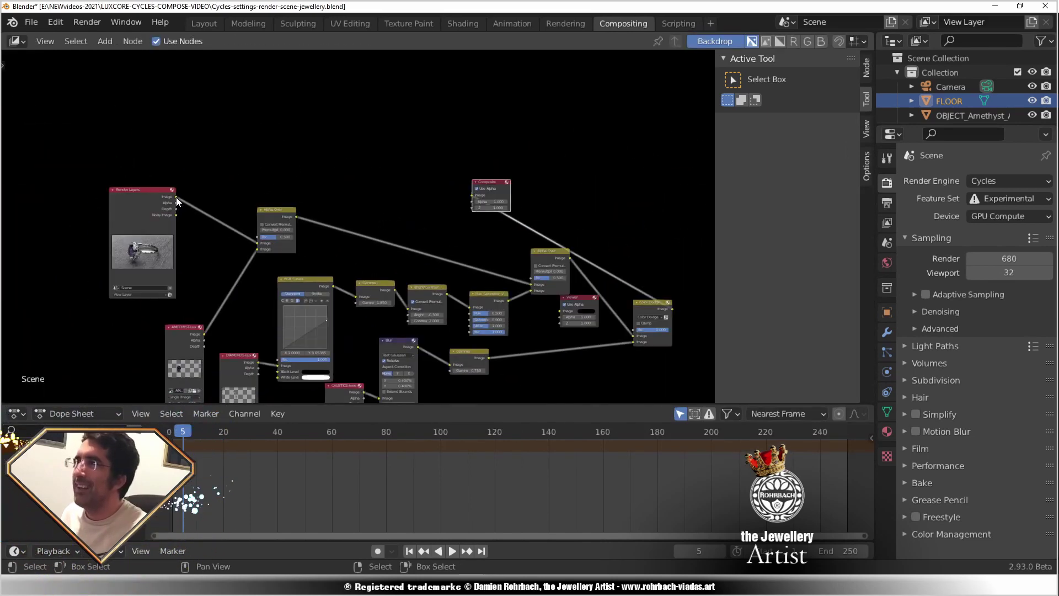
pyautogui.moveTo(176, 197); pyautogui.dragTo(473, 195)
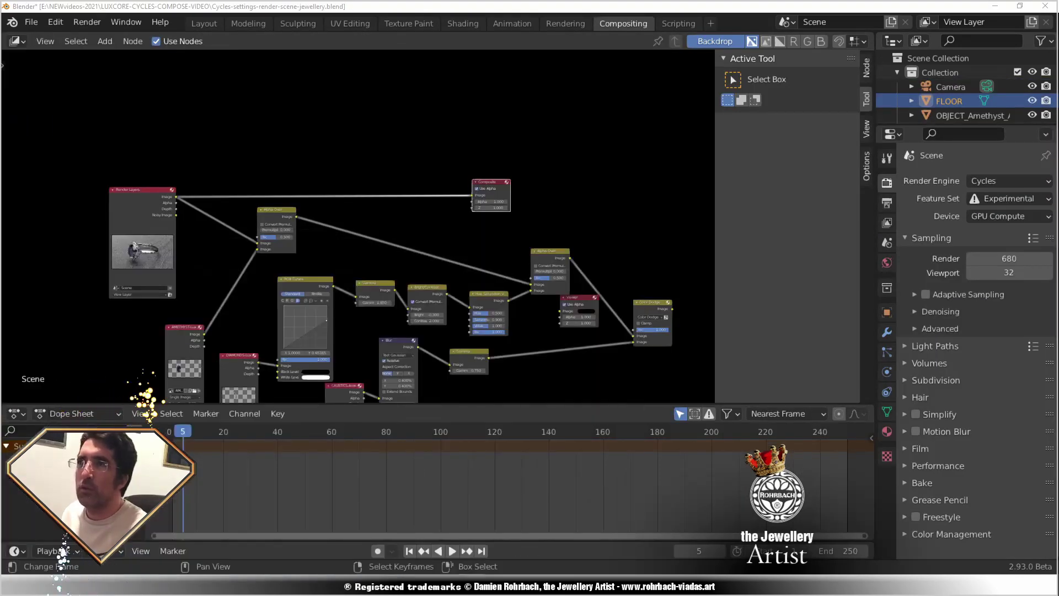
# Add a Plain Axes empty to the scene in the Layout workspace.
pyautogui.click(206, 23)
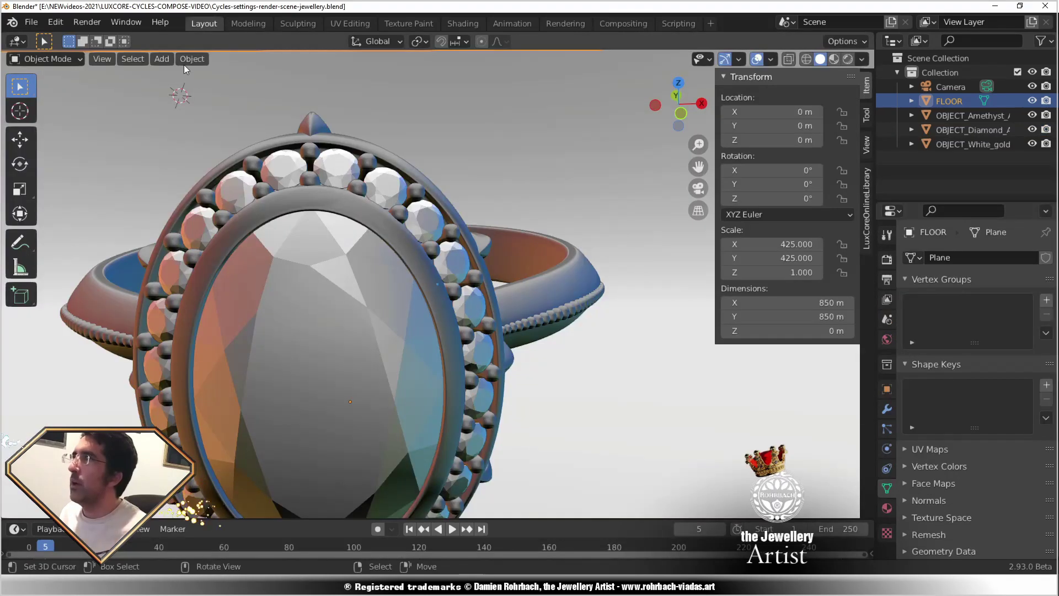
pyautogui.click(161, 59)
pyautogui.moveTo(190, 215)
pyautogui.click(286, 214)
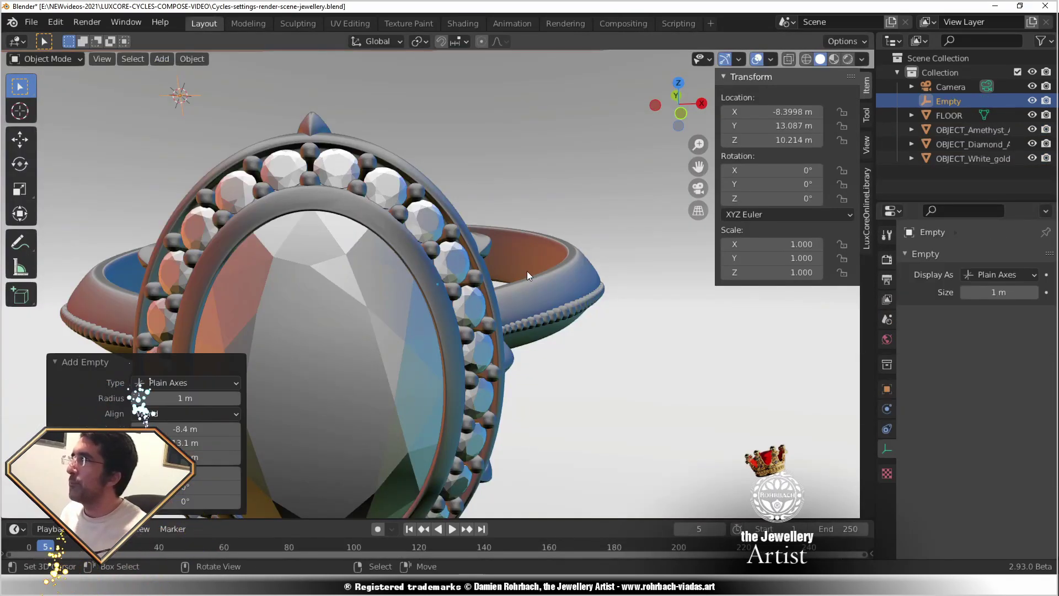
# Set the empty's location to X 0.015 m, Y -9 m and Z 9.1 m.
pyautogui.doubleClick(753, 112)
pyautogui.write('0')
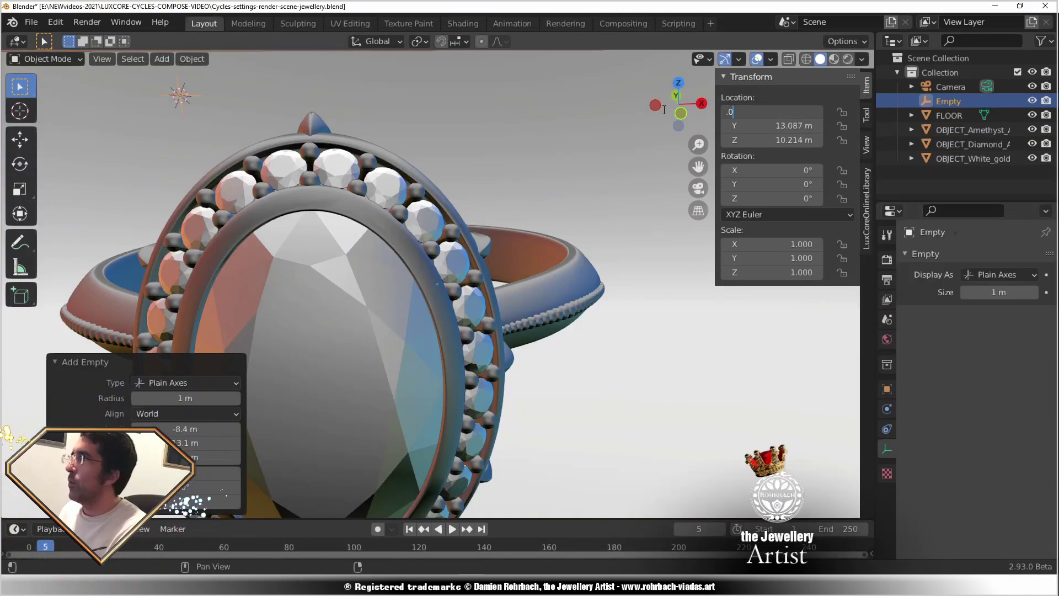
pyautogui.write('.015')
pyautogui.press('Return')
pyautogui.doubleClick(759, 126)
pyautogui.write('-9')
pyautogui.press('Return')
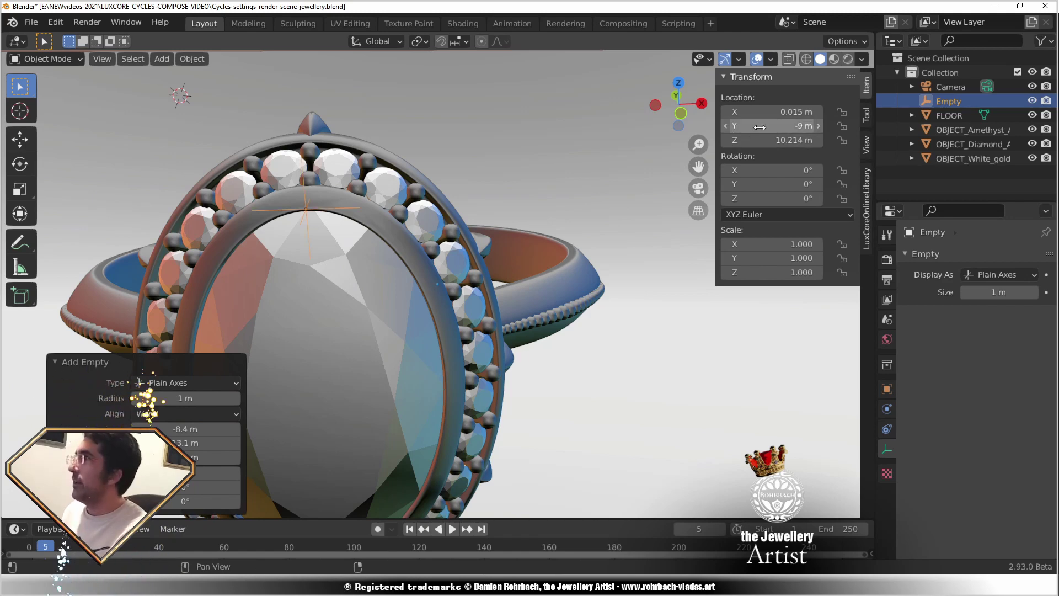
pyautogui.doubleClick(759, 140)
pyautogui.write('9.1')
pyautogui.press('Return')
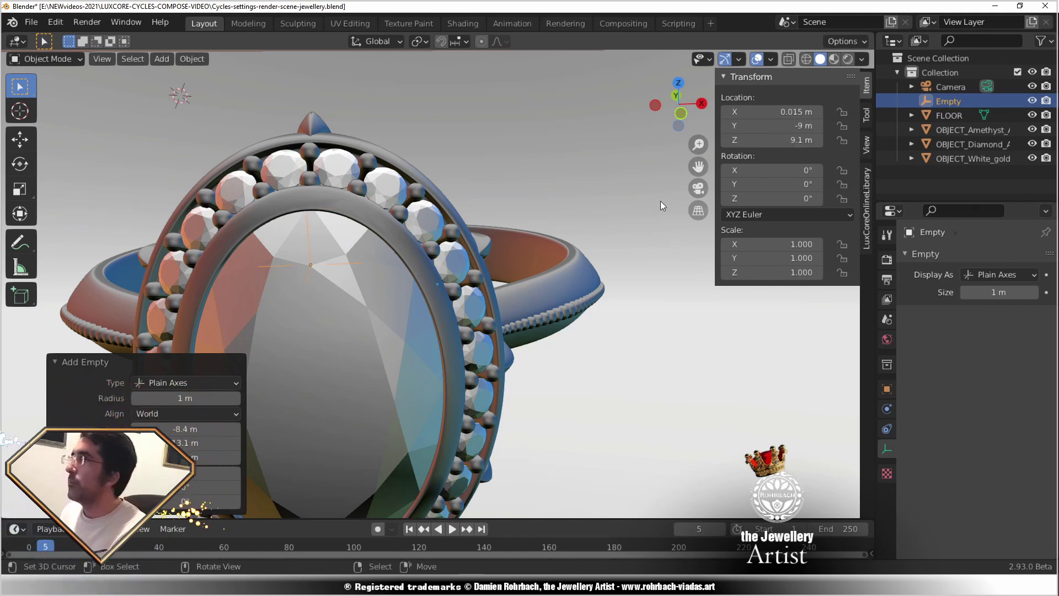
# Rename the empty DOF and save the file.
pyautogui.doubleClick(948, 101)
pyautogui.write('DOF')
pyautogui.press('Return')
pyautogui.hotkey('ctrl', 's')
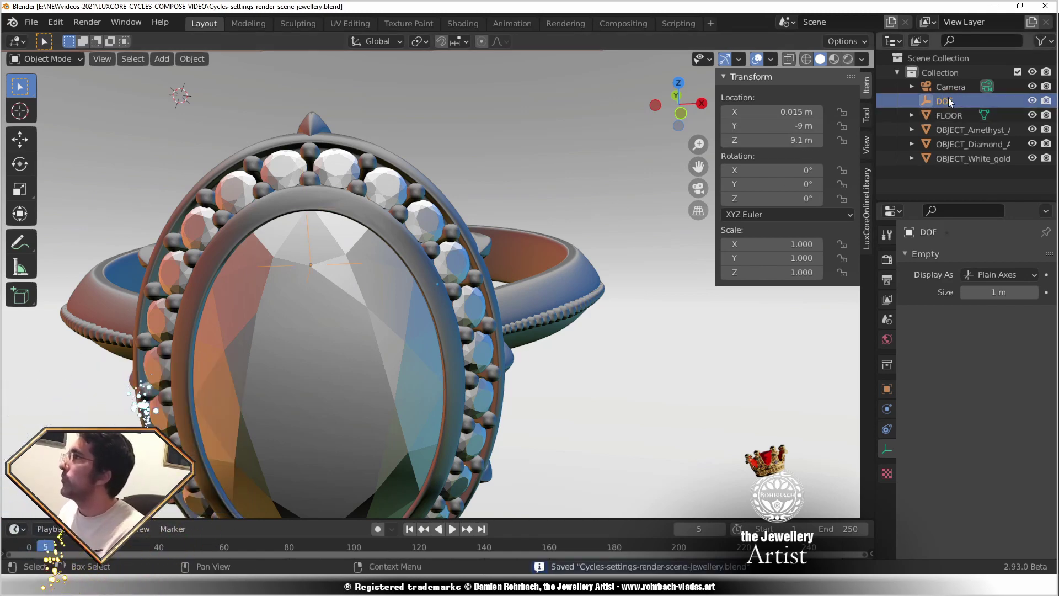
# Enable Depth of Field on the camera with DOF as the focus object and F-Stop 0.1, and save the file.
pyautogui.click(949, 87)
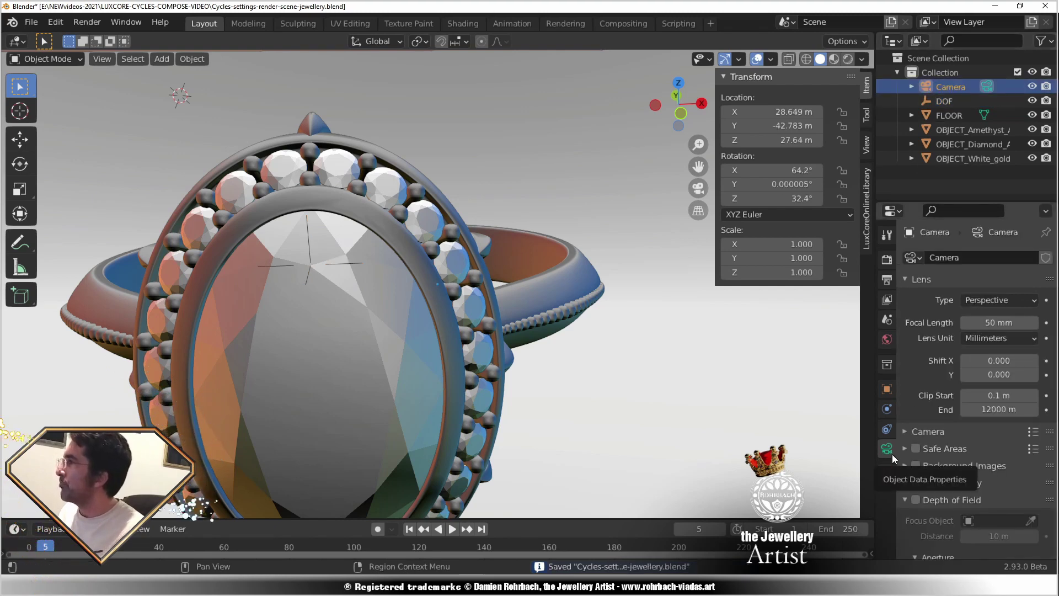
pyautogui.click(915, 499)
pyautogui.scroll(-3, 906, 494)
pyautogui.click(991, 454)
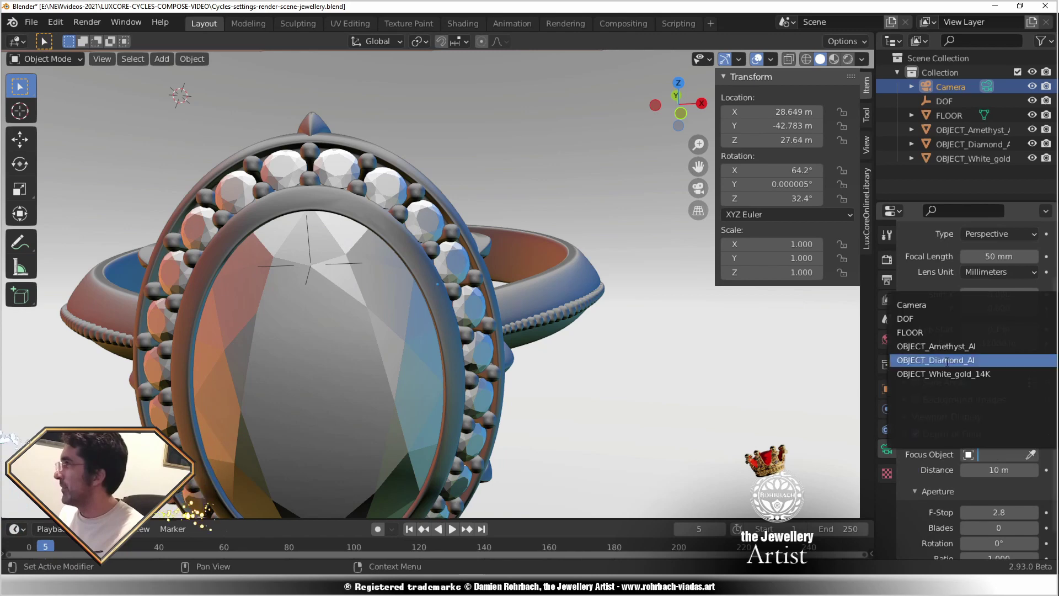
pyautogui.click(938, 322)
pyautogui.moveTo(998, 512); pyautogui.dragTo(971, 512)
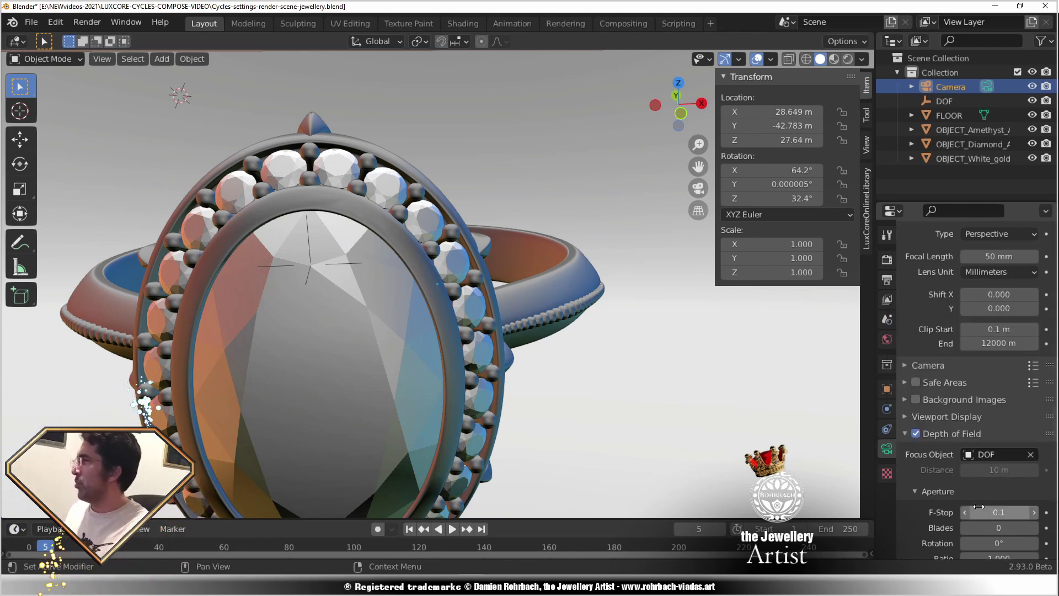
pyautogui.scroll(-3, 430, 276)
pyautogui.hotkey('ctrl', 's')
# Preview the ring's depth of field in rendered shading and set the camera's F-Stop to 0.135.
pyautogui.moveTo(609, 305); pyautogui.dragTo(844, 73, button='middle')
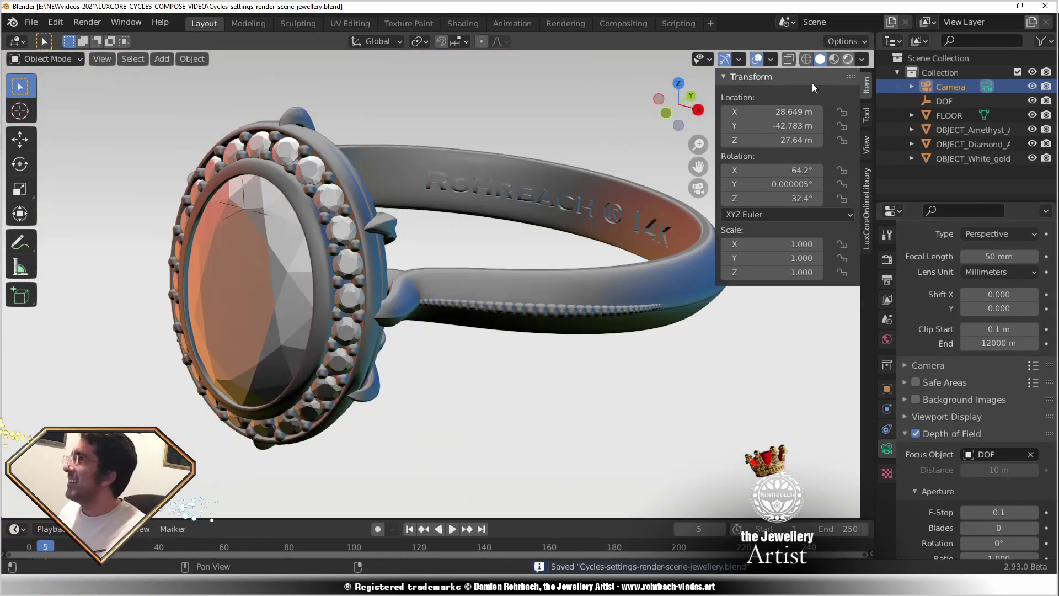
pyautogui.click(847, 59)
pyautogui.press('n')
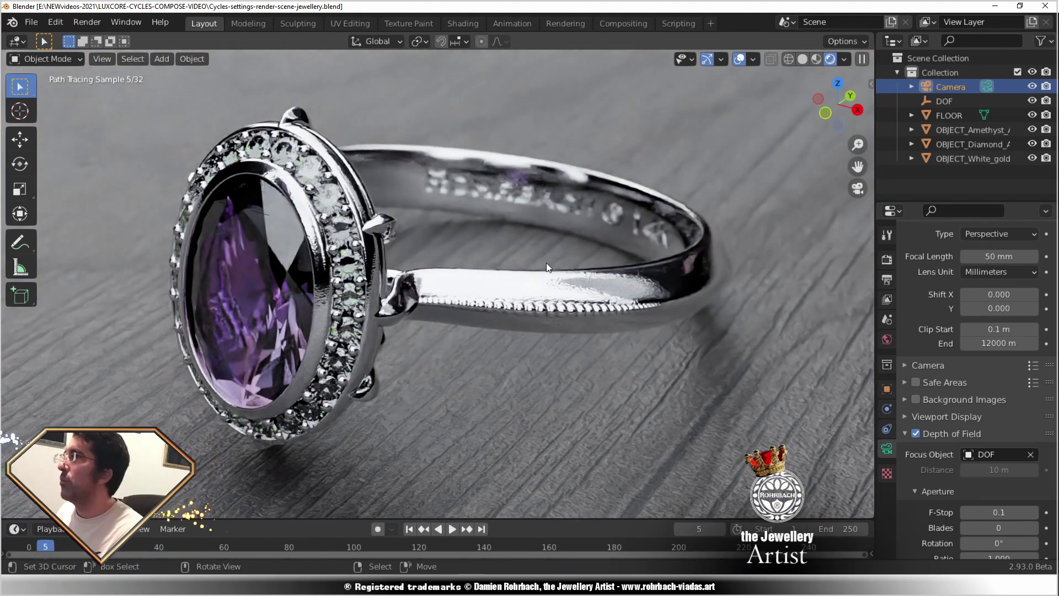
pyautogui.click(992, 512)
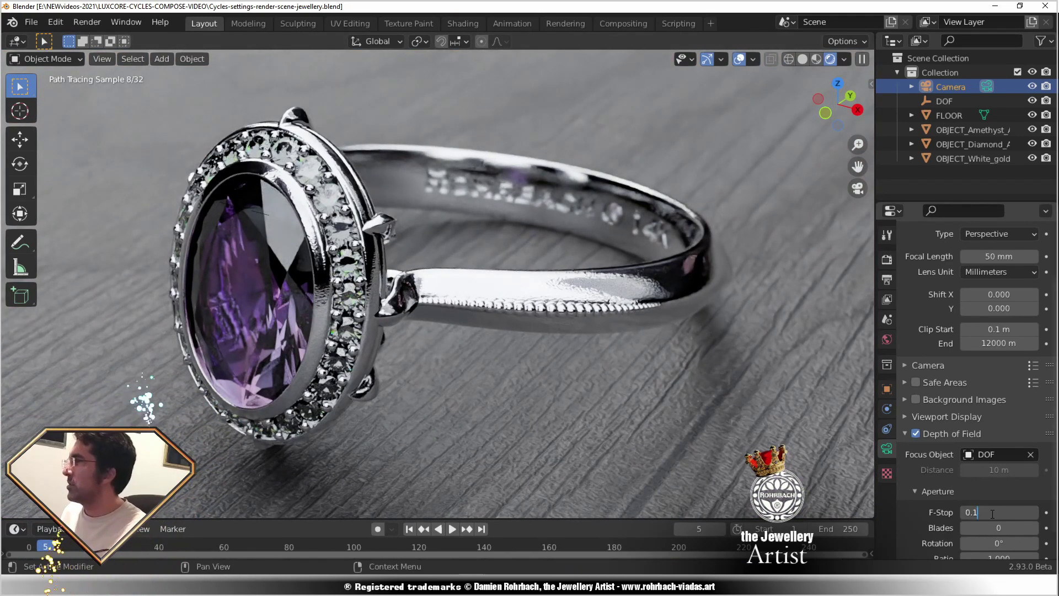
pyautogui.write('35')
pyautogui.press('Return')
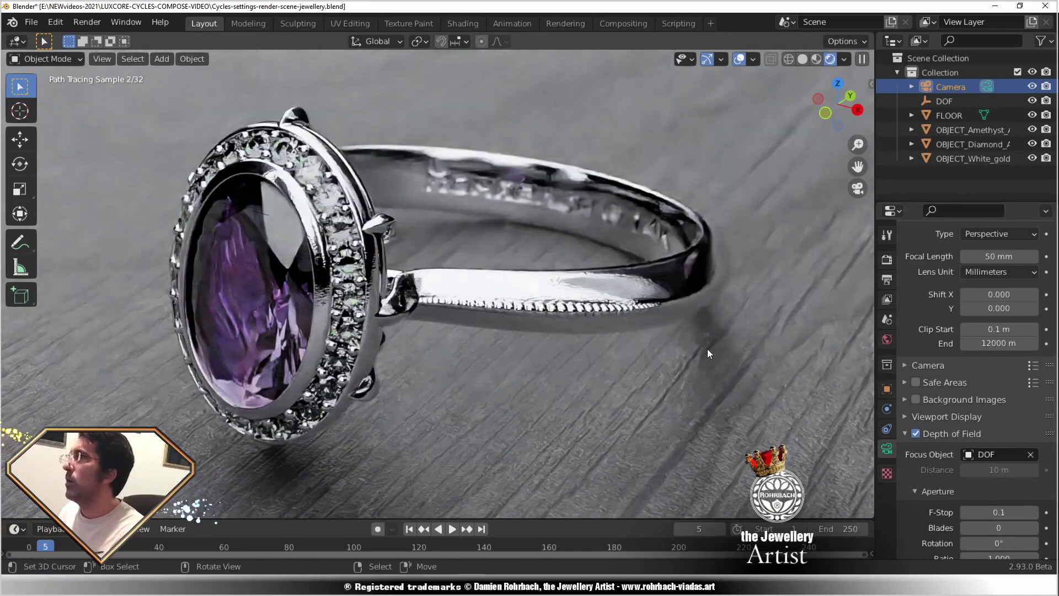
# Look through the camera, return to solid shading, save the file, and render the image.
pyautogui.press('KP_0')
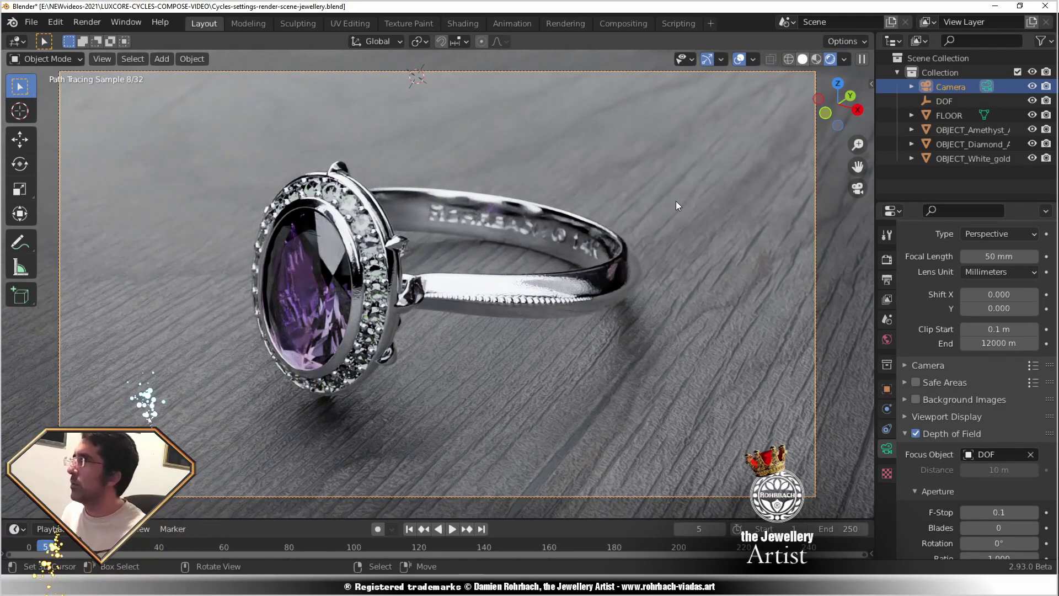
pyautogui.press('z')
pyautogui.hotkey('ctrl', 's')
pyautogui.press('F12')
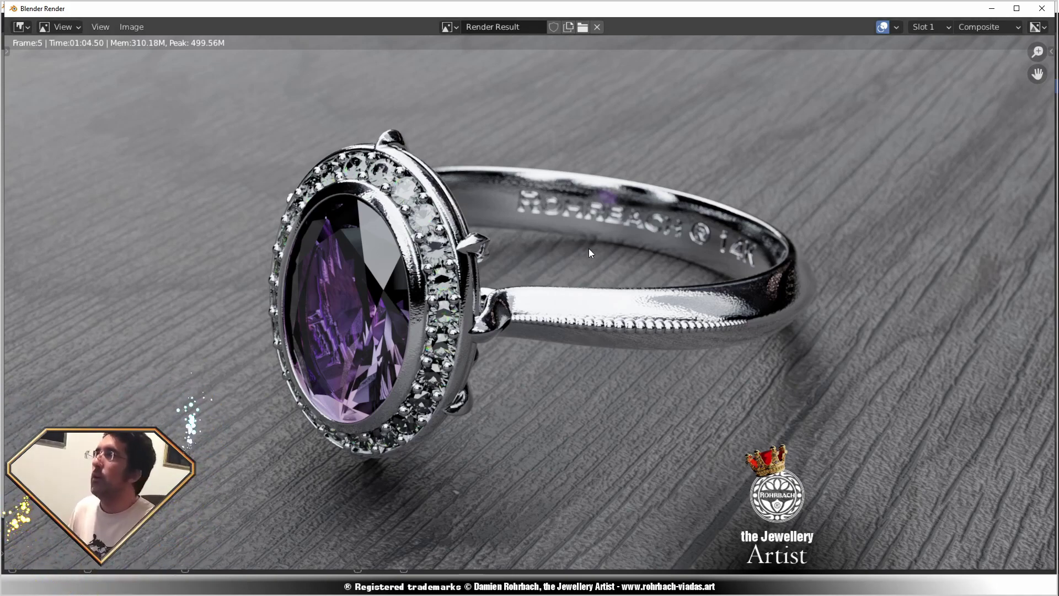
pyautogui.press('Home')
# Save the render over CYCLES-base-render.png with RGB color and close the render window.
pyautogui.click(126, 27)
pyautogui.click(174, 114)
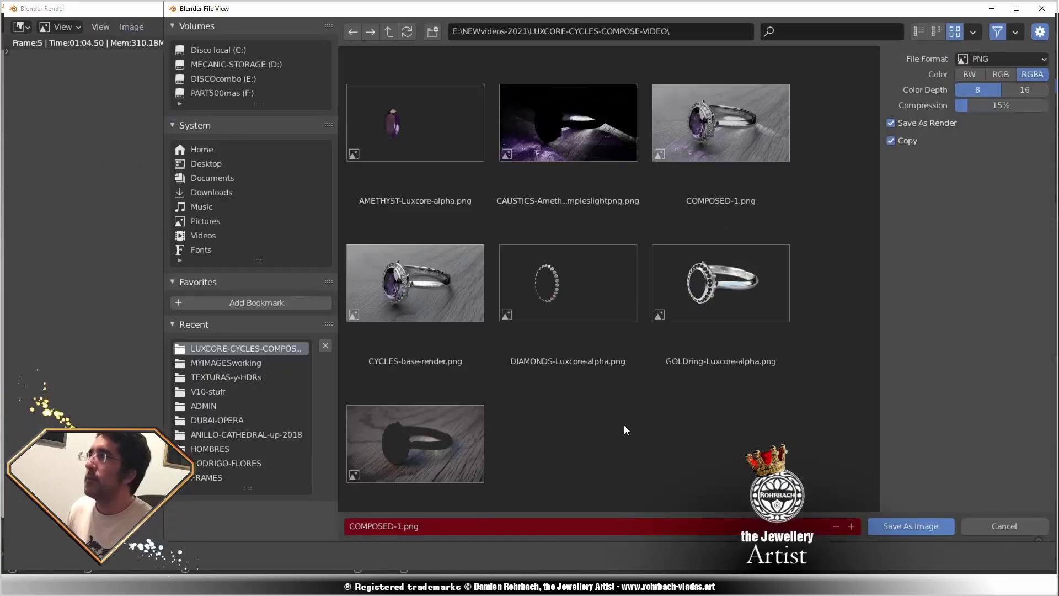
pyautogui.click(414, 284)
pyautogui.click(1012, 77)
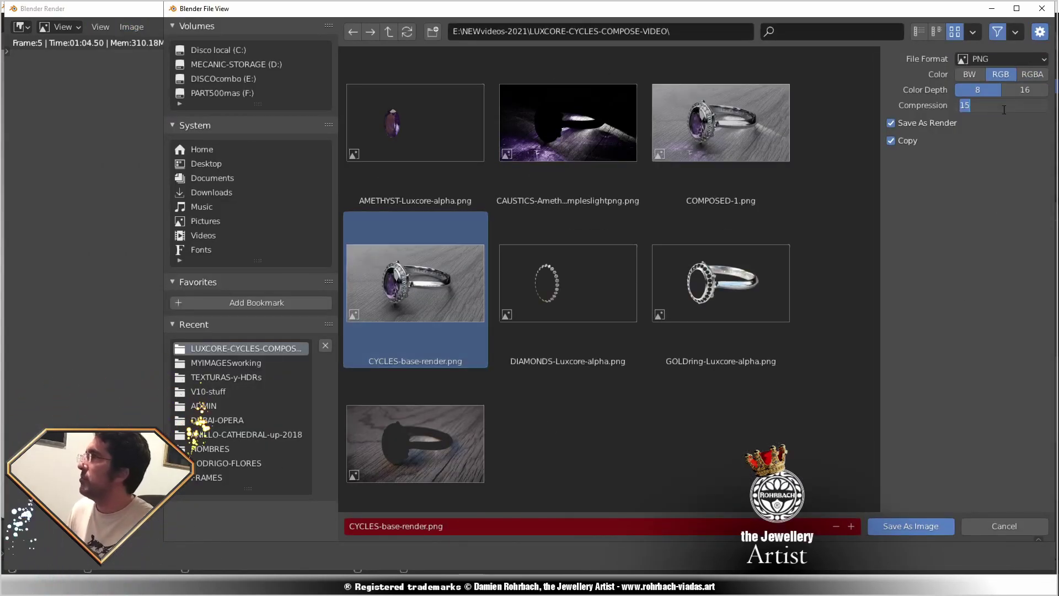
pyautogui.click(883, 526)
pyautogui.click(1041, 9)
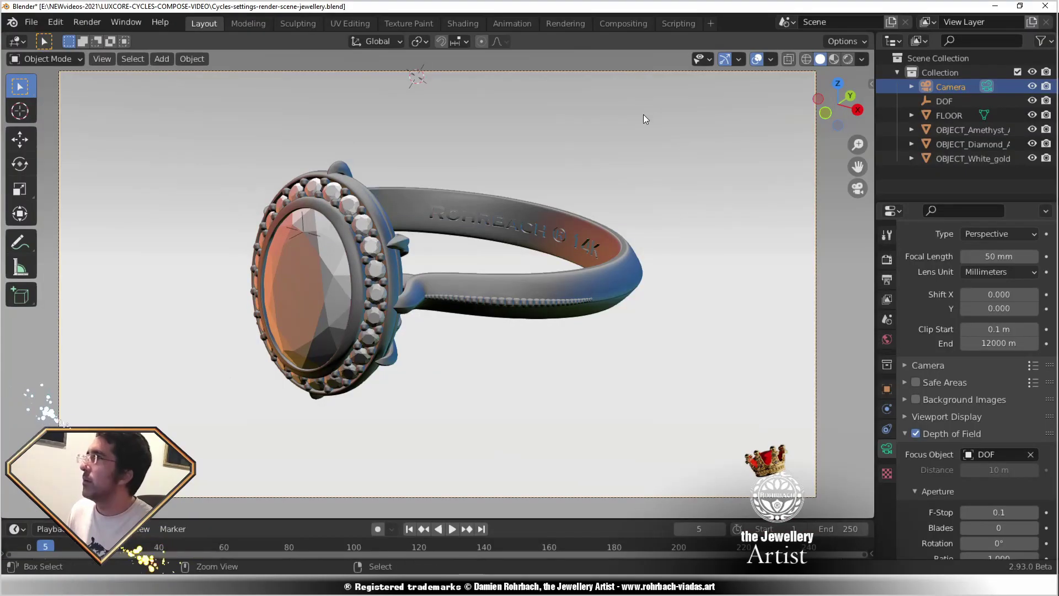
# Show the render result beside the compositing nodes and move the Color Dodge node closer to the second Alpha Over.
pyautogui.click(625, 24)
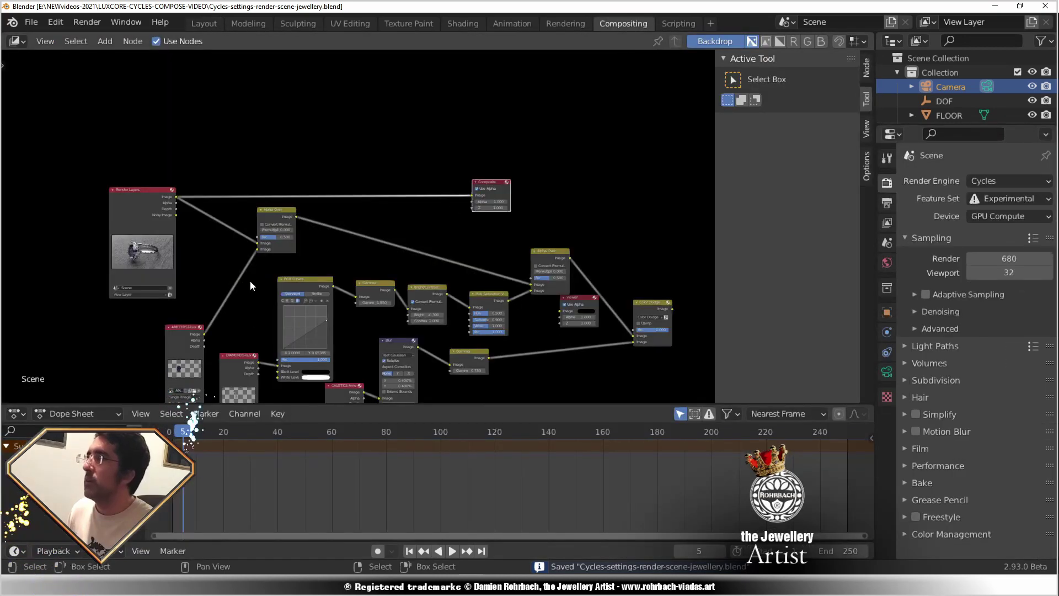
pyautogui.press('F11')
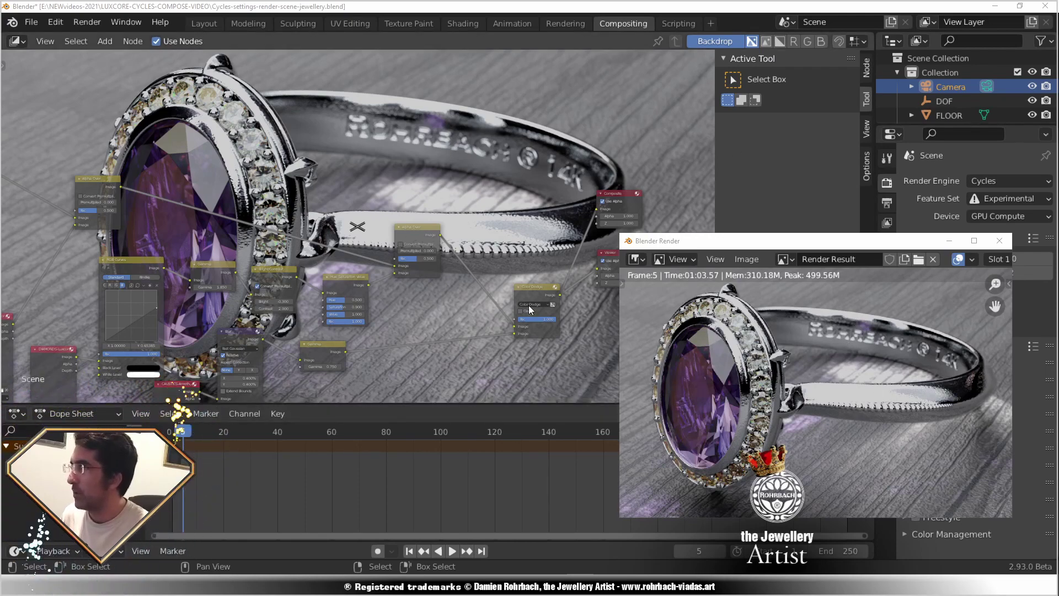
pyautogui.moveTo(534, 288); pyautogui.dragTo(502, 265)
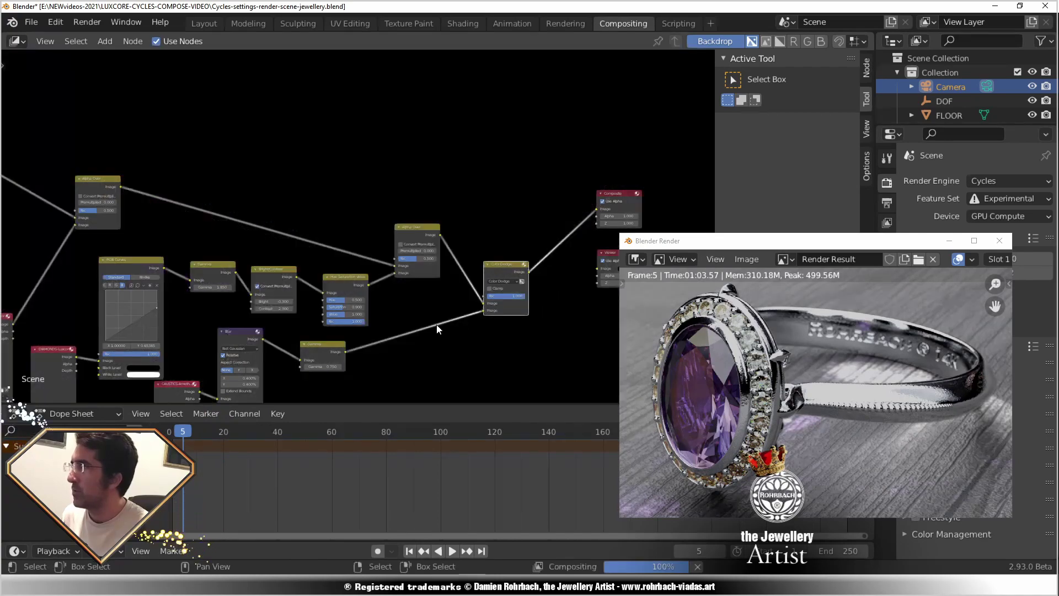
# Delete the Color Burn node and put a duplicate of the Alpha Over node in its place.
pyautogui.scroll(5, 378, 226)
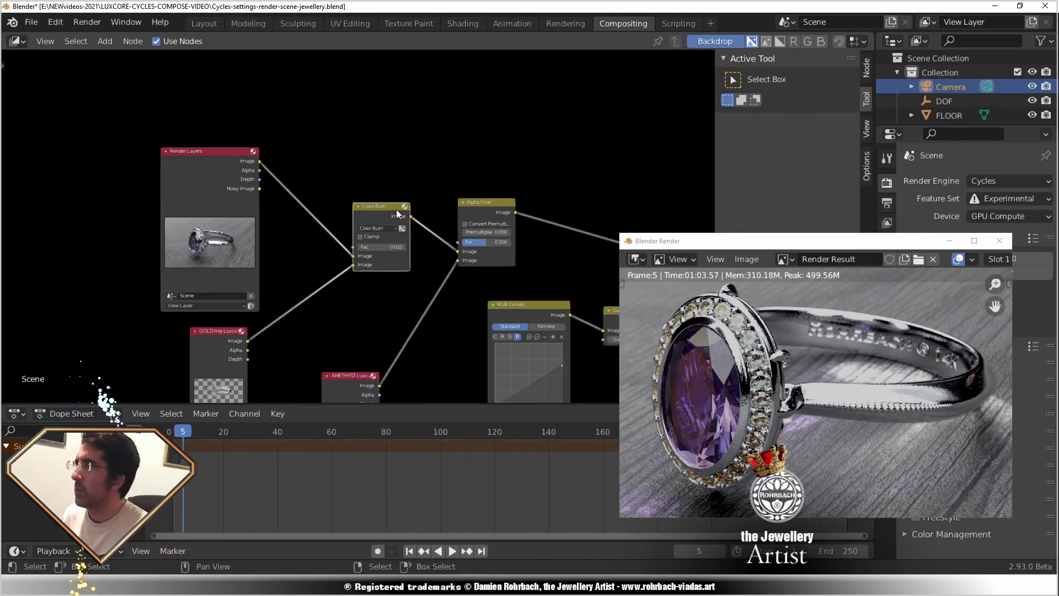
pyautogui.press('x')
pyautogui.click(481, 208)
pyautogui.hotkey('shift', 'd')
pyautogui.click(386, 225)
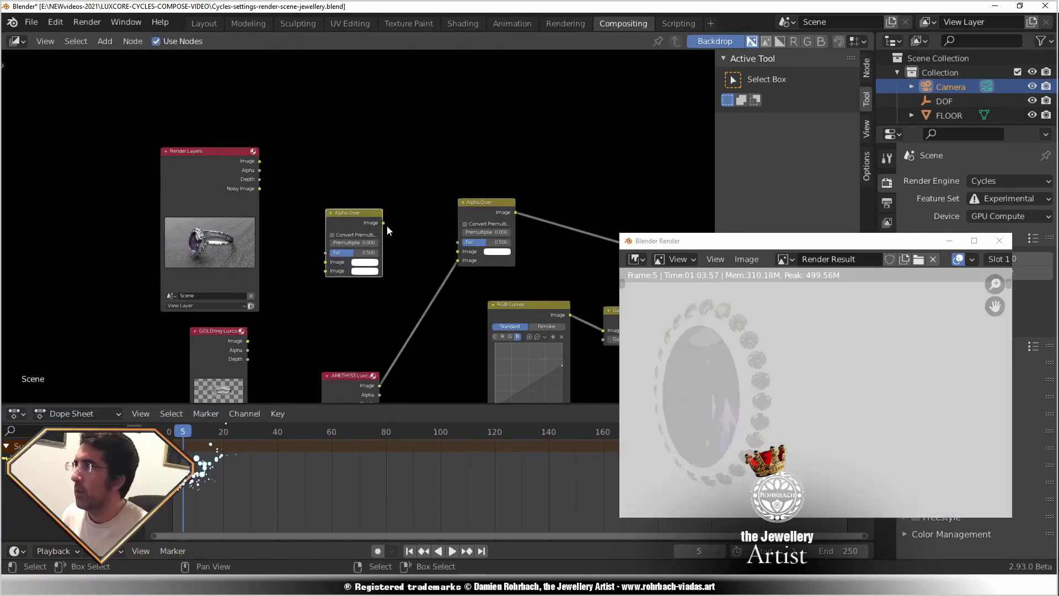
# Wire Render Layers and the GOLDring image through the new Alpha Over into the next Alpha Over, and save the file.
pyautogui.moveTo(383, 223); pyautogui.dragTo(457, 251)
pyautogui.moveTo(248, 341); pyautogui.dragTo(325, 270)
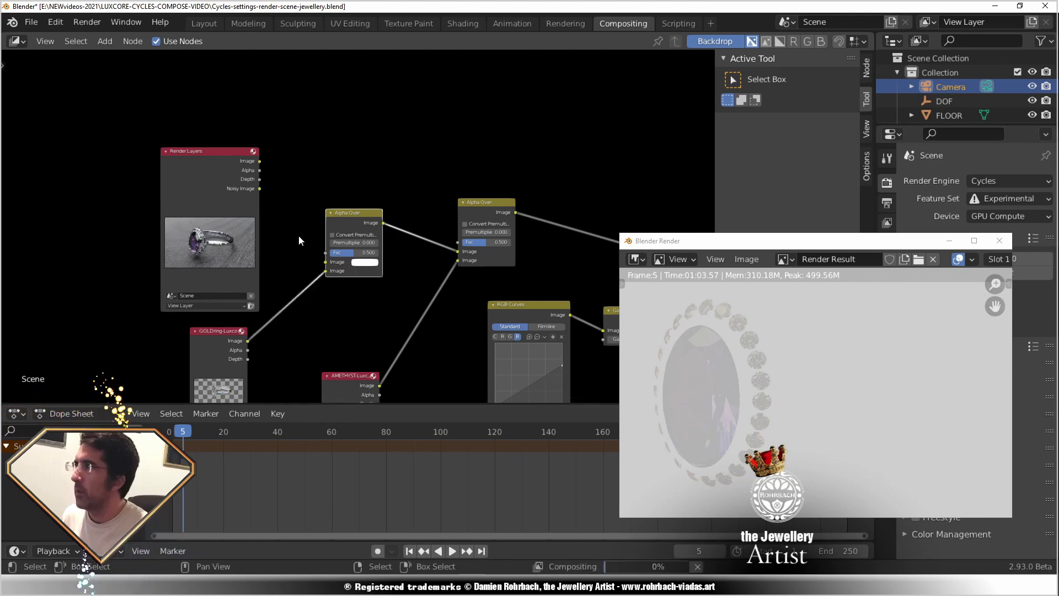
pyautogui.moveTo(259, 161); pyautogui.dragTo(325, 262)
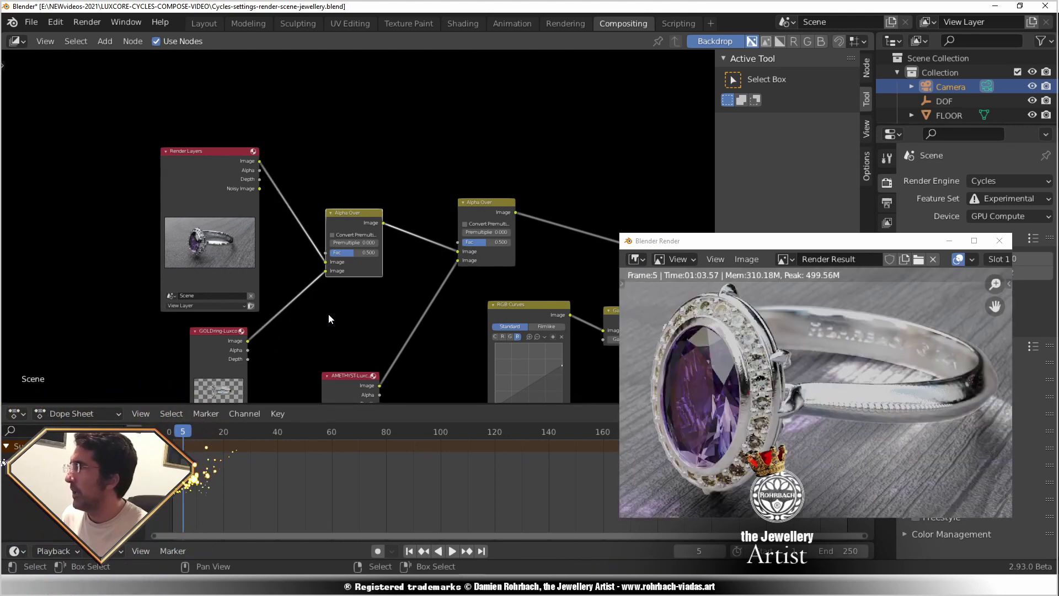
pyautogui.hotkey('ctrl', 's')
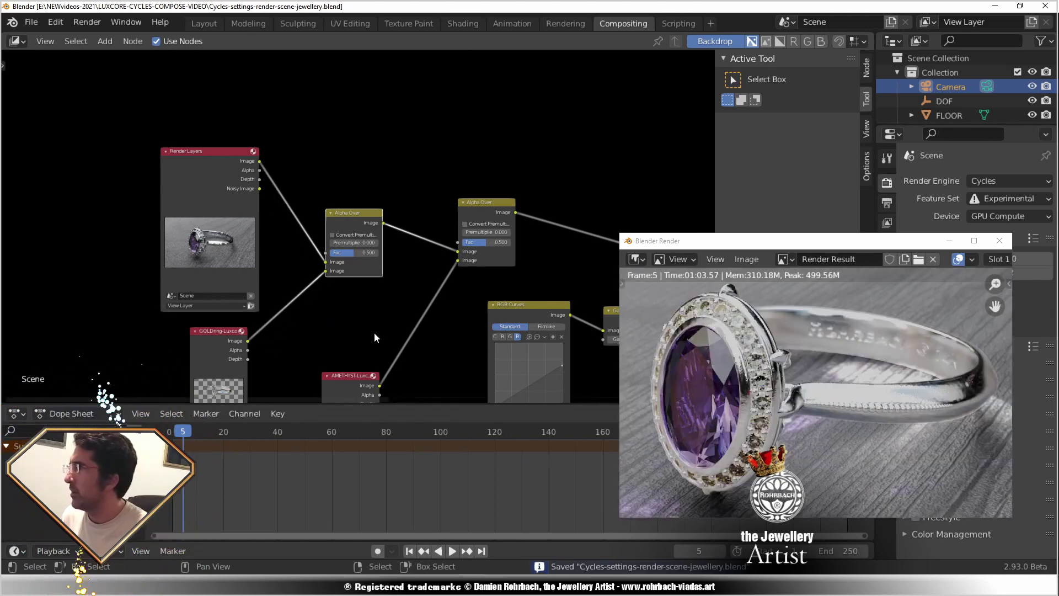
# Insert a duplicate of the Gamma node between the GOLDring image and the first Alpha Over, with gamma set to 5.
pyautogui.moveTo(374, 333); pyautogui.dragTo(353, 253, button='middle')
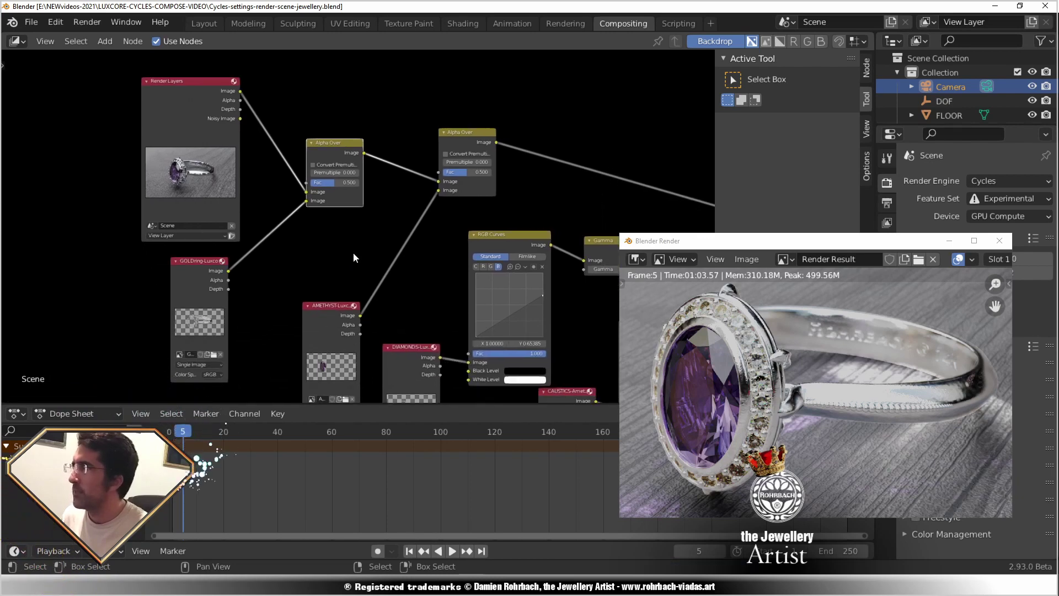
pyautogui.moveTo(184, 128); pyautogui.dragTo(149, 118)
pyautogui.scroll(-2, 463, 271)
pyautogui.moveTo(469, 273); pyautogui.dragTo(275, 272, button='middle')
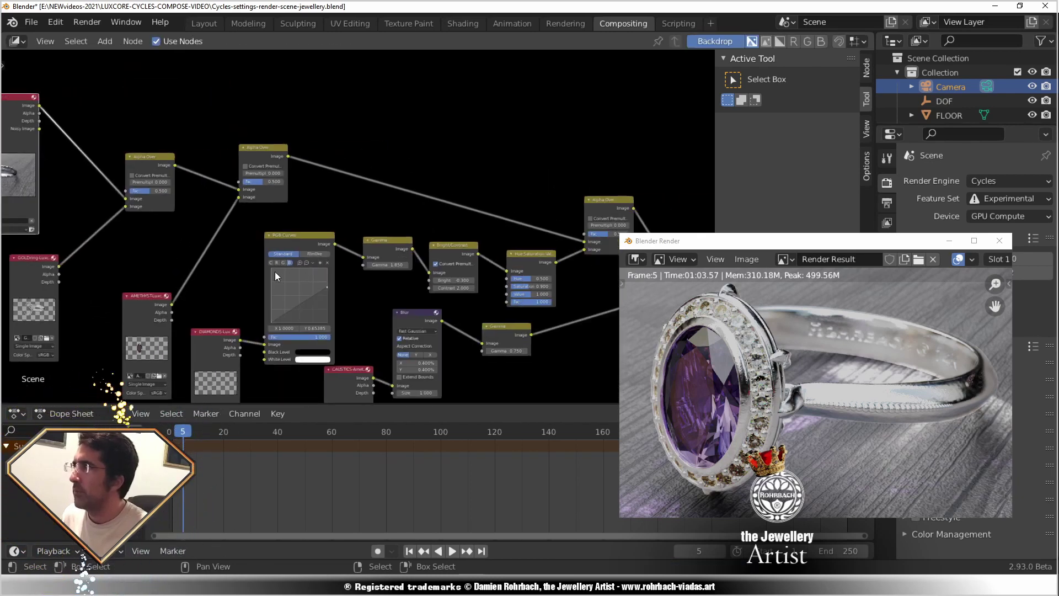
pyautogui.moveTo(152, 270); pyautogui.dragTo(337, 274, button='middle')
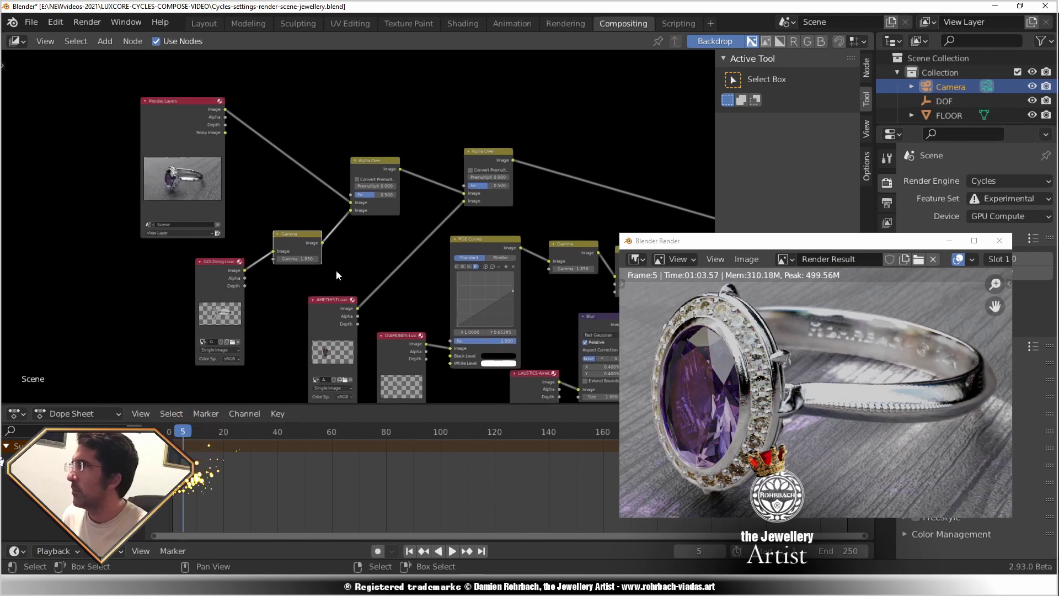
pyautogui.scroll(2, 337, 274)
pyautogui.click(257, 280)
pyautogui.write('5')
pyautogui.press('Return')
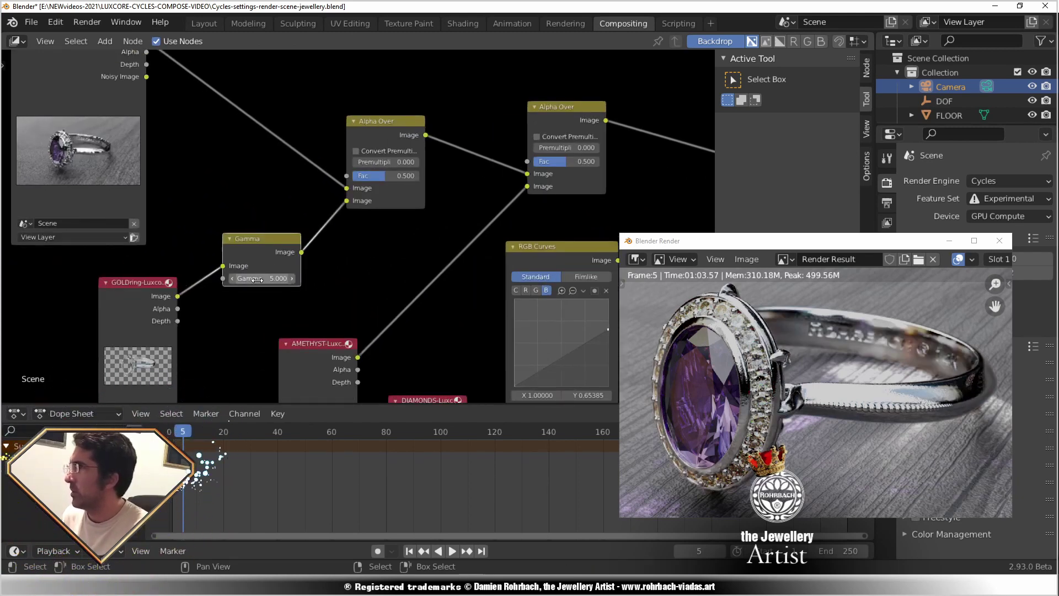
# Wire the DIAMONDS image straight into its Gamma node, delete the RGB Curves node, and set the Hue Saturation Value node's saturation to 1.
pyautogui.scroll(-1, 257, 279)
pyautogui.keyDown('shift'); pyautogui.moveTo(511, 339); pyautogui.dragTo(361, 257, button='middle'); pyautogui.keyUp('shift')
pyautogui.moveTo(196, 308); pyautogui.dragTo(363, 195)
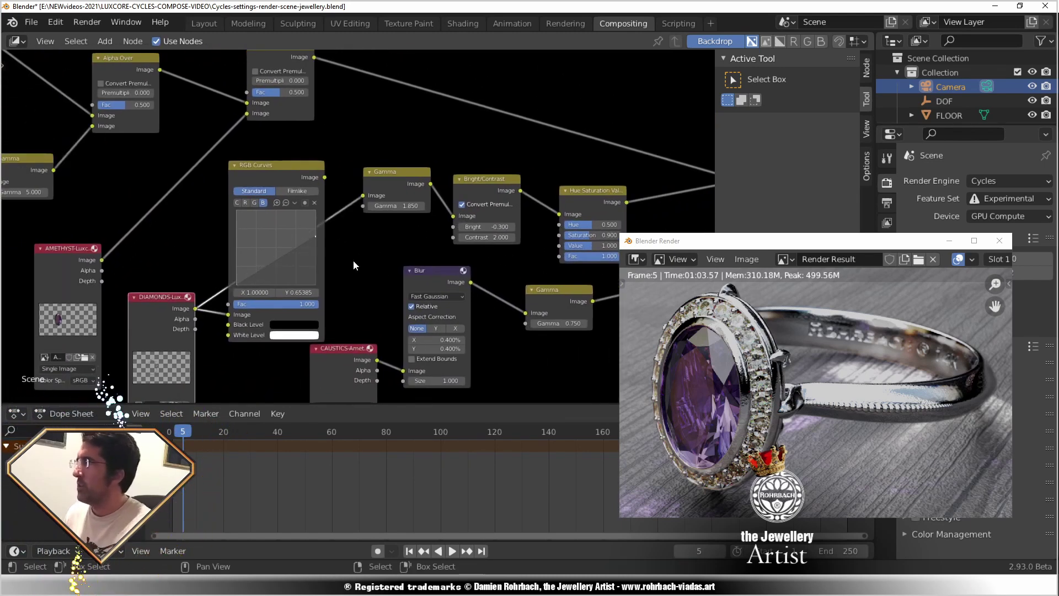
pyautogui.click(299, 170)
pyautogui.press('x')
pyautogui.moveTo(573, 235); pyautogui.dragTo(582, 233)
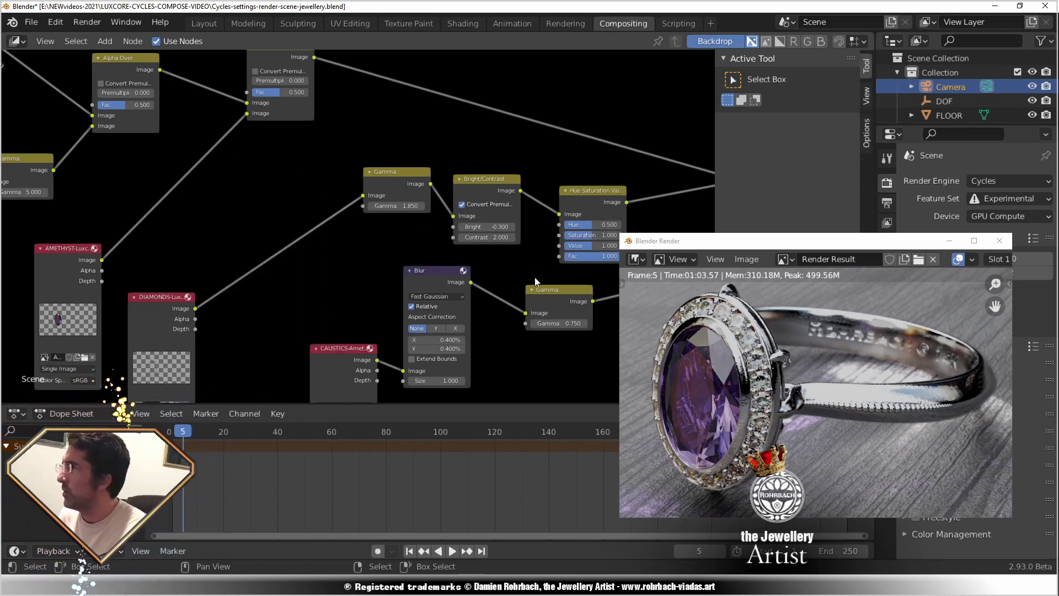
# Move the diamonds' Gamma and Bright/Contrast nodes closer to their image, and set both Bright and Contrast to 0.
pyautogui.scroll(-2, 805, 378)
pyautogui.scroll(3, 838, 386)
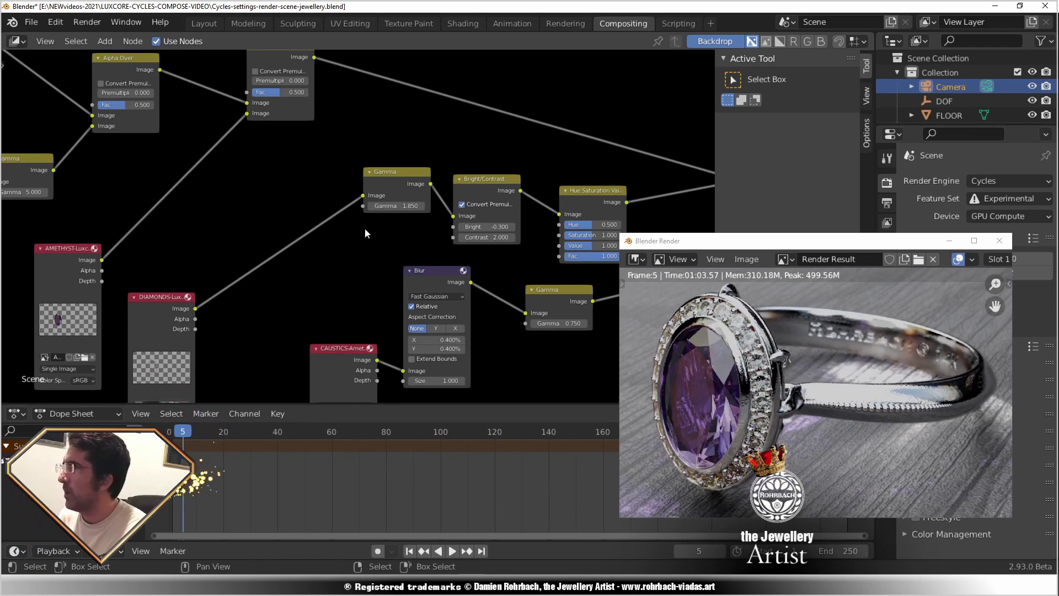
pyautogui.moveTo(391, 187); pyautogui.dragTo(344, 202)
pyautogui.moveTo(488, 193); pyautogui.dragTo(446, 182)
pyautogui.click(446, 227)
pyautogui.write('0')
pyautogui.press('Return')
pyautogui.click(446, 218)
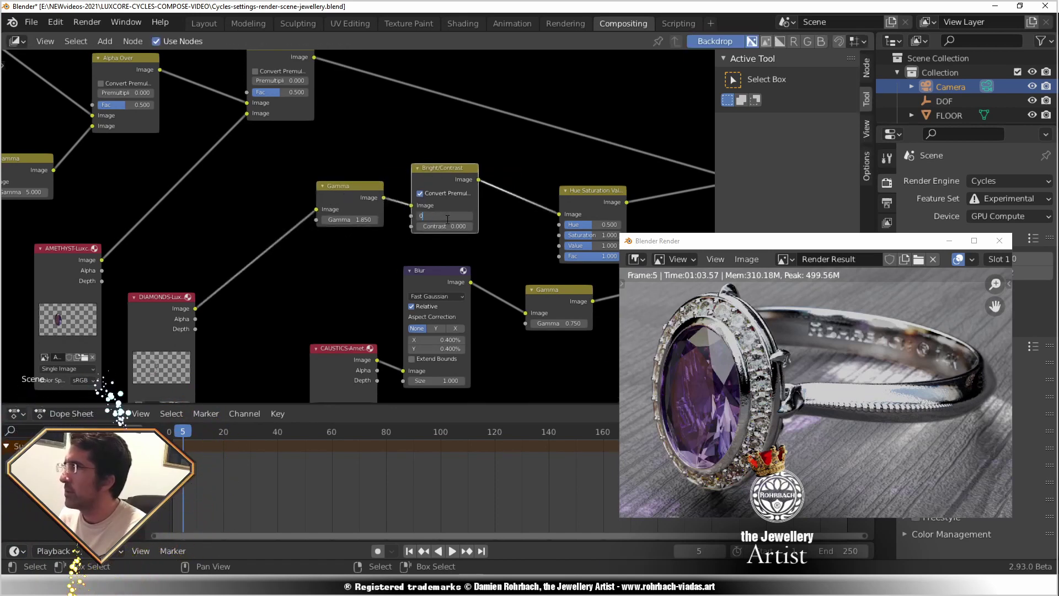
pyautogui.write('0')
pyautogui.press('Return')
# Set the diamonds' Gamma node to 3, check the whole render result, and save the file.
pyautogui.press('BackSpace')
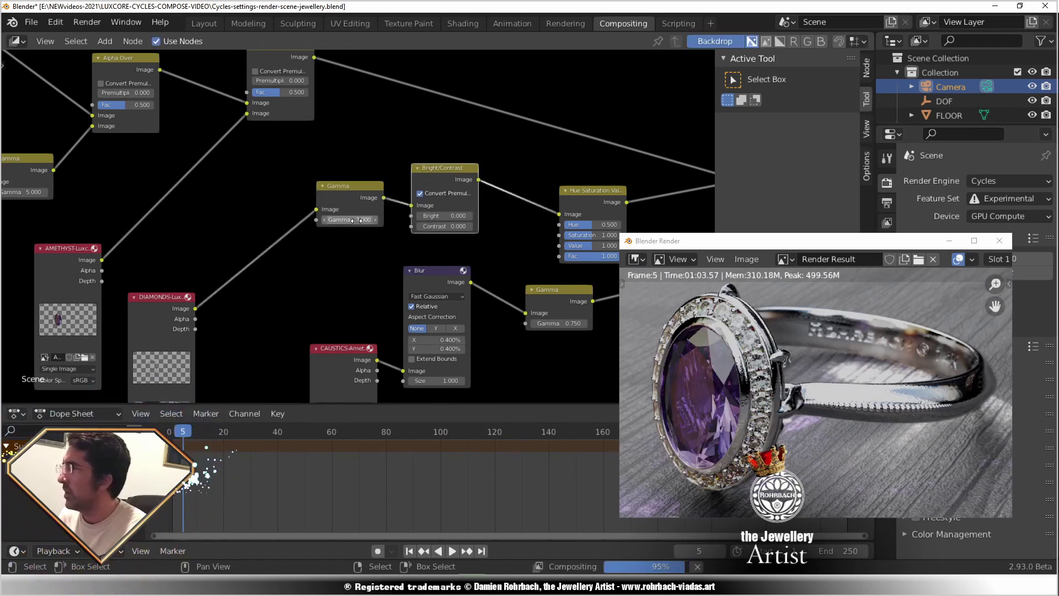
pyautogui.scroll(-3, 859, 415)
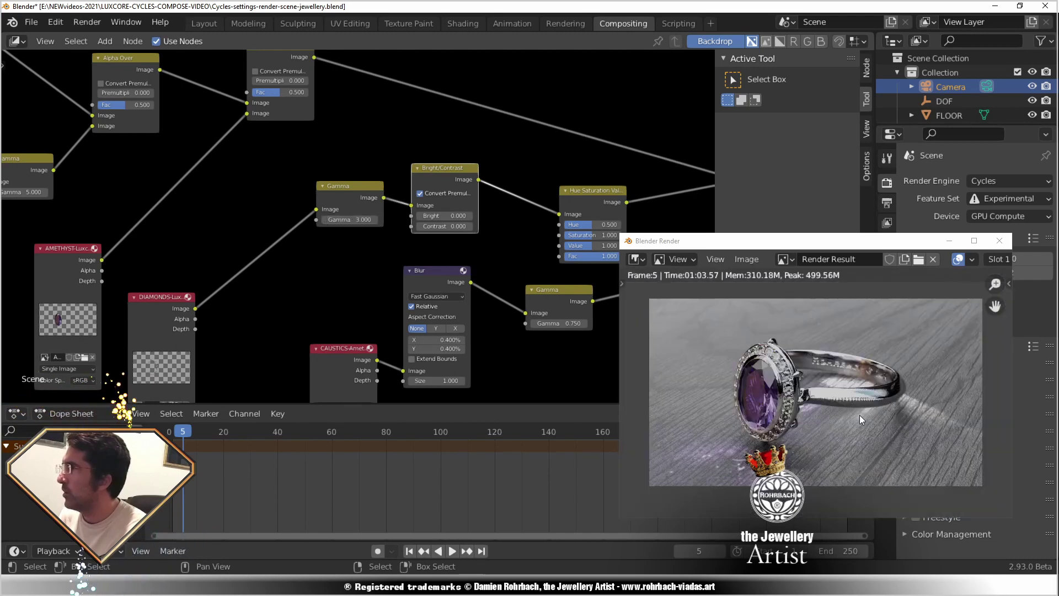
pyautogui.scroll(1, 858, 414)
pyautogui.hotkey('ctrl', 's')
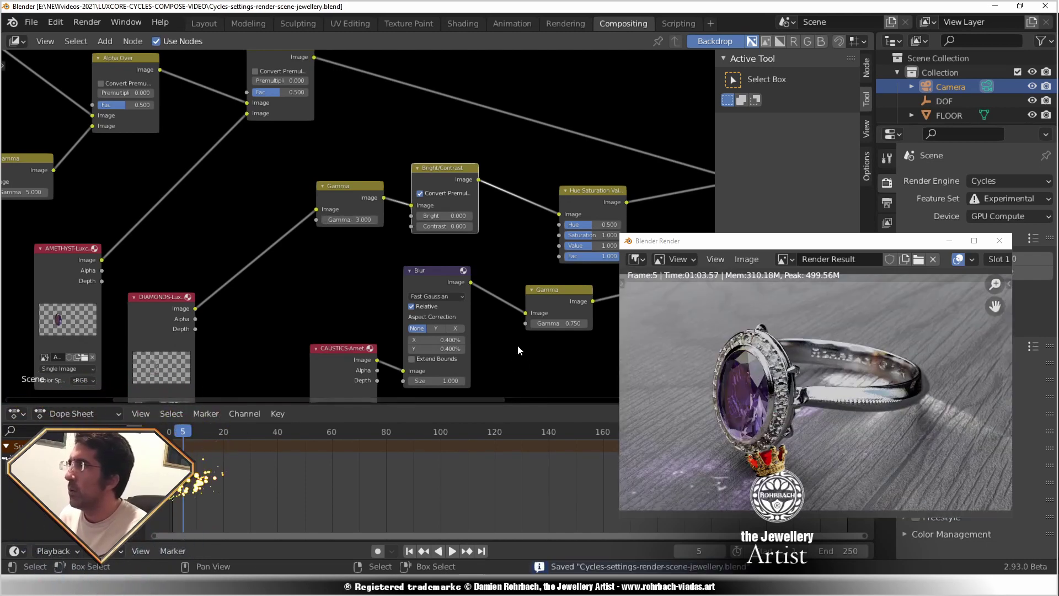
# Insert a duplicate of the diamonds' Gamma node between the AMETHYST image and the second Alpha Over.
pyautogui.moveTo(261, 252); pyautogui.dragTo(432, 271, button='middle')
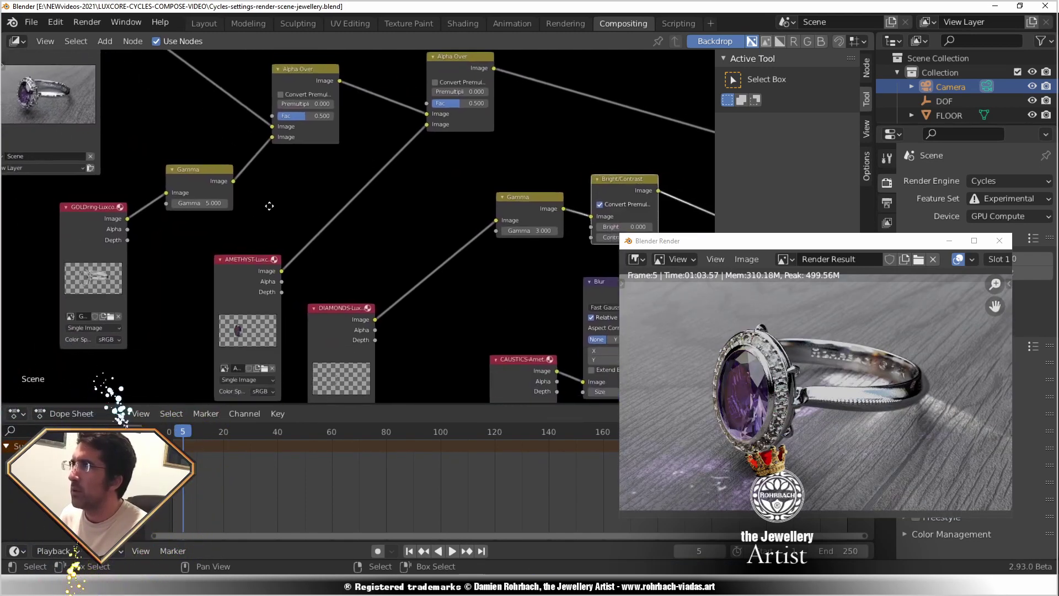
pyautogui.click(511, 226)
pyautogui.hotkey('shift', 'd')
pyautogui.click(336, 219)
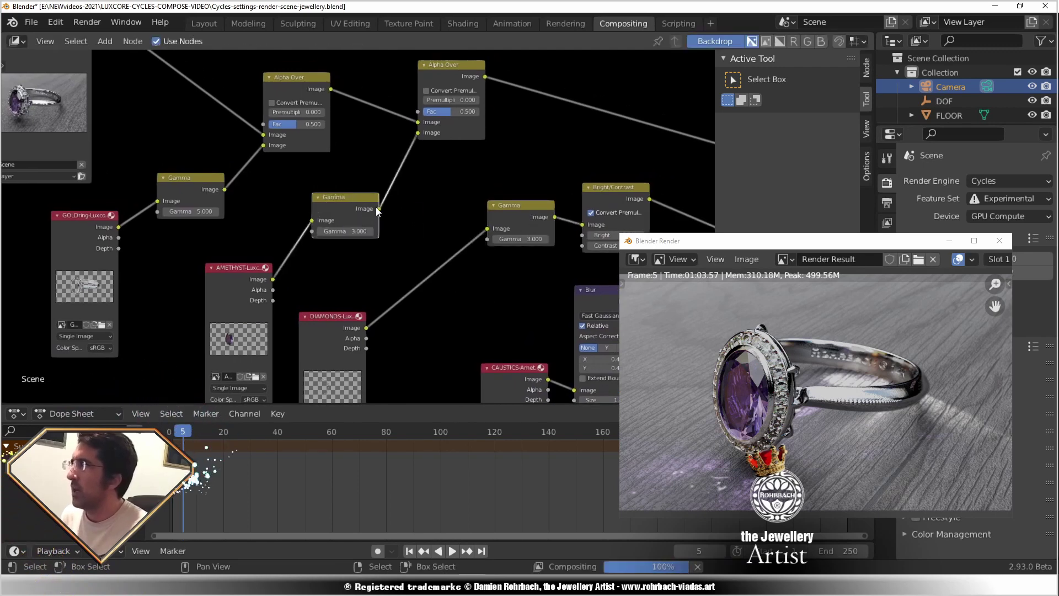
# Try a gamma of 2 on the amethyst's Gamma node, settle on 1.5, and save the file.
pyautogui.click(353, 231)
pyautogui.write('2')
pyautogui.press('Return')
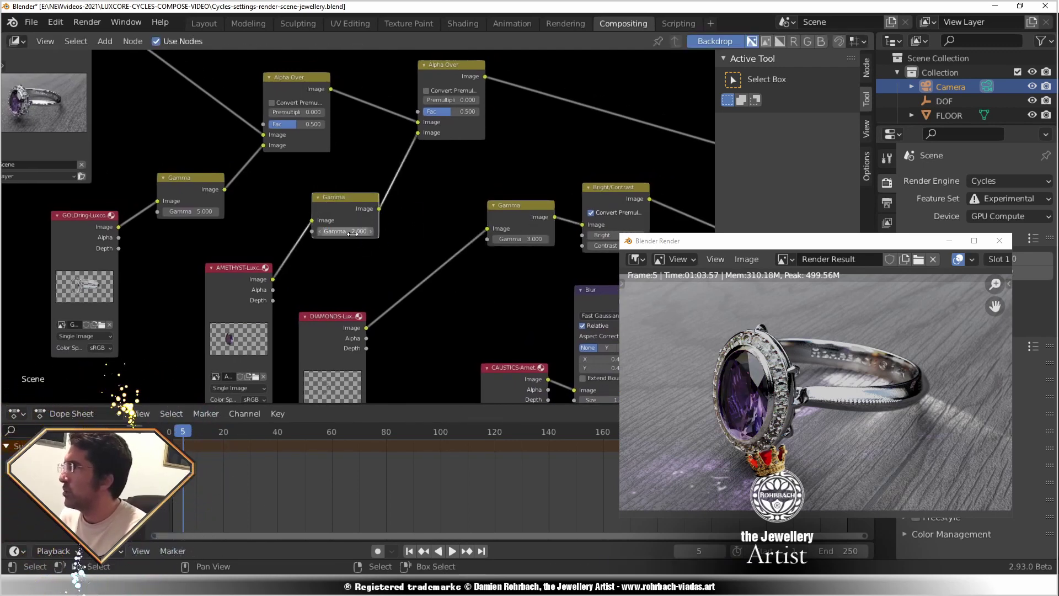
pyautogui.click(352, 231)
pyautogui.write('1.5')
pyautogui.press('Return')
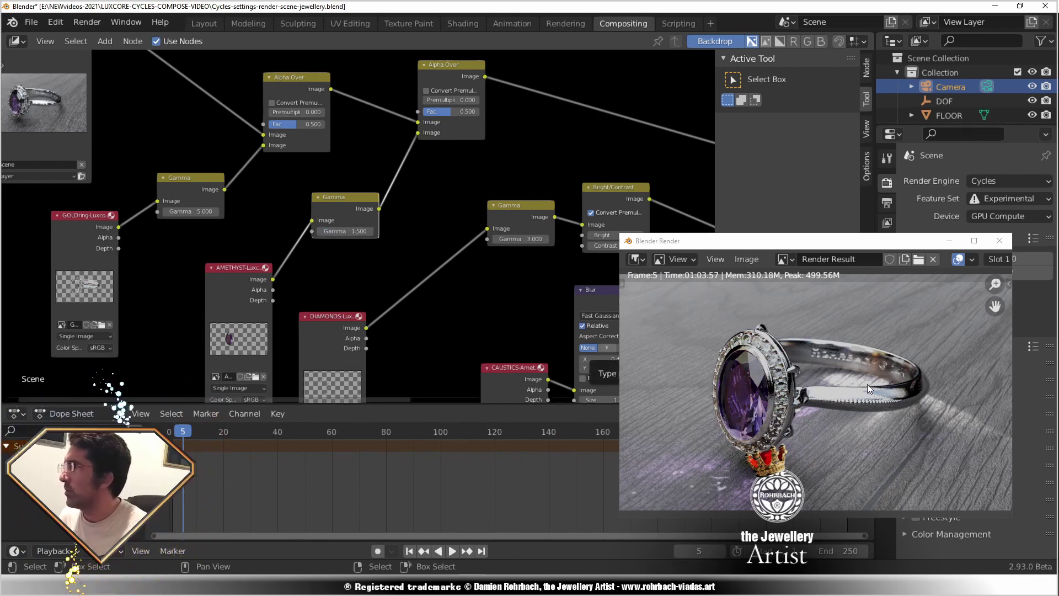
pyautogui.hotkey('ctrl', 's')
# Insert a duplicate of the Bright/Contrast node after the GOLDring Gamma node and shift the amethyst's Gamma node slightly.
pyautogui.moveTo(233, 223)
pyautogui.mouseDown(button='middle')
pyautogui.moveTo(236, 230)
pyautogui.moveTo(216, 220)
pyautogui.mouseUp(button='middle')
pyautogui.hotkey('shift', 'd')
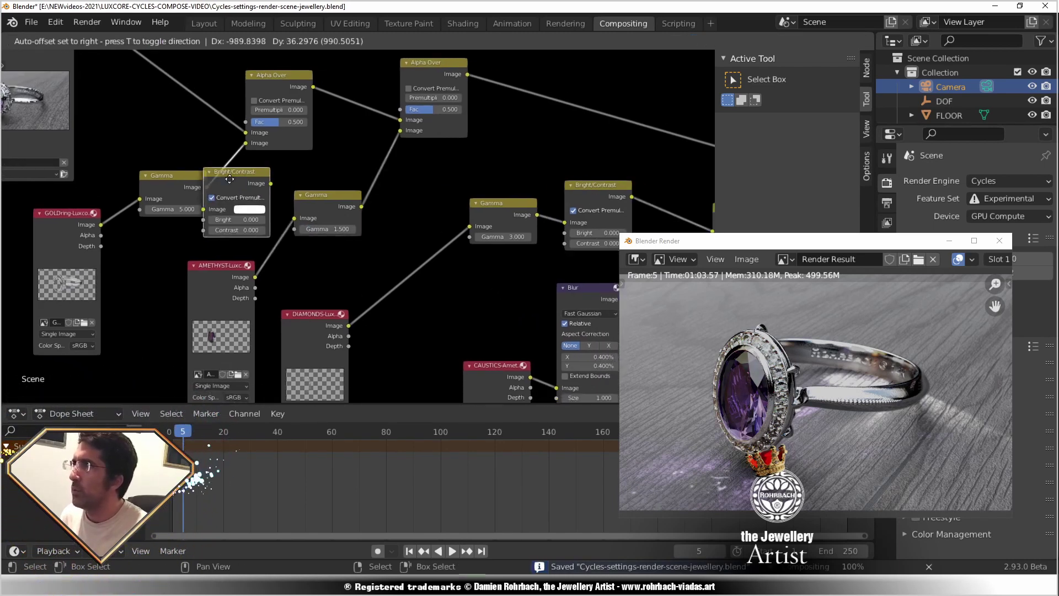
pyautogui.click(278, 182)
pyautogui.moveTo(336, 208); pyautogui.dragTo(363, 240)
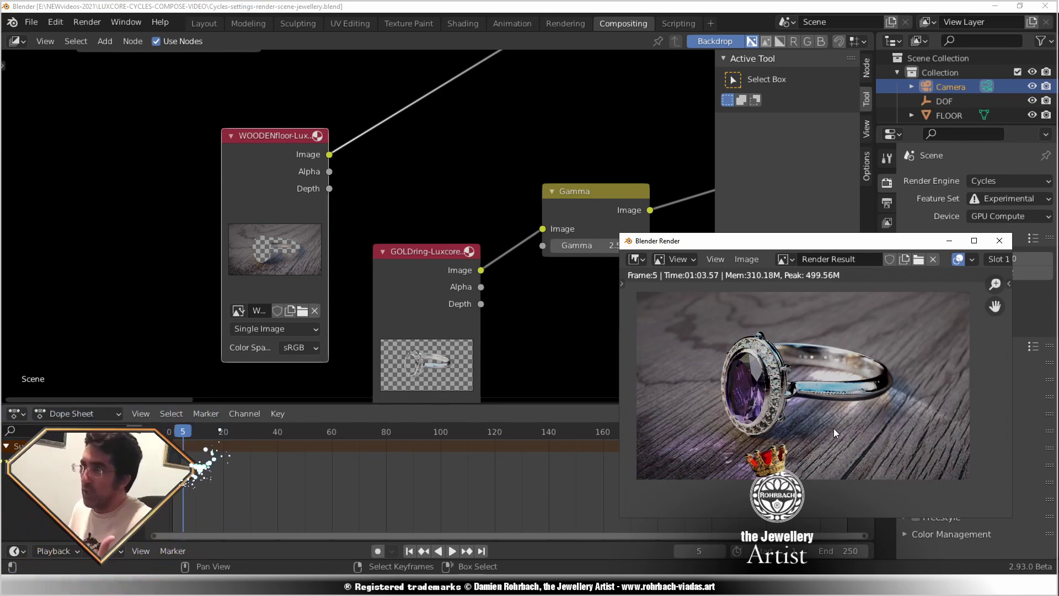
# View the whole composite and the wooden floor and ring nodes, and maximize the render window.
pyautogui.scroll(-2, 585, 220)
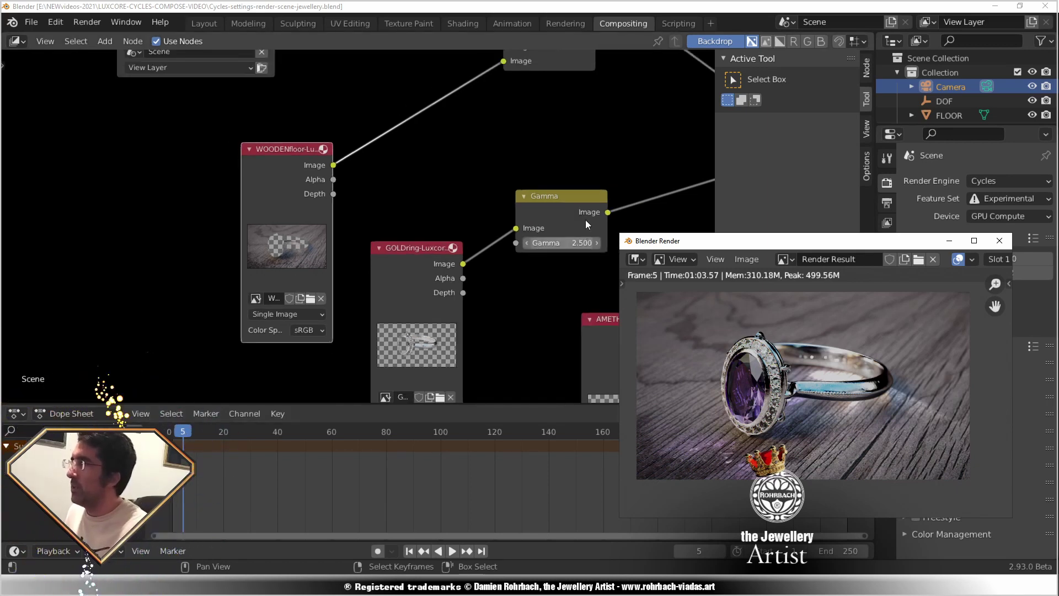
pyautogui.moveTo(584, 220); pyautogui.dragTo(421, 220, button='middle')
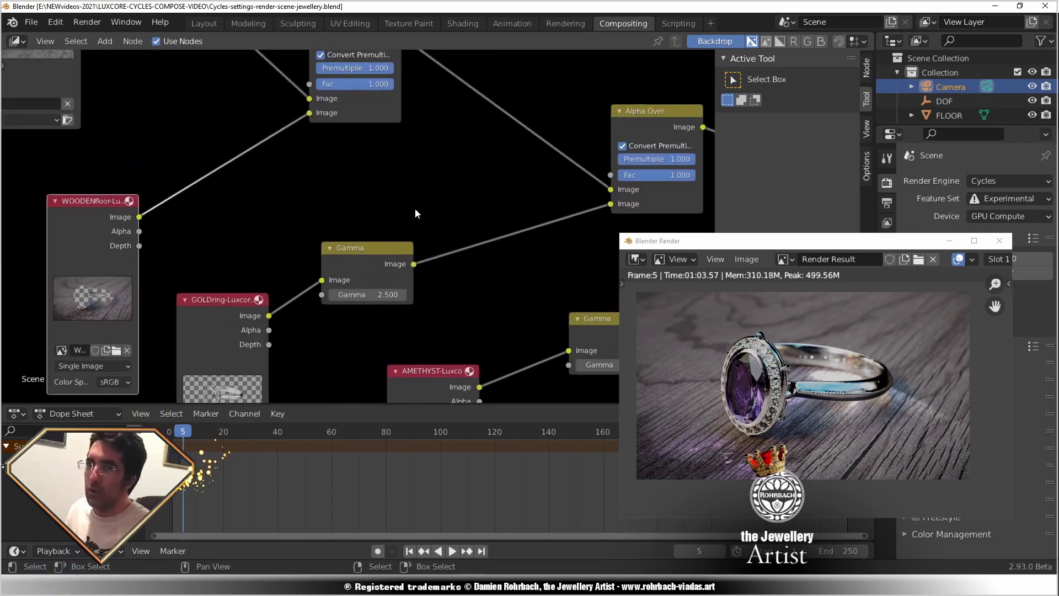
pyautogui.press('super+Up')
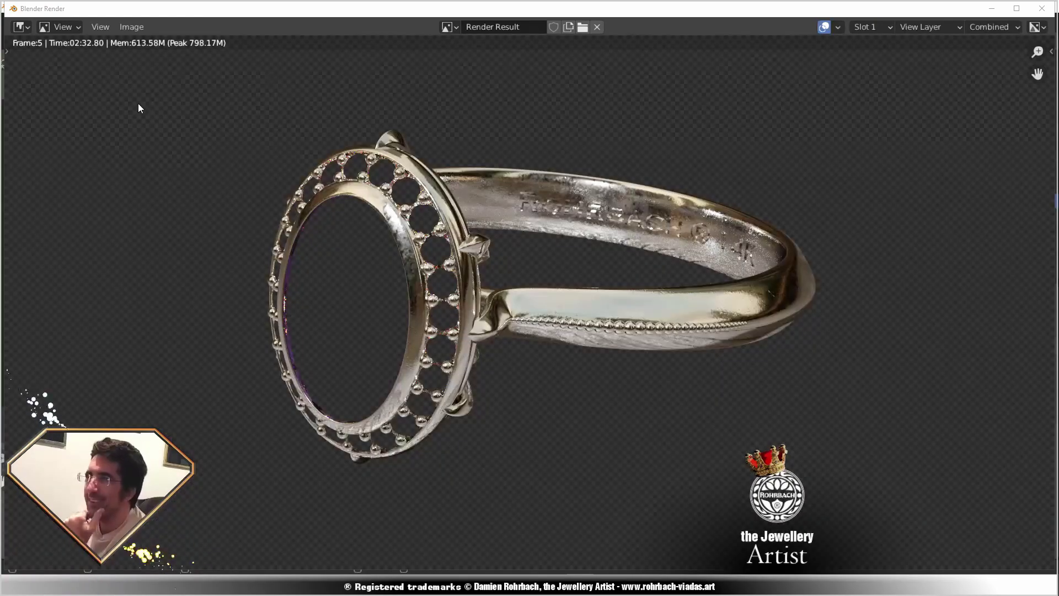
# Save the isolated gold ring render as GOLDringV2-Luxcore-alpha.png with RGBA color and close its render window.
pyautogui.click(143, 27)
pyautogui.click(151, 112)
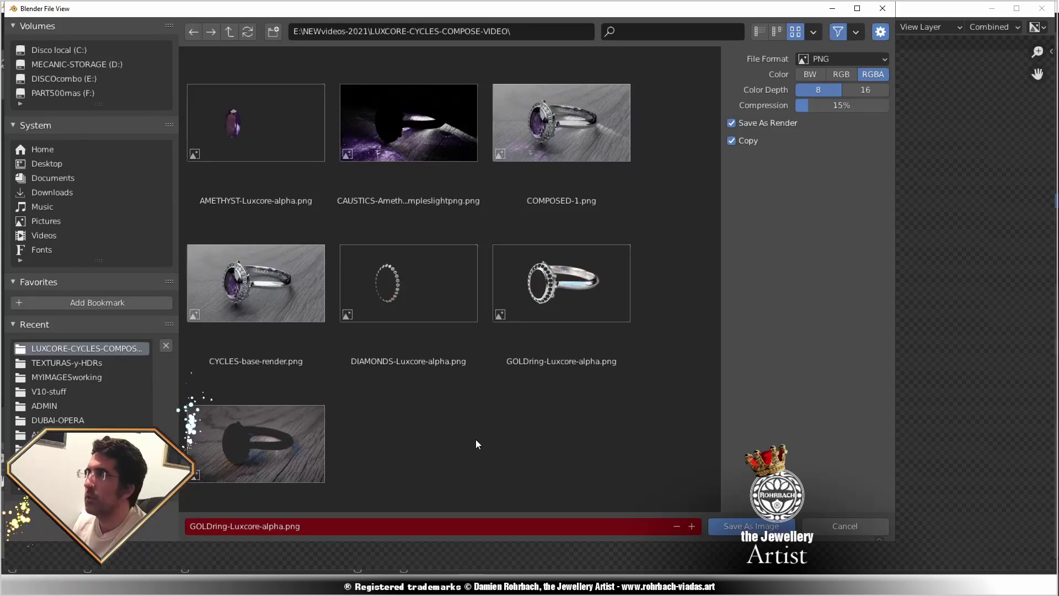
pyautogui.click(232, 526)
pyautogui.write('V')
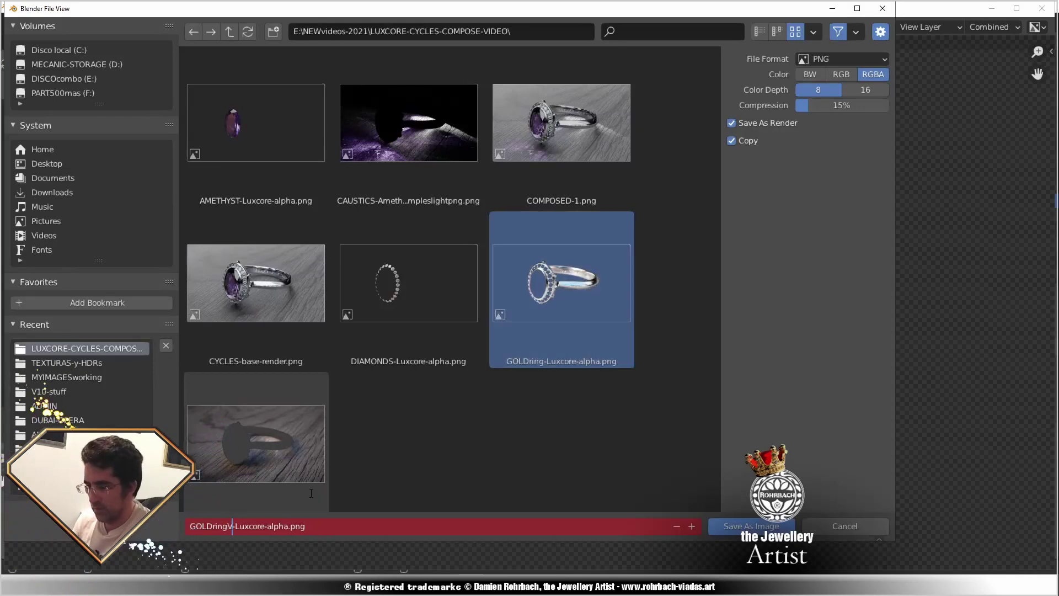
pyautogui.write('2')
pyautogui.press('Return')
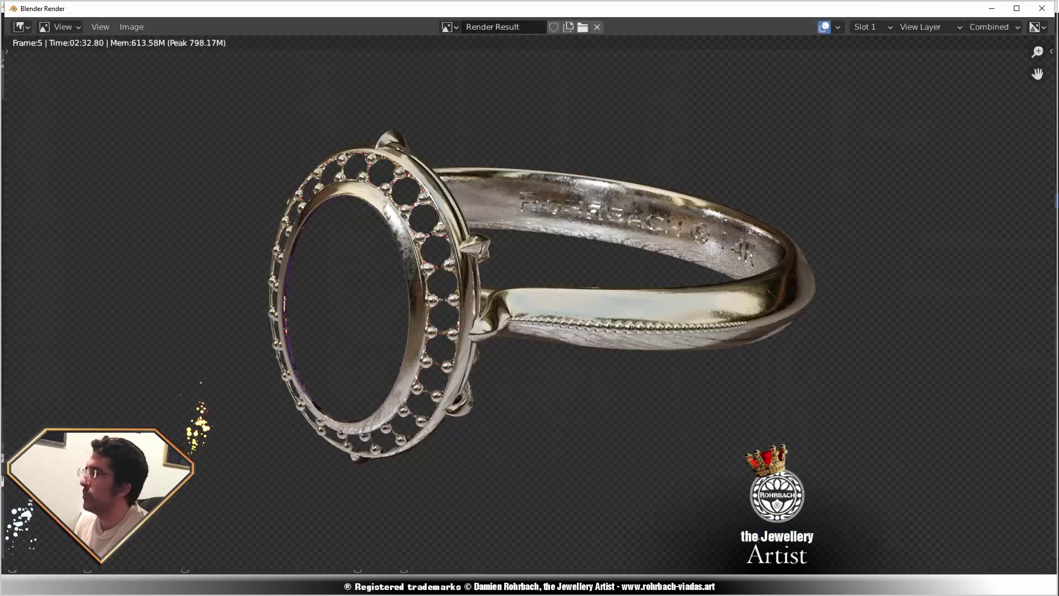
pyautogui.click(1040, 7)
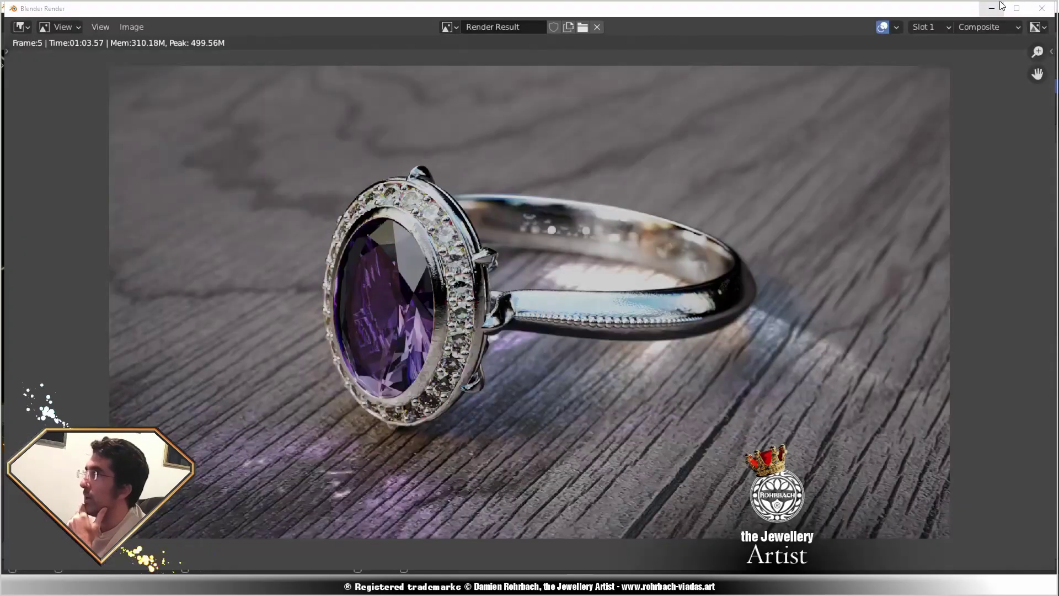
# Move the render window off the nodes, duplicate the GOLDring image node, and insert another Alpha Over after the wooden floor's Alpha Over.
pyautogui.moveTo(763, 11); pyautogui.dragTo(763, 215)
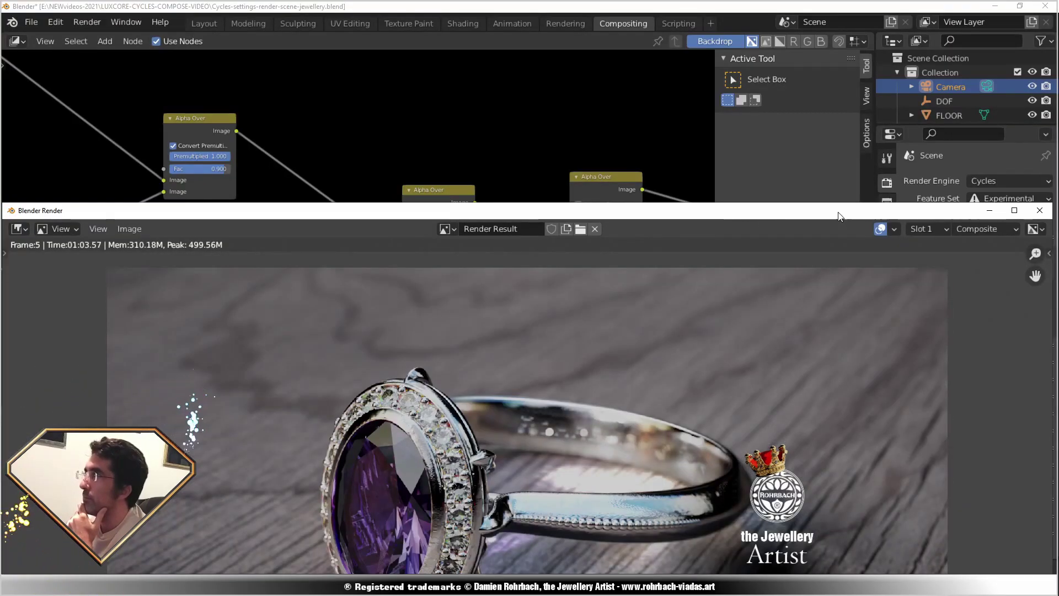
pyautogui.moveTo(835, 214); pyautogui.dragTo(761, 442)
pyautogui.moveTo(288, 295); pyautogui.dragTo(452, 249, button='middle')
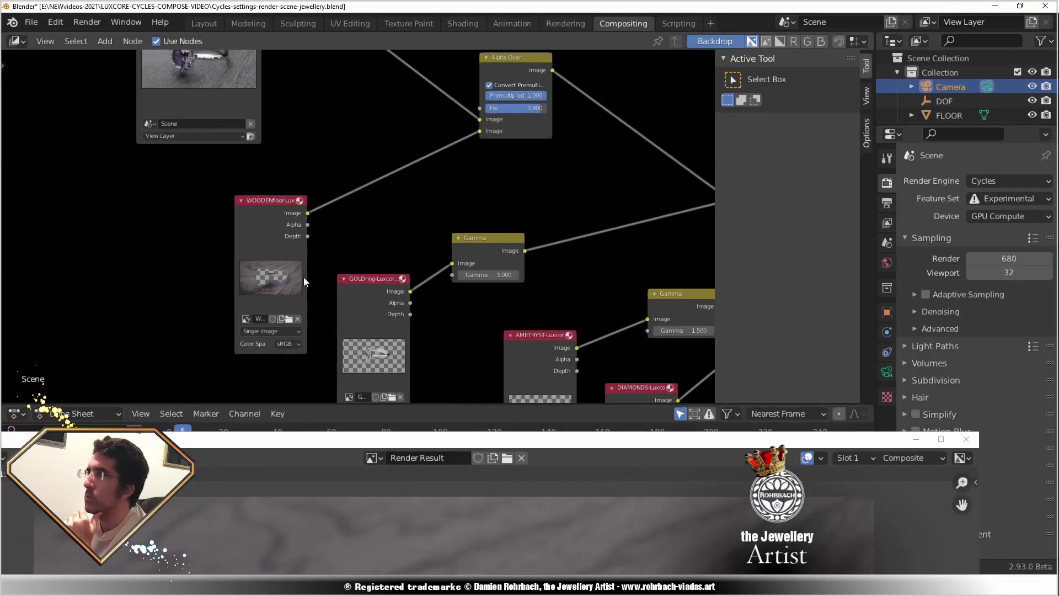
pyautogui.moveTo(304, 281); pyautogui.dragTo(218, 252)
pyautogui.moveTo(388, 307); pyautogui.dragTo(314, 283)
pyautogui.moveTo(314, 283); pyautogui.dragTo(275, 310, button='middle')
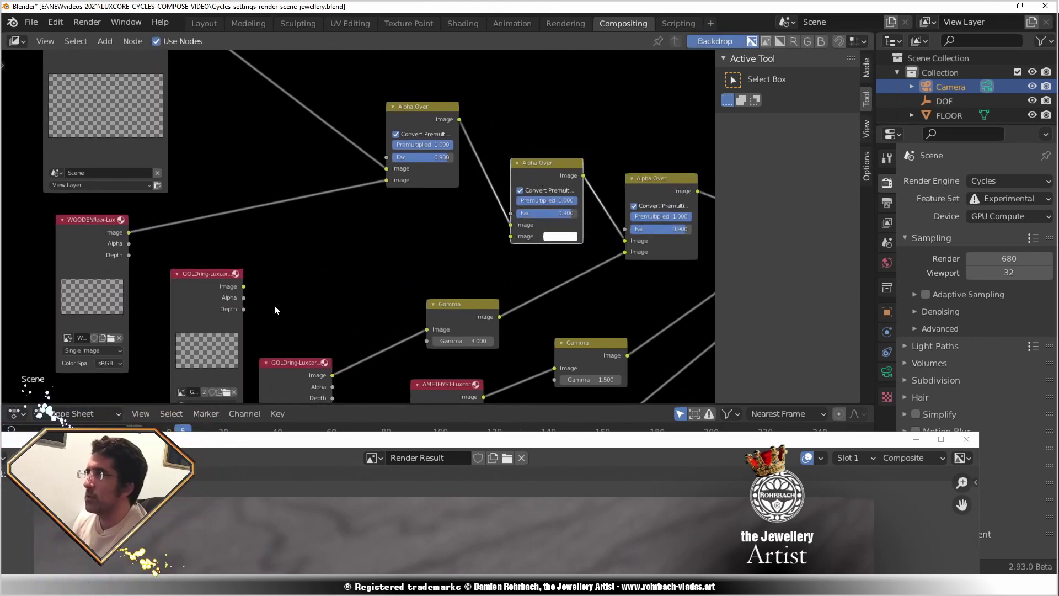
# Show the render result beside the nodes and load GOLDringV2-Luxcore-alpha.png into the GOLDring image node feeding the 3.000 Gamma.
pyautogui.press('F11')
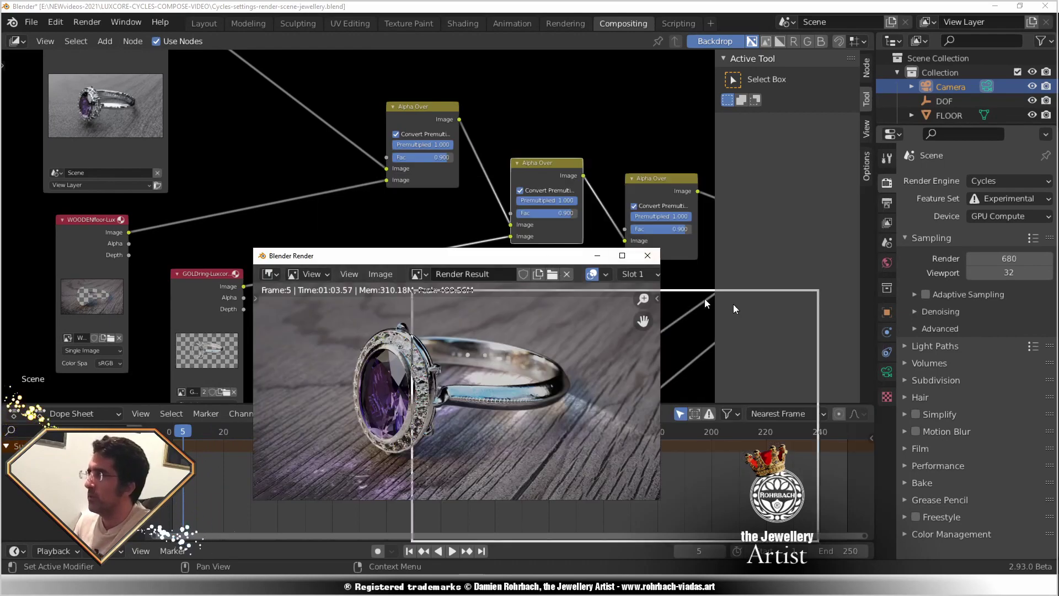
pyautogui.moveTo(734, 309); pyautogui.dragTo(991, 348)
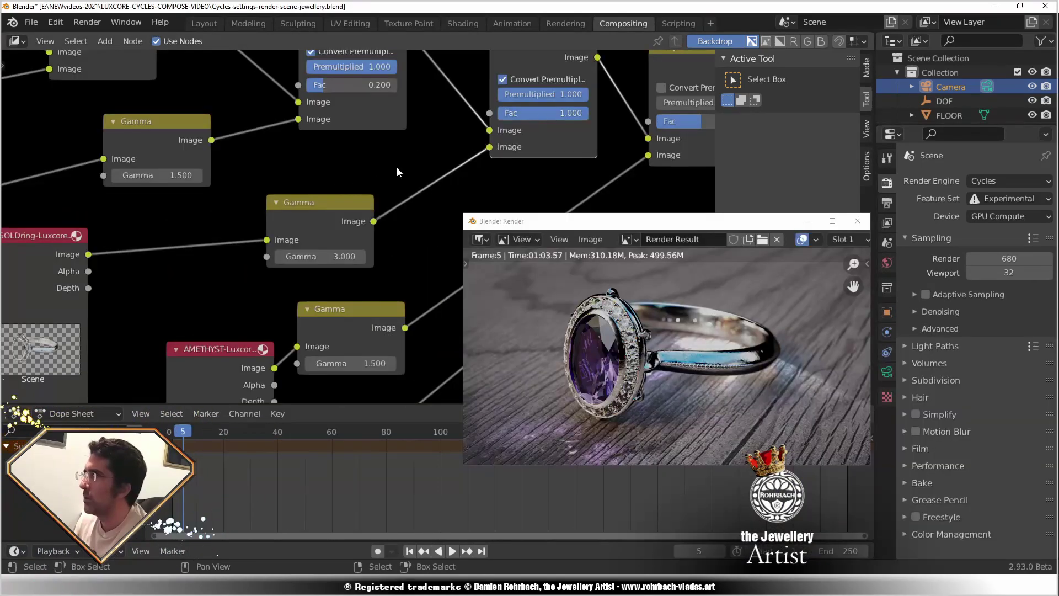
pyautogui.moveTo(396, 166); pyautogui.dragTo(640, 88, button='middle')
pyautogui.click(316, 326)
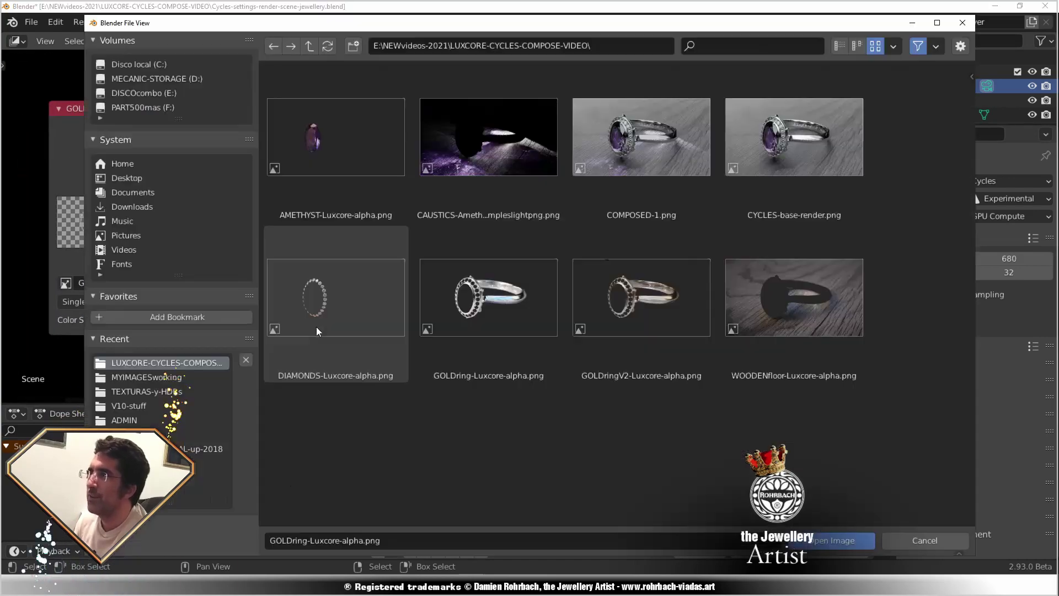
pyautogui.doubleClick(640, 298)
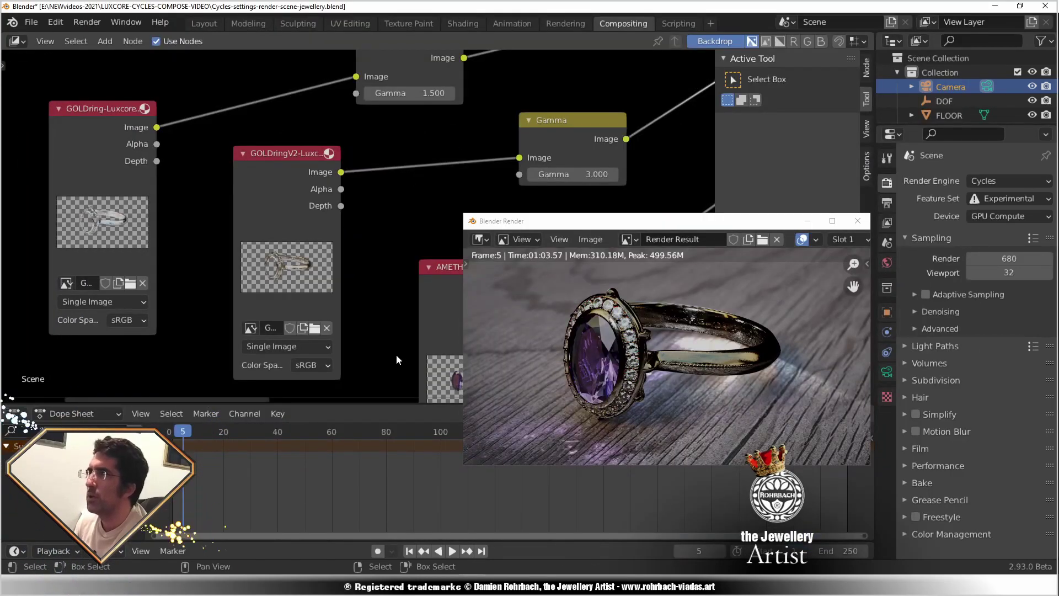
# Set the Alpha Over Fac to 0.9 for the original gold ring and 0.5 for the V2 ring.
pyautogui.moveTo(482, 180); pyautogui.dragTo(231, 321, button='middle')
pyautogui.click(354, 143)
pyautogui.write('.9')
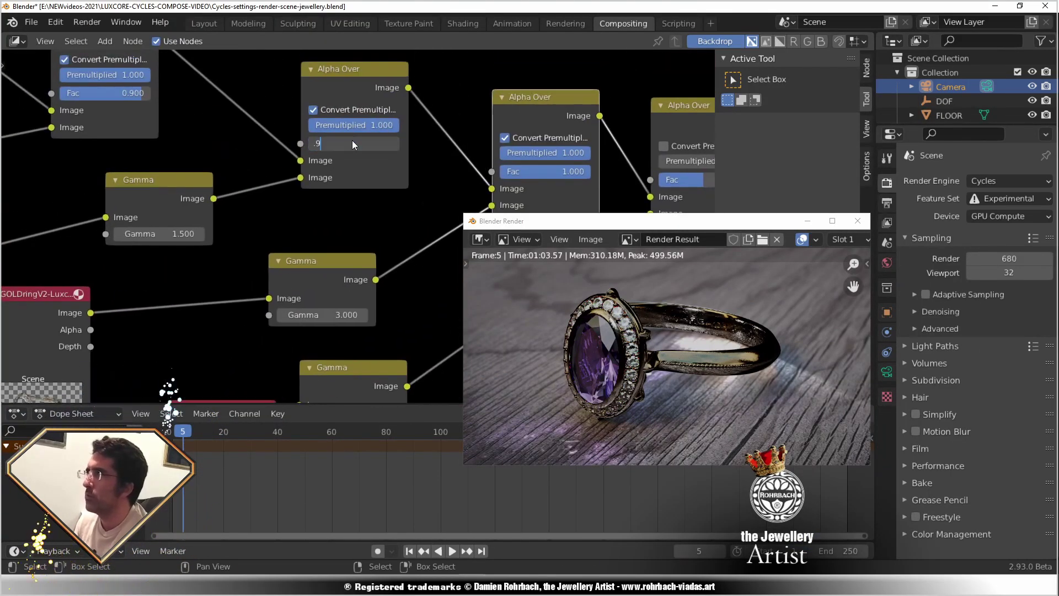
pyautogui.press('Return')
pyautogui.click(554, 171)
pyautogui.write('.5')
pyautogui.press('Return')
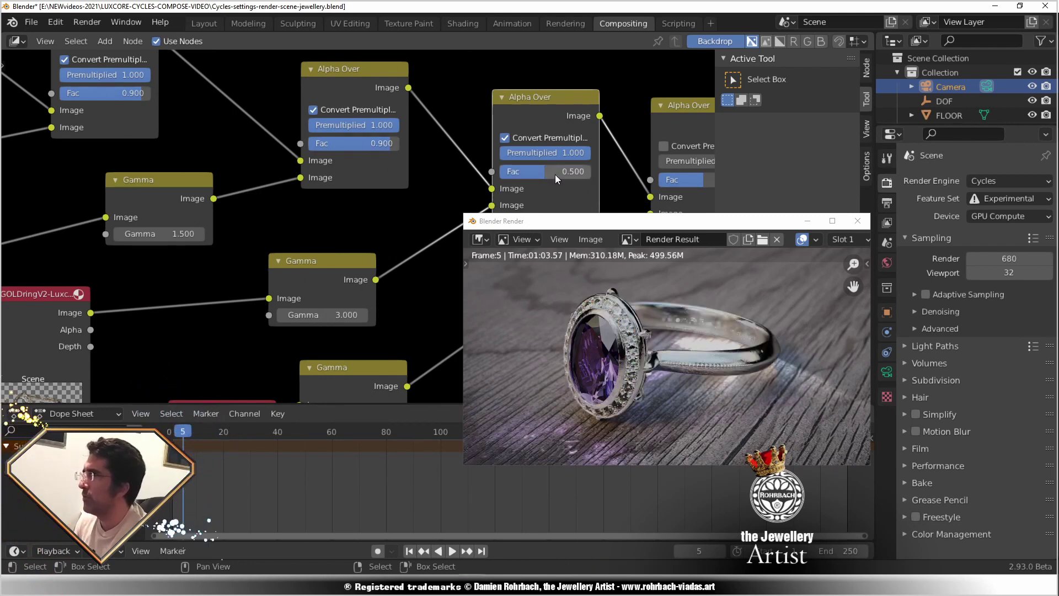
# Set the Alpha Over Fac to 0.7 for both the V2 gold ring and the original gold ring.
pyautogui.click(555, 175)
pyautogui.write('.')
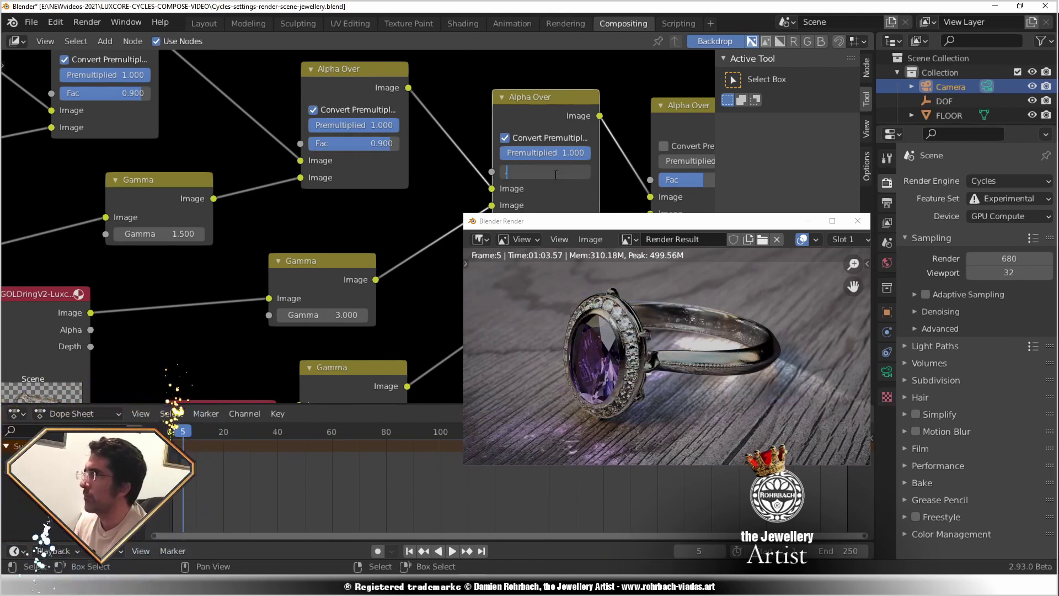
pyautogui.write('7')
pyautogui.press('Return')
pyautogui.click(359, 142)
pyautogui.write('.7')
pyautogui.press('Return')
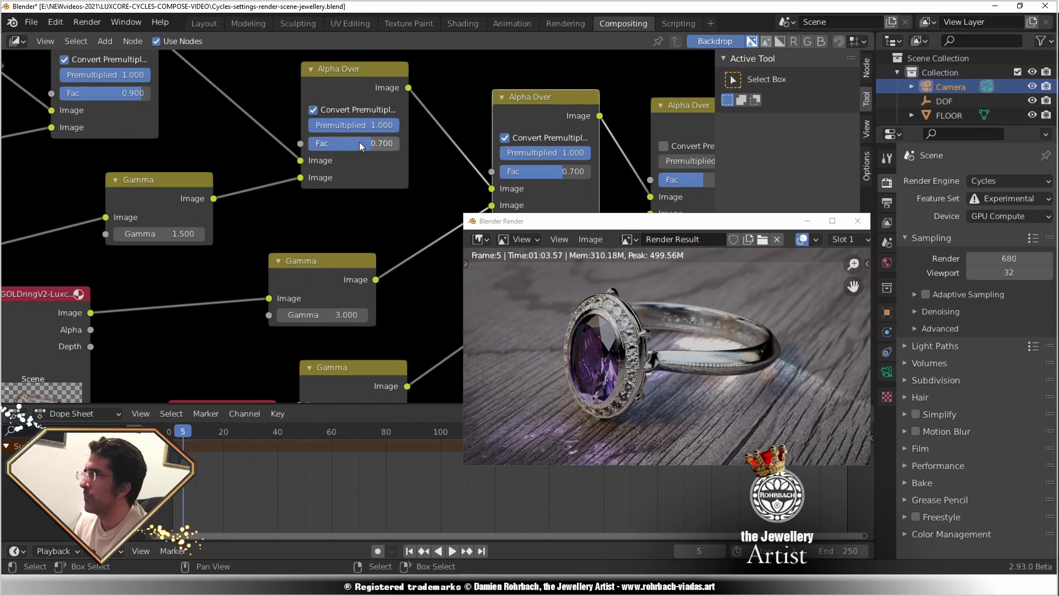
# Enlarge the render result and examine the ring and wooden floor composite up close.
pyautogui.doubleClick(567, 220)
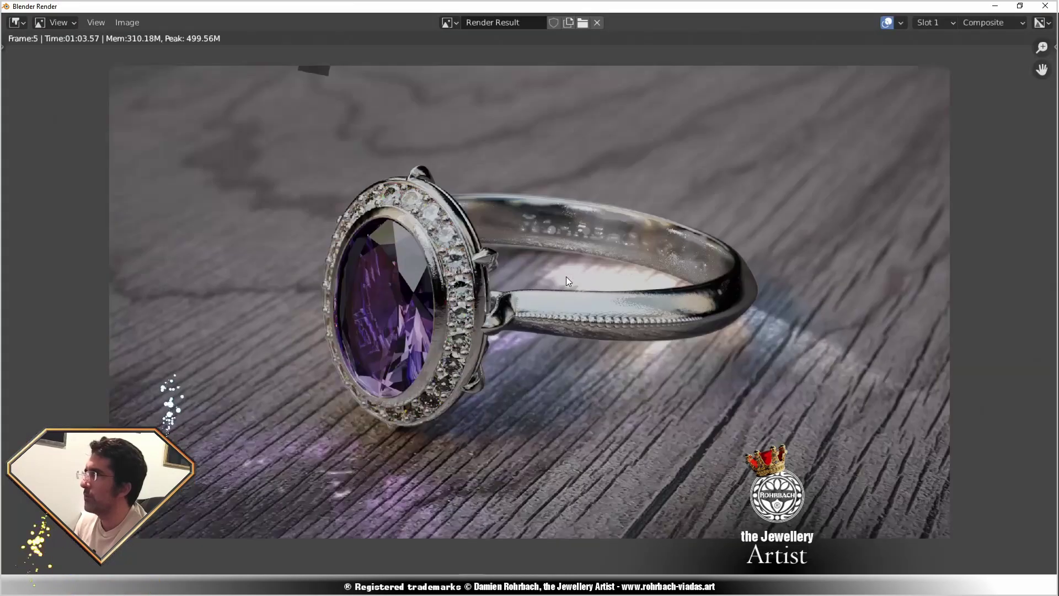
pyautogui.scroll(2, 677, 263)
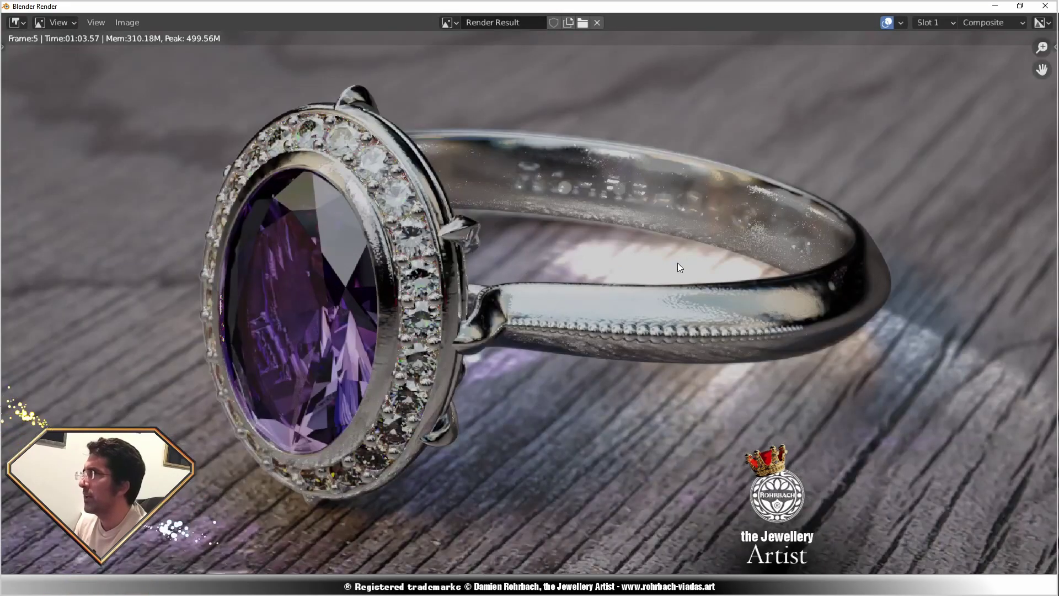
pyautogui.scroll(-3, 706, 239)
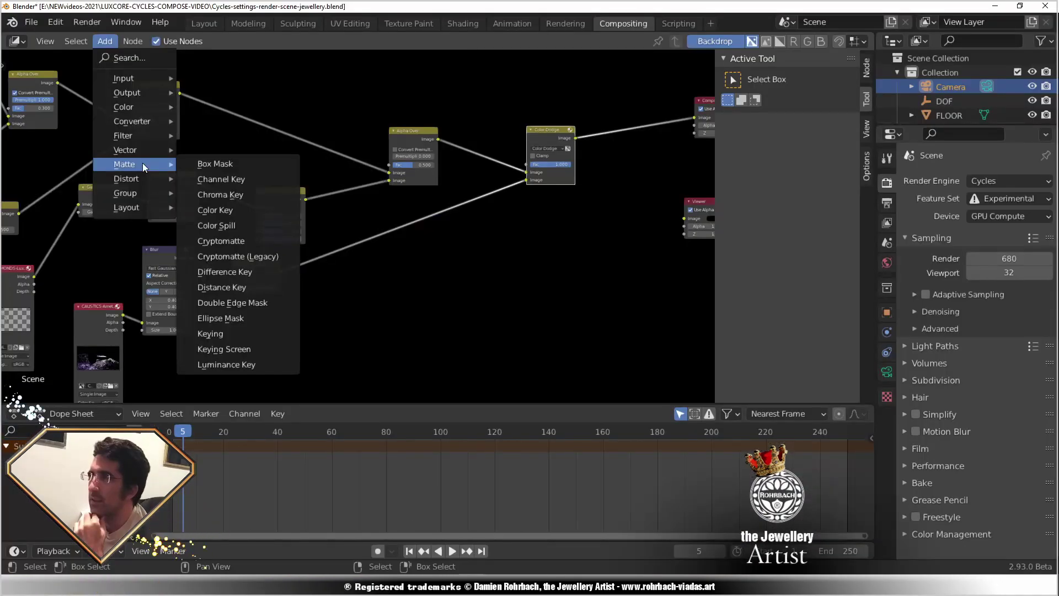
# Add an Ellipse Mask node below the Color Dodge node and connect its mask output to the Viewer.
pyautogui.click(259, 336)
pyautogui.click(500, 252)
pyautogui.moveTo(500, 251); pyautogui.dragTo(383, 289, button='middle')
pyautogui.moveTo(464, 303); pyautogui.dragTo(567, 256)
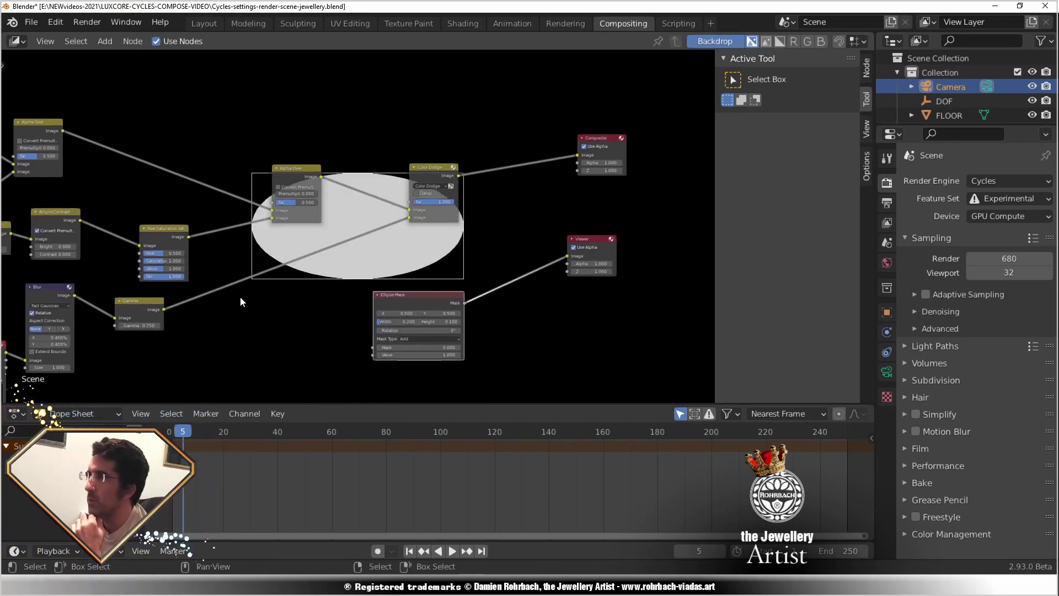
# Add a Blur node and insert it between the Ellipse Mask and the Viewer.
pyautogui.click(105, 40)
pyautogui.moveTo(135, 135)
pyautogui.click(276, 154)
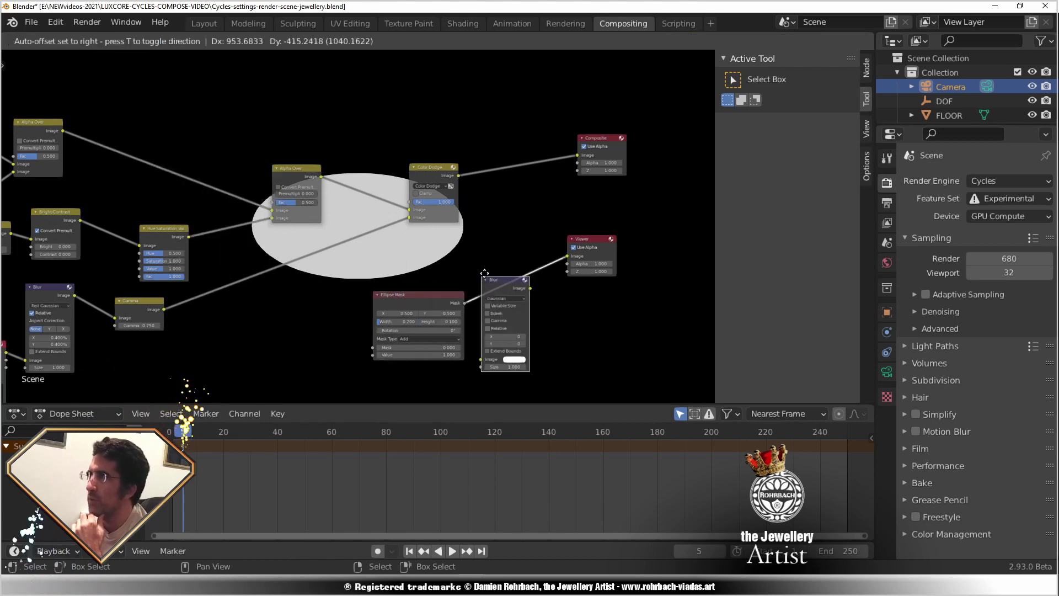
pyautogui.click(524, 275)
pyautogui.moveTo(424, 302); pyautogui.dragTo(380, 320)
# Configure the mask's Blur node as Fast Gaussian with Relative enabled and X and Y at 30%.
pyautogui.scroll(2, 380, 320)
pyautogui.click(601, 295)
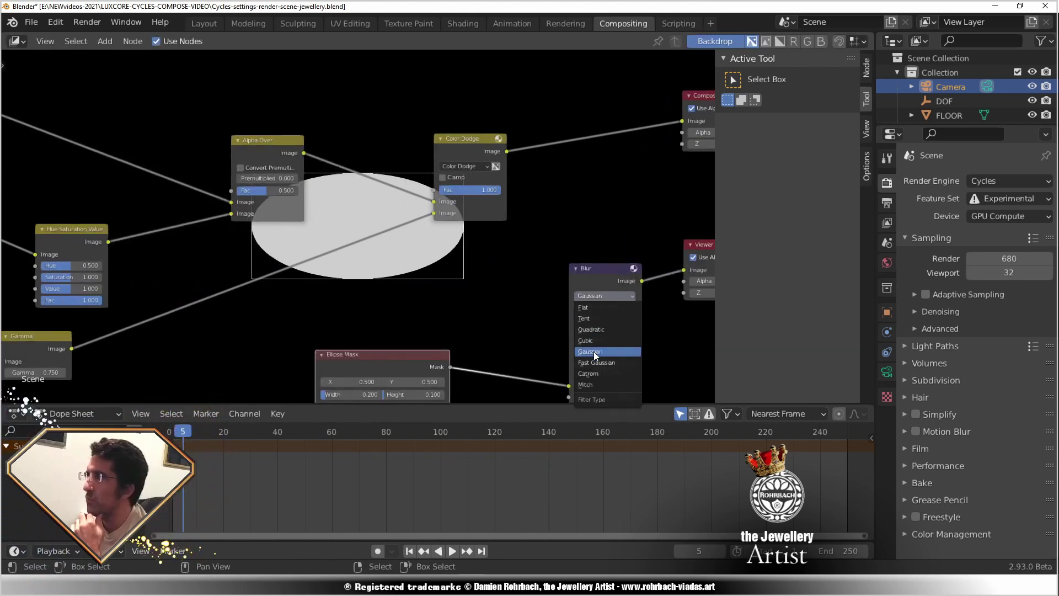
pyautogui.click(593, 331)
pyautogui.moveTo(547, 336); pyautogui.dragTo(456, 318, button='middle')
pyautogui.click(485, 289)
pyautogui.moveTo(499, 328); pyautogui.dragTo(505, 336)
pyautogui.write('30')
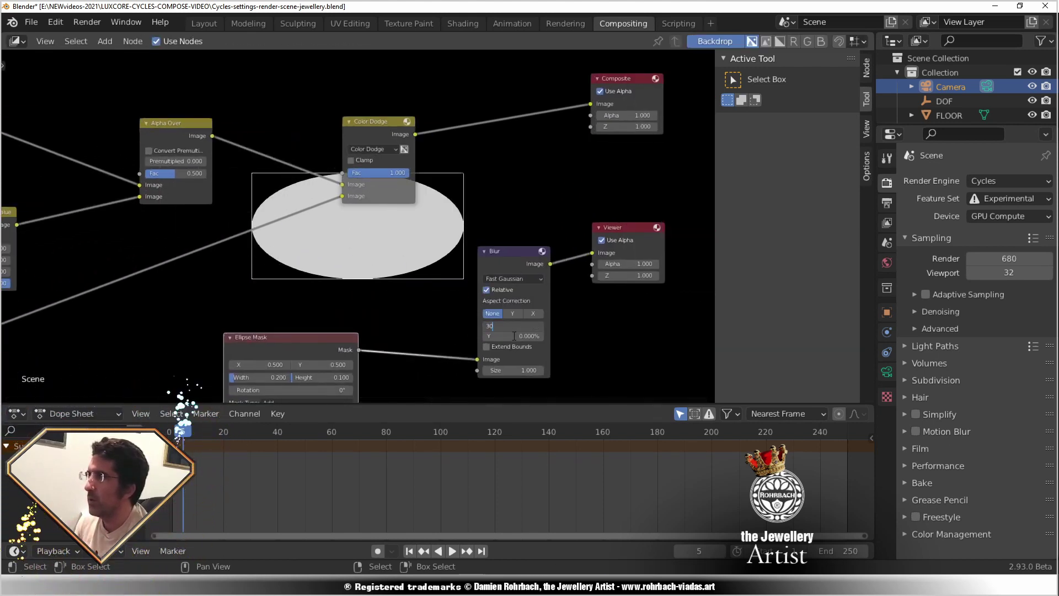
pyautogui.press('Return')
# Duplicate the Color Dodge mix node to combine its output with the blurred mask, and set the duplicate's blend mode to Overlay.
pyautogui.scroll(-2, 458, 303)
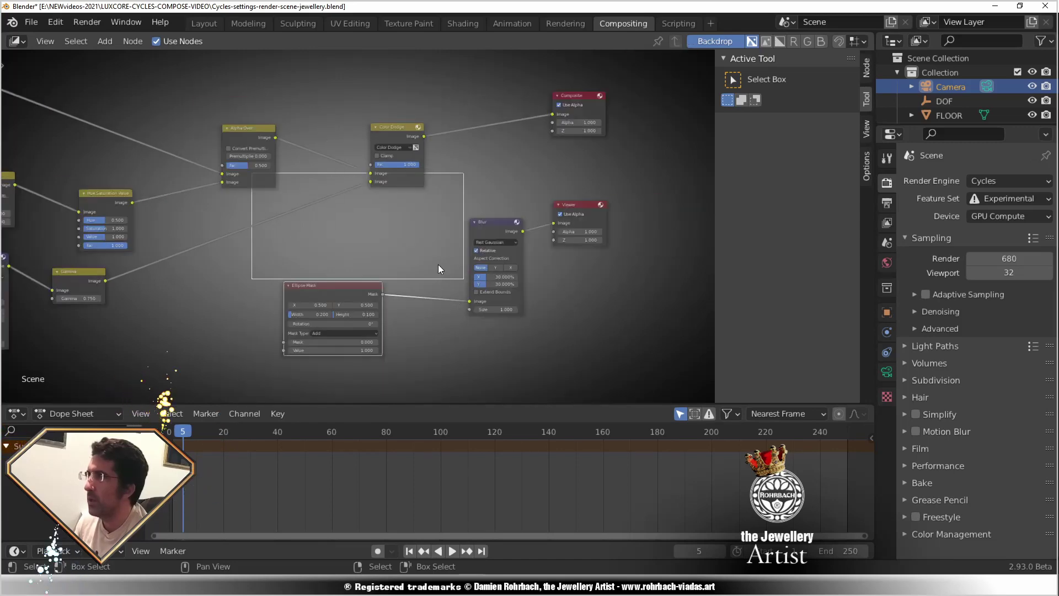
pyautogui.moveTo(438, 264); pyautogui.dragTo(478, 298, button='middle')
pyautogui.hotkey('shift', 'd')
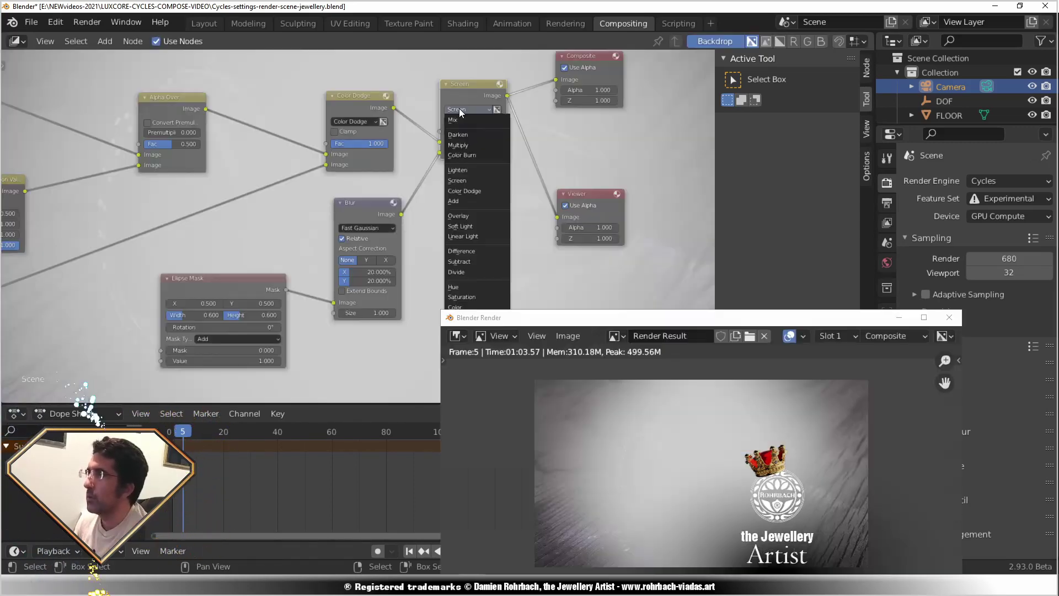
pyautogui.click(461, 215)
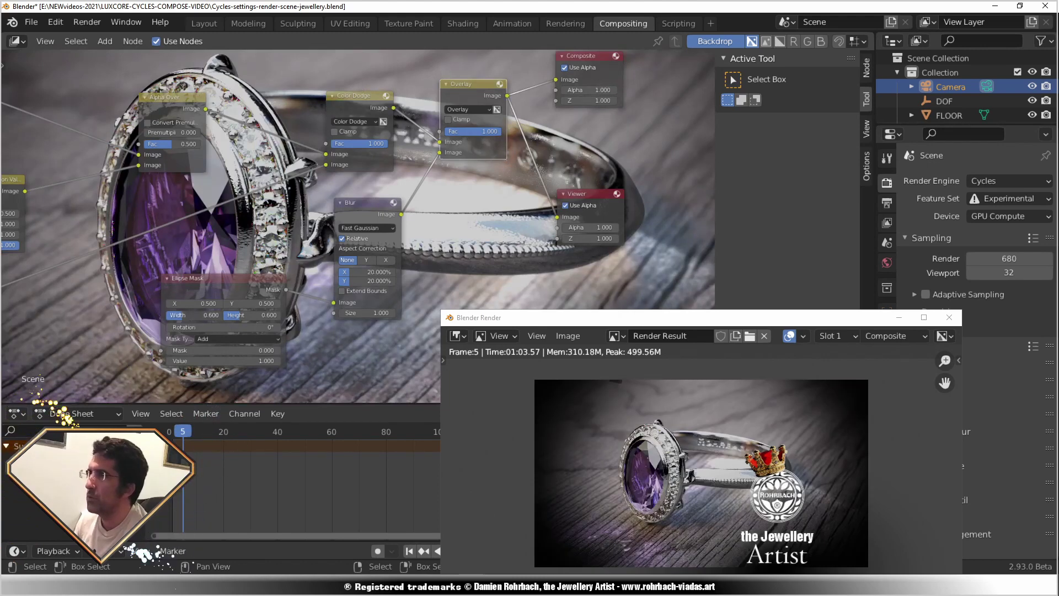
# Set the Ellipse Mask's width to 0.950 and height to 0.500, and undo the last change.
pyautogui.press('Return')
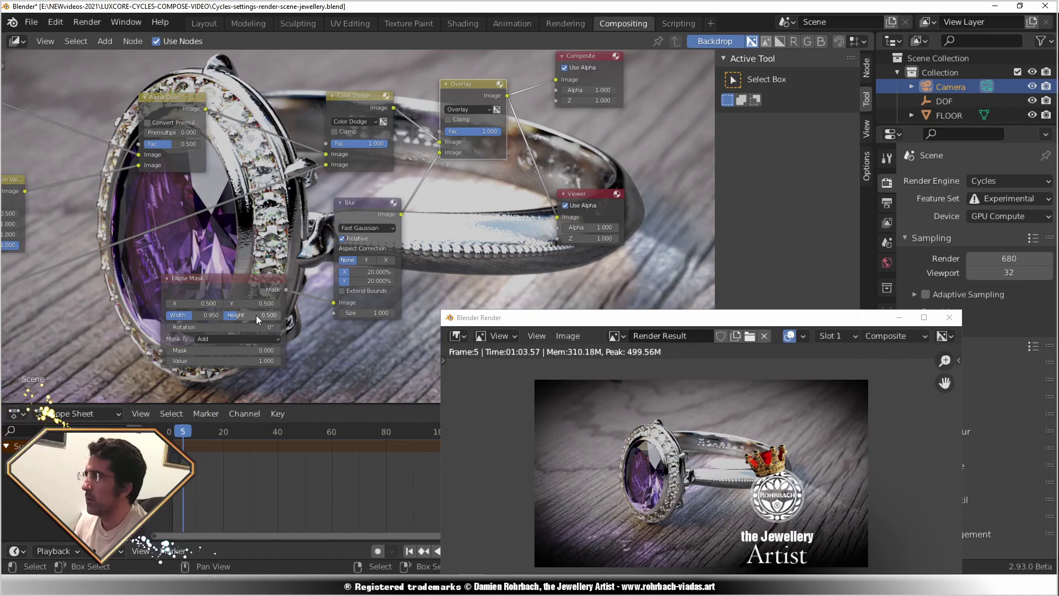
pyautogui.hotkey('ctrl', 'z')
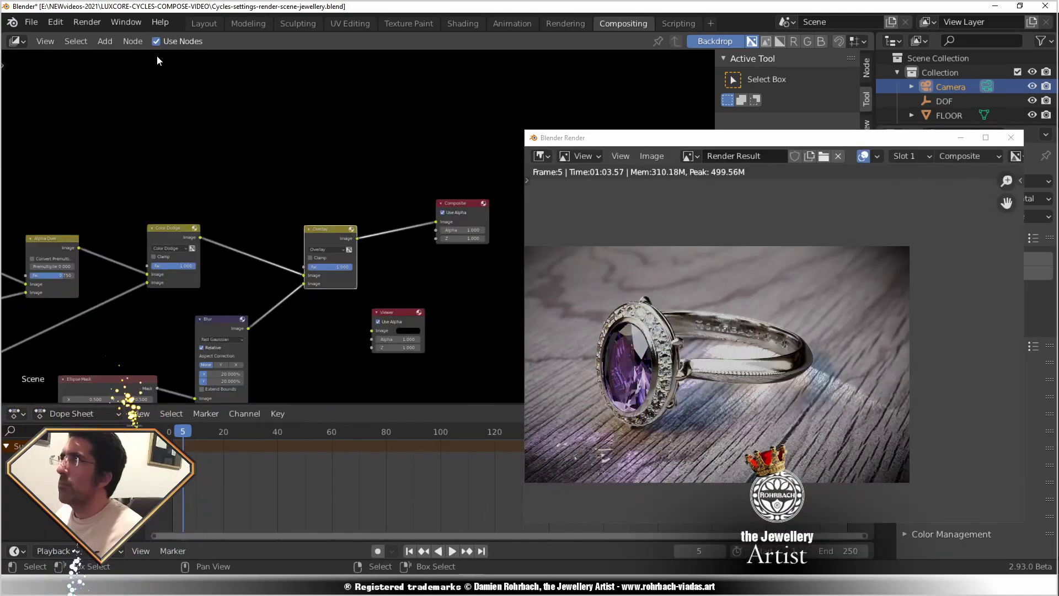
# Open the list of node categories for adding another node to the compositing tree.
pyautogui.click(114, 41)
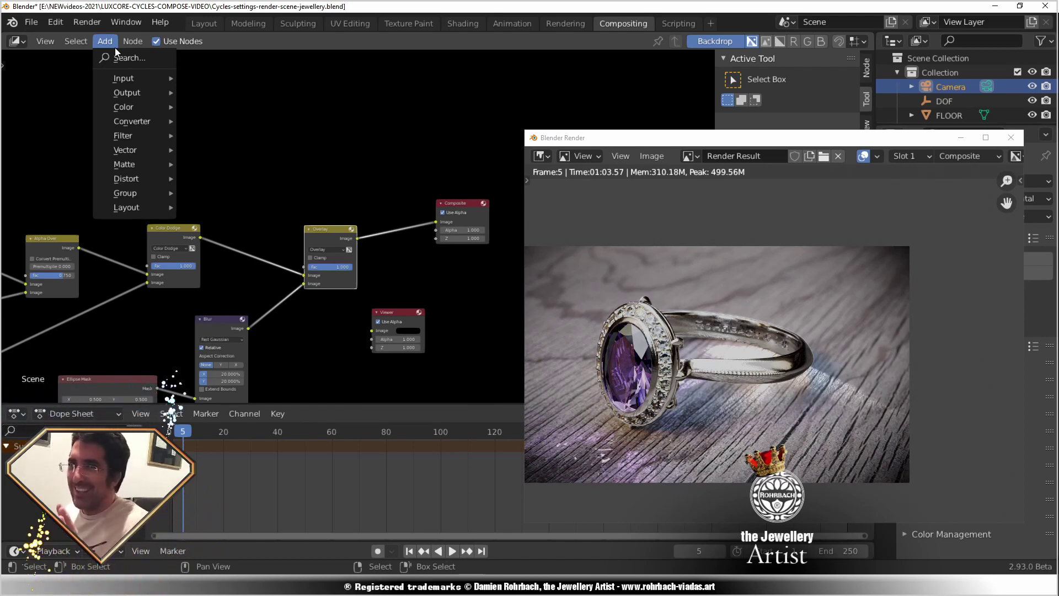
pyautogui.moveTo(145, 126)
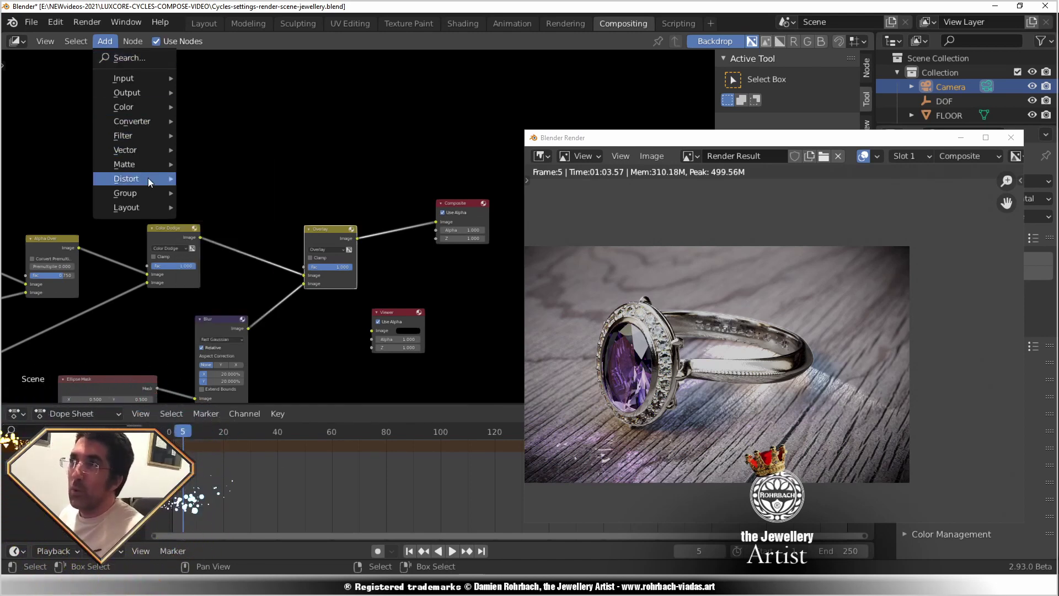